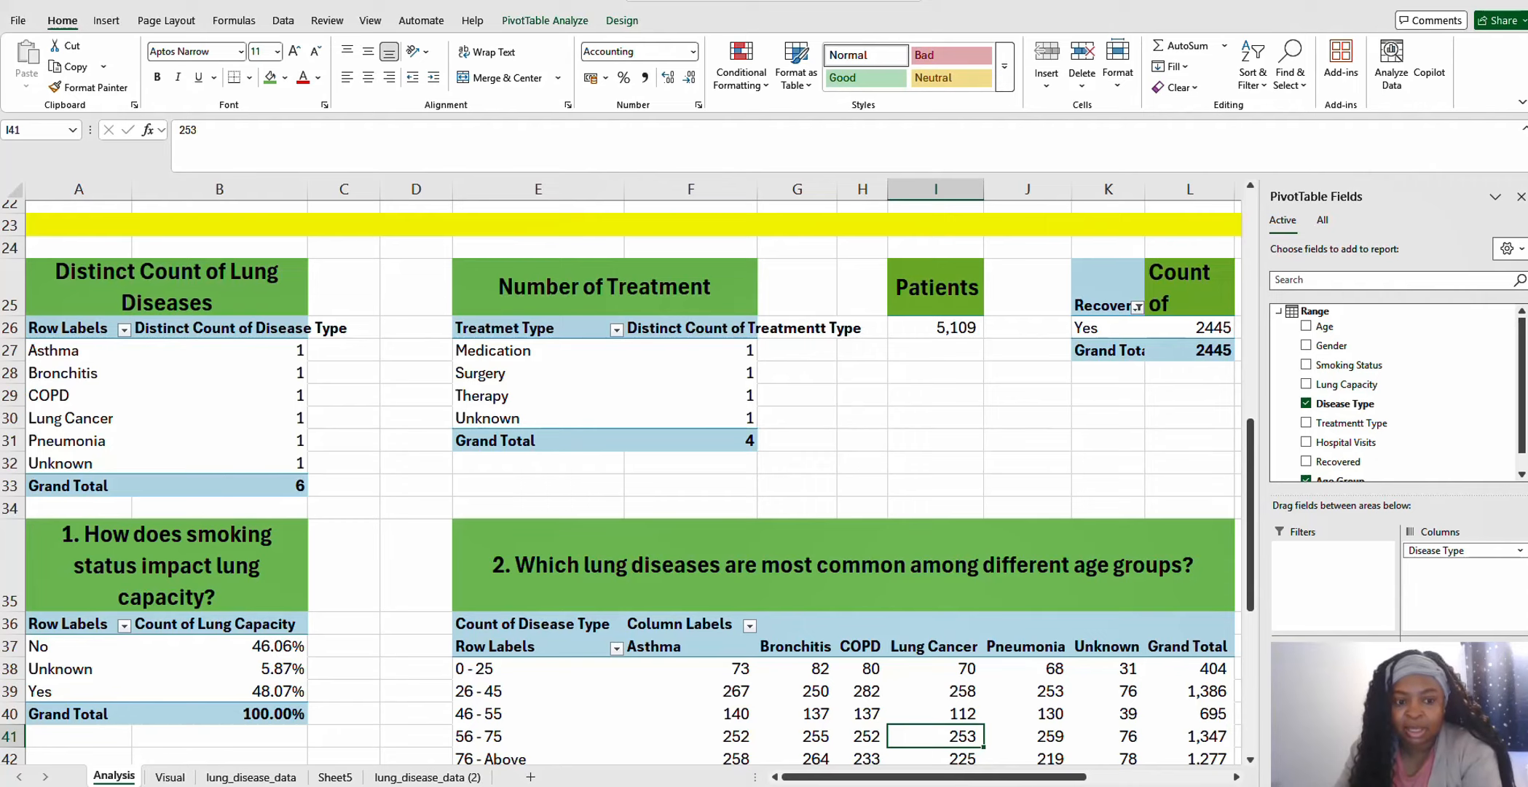
Look over the lung_disease_data sheet and the finished dashboard on the Visual sheet, and switch to the lung_disease_data Clean workbook
click(266, 778)
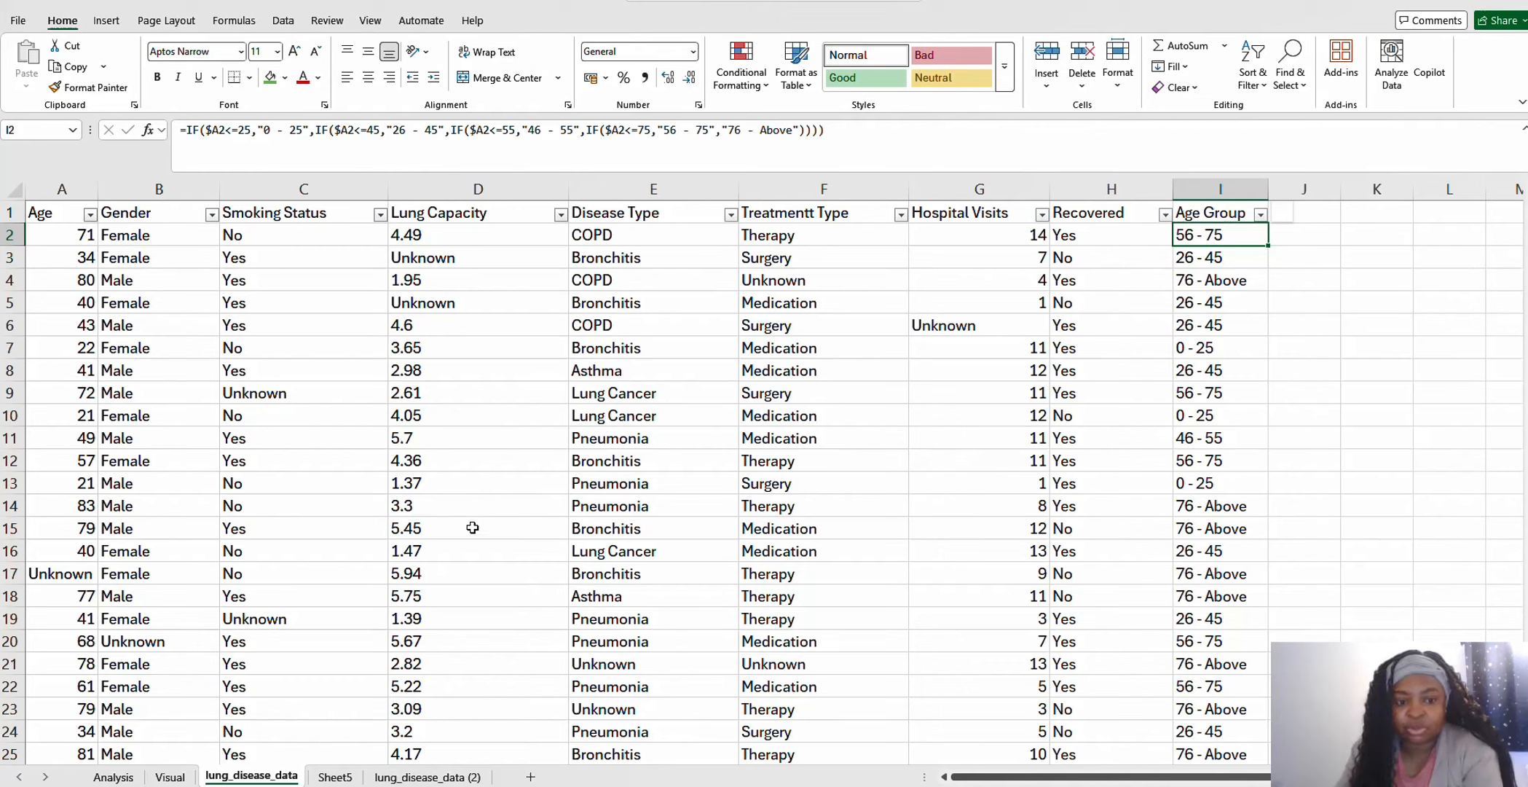
click(184, 777)
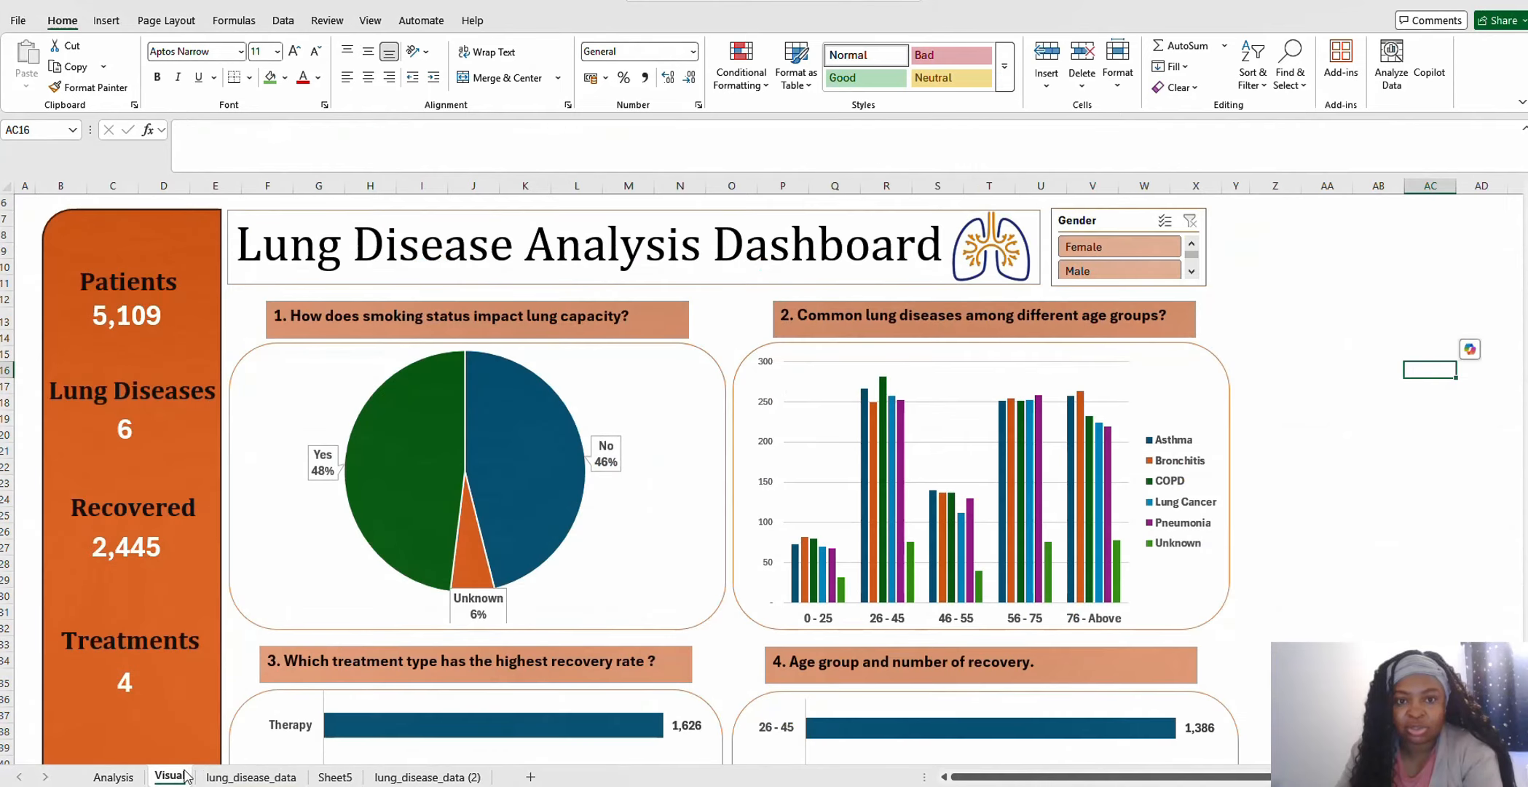
mouse_move(451, 552)
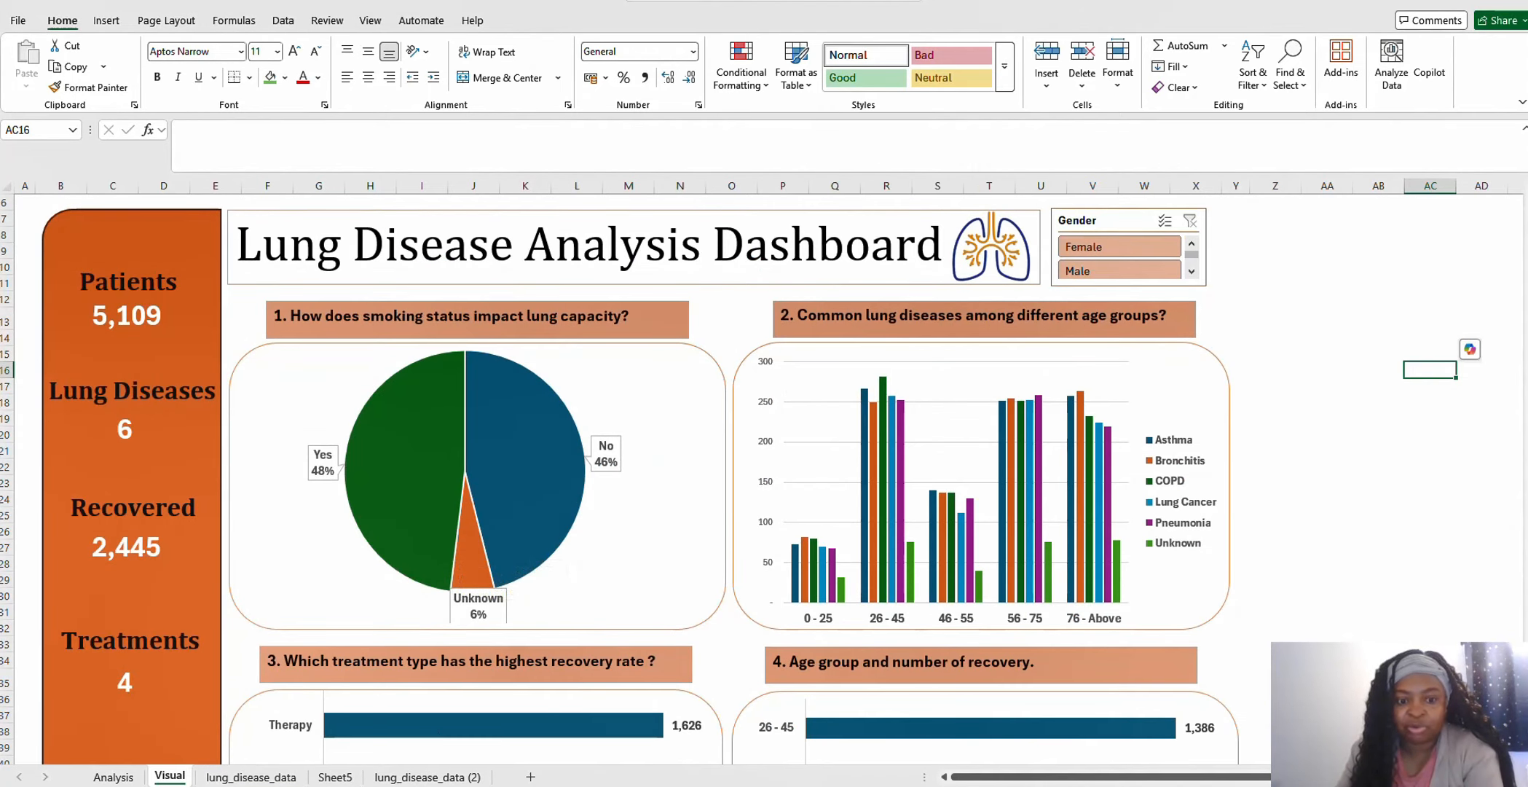
mouse_move(406, 783)
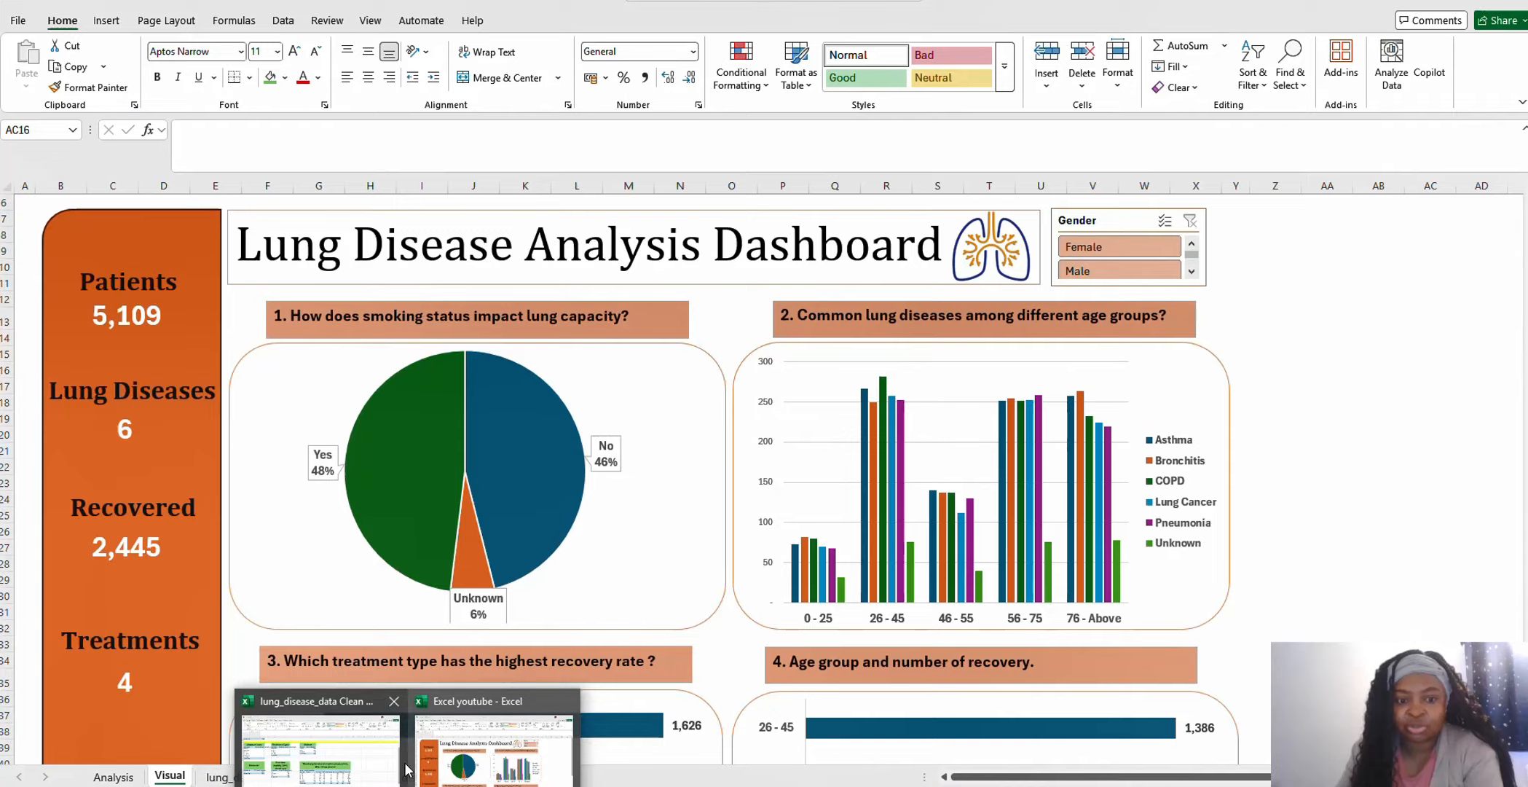
click(397, 758)
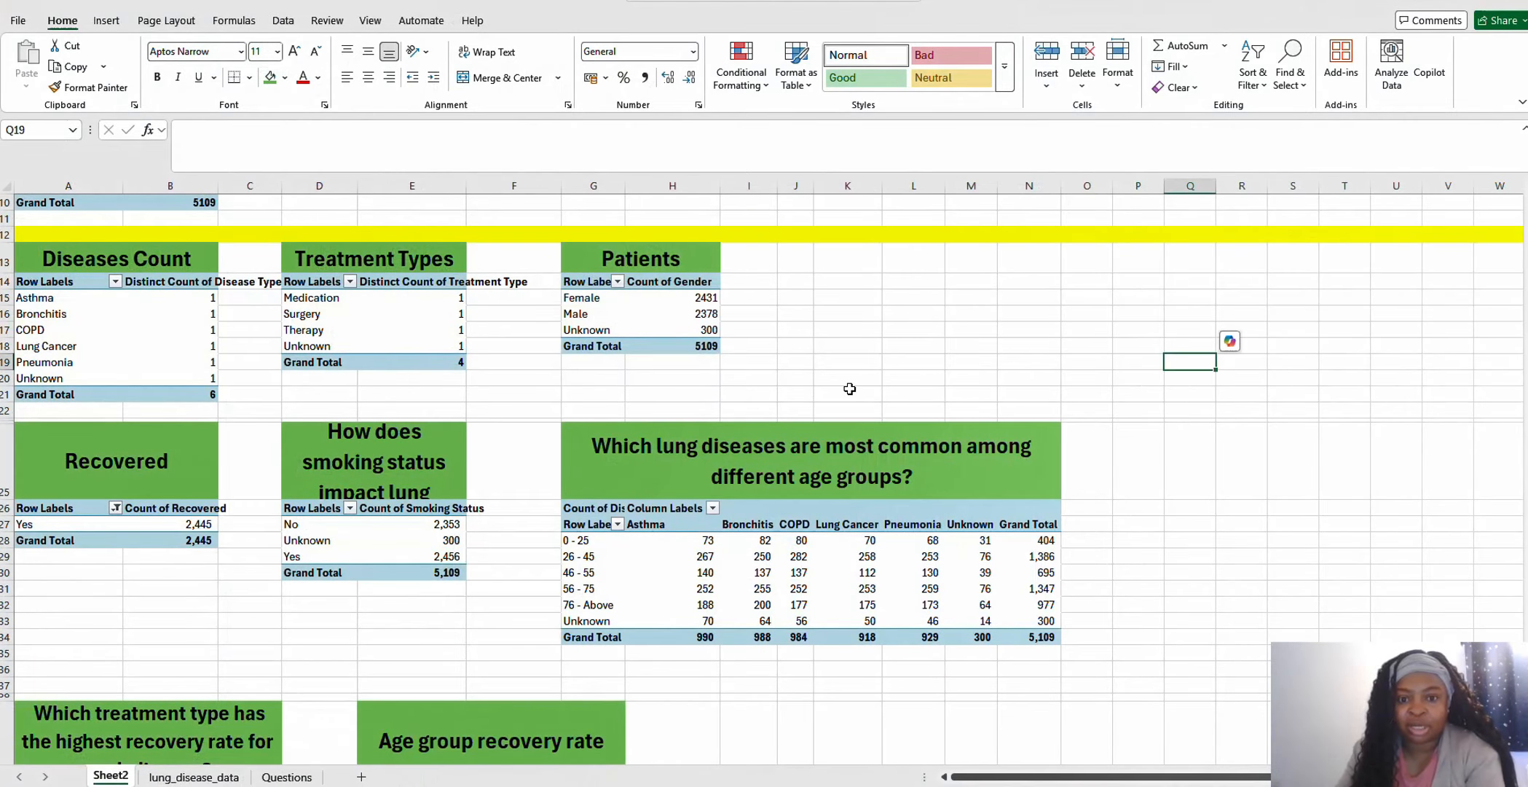
Review the Diseases Count, Treatment Types, Patients and Recovered pivot tables on Sheet2 against the finished Lung Disease Analysis Dashboard
click(765, 567)
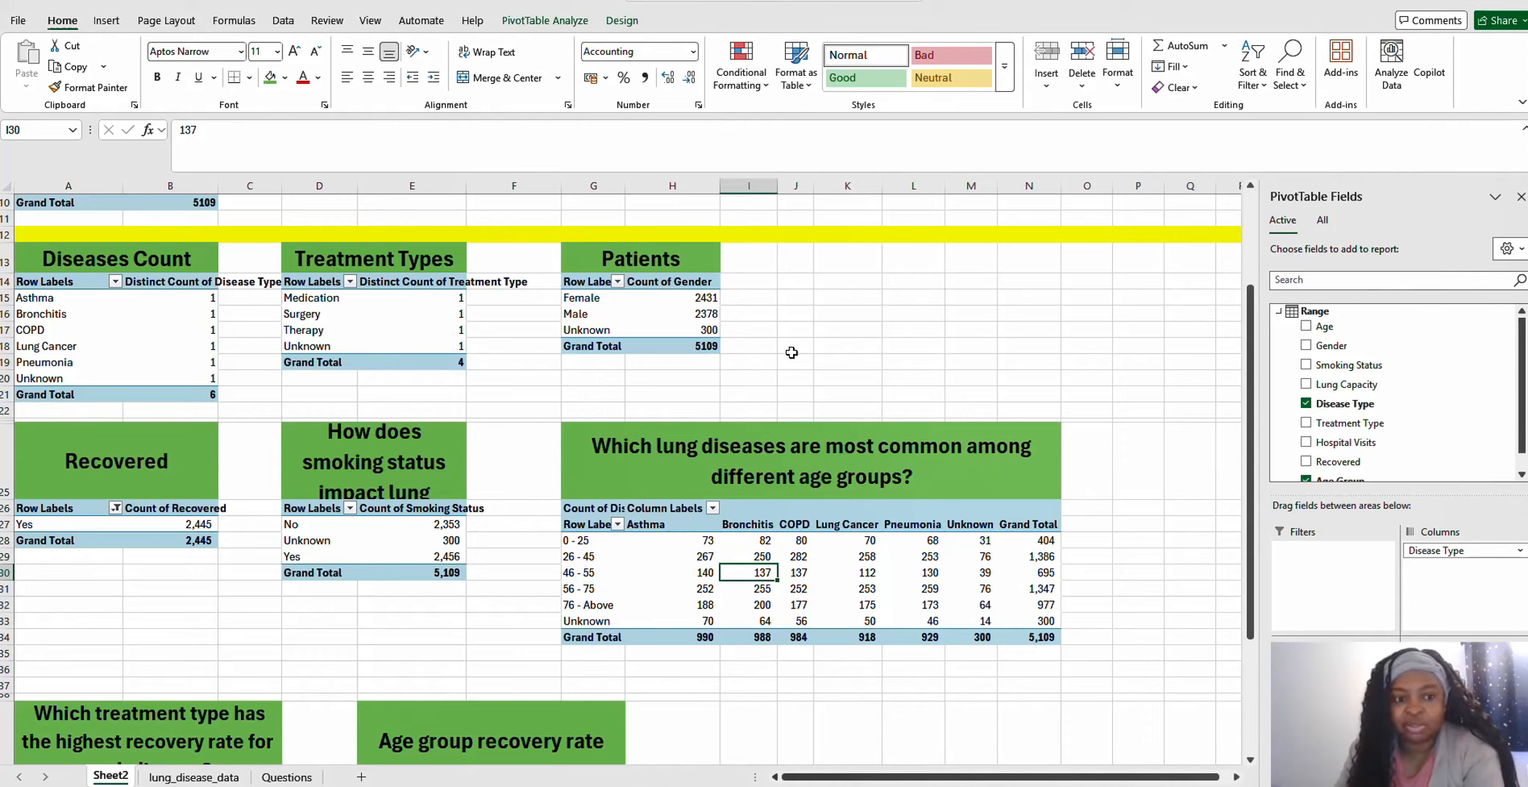
click(147, 308)
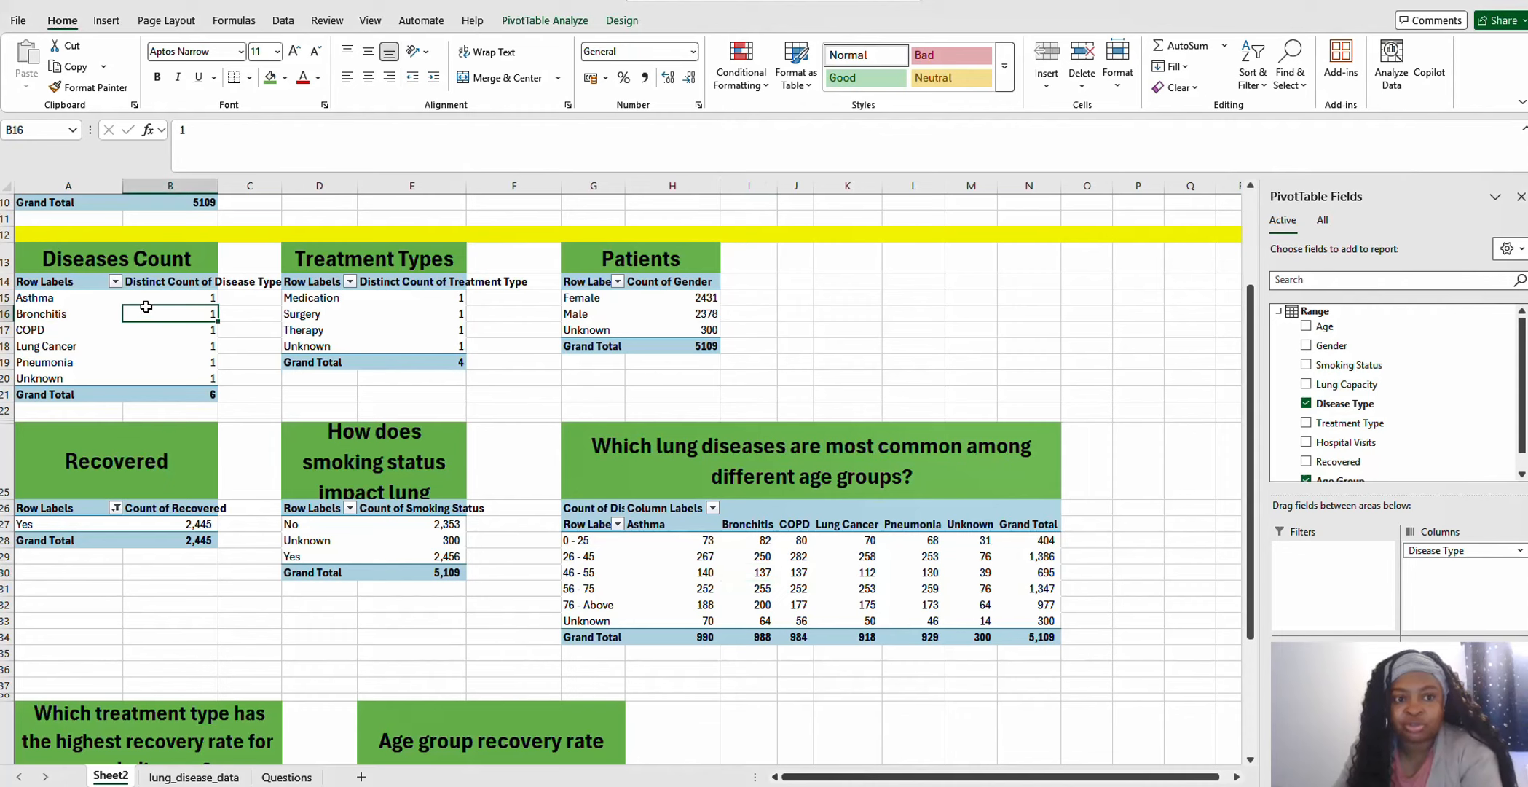
click(135, 257)
click(415, 262)
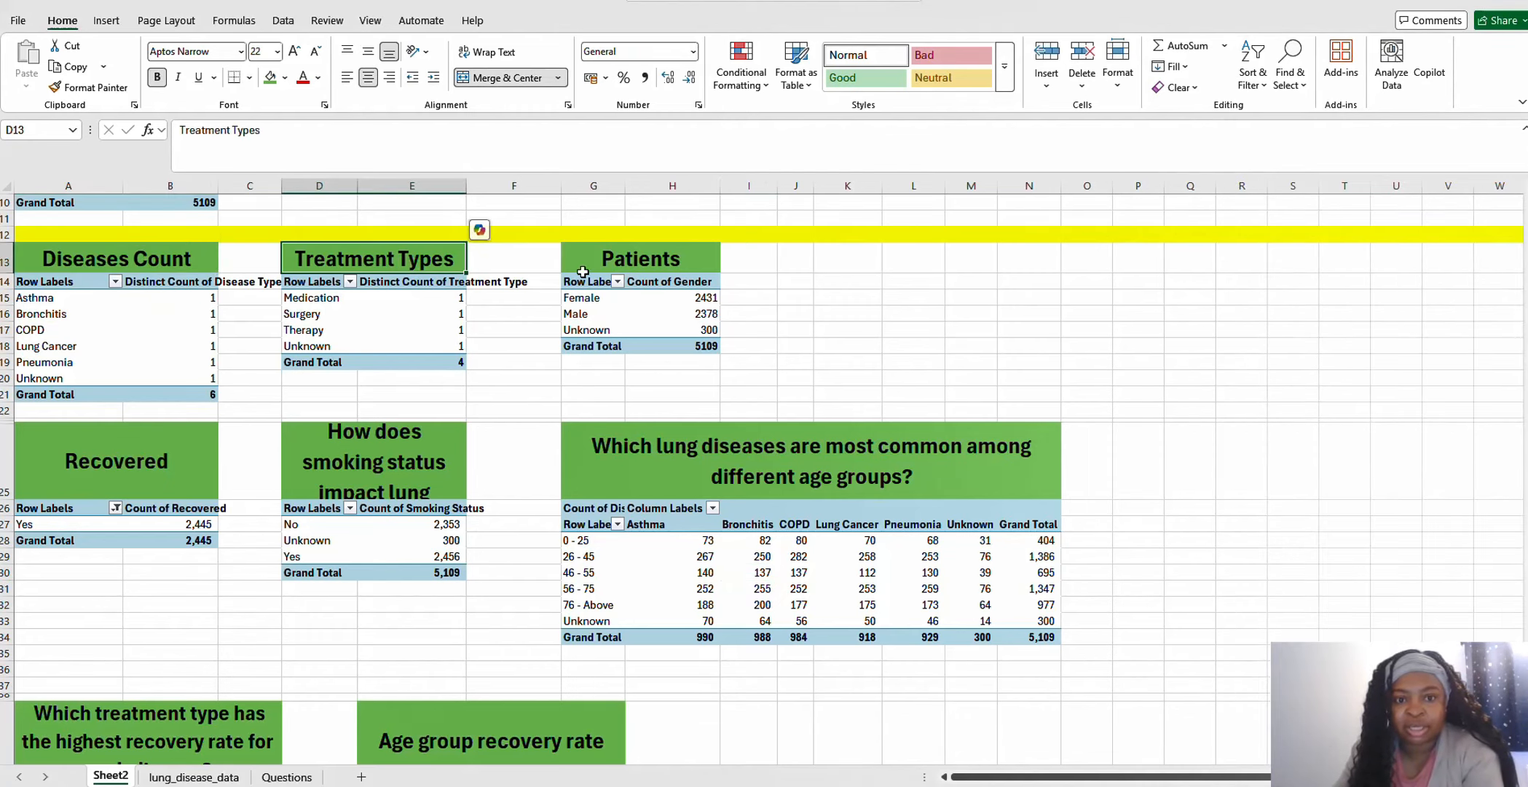
click(655, 262)
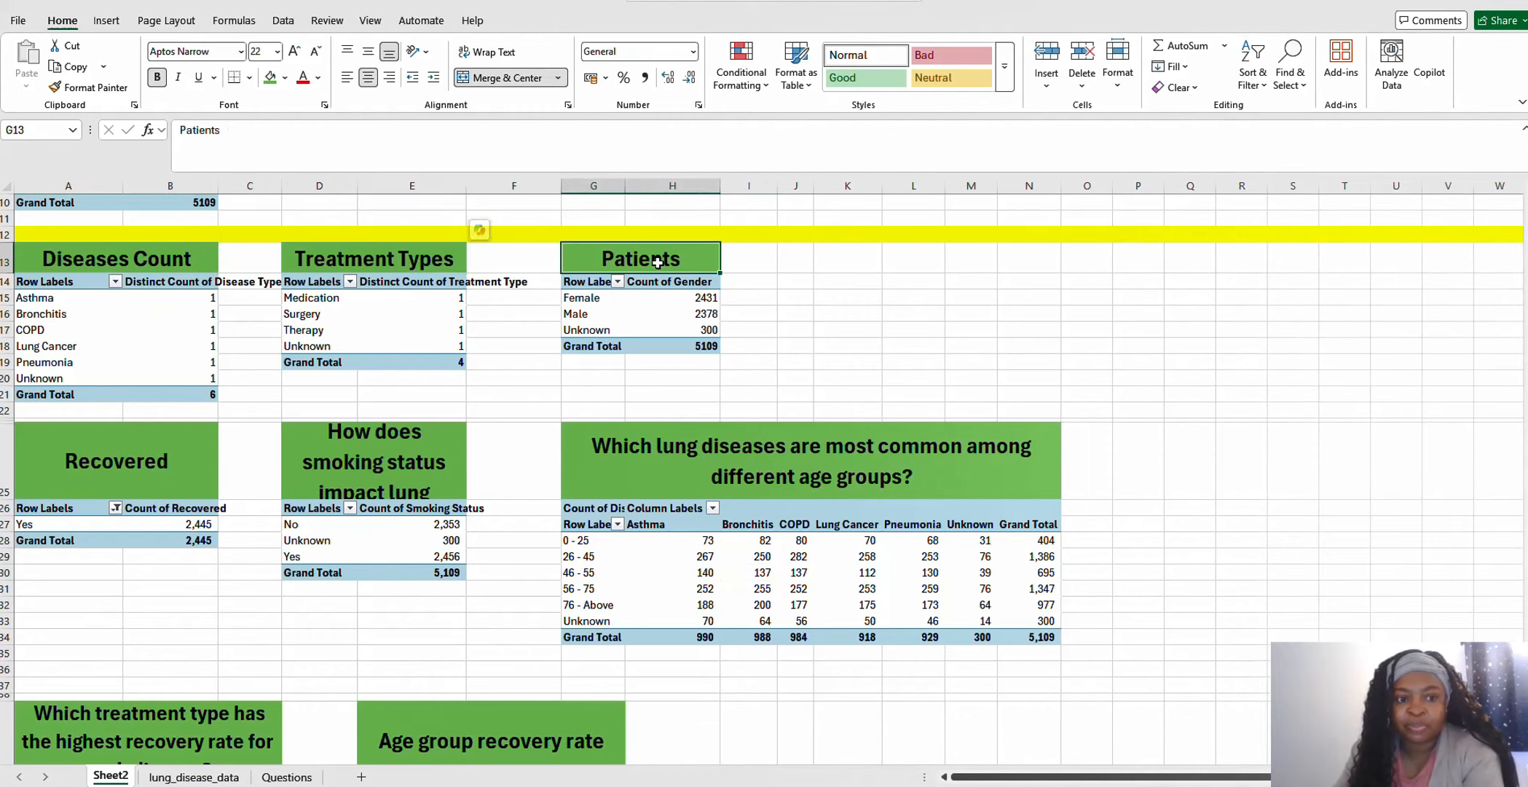
click(171, 460)
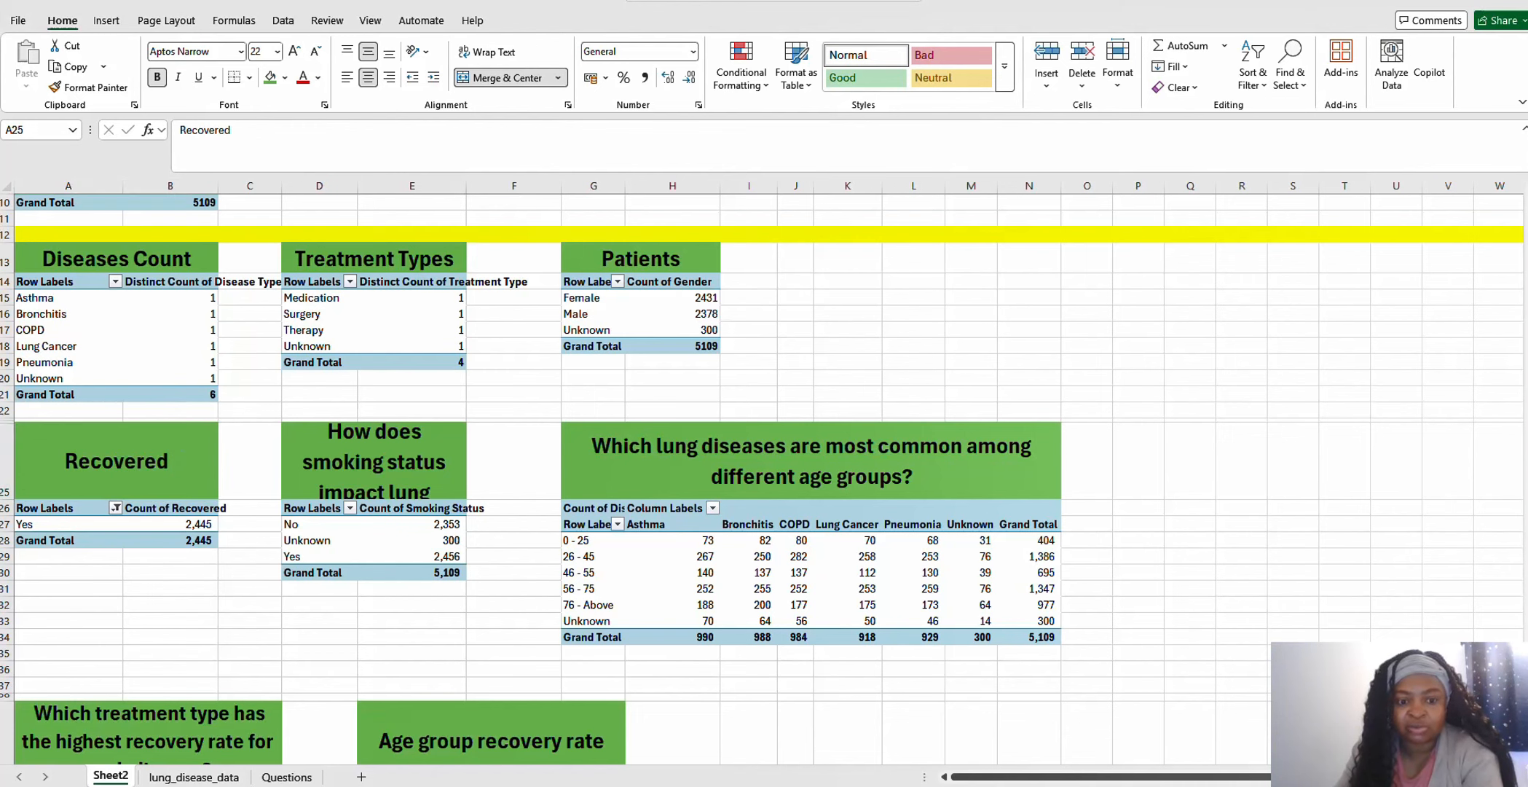
click(480, 728)
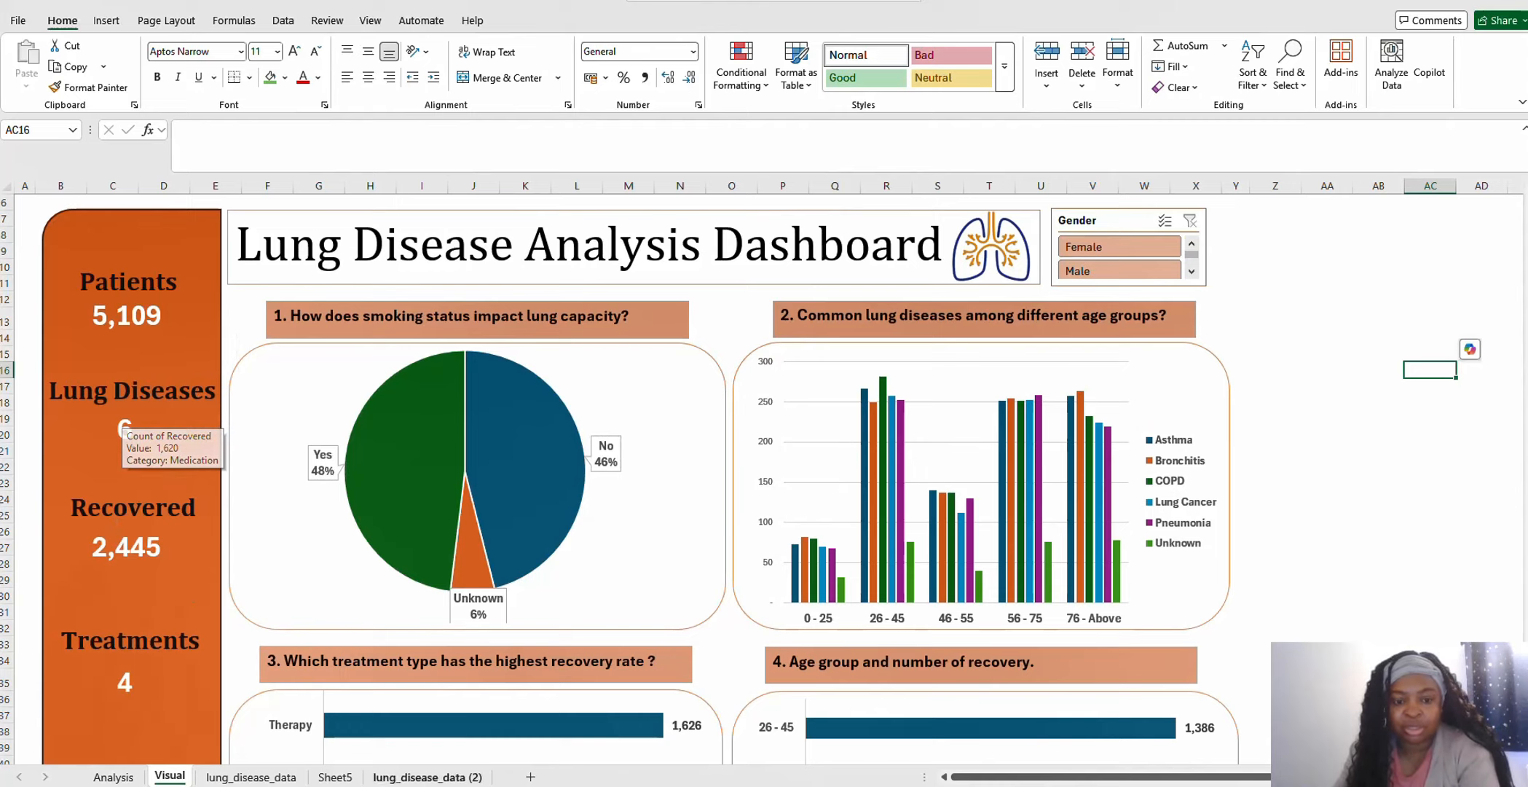
click(410, 786)
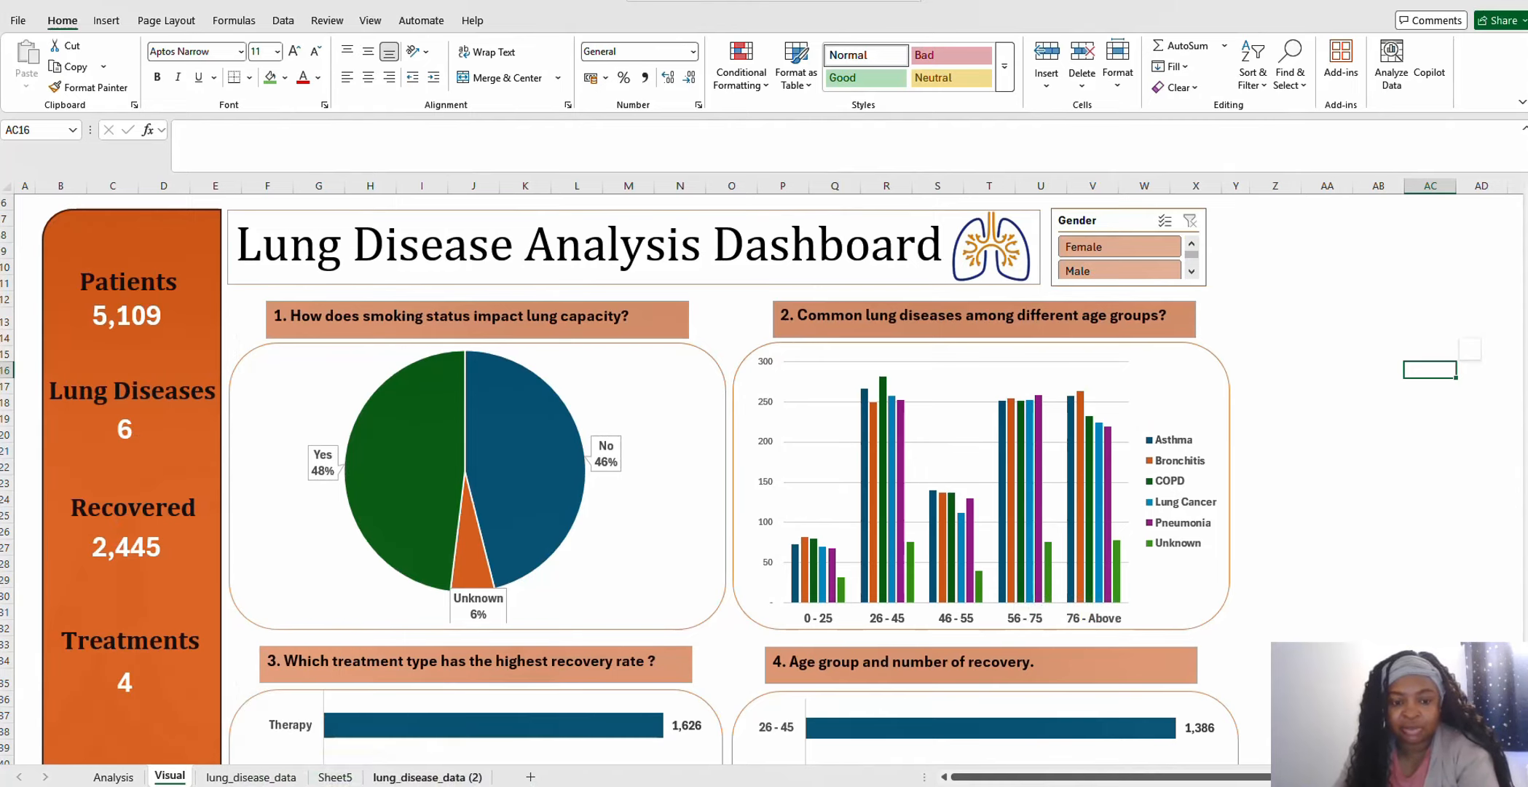
click(375, 782)
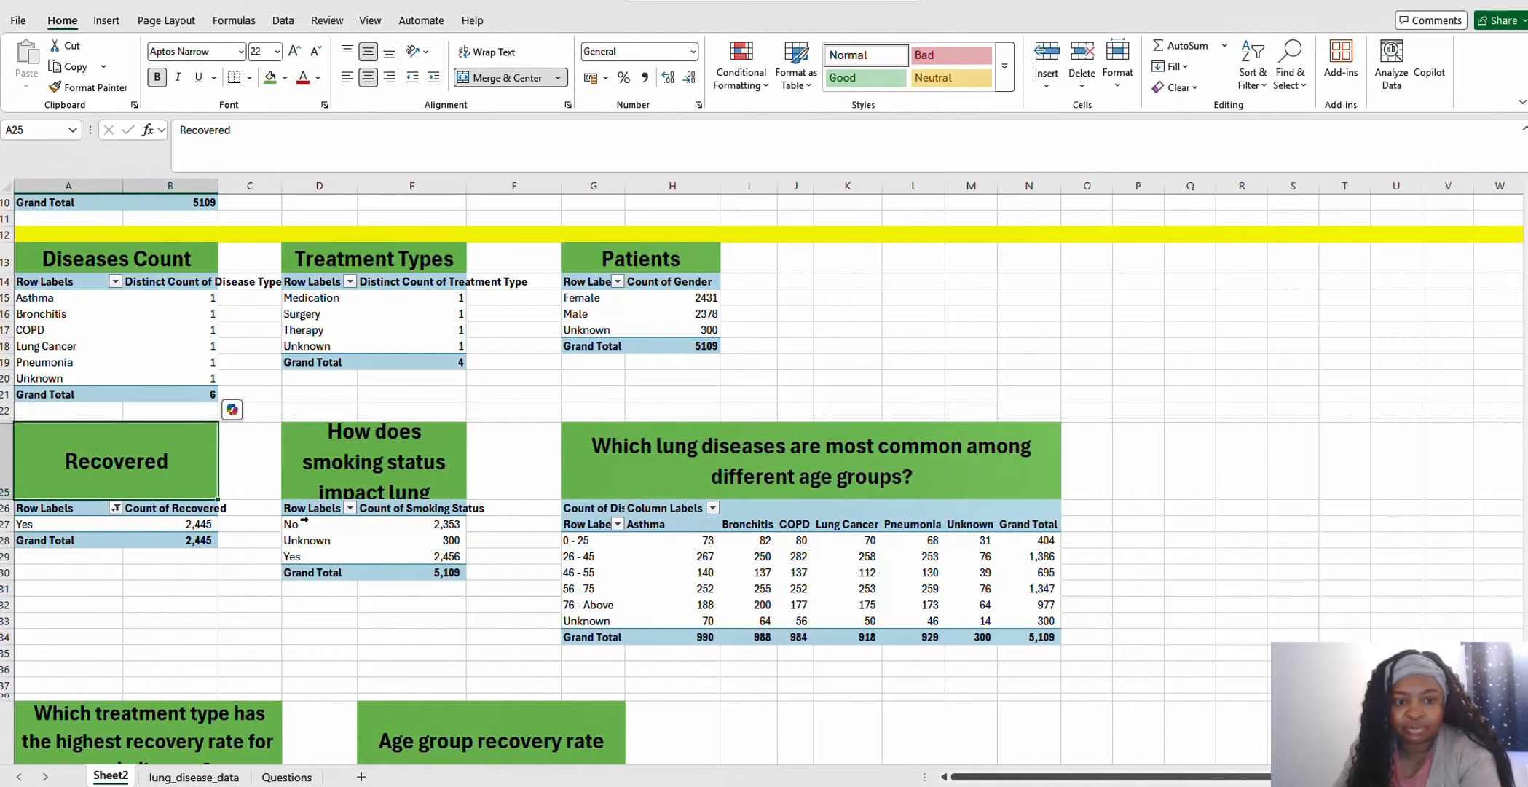
Show the counts in the smoking status pivot table as % of Grand Total
drag(315, 524, 413, 542)
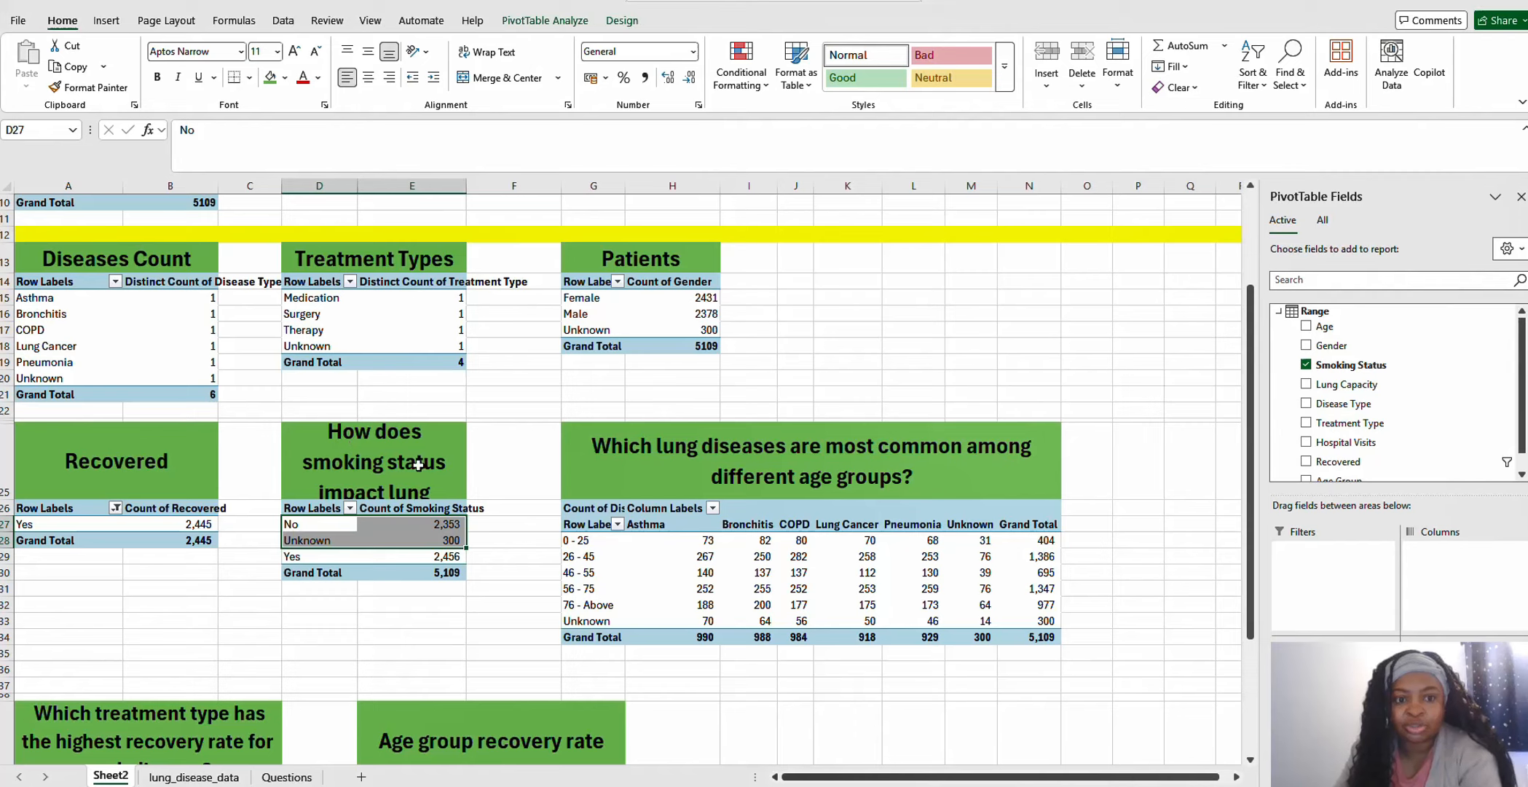
click(450, 574)
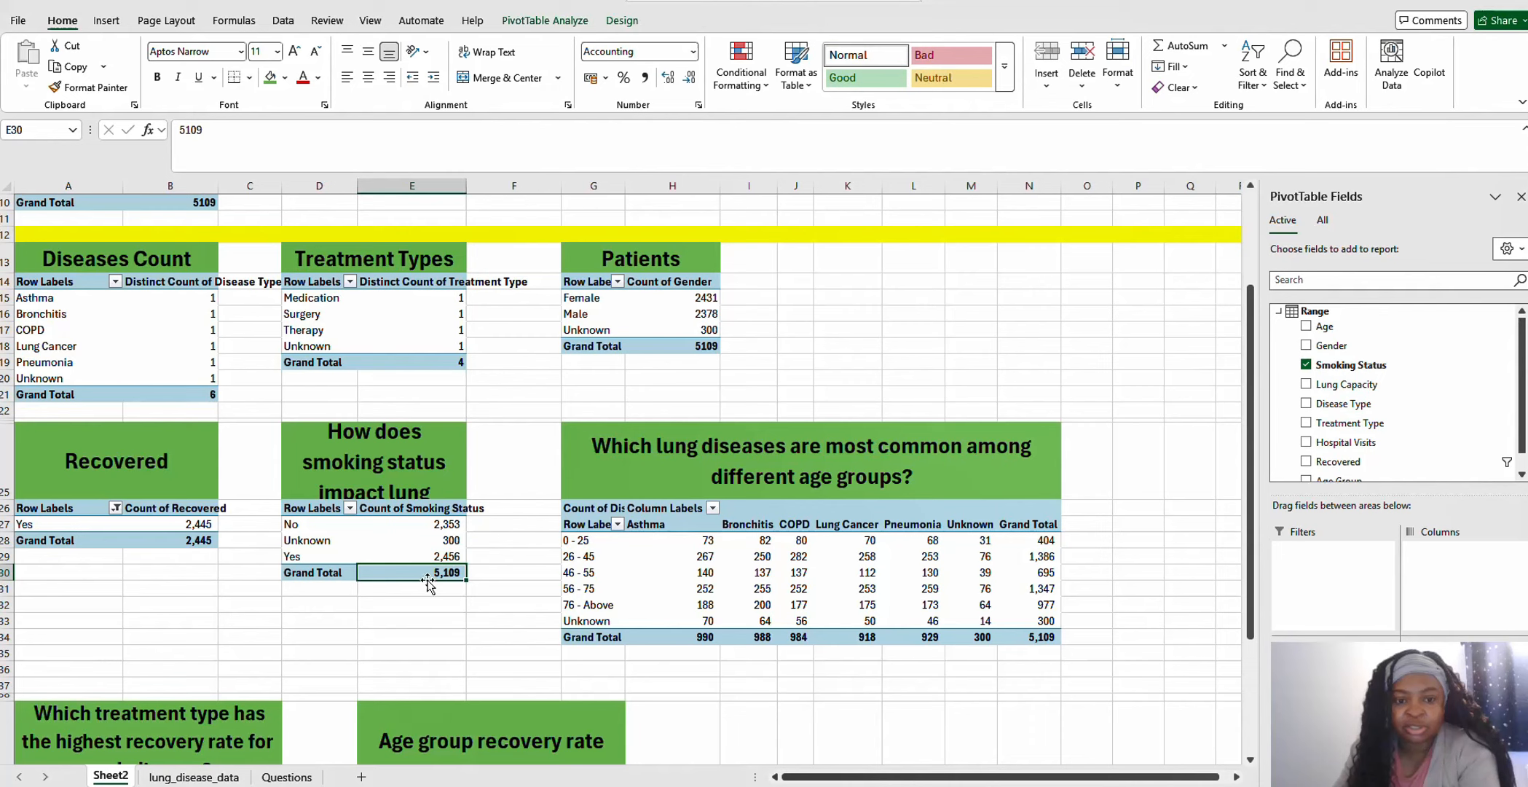
right_click(439, 573)
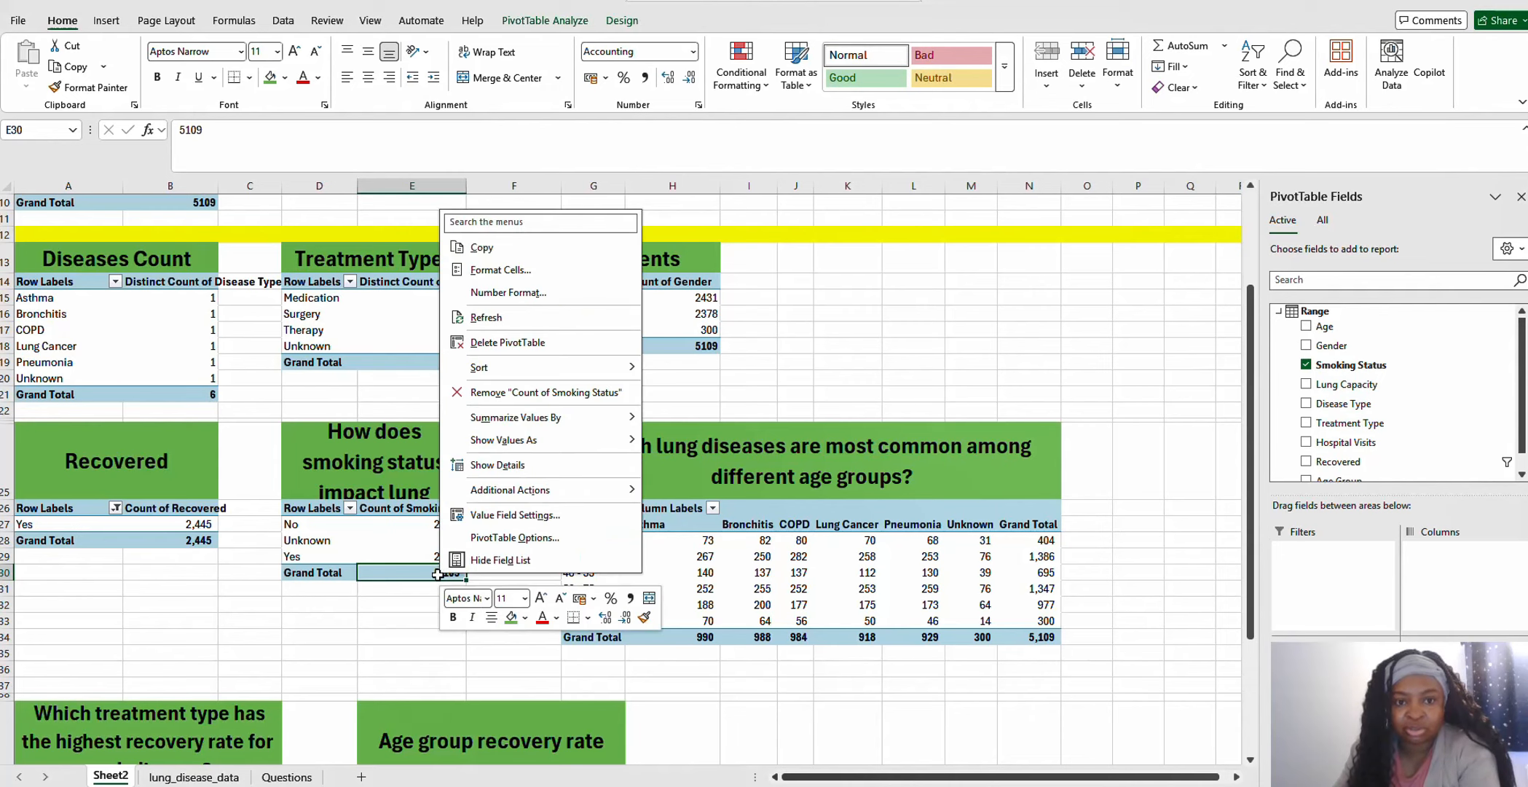
mouse_move(570, 446)
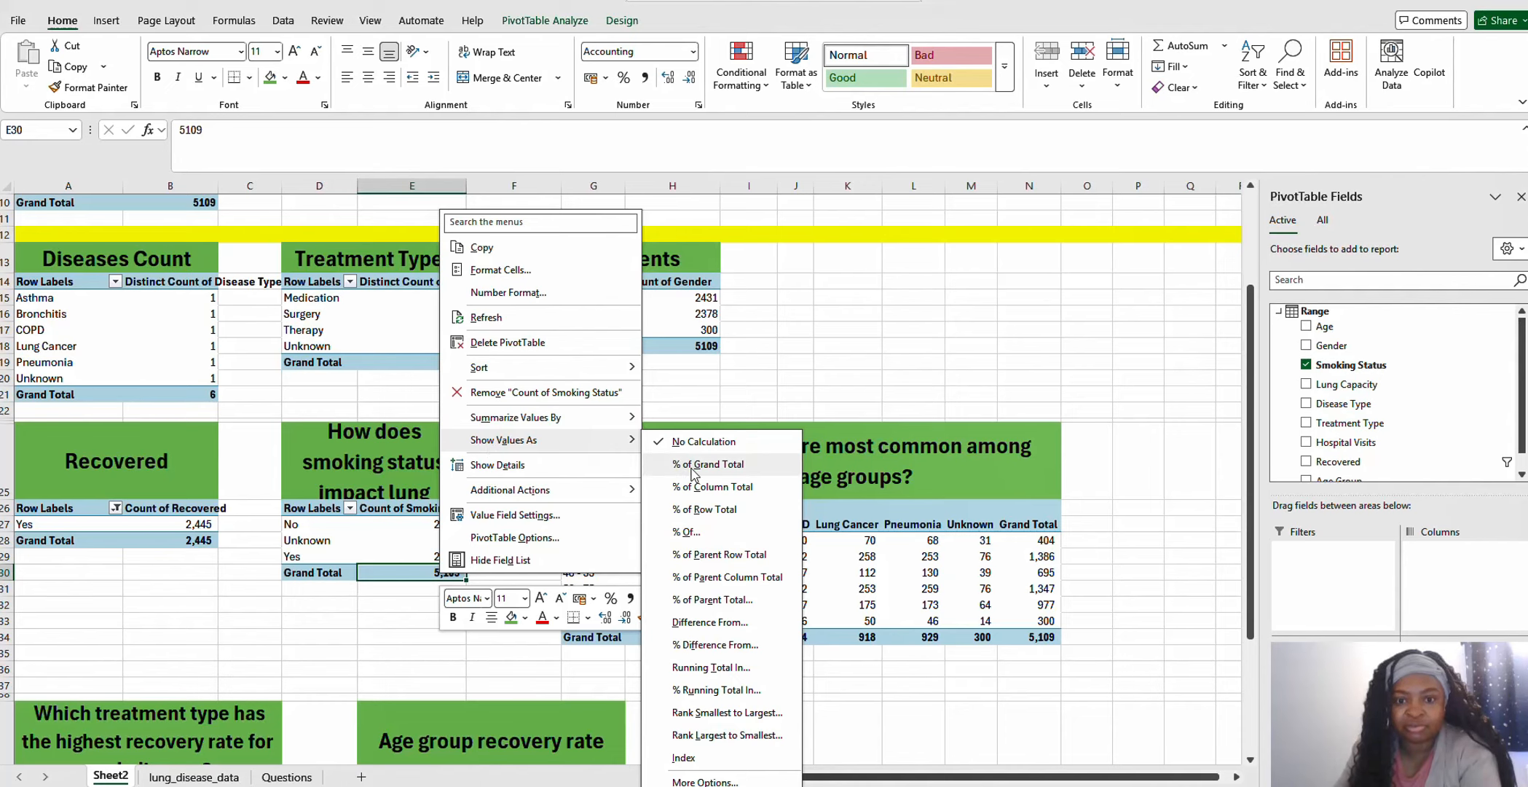
click(718, 468)
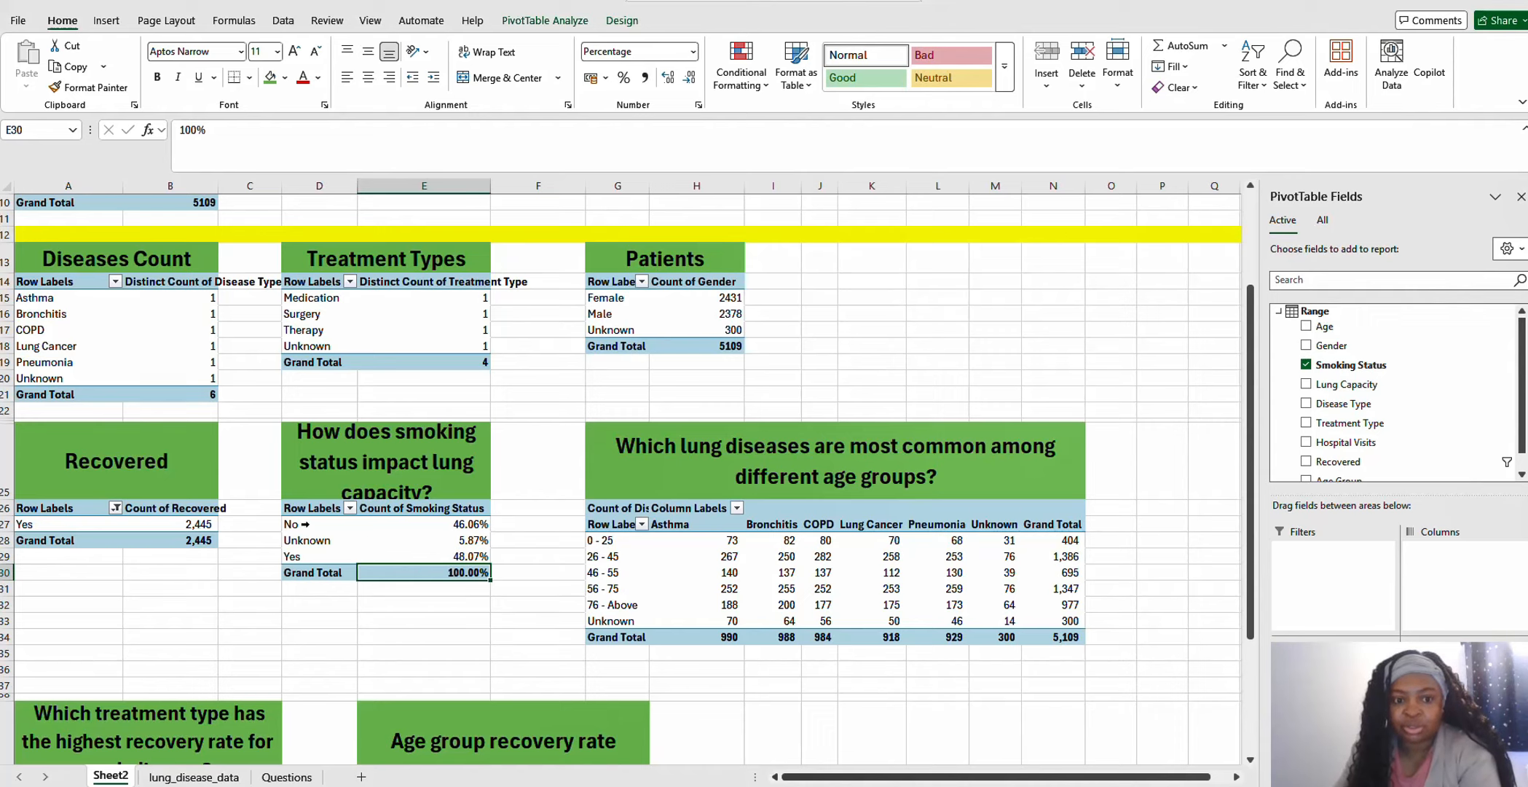
Insert a pie PivotChart based on the smoking status pivot table
click(309, 524)
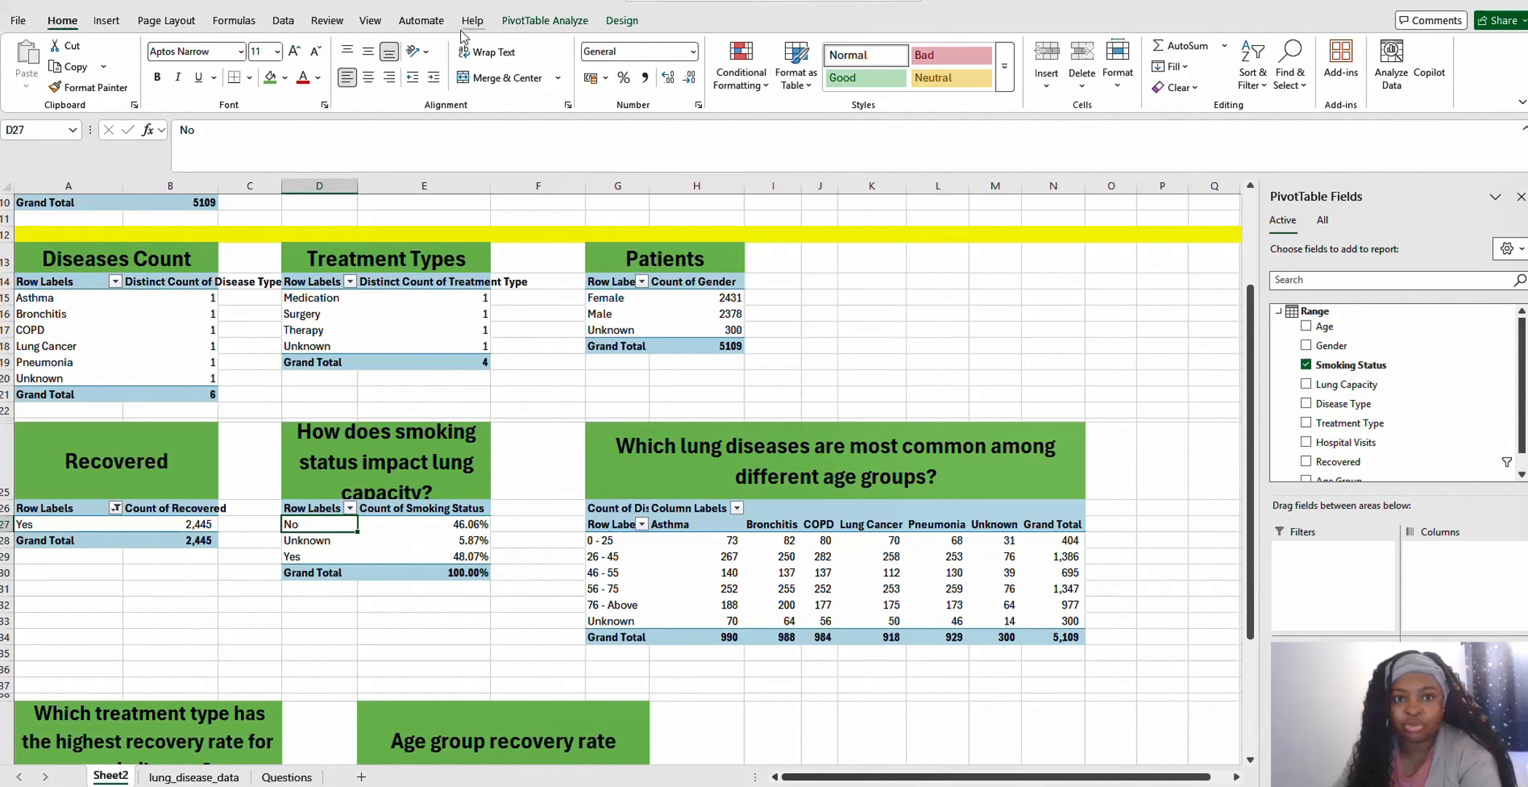
click(546, 21)
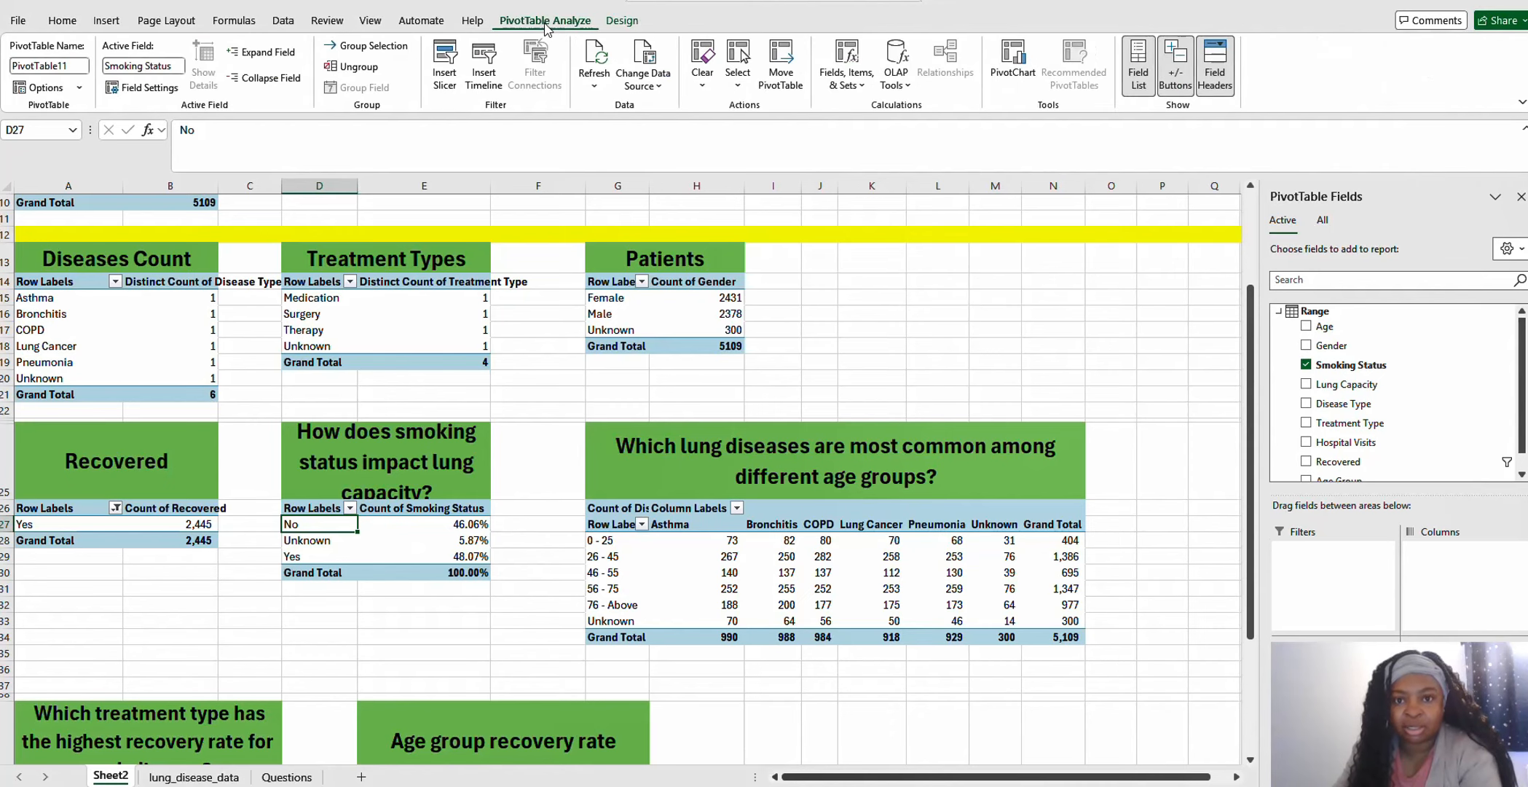
click(1014, 71)
mouse_move(746, 402)
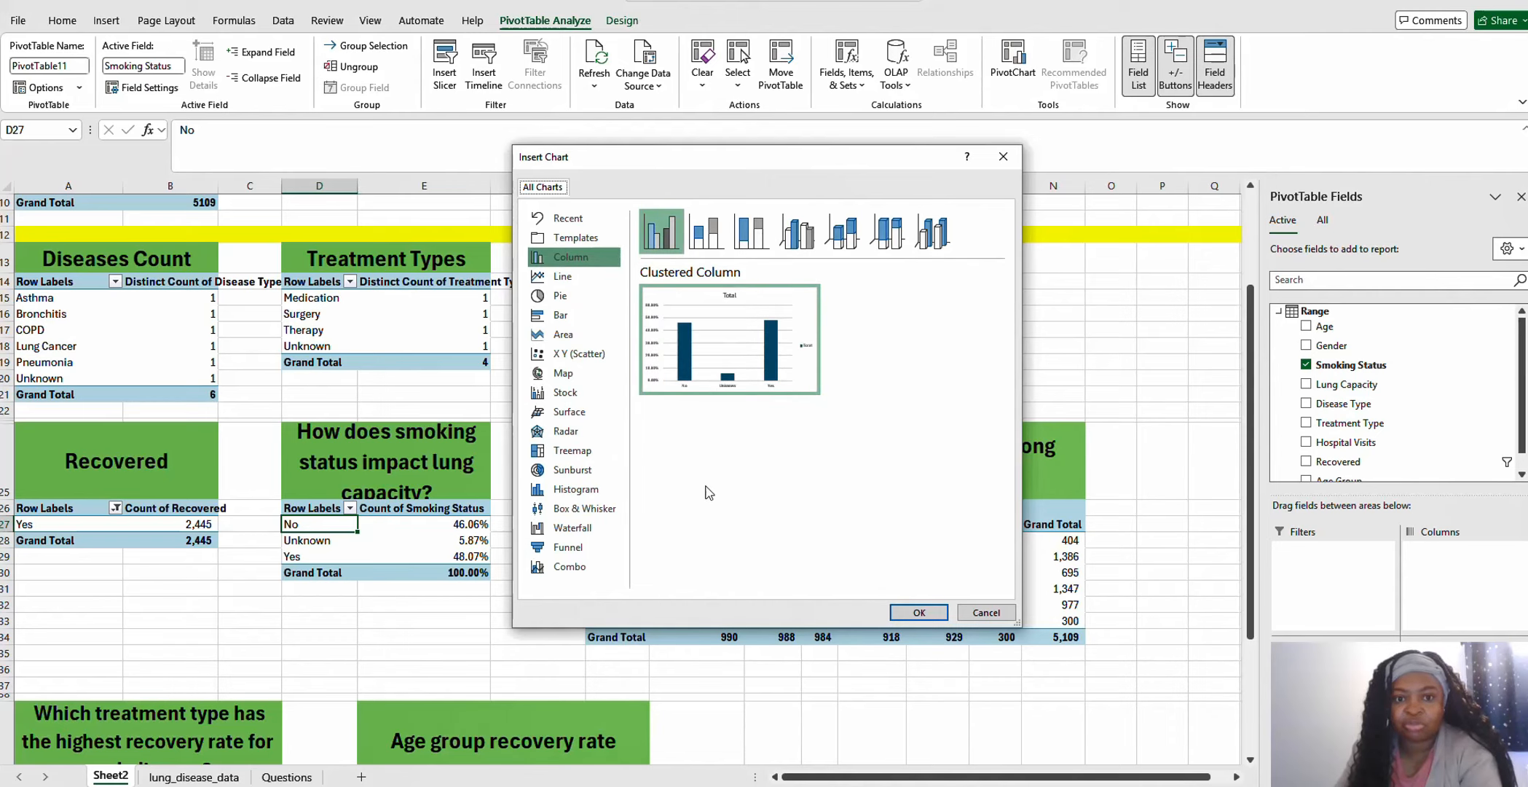
click(566, 296)
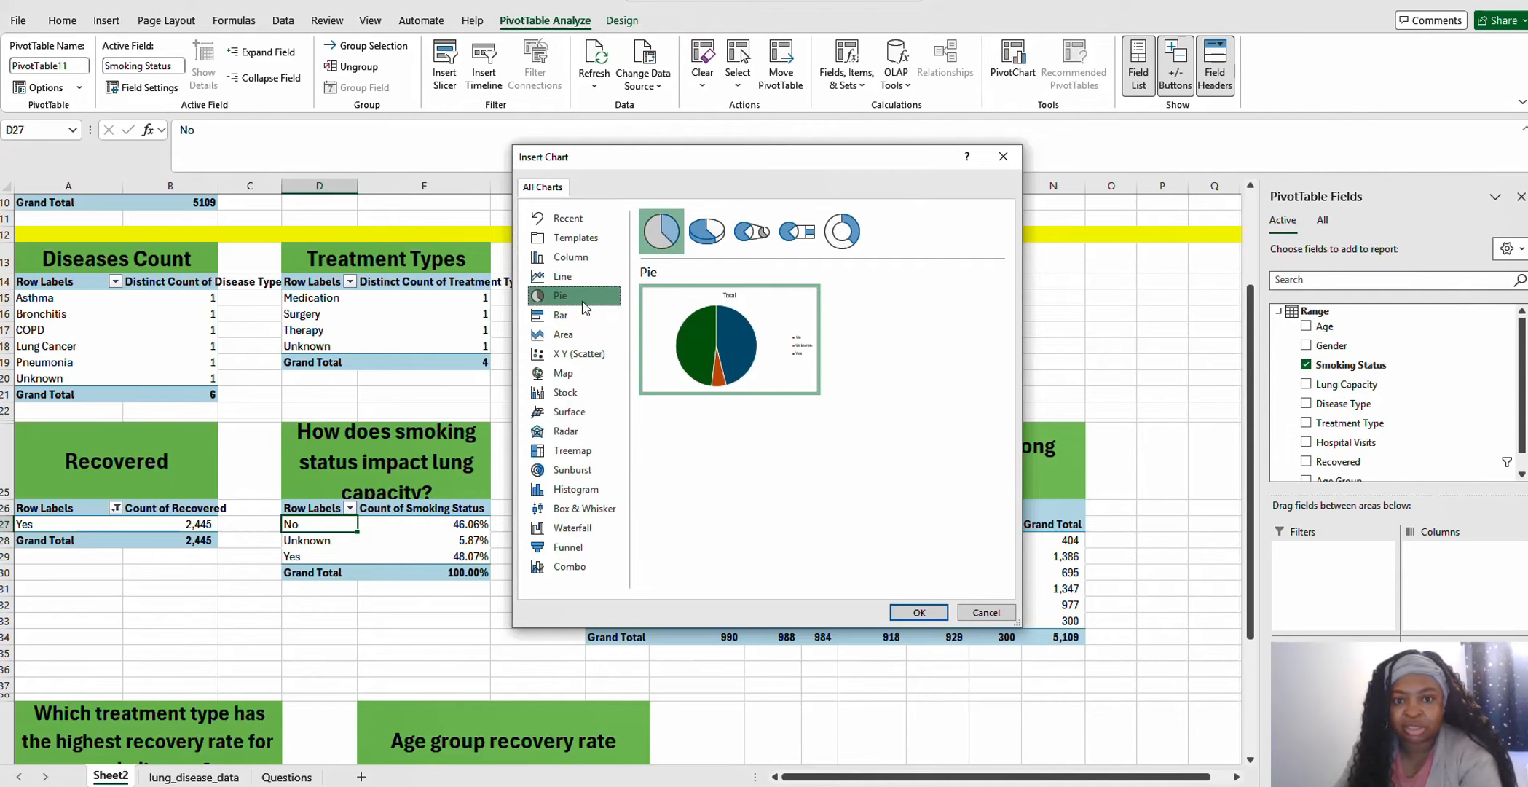
click(932, 616)
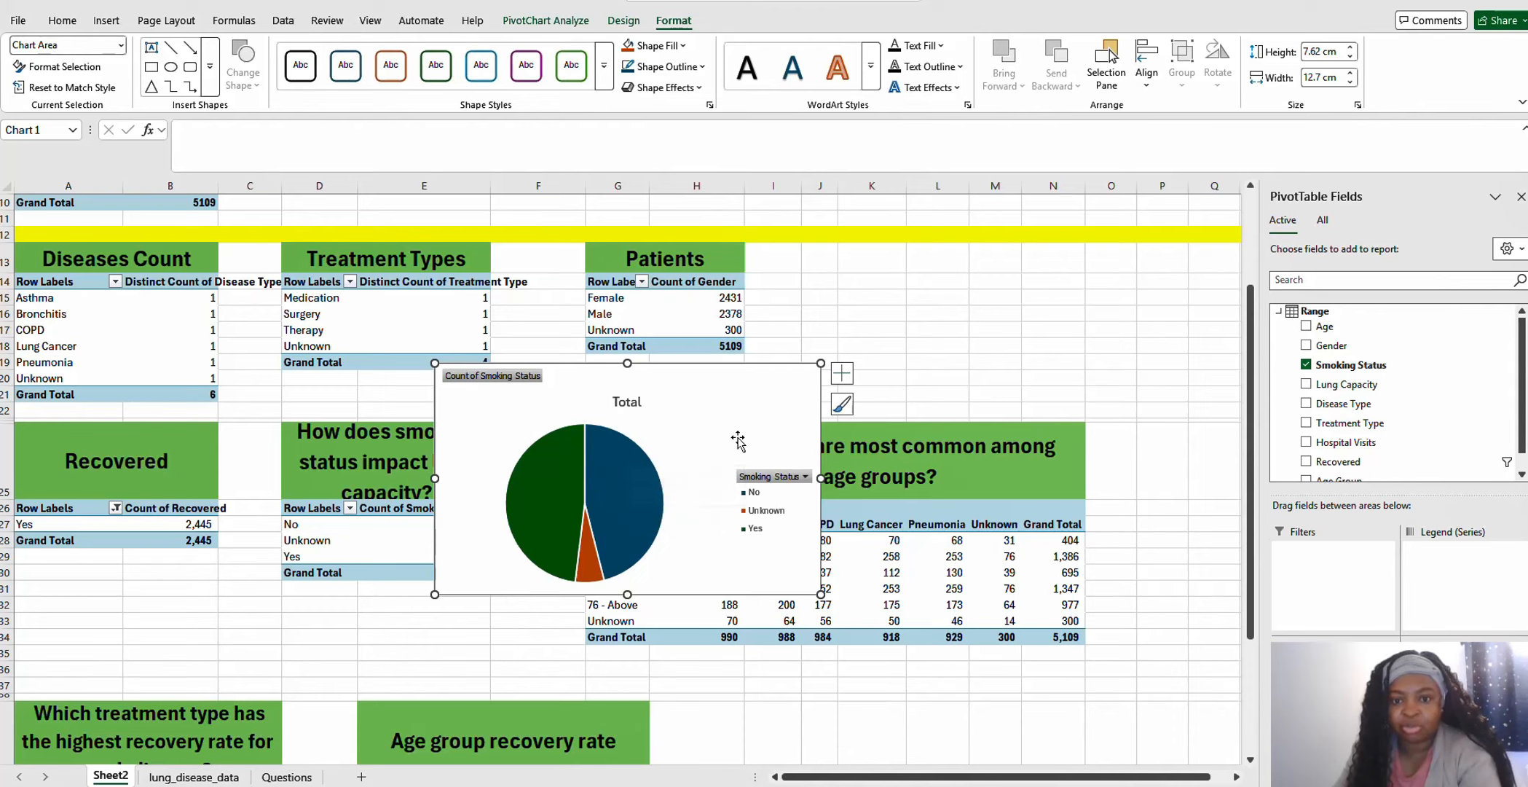
Add data labels to the smoking status pie chart in the Data Callout style
click(842, 379)
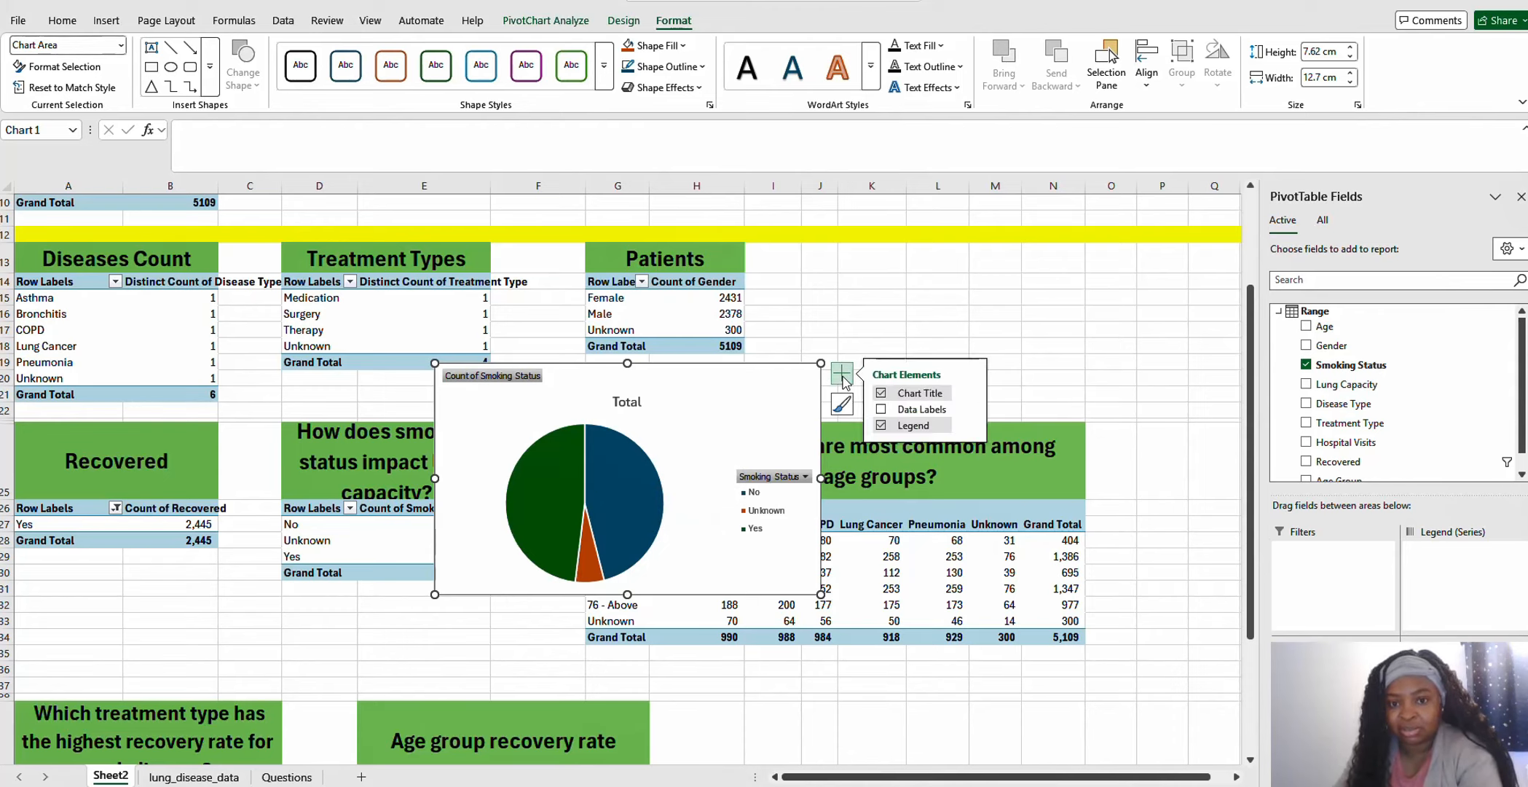
click(884, 412)
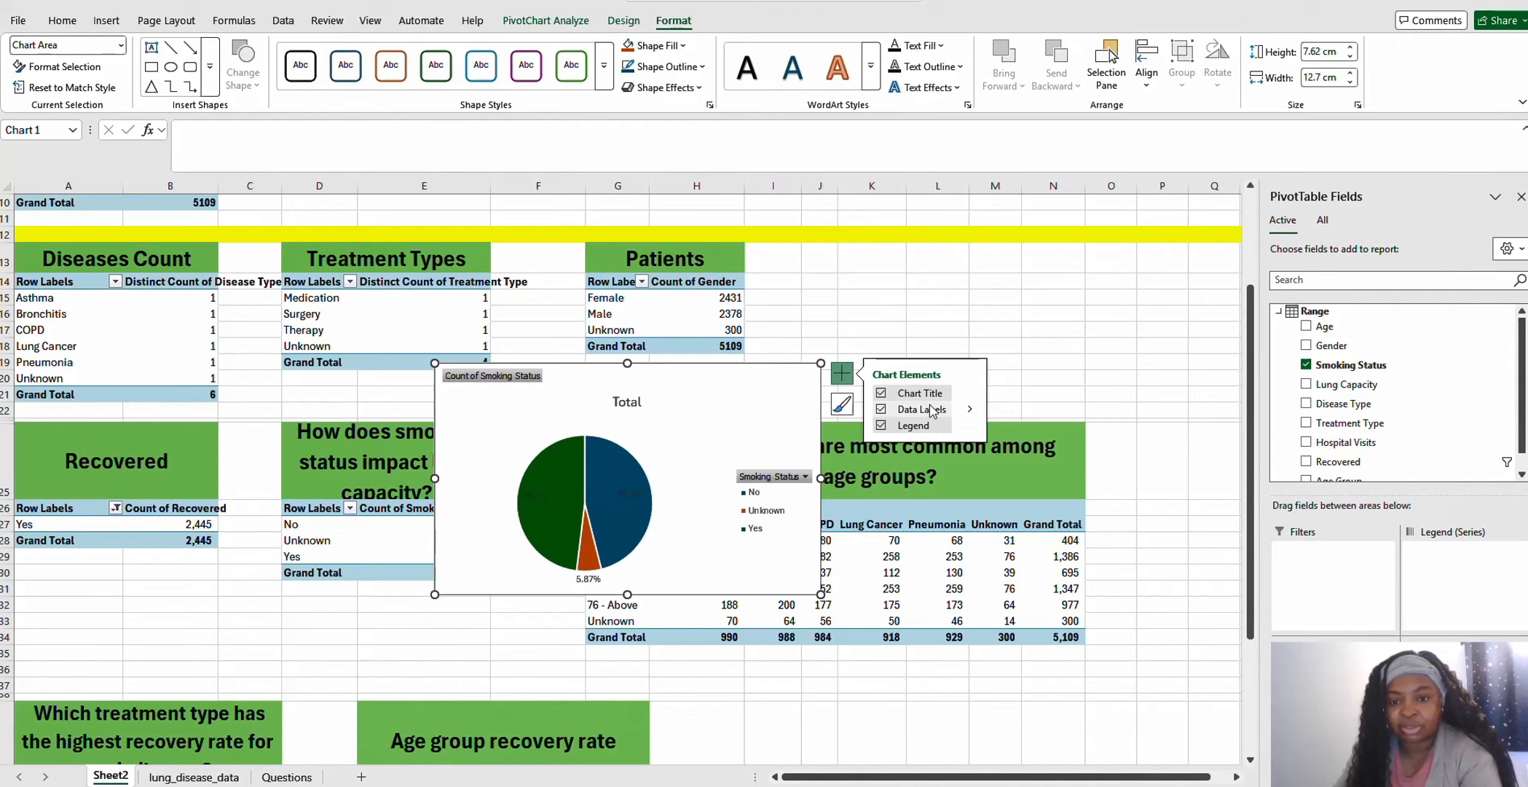
click(974, 410)
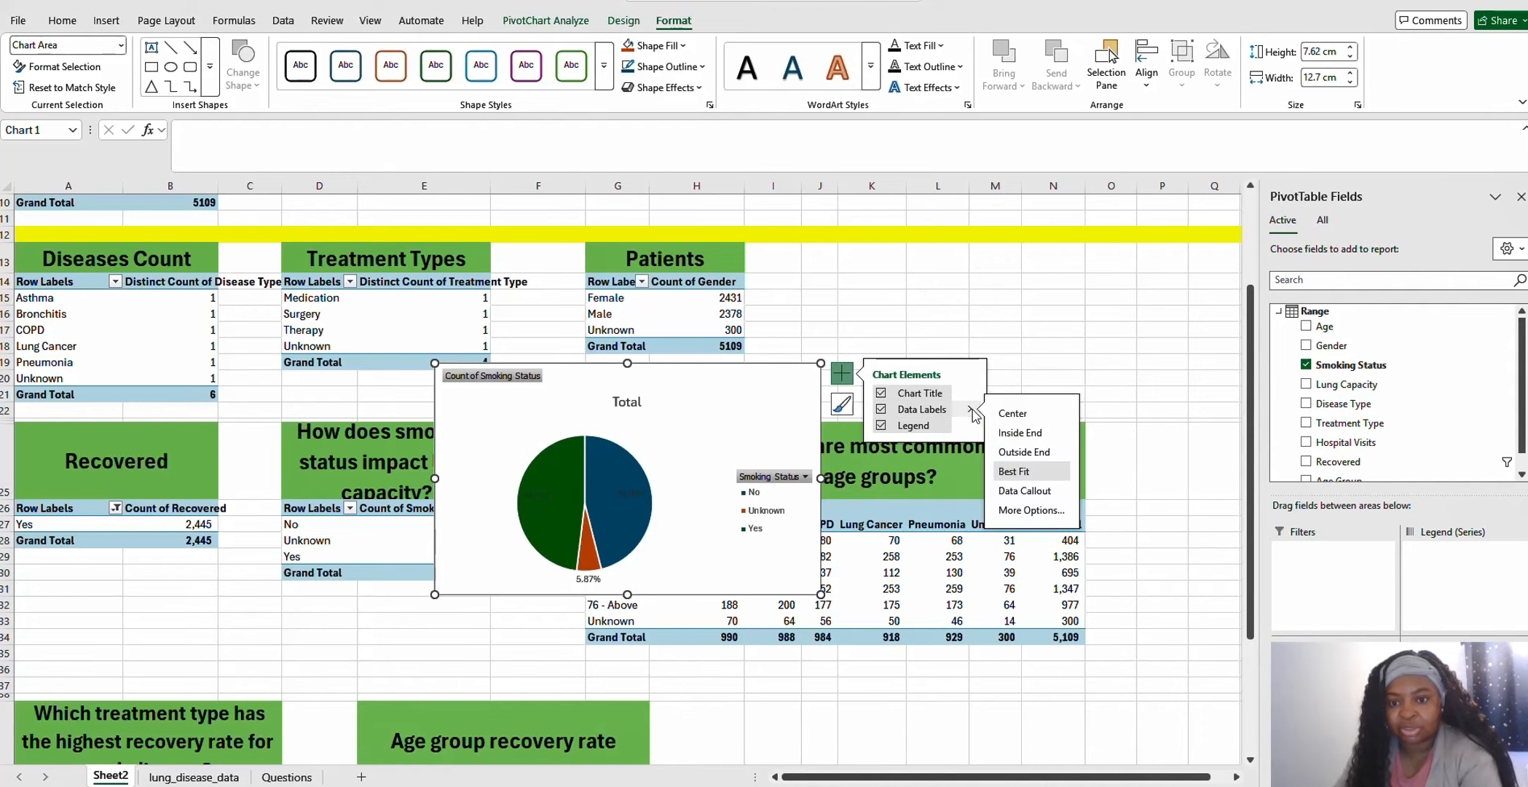
click(1024, 453)
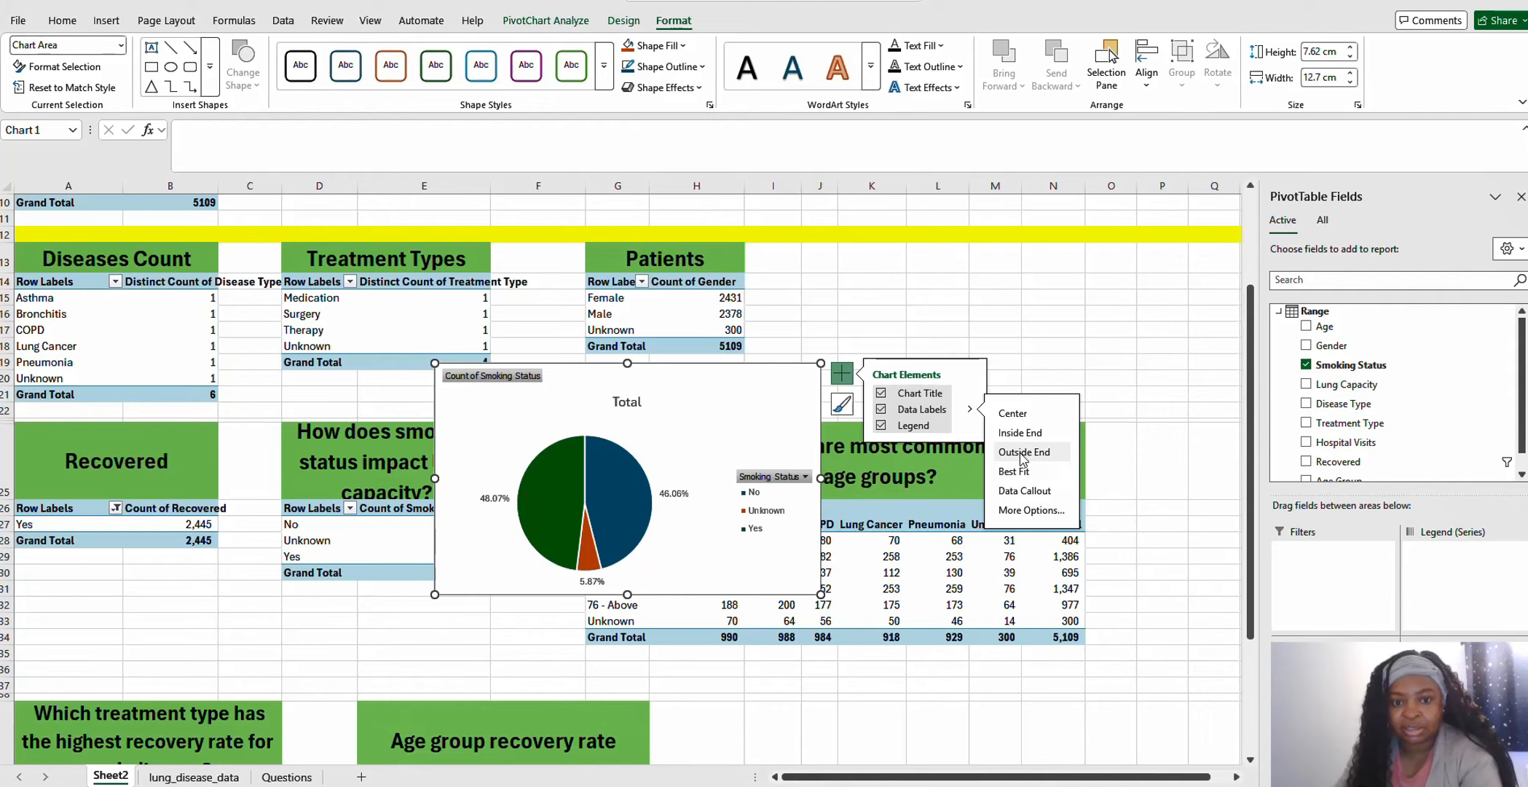
click(1014, 492)
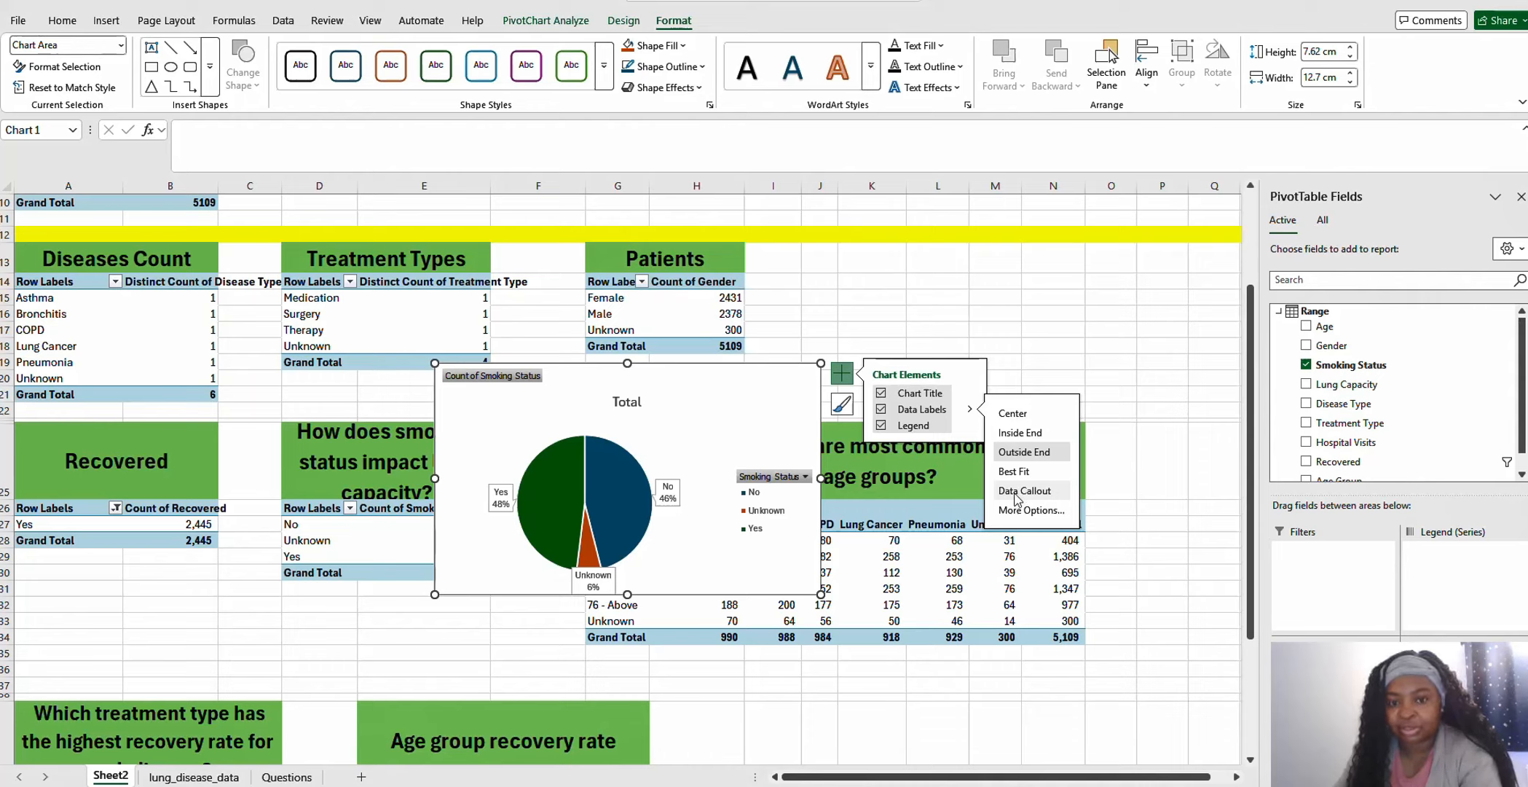
click(1016, 492)
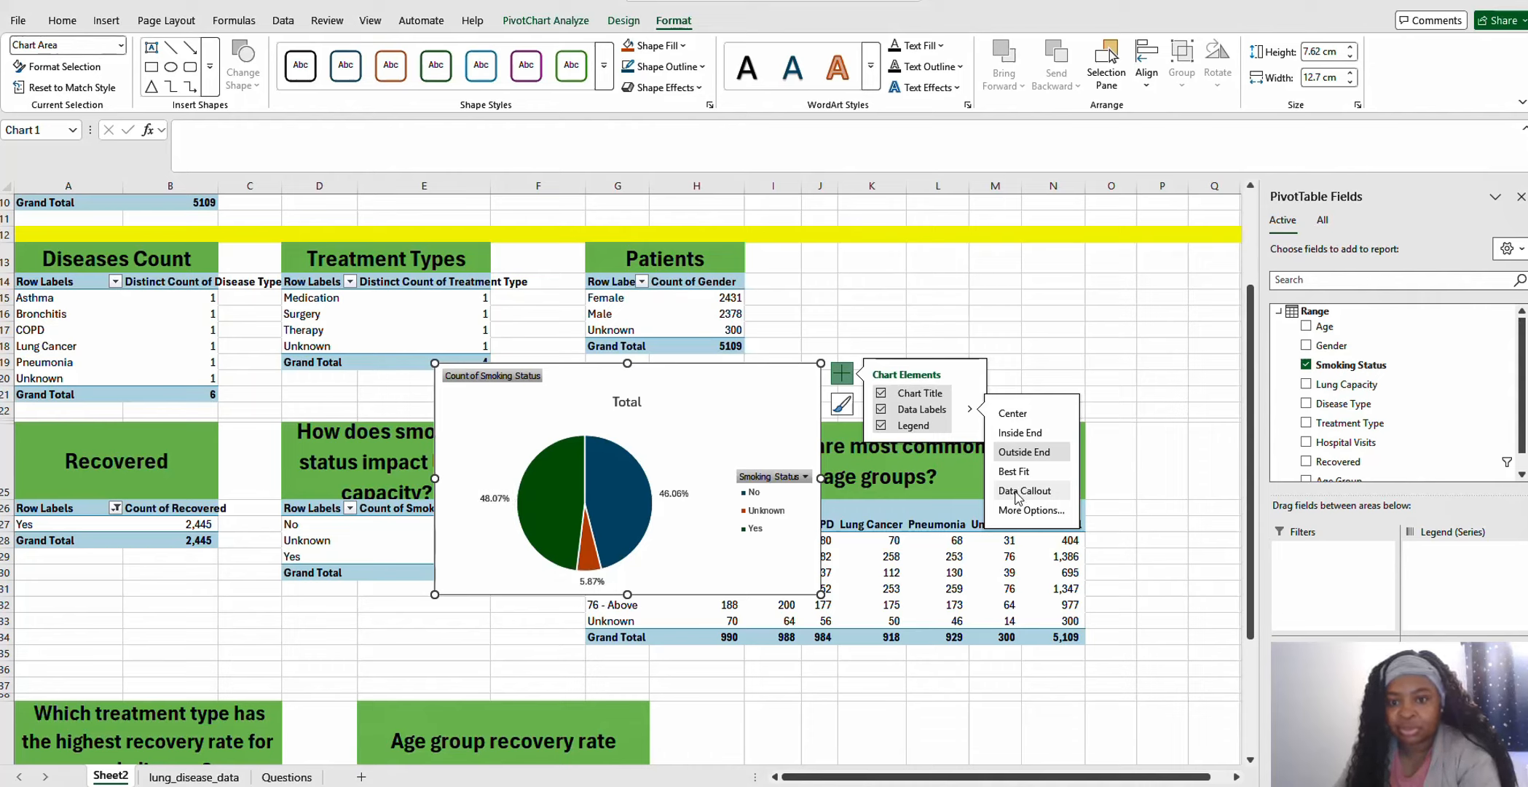
Remove the title and legend from the smoking status pie chart and hide all its field buttons
click(881, 394)
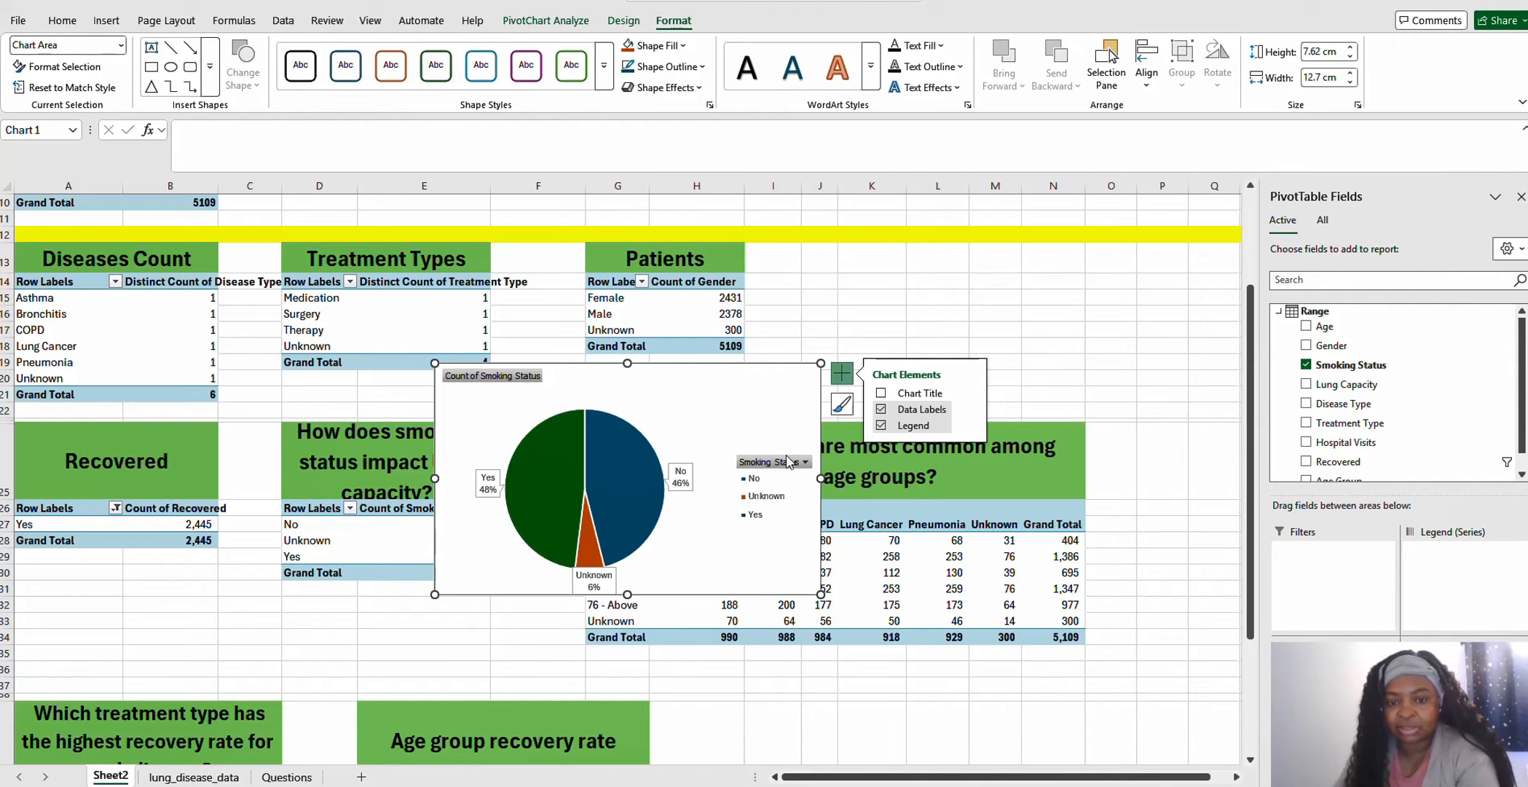
click(882, 426)
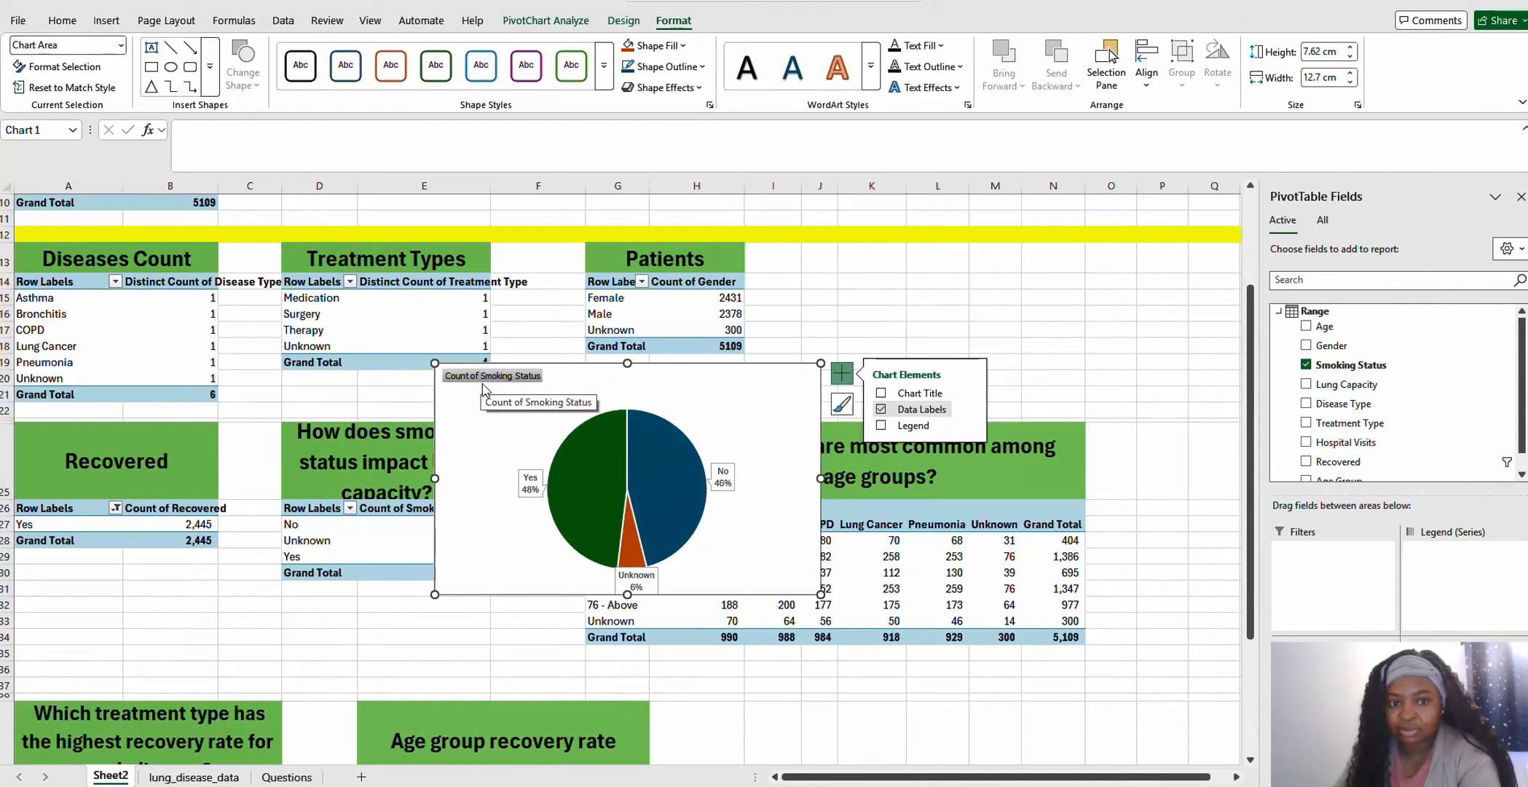
right_click(508, 382)
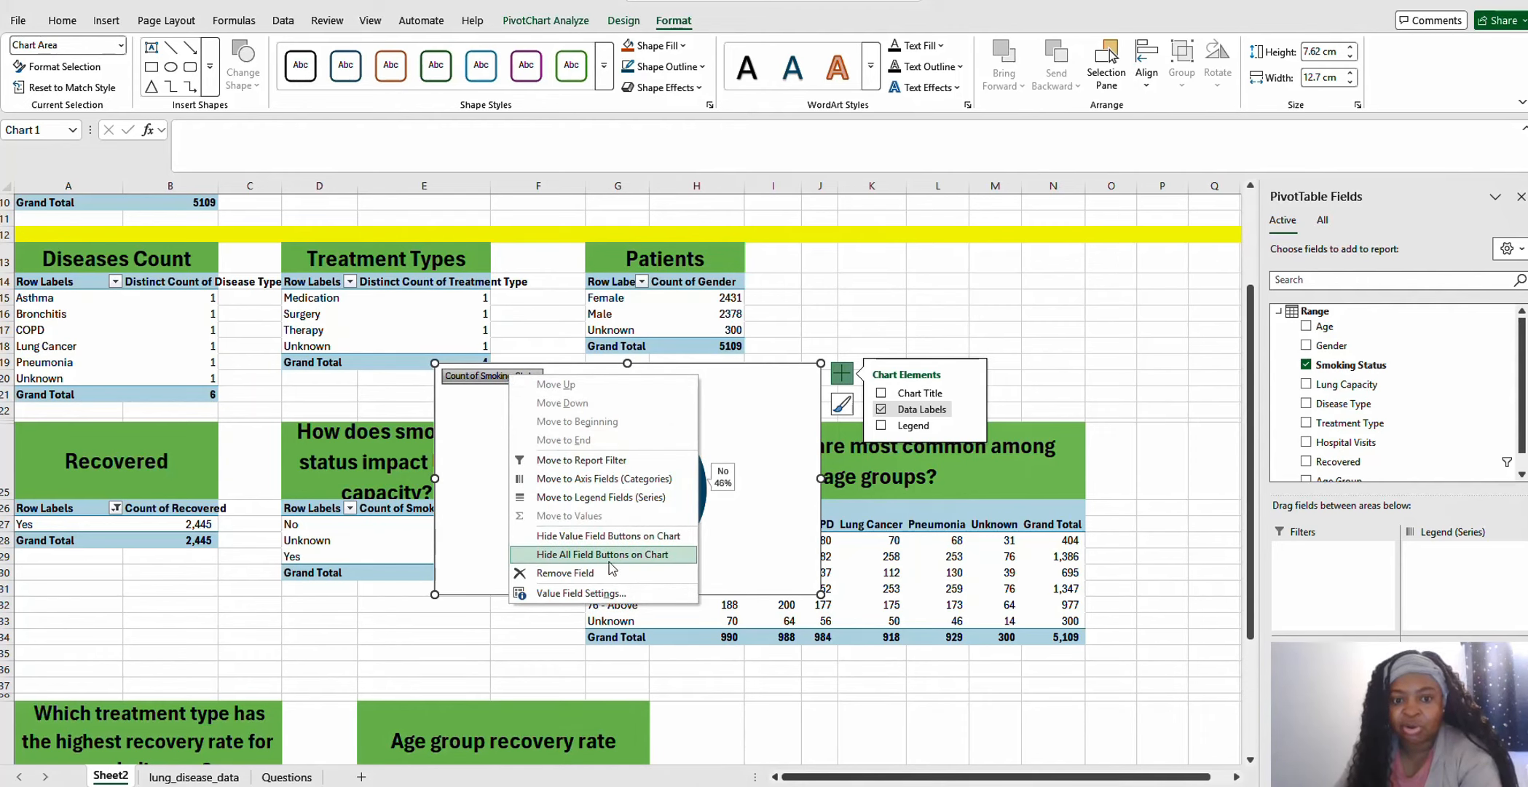
click(646, 560)
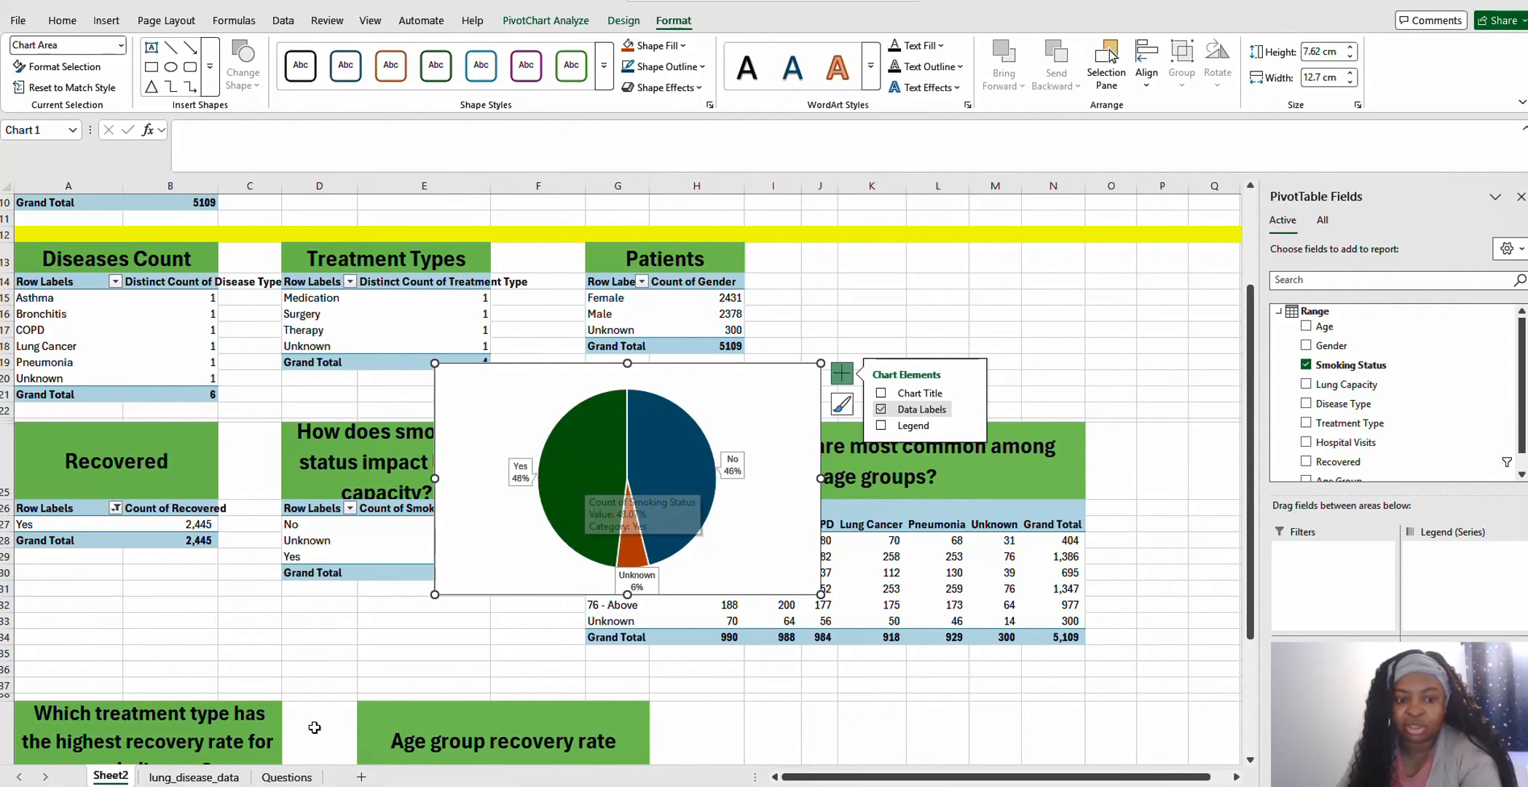
Add a new worksheet after Sheet2 and rename it Visual
click(362, 777)
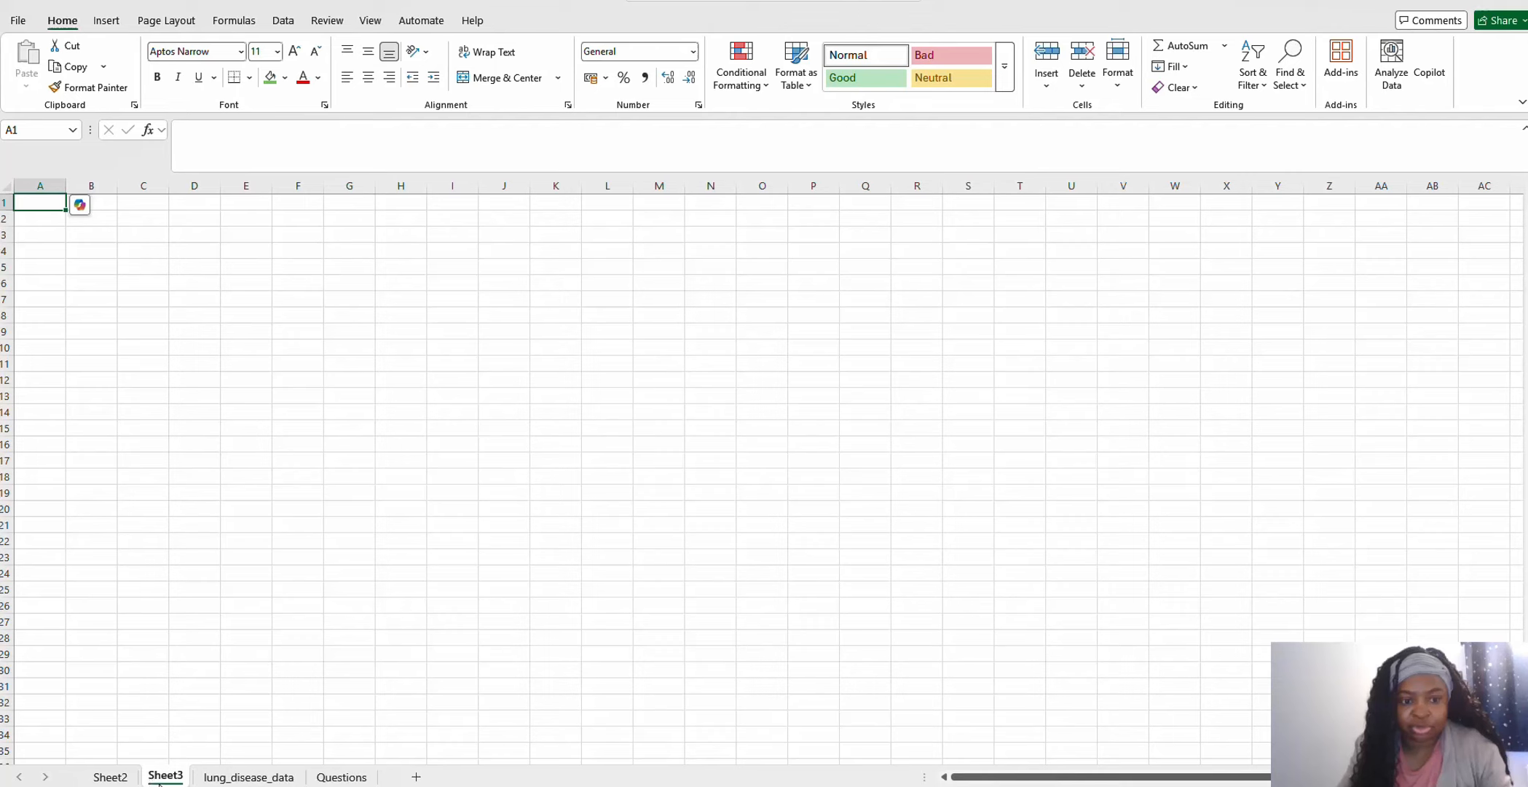
double_click(166, 777)
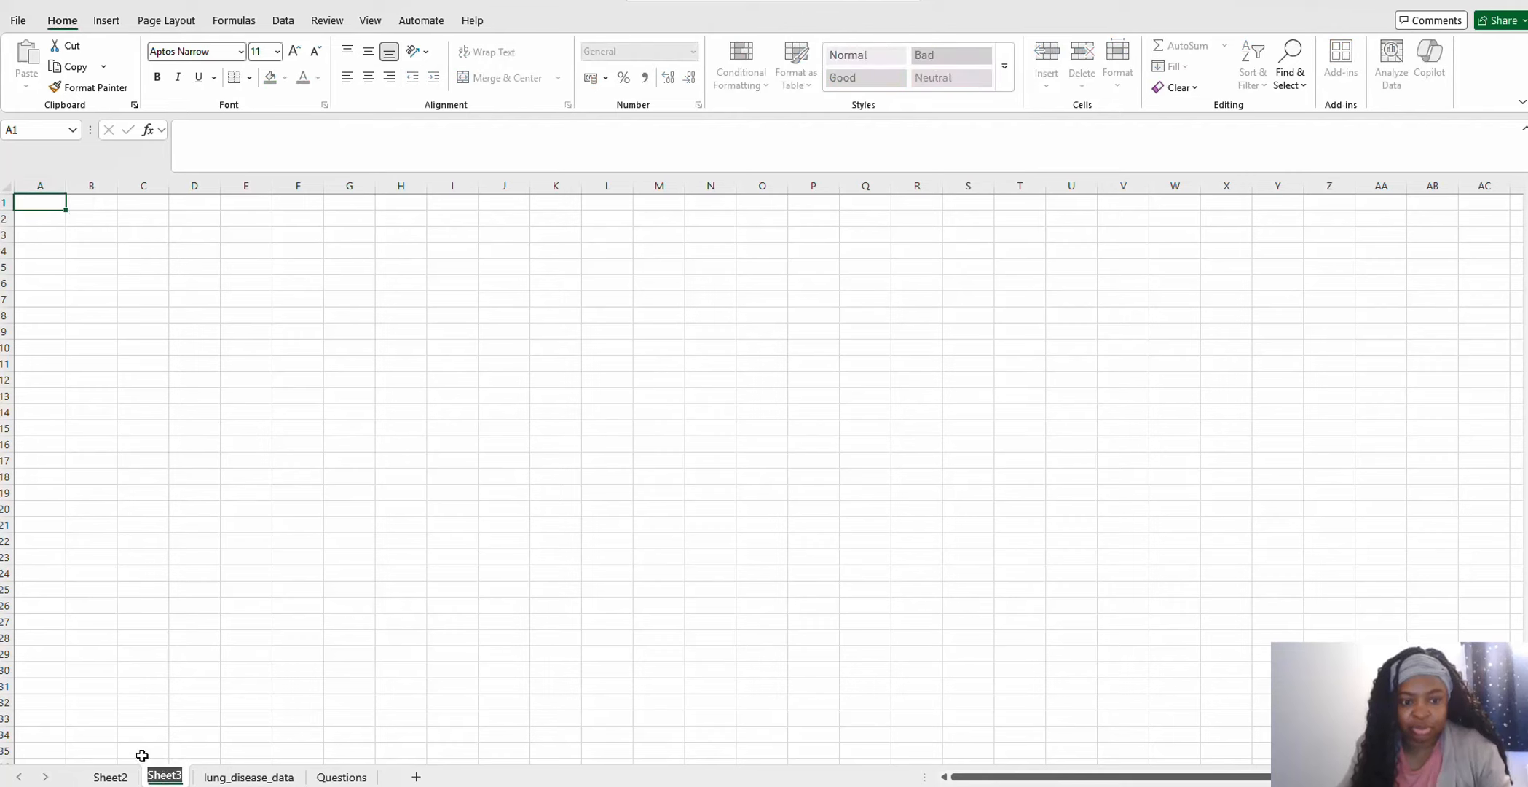
text(V)
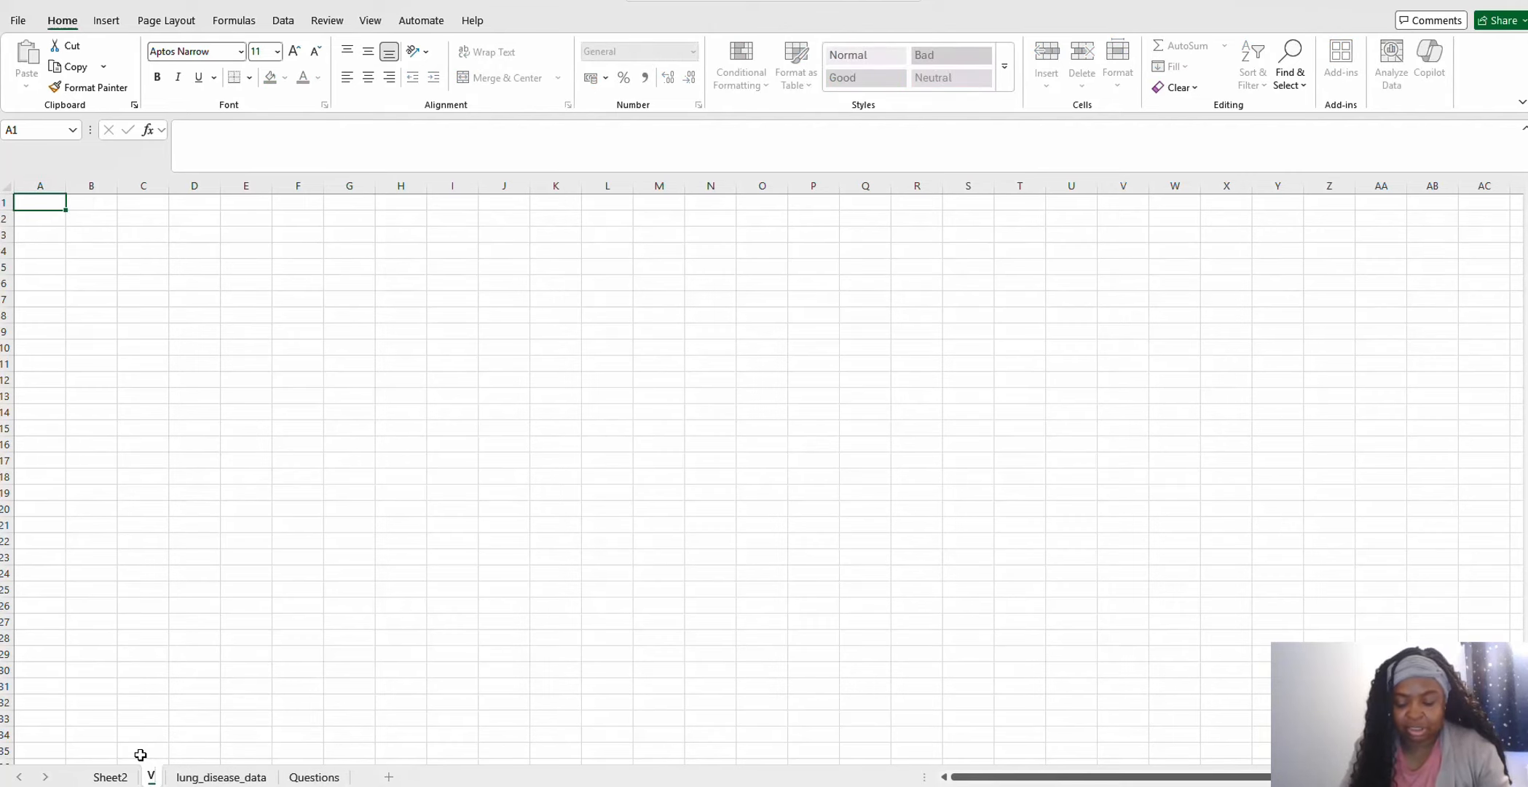
text(isau)
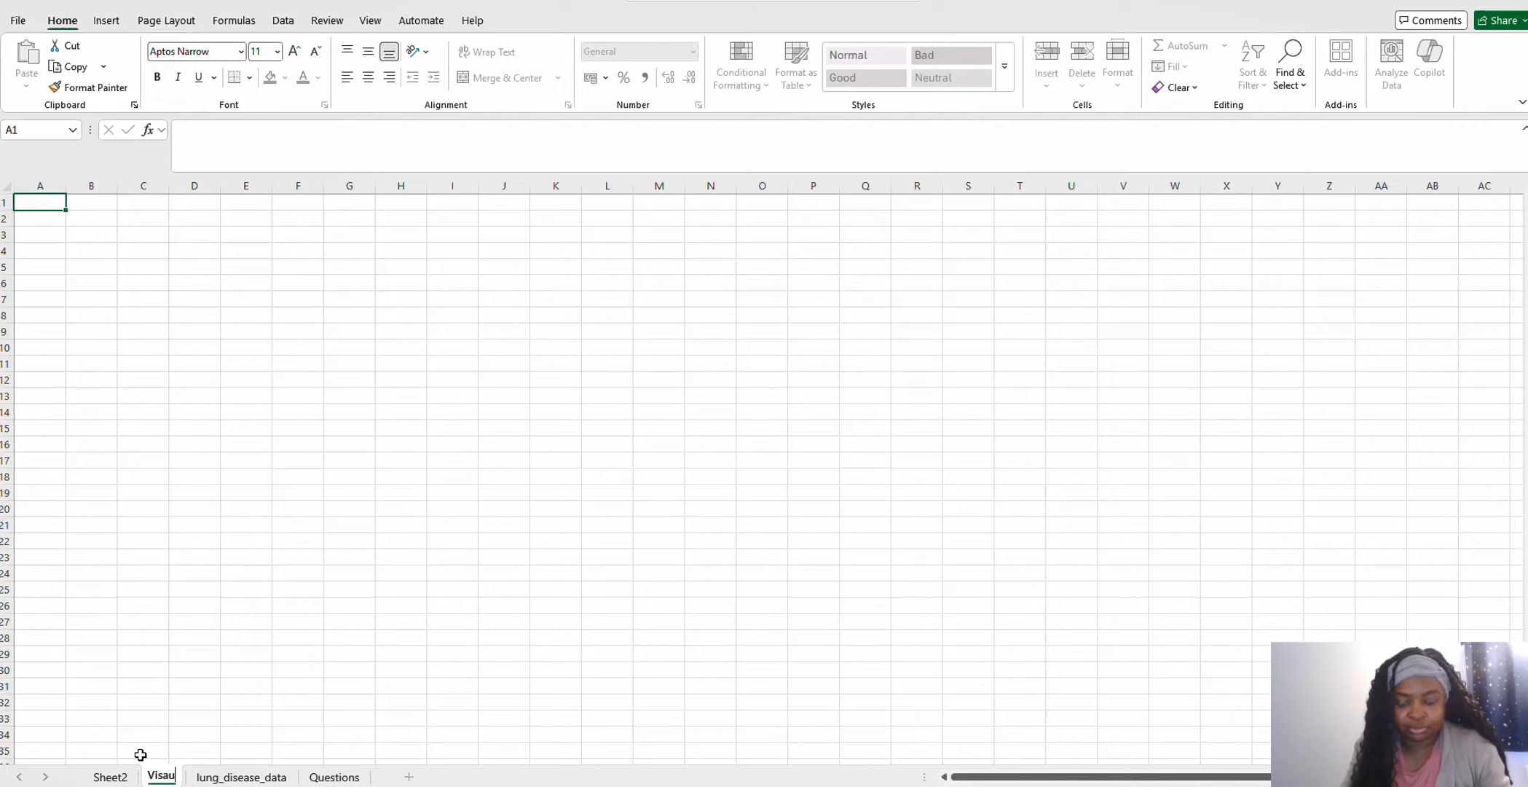
key(BackSpace)
key(BackSpace)
text(ual)
click(232, 587)
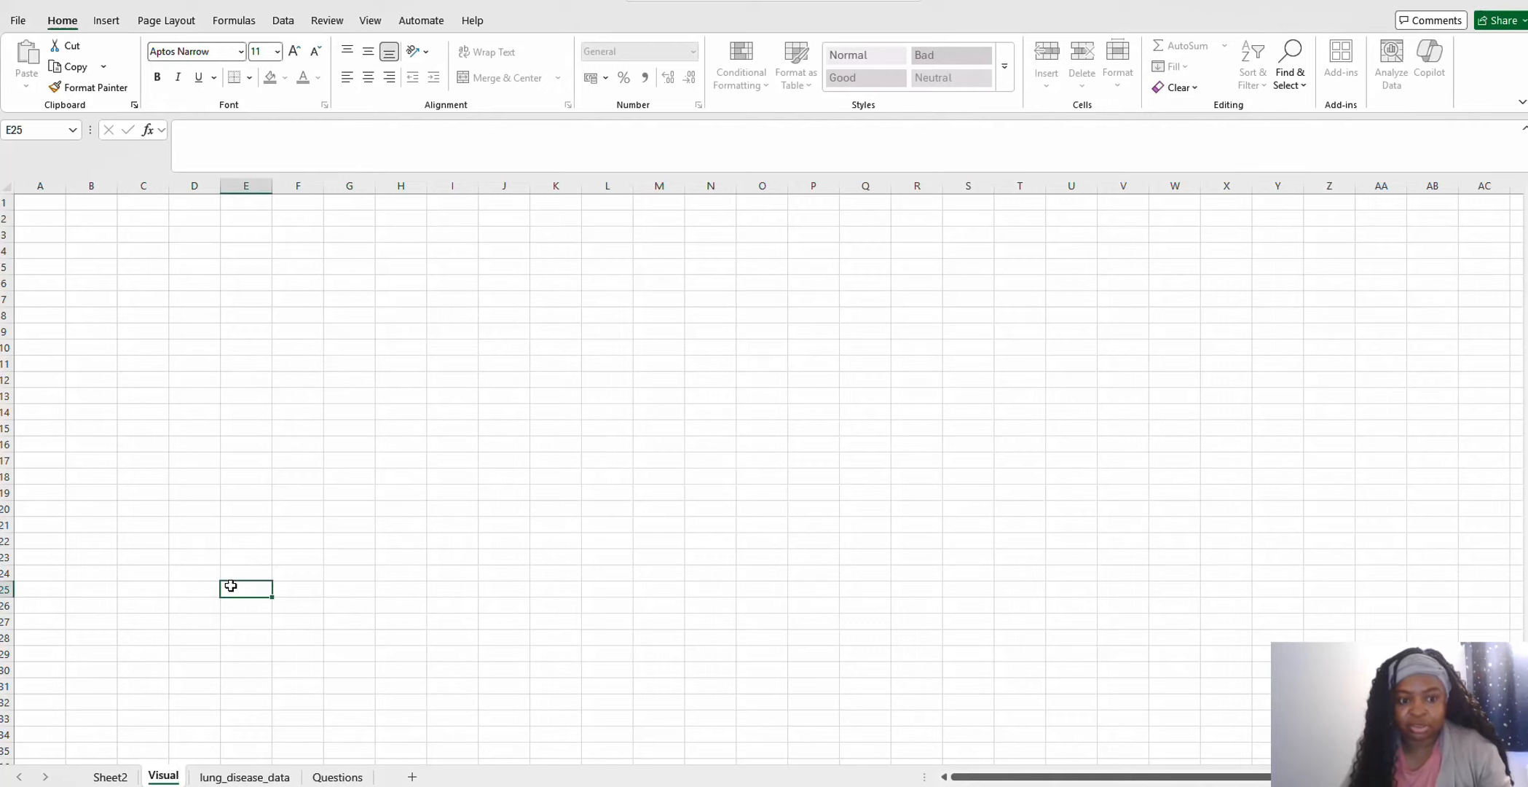
Move the smoking status pie chart from Sheet2 to the Visual sheet, placing it at cell E20
click(110, 776)
right_click(705, 397)
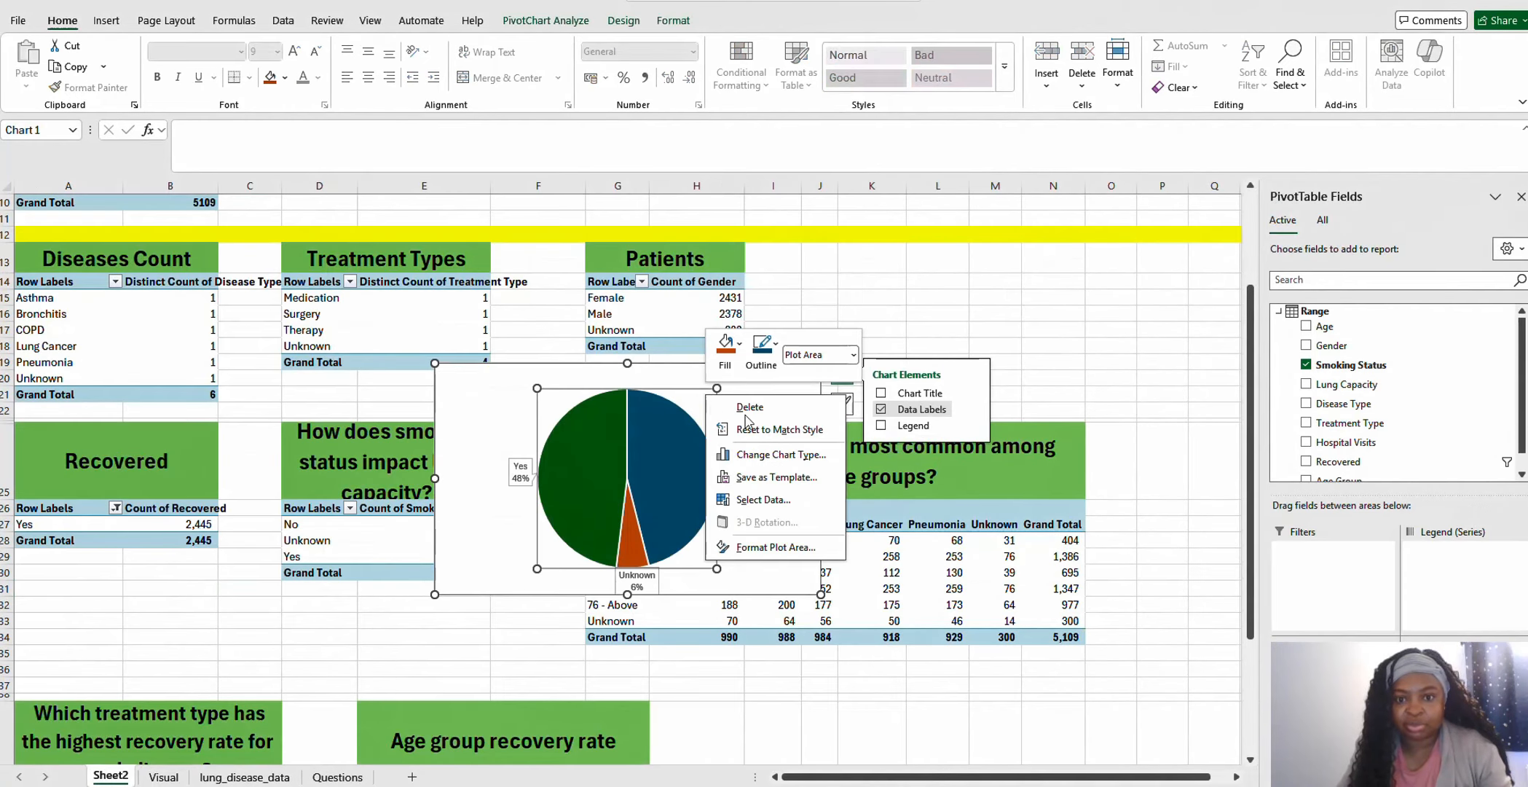
click(494, 375)
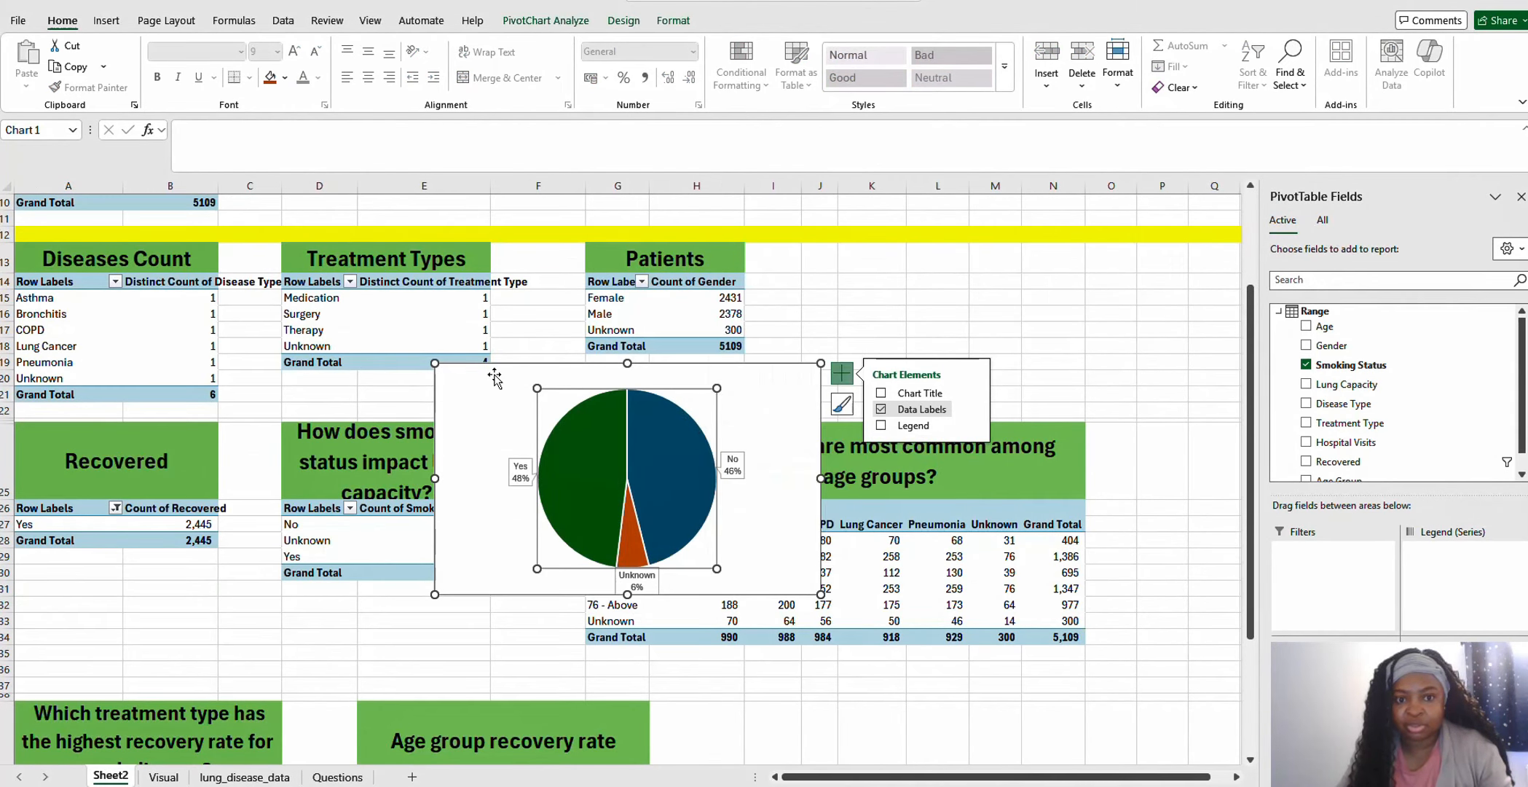
click(541, 293)
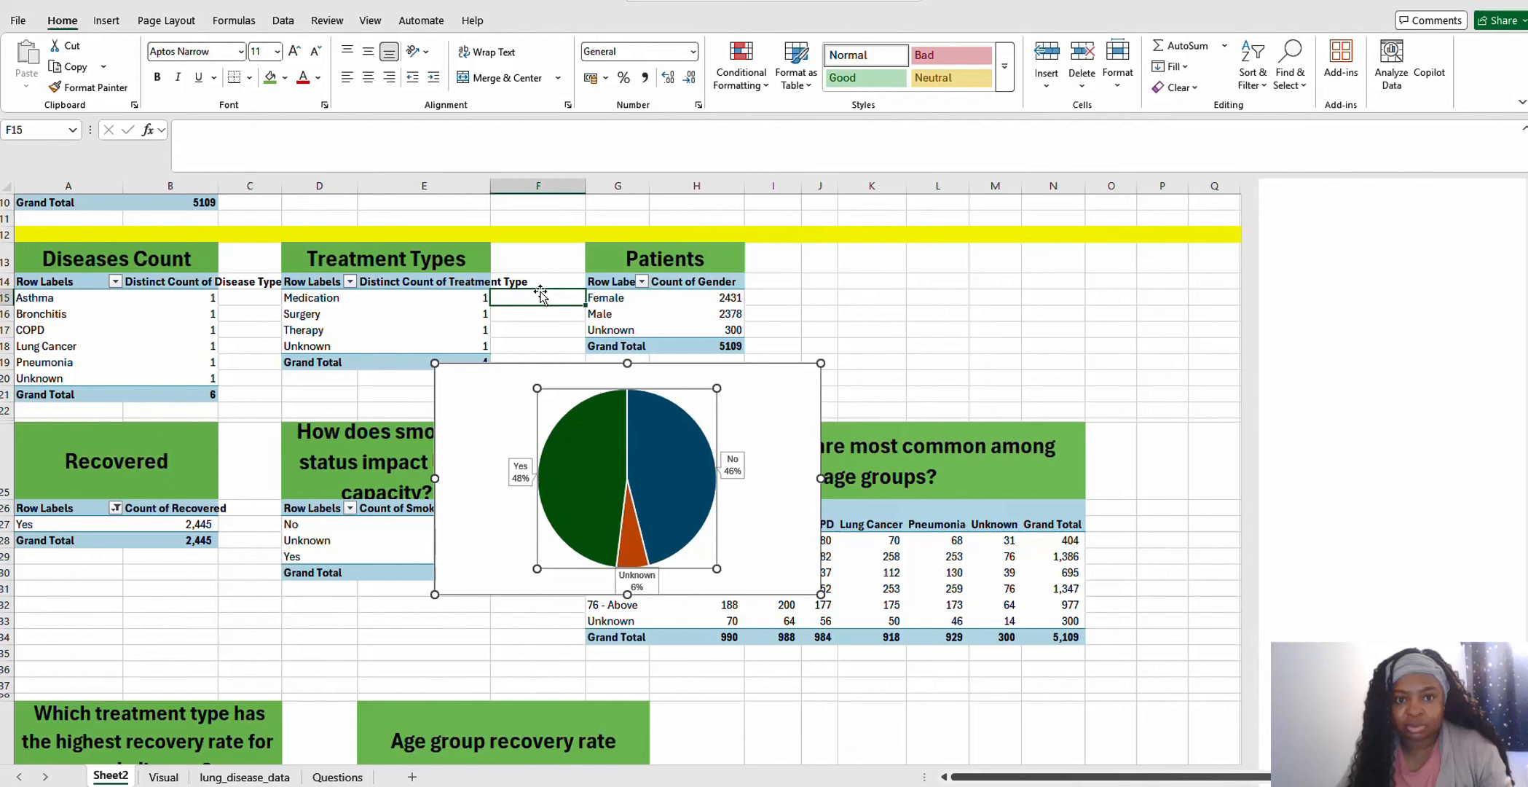
right_click(463, 385)
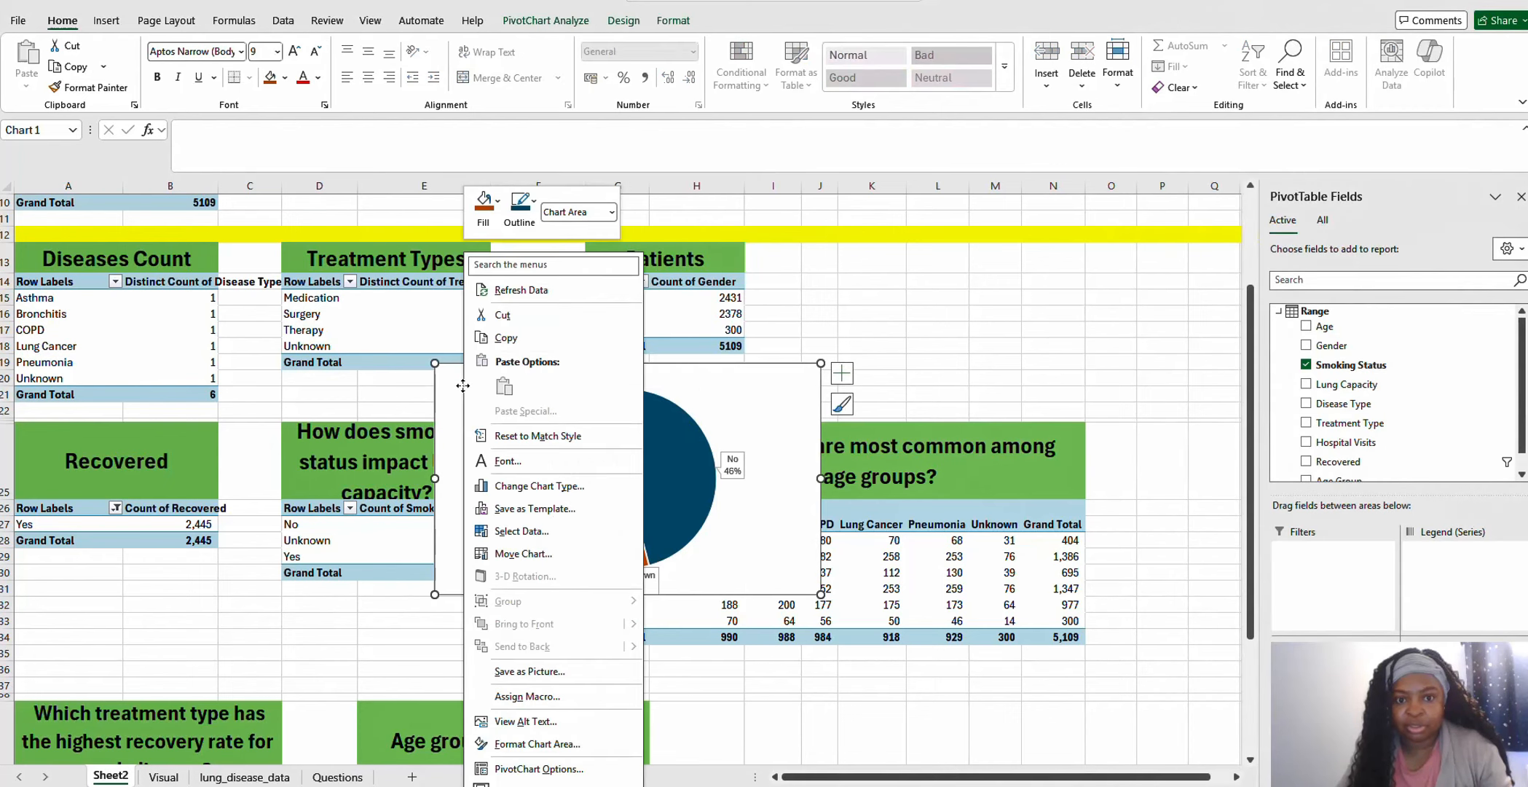
click(503, 314)
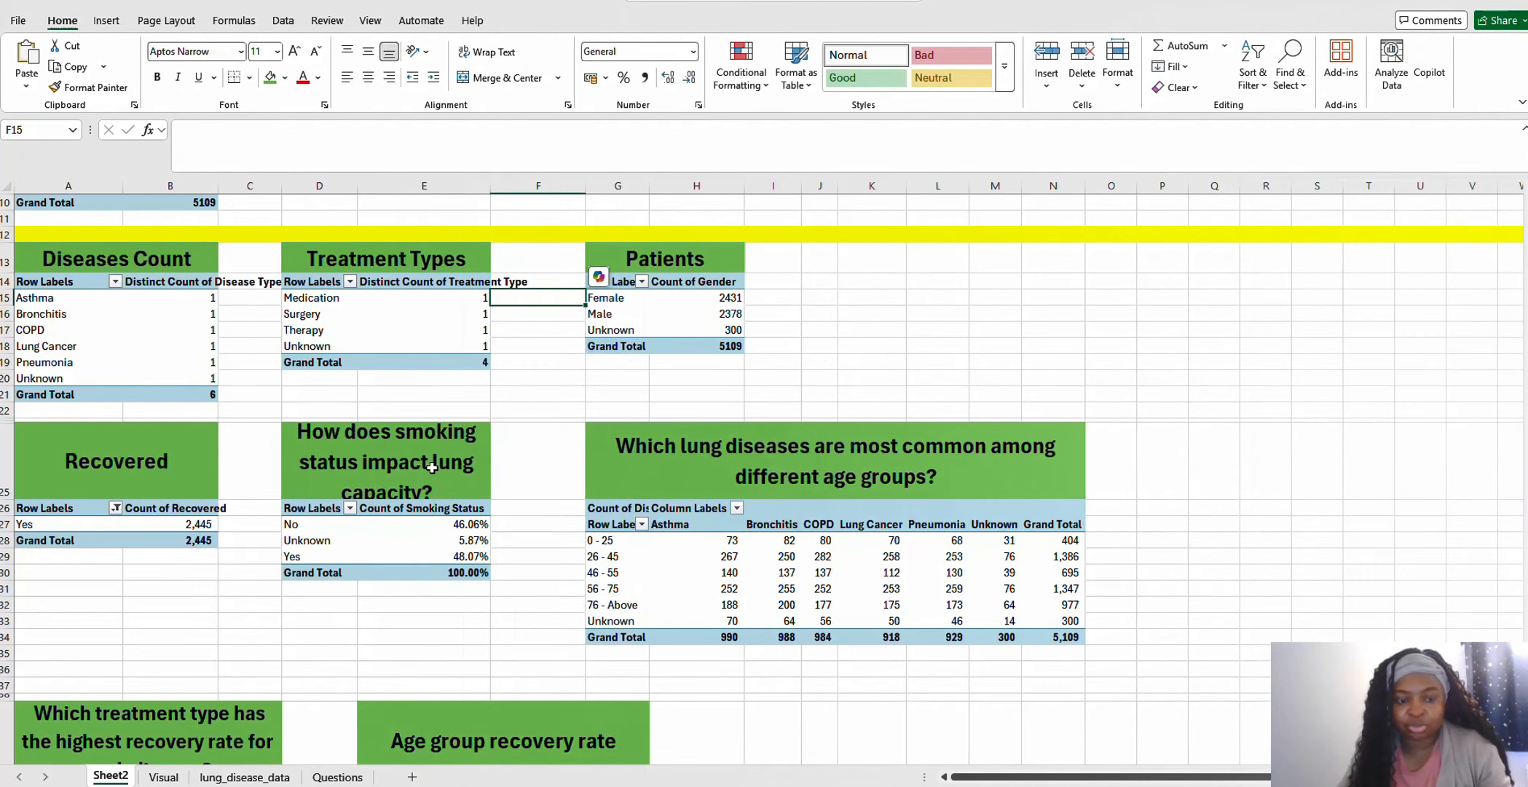
click(165, 778)
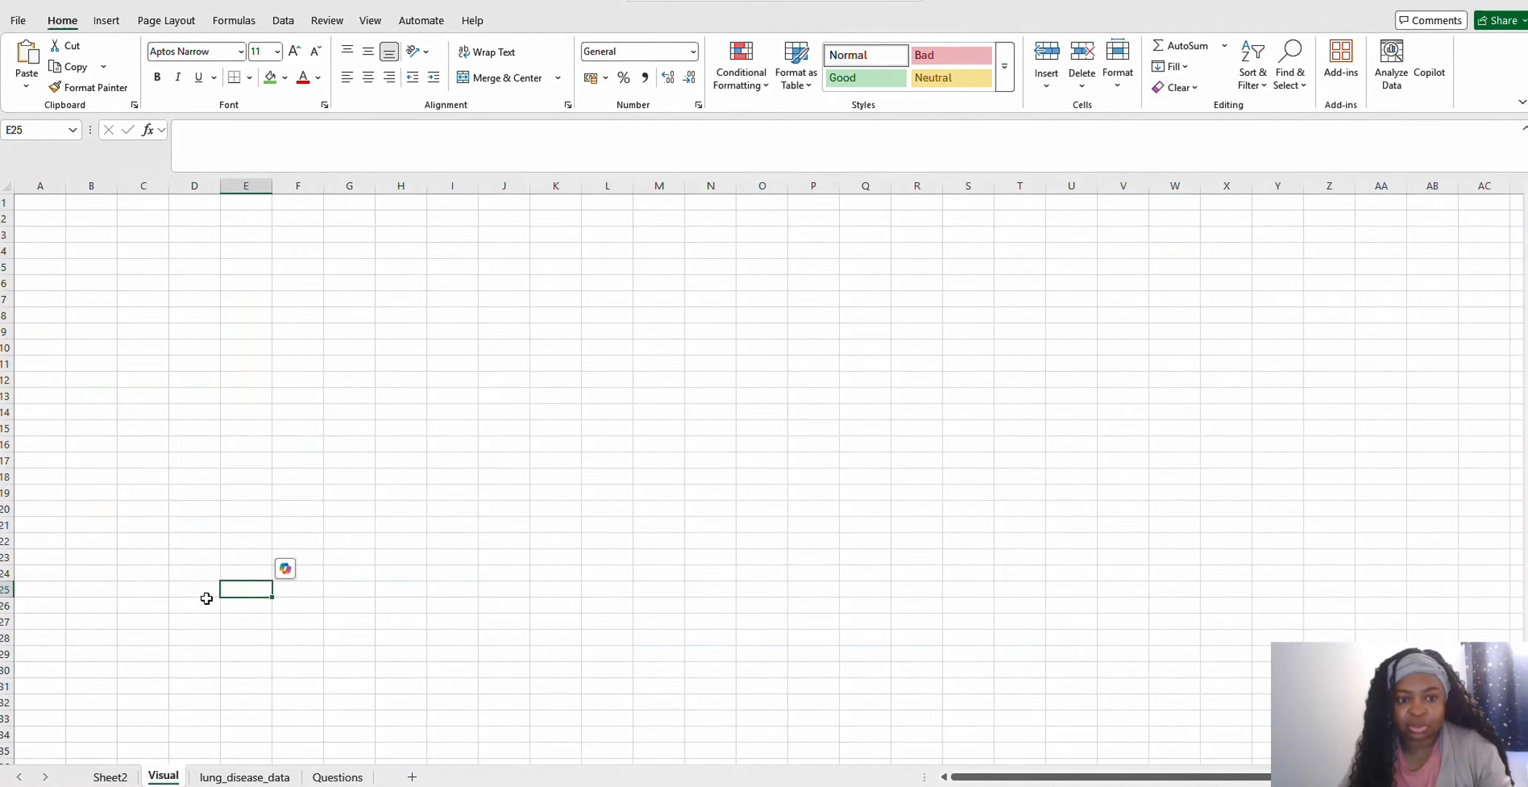
right_click(249, 513)
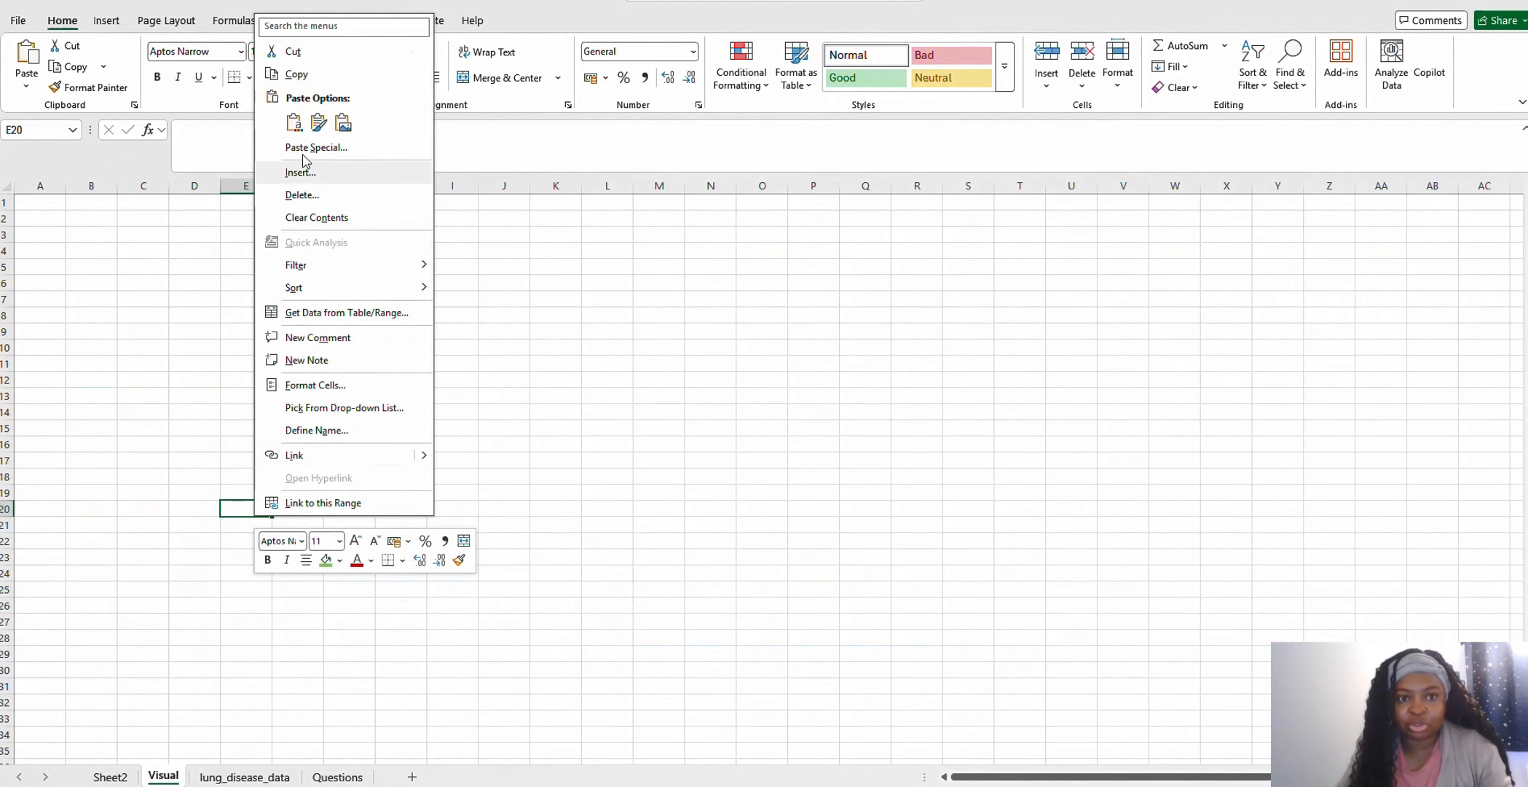
click(293, 124)
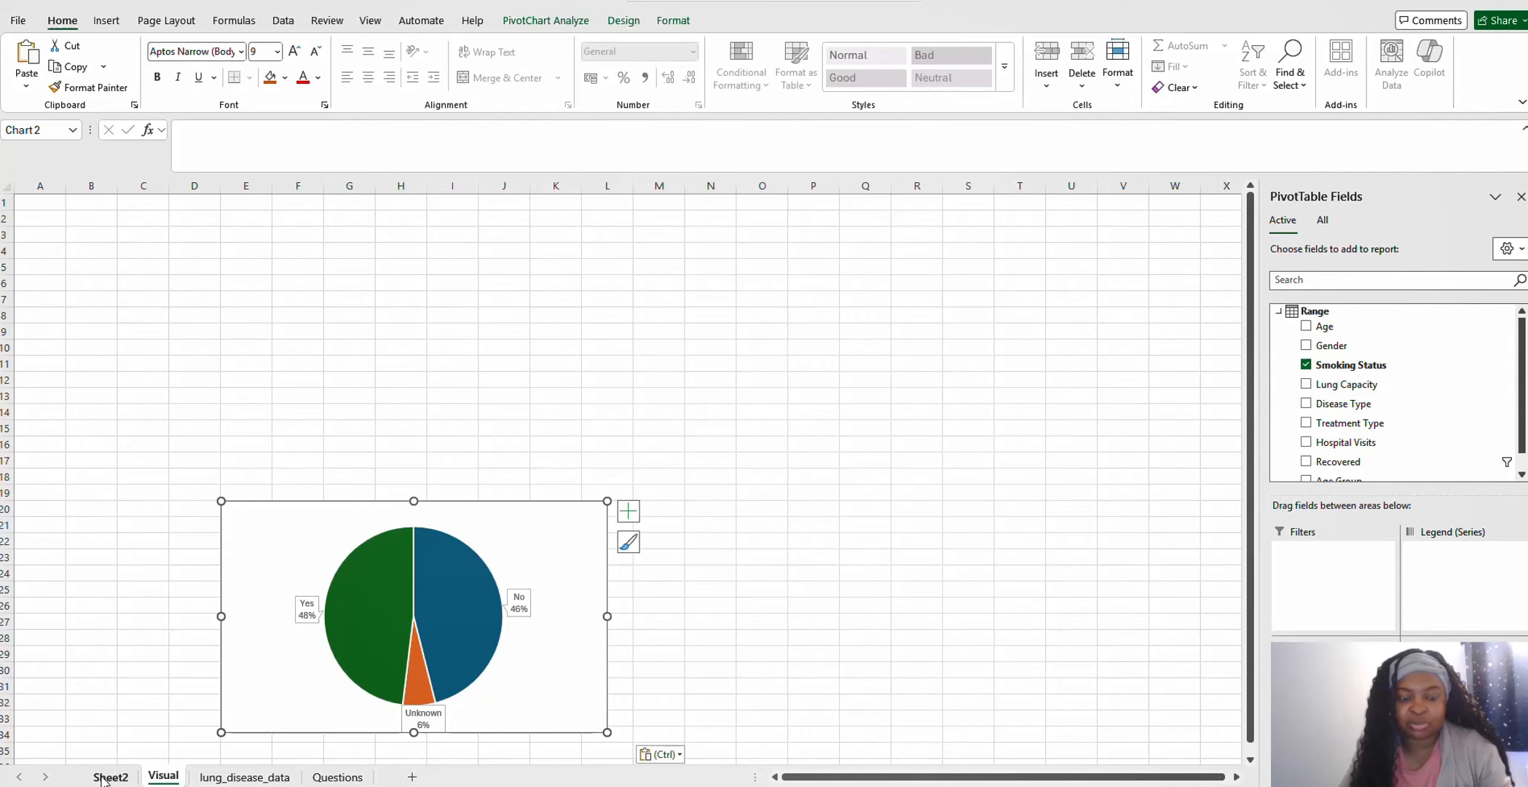
Insert a Clustered Column PivotChart based on the Sheet2 pivot table of lung diseases by age group
click(129, 778)
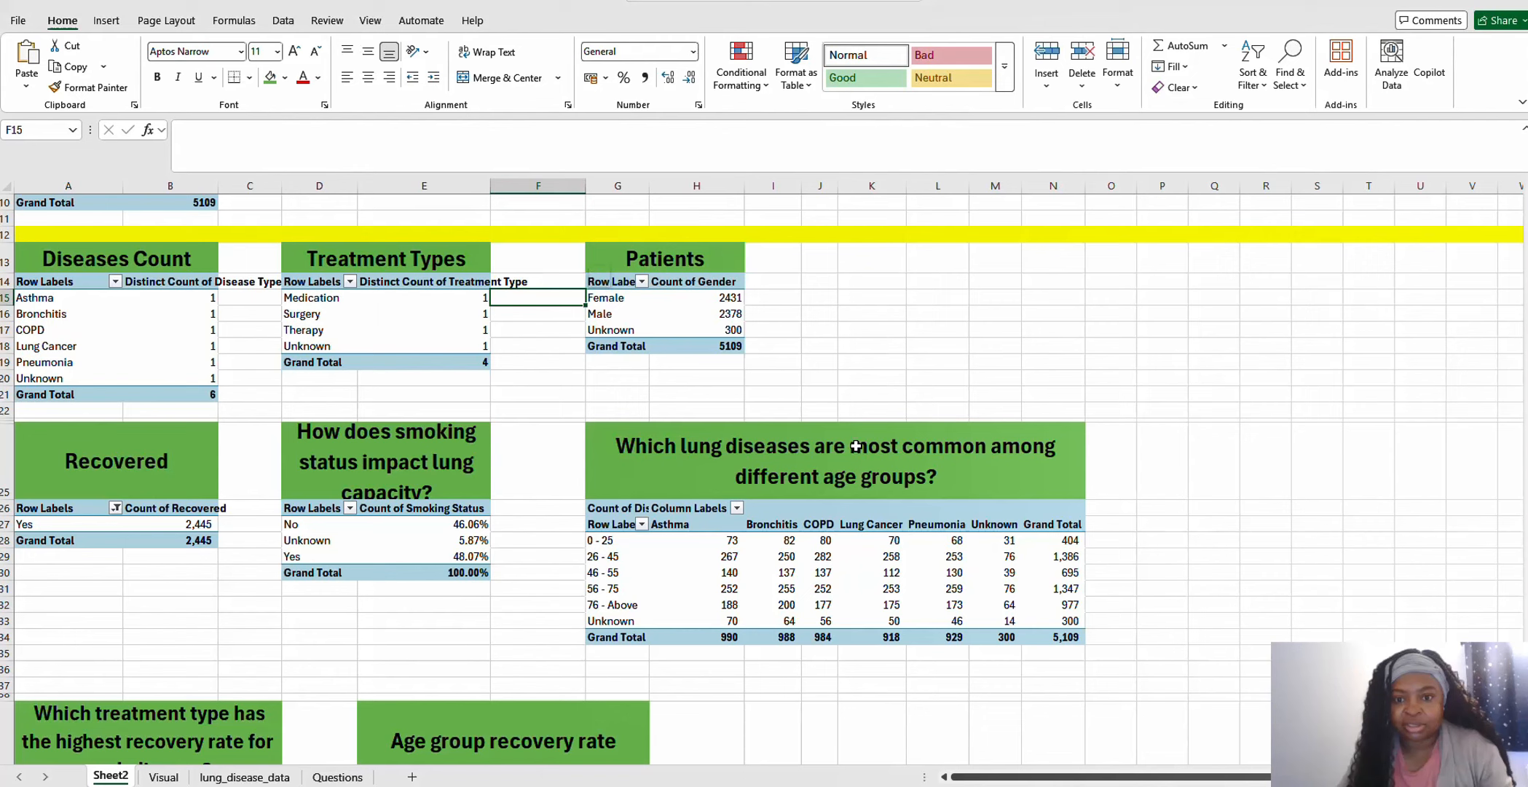
right_click(724, 577)
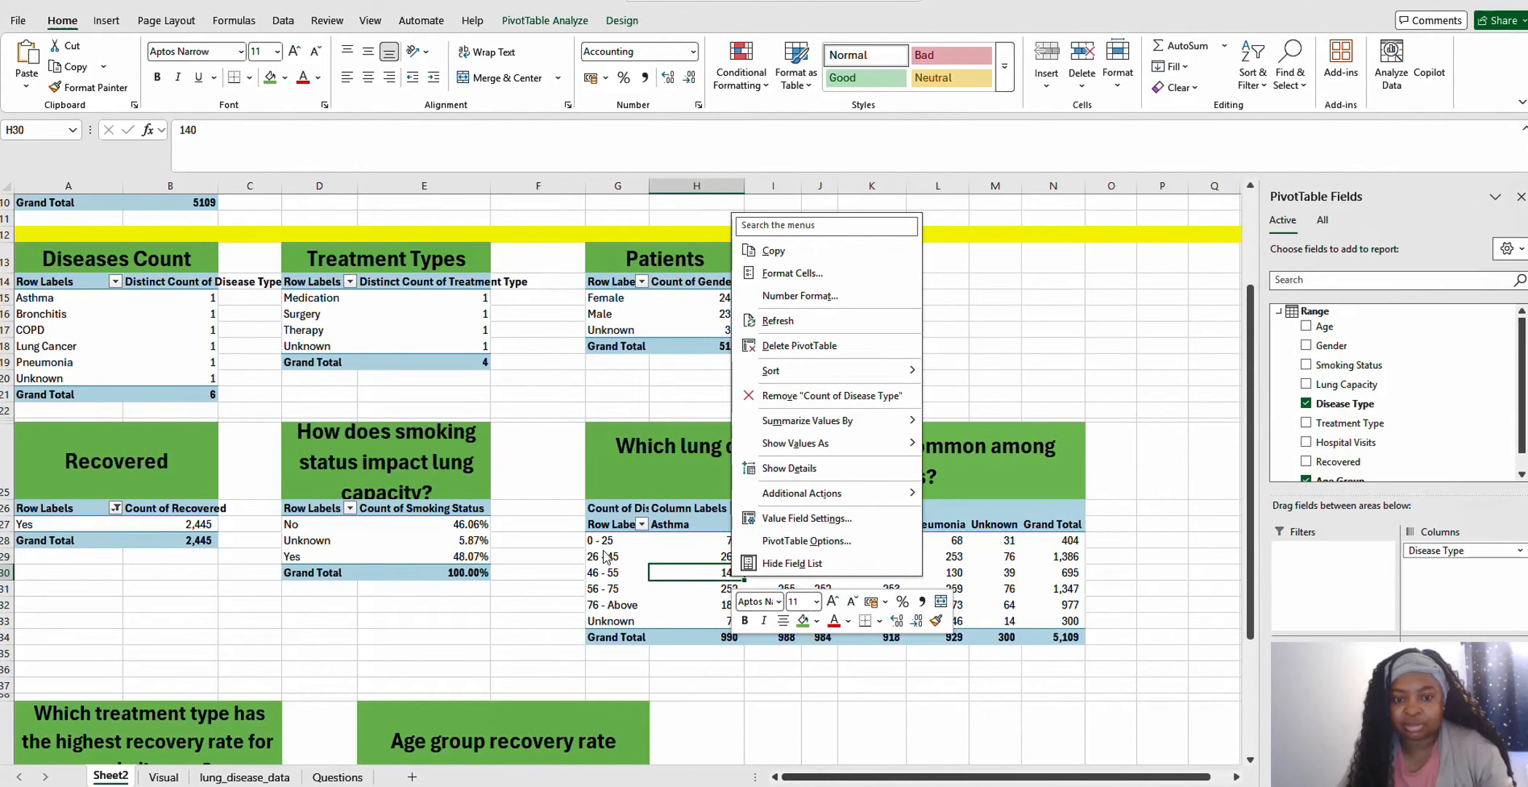
click(674, 556)
click(681, 555)
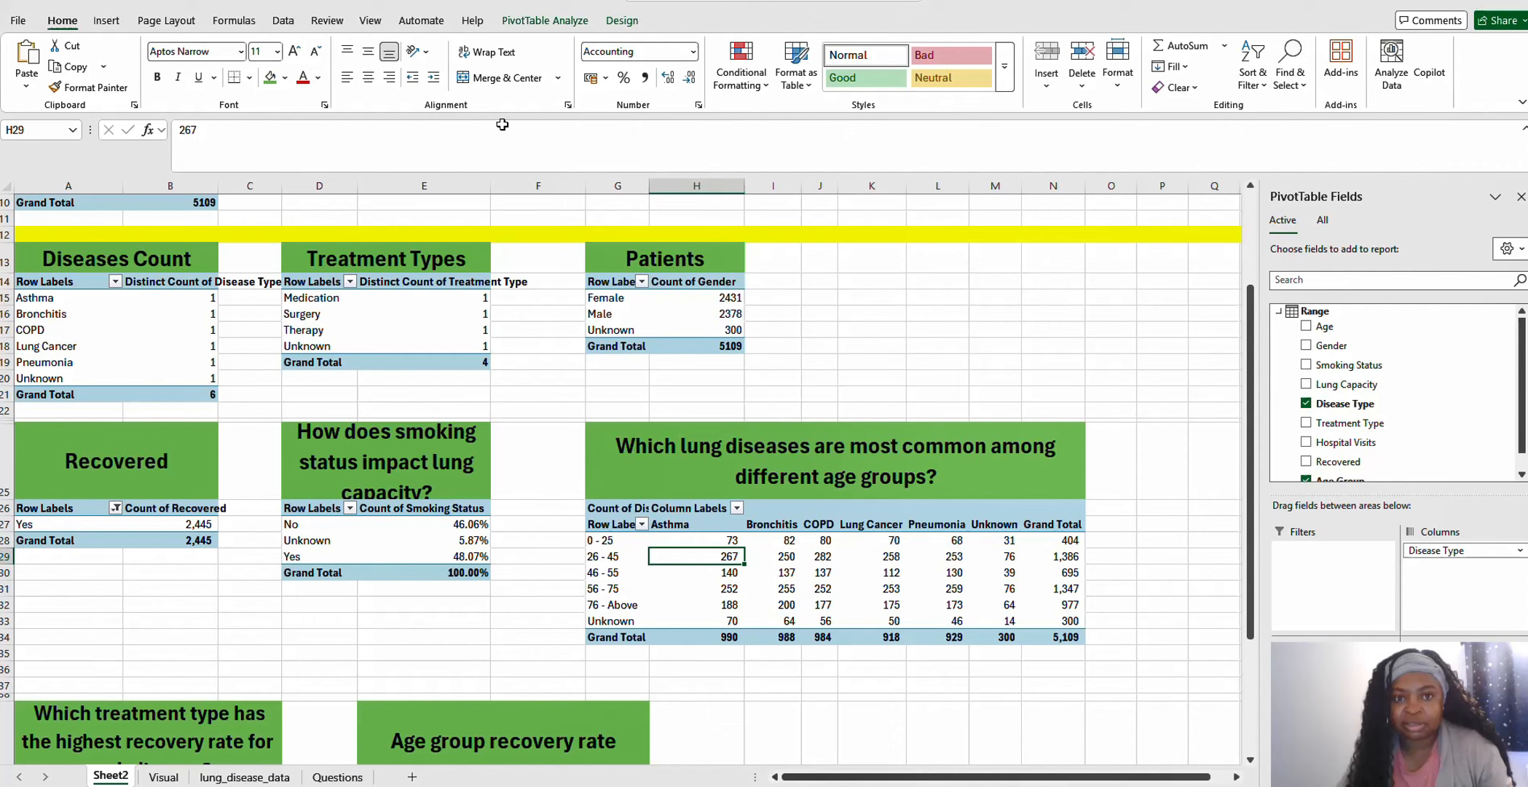
click(532, 22)
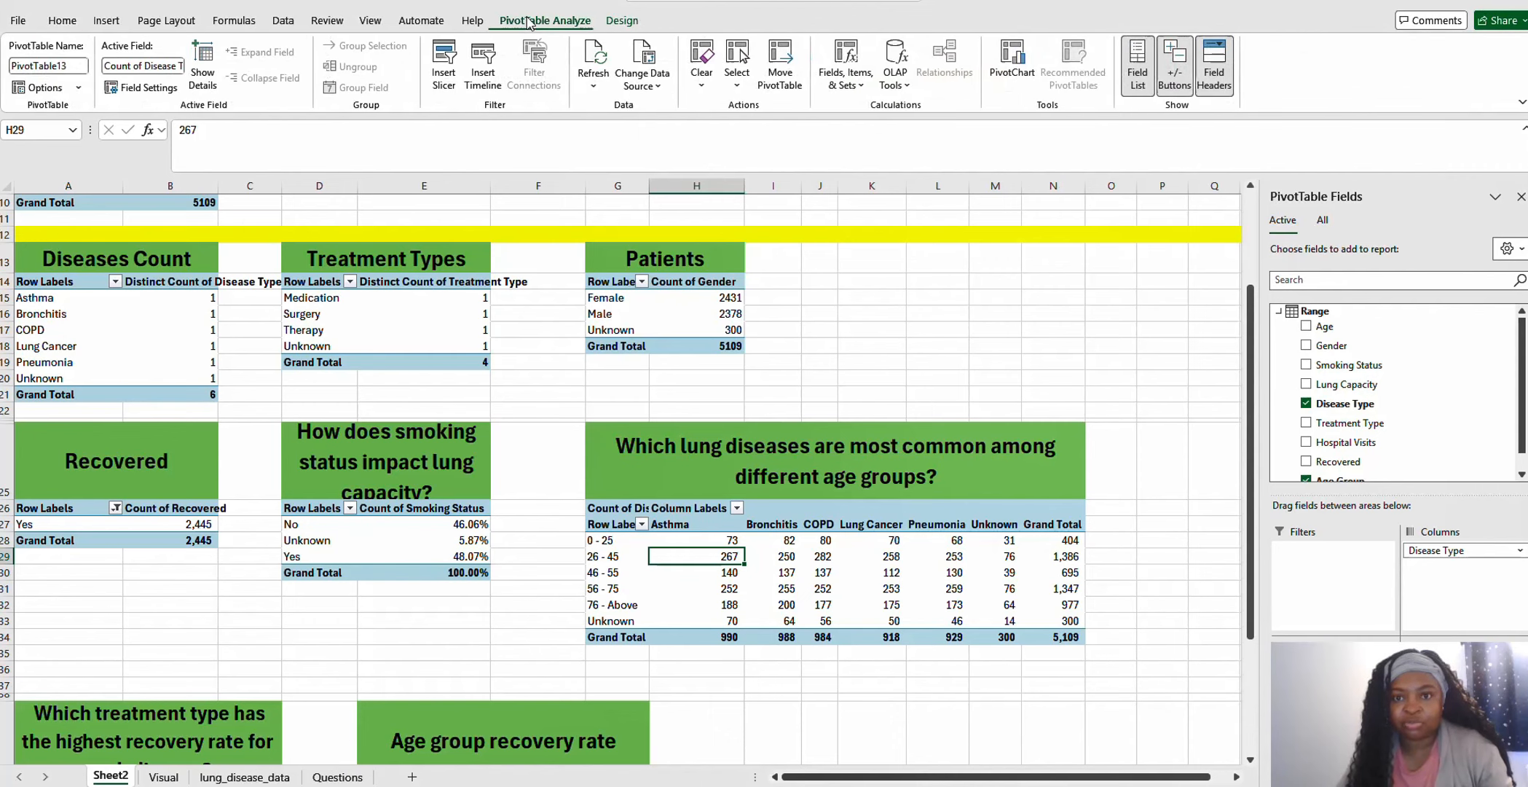
click(1009, 65)
mouse_move(647, 341)
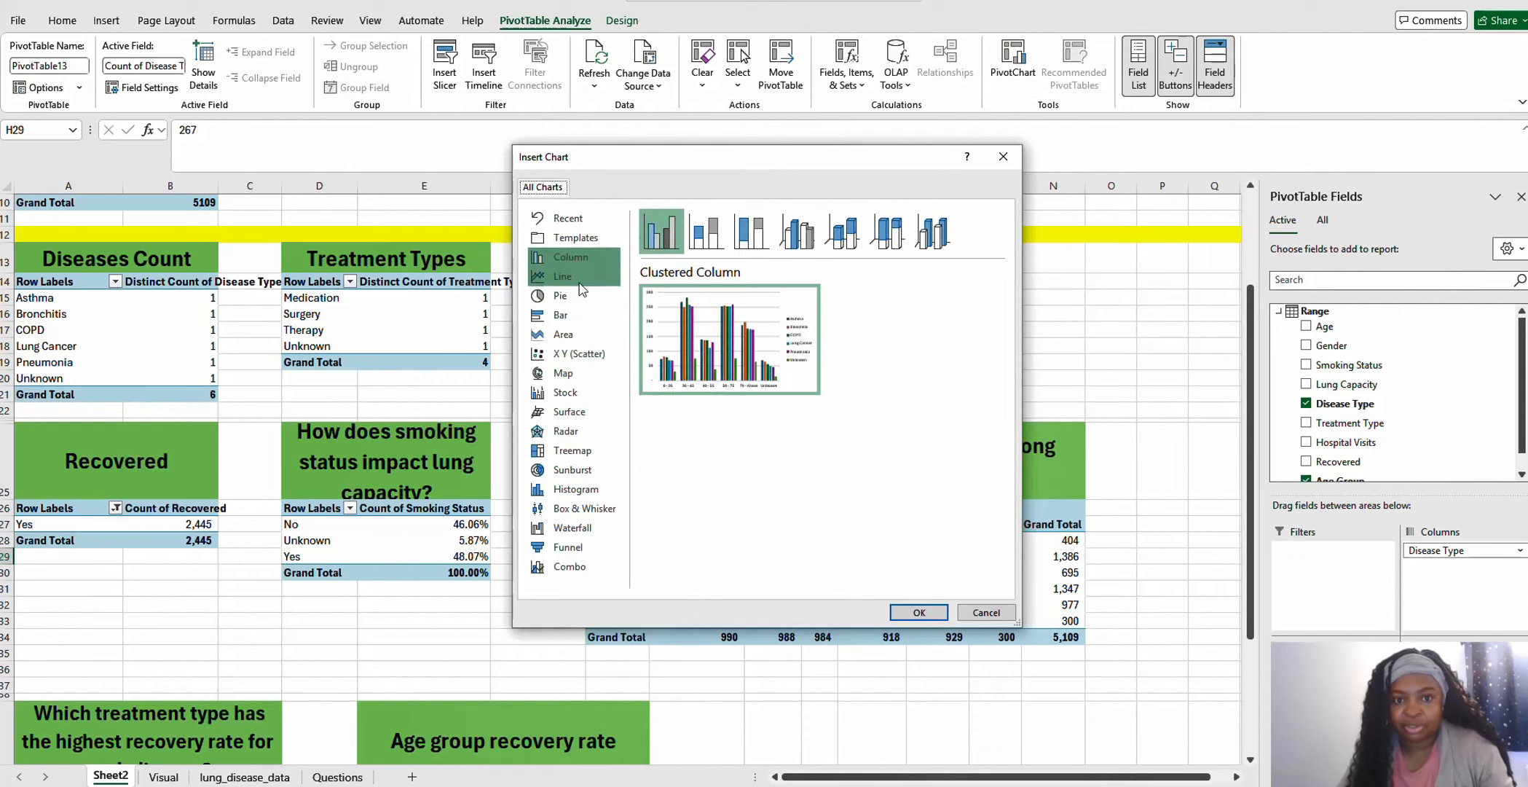
click(579, 278)
click(560, 295)
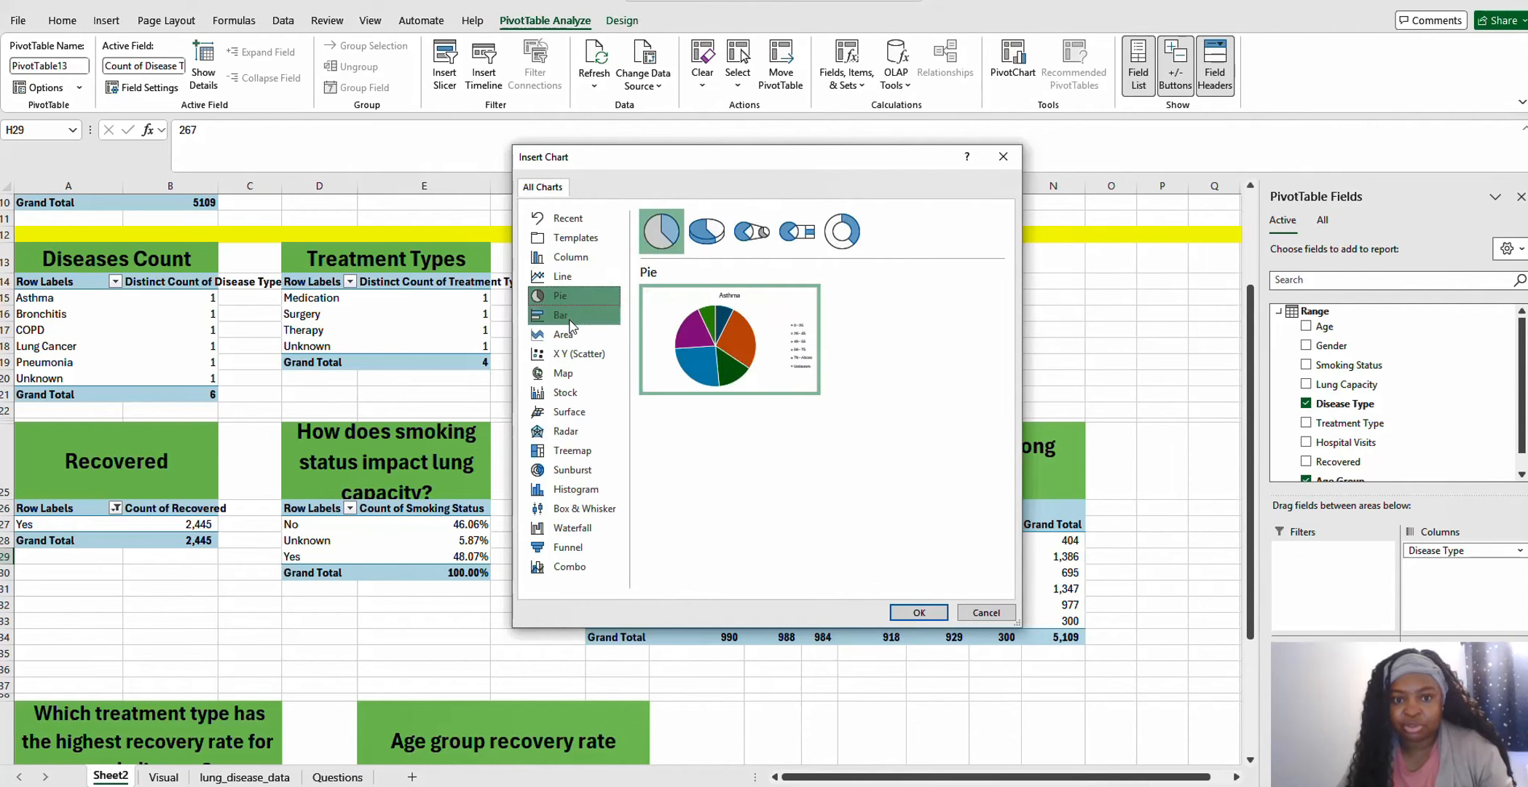
click(561, 314)
click(570, 336)
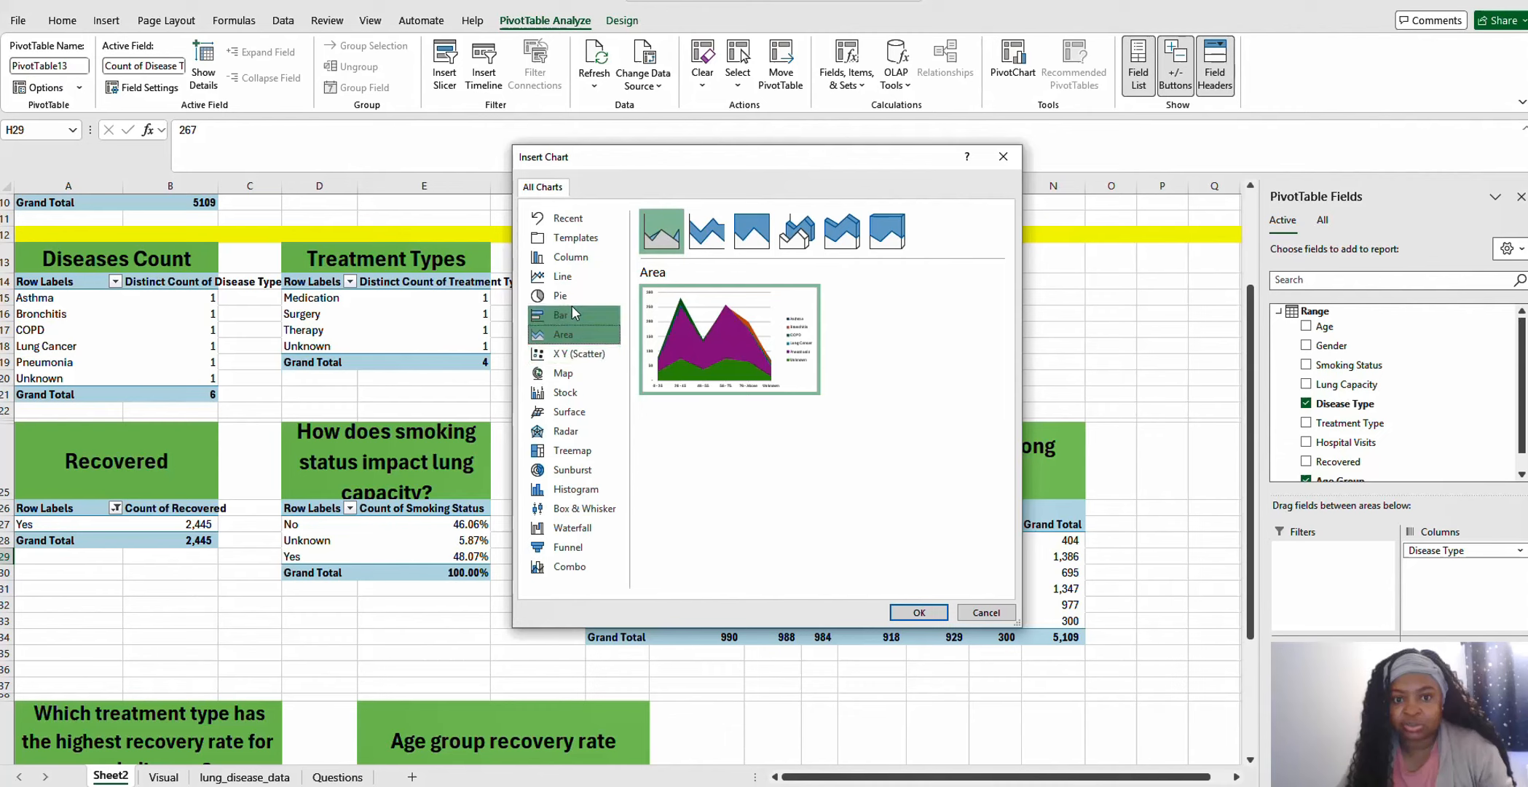
click(572, 261)
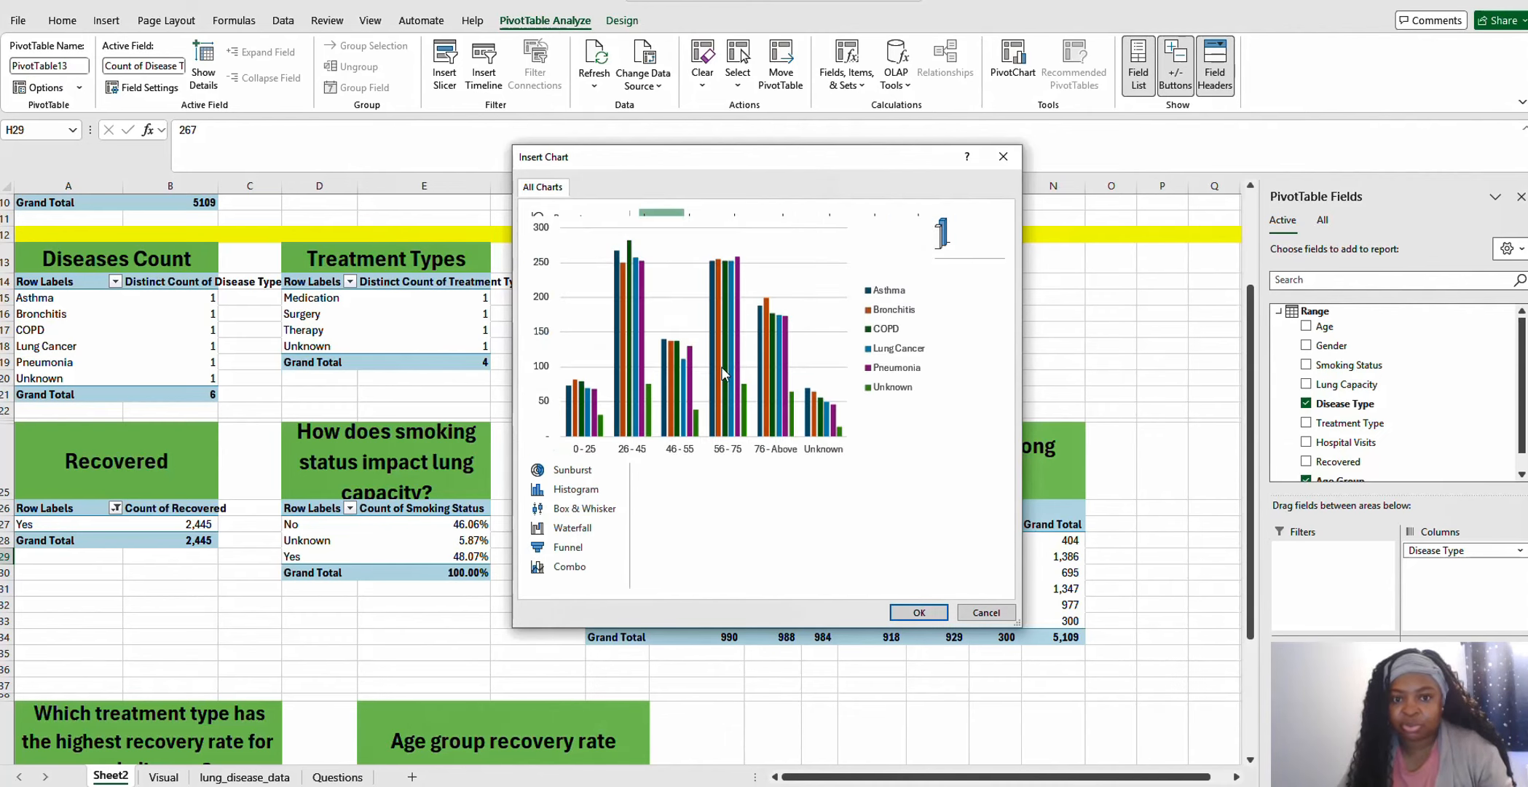
click(920, 613)
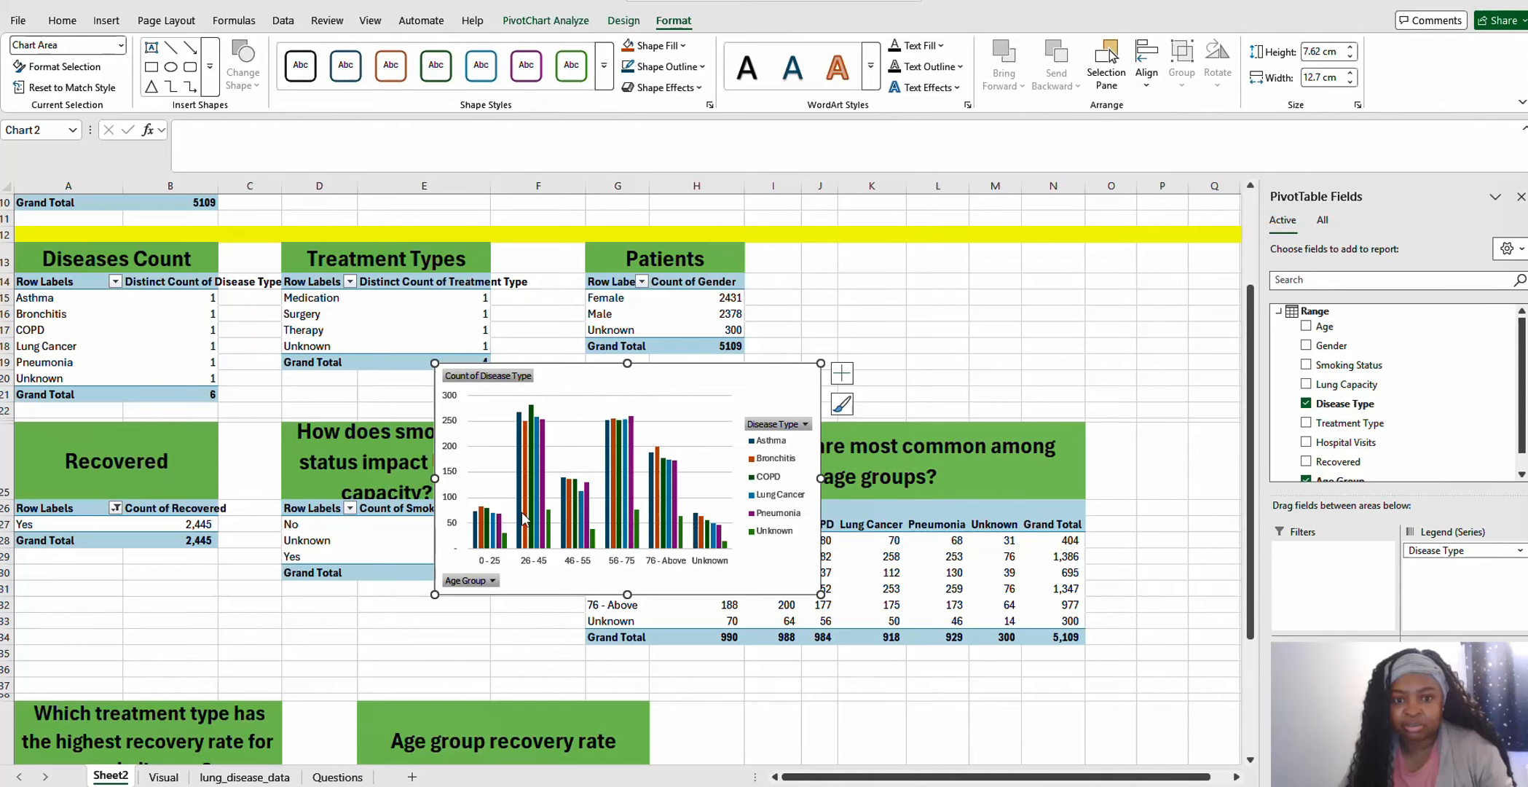
Try Outside End data labels on the lung diseases by age group column chart
click(843, 375)
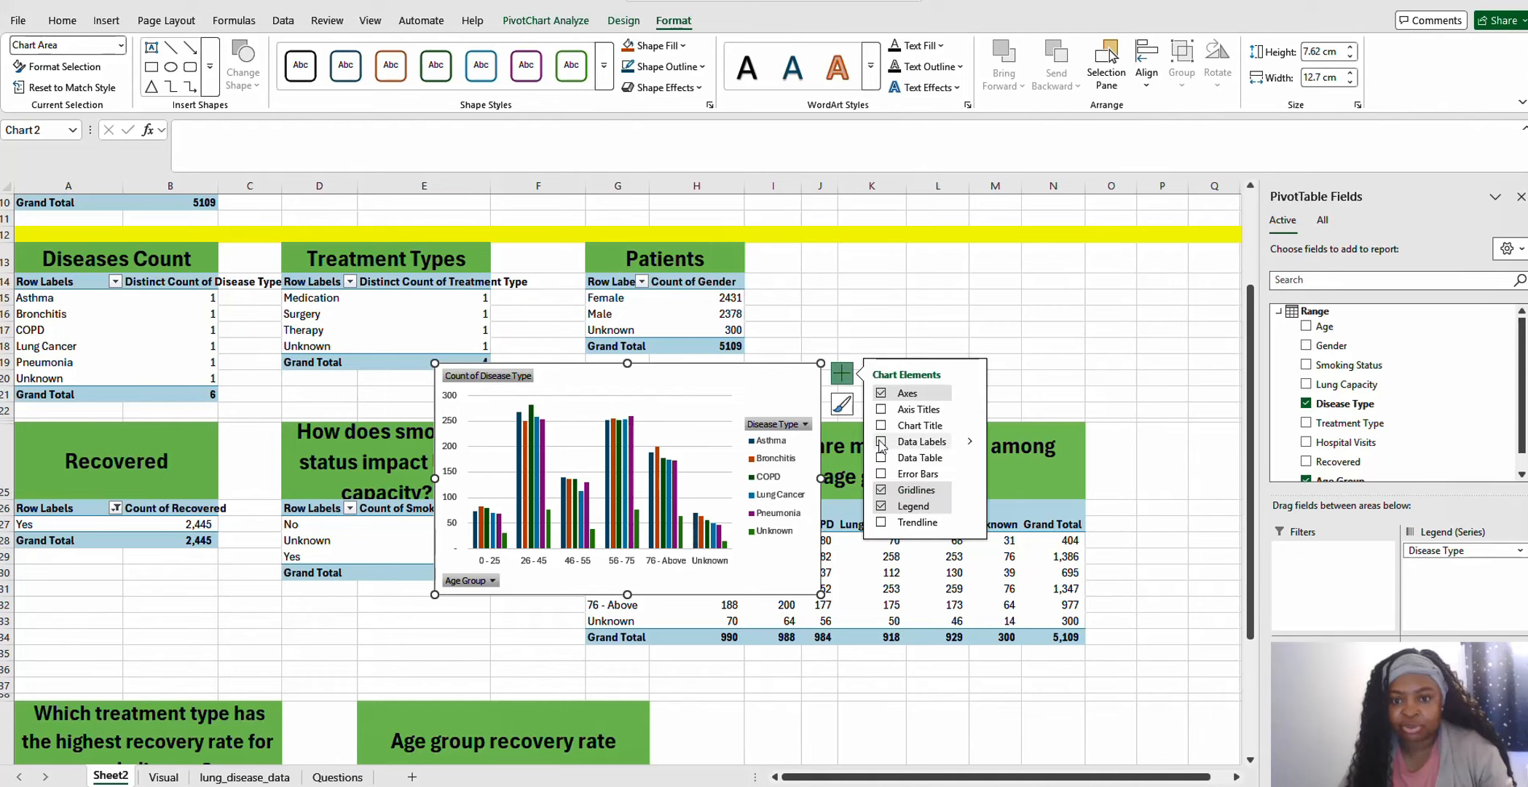
click(883, 442)
mouse_move(971, 442)
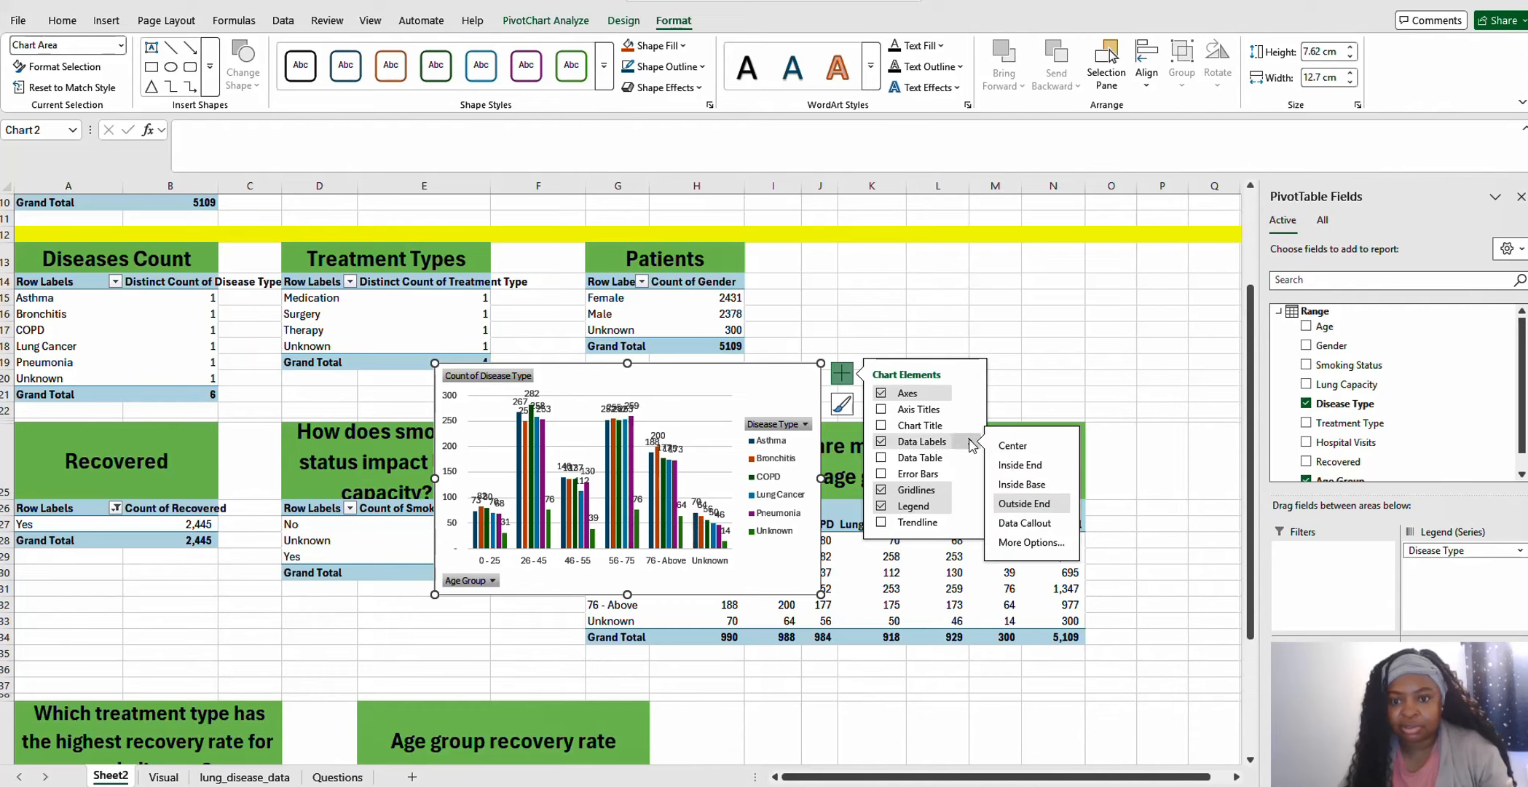
click(1025, 504)
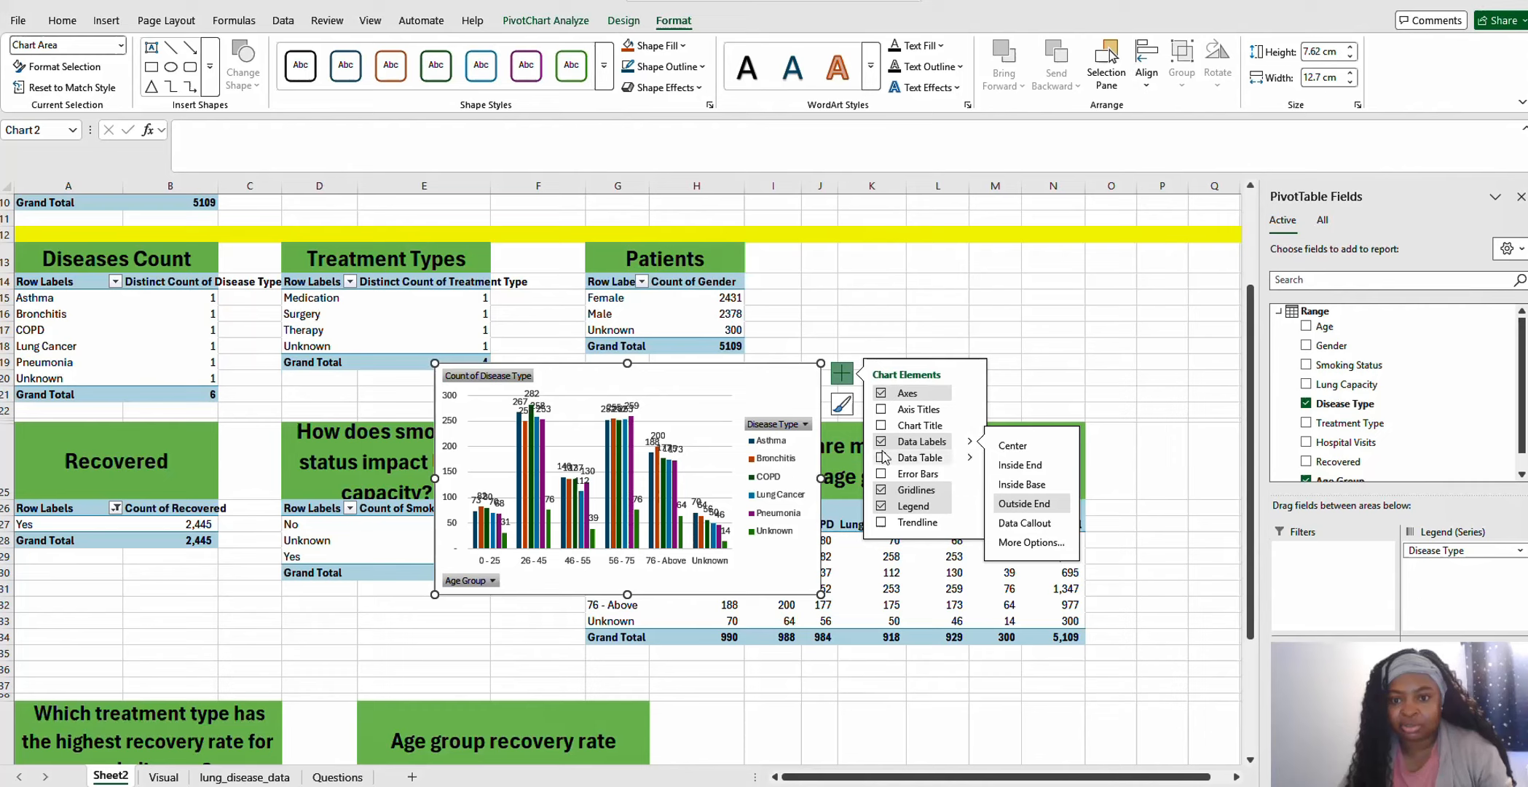
click(882, 443)
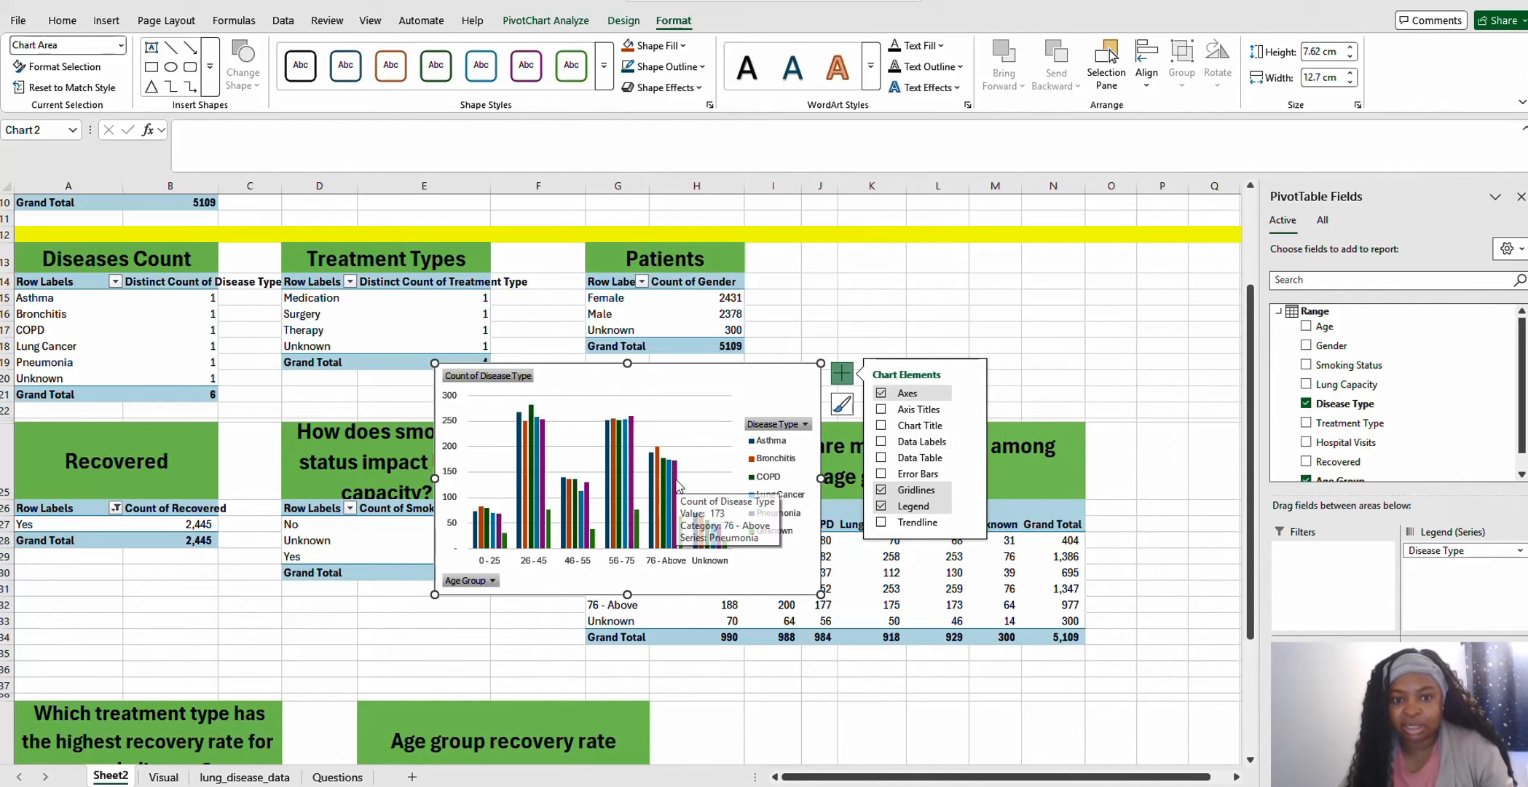
mouse_move(677, 484)
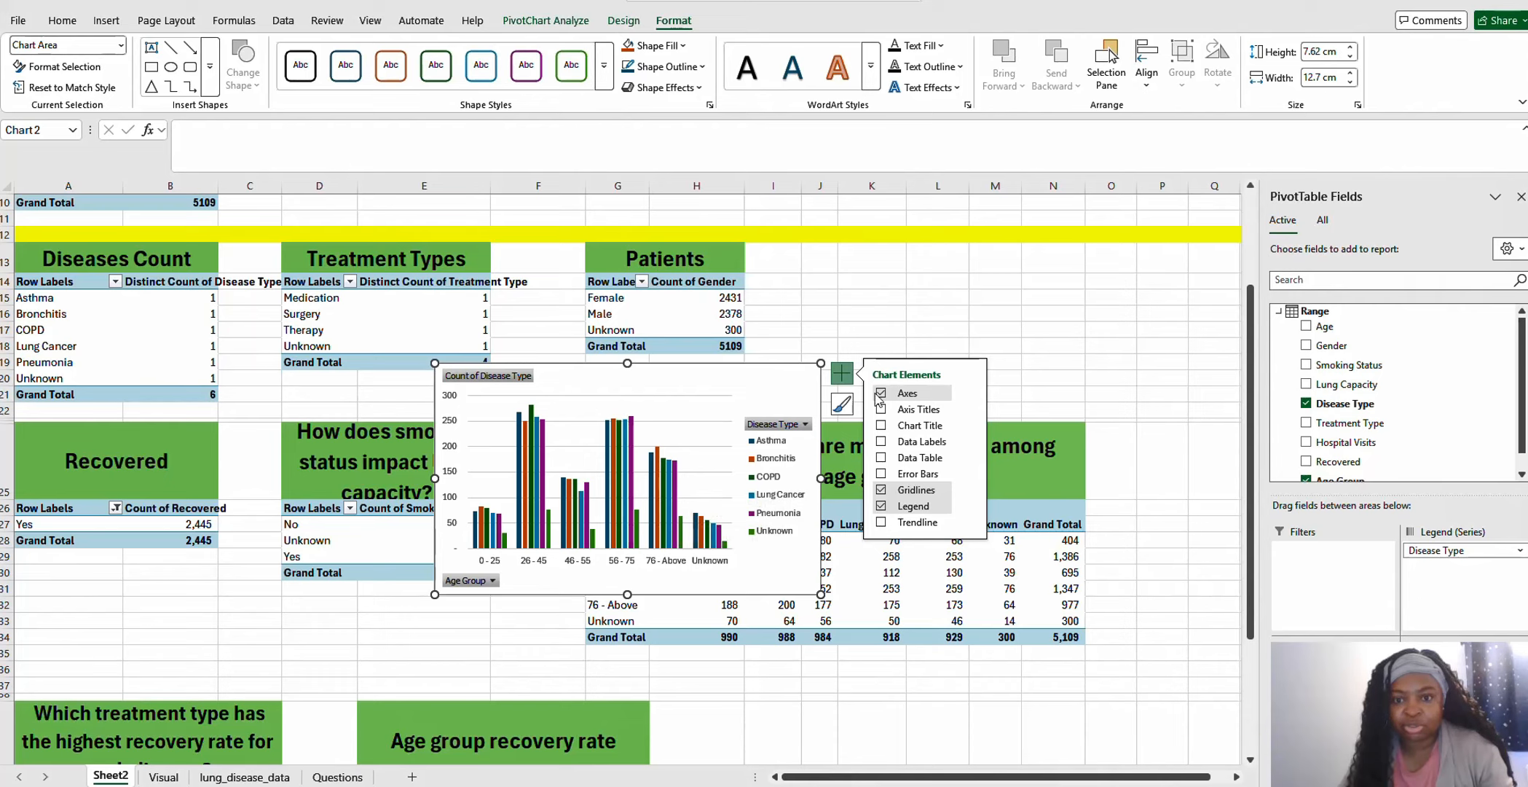
Hide all field buttons on the lung diseases by age group chart and enlarge its height to about 8.6 cm
right_click(483, 377)
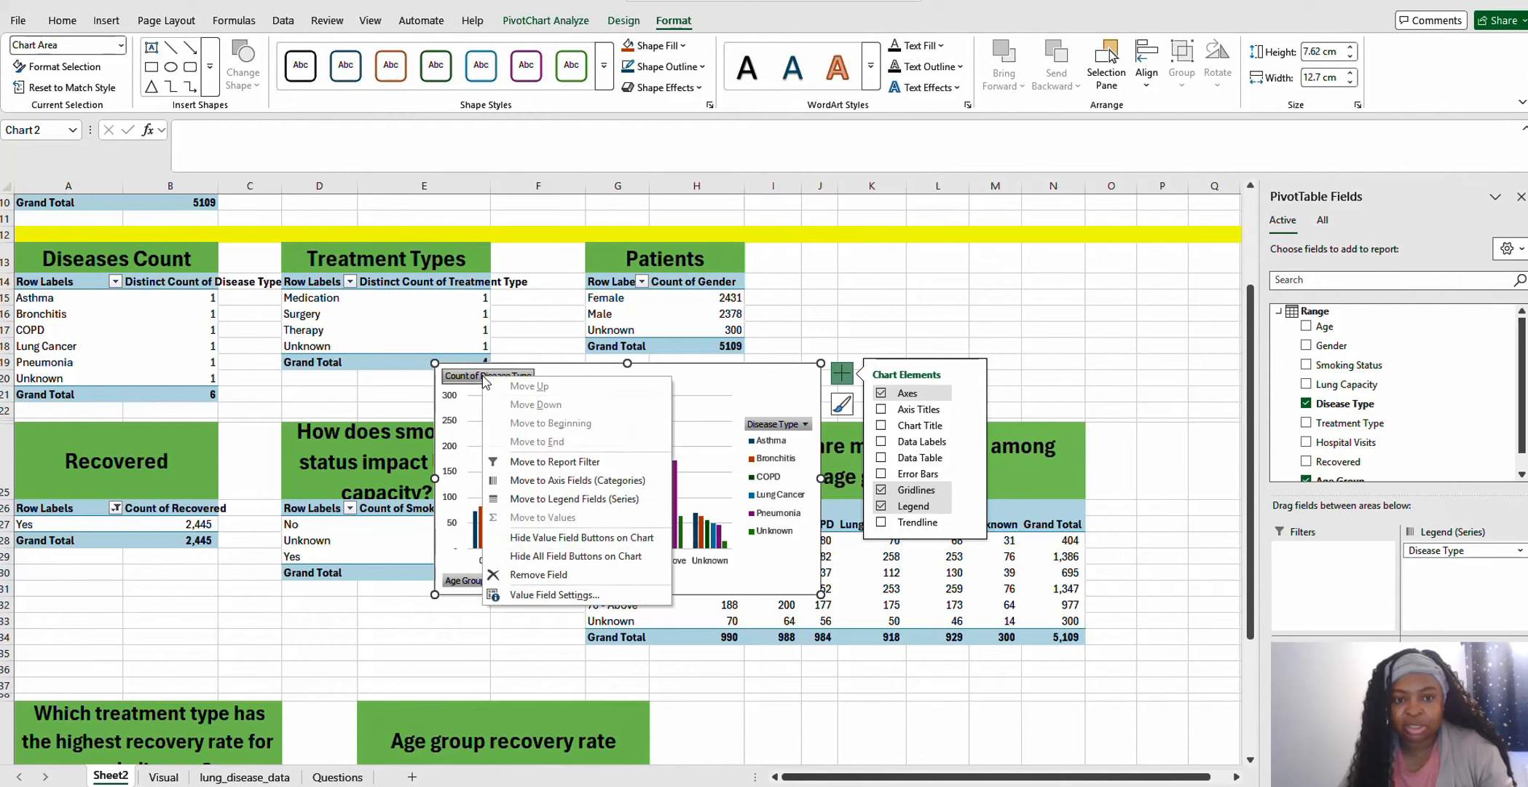
click(751, 379)
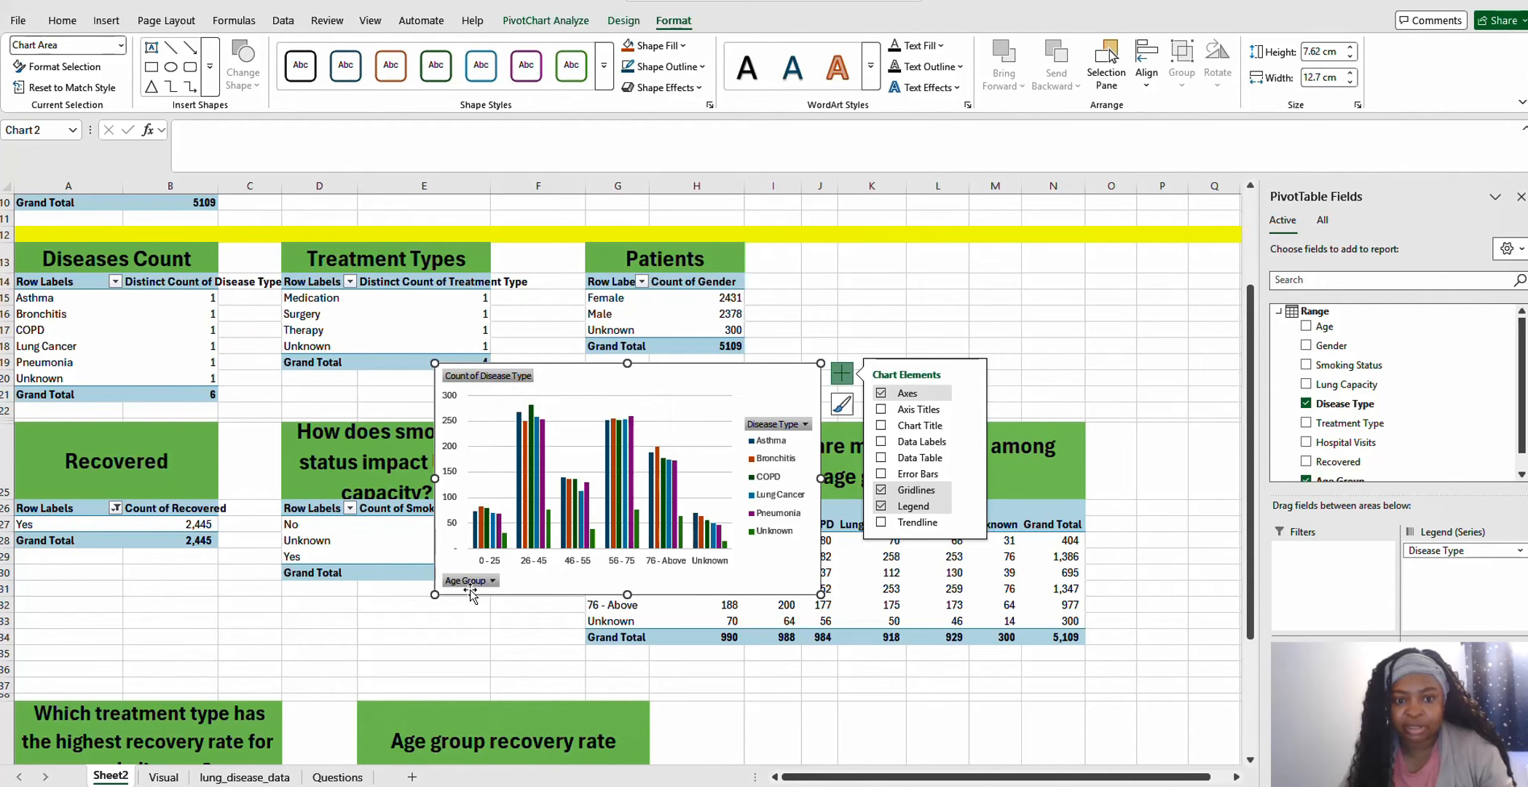
right_click(493, 380)
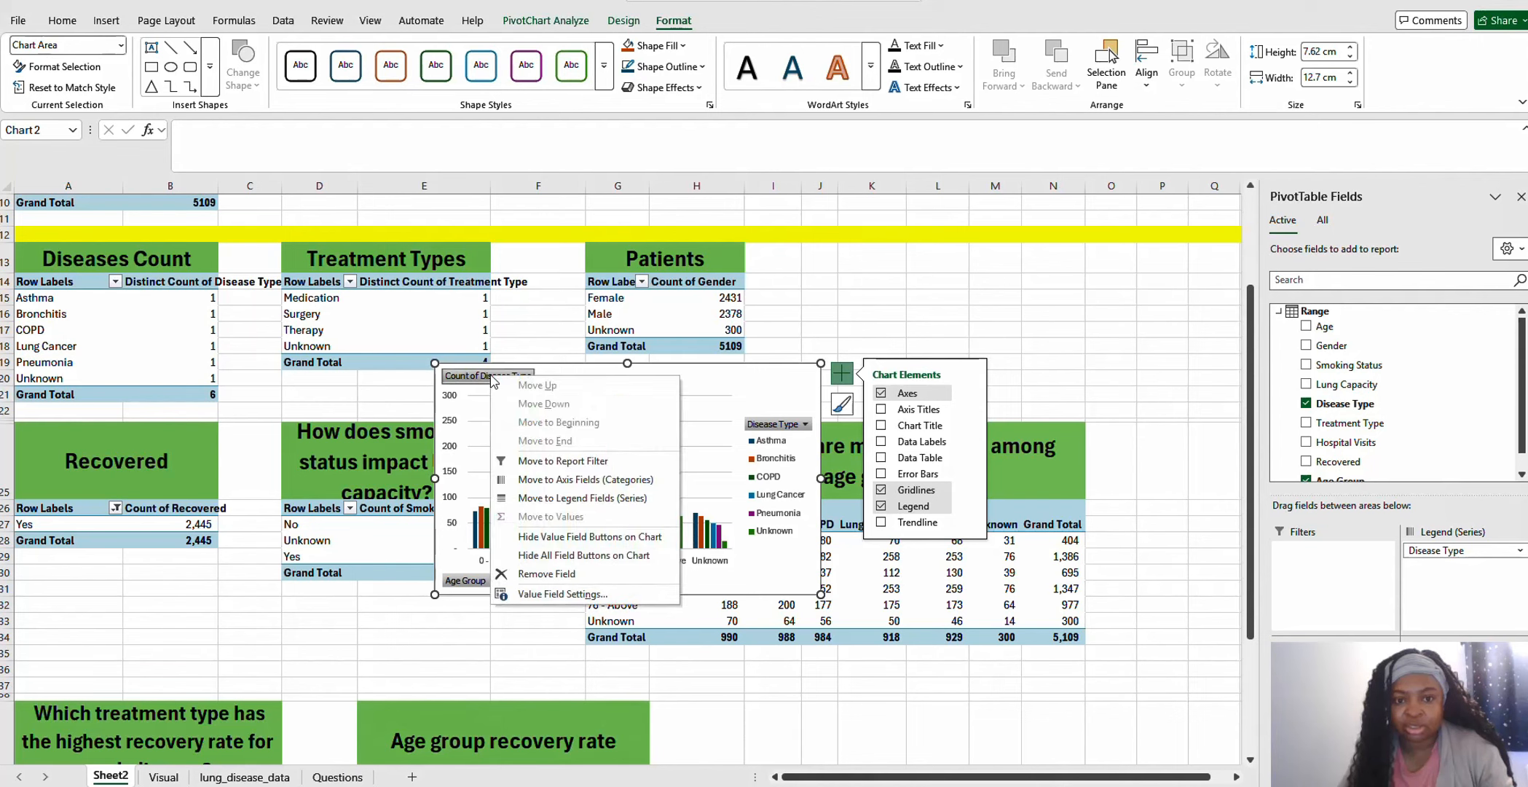
click(580, 555)
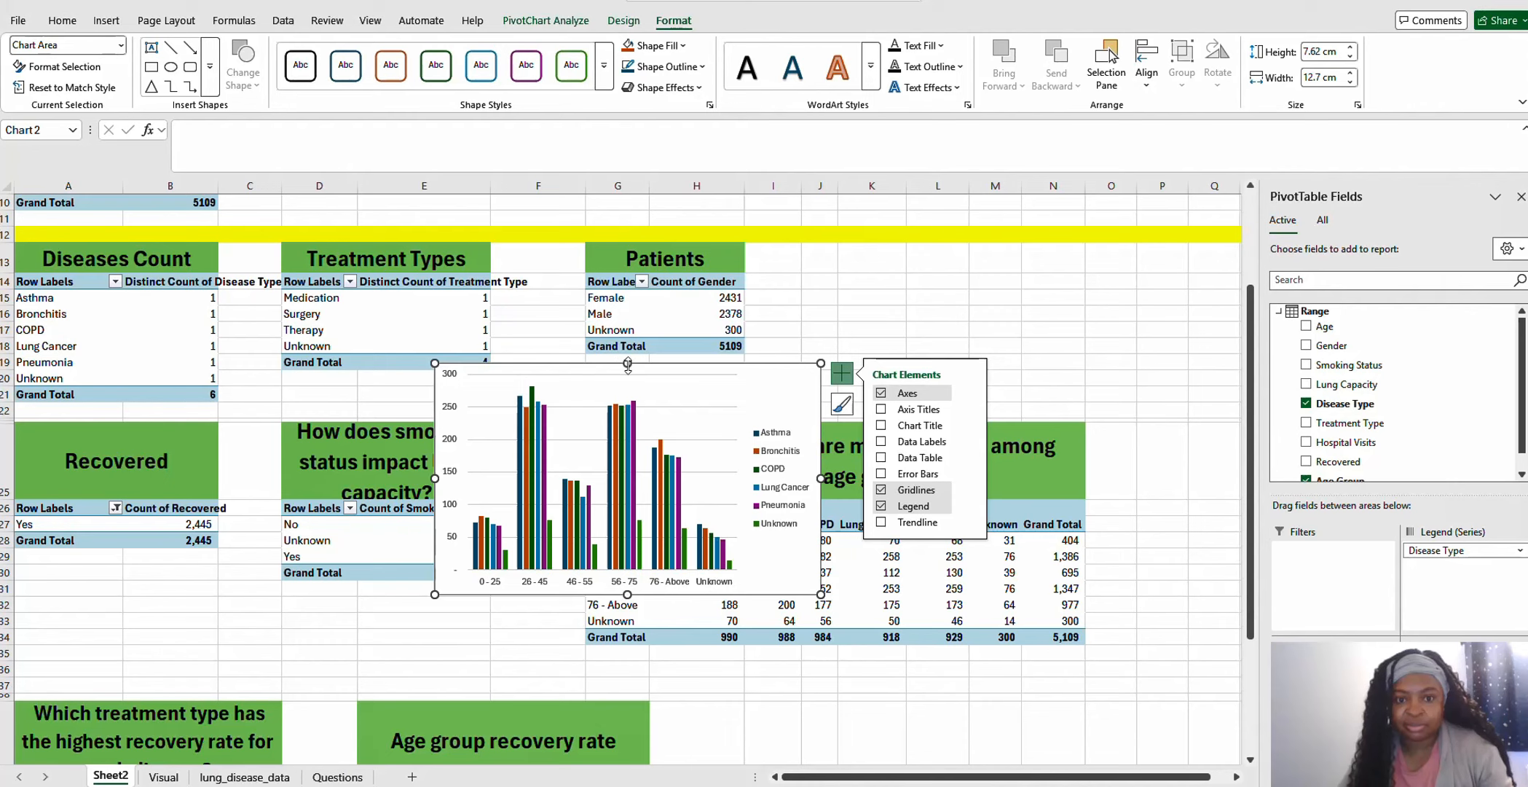
drag(627, 364, 628, 335)
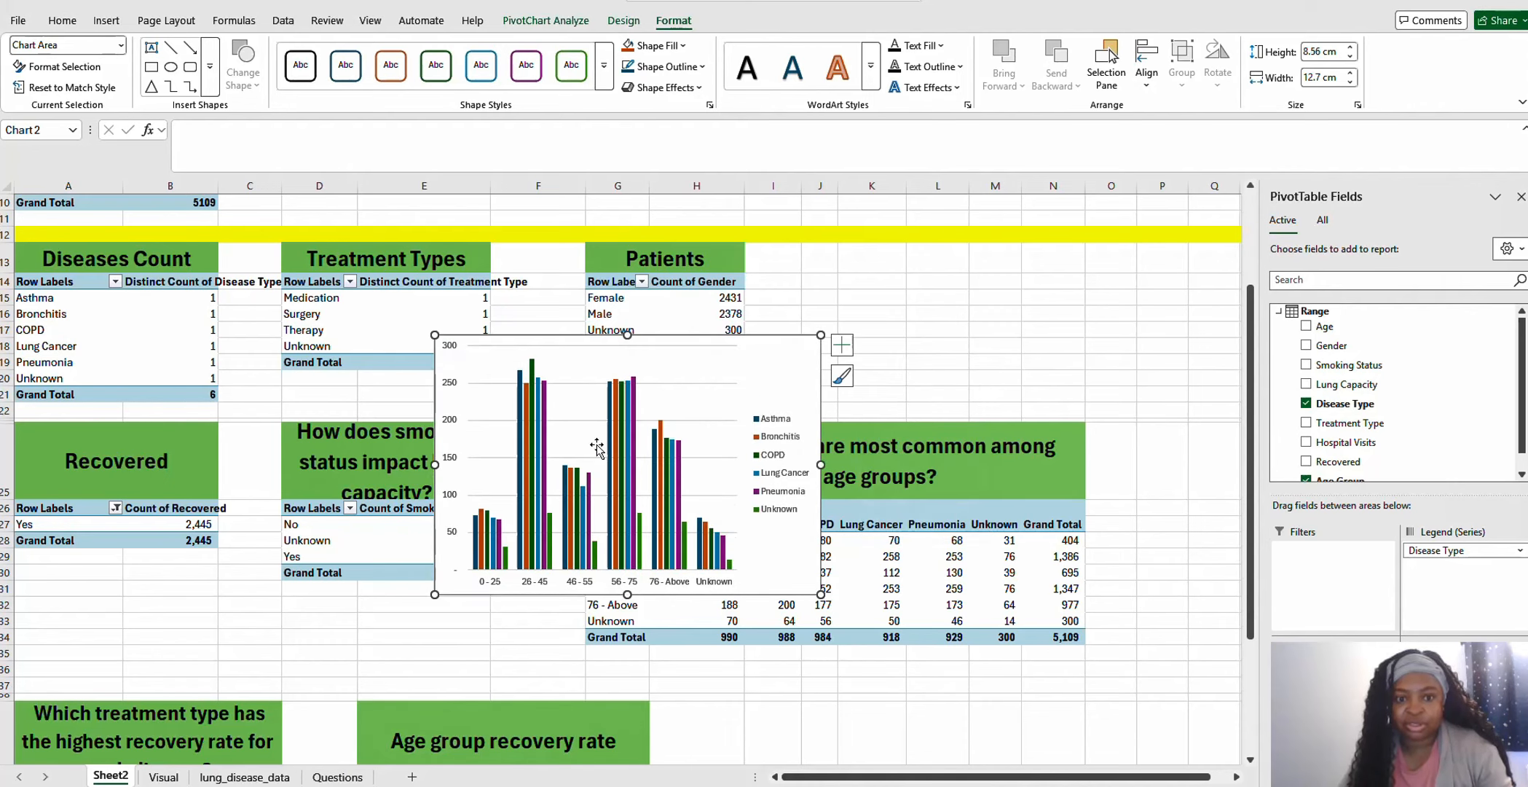
Move the lung diseases by age group chart from Sheet2 to the Visual sheet at cell O16, and return to Sheet2
right_click(743, 371)
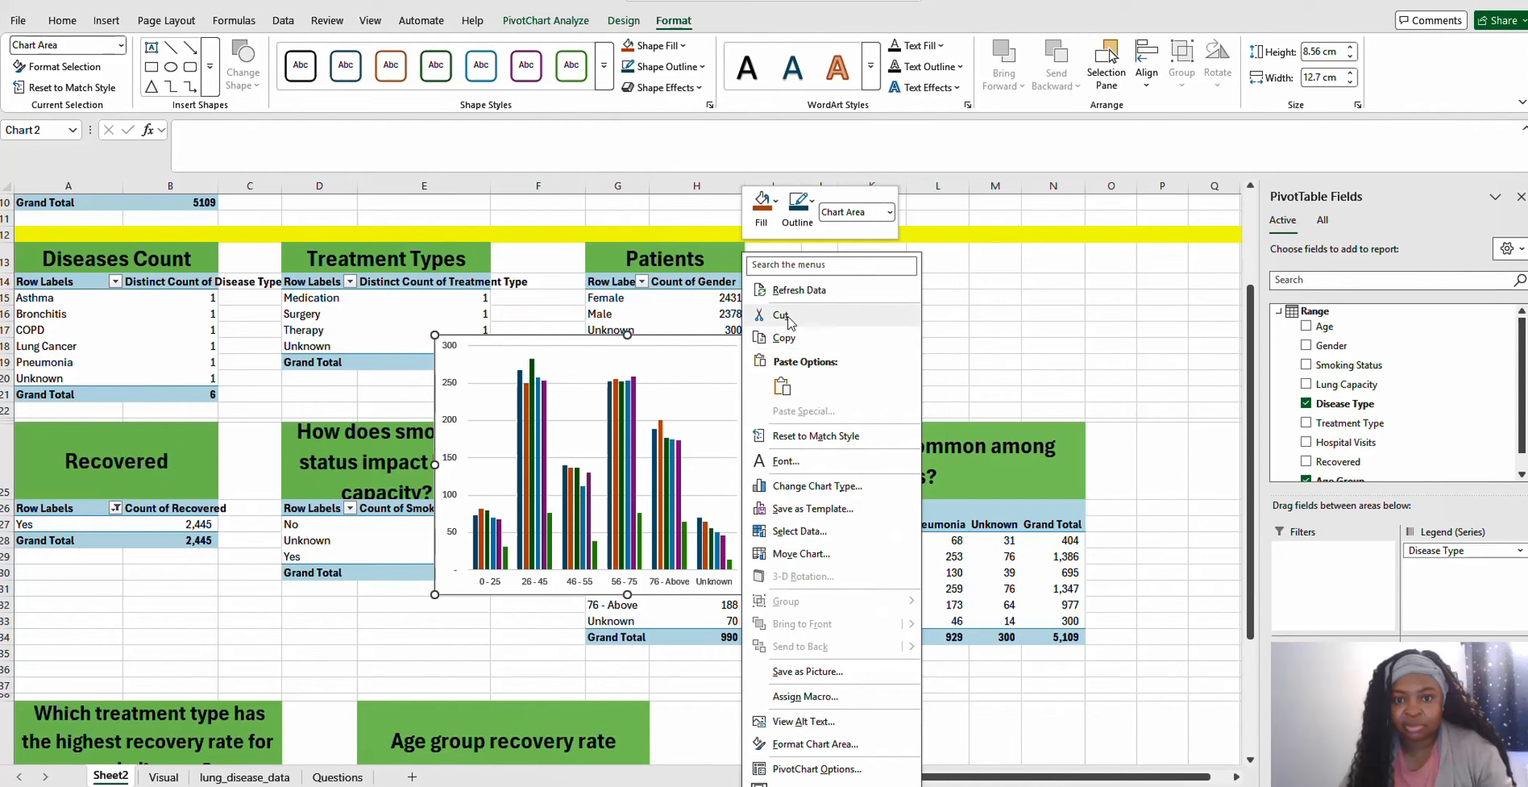
key(Escape)
key(Delete)
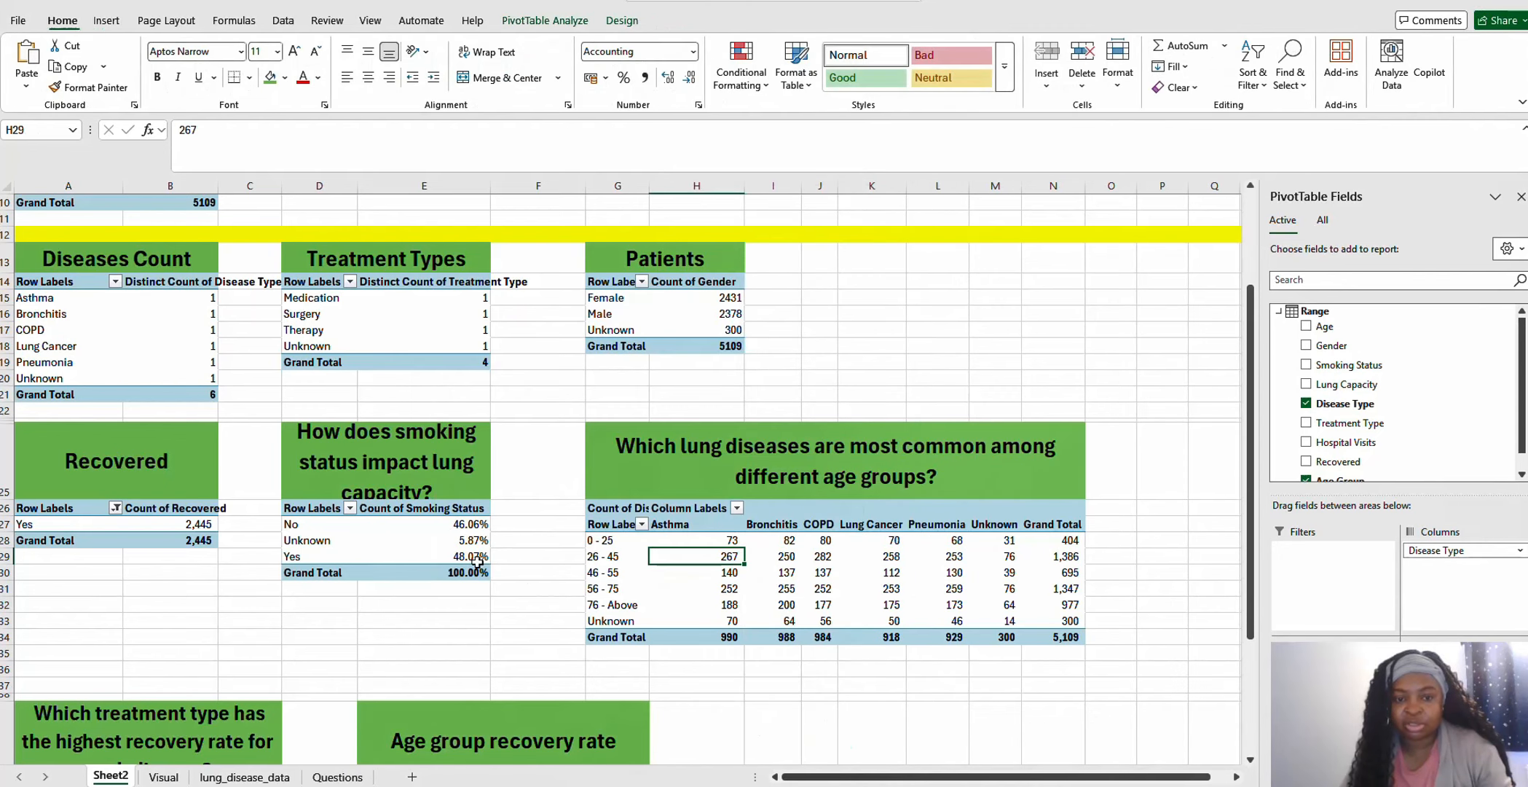
click(164, 777)
right_click(763, 442)
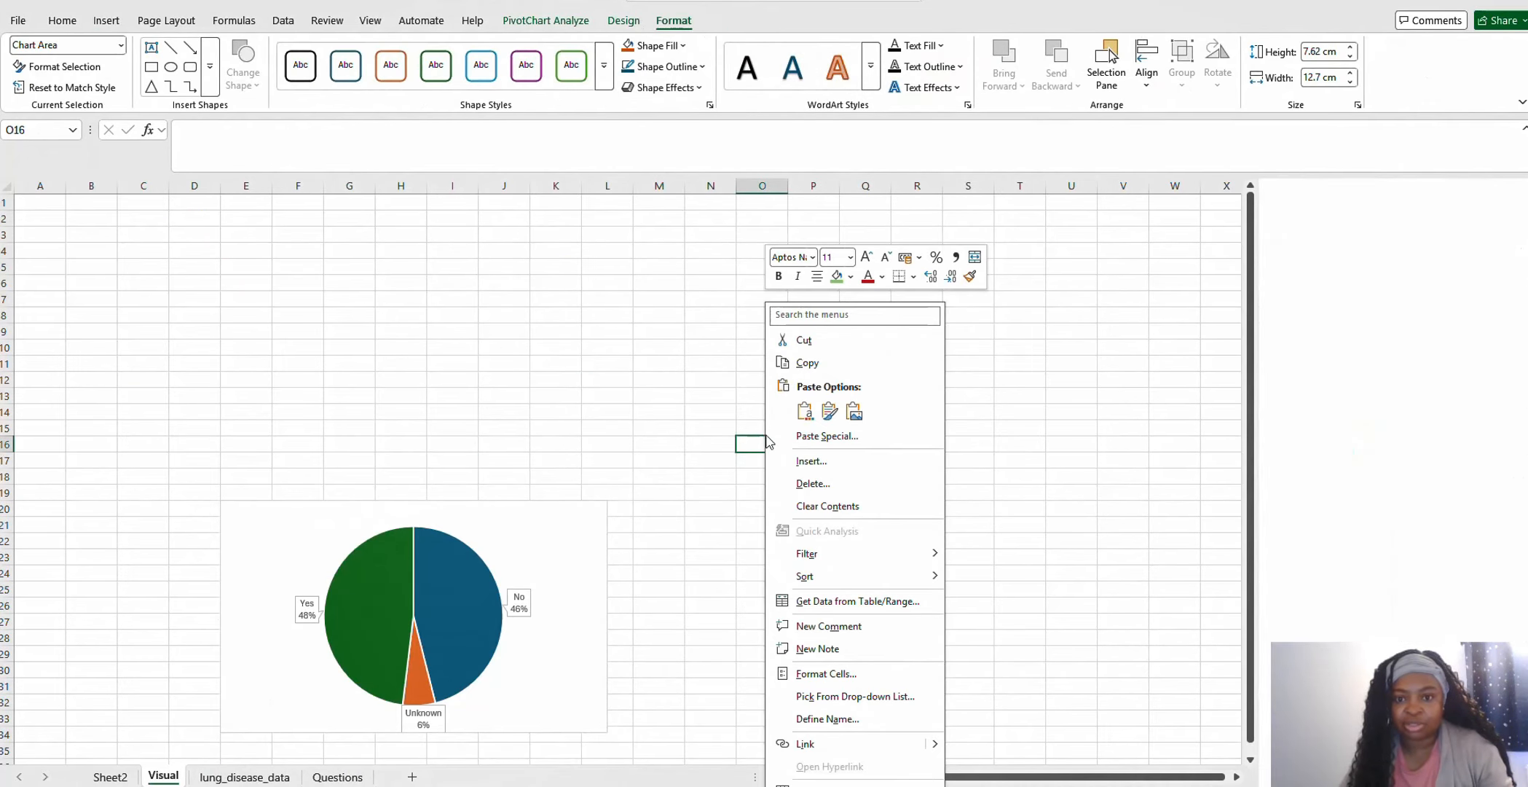
click(814, 415)
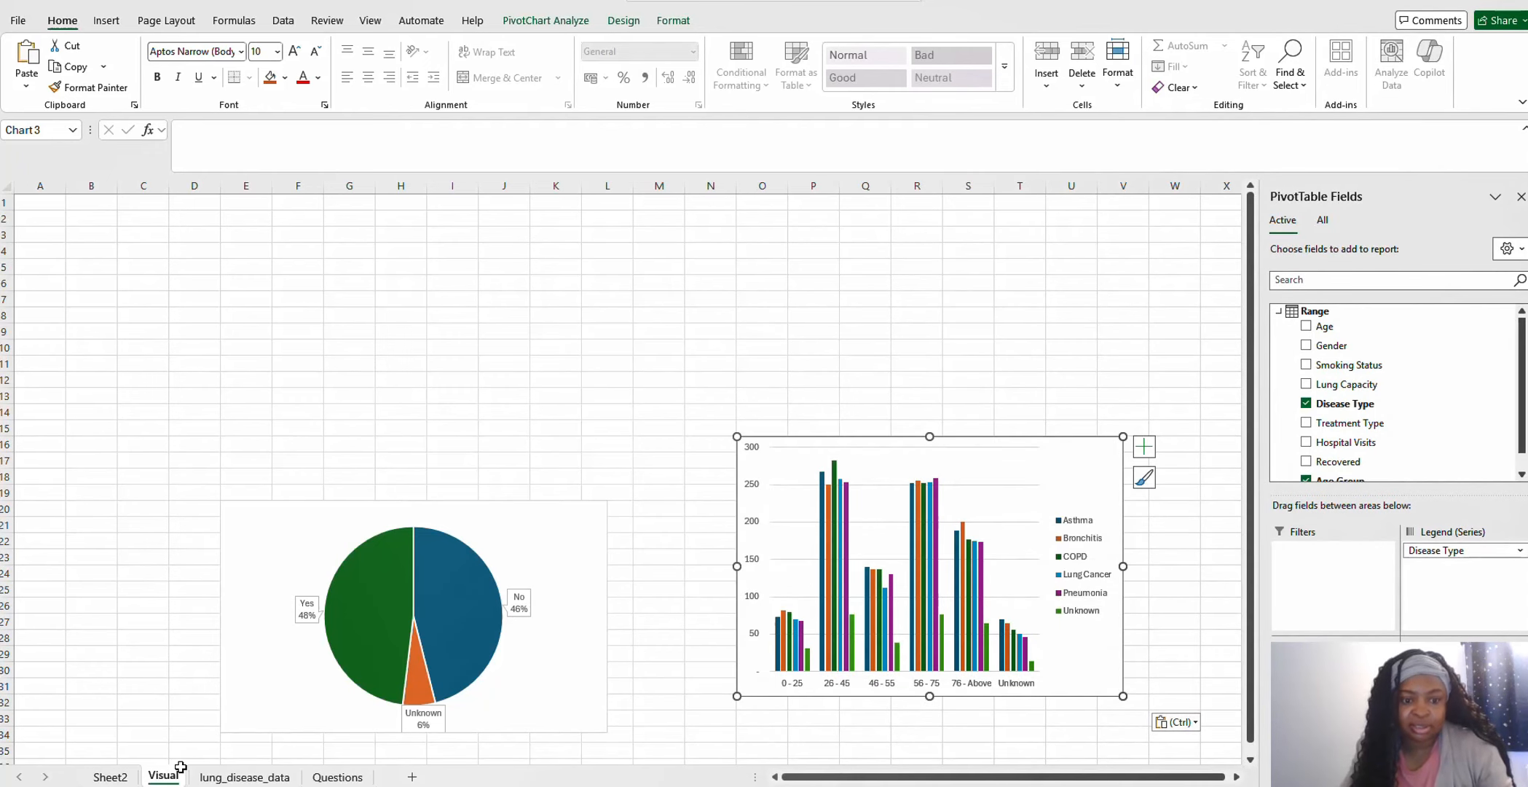
click(110, 777)
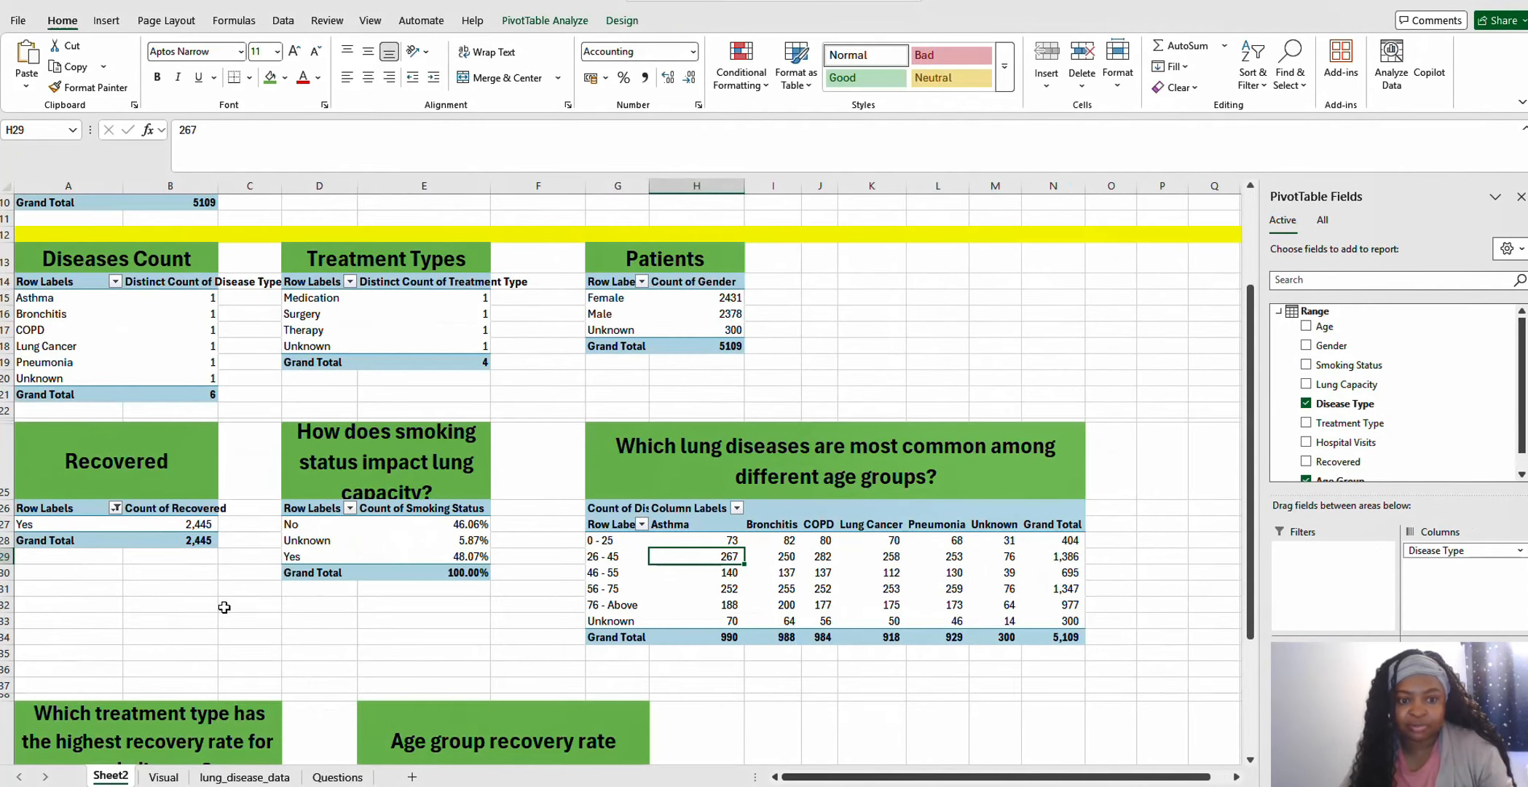
scroll(224, 607, down, 3)
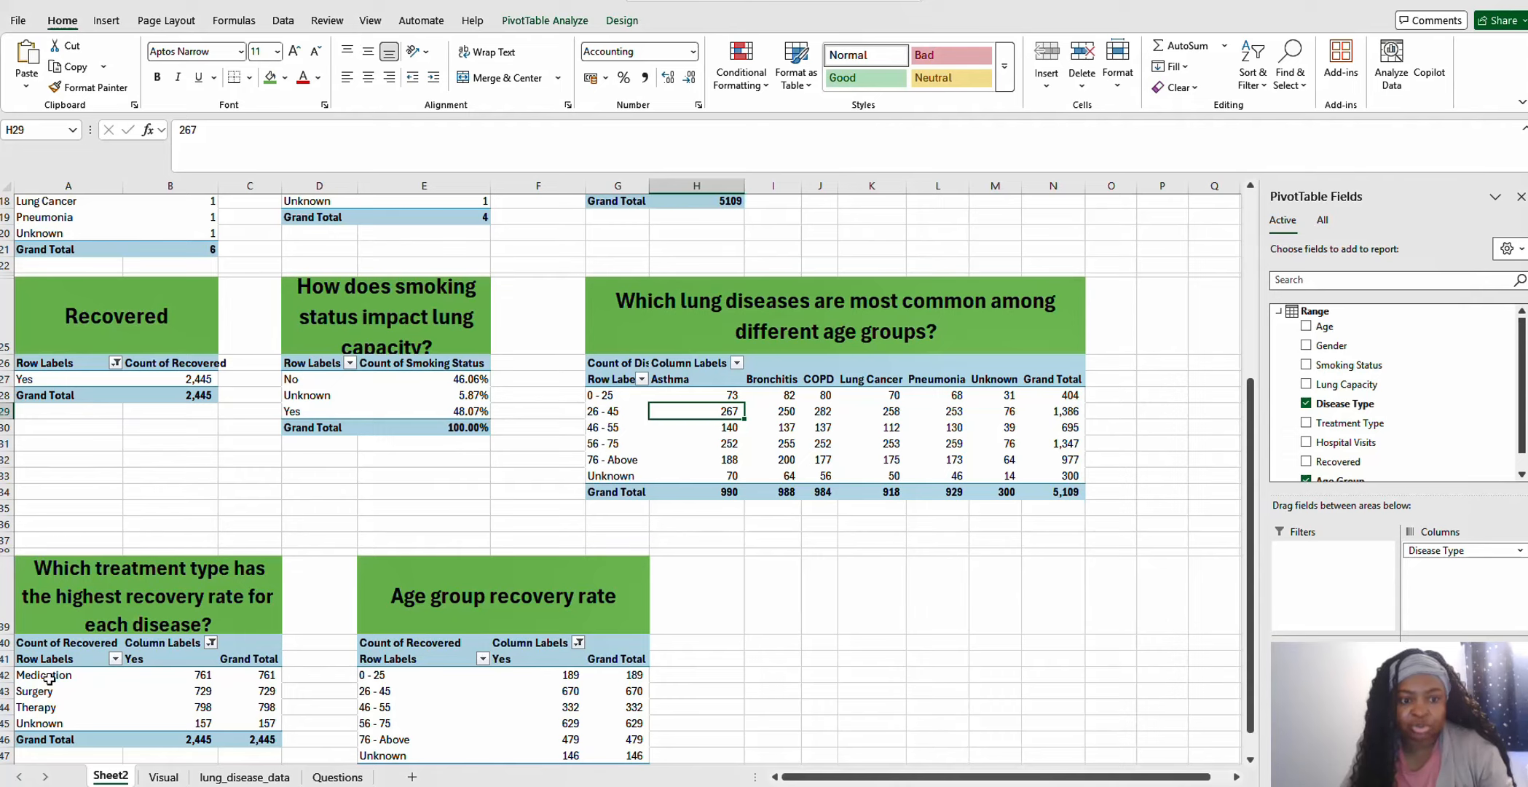
drag(48, 677, 195, 727)
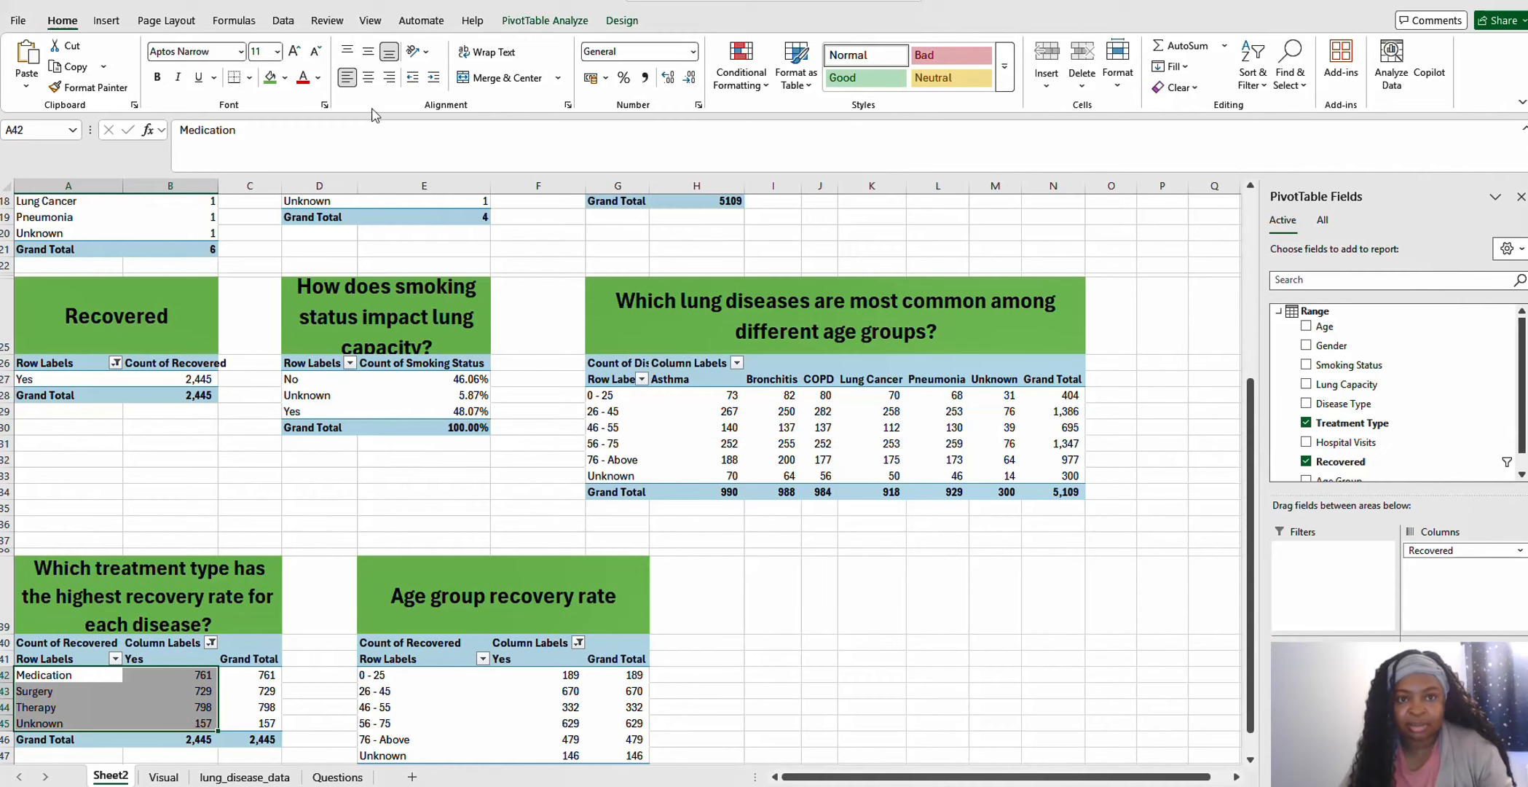
click(543, 20)
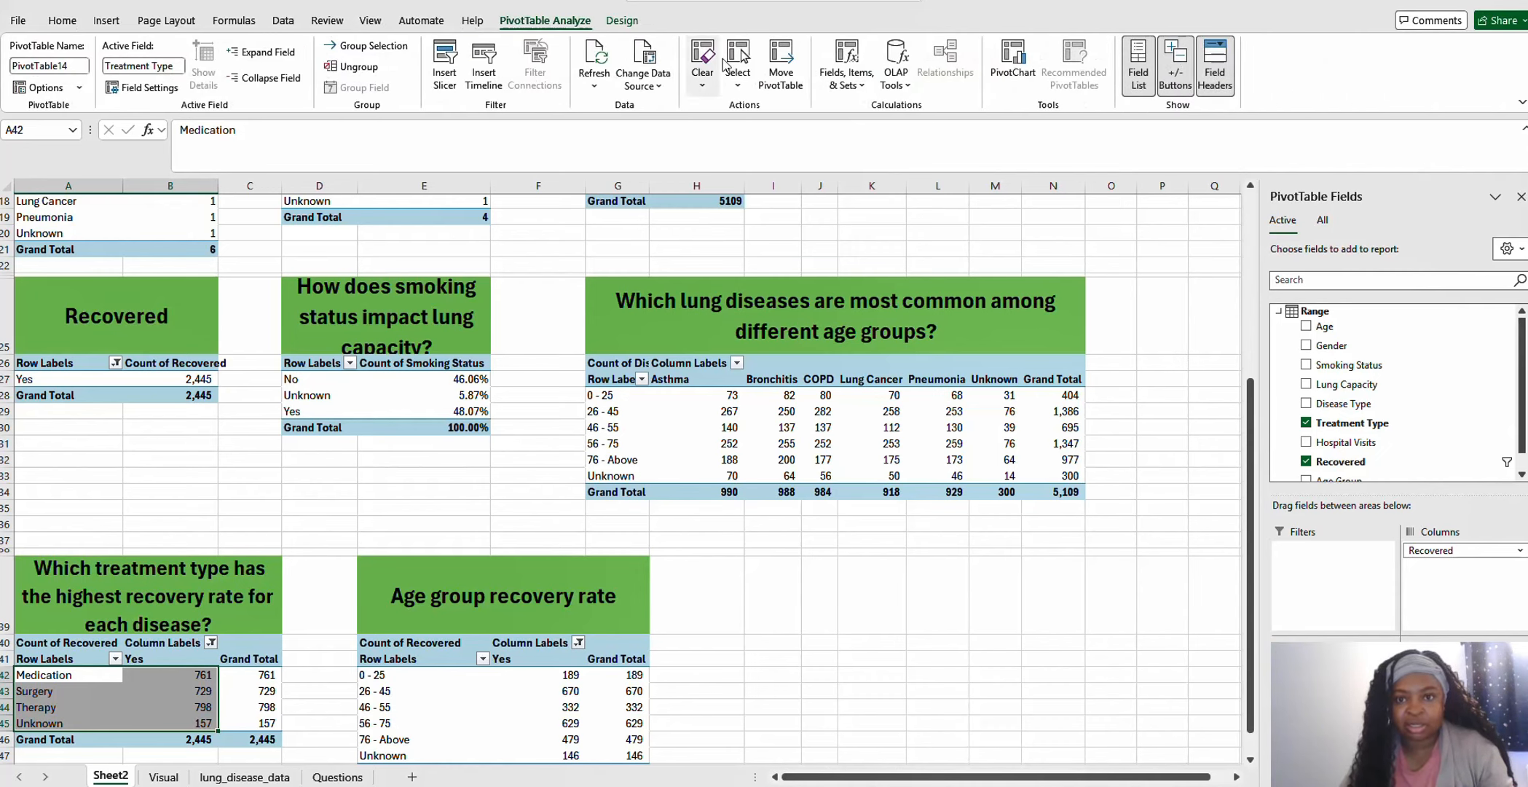
click(1020, 69)
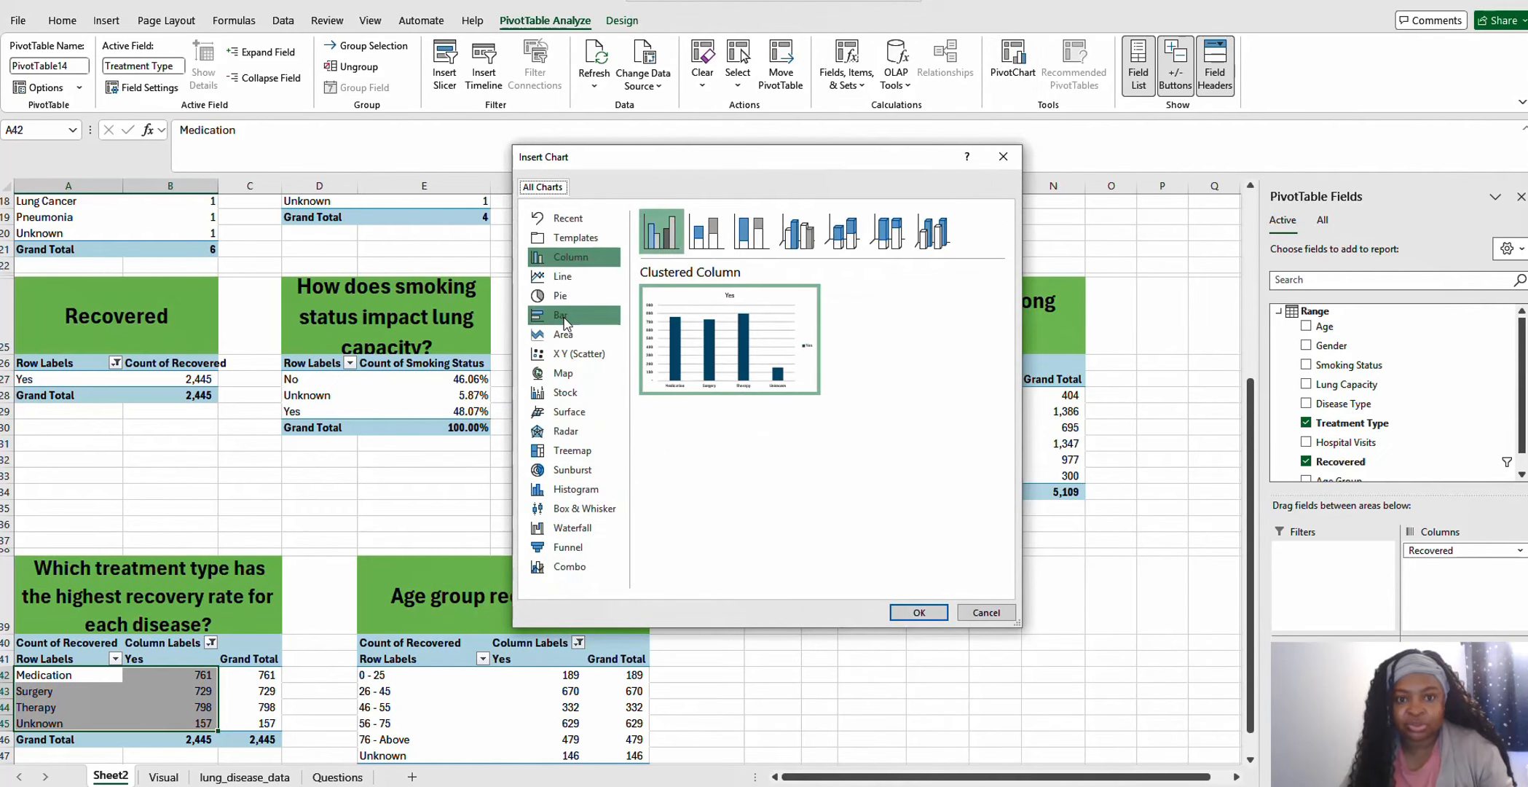
click(566, 320)
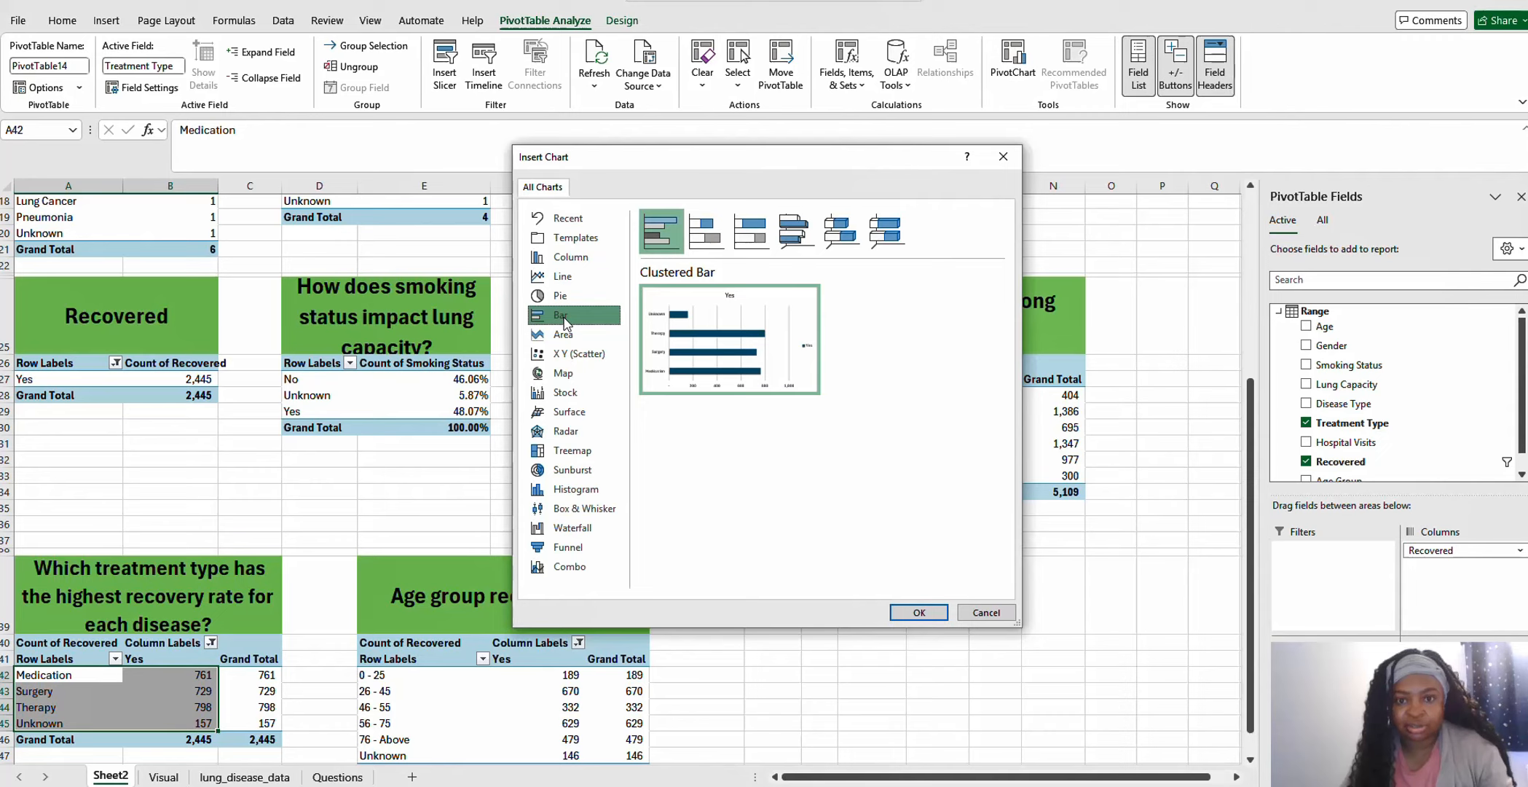
mouse_move(703, 336)
click(1003, 156)
Sort the treatment type recovery pivot table's row labels in ascending order by Count of Recovered
scroll(185, 585, down, 2)
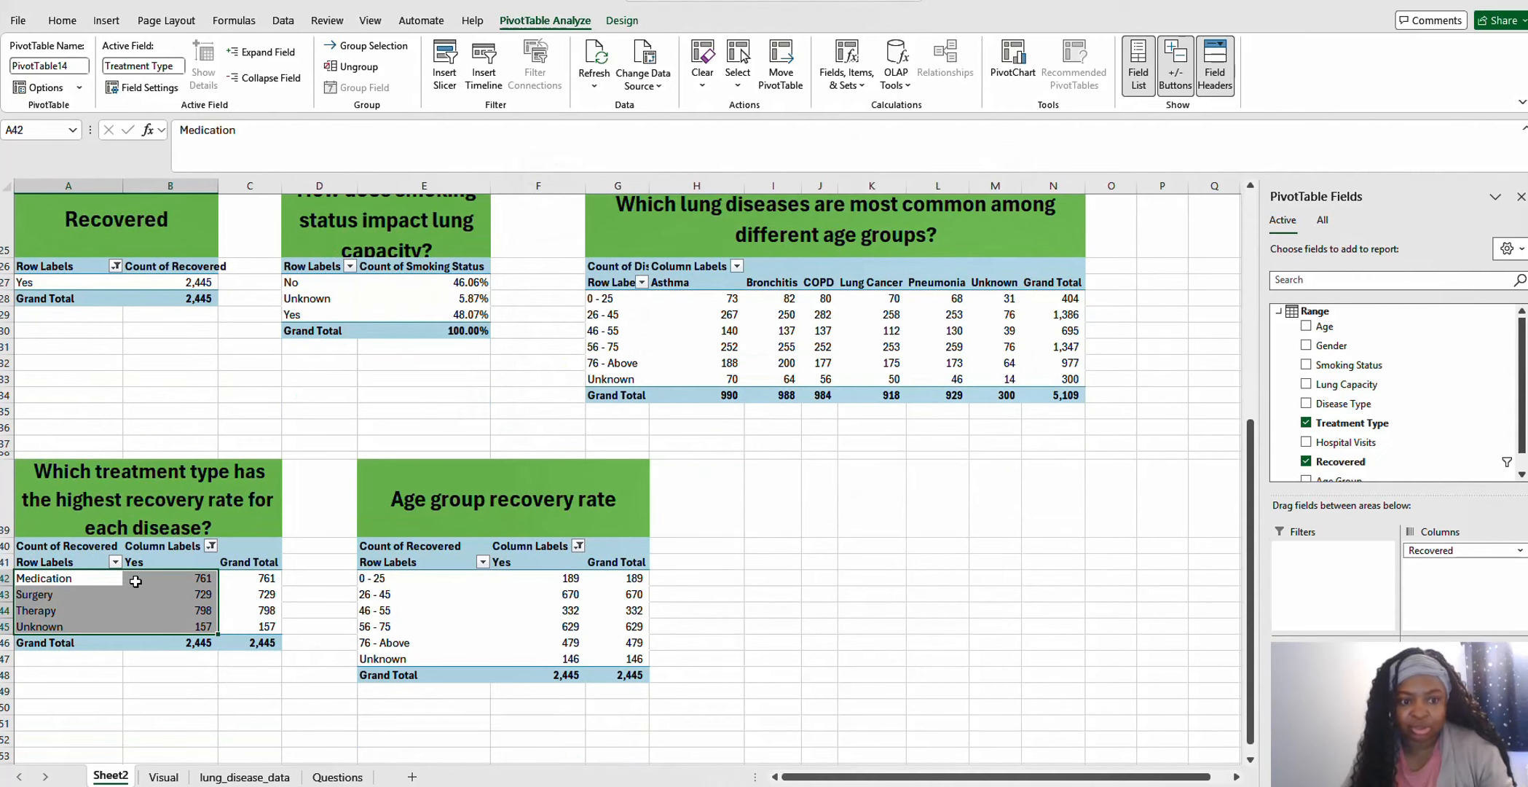
click(163, 594)
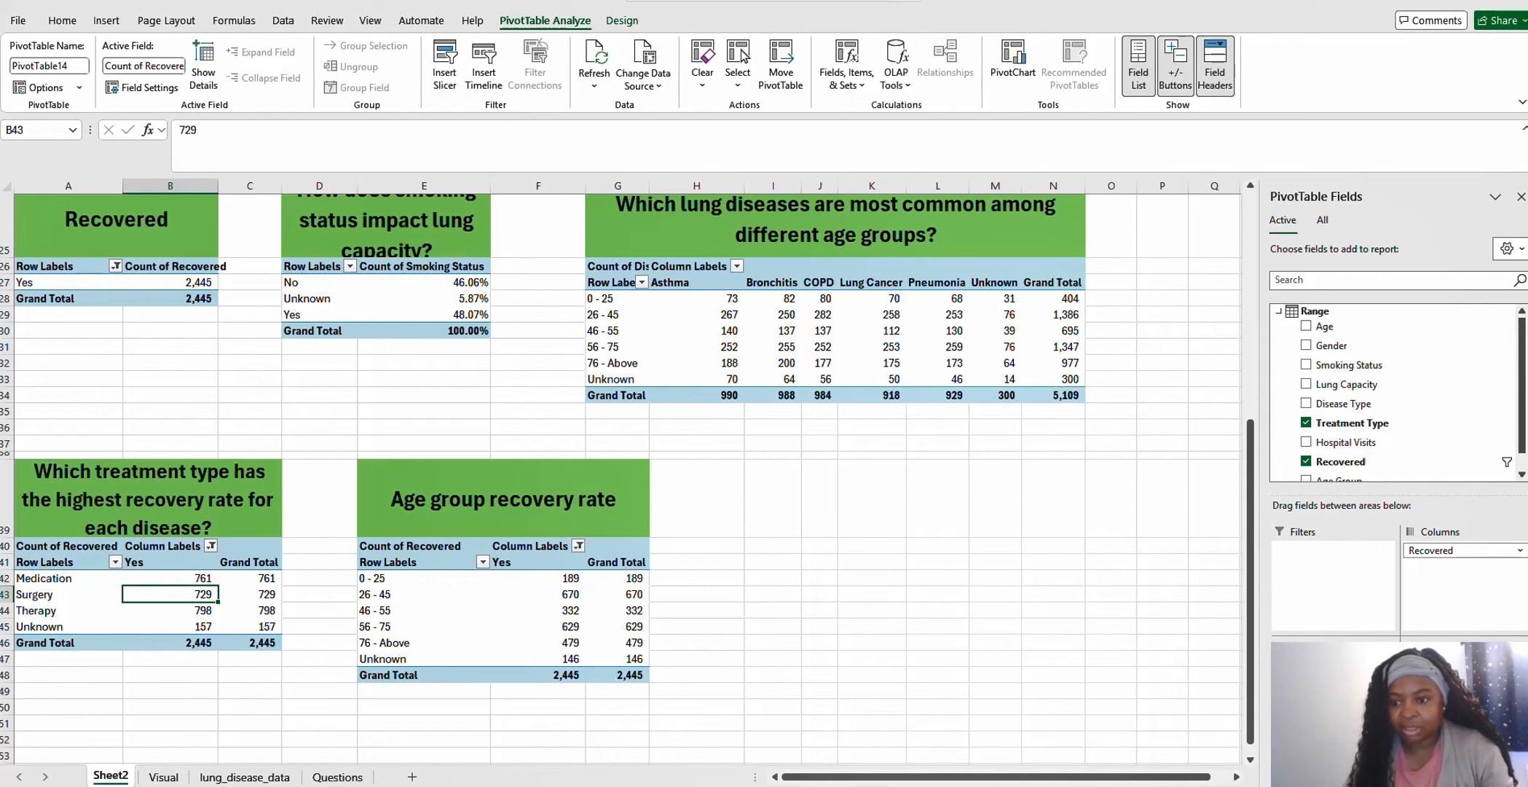
click(1479, 786)
click(1479, 786)
click(1479, 786)
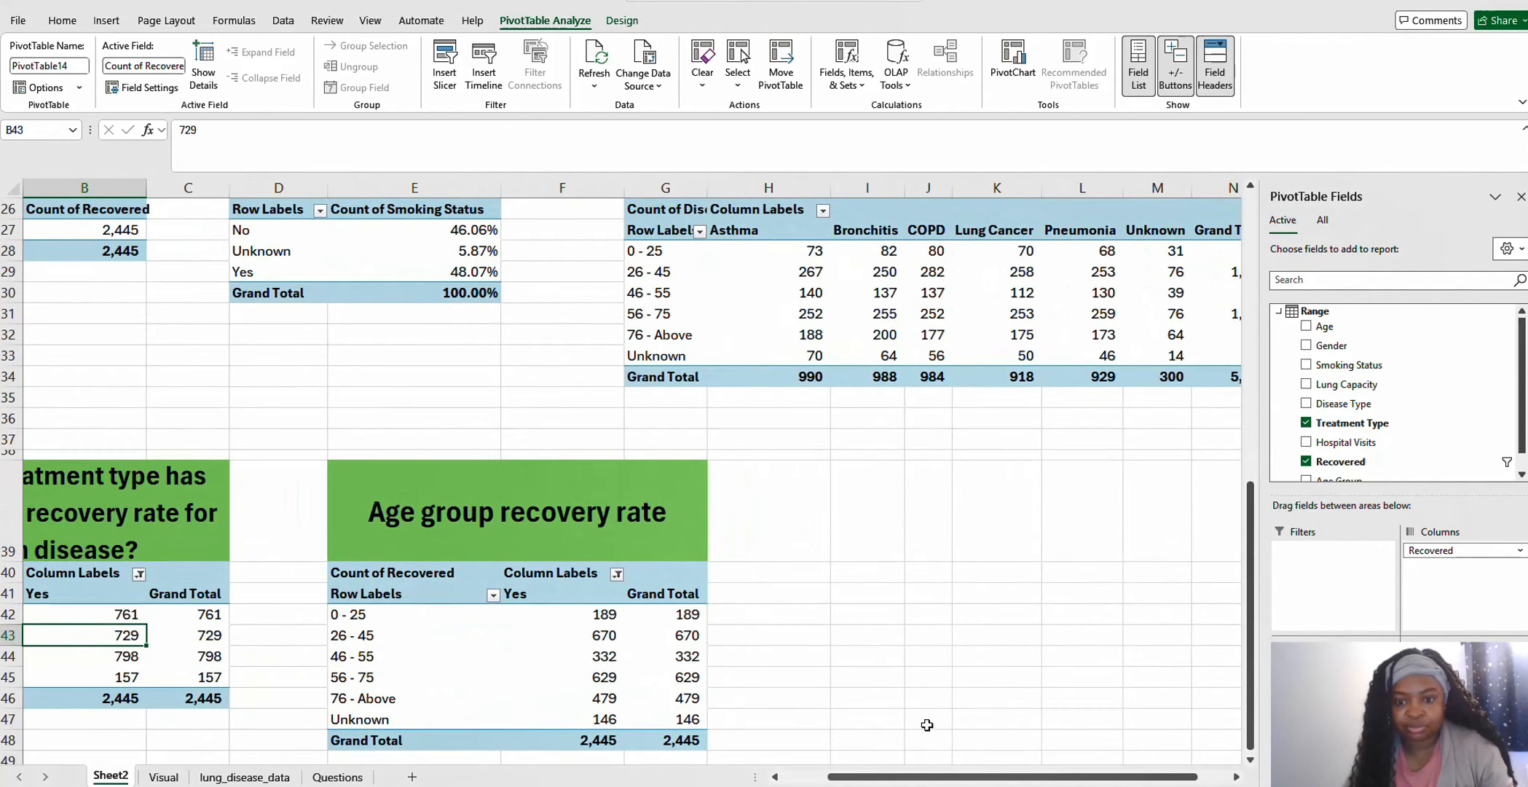
drag(917, 780, 870, 780)
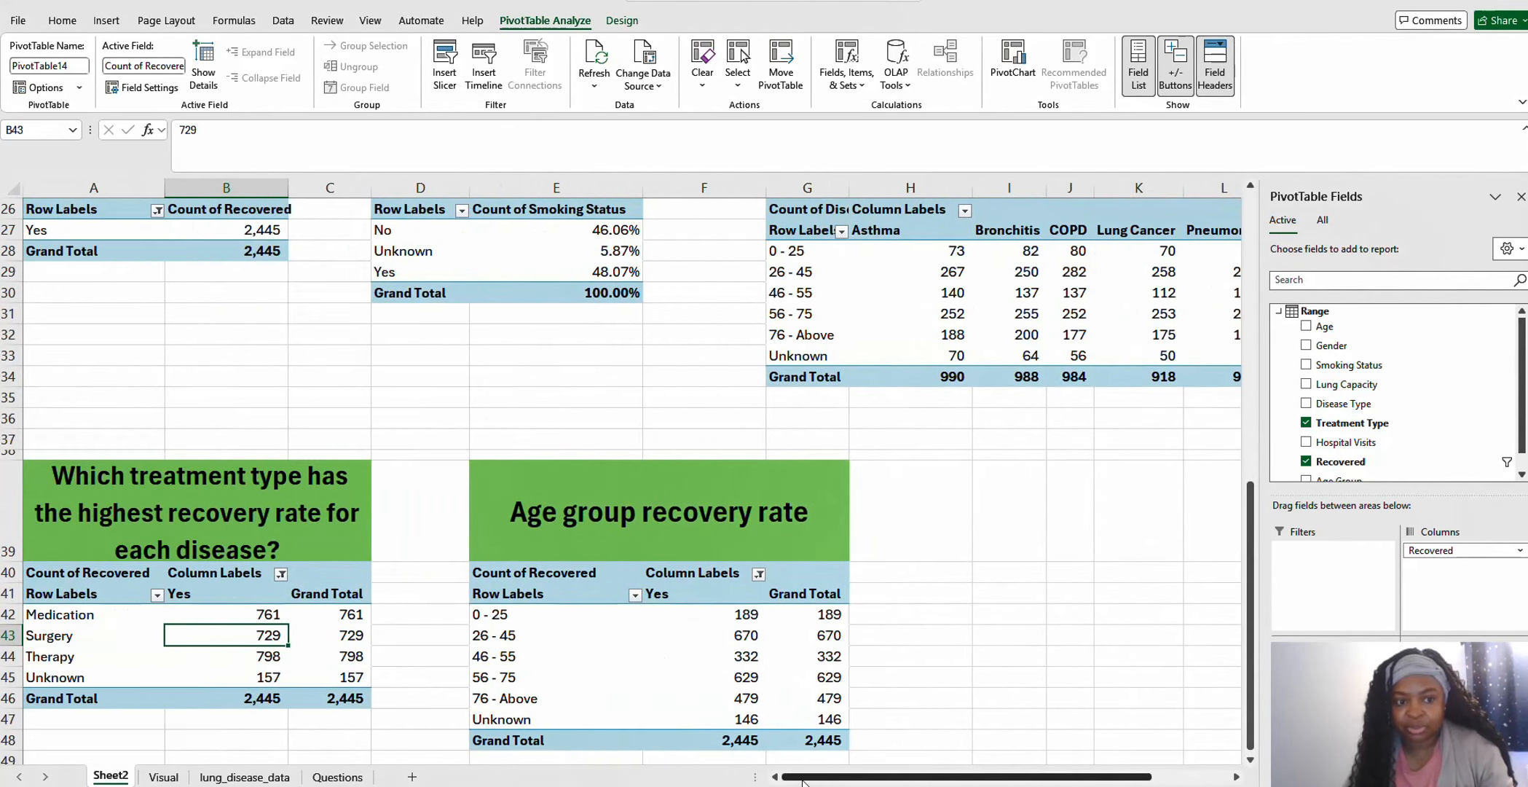
click(157, 596)
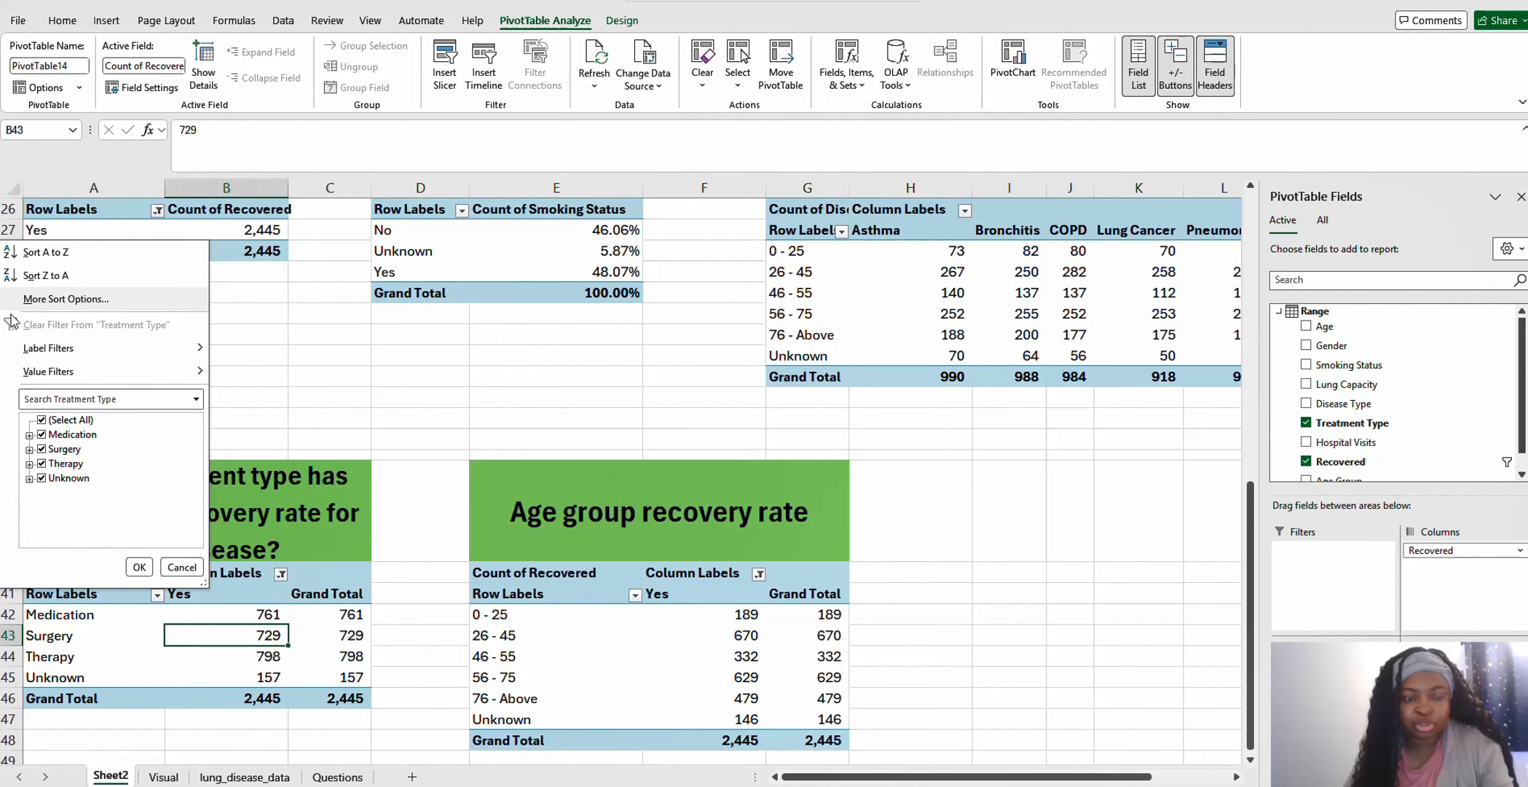
click(70, 300)
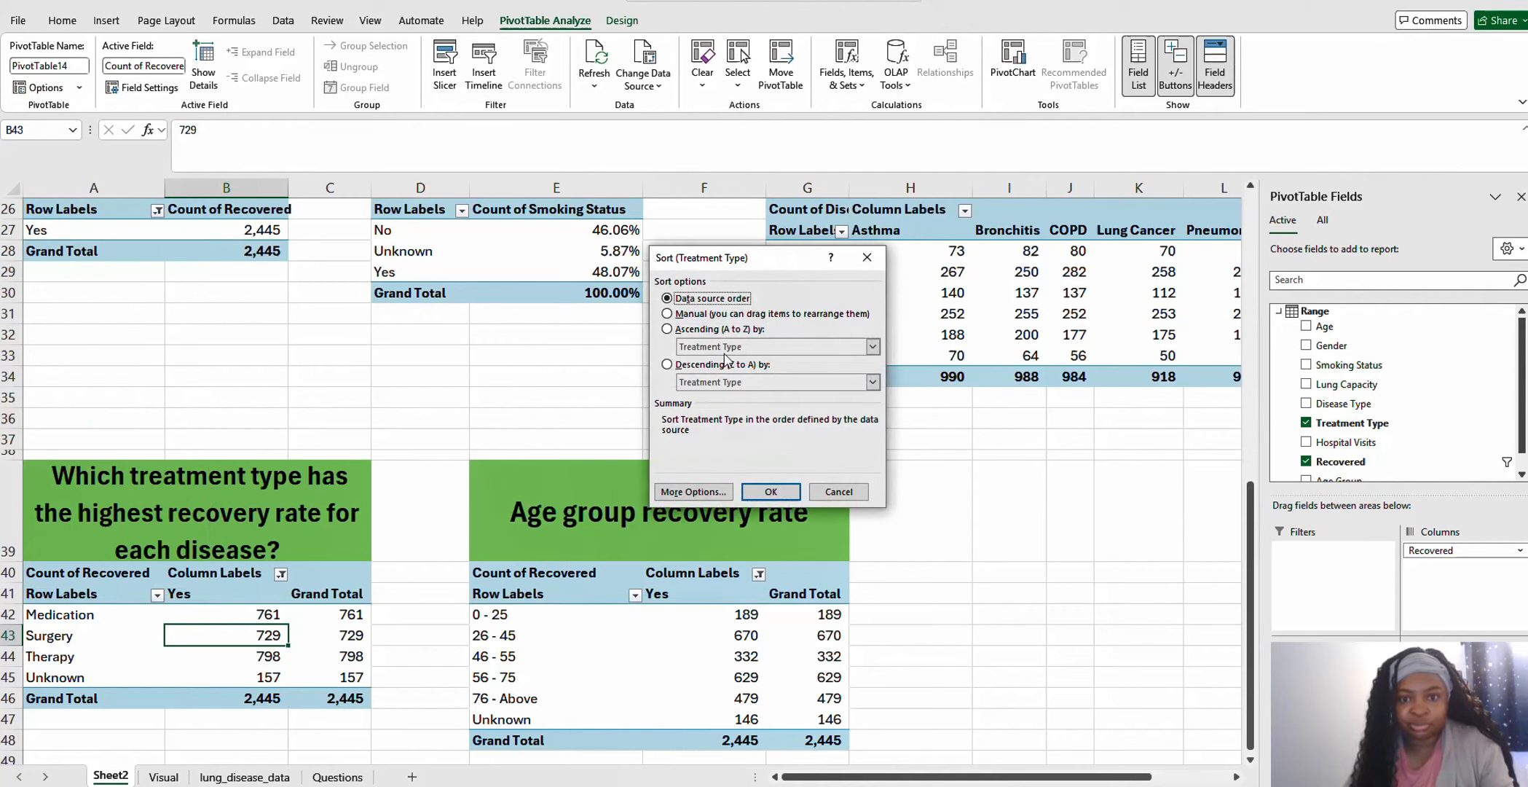
click(666, 330)
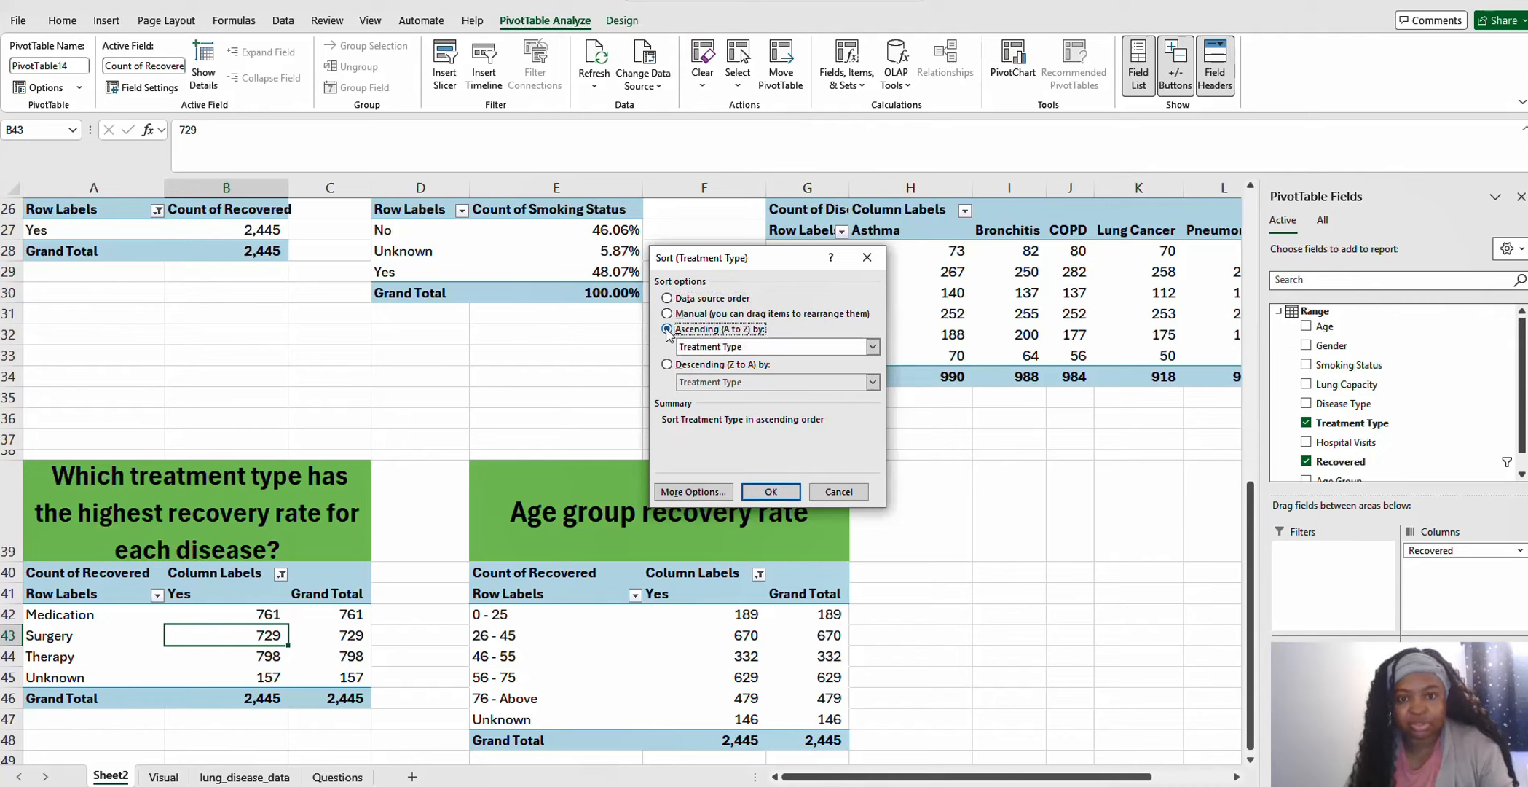
click(873, 346)
click(737, 373)
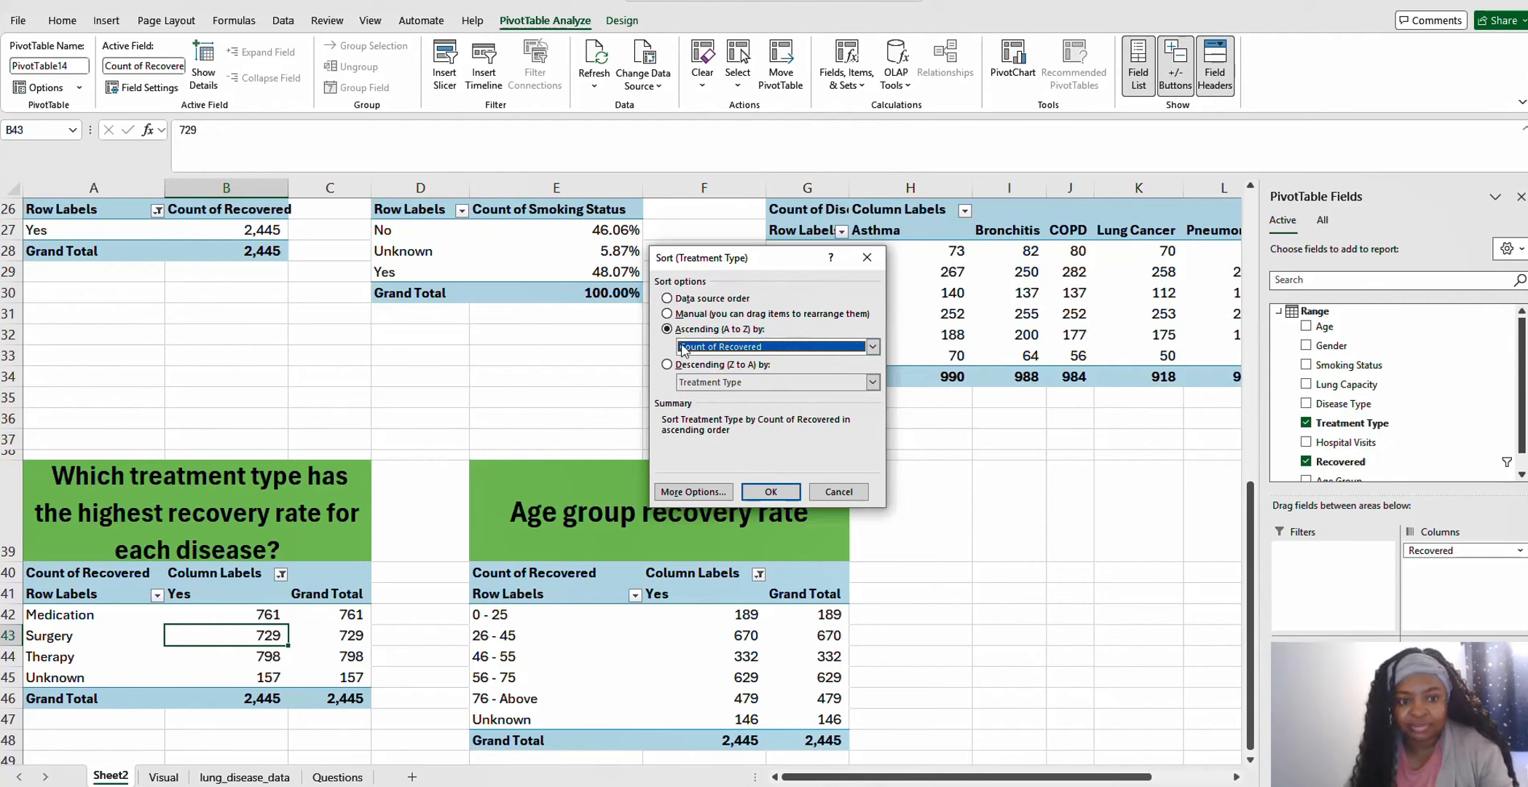
click(770, 492)
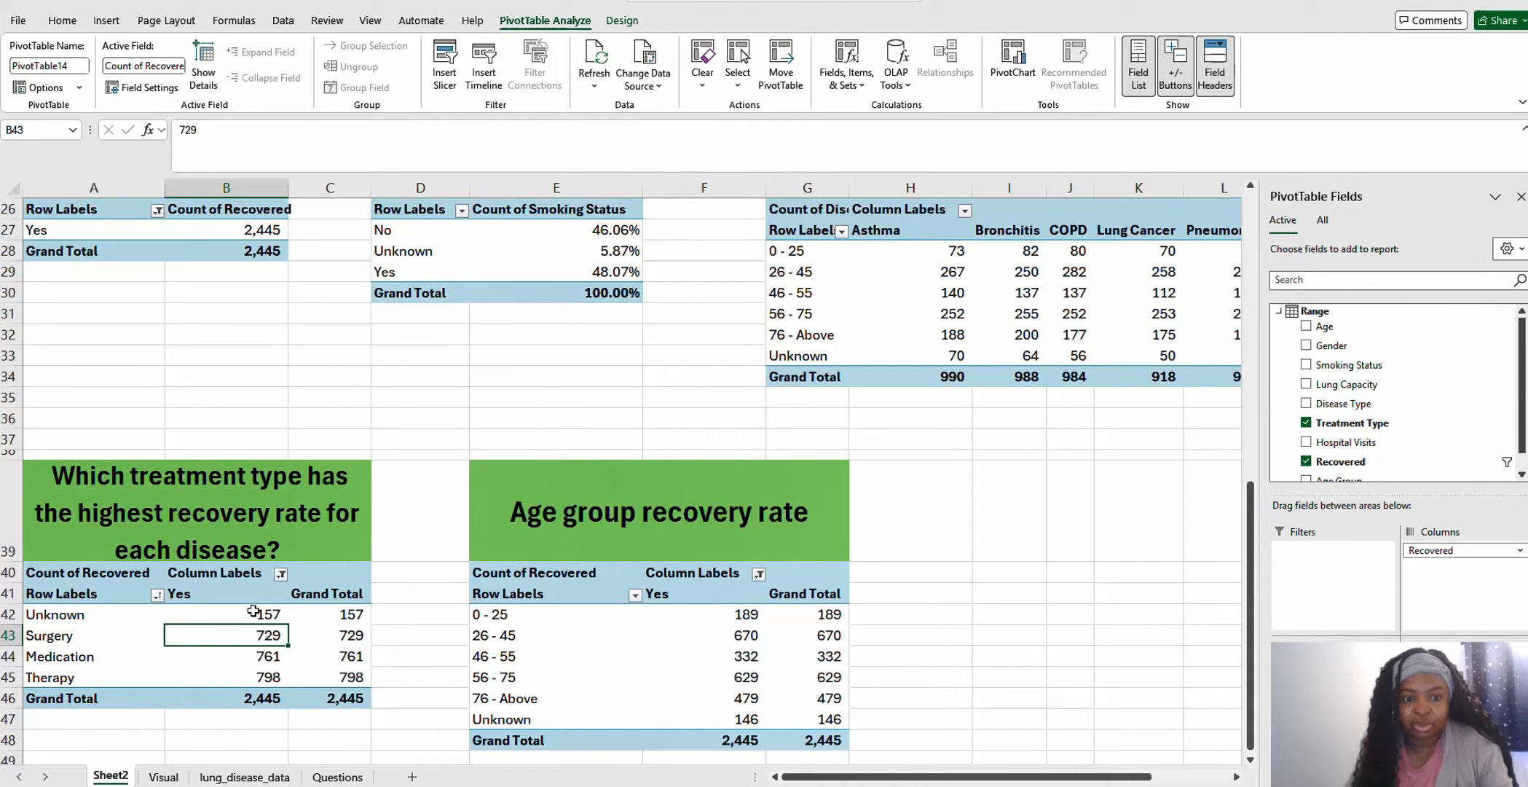
Insert a Clustered Bar PivotChart from the sorted treatment type recovery pivot table and shift it slightly on Sheet2
drag(67, 616, 225, 654)
click(219, 622)
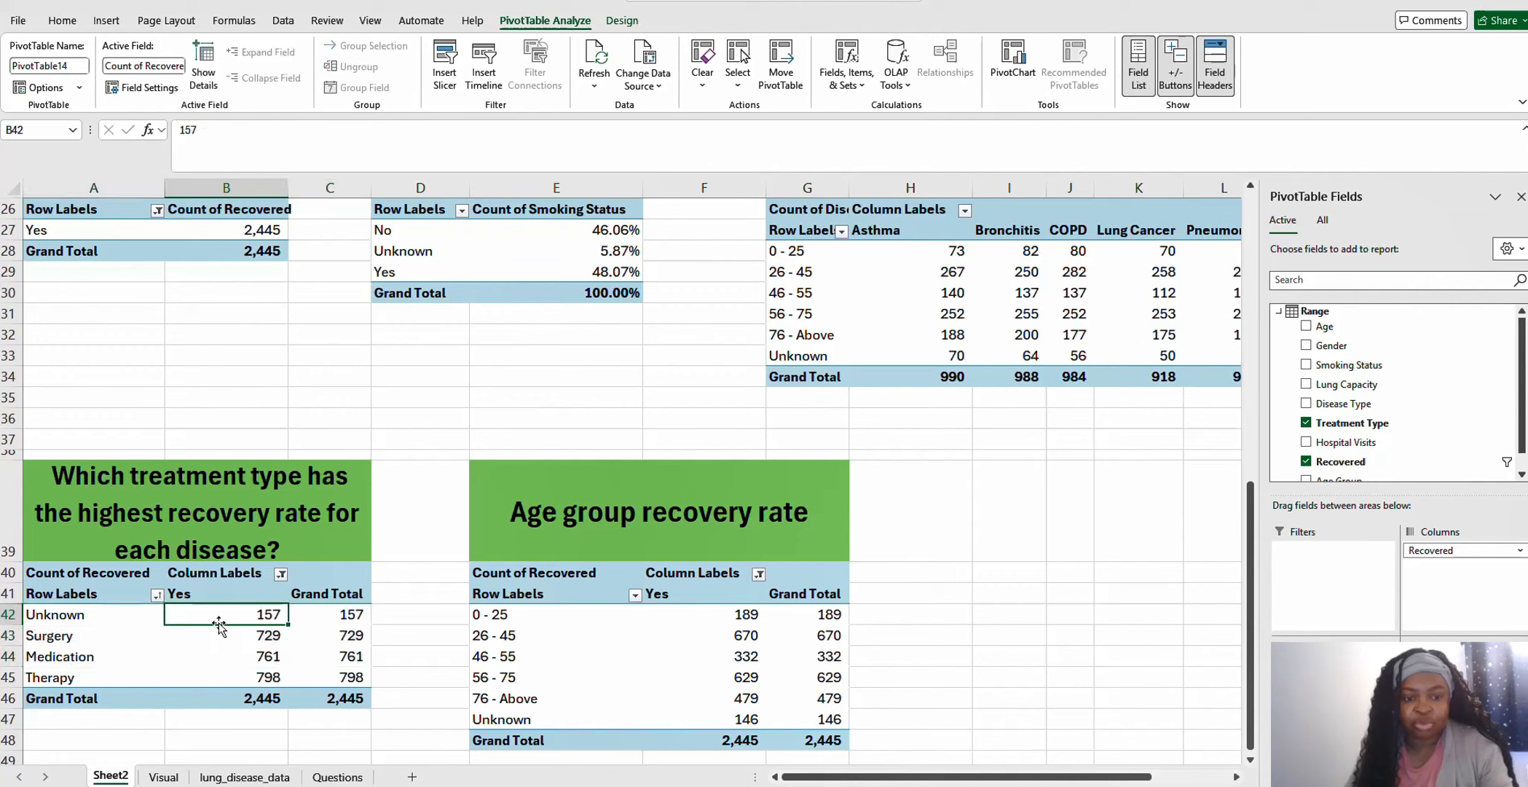
drag(58, 620, 191, 681)
drag(191, 681, 192, 681)
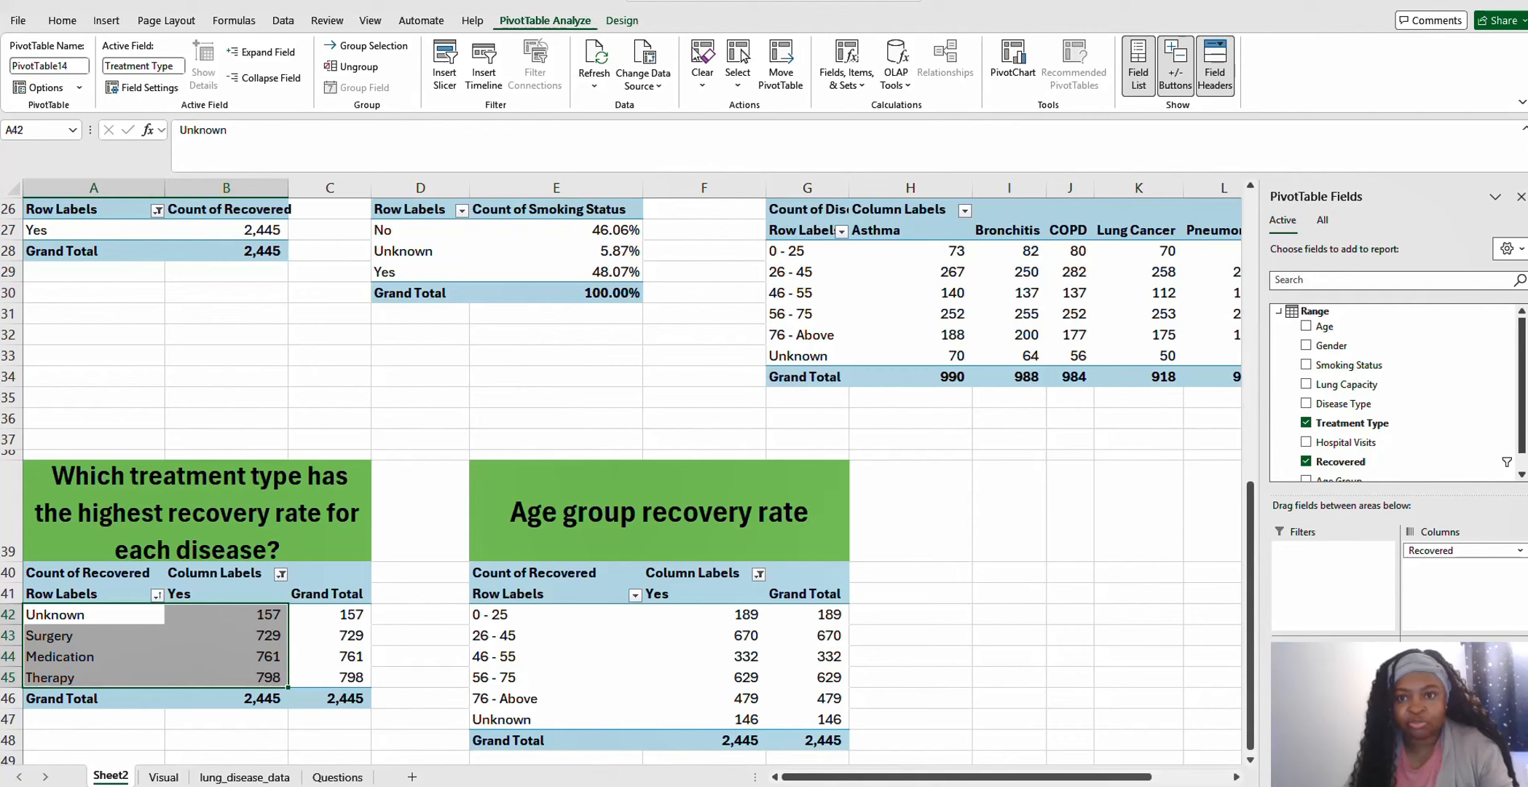
click(1014, 61)
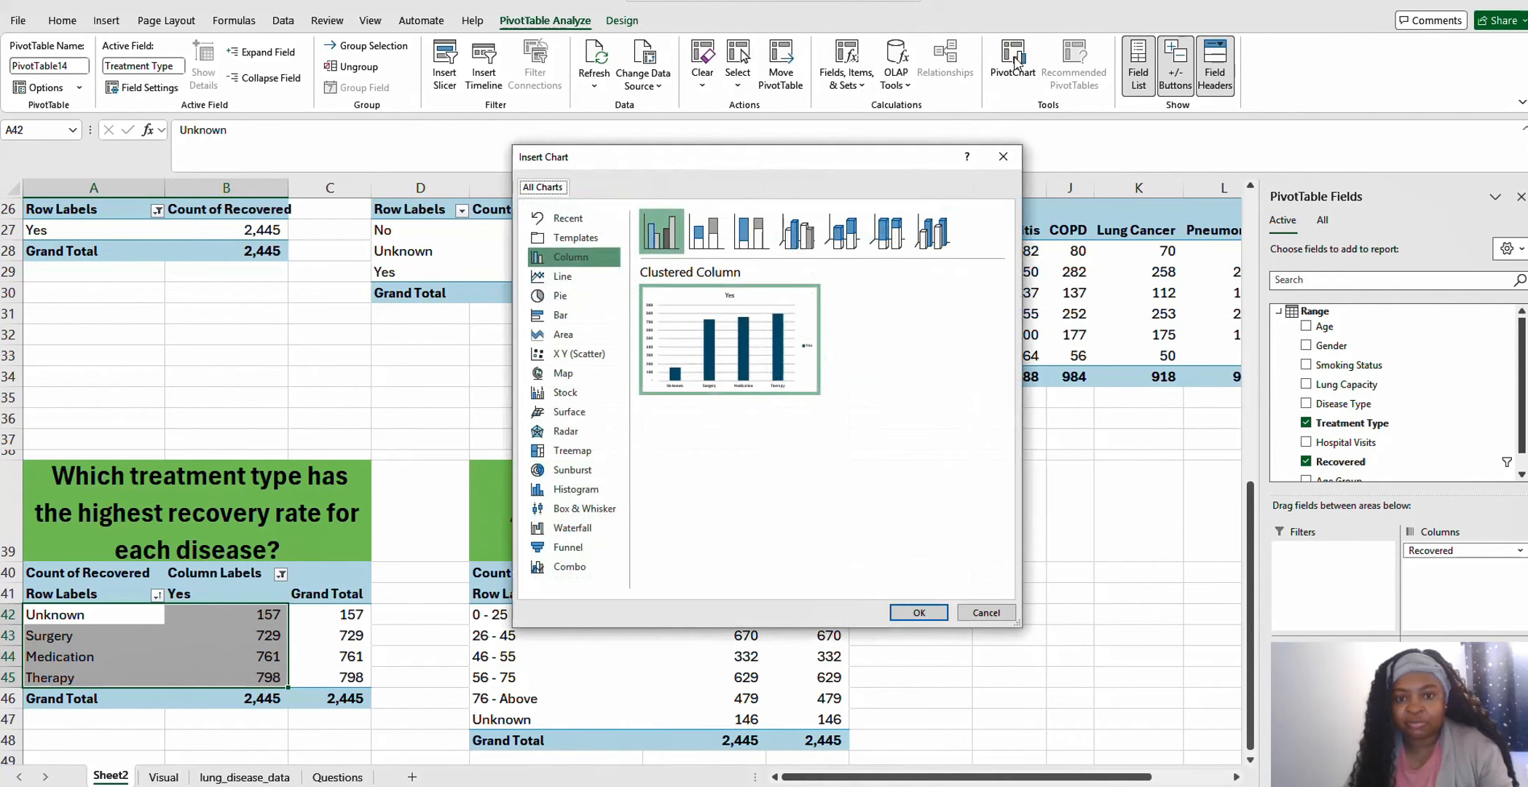
click(572, 318)
mouse_move(722, 342)
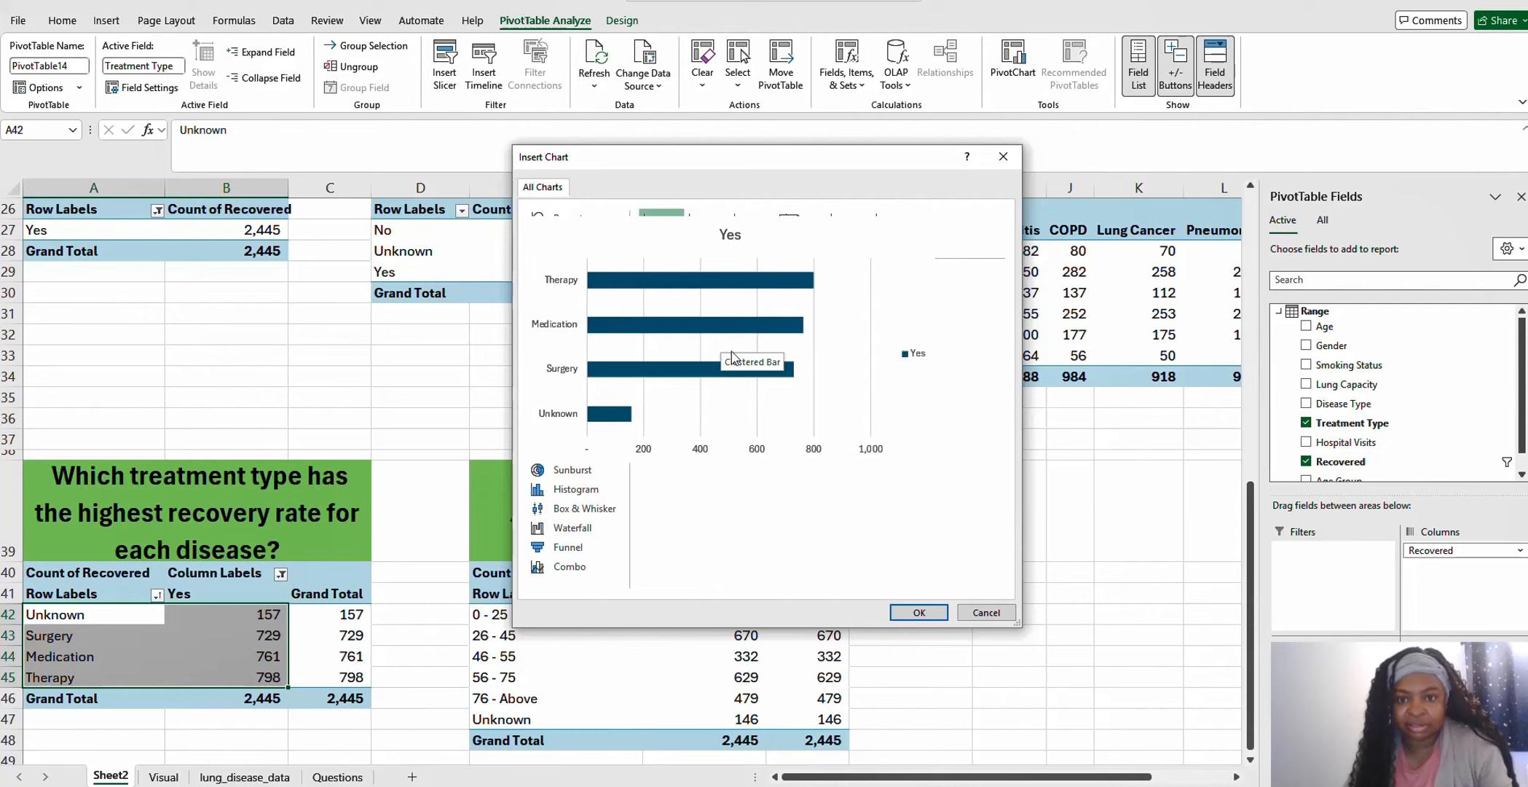
click(919, 612)
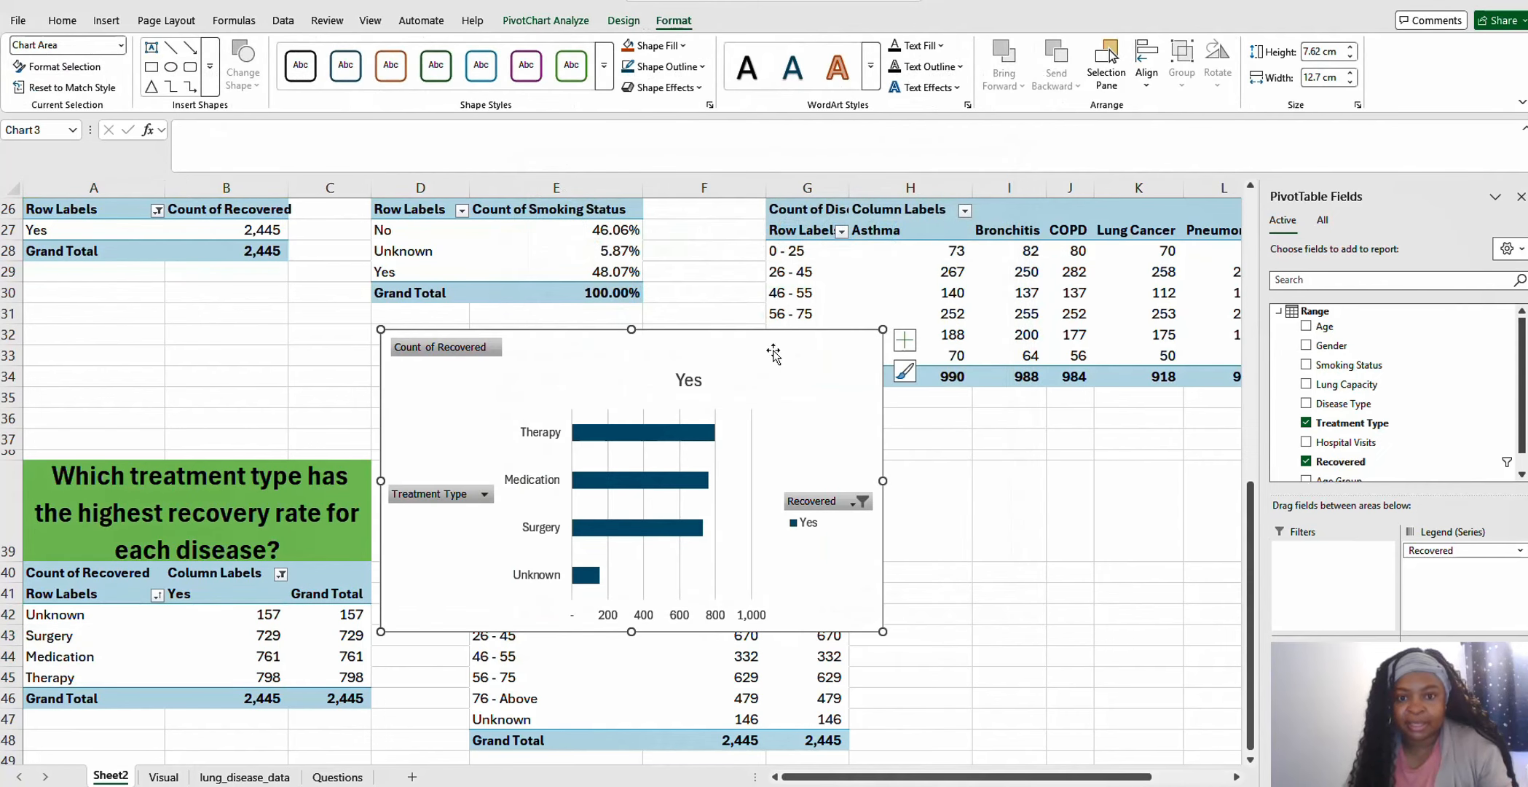
drag(795, 333, 818, 312)
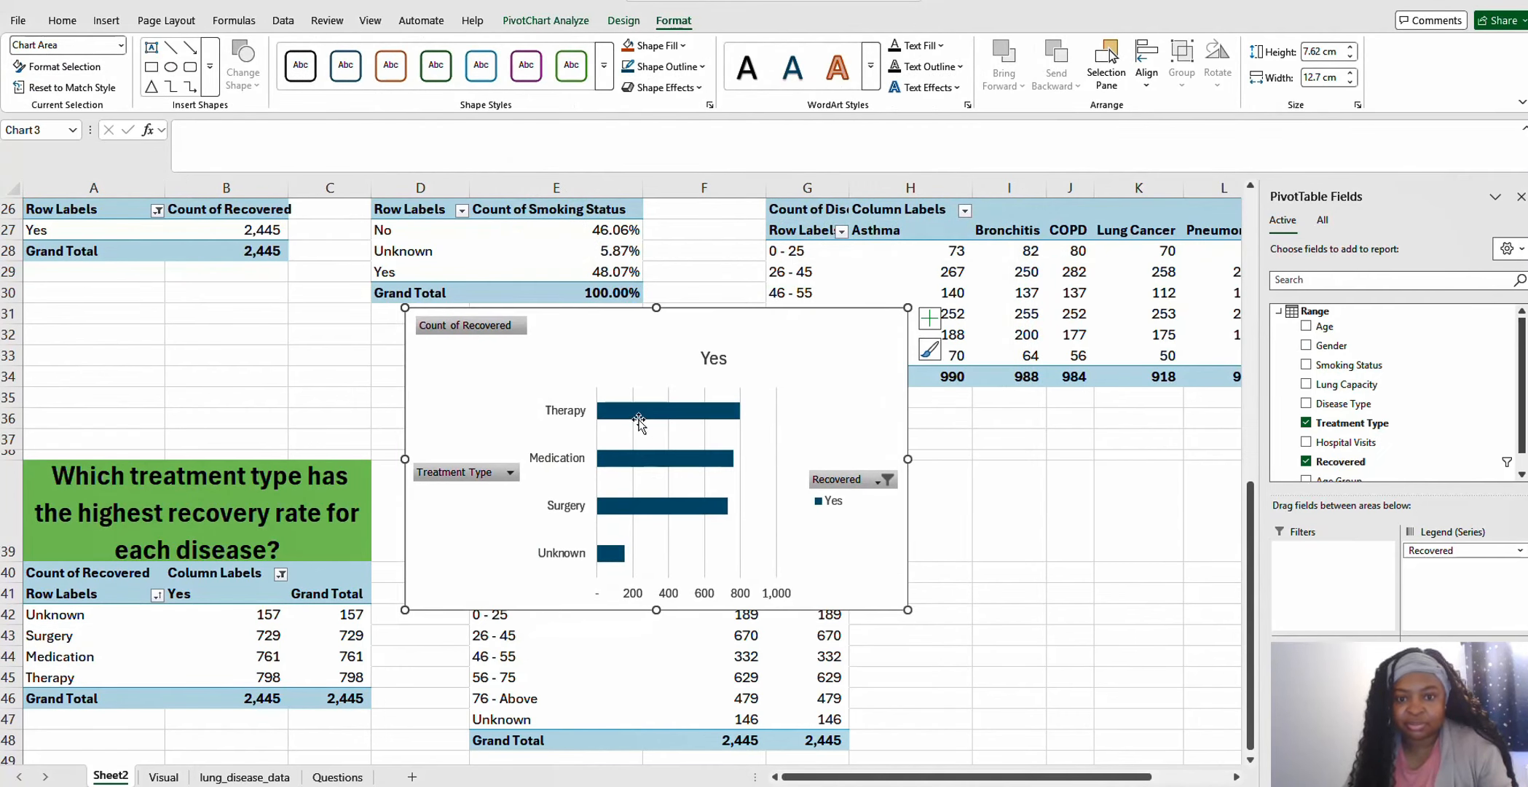
Add data labels to the treatment type recovery bar chart and remove its legend and gridlines
click(928, 319)
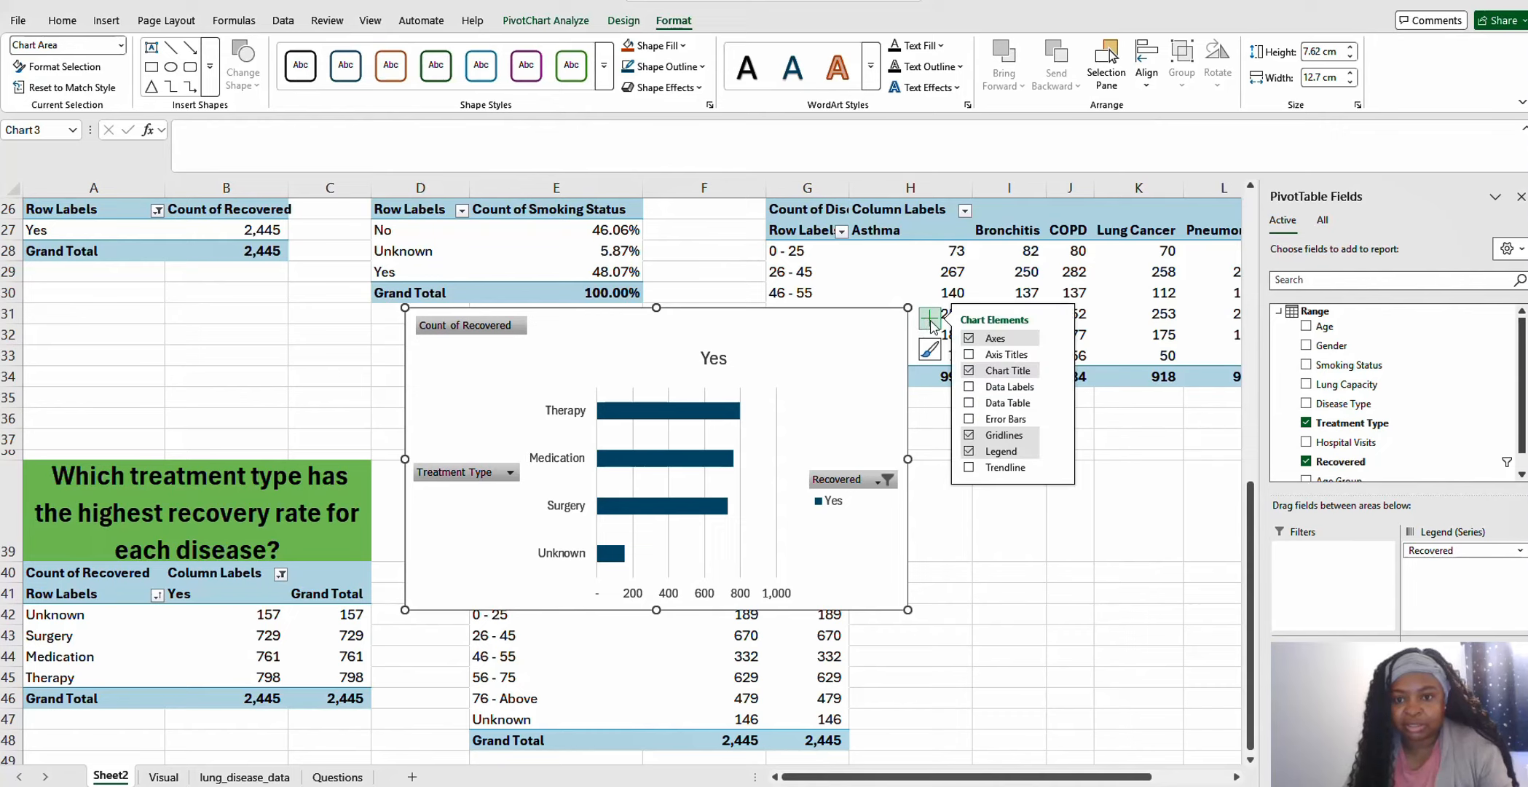
click(970, 387)
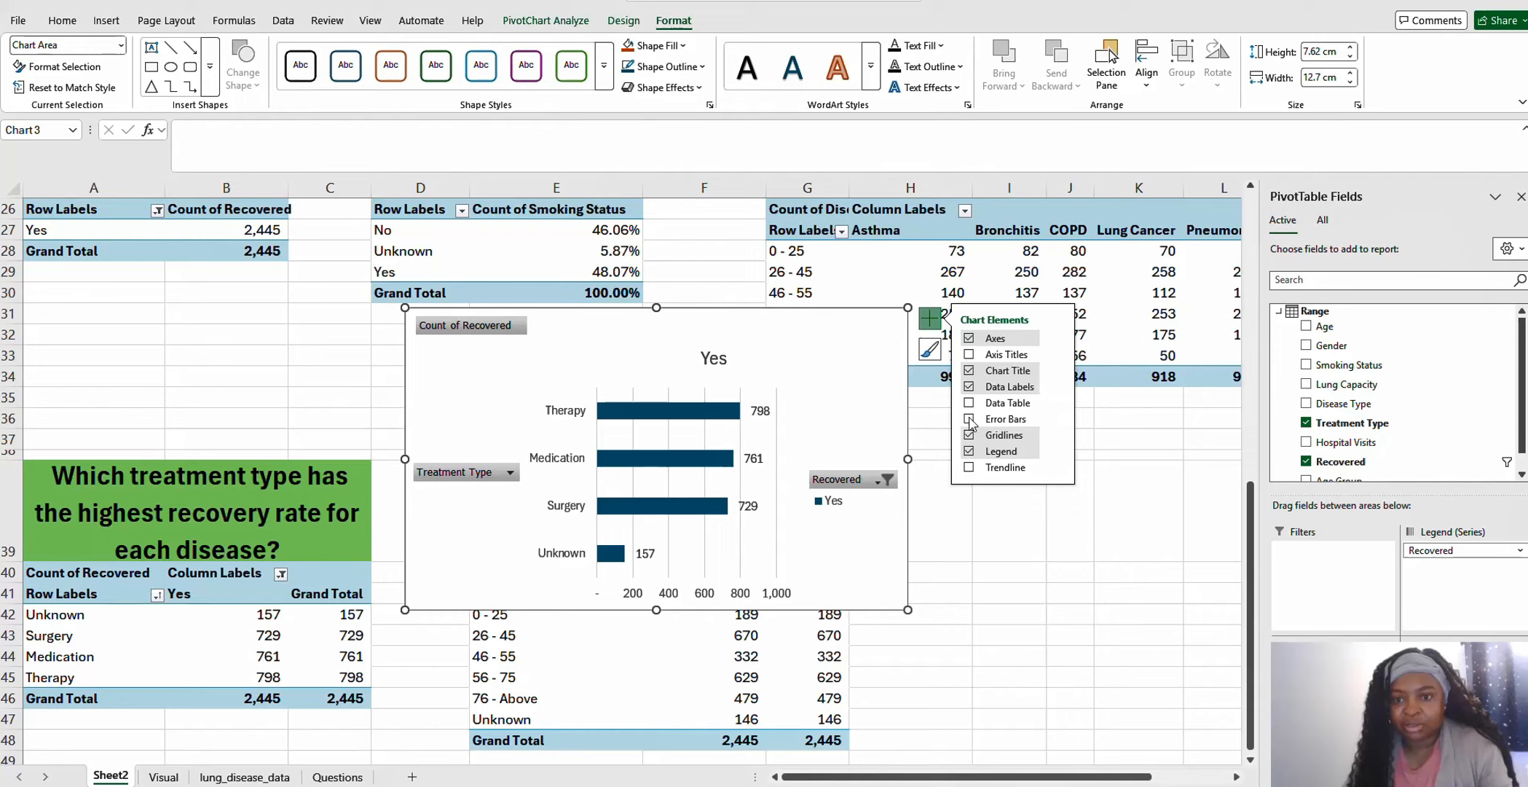
click(970, 452)
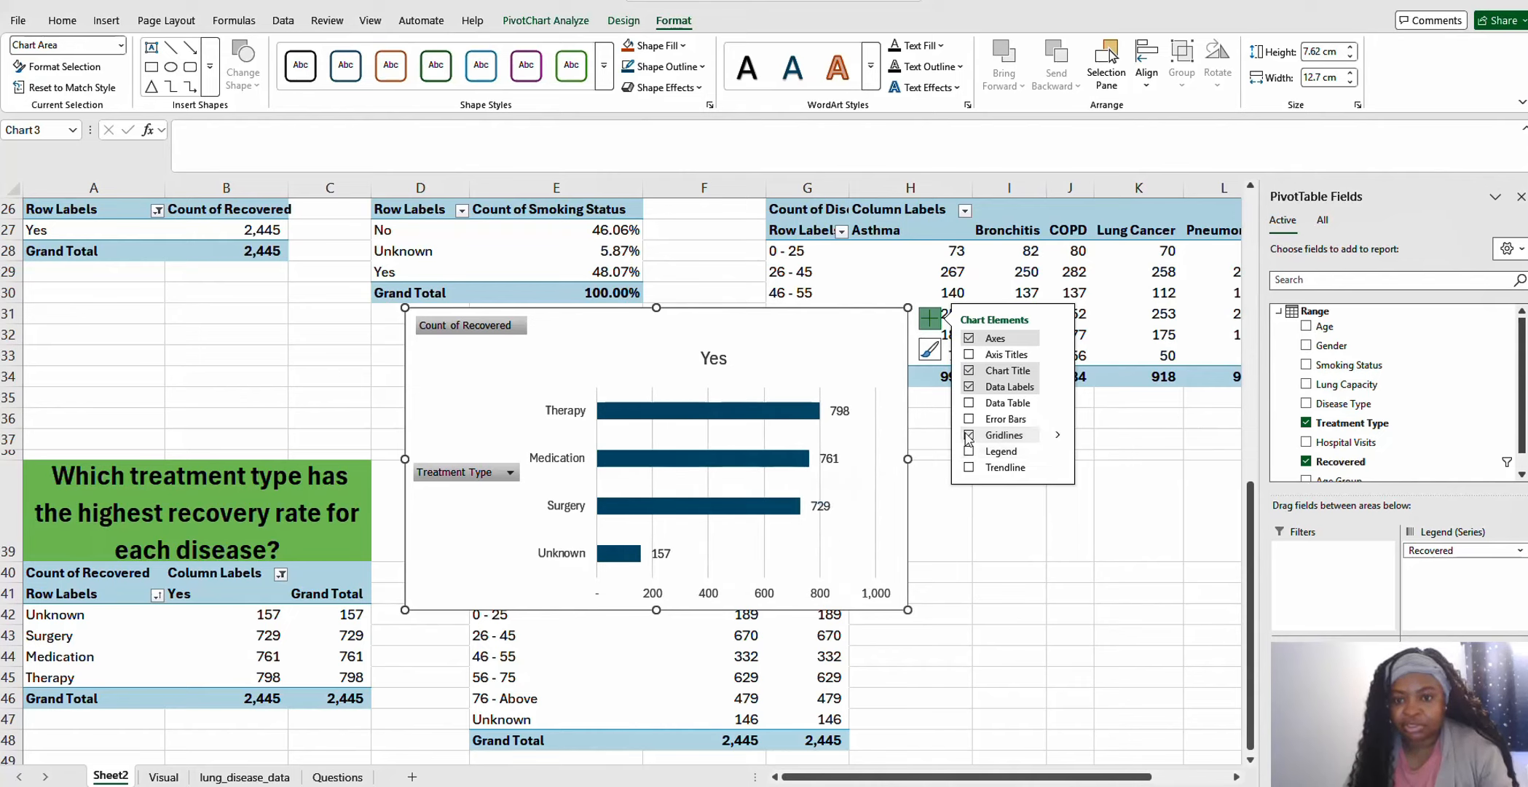
click(970, 435)
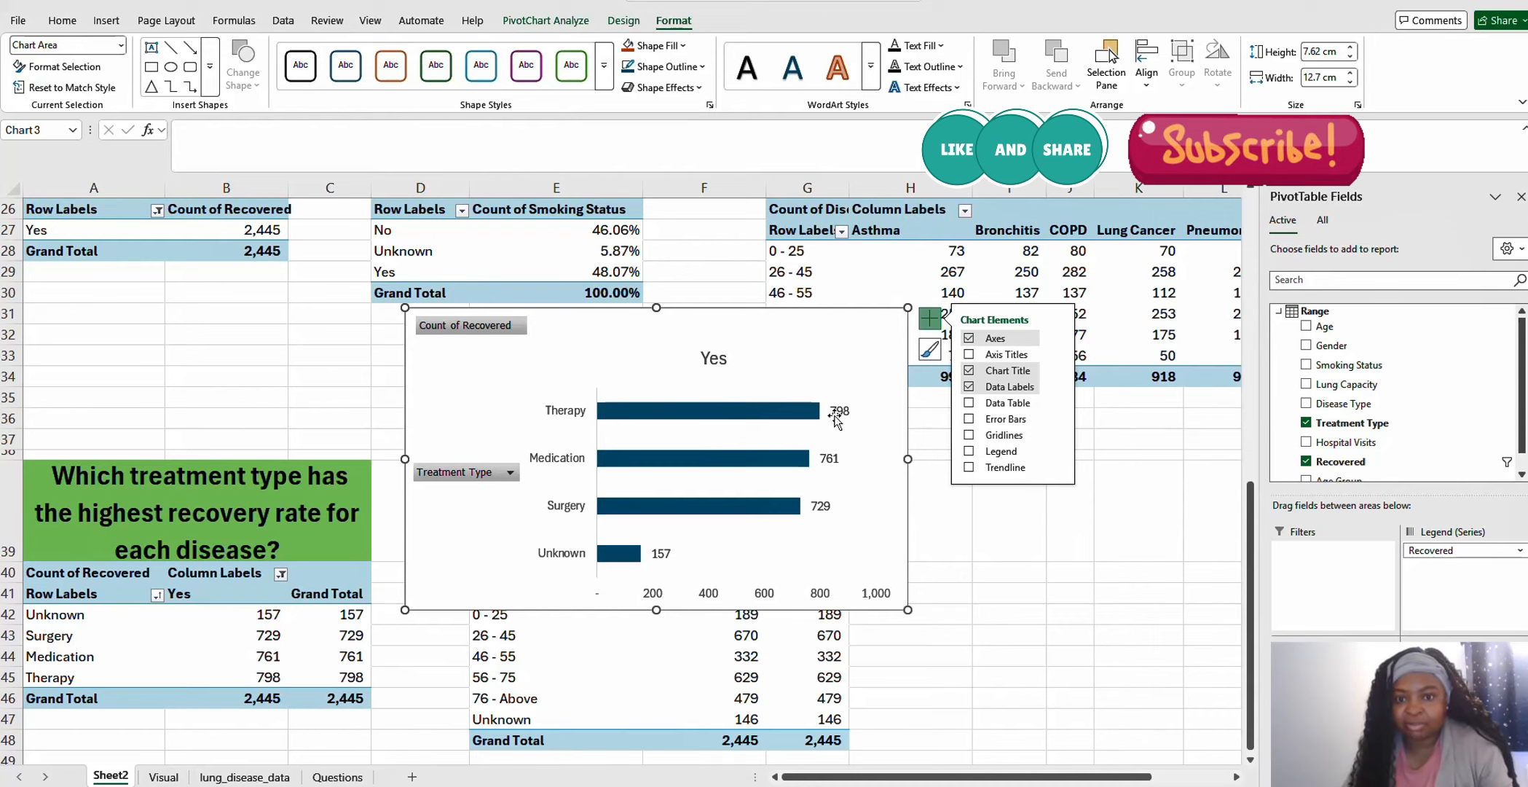
Hide the primary horizontal axis, chart title and all field buttons on the treatment type recovery bar chart
click(1058, 338)
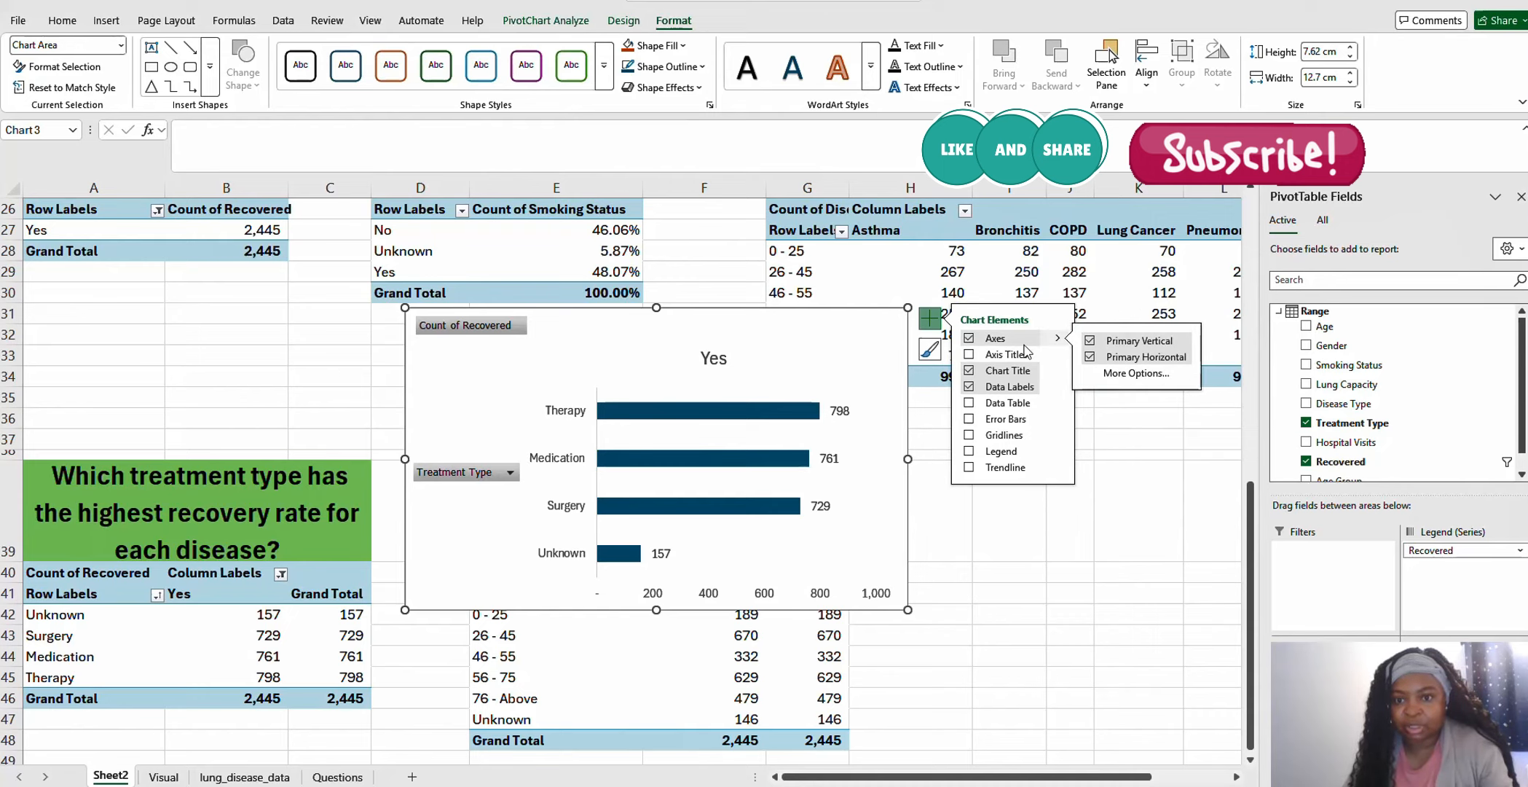
click(1091, 341)
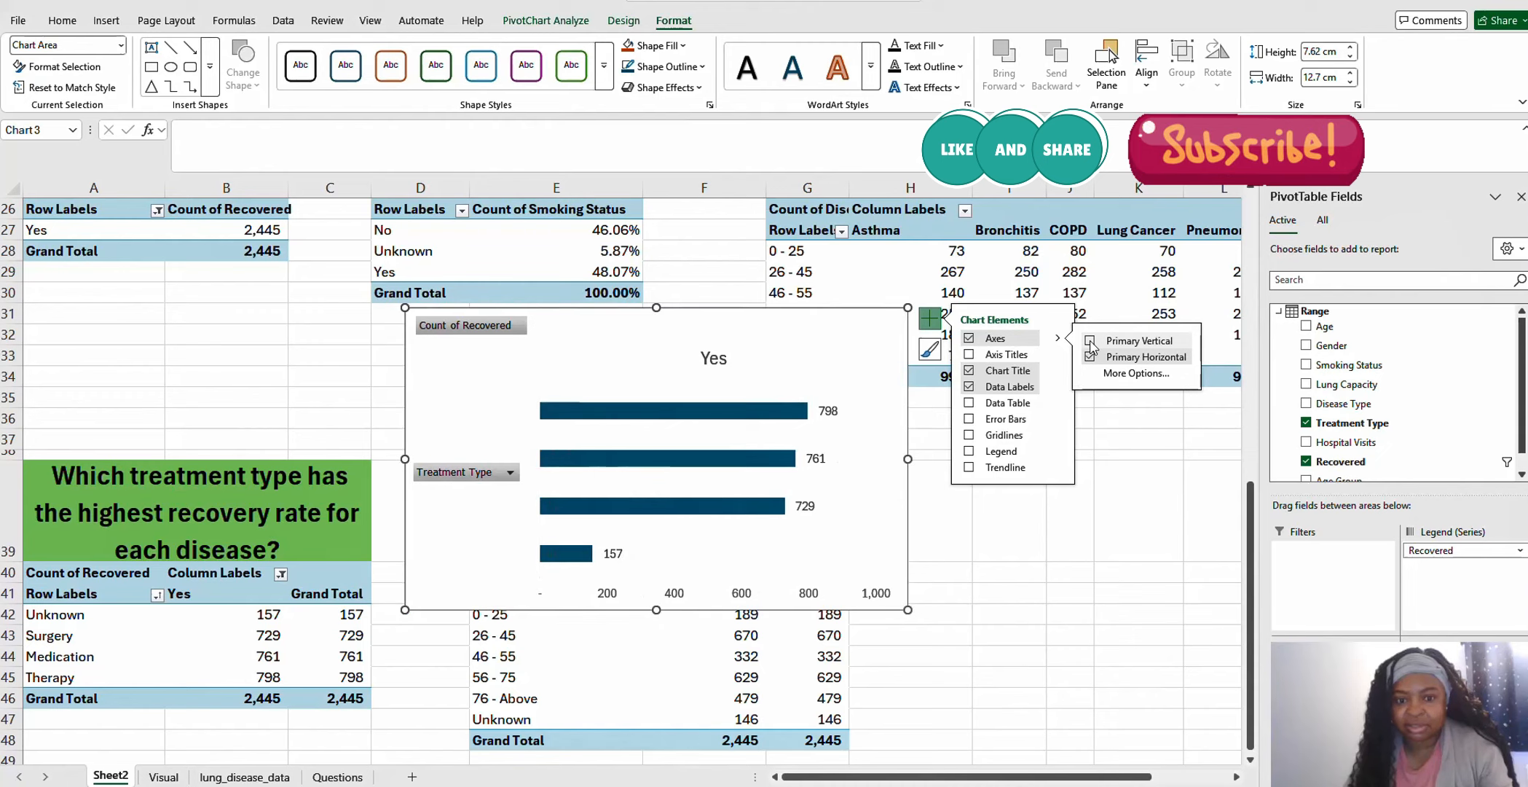
click(1090, 341)
click(1090, 357)
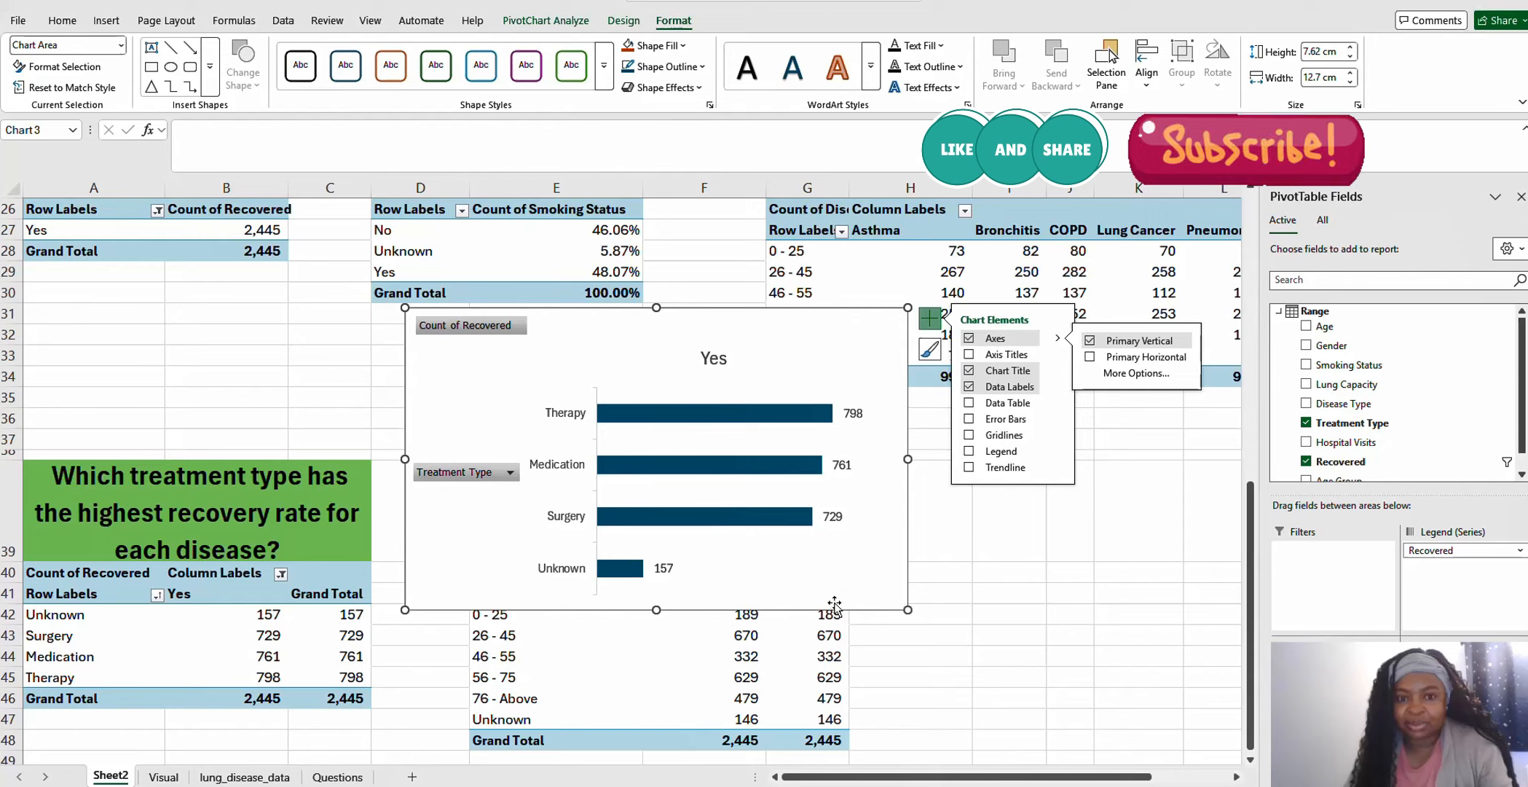
click(969, 371)
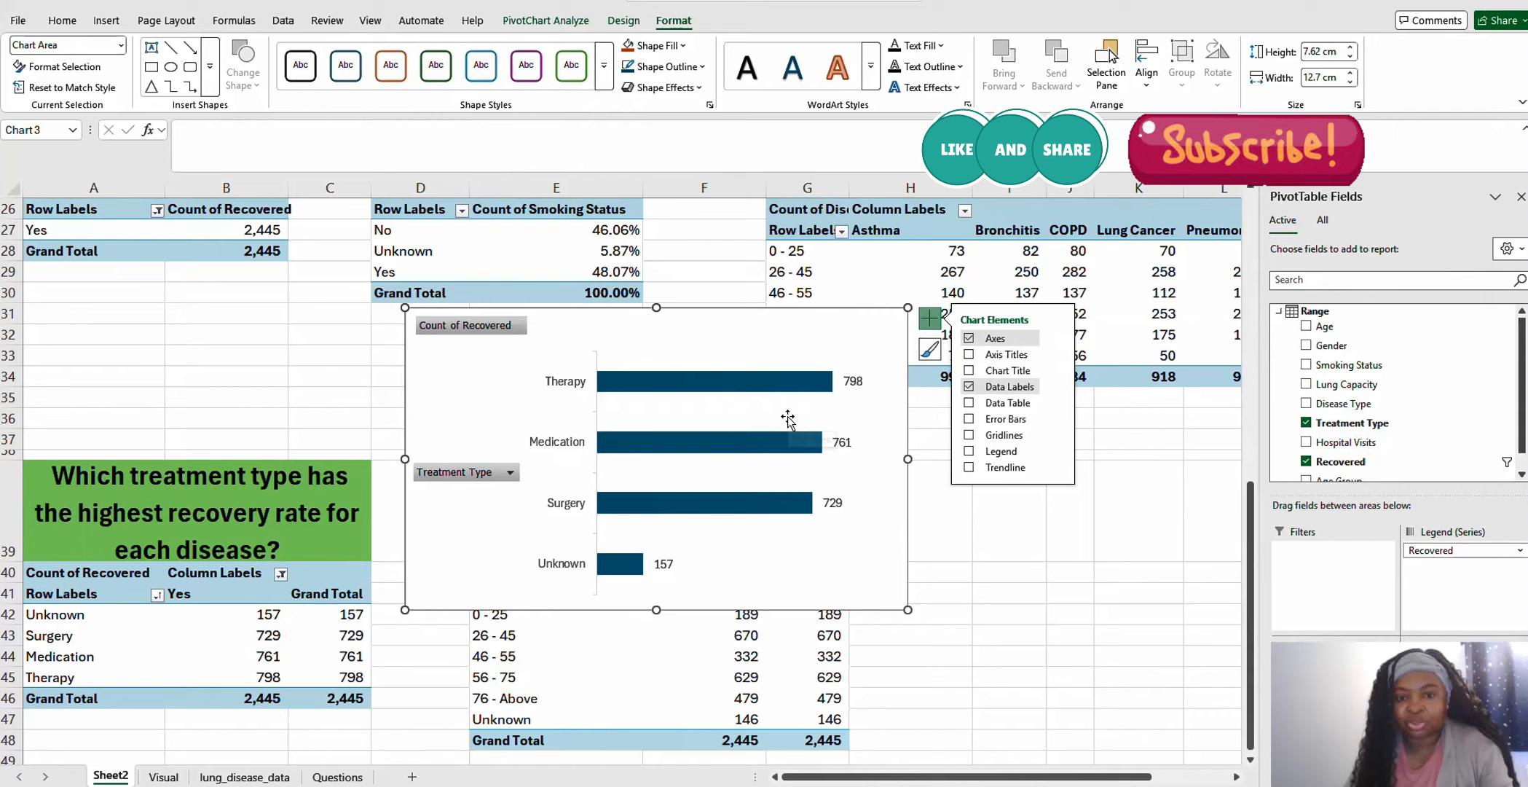
right_click(462, 331)
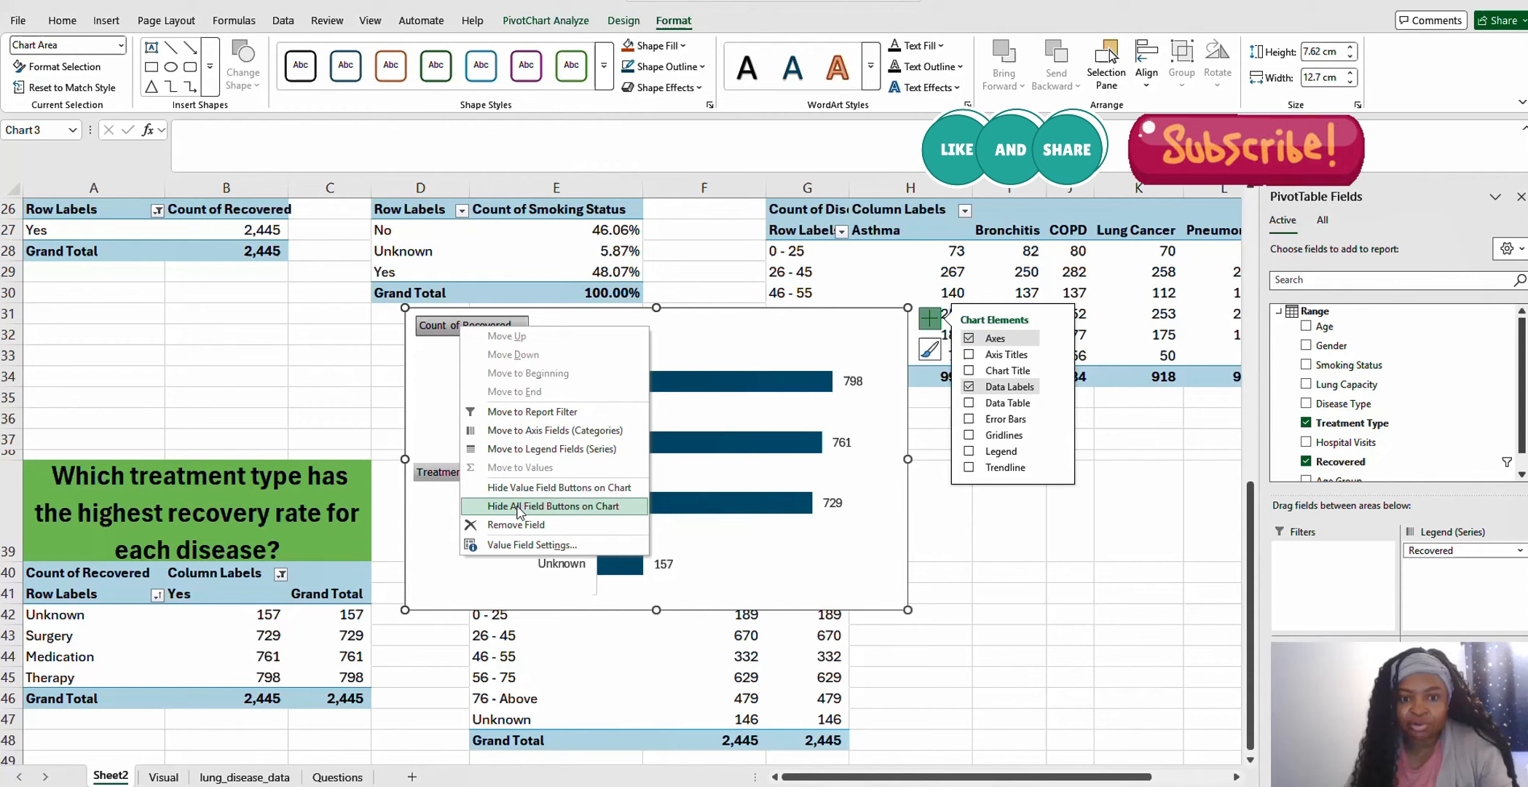
click(560, 512)
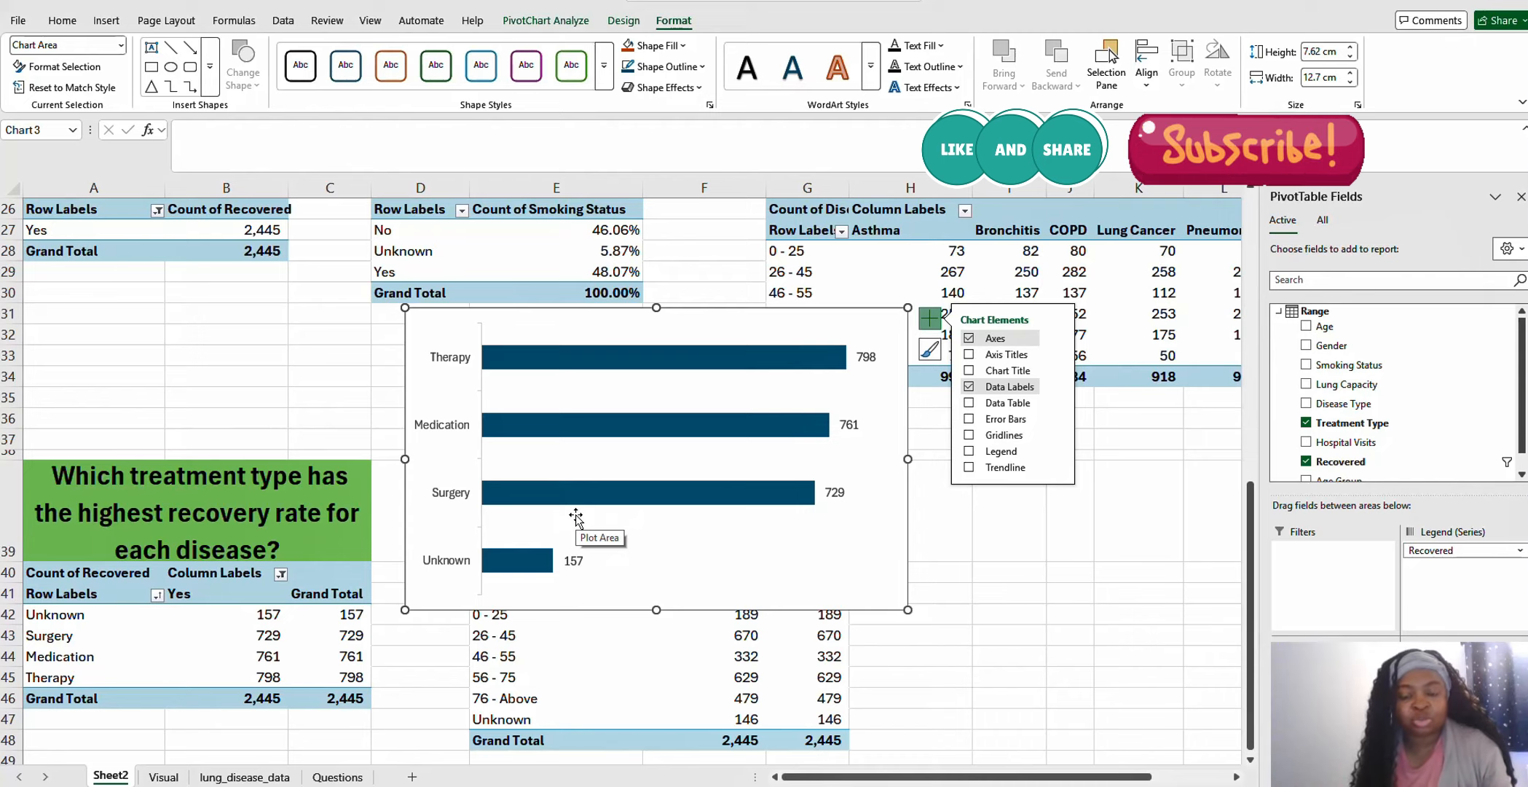
Move the treatment type recovery bar chart from Sheet2 to the Visual worksheet and return to Sheet2
right_click(865, 334)
right_click(823, 317)
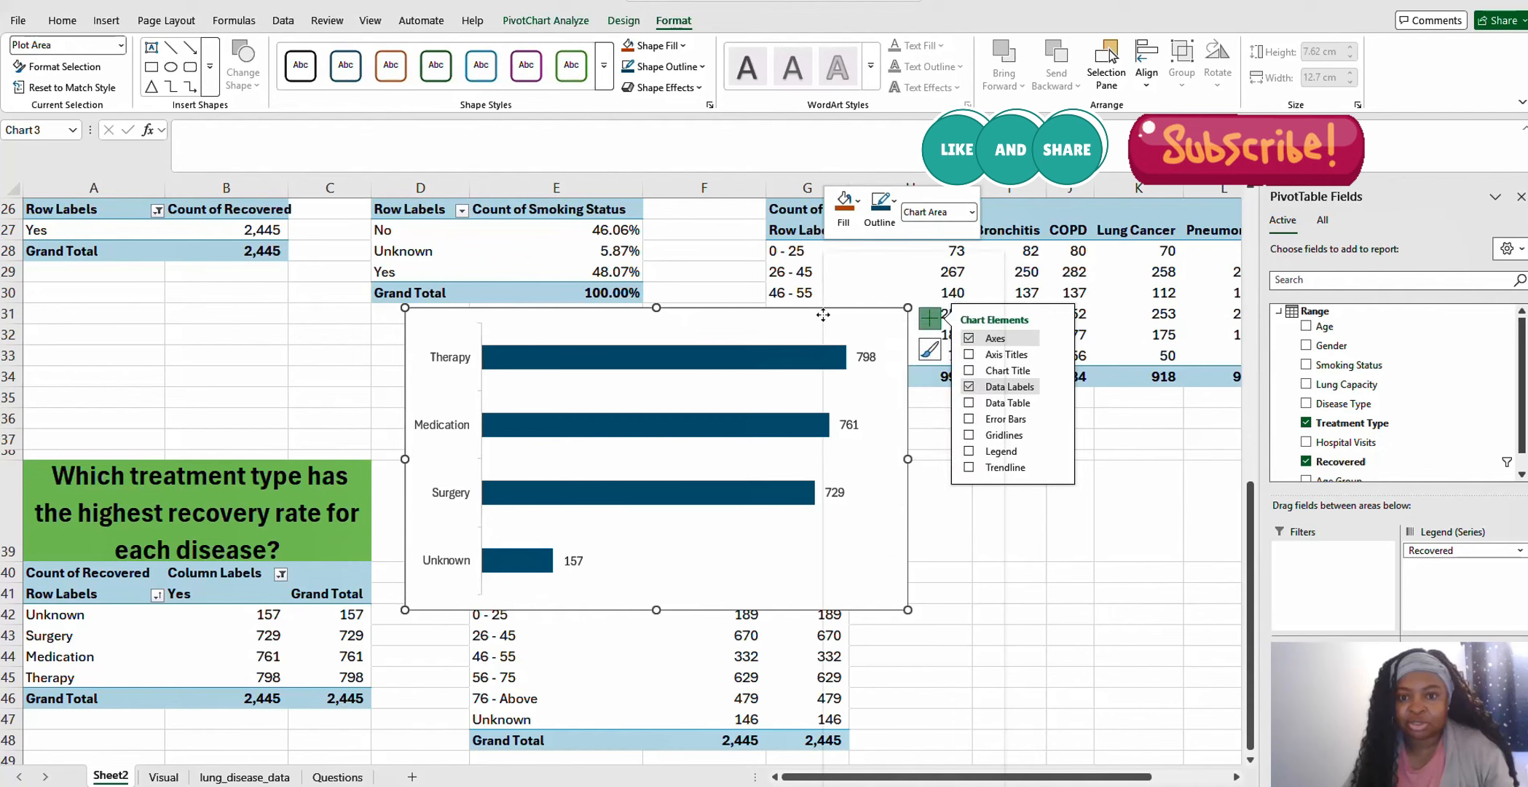
click(864, 317)
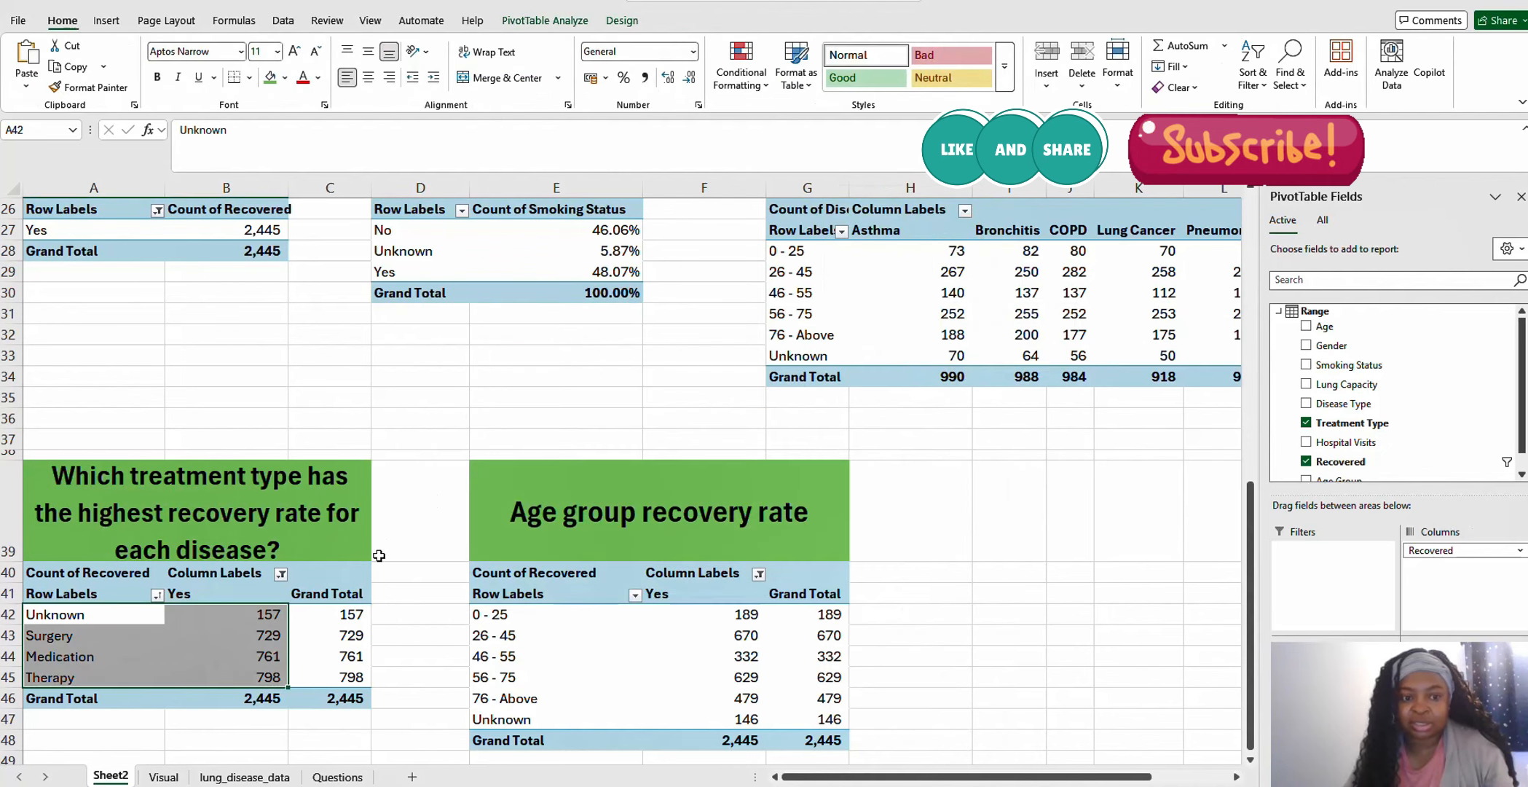
click(163, 777)
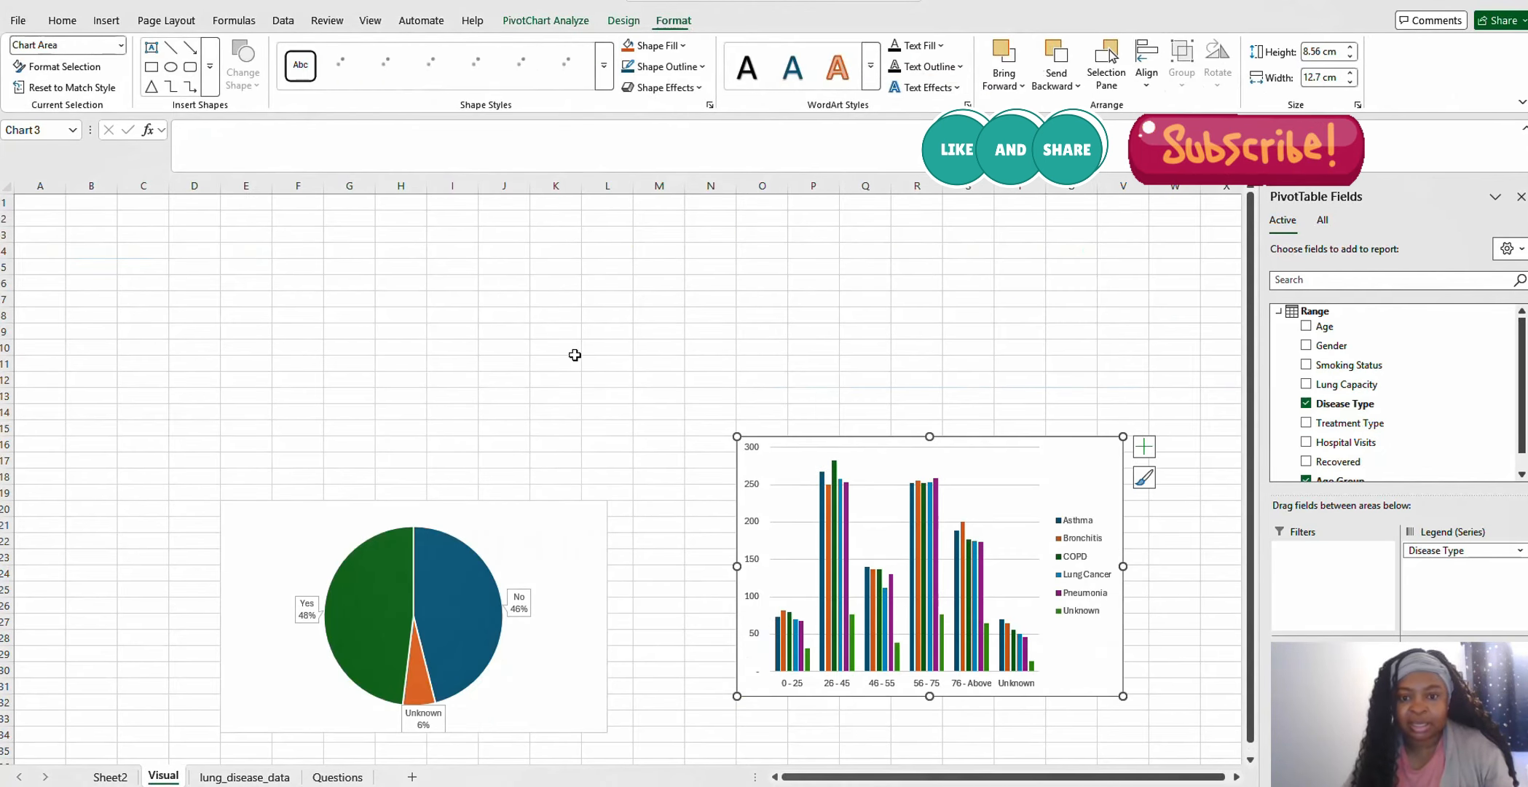
right_click(497, 346)
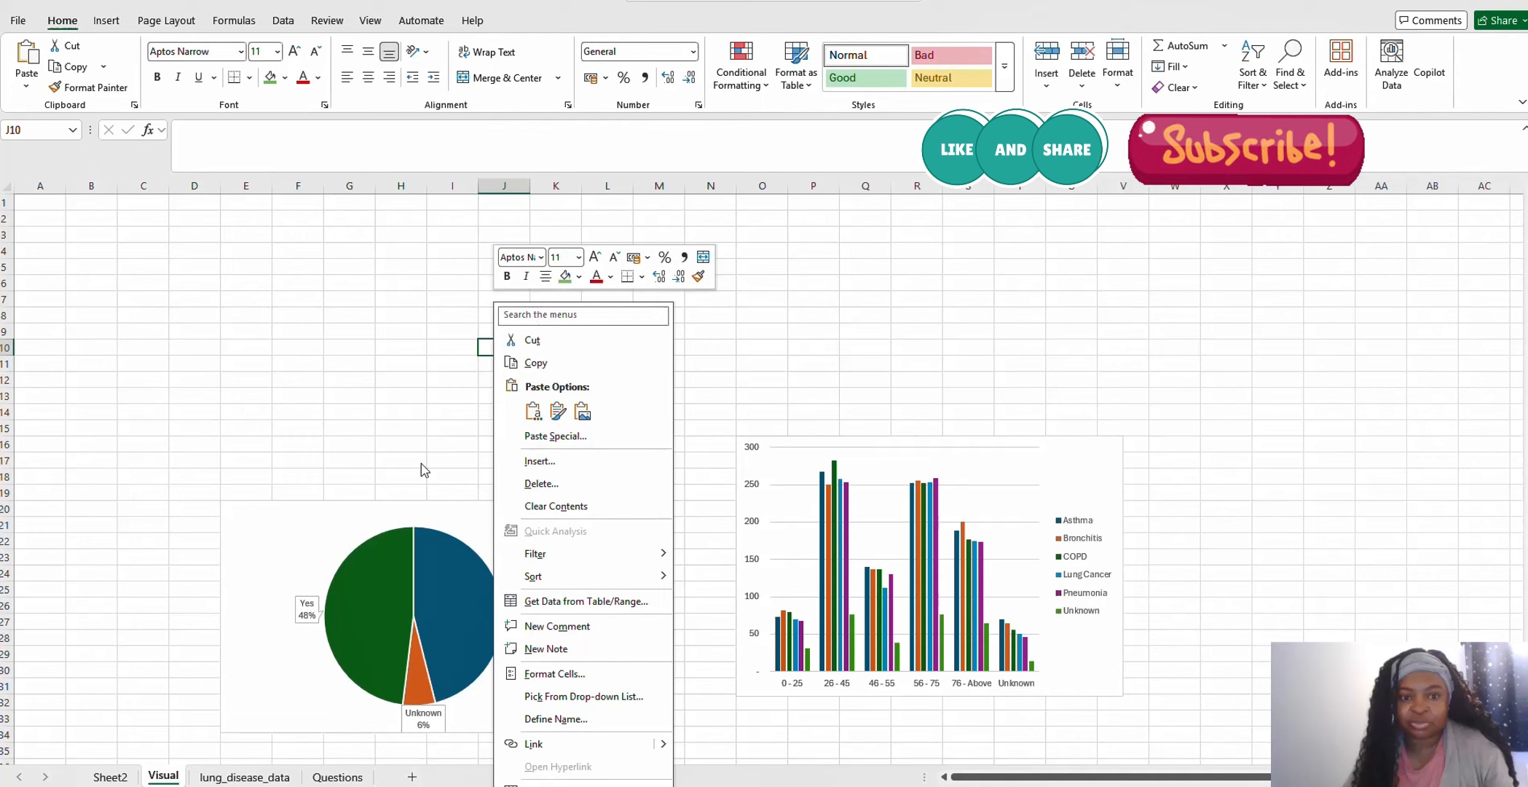
click(532, 412)
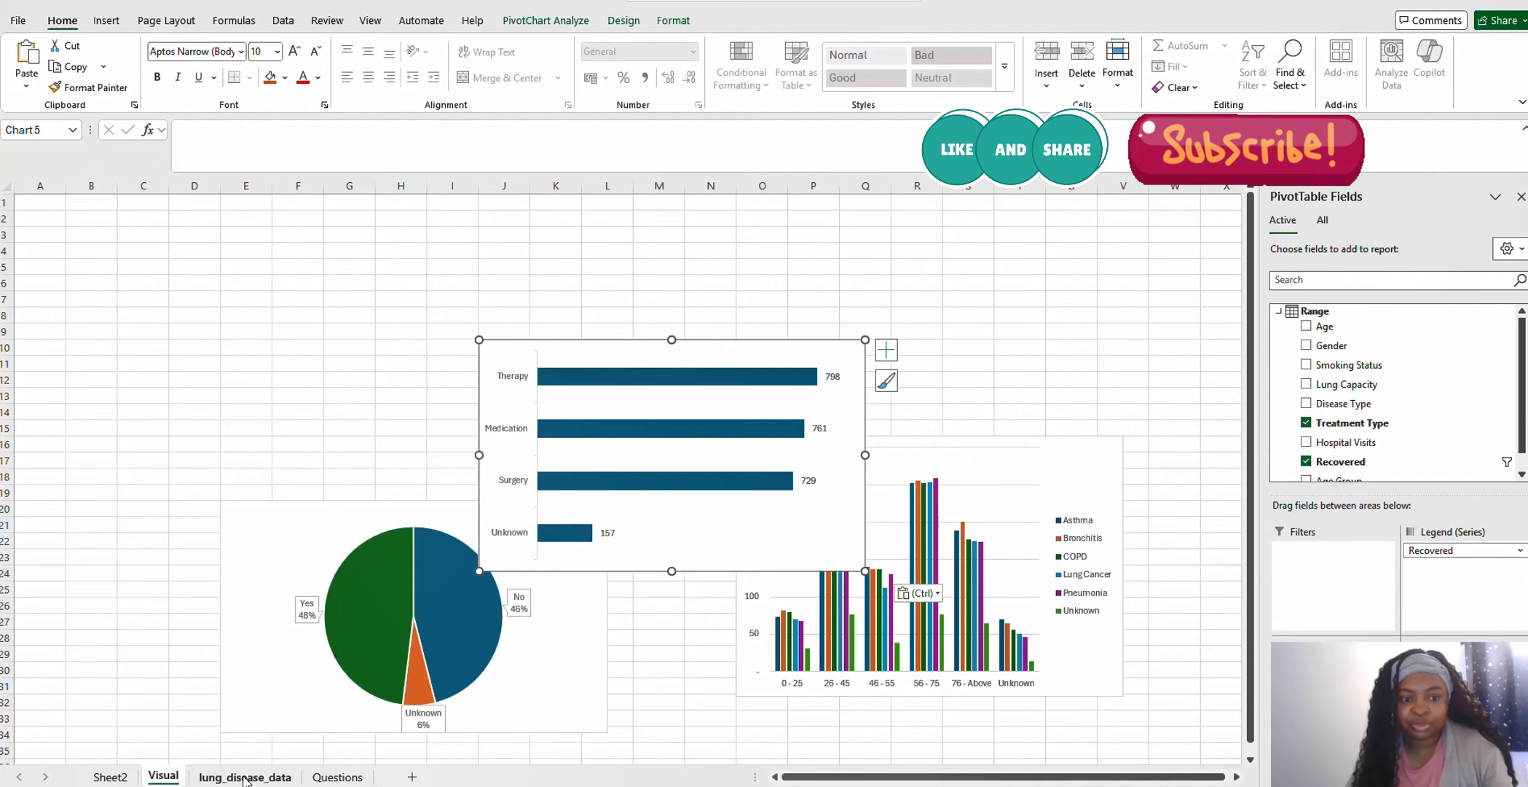
click(110, 776)
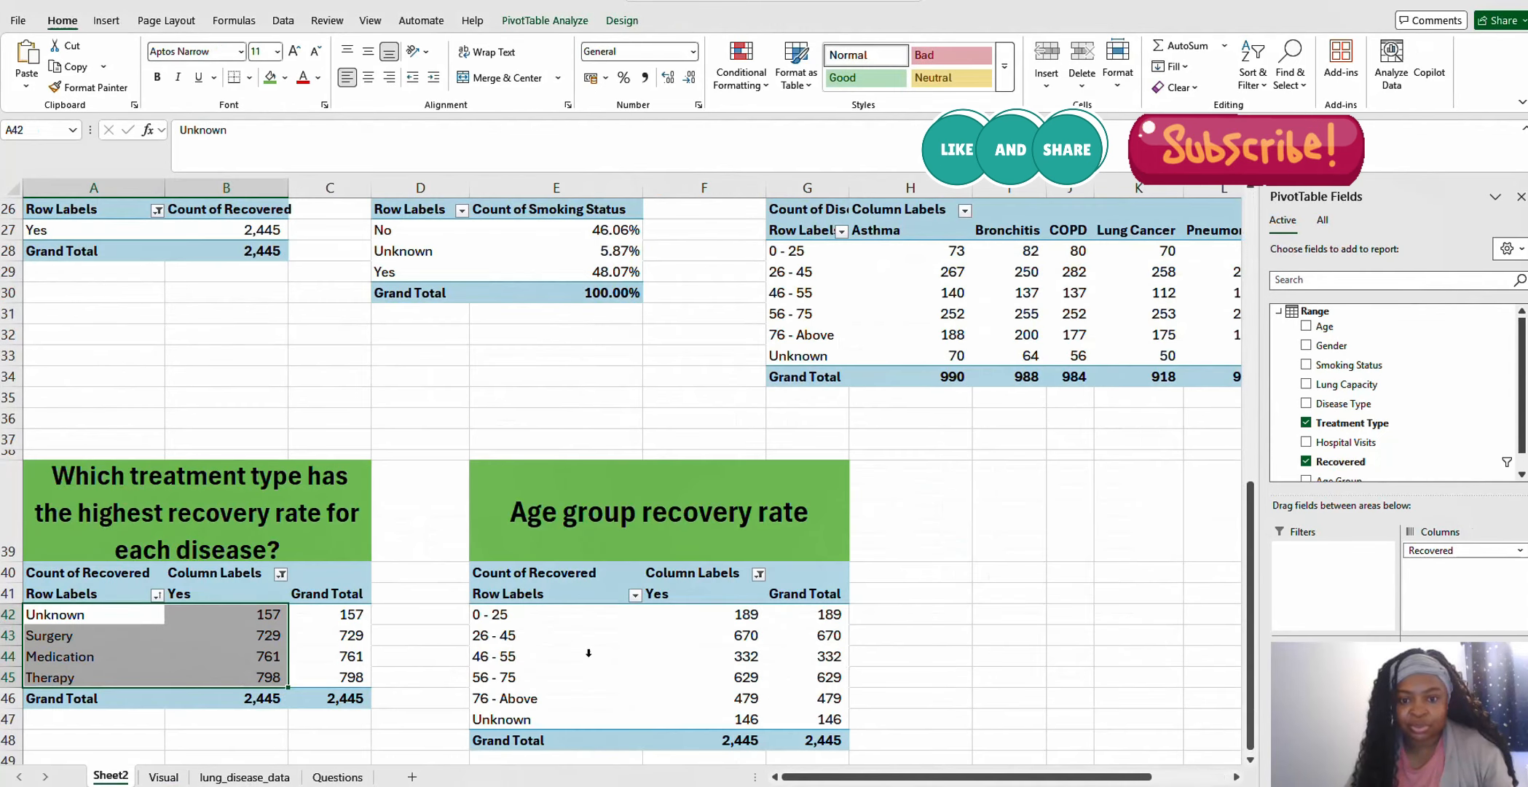
click(673, 635)
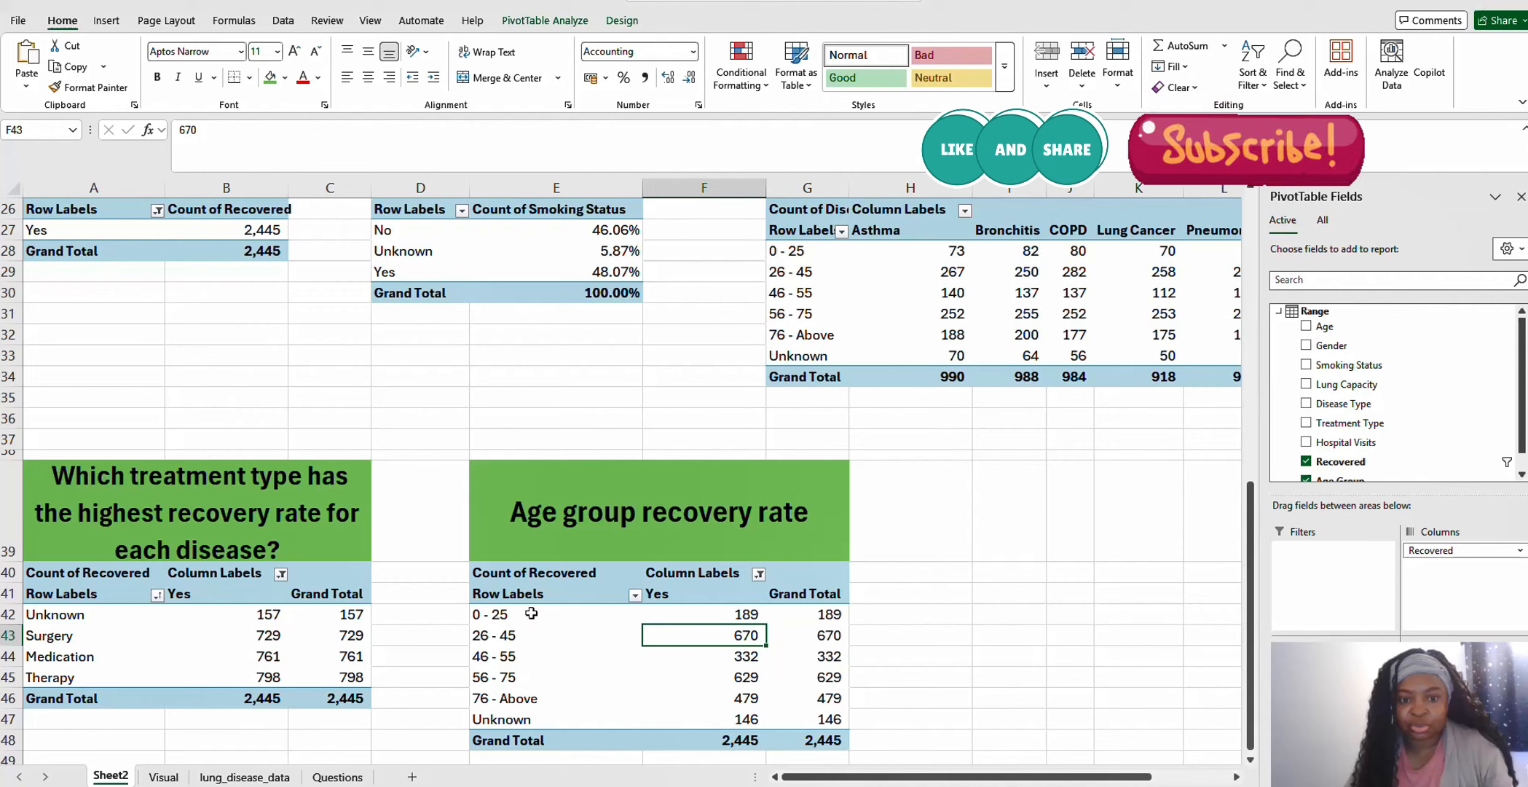
drag(532, 613, 718, 718)
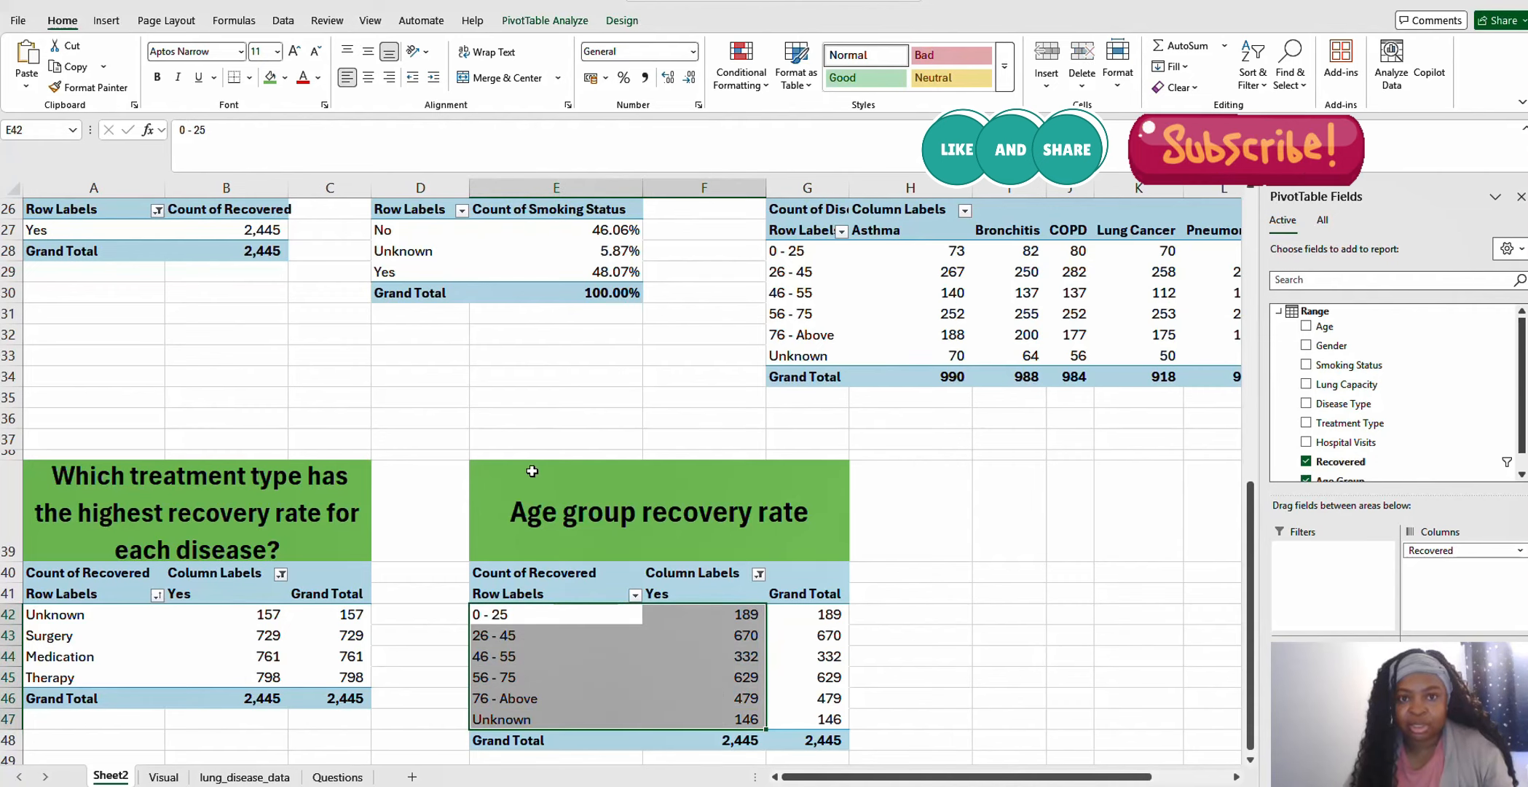
click(545, 20)
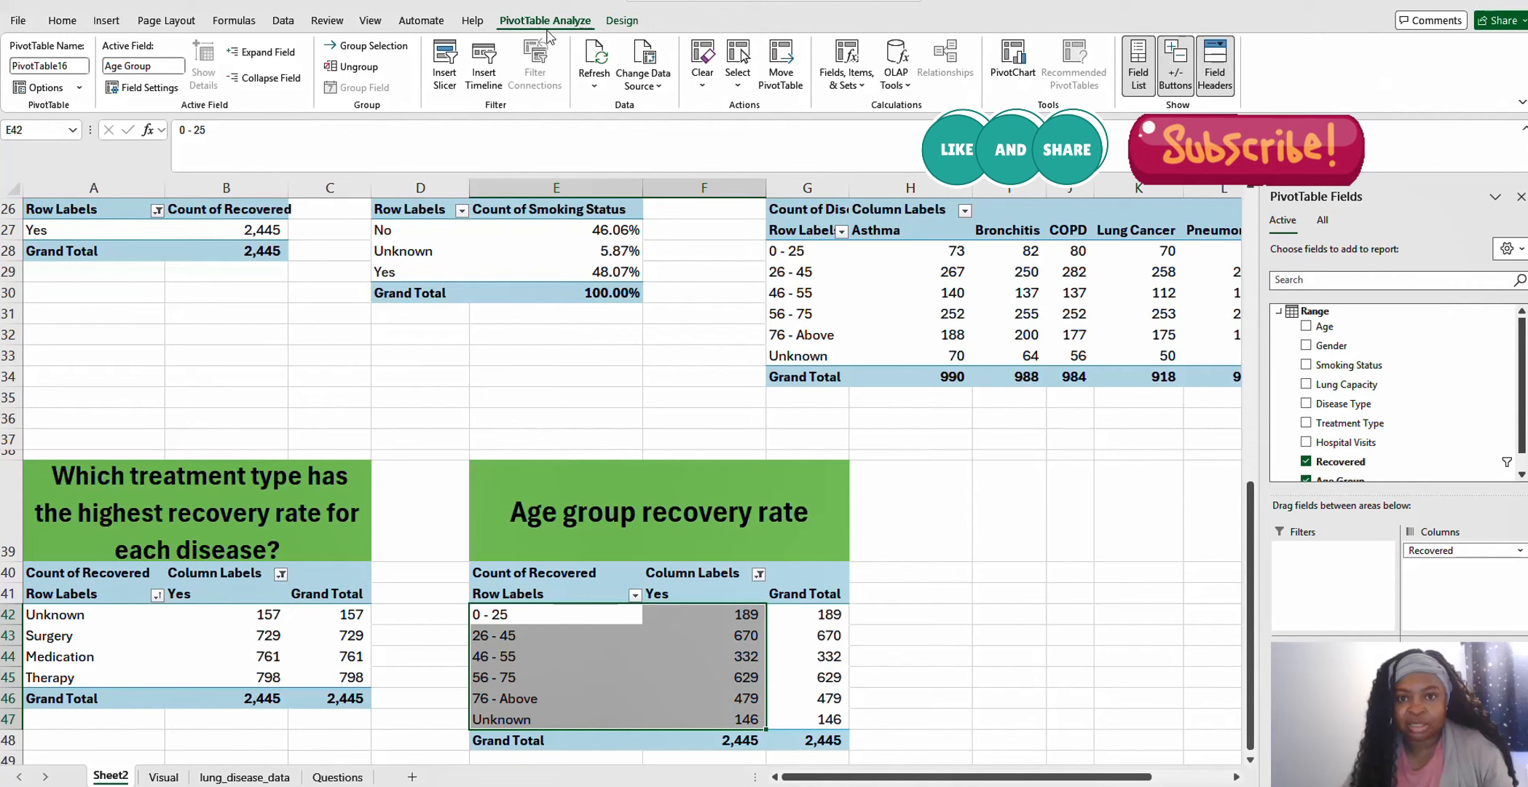
click(1020, 64)
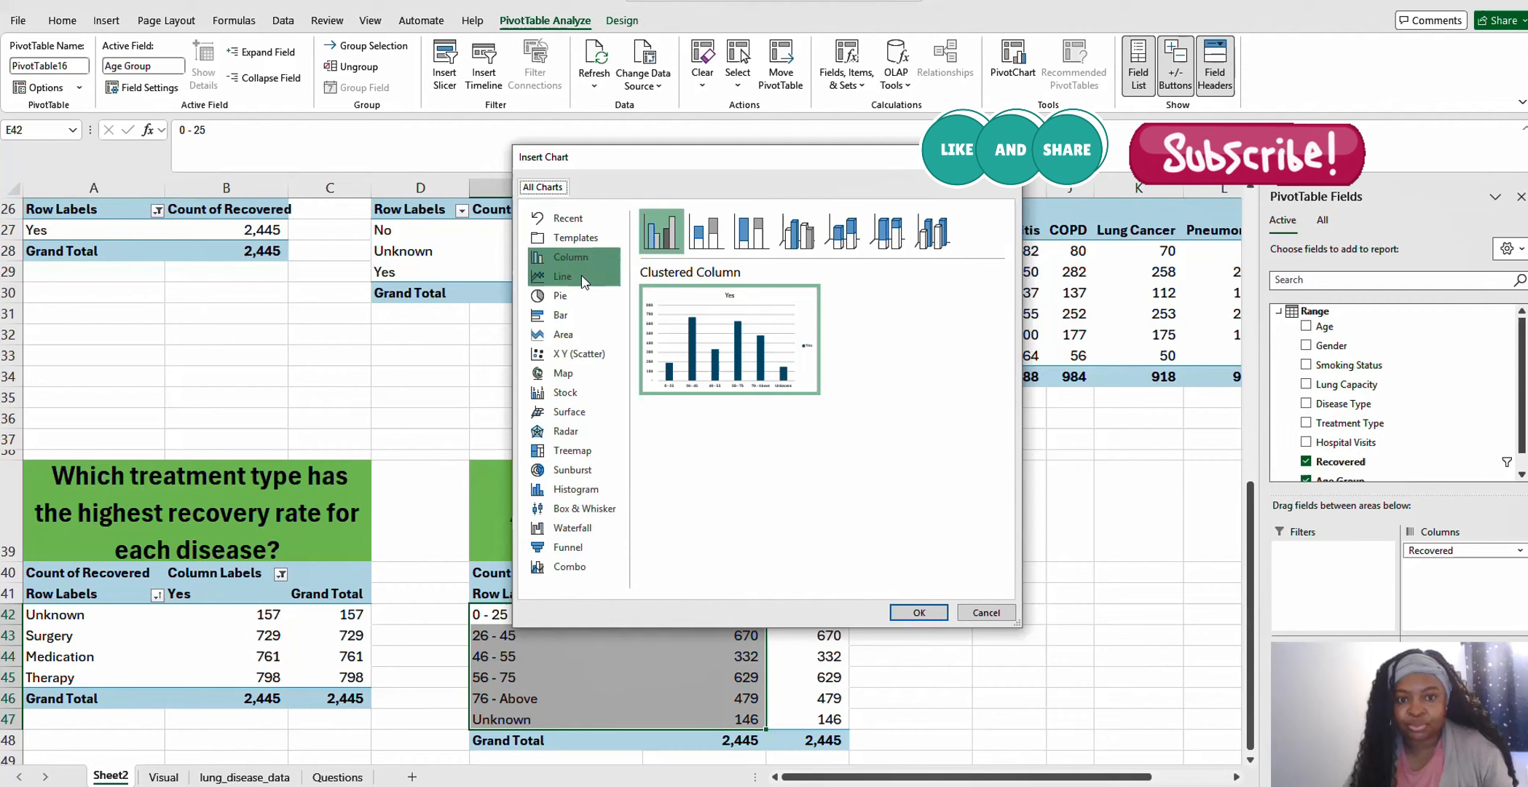
click(571, 318)
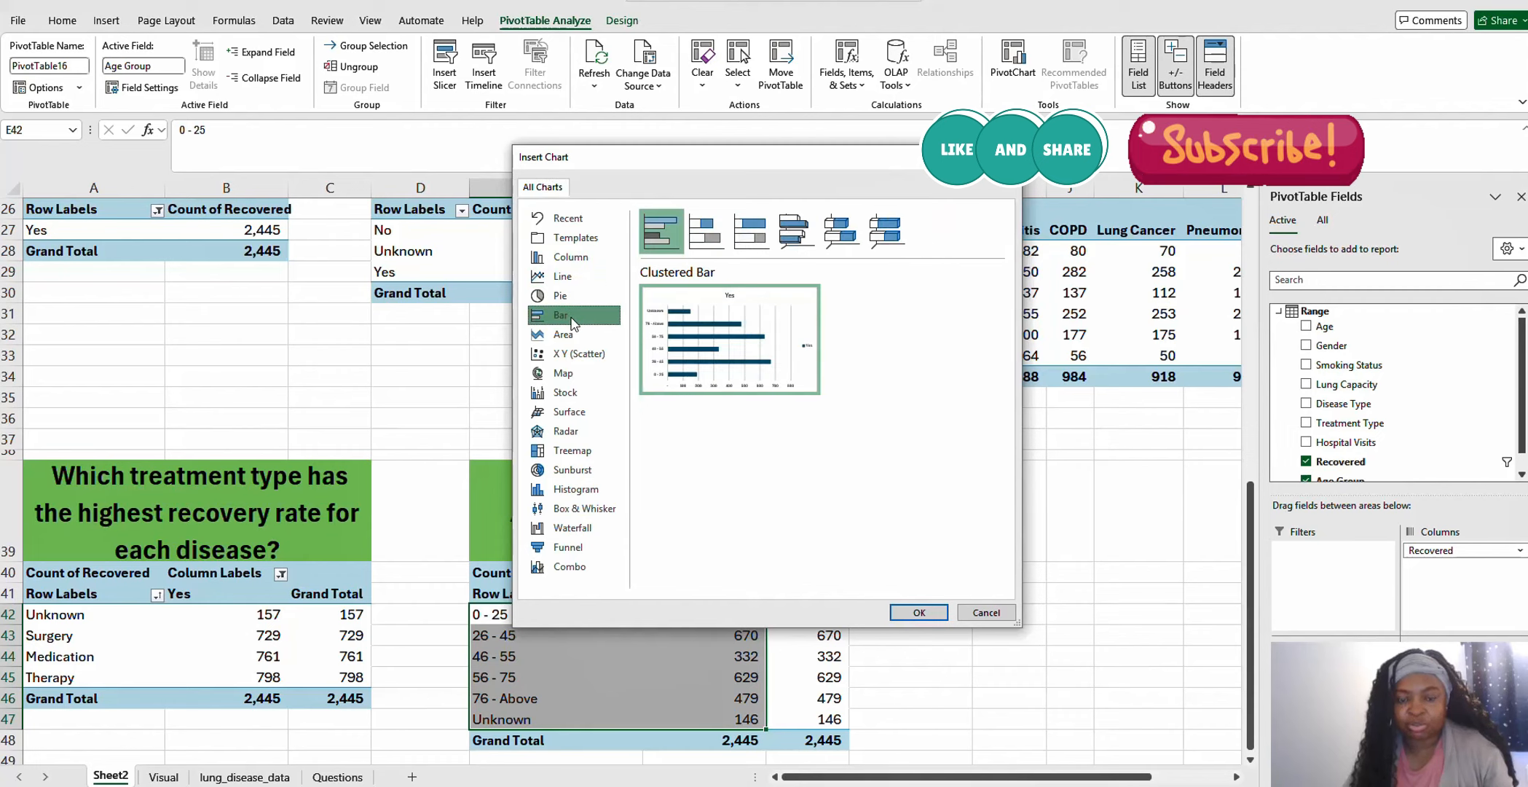
mouse_move(768, 346)
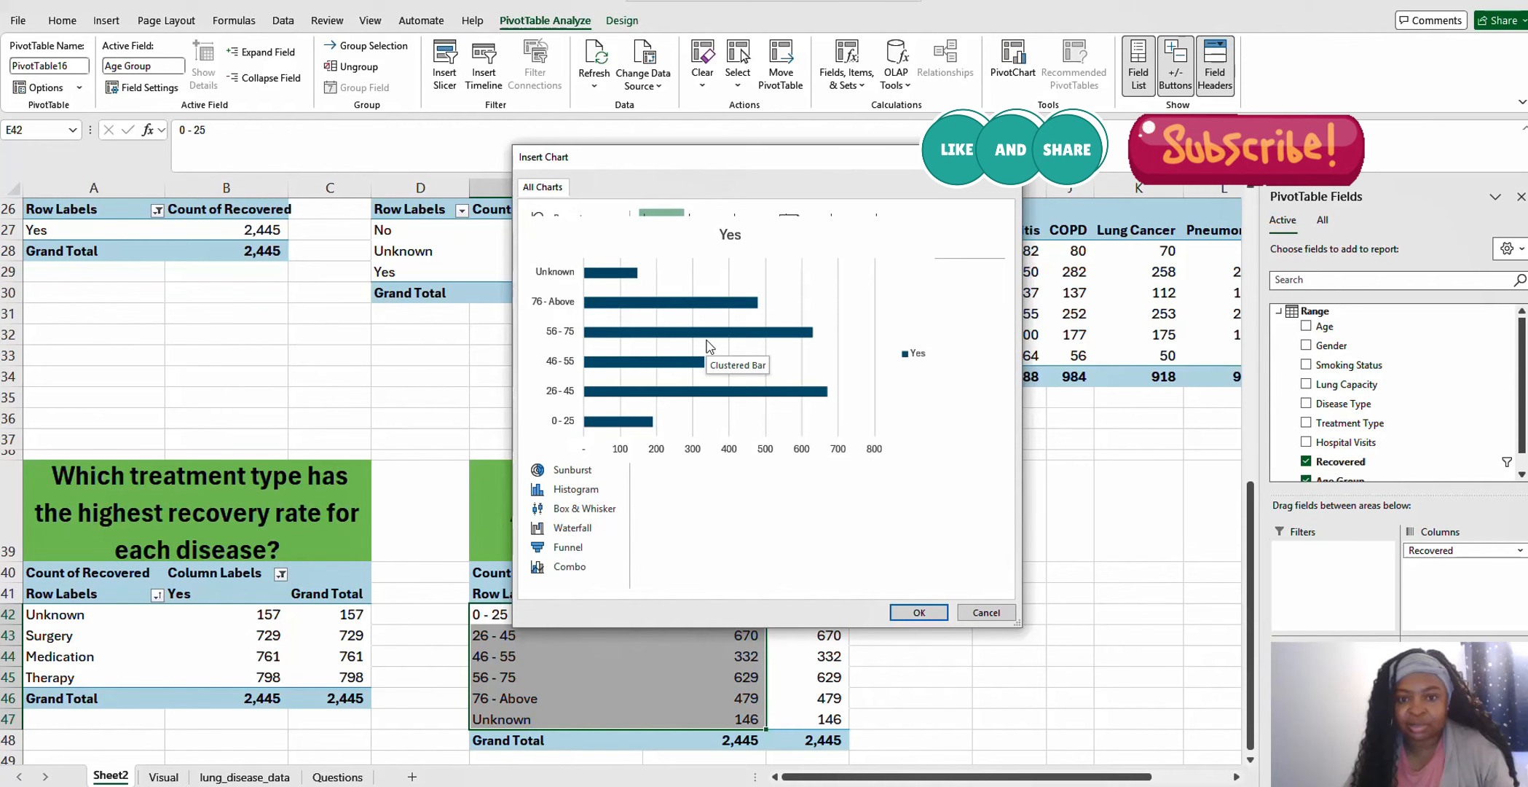
click(980, 616)
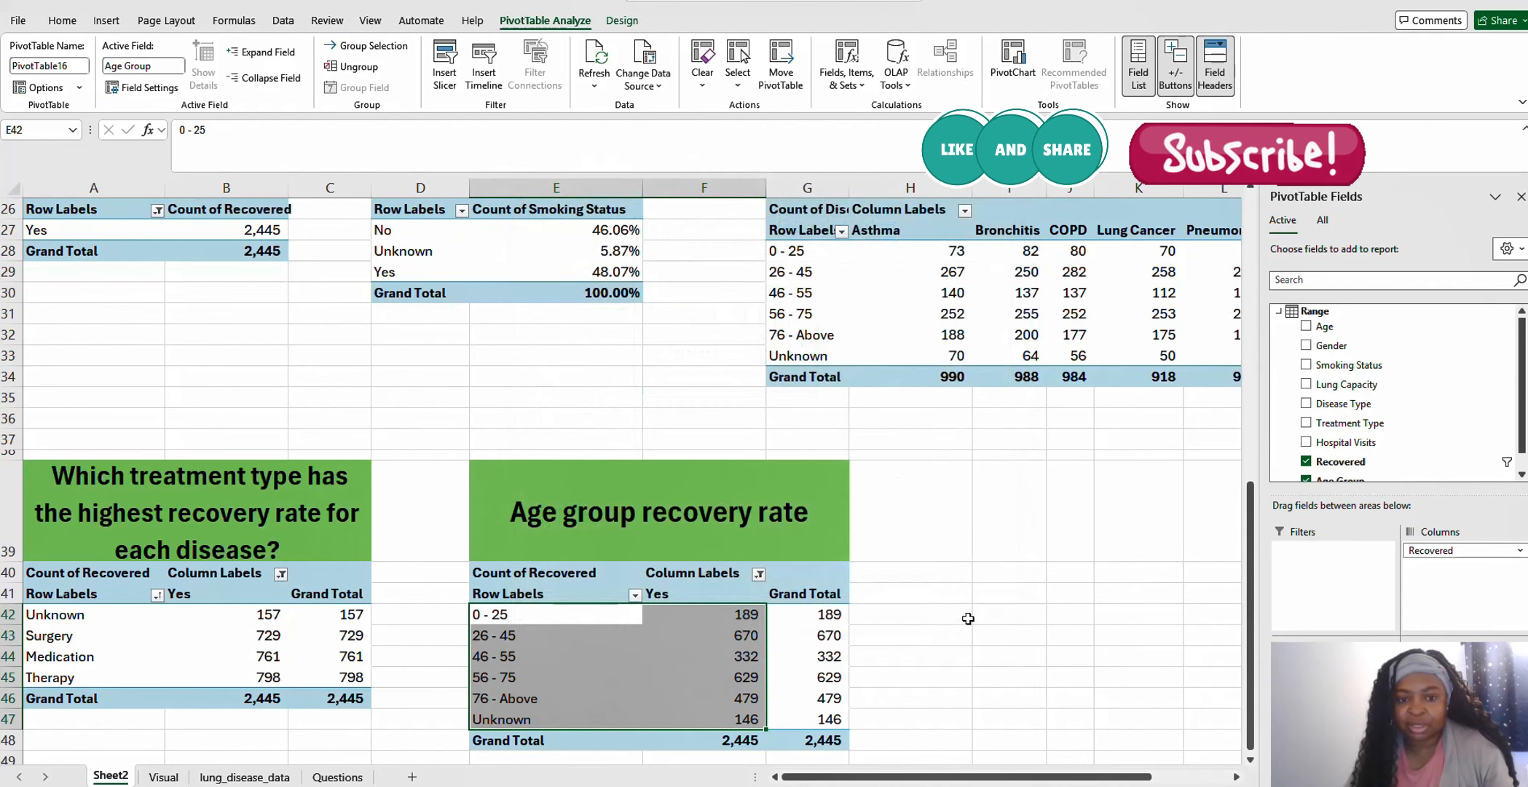
click(896, 598)
Sort the age group recovery pivot table's row labels in ascending order by Count of Recovered
click(512, 594)
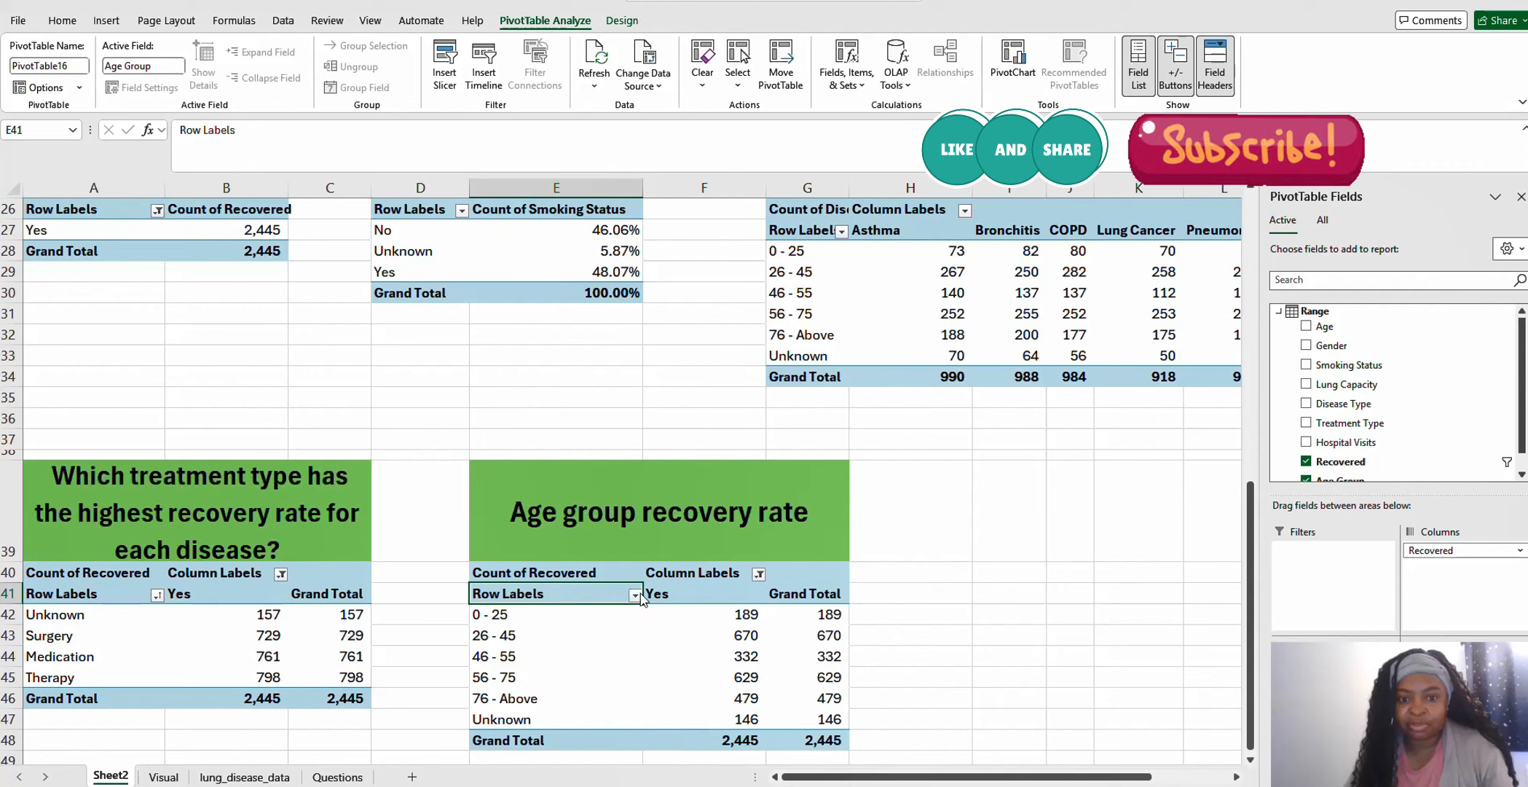
click(639, 597)
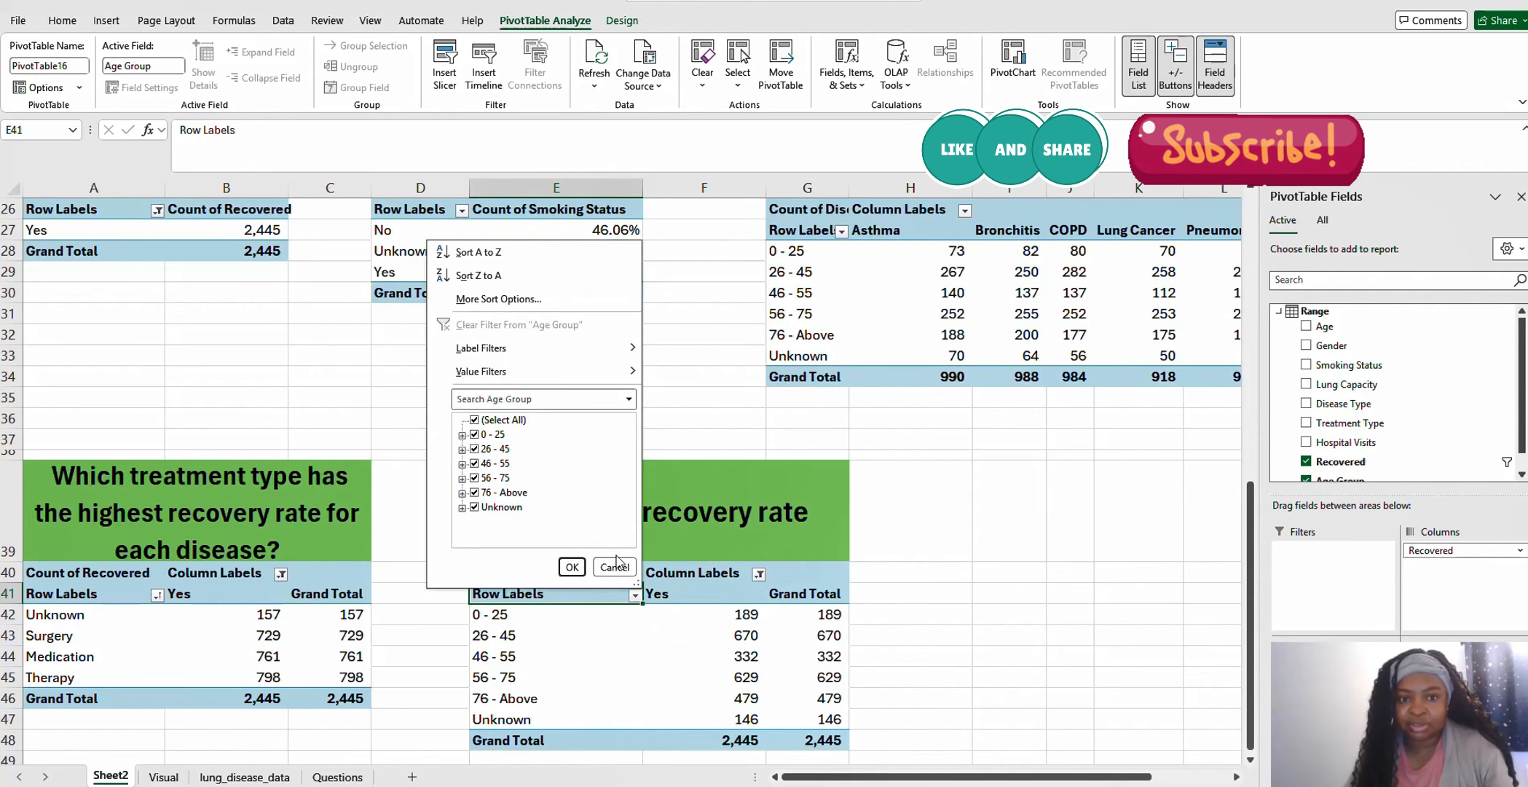
click(496, 298)
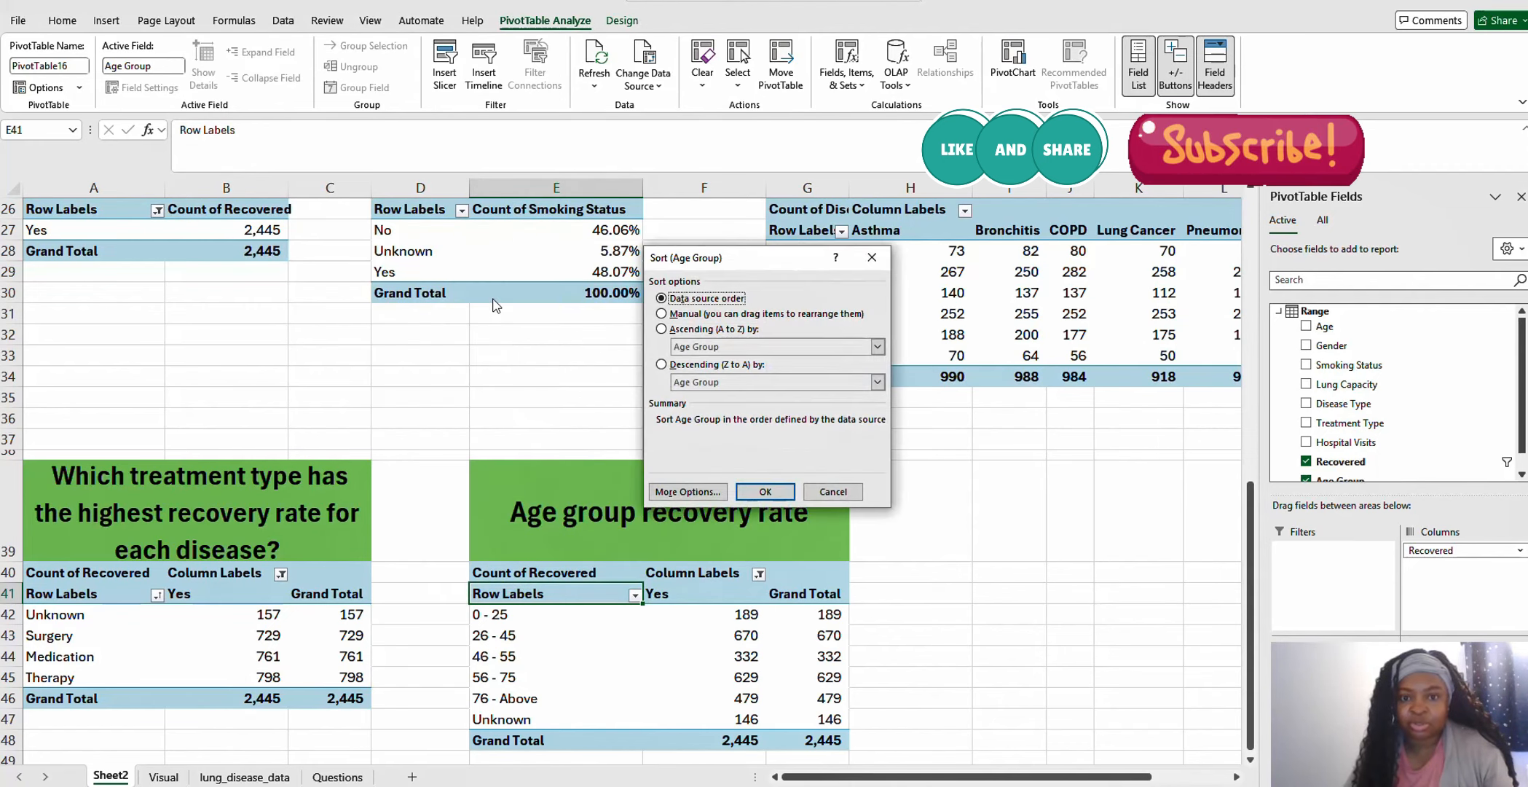
click(661, 328)
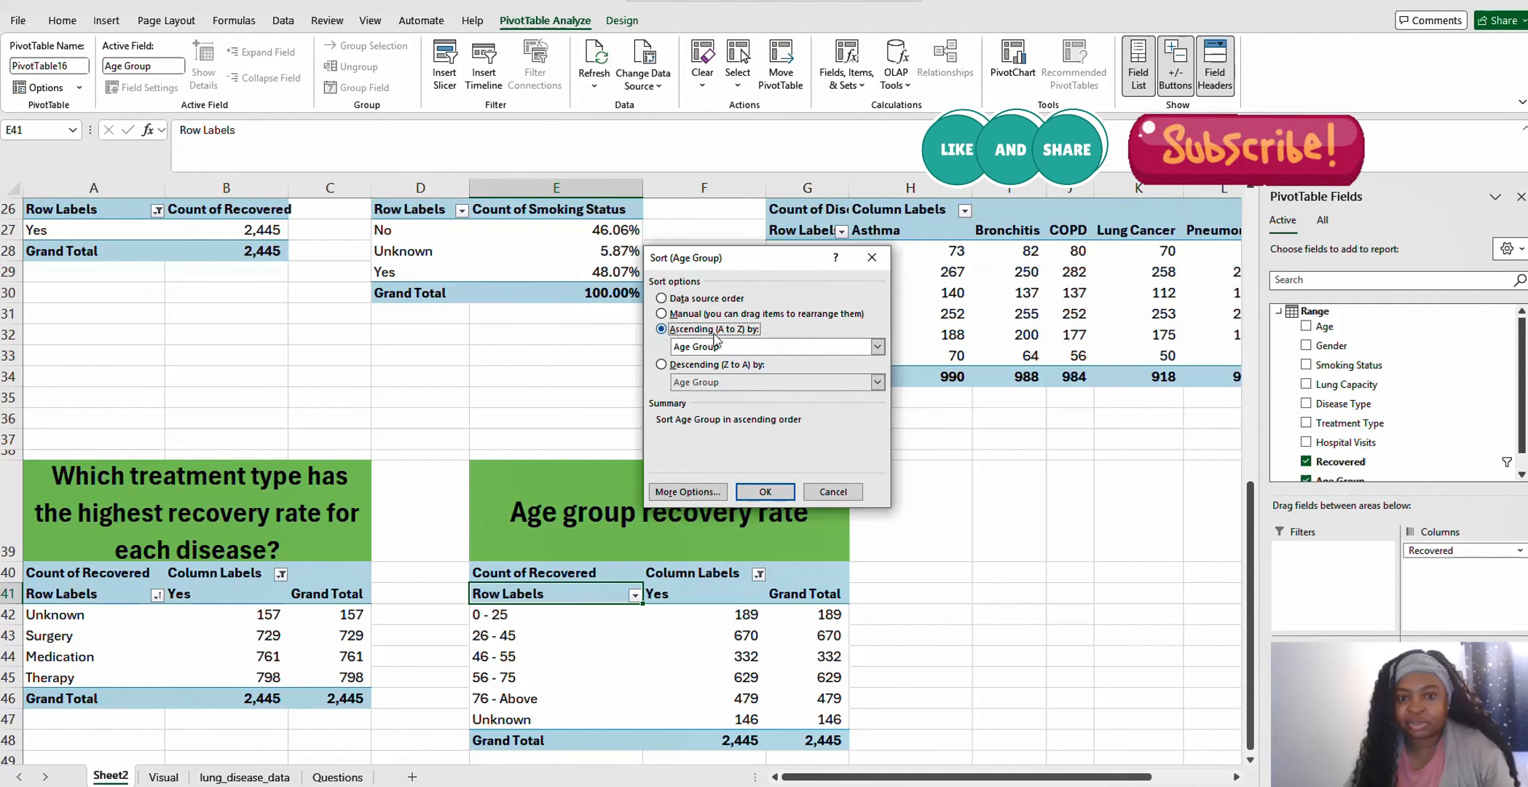
click(878, 347)
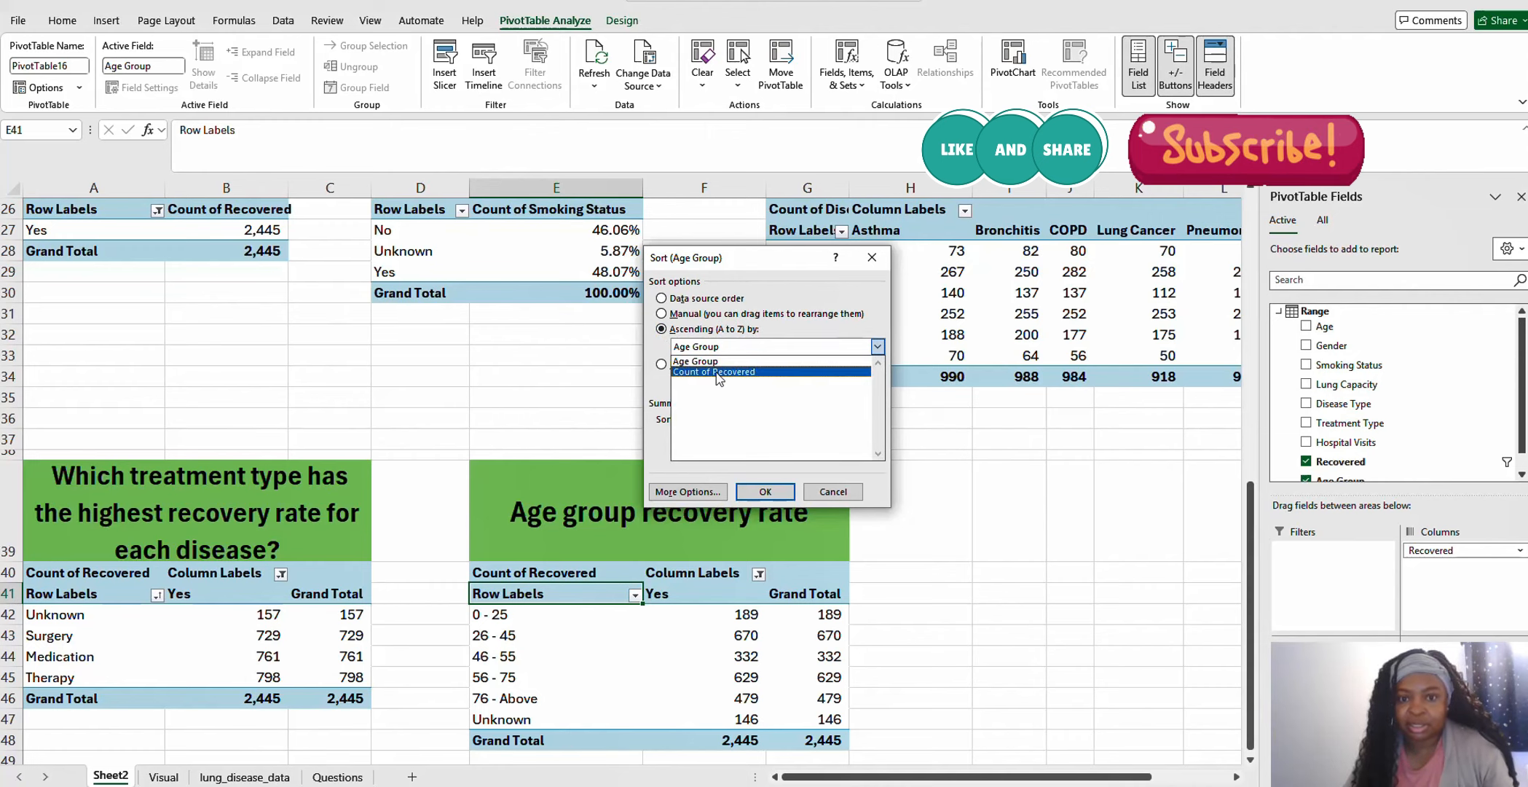
click(738, 373)
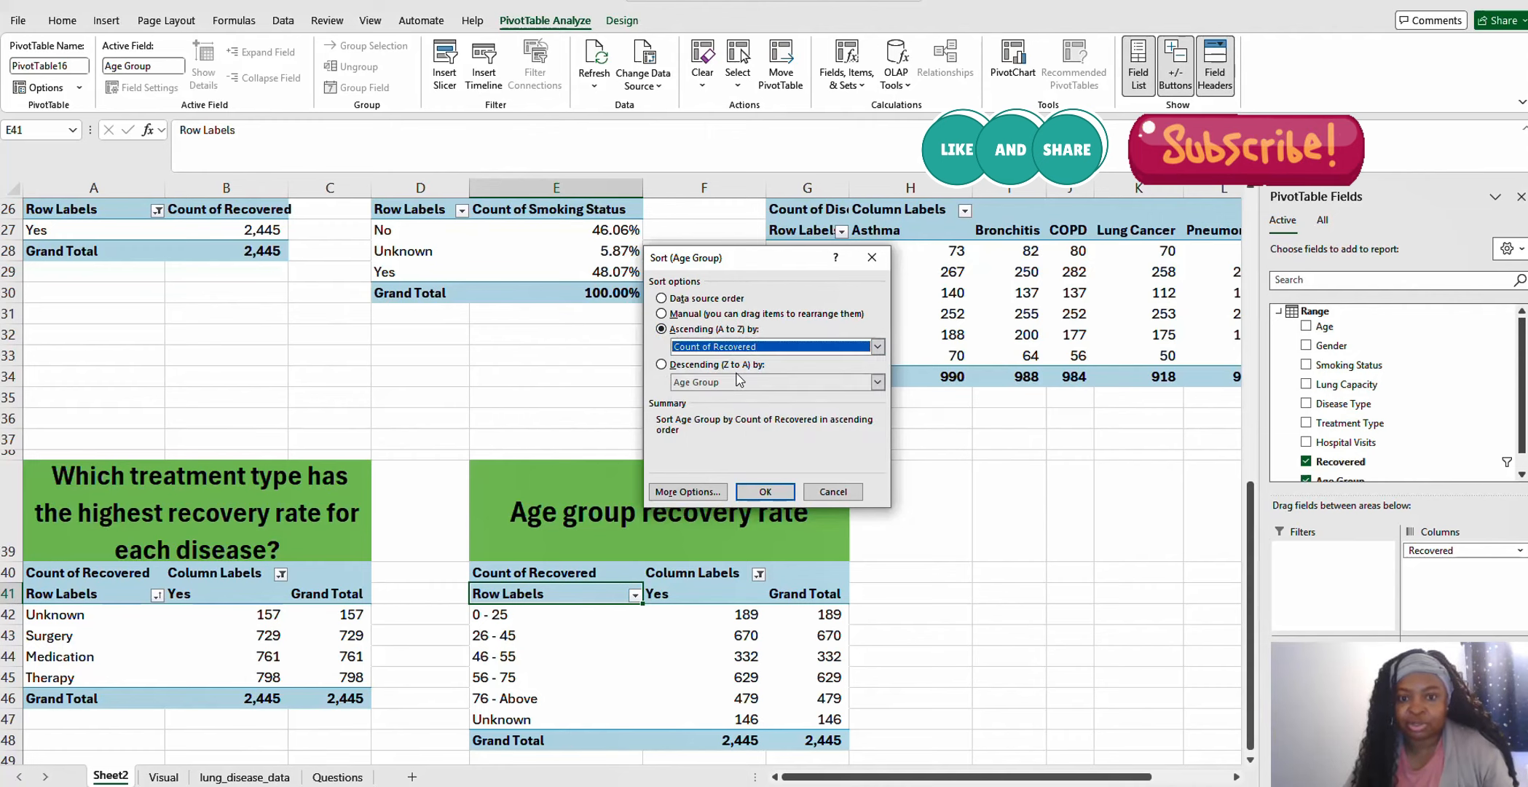
click(782, 493)
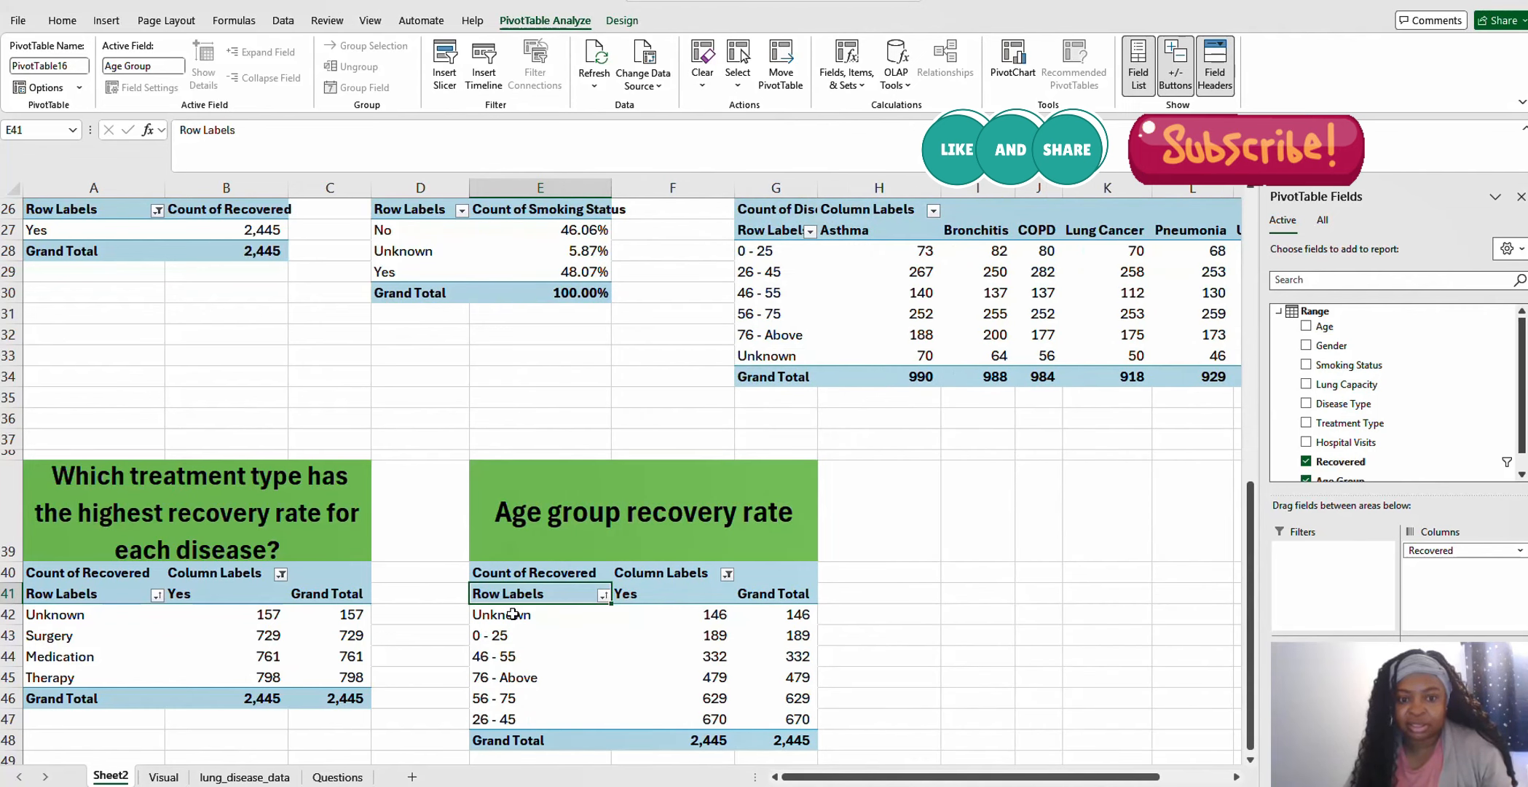
Insert a Clustered Bar PivotChart from the sorted age group recovery pivot table
drag(520, 614, 647, 714)
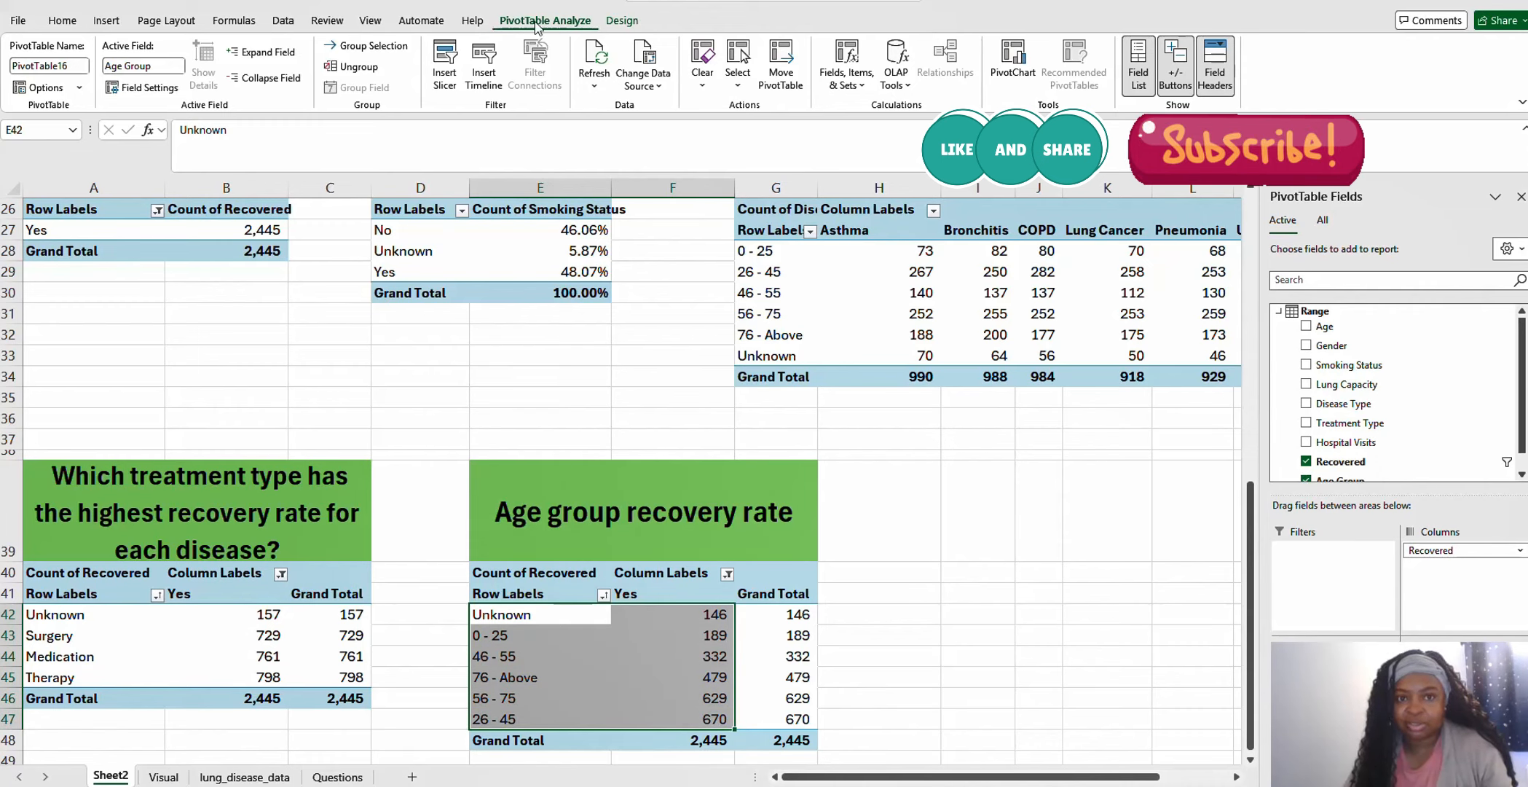
click(1014, 58)
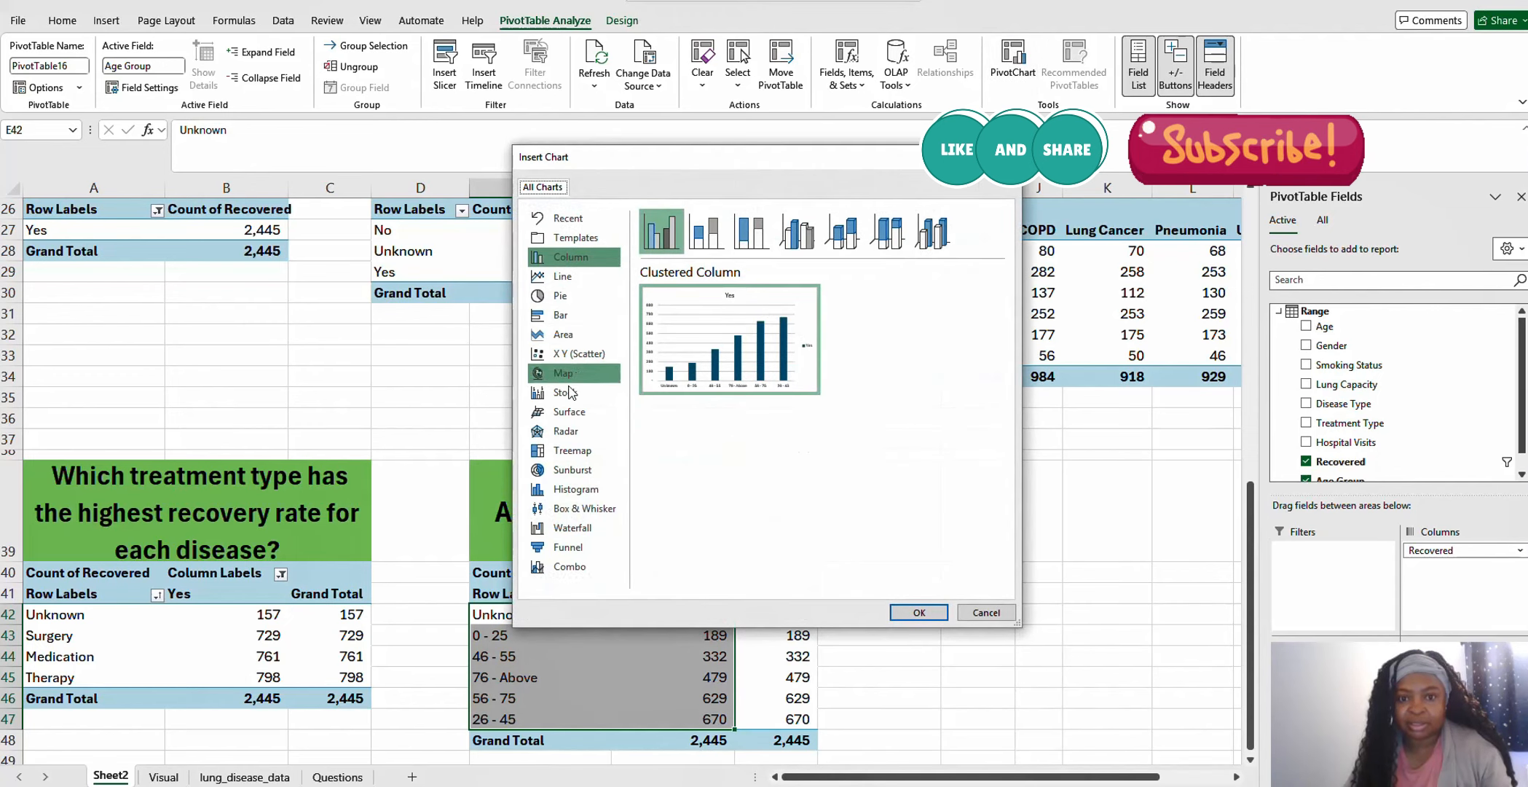
click(573, 318)
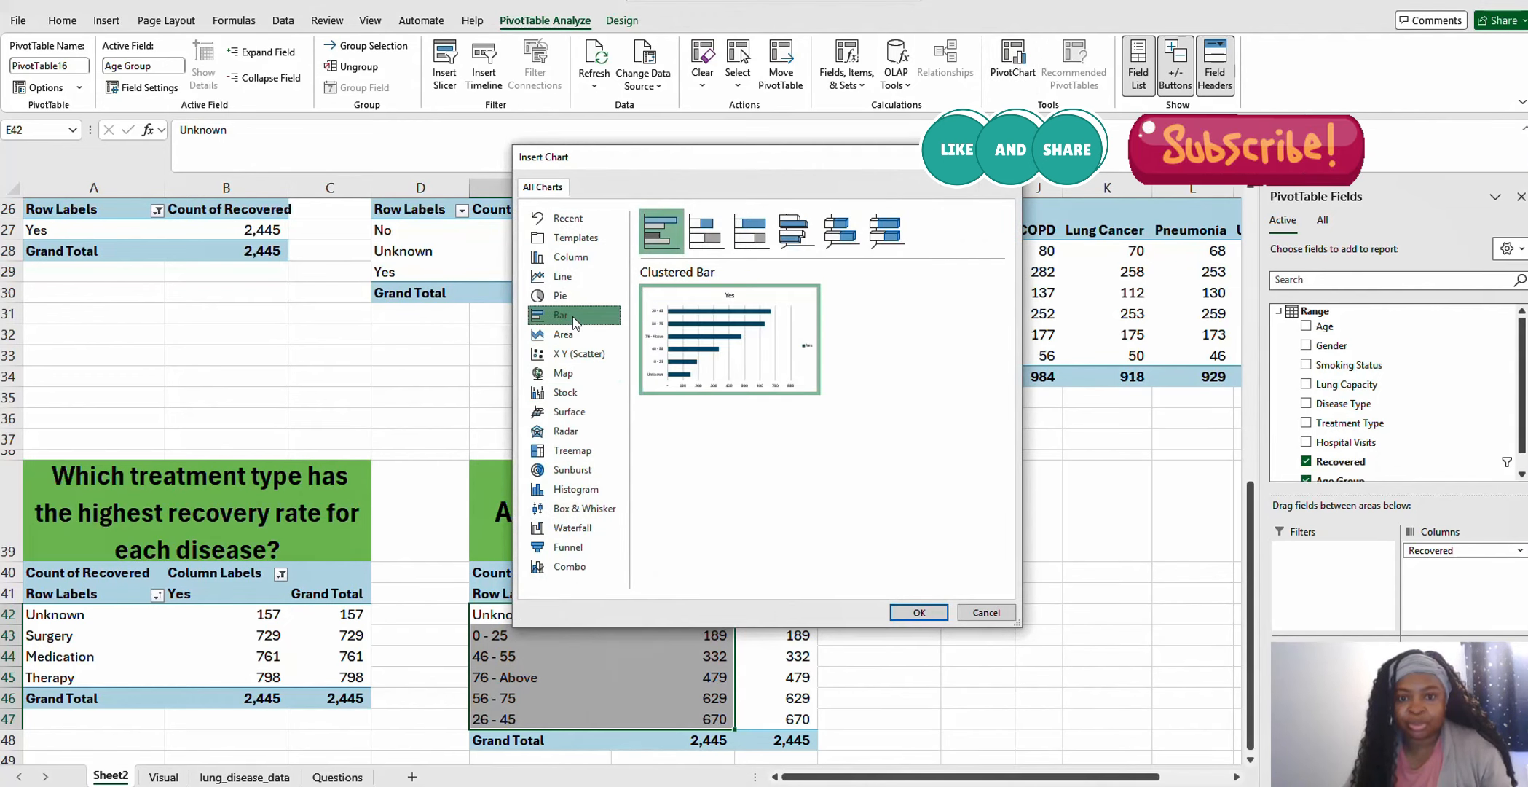
mouse_move(739, 346)
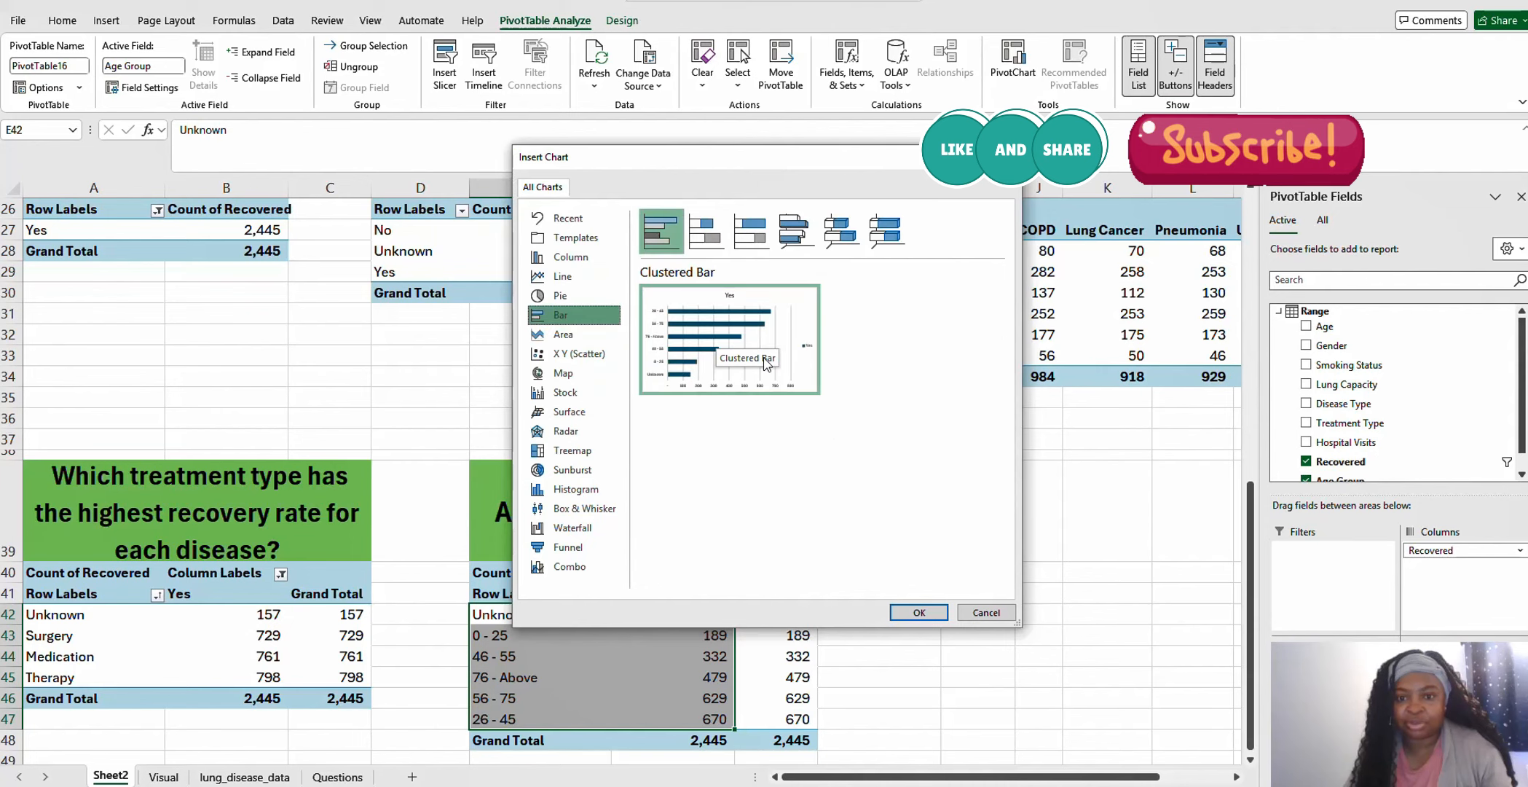
click(919, 612)
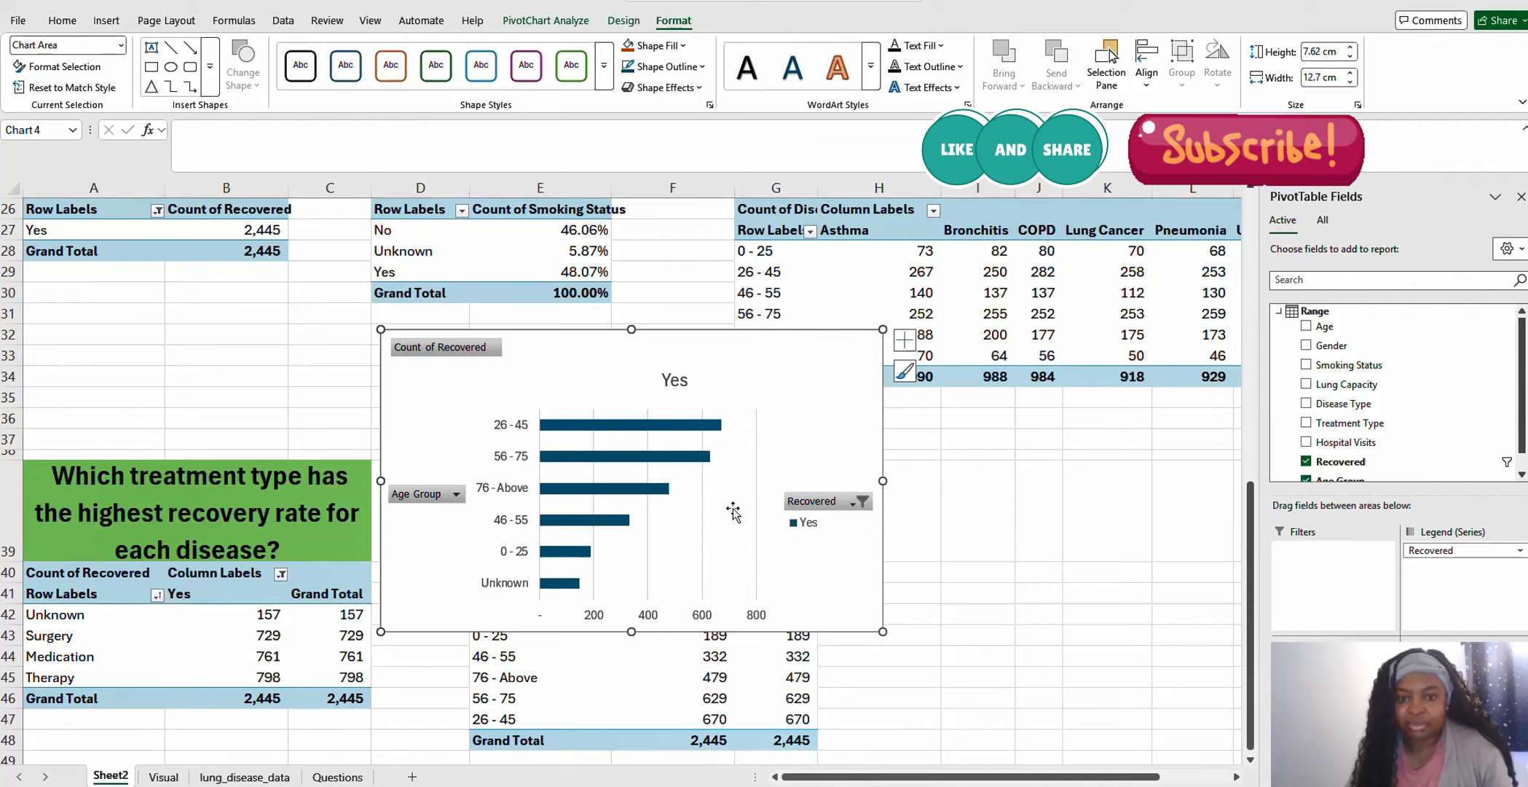
Add data labels to the age group recovery bar chart and hide its primary horizontal axis
click(907, 341)
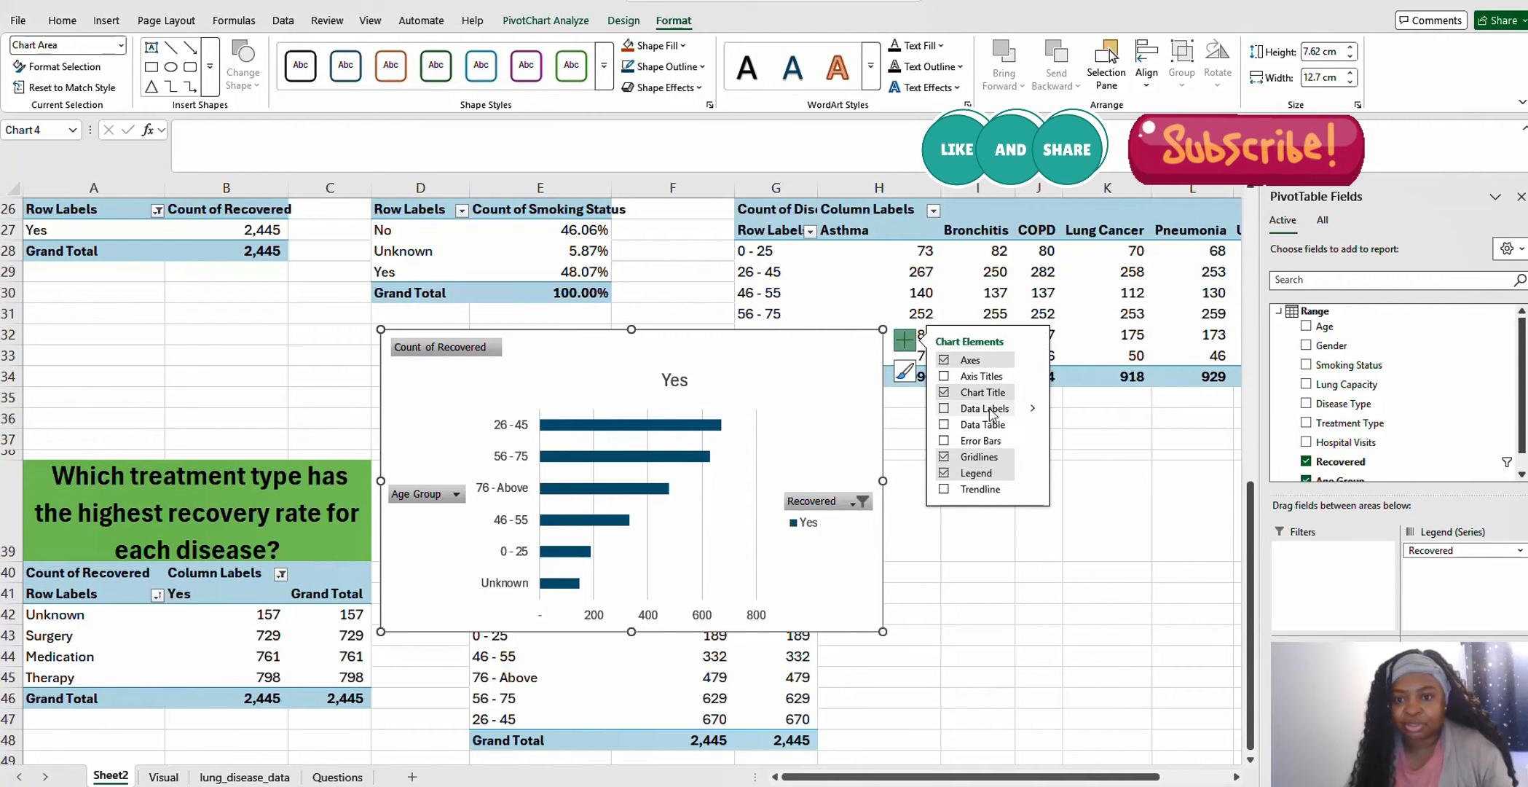
click(946, 410)
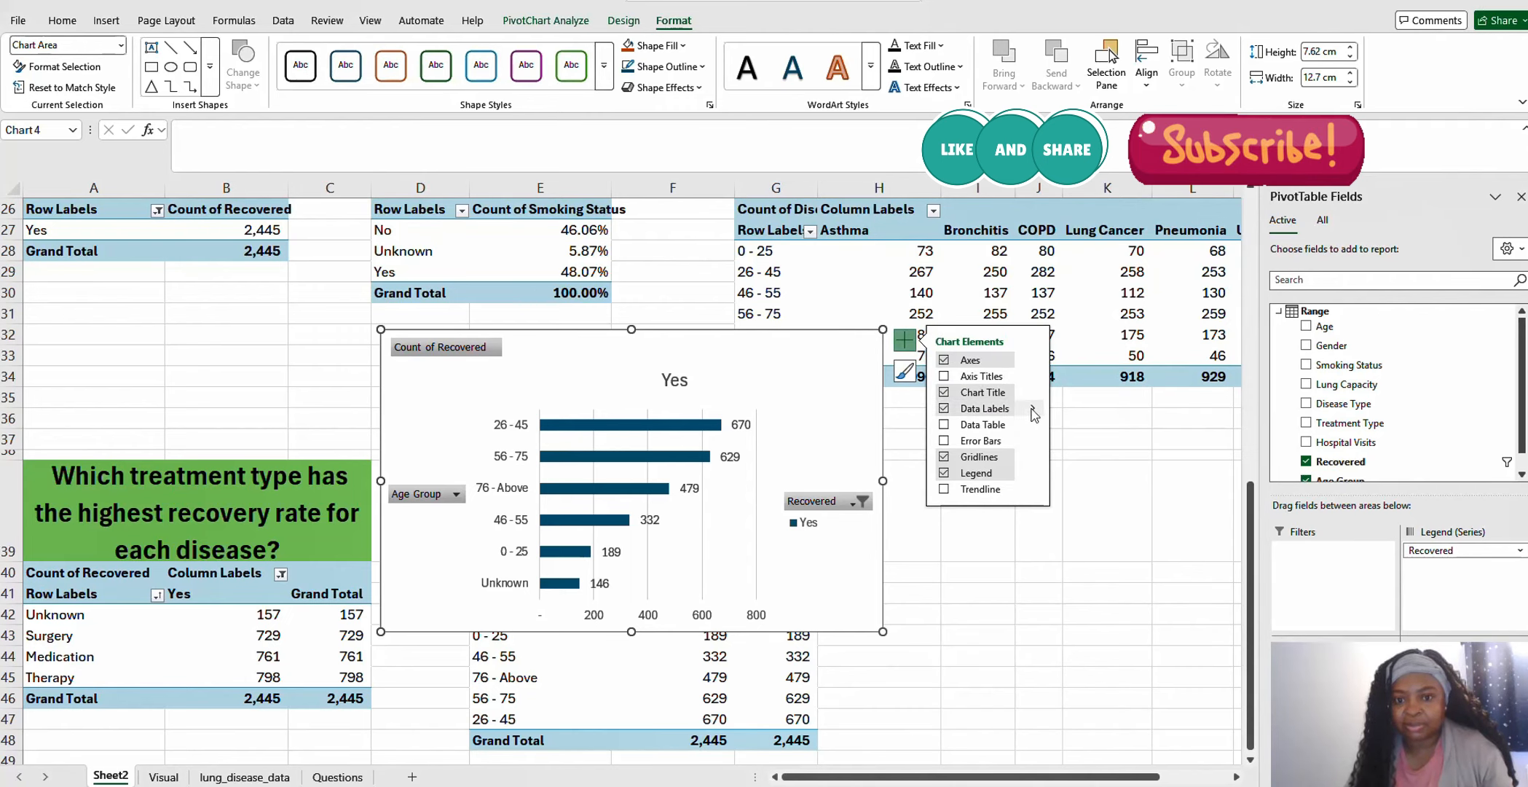
click(1032, 409)
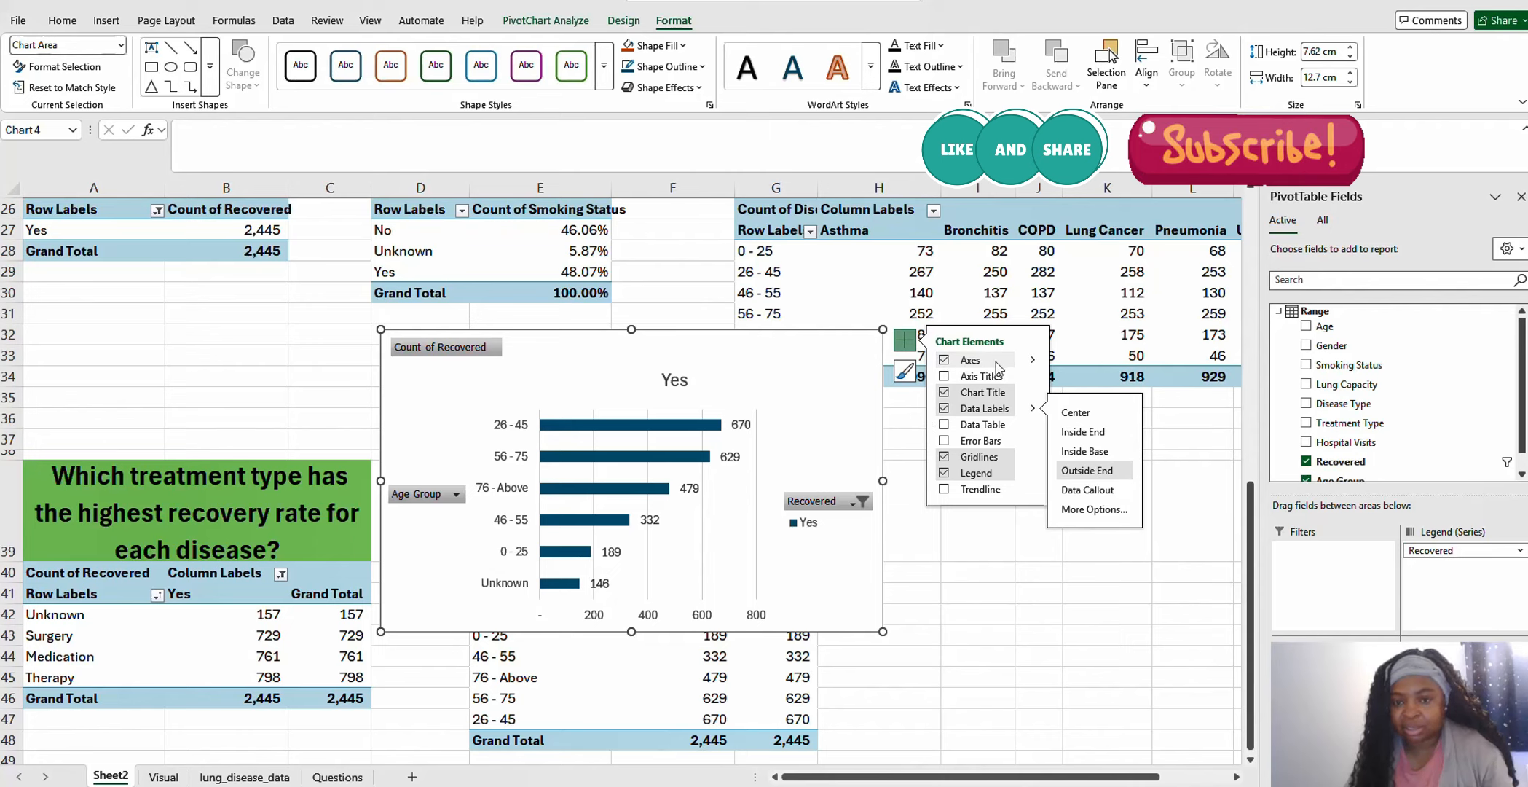
click(1031, 360)
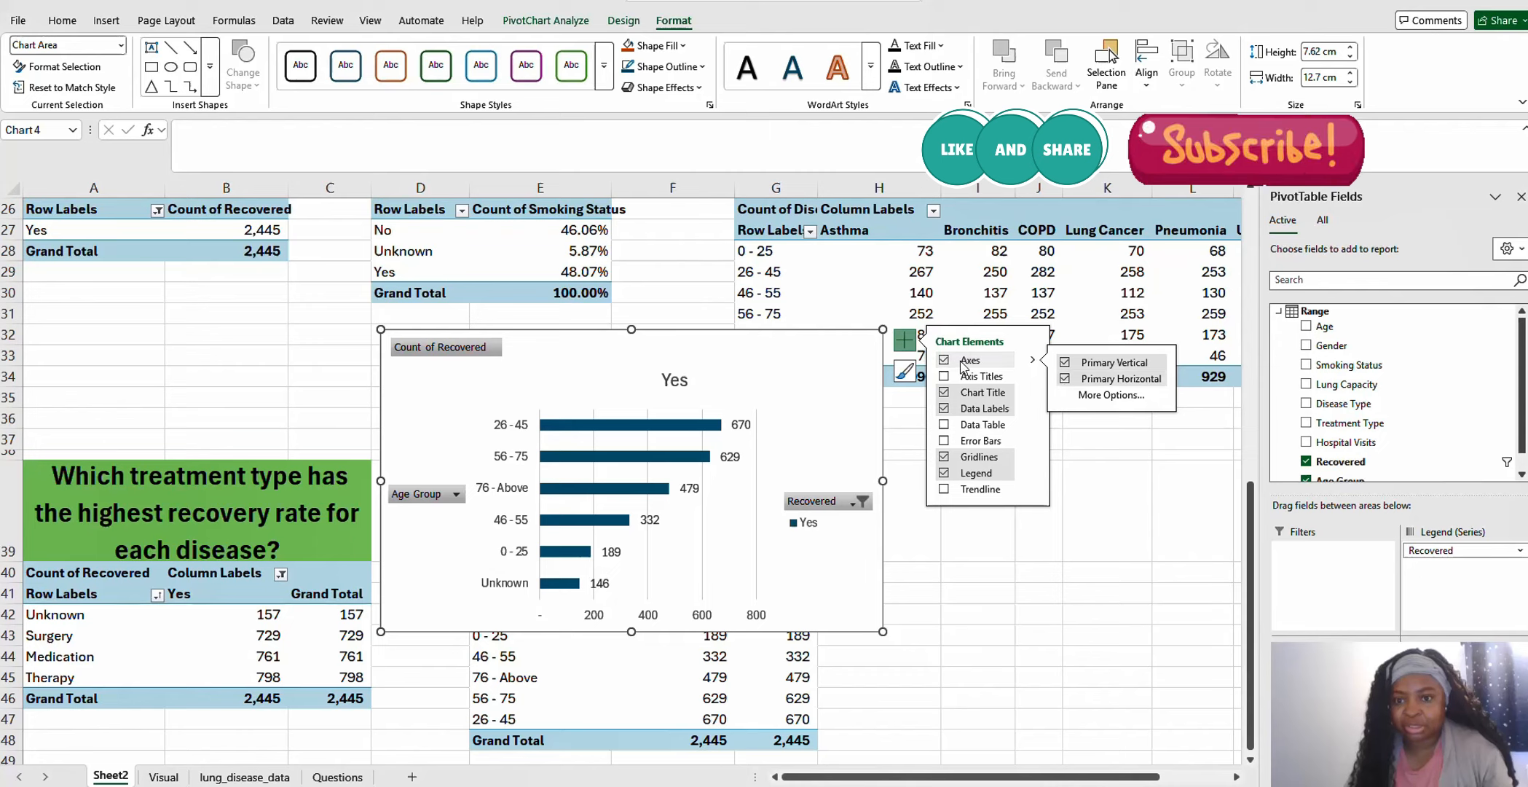
click(1065, 378)
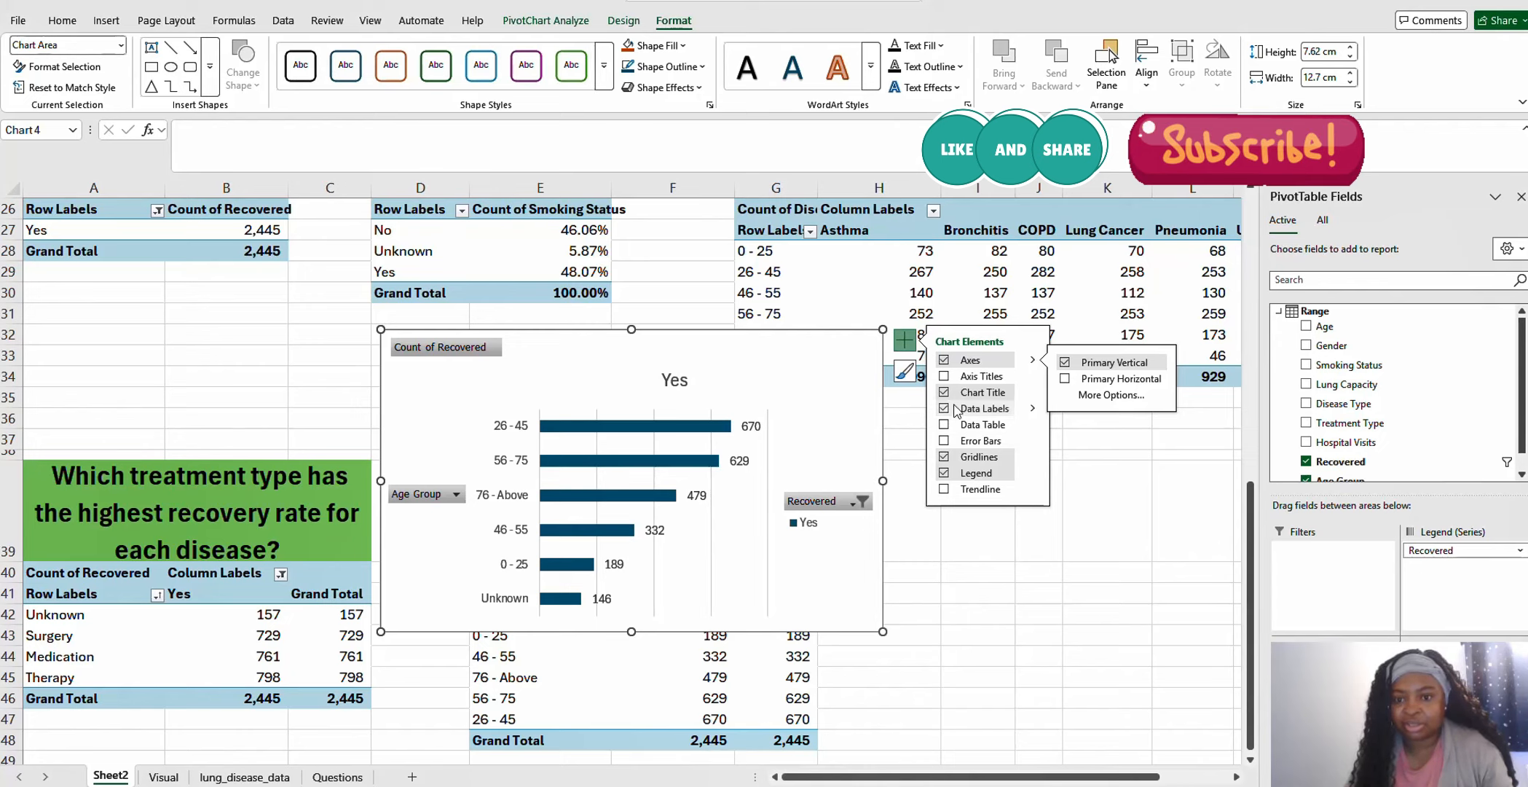
Remove the legend and chart title from the age group recovery bar chart and hide all its field buttons
click(944, 472)
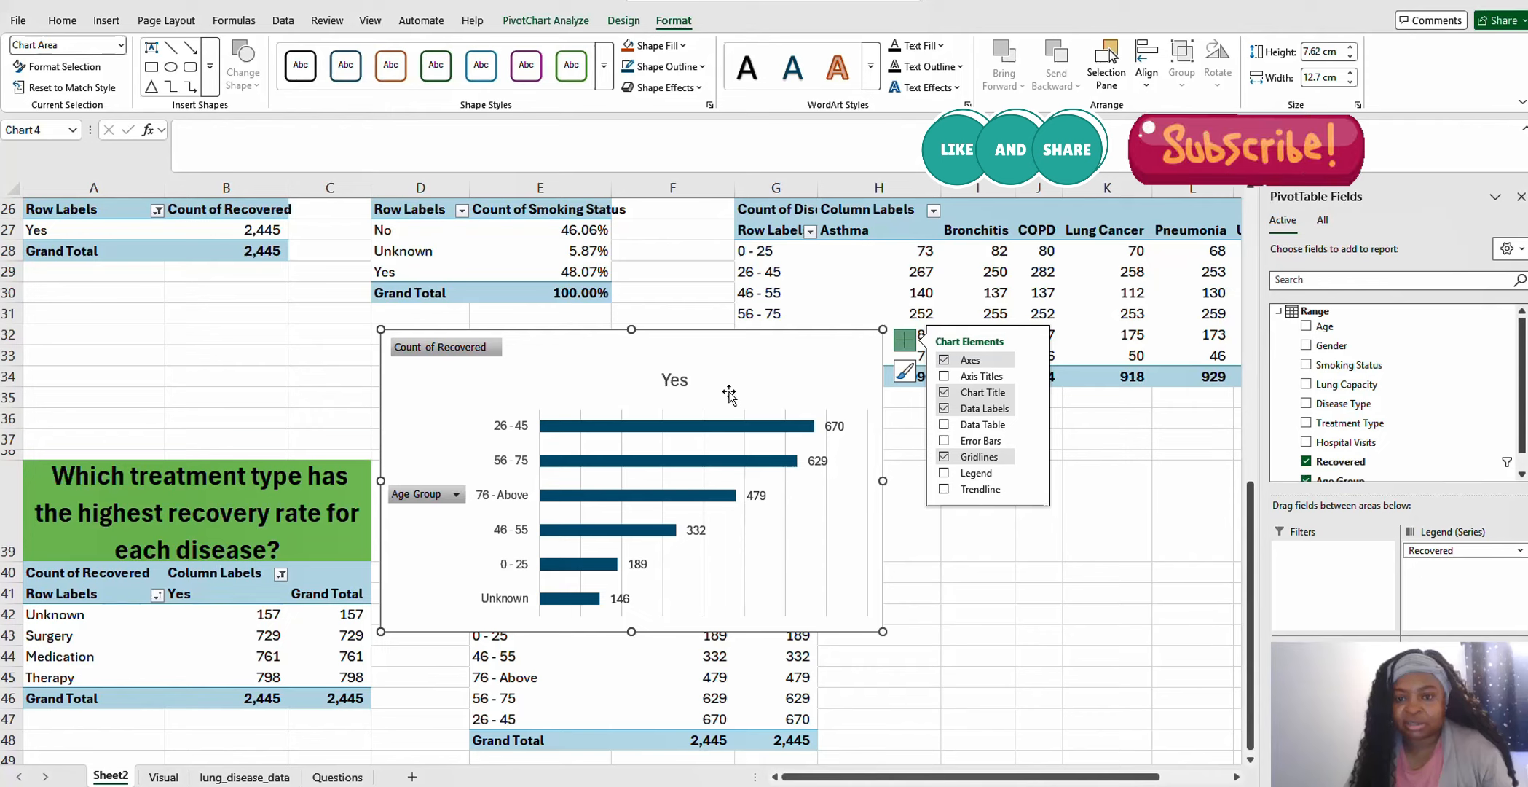
click(945, 393)
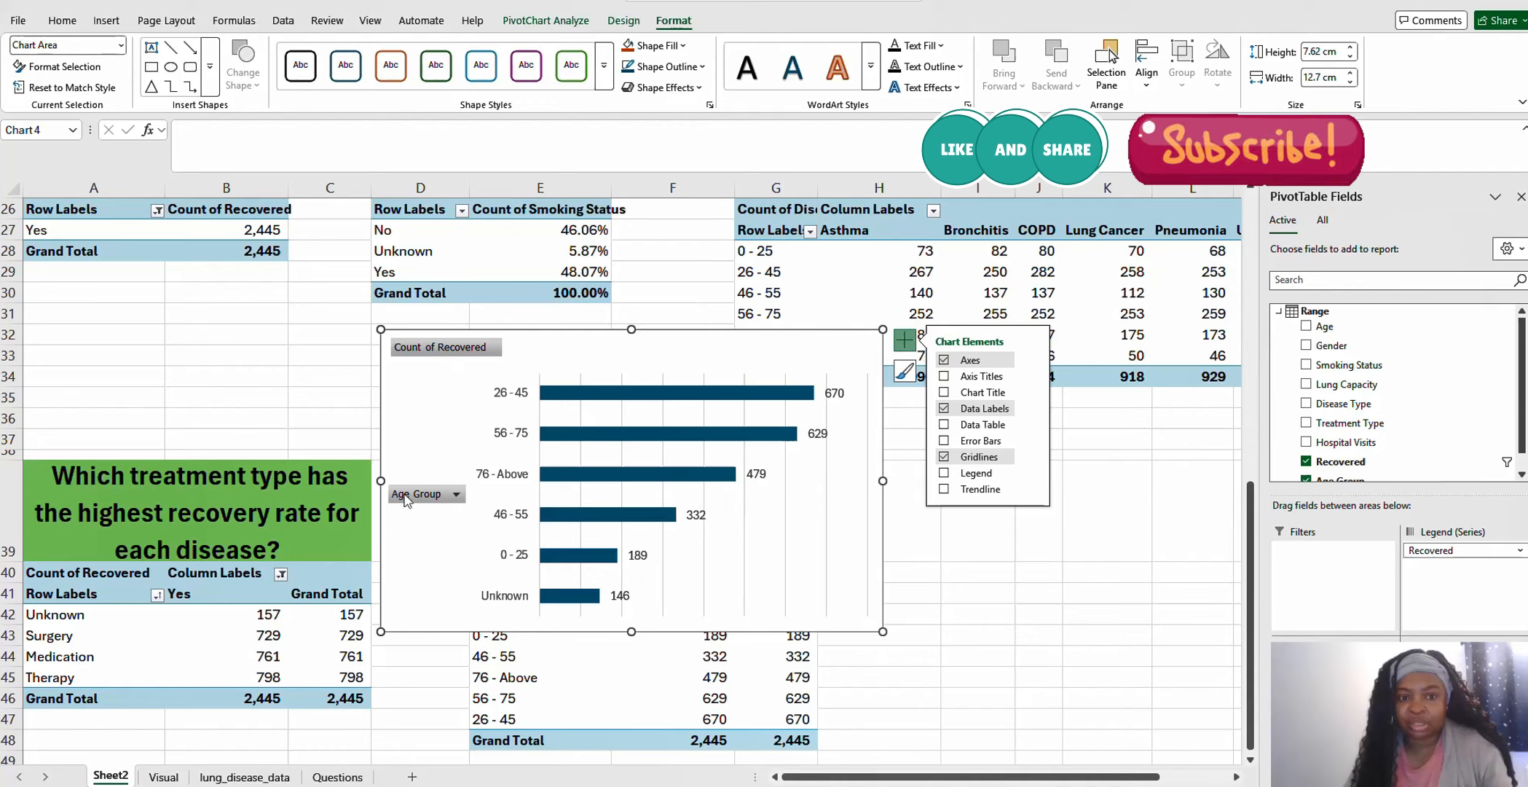
right_click(459, 350)
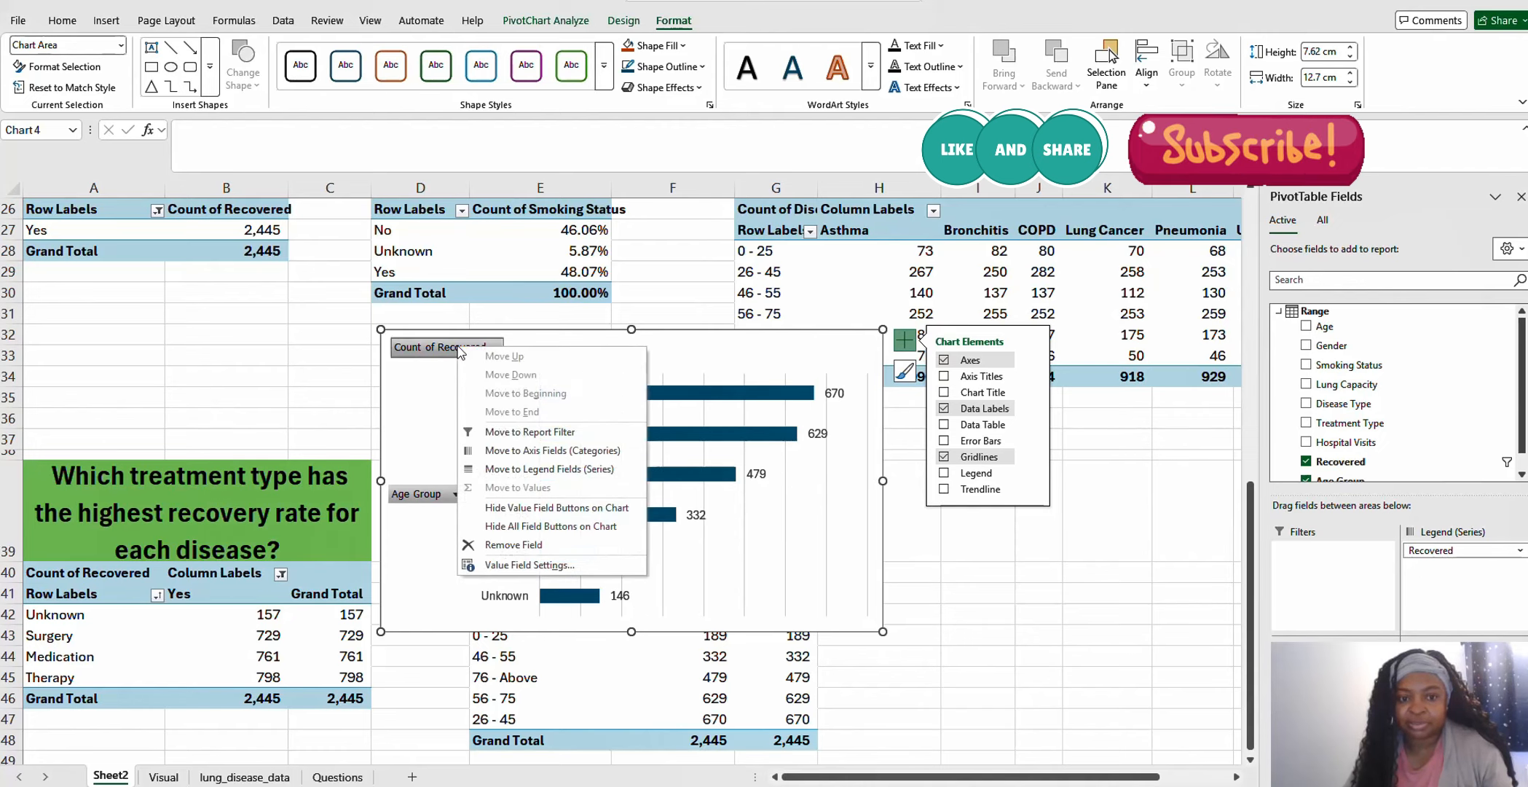
click(505, 526)
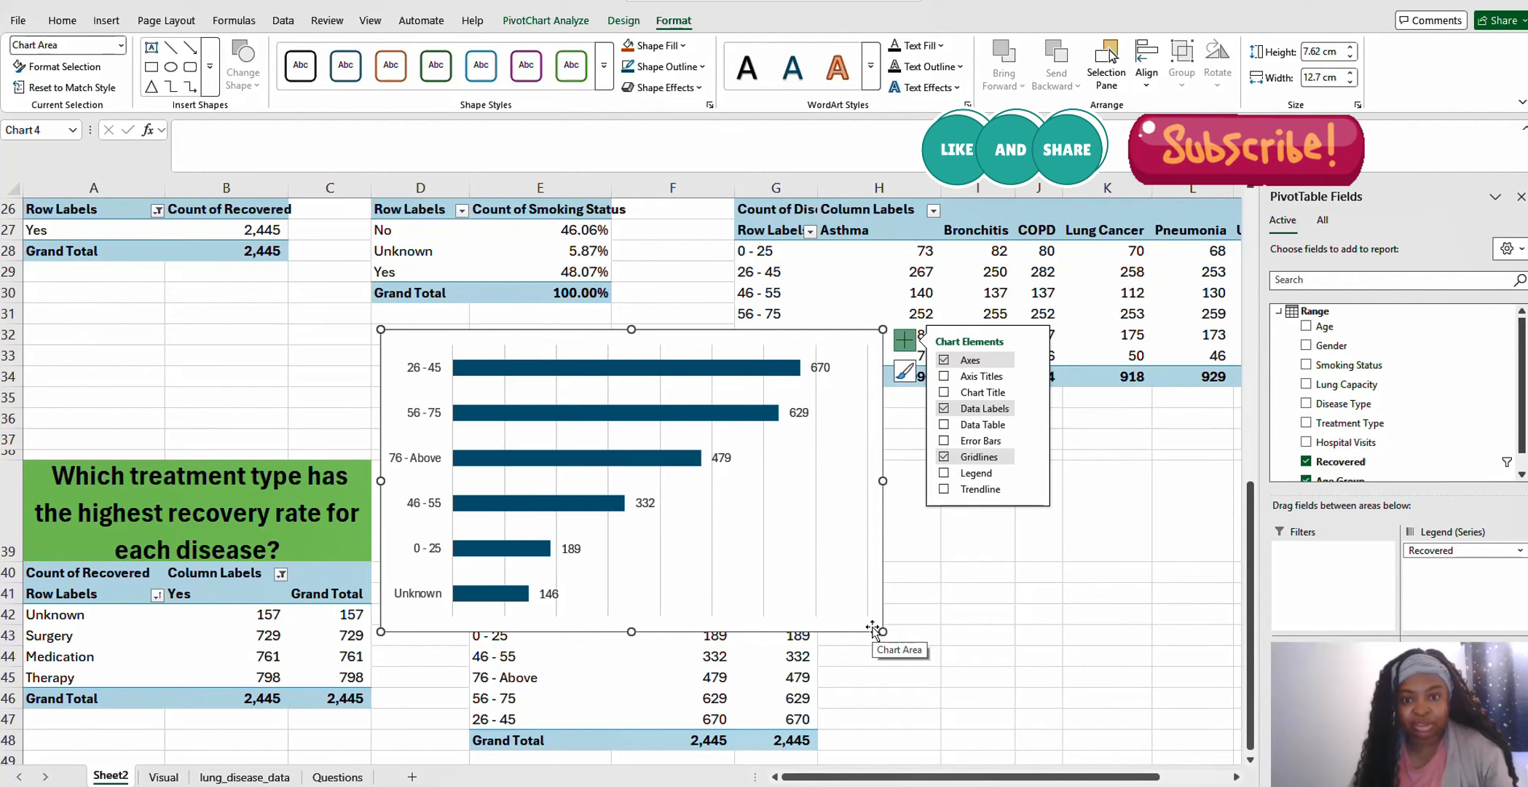
Move the age group recovery bar chart from Sheet2 to the Visual worksheet, pasting it at cell S12
right_click(853, 533)
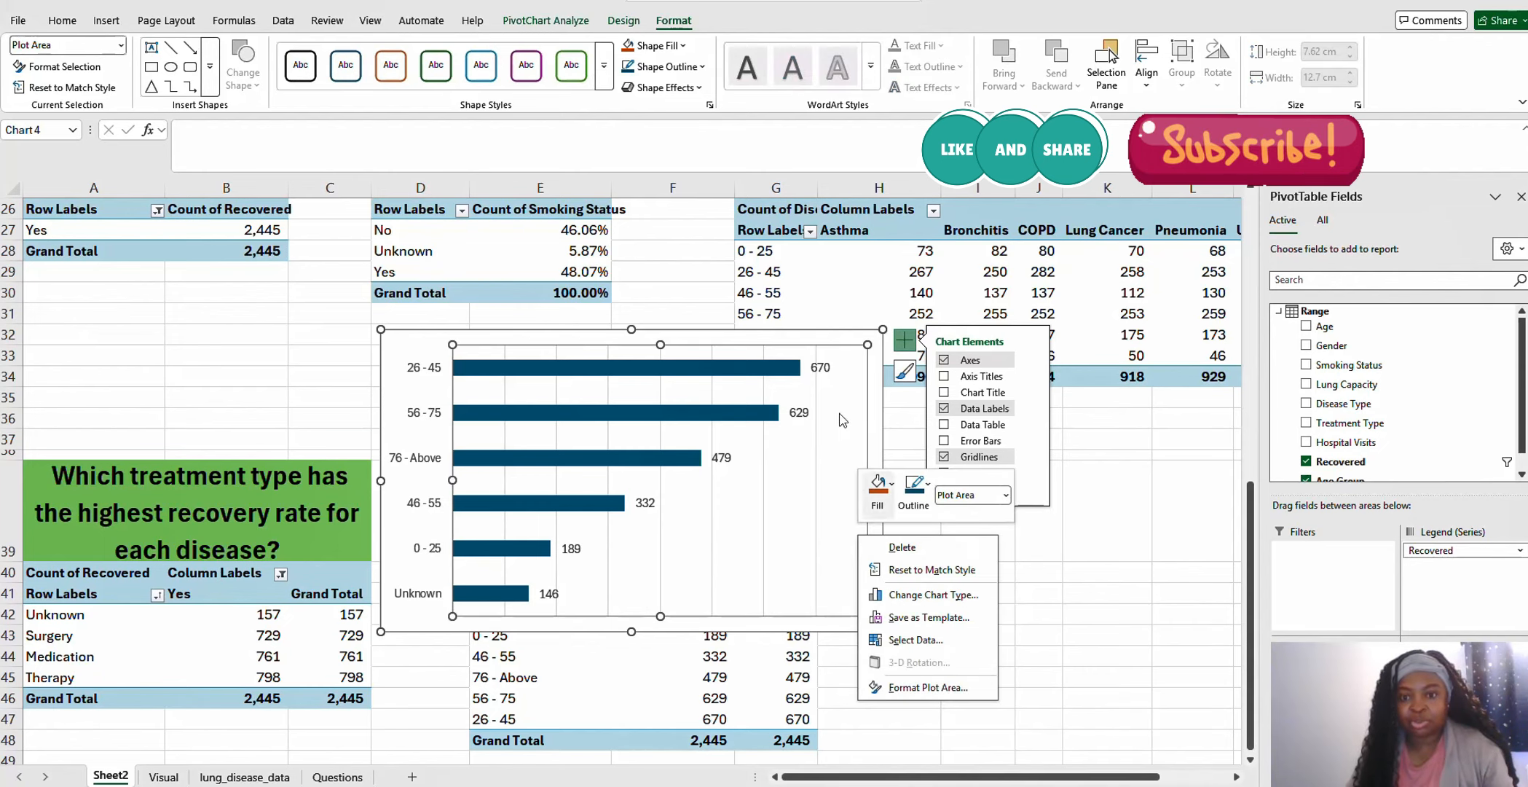
right_click(832, 337)
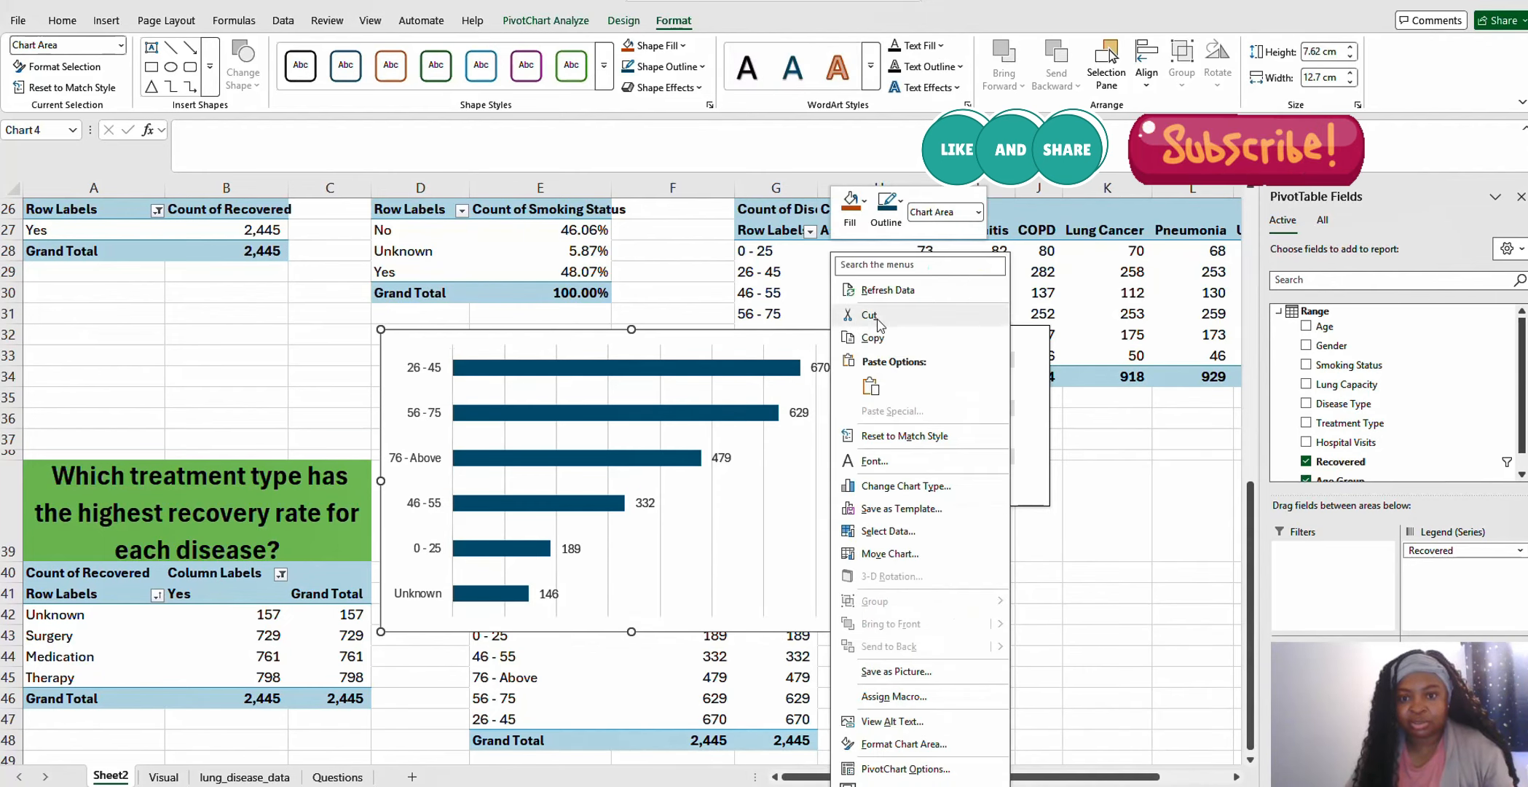
click(880, 324)
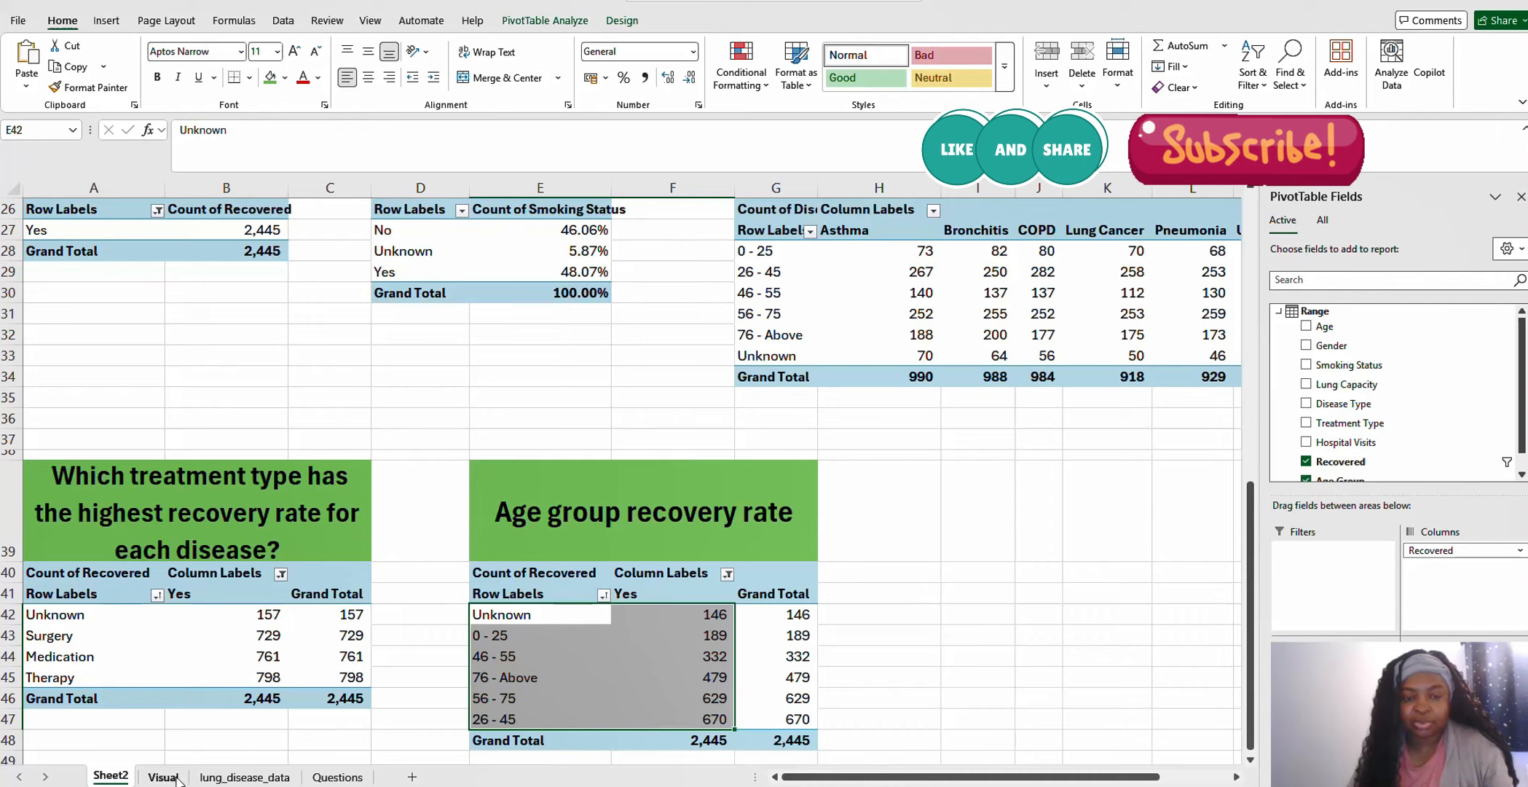
click(164, 776)
right_click(968, 378)
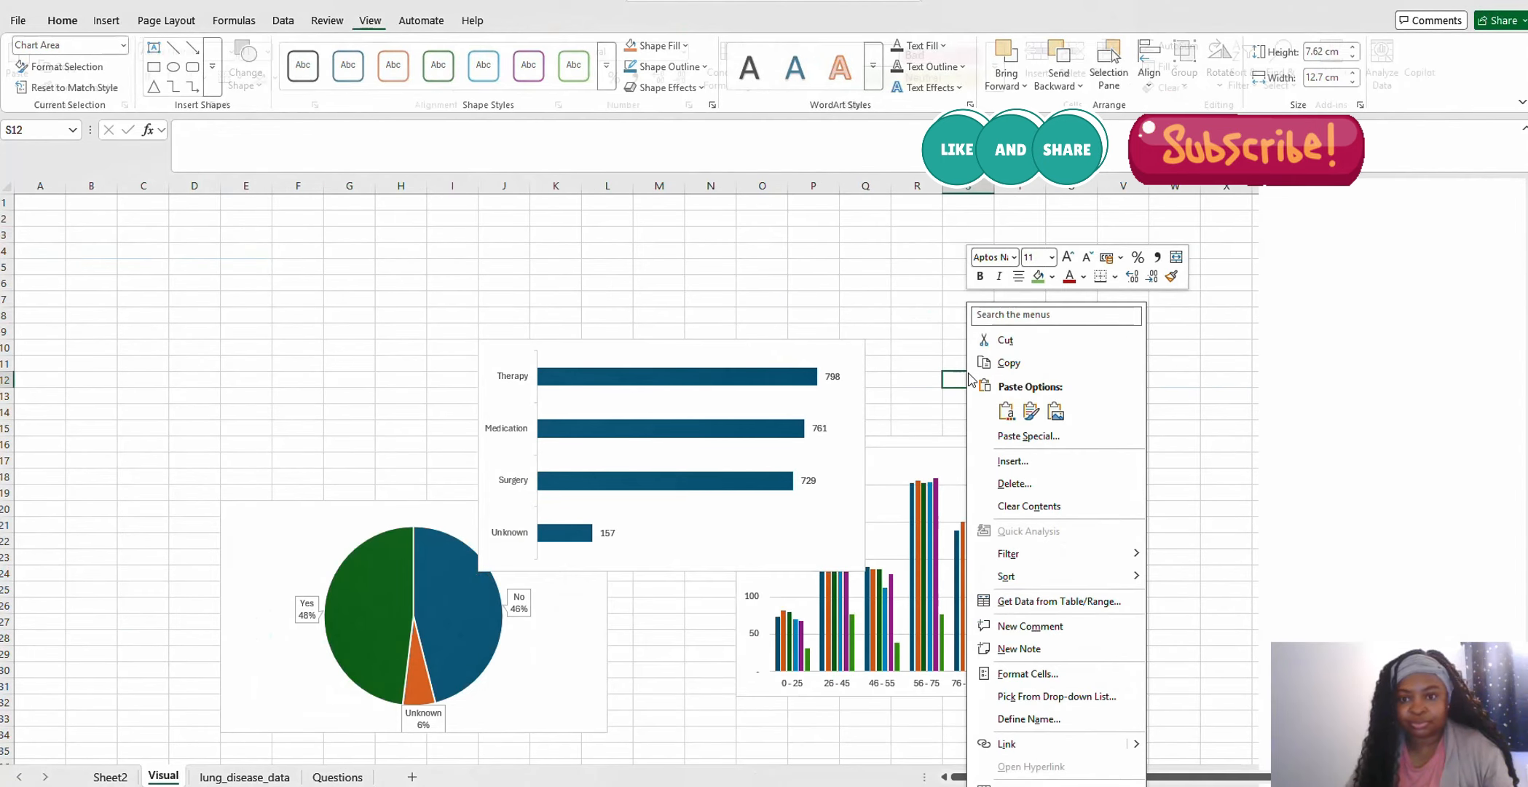
click(1007, 411)
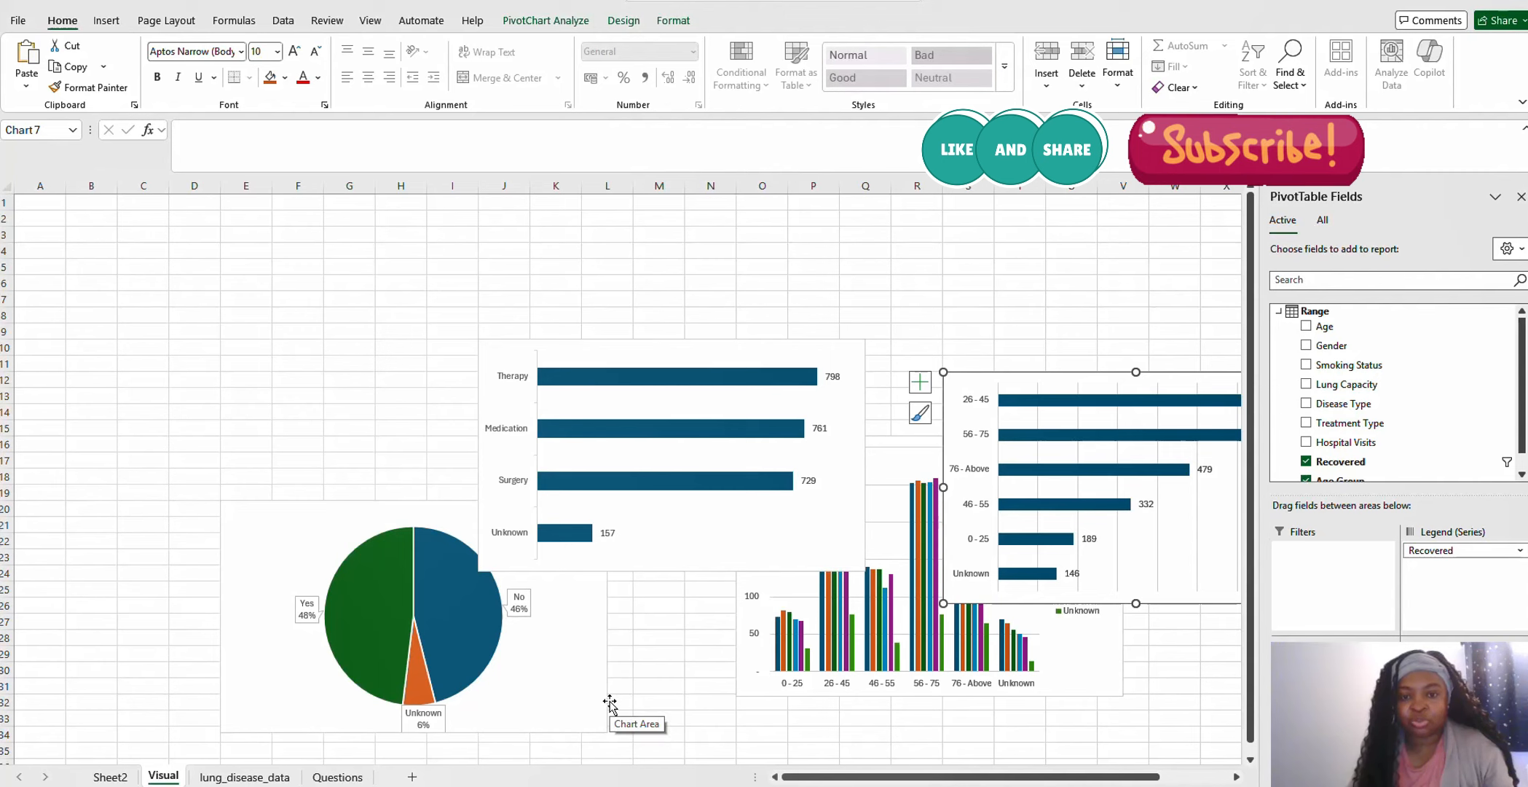
Review the Diseases Count, Treatment Types and Patients pivot tables on Sheet2, and return to the Visual worksheet
click(113, 776)
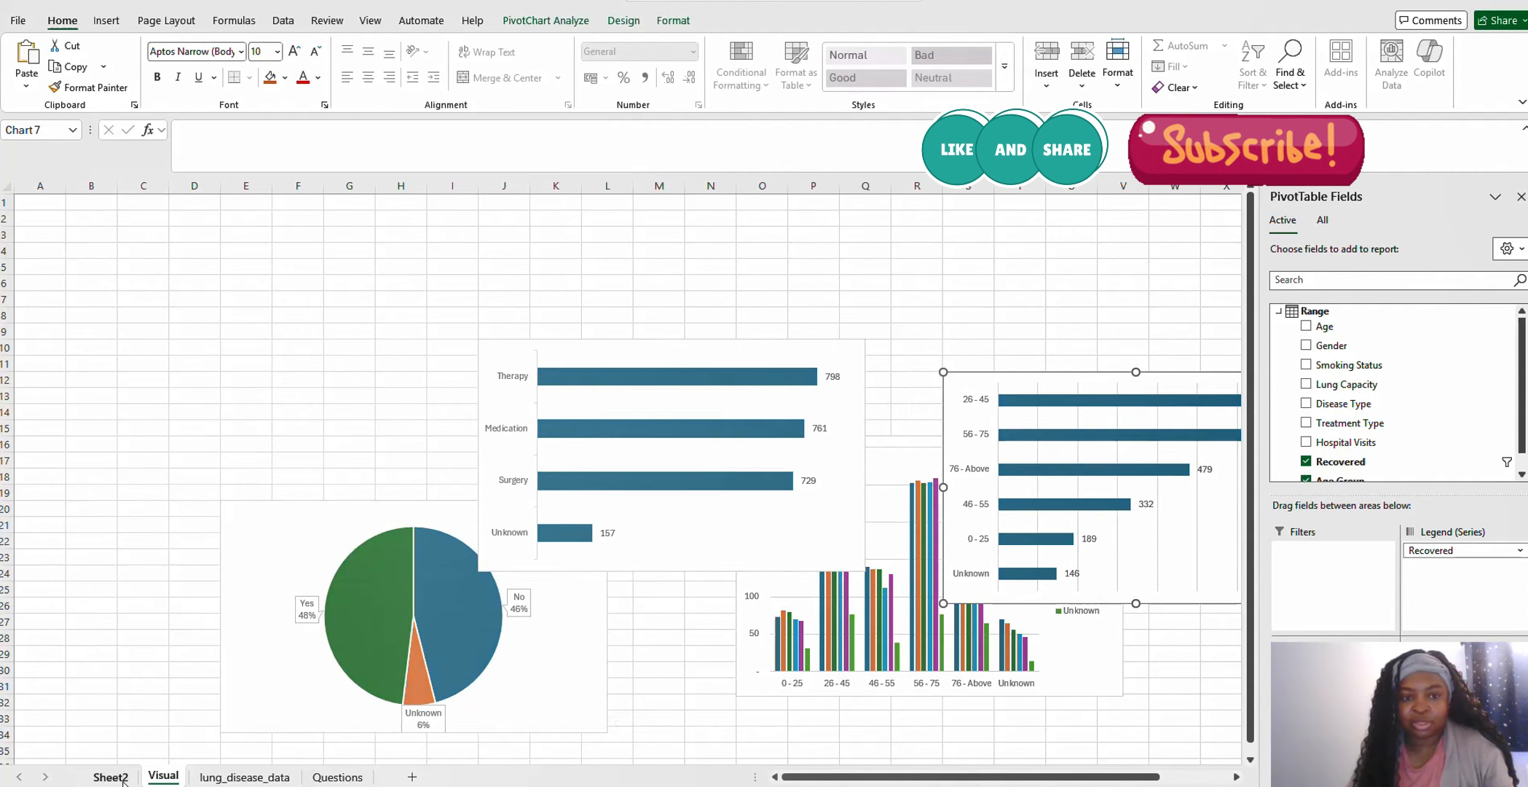
scroll(248, 555, up, 5)
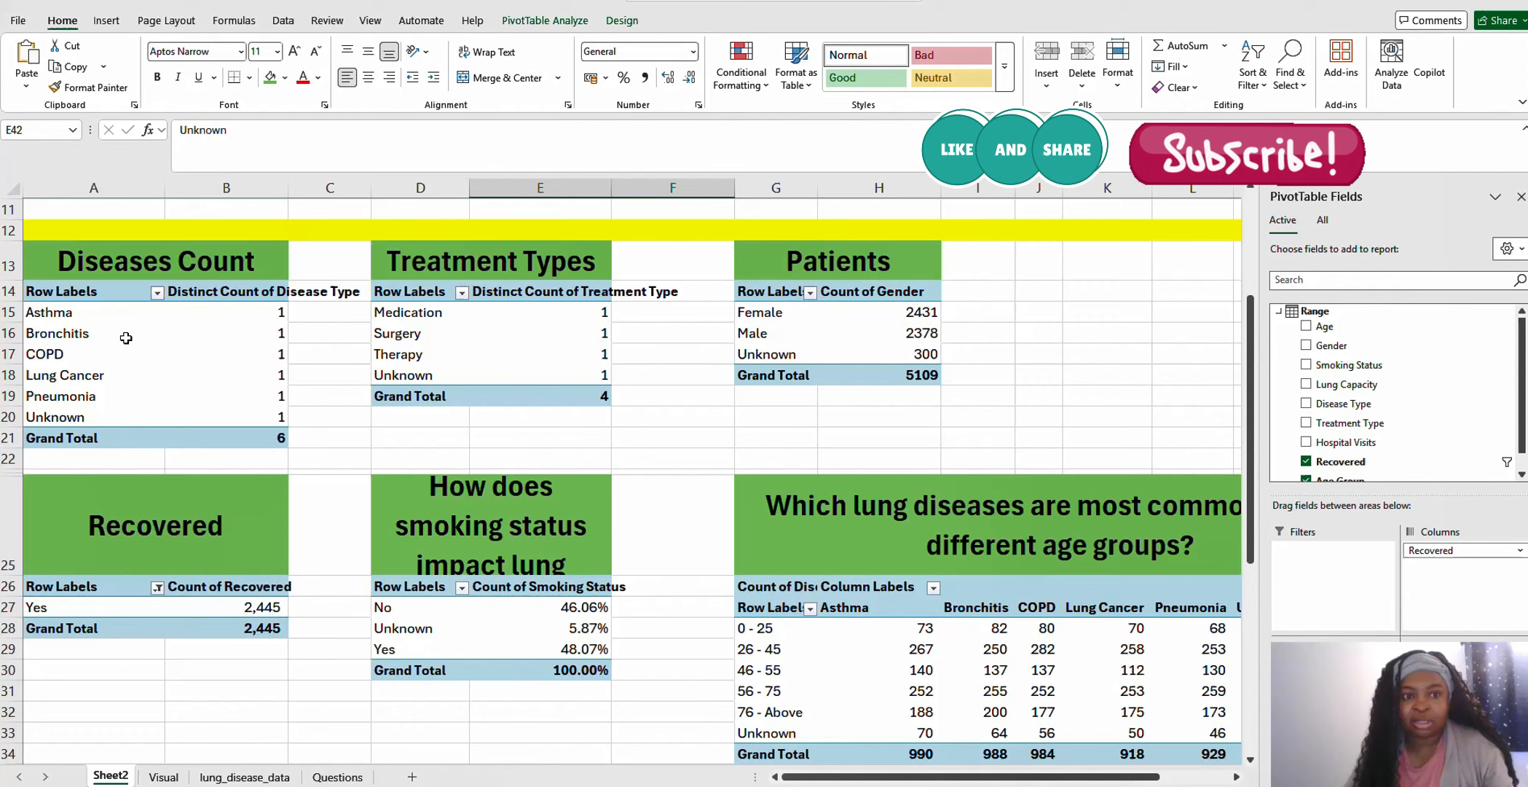
click(126, 338)
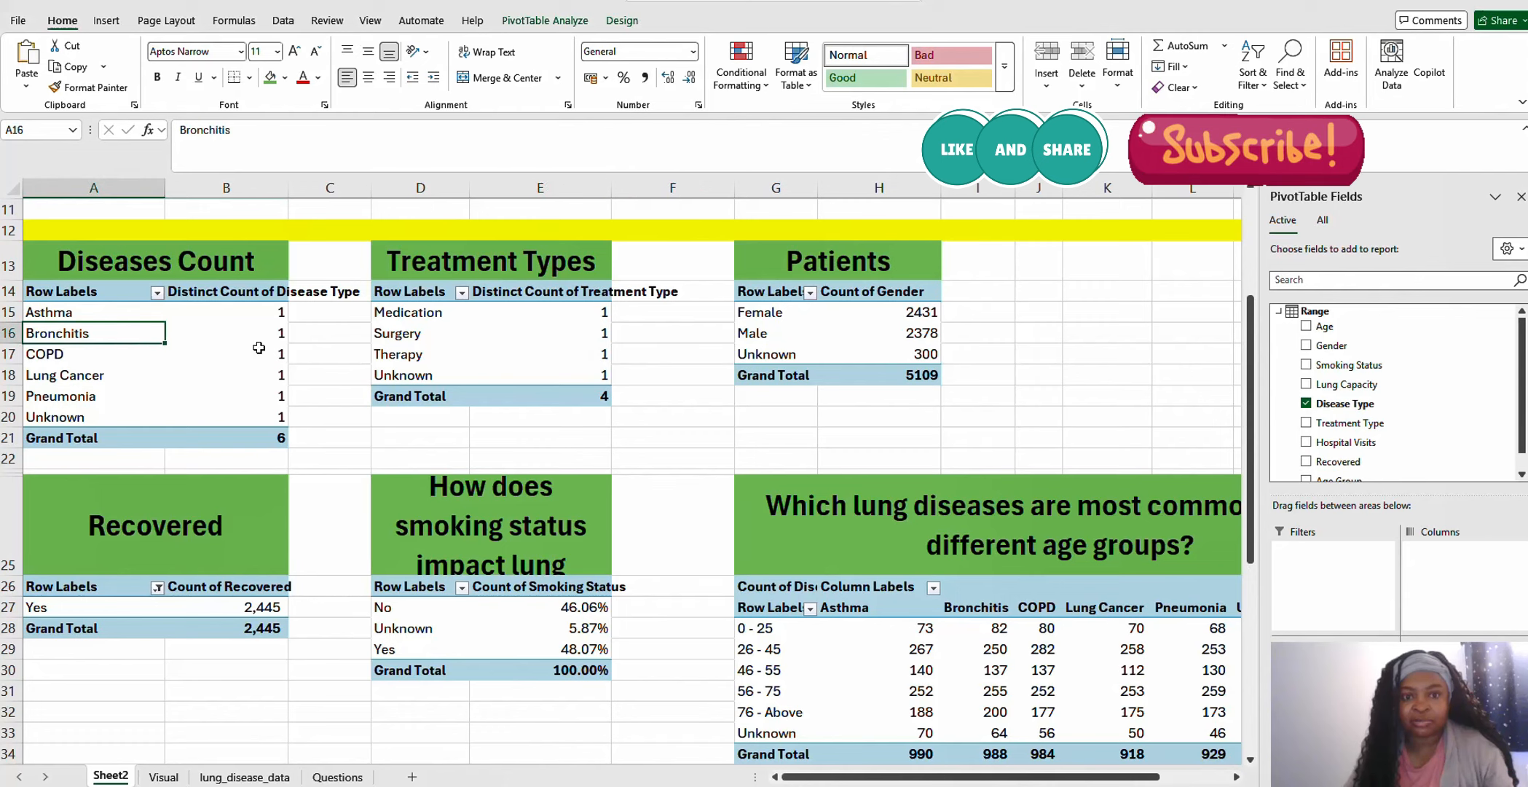
click(554, 348)
click(796, 336)
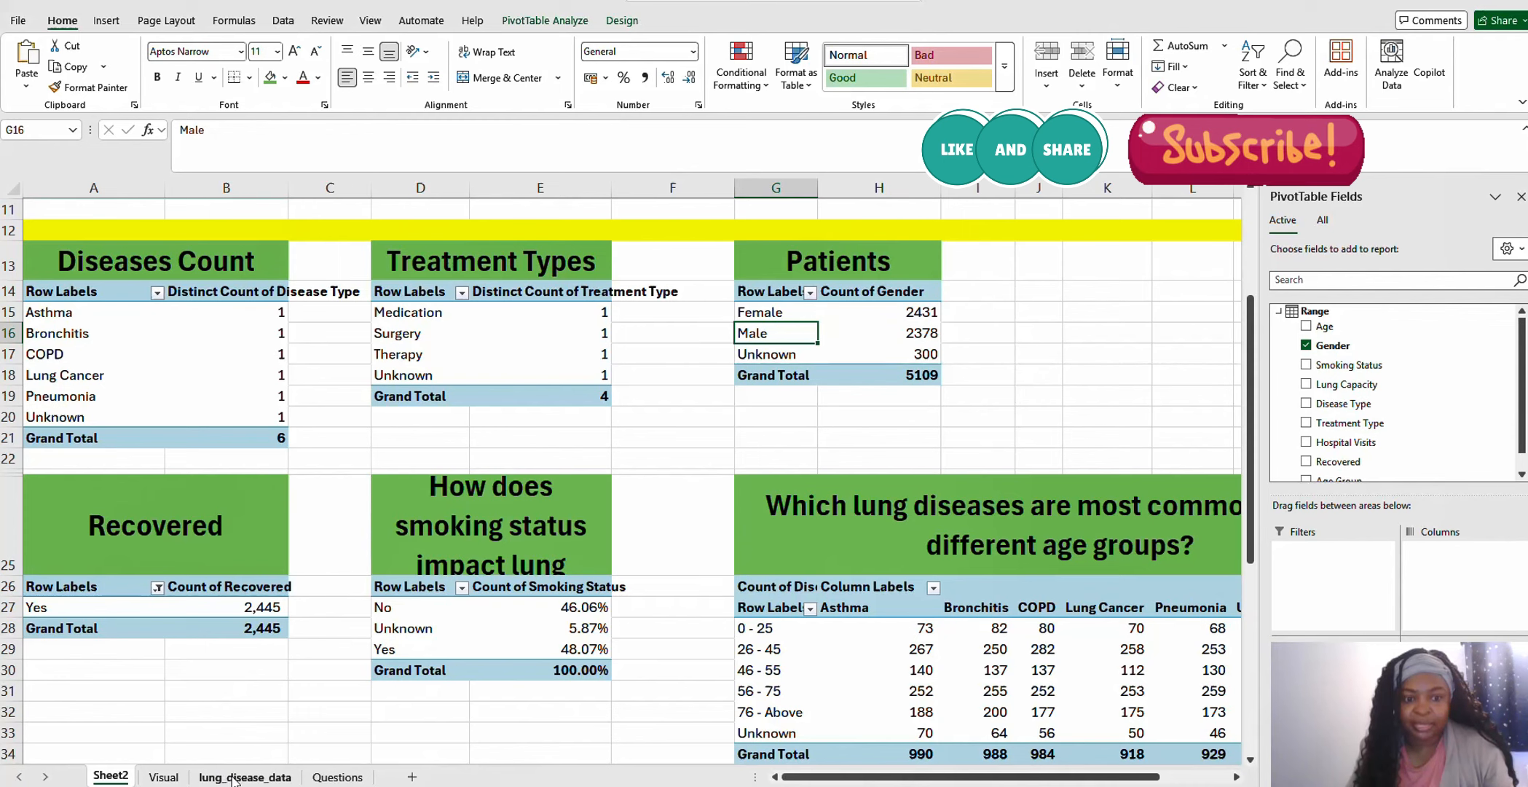
click(162, 778)
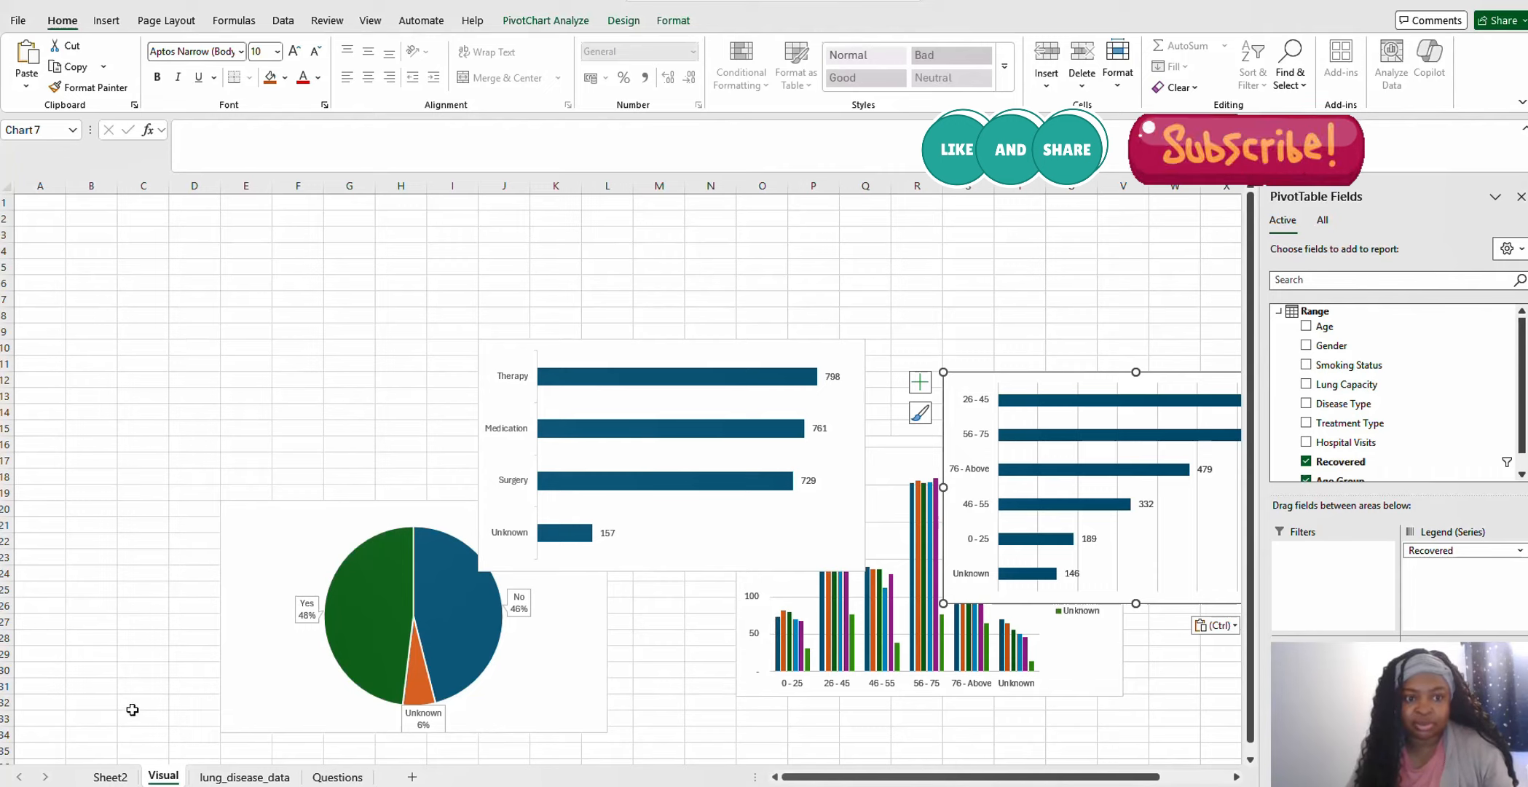
Examine the finished reference dashboard in the Excel youtube workbook, and return to the lung_disease_data Clean workbook
mouse_move(407, 786)
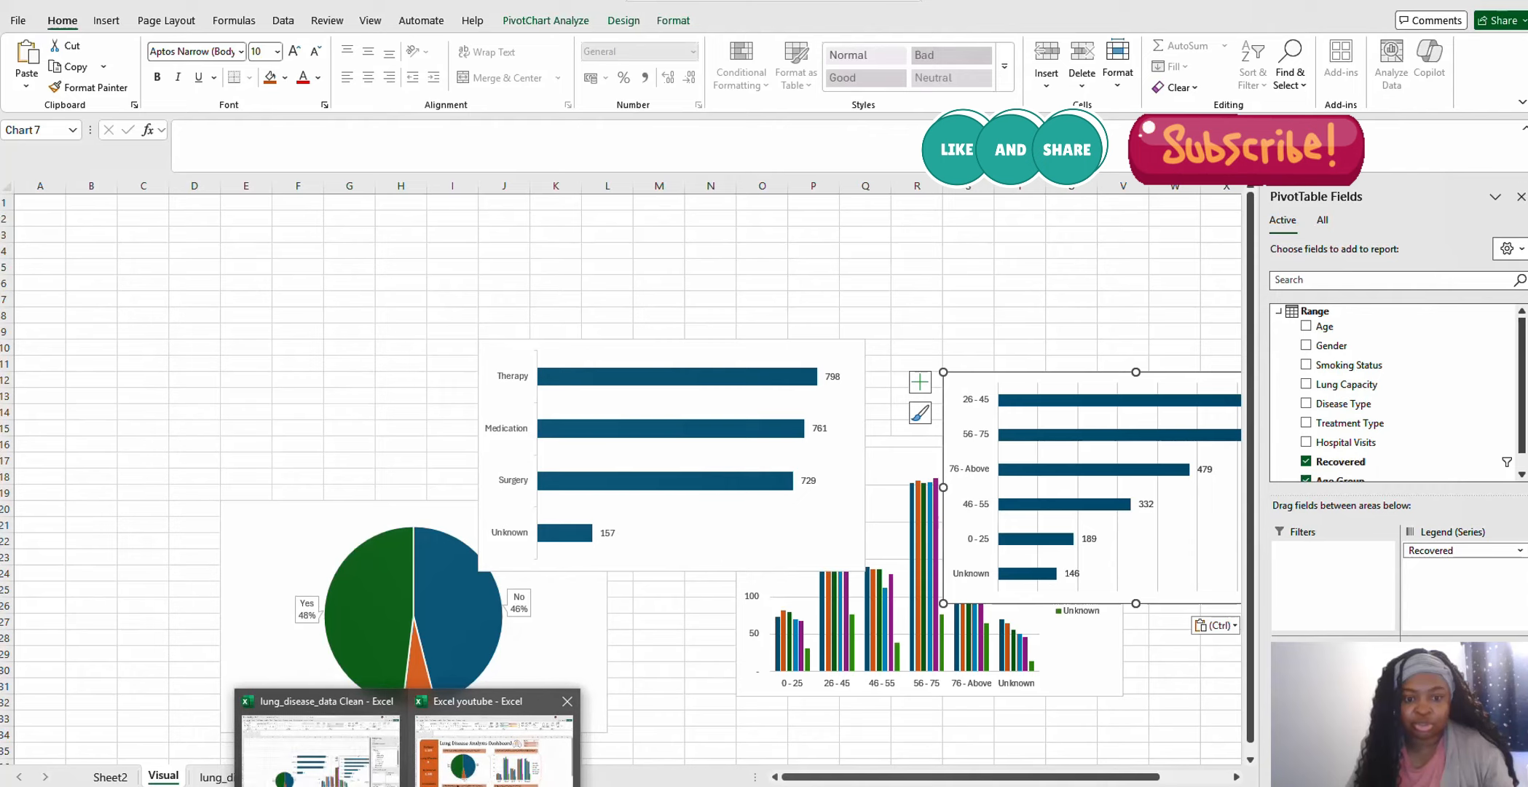
click(493, 749)
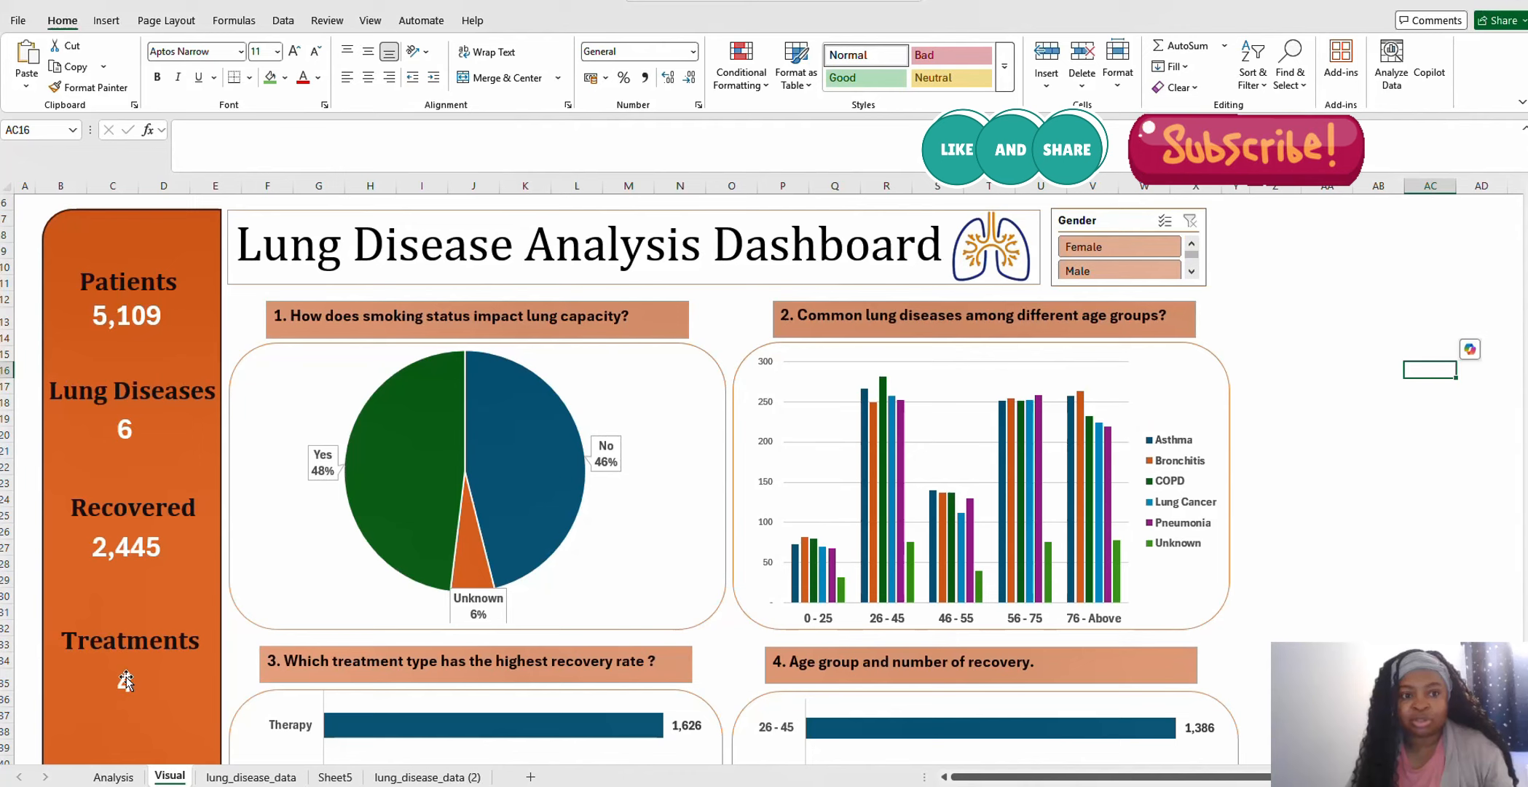
mouse_move(354, 785)
mouse_move(407, 785)
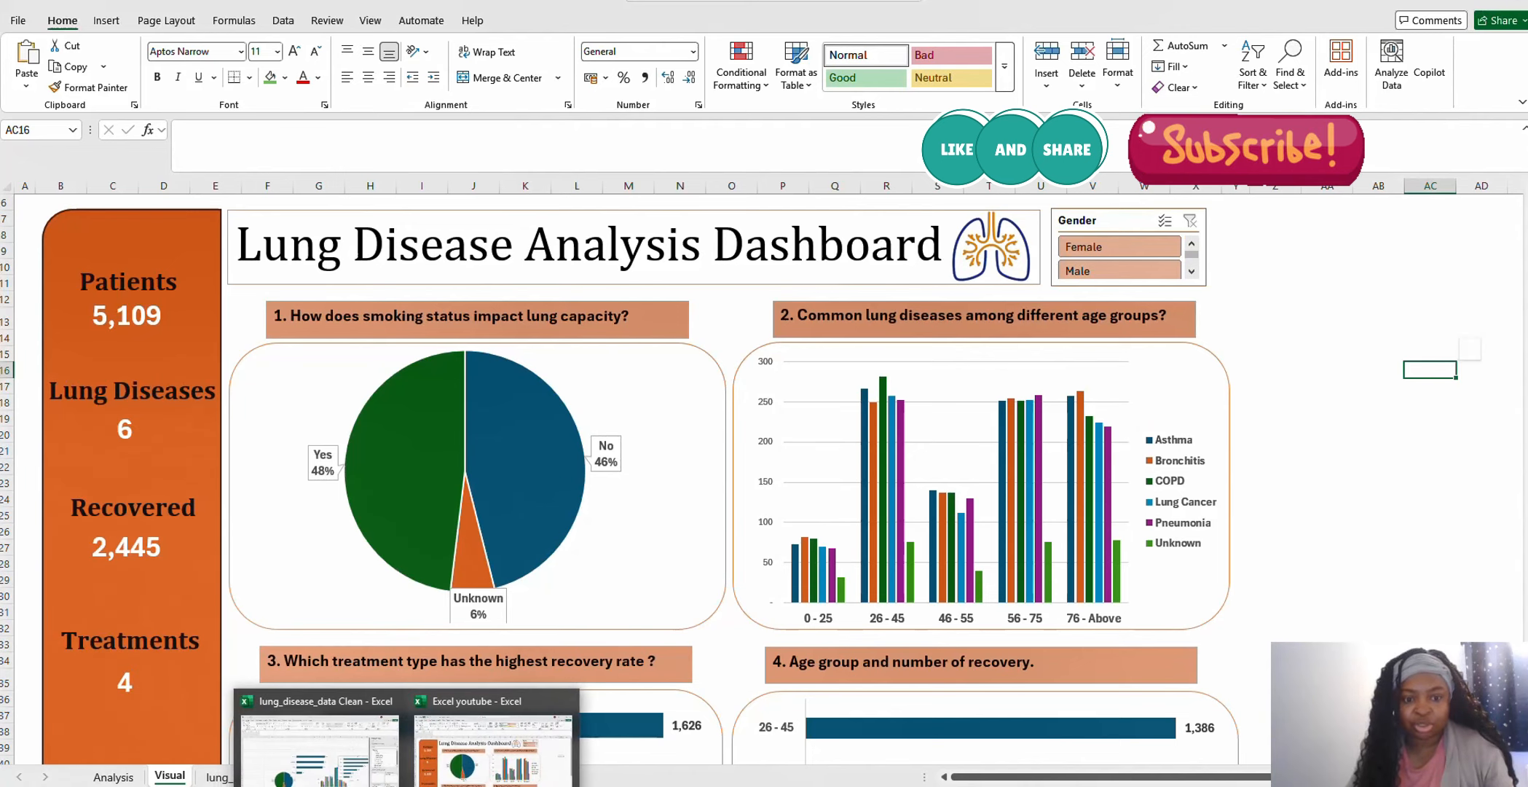
click(298, 743)
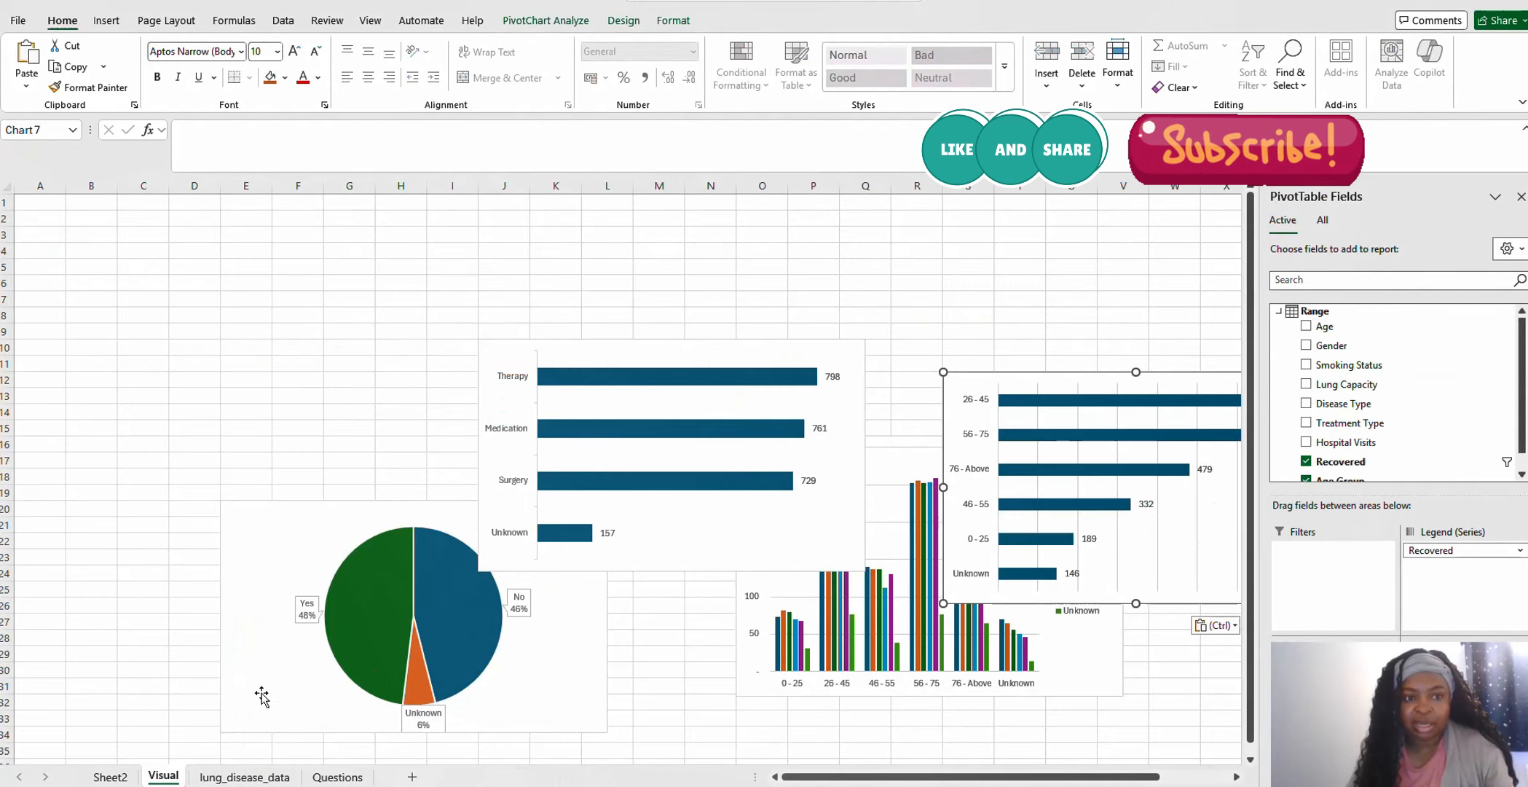
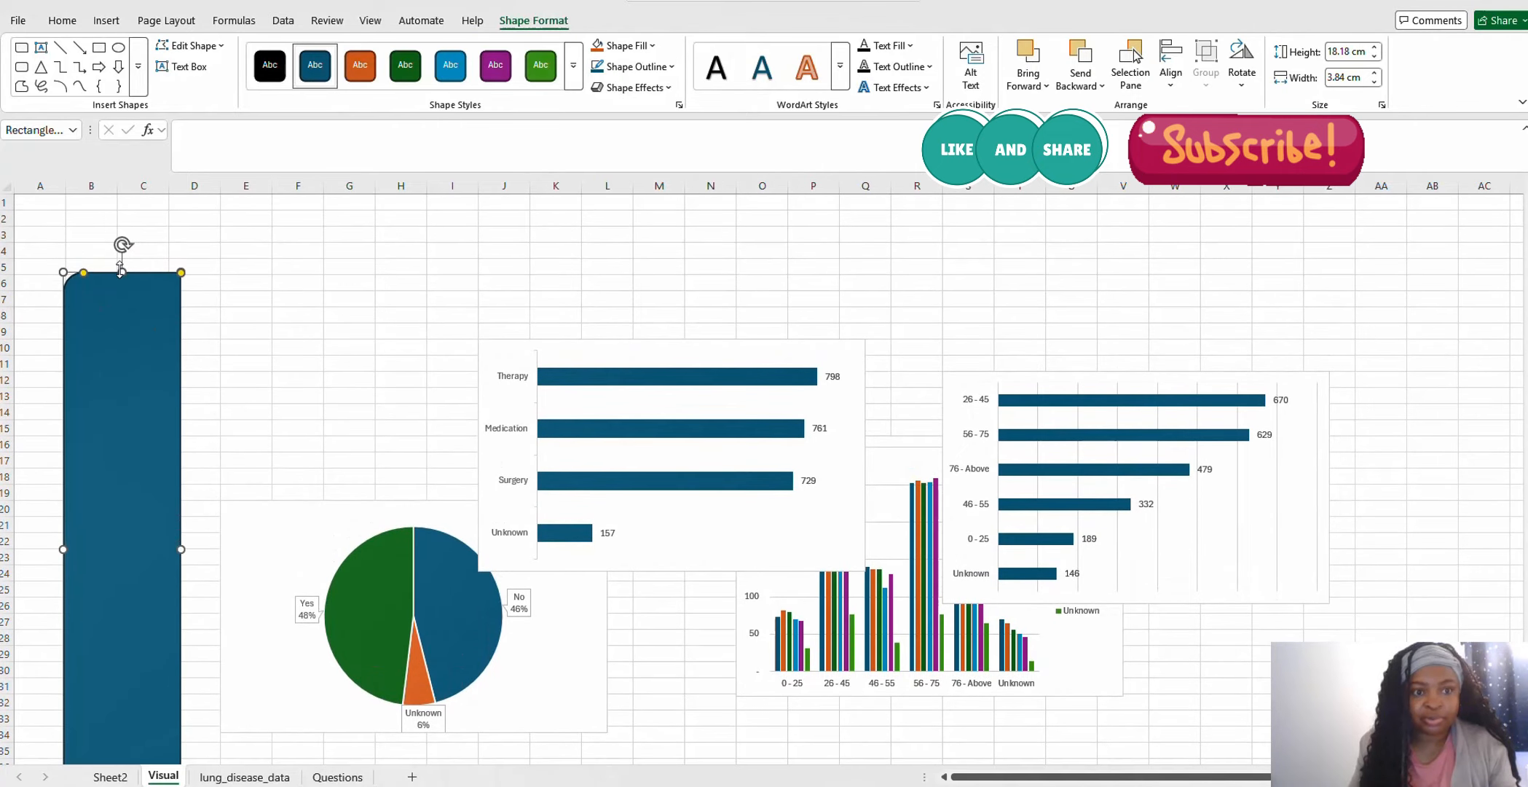
Extend the blue sidebar shape upward to about 19.13 cm high and move the smoking status pie chart up beside it
drag(110, 273, 114, 243)
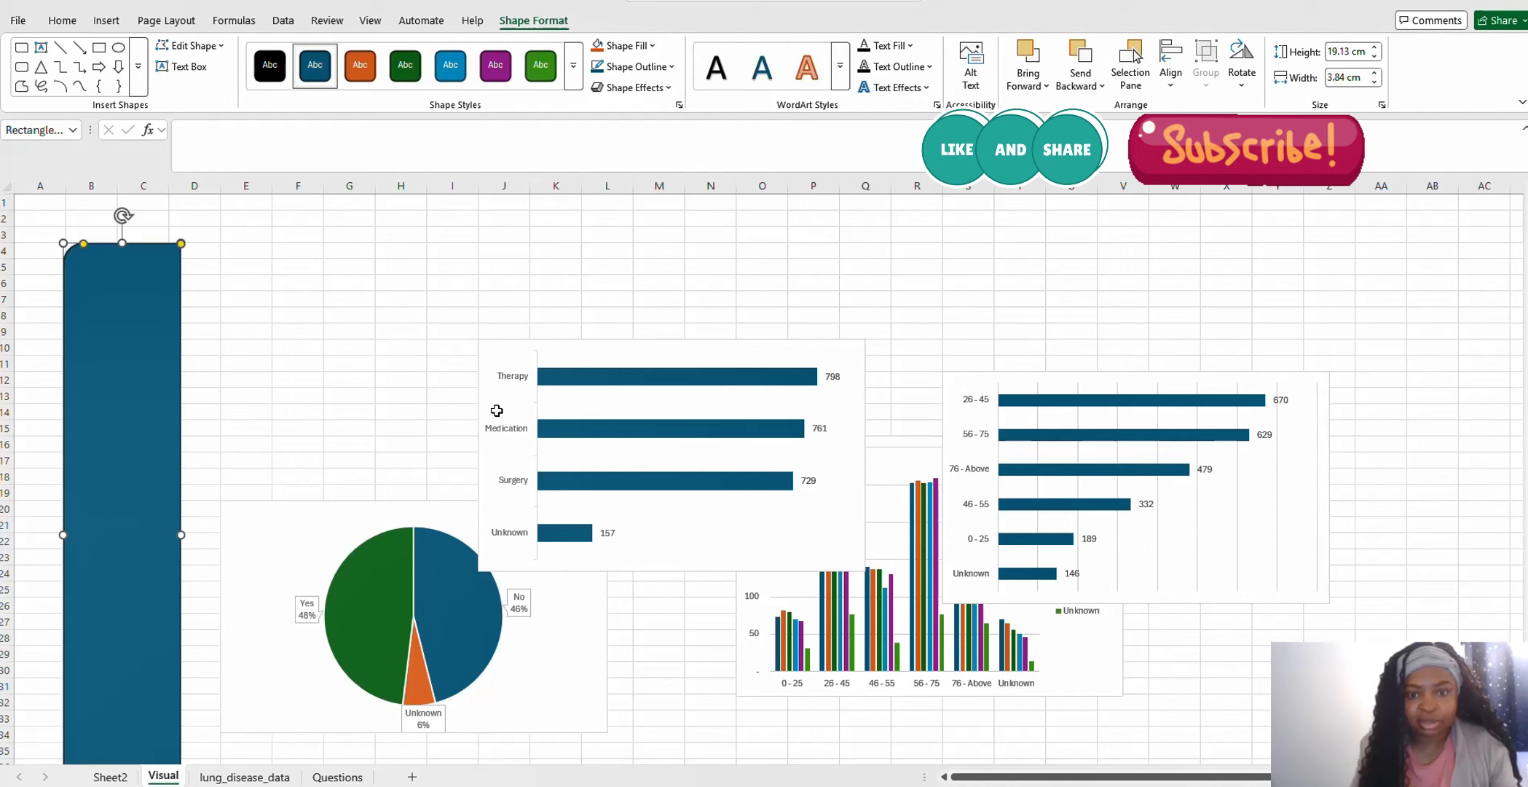
click(704, 352)
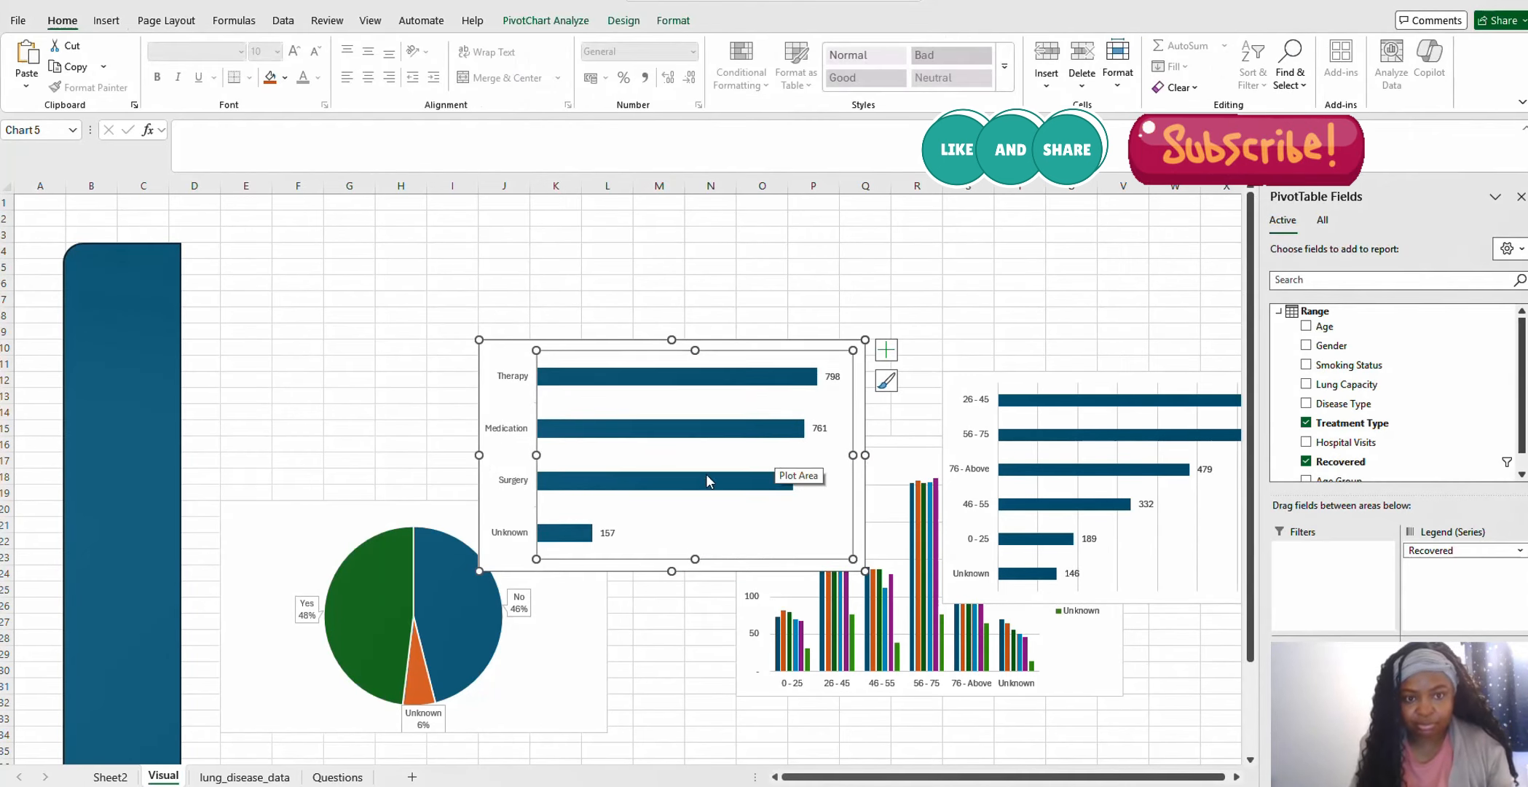
drag(359, 500, 339, 383)
Move the treatment type recovery bar chart directly below the smoking status pie chart
click(736, 355)
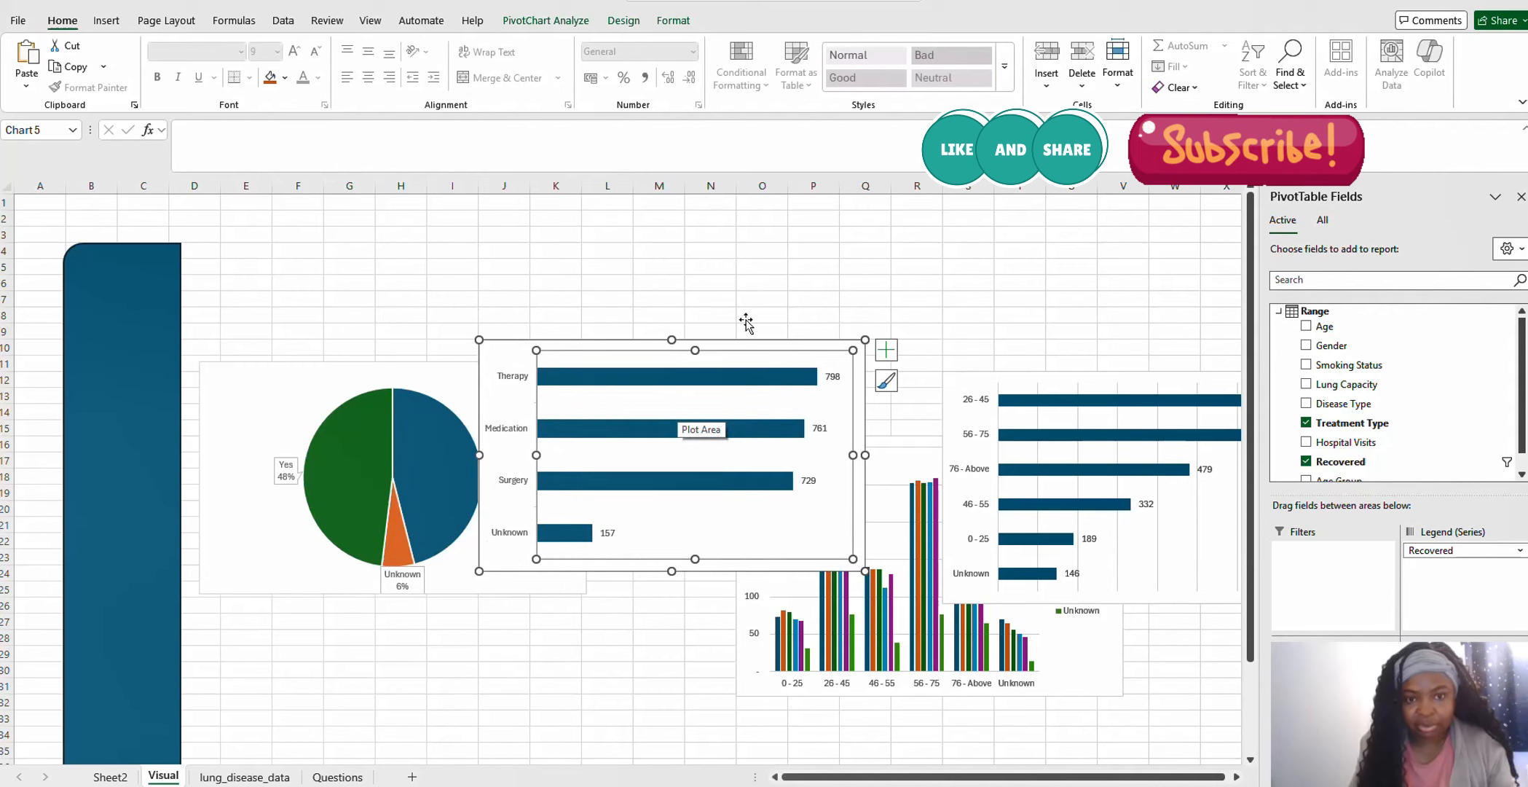
click(796, 276)
click(509, 350)
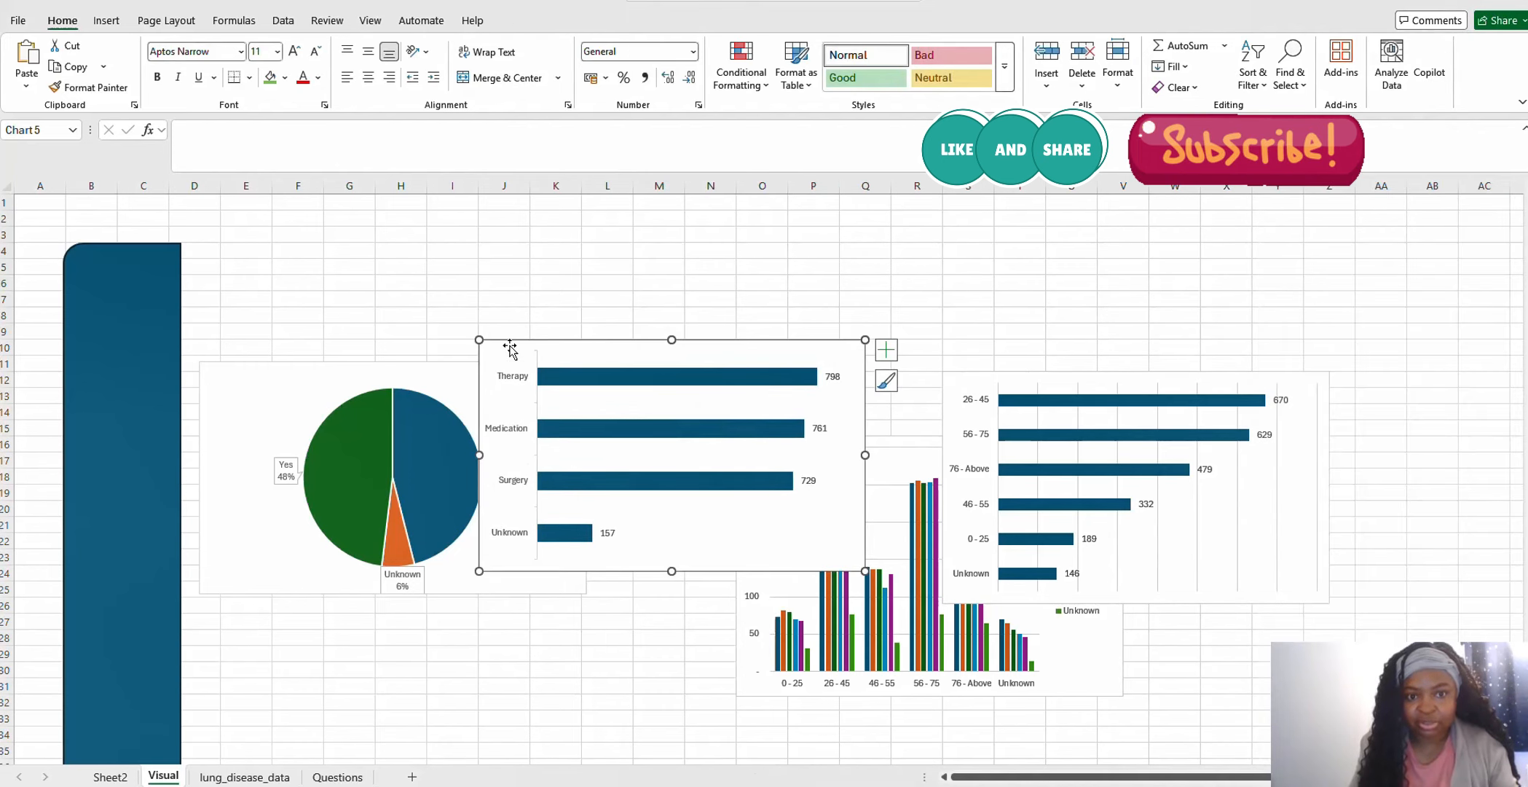
drag(509, 350, 229, 631)
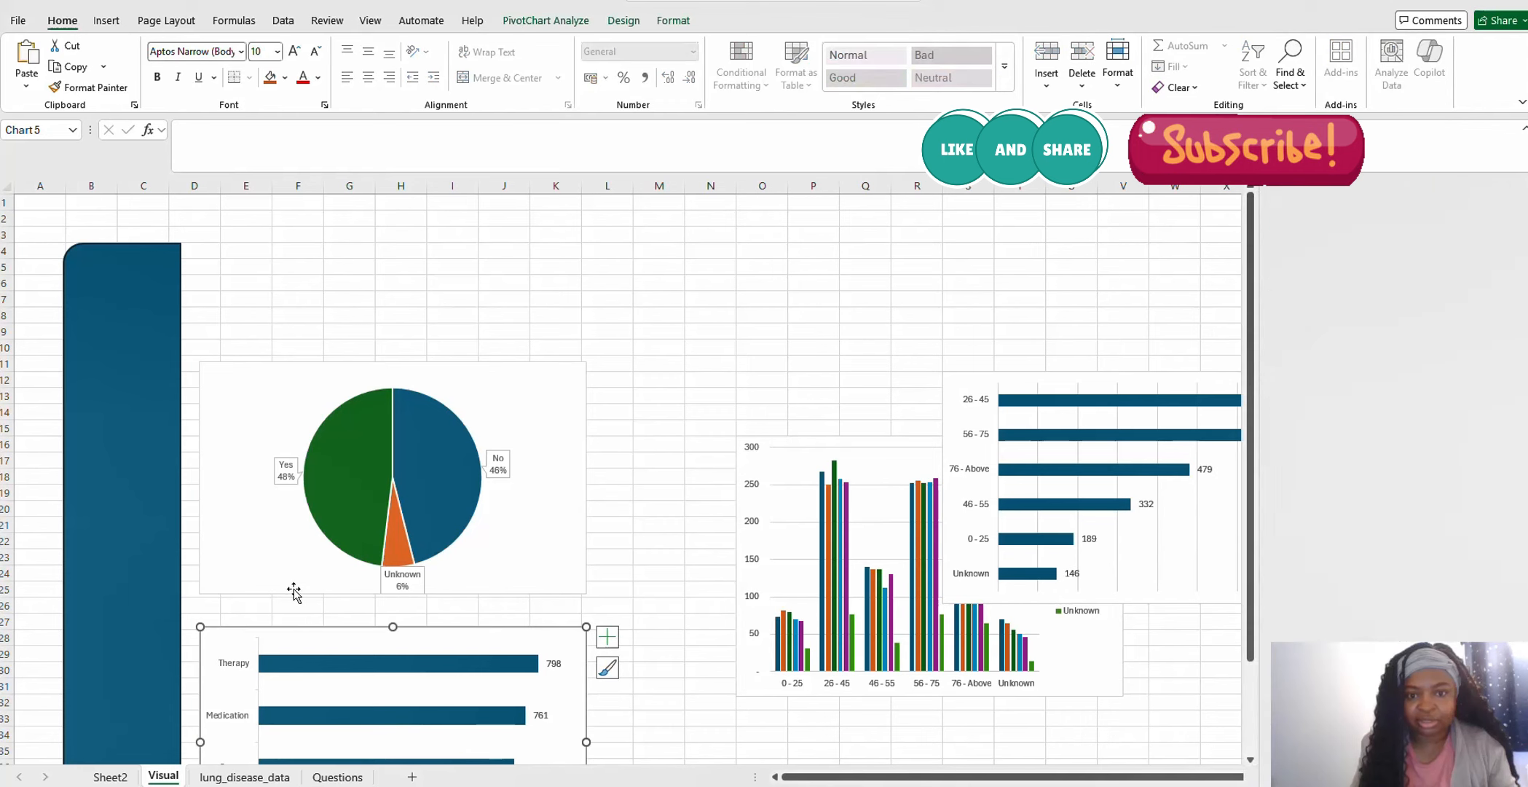
scroll(711, 325, down, 2)
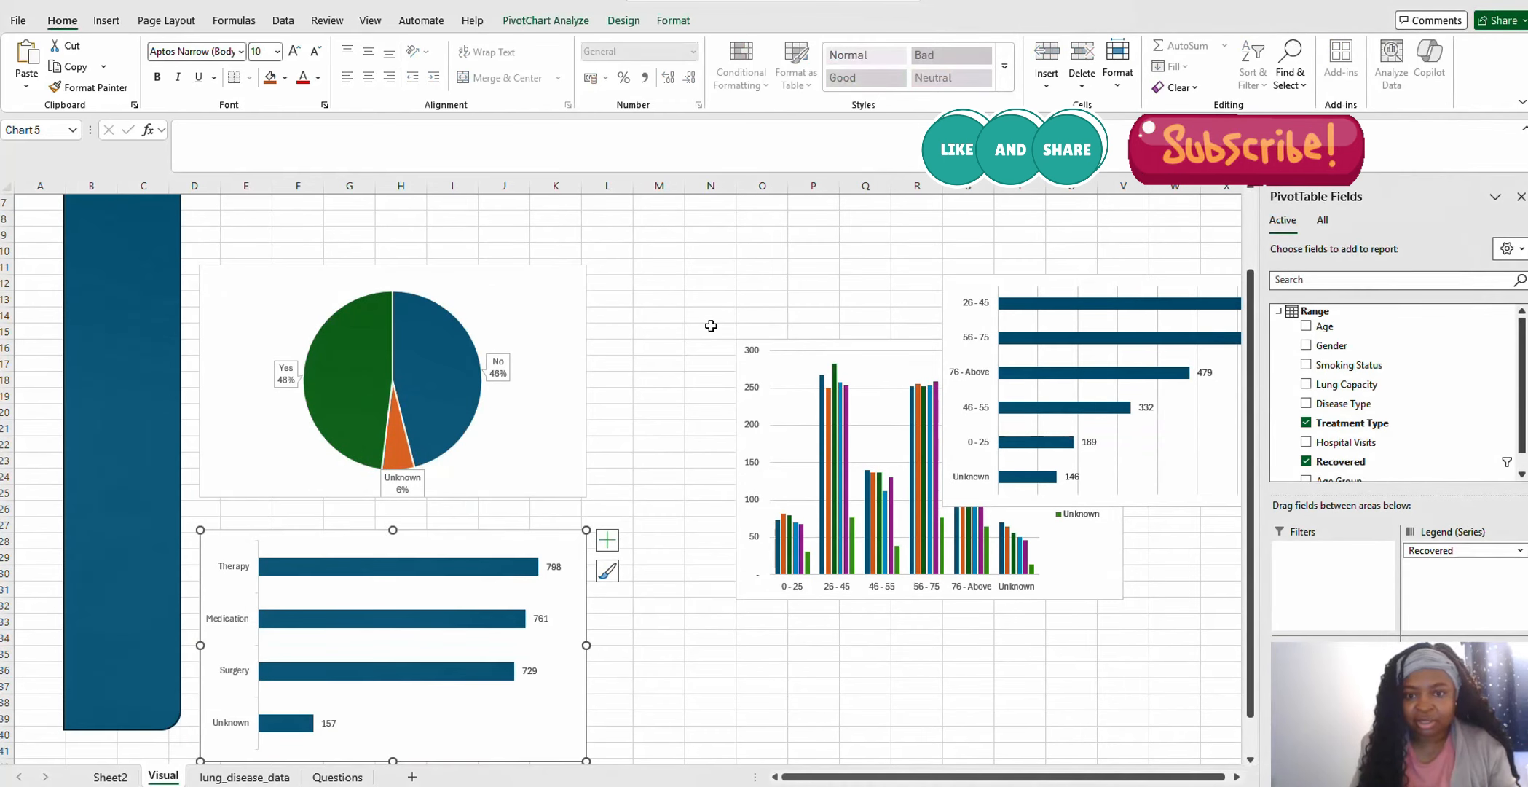
Place the disease-by-age-group column chart beside the pie chart and the age group recovery bar chart below that column chart
click(761, 356)
drag(792, 345, 674, 263)
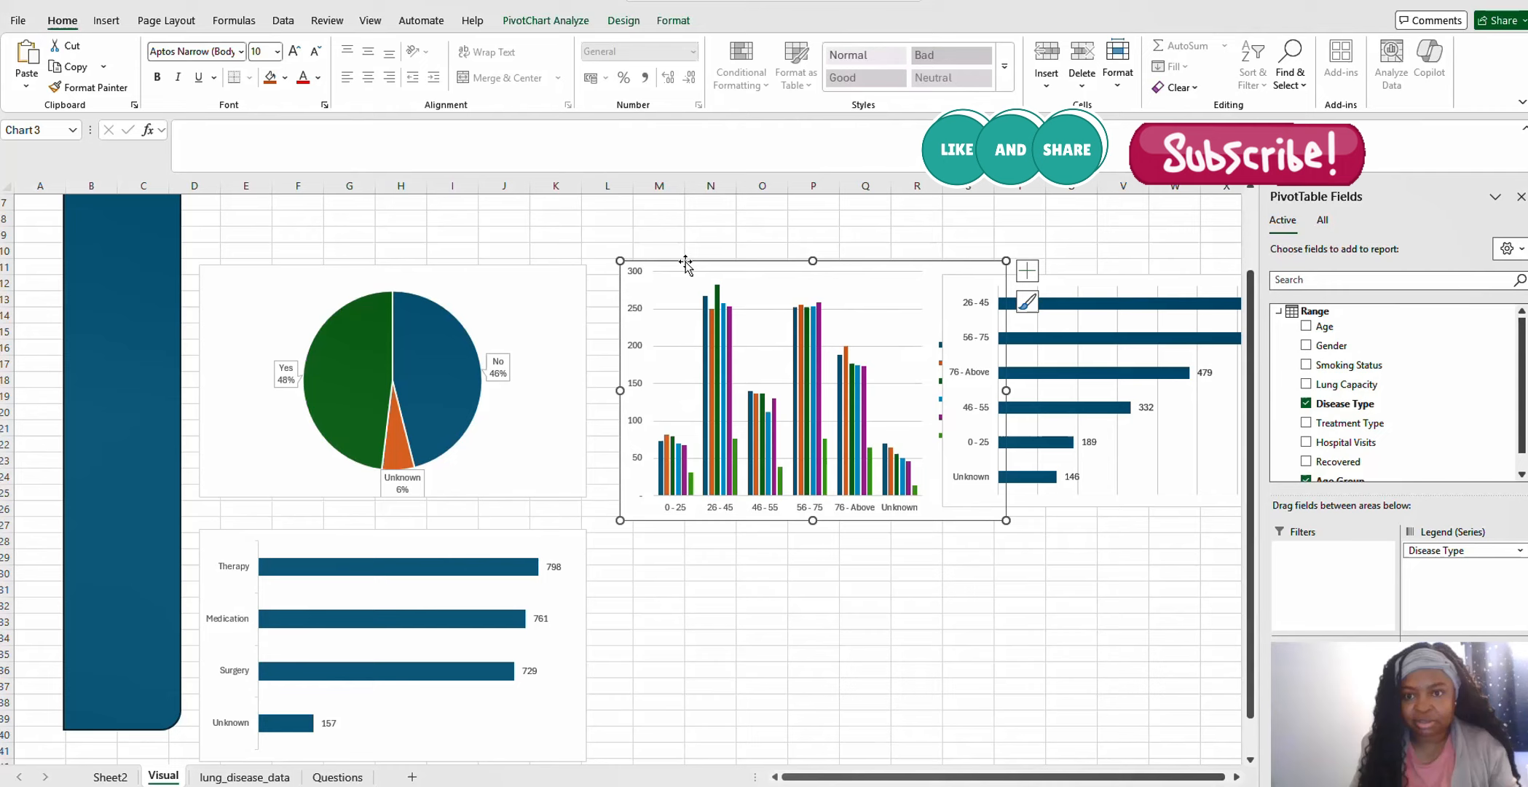
click(1131, 282)
drag(1121, 282, 802, 552)
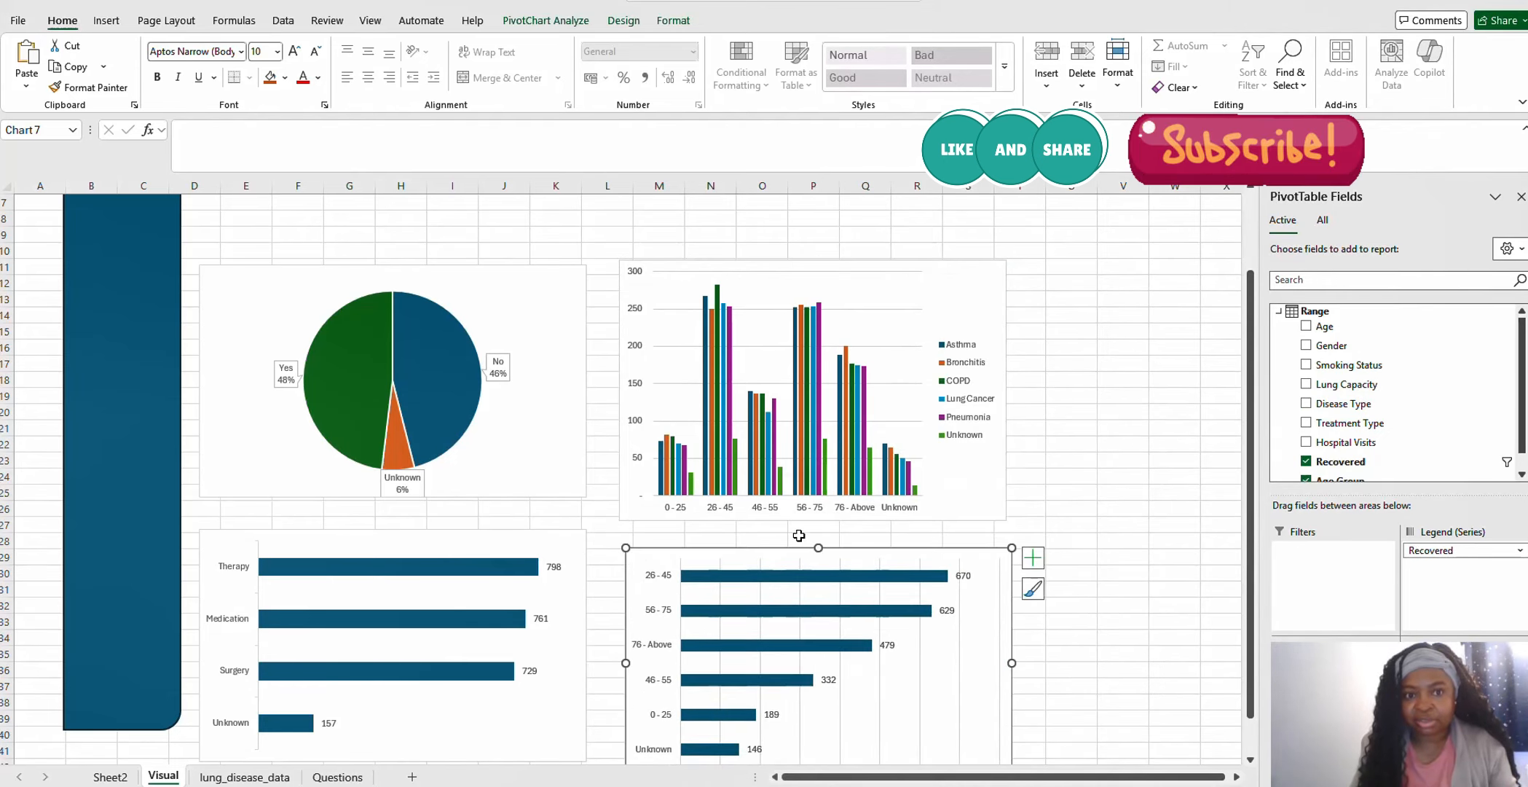
scroll(796, 530, up, 2)
scroll(794, 532, down, 6)
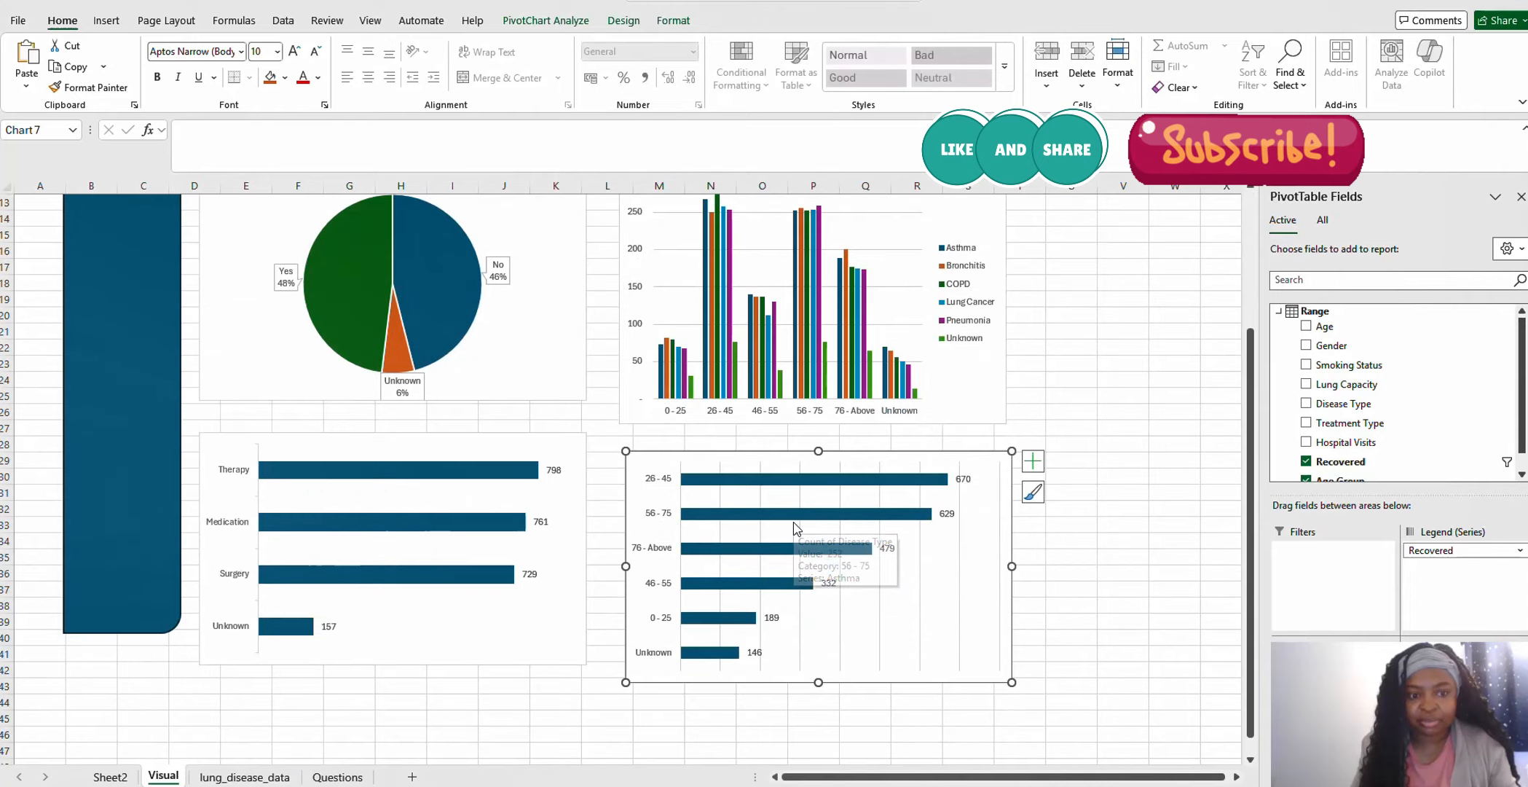
scroll(794, 532, up, 6)
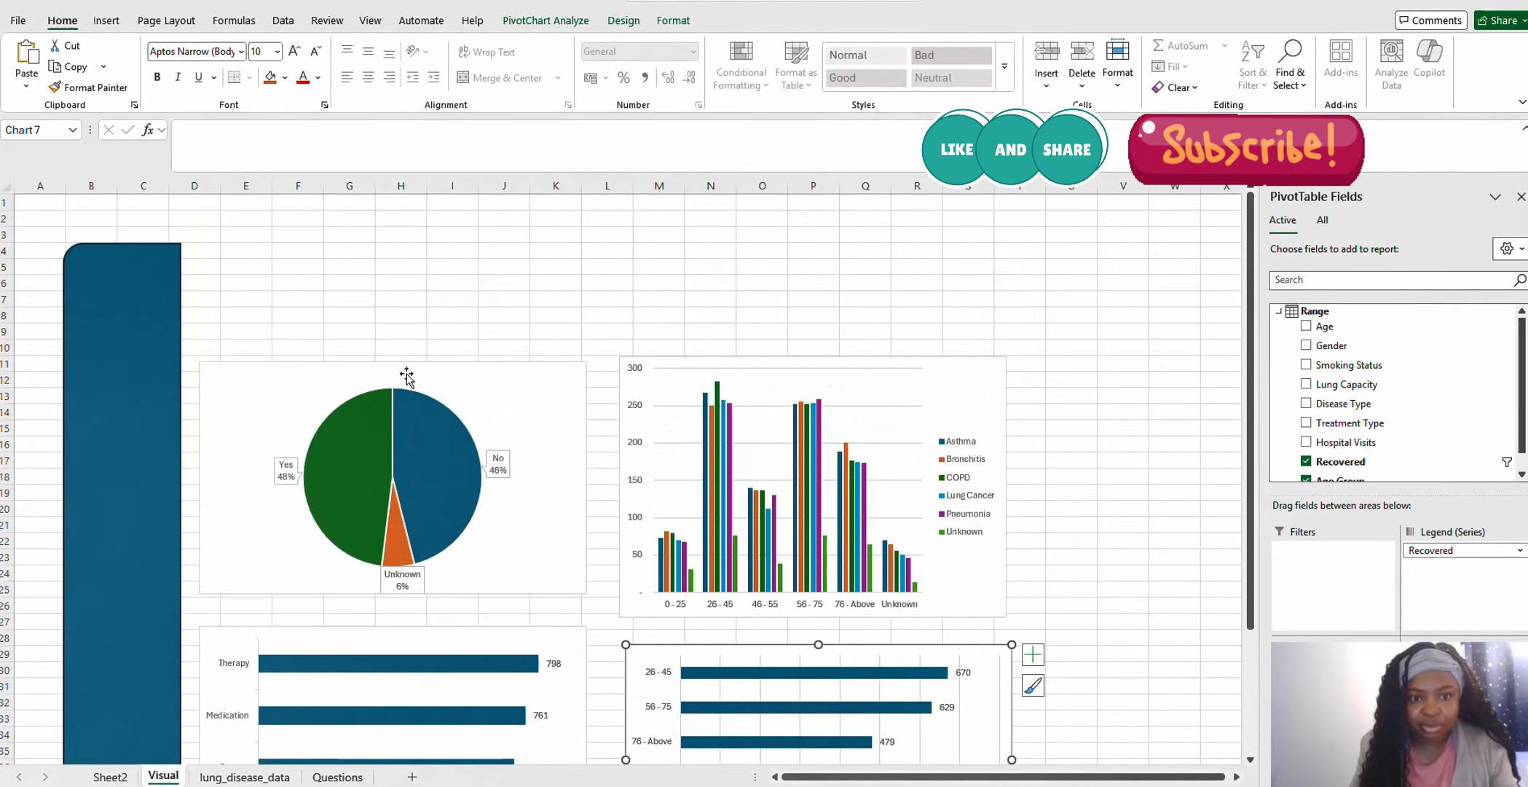
Shift the smoking status pie chart and the disease-by-age-group column chart slightly upward, adding space above the bar charts
mouse_move(409, 356)
mouse_down()
mouse_move(405, 324)
mouse_move(417, 347)
mouse_up()
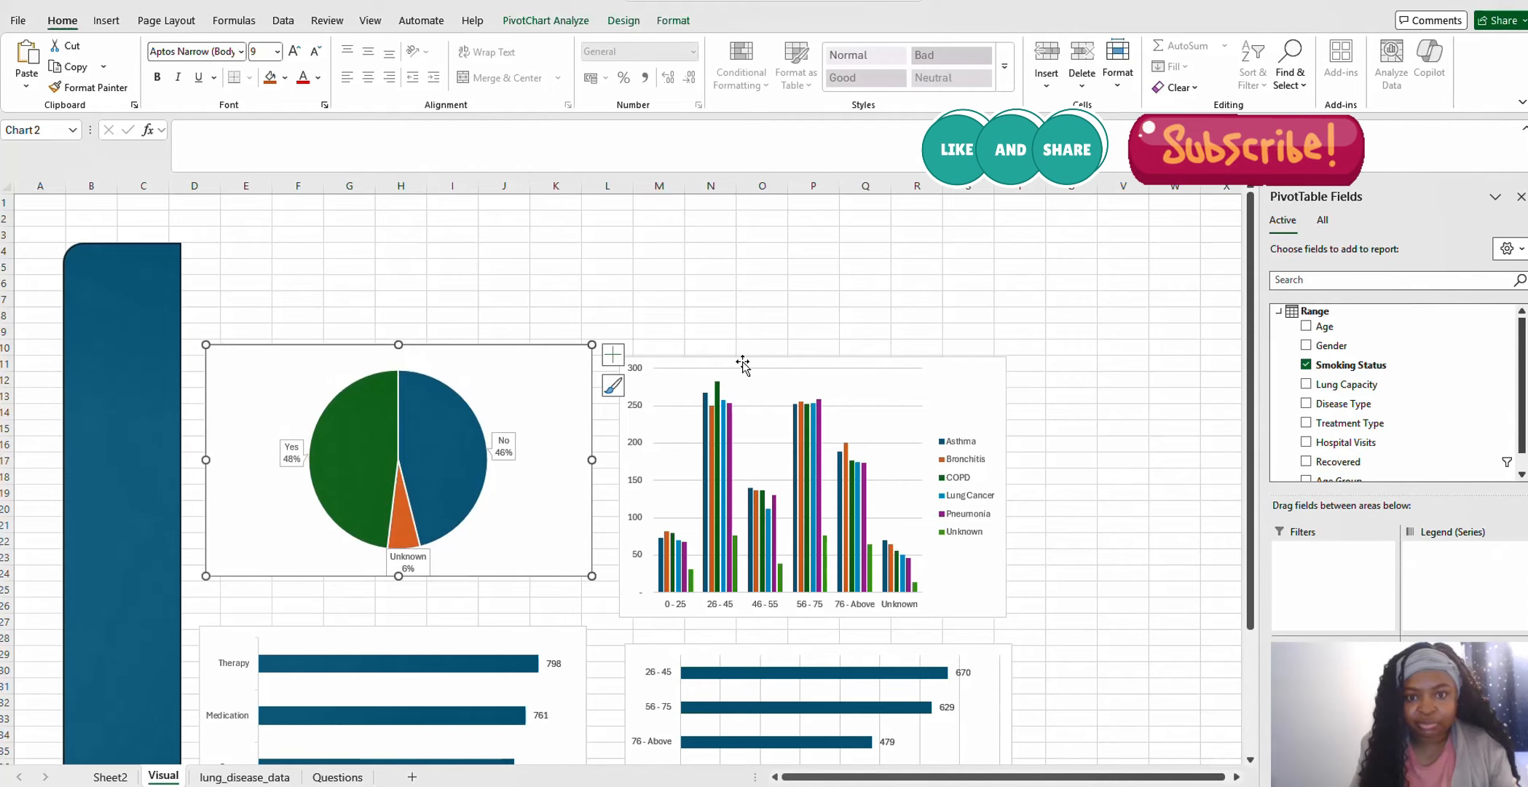
click(744, 362)
drag(743, 345, 742, 335)
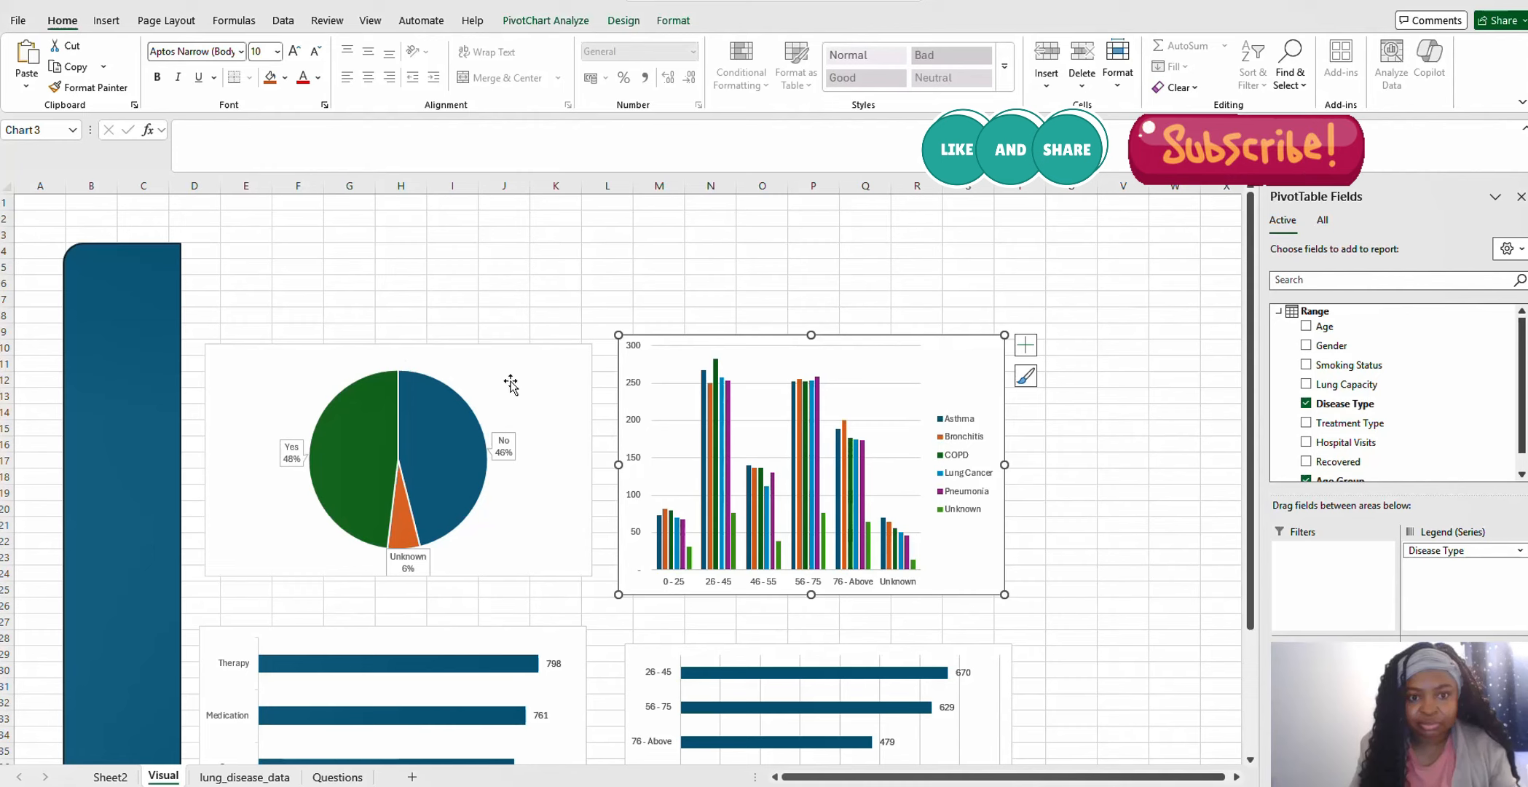
click(473, 380)
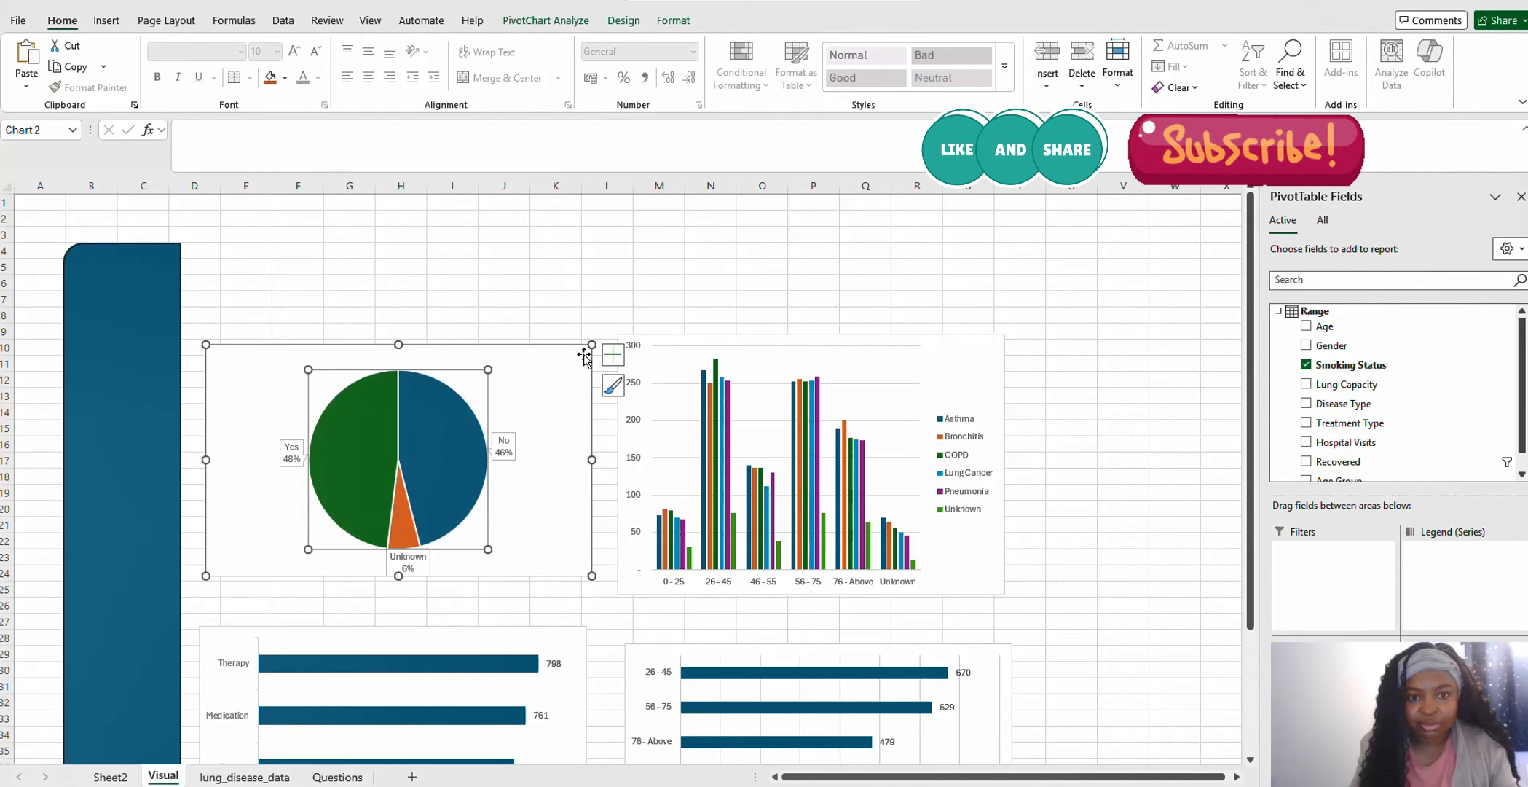
click(550, 301)
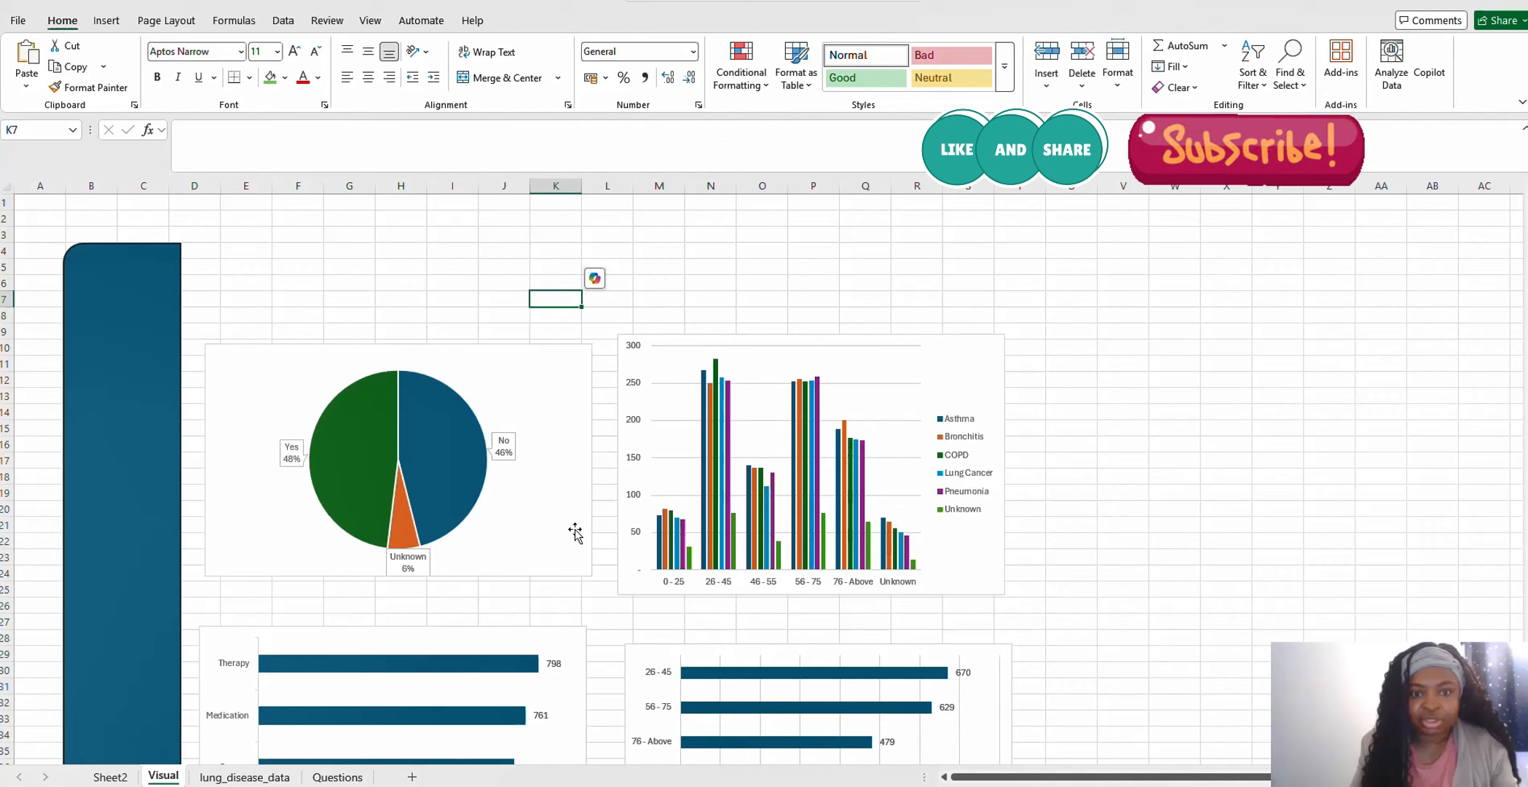
Draw a diagonal-corners-rounded rectangle about 9.26 cm high and 13.55 cm wide over the smoking status pie chart
click(107, 21)
click(231, 73)
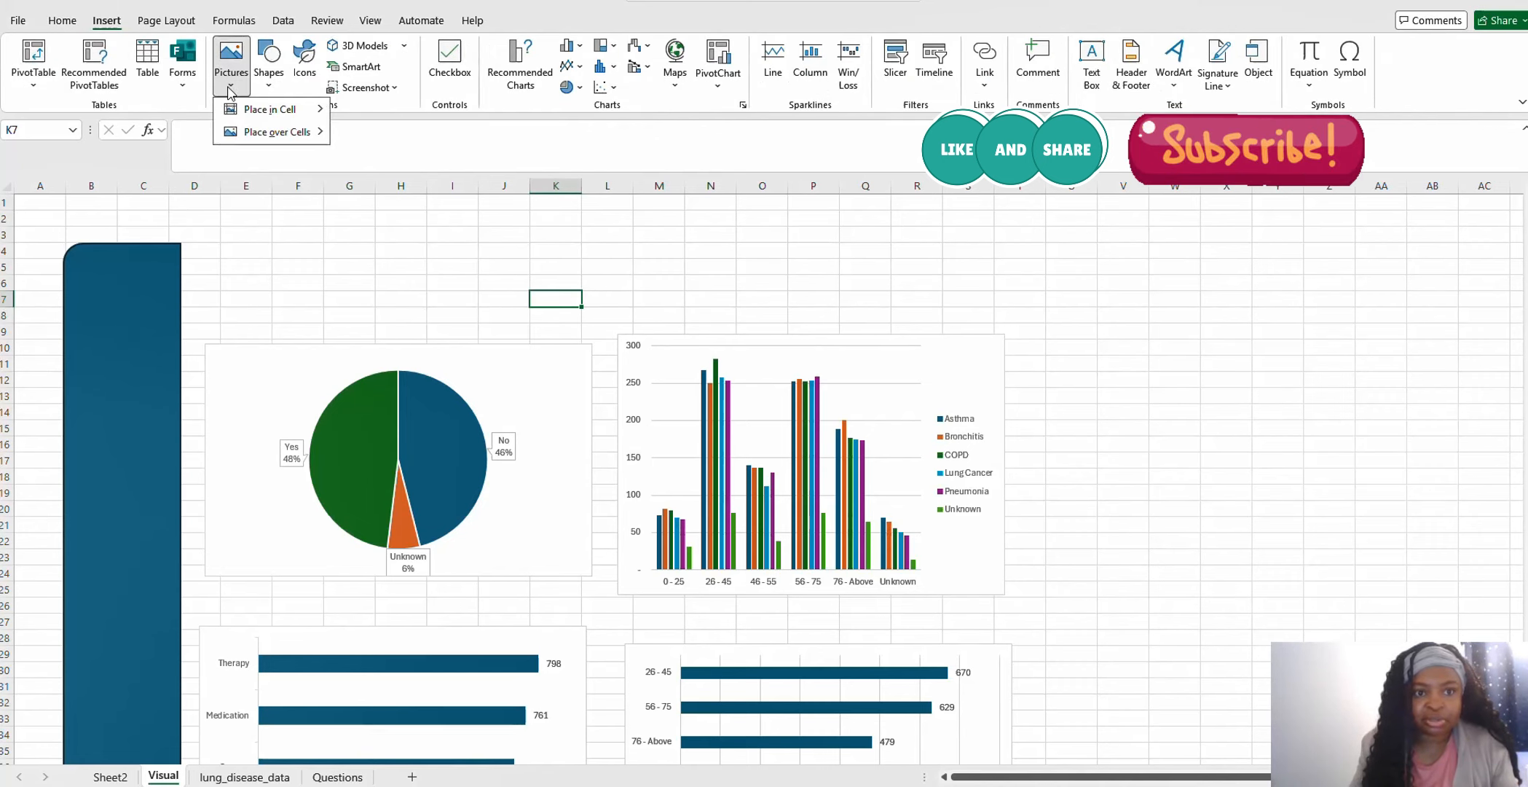
click(265, 86)
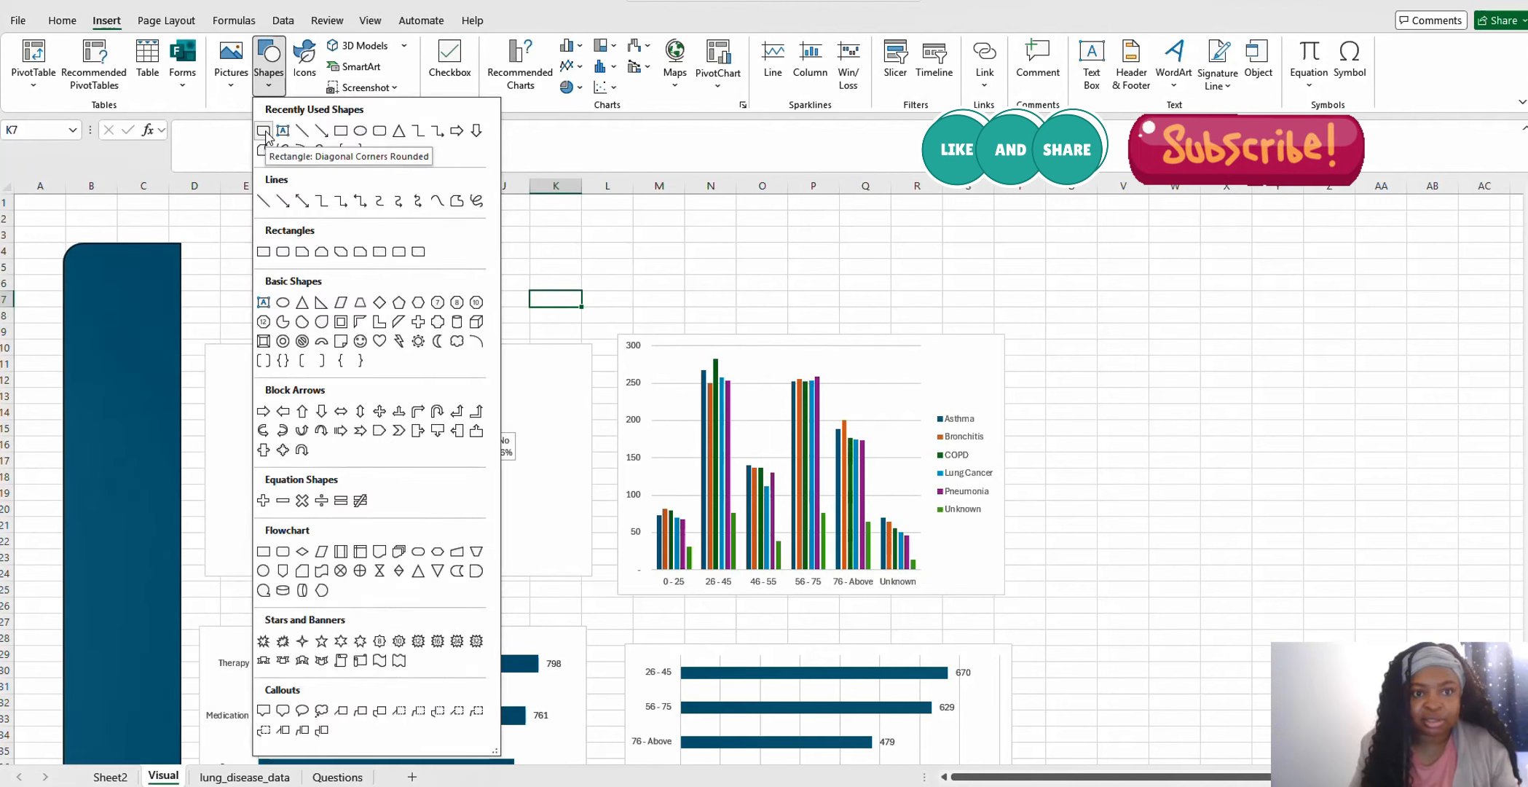
click(264, 131)
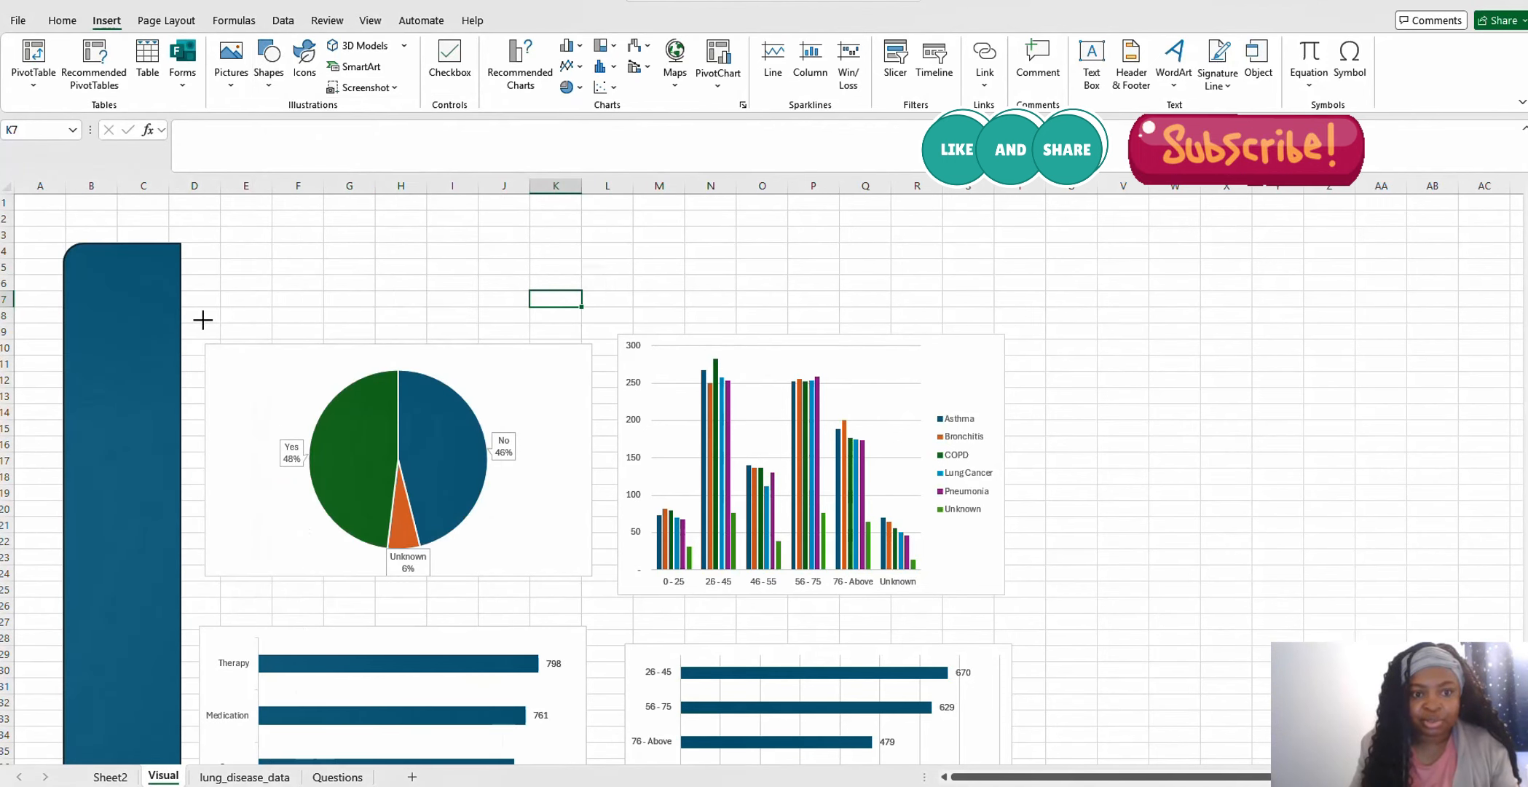
mouse_move(203, 320)
mouse_down()
mouse_move(484, 382)
mouse_move(576, 511)
mouse_move(606, 602)
mouse_up()
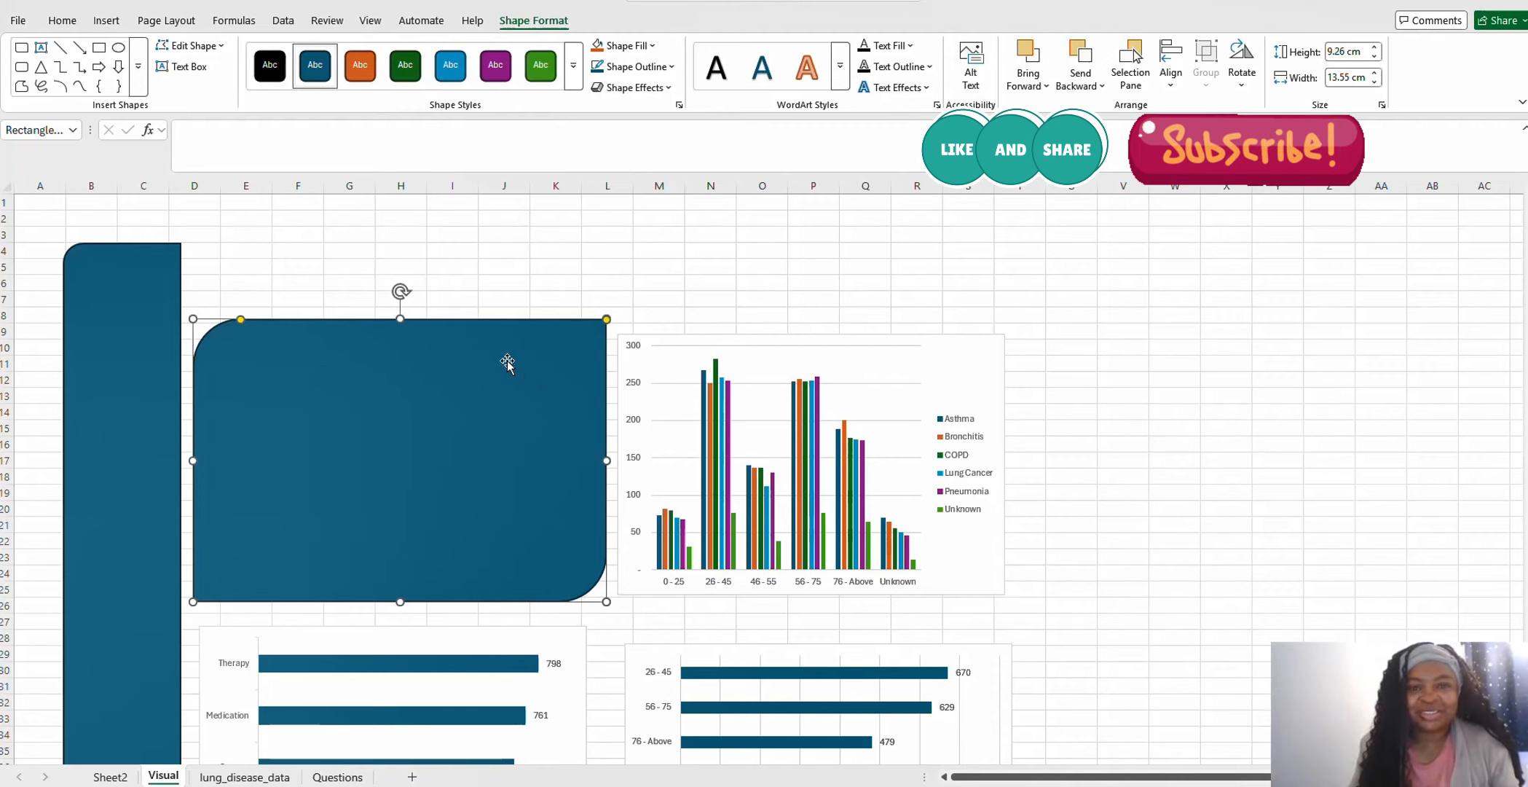
Remove the fill from the rounded rectangle covering the smoking status pie chart, keeping its outline as a frame
right_click(547, 345)
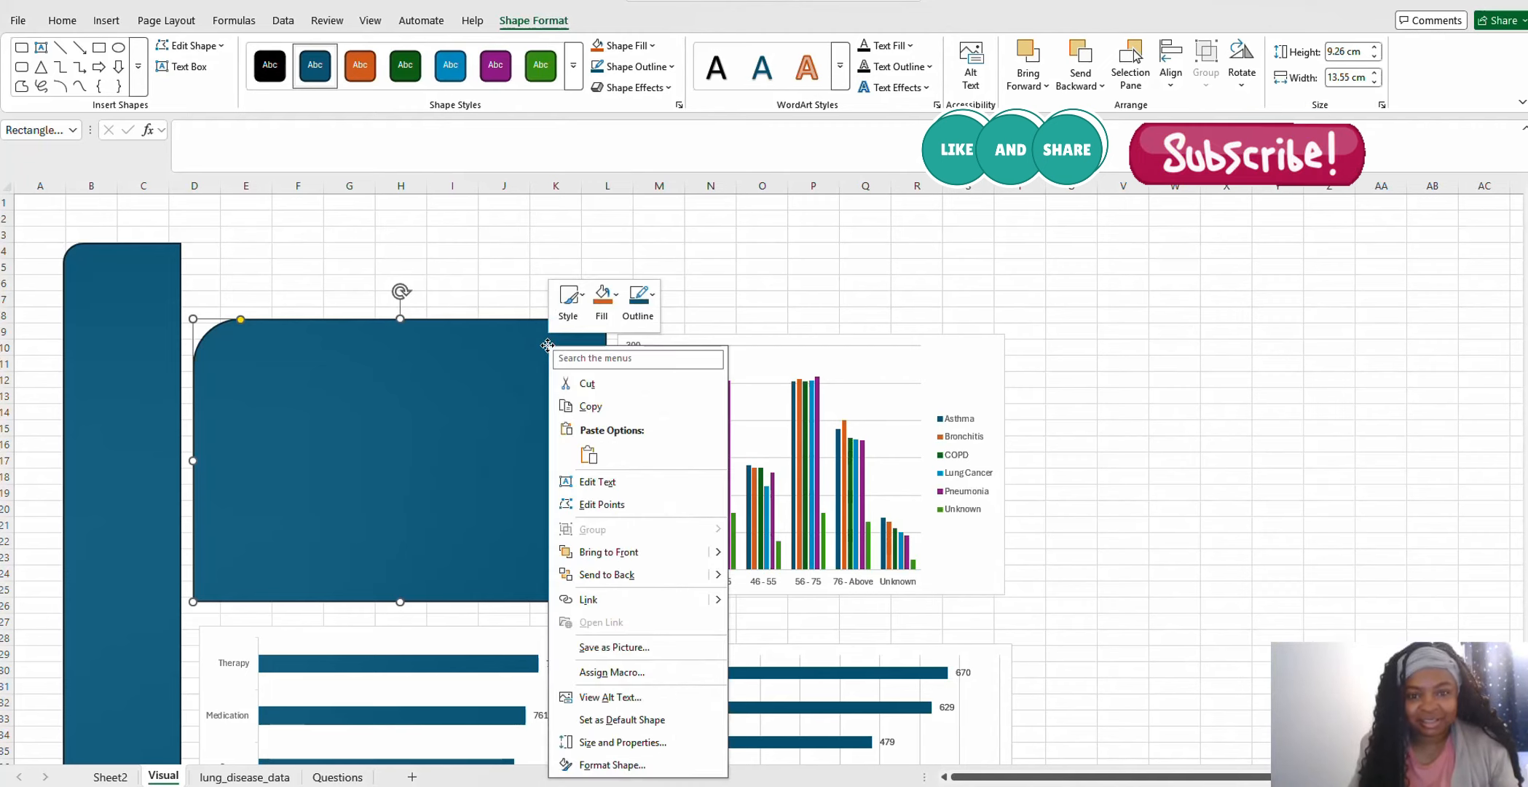
click(603, 299)
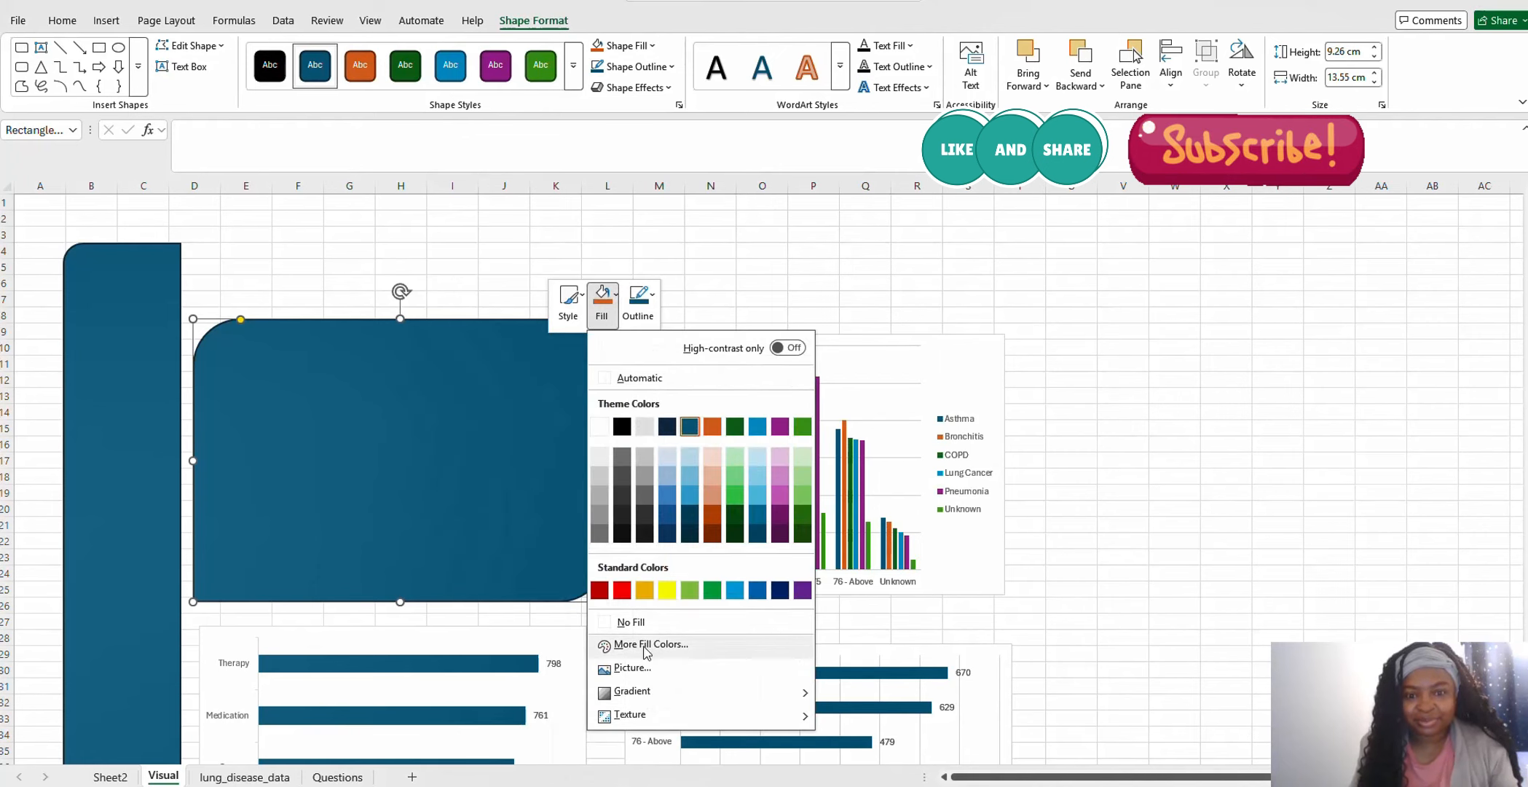
click(632, 621)
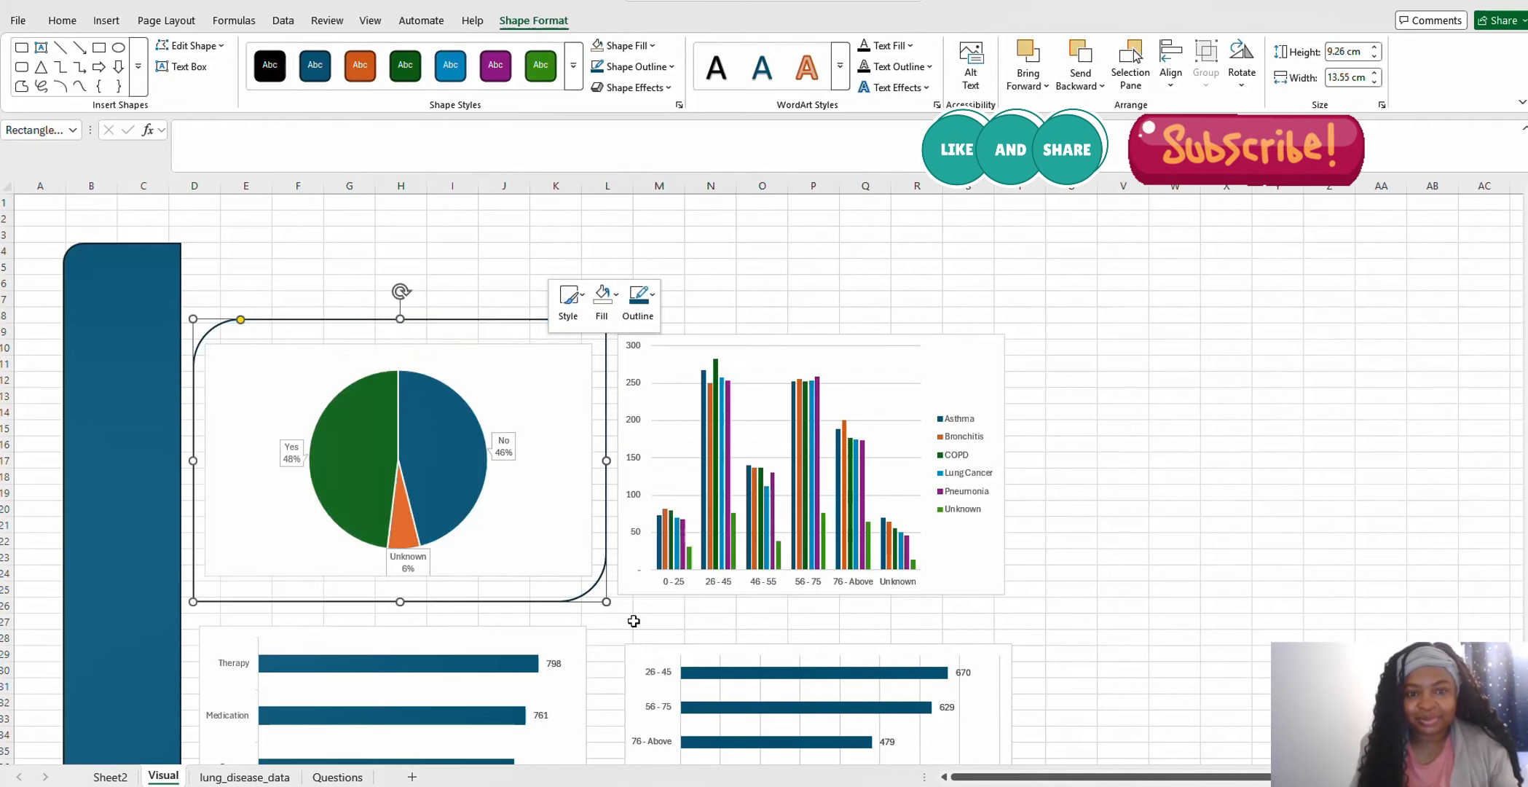
click(506, 265)
Nudge the rounded frame slightly up and left, and enlarge the smoking status pie chart to nearly fill it
click(571, 373)
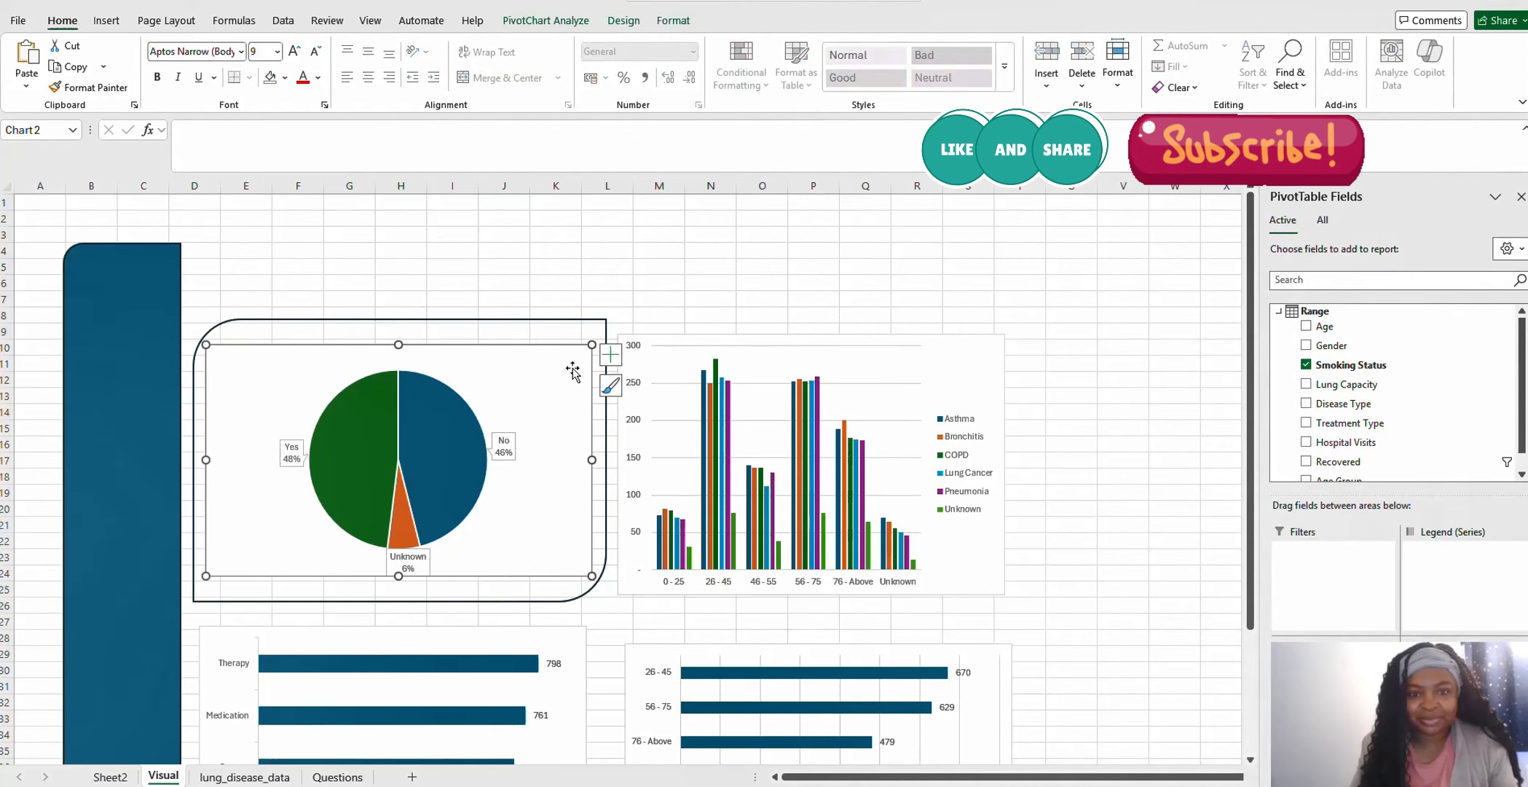
click(586, 320)
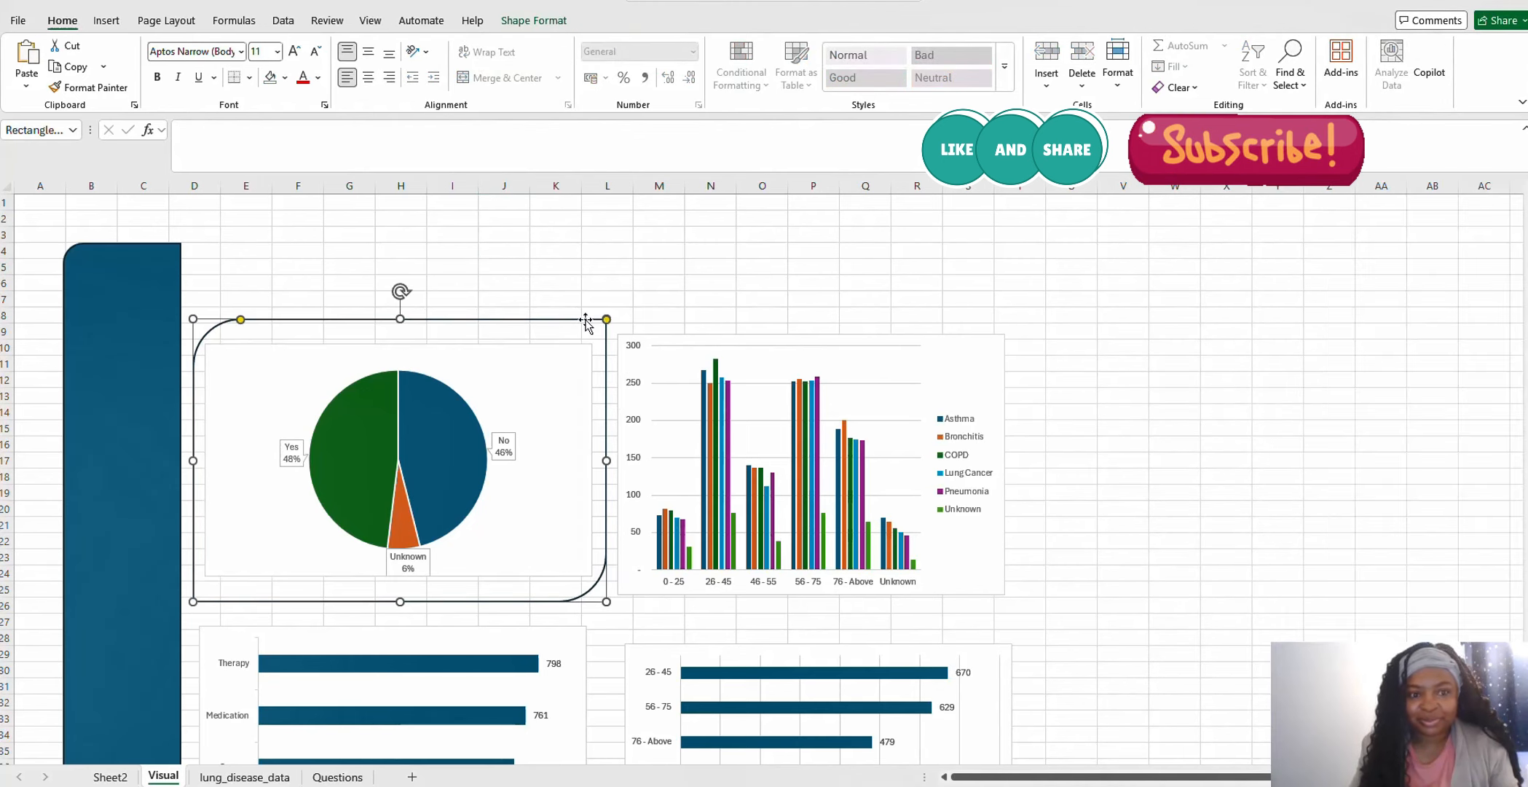
drag(586, 321, 583, 317)
click(577, 347)
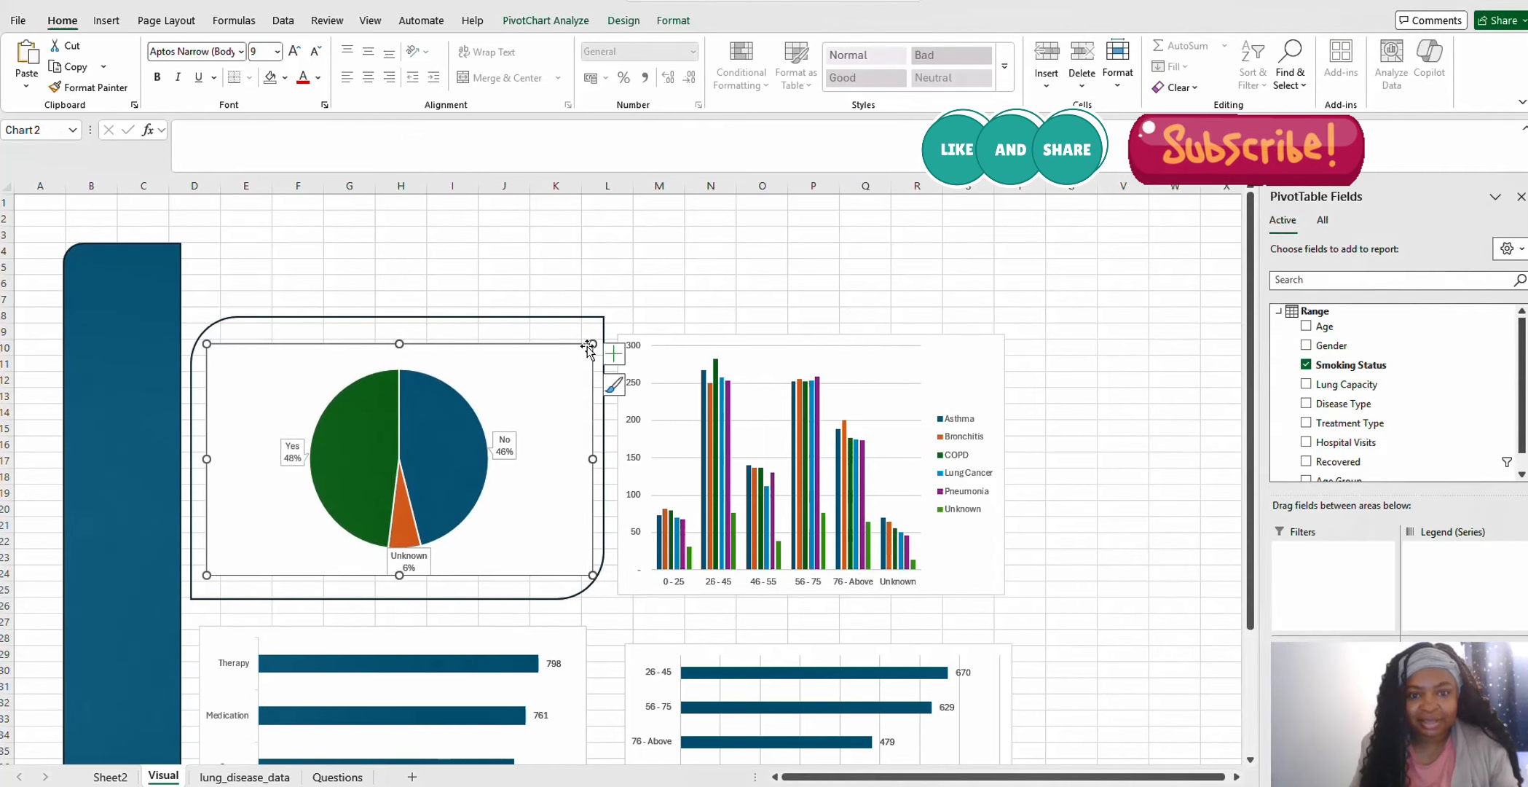
drag(589, 340, 606, 330)
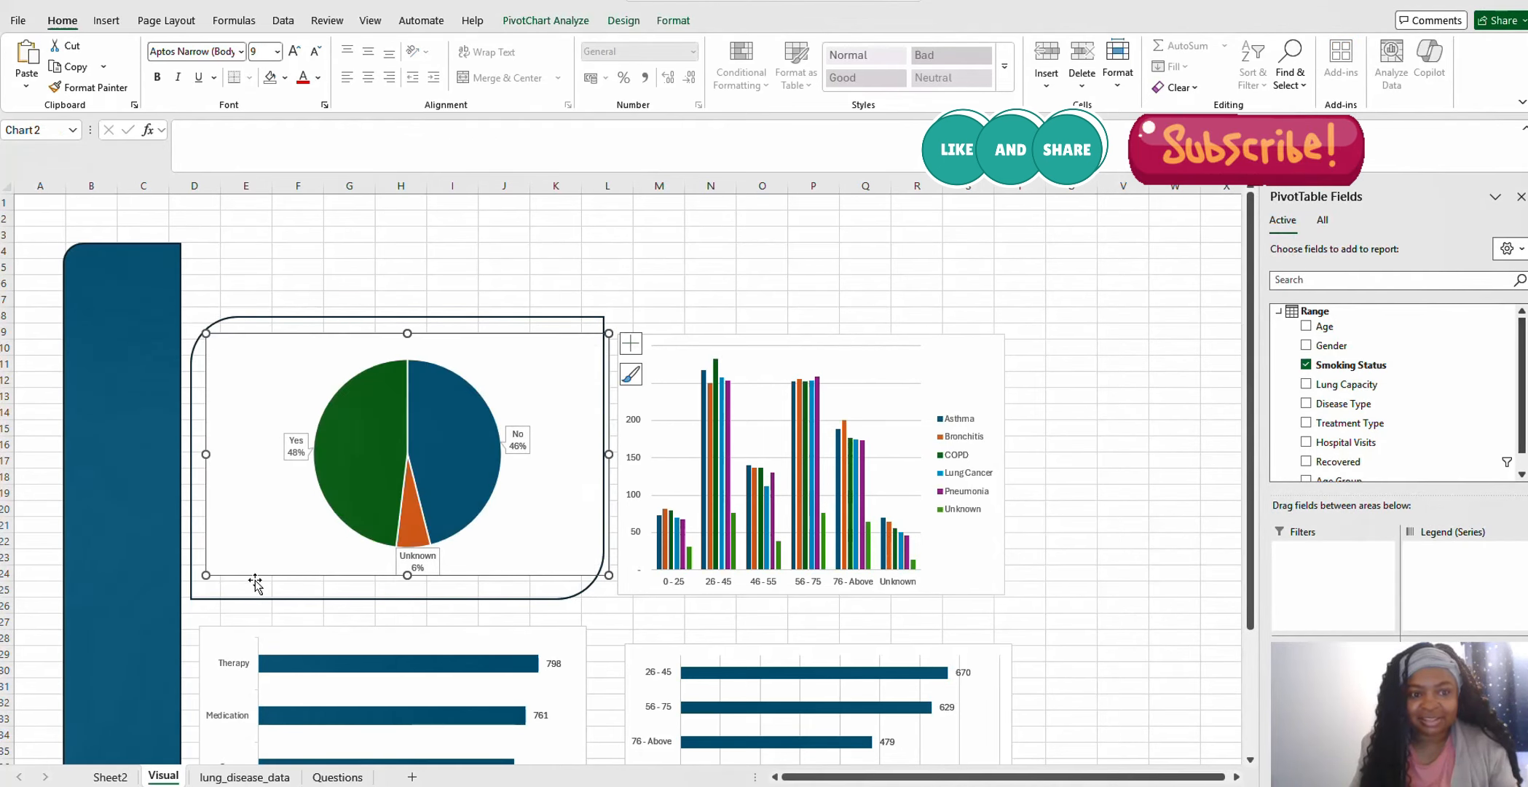
drag(206, 573, 194, 592)
click(607, 283)
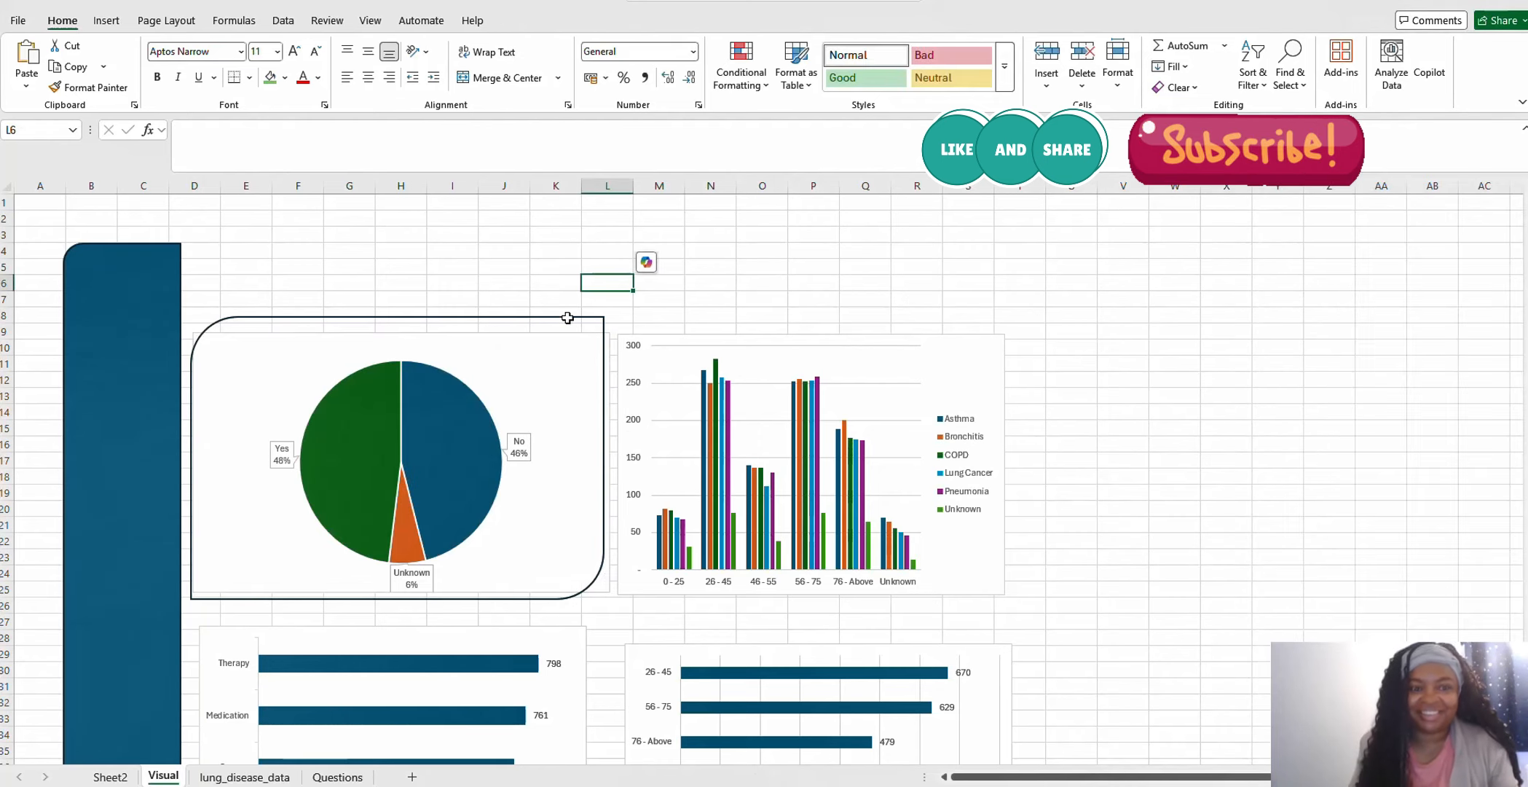
Enlarge the smoking status pie chart past the frame's upper-right corner and shift it left to center the pie in the frame
click(546, 352)
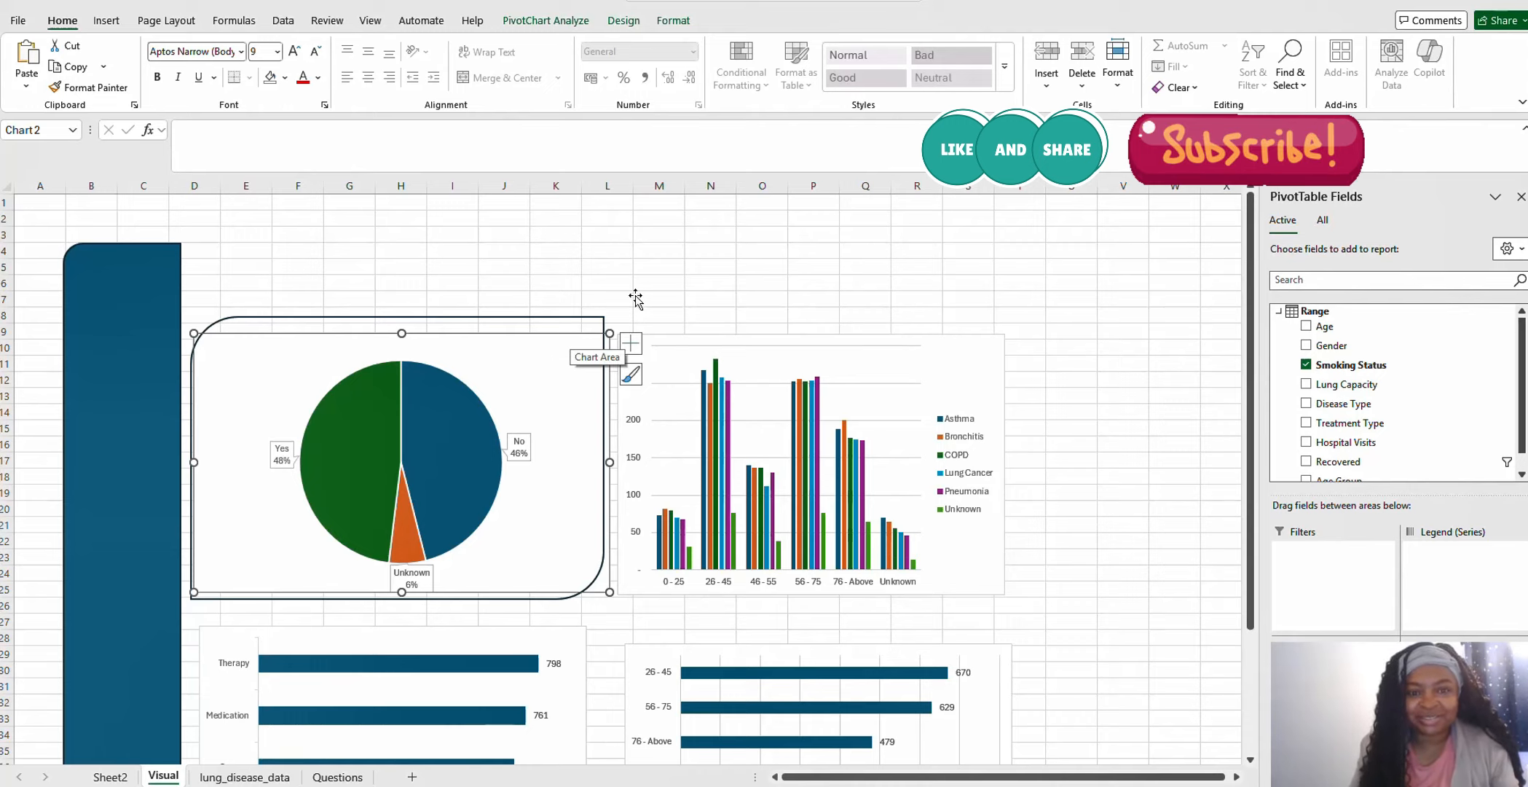
click(667, 252)
click(527, 344)
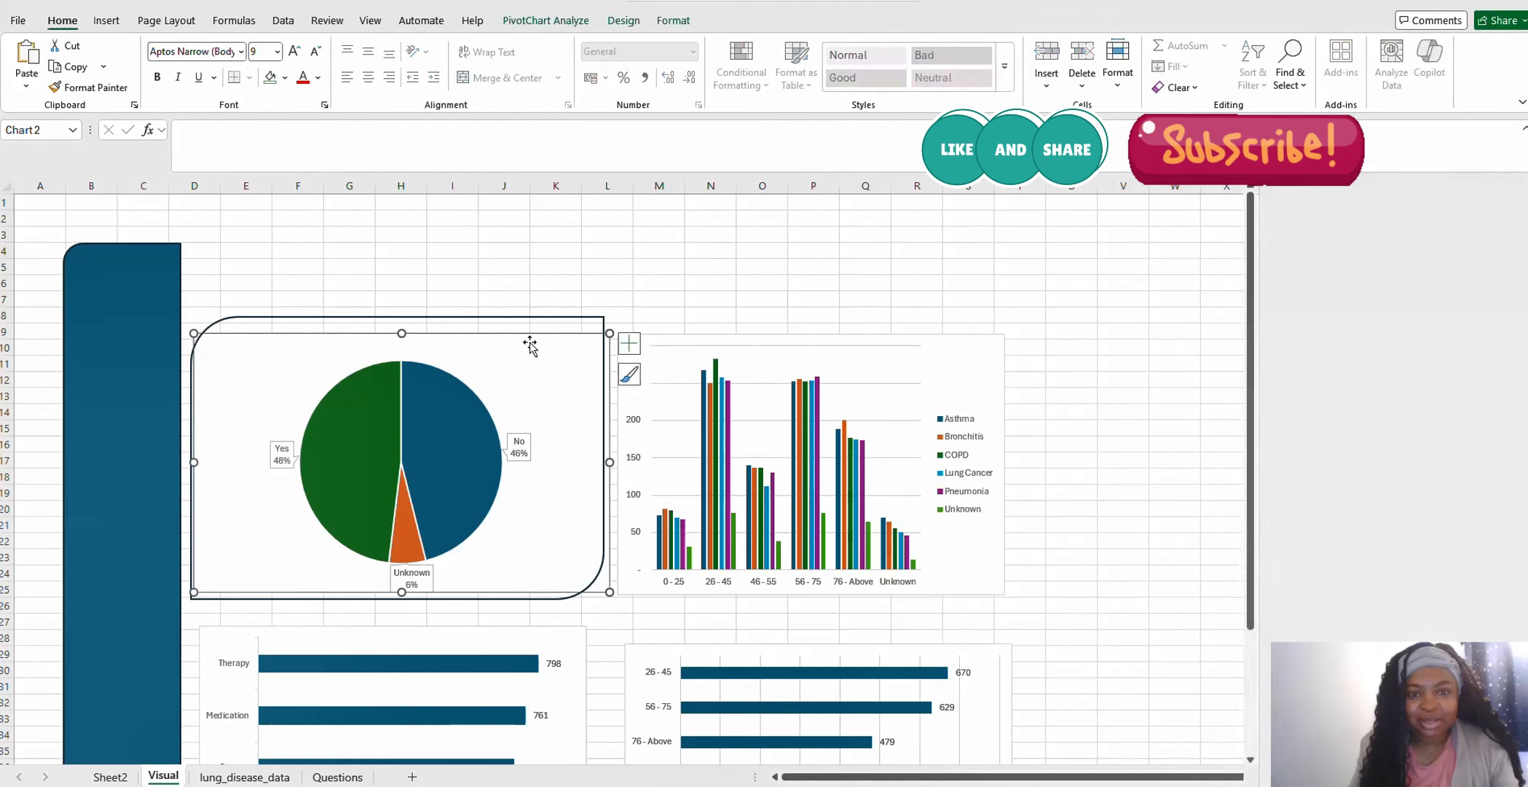
drag(610, 332, 650, 306)
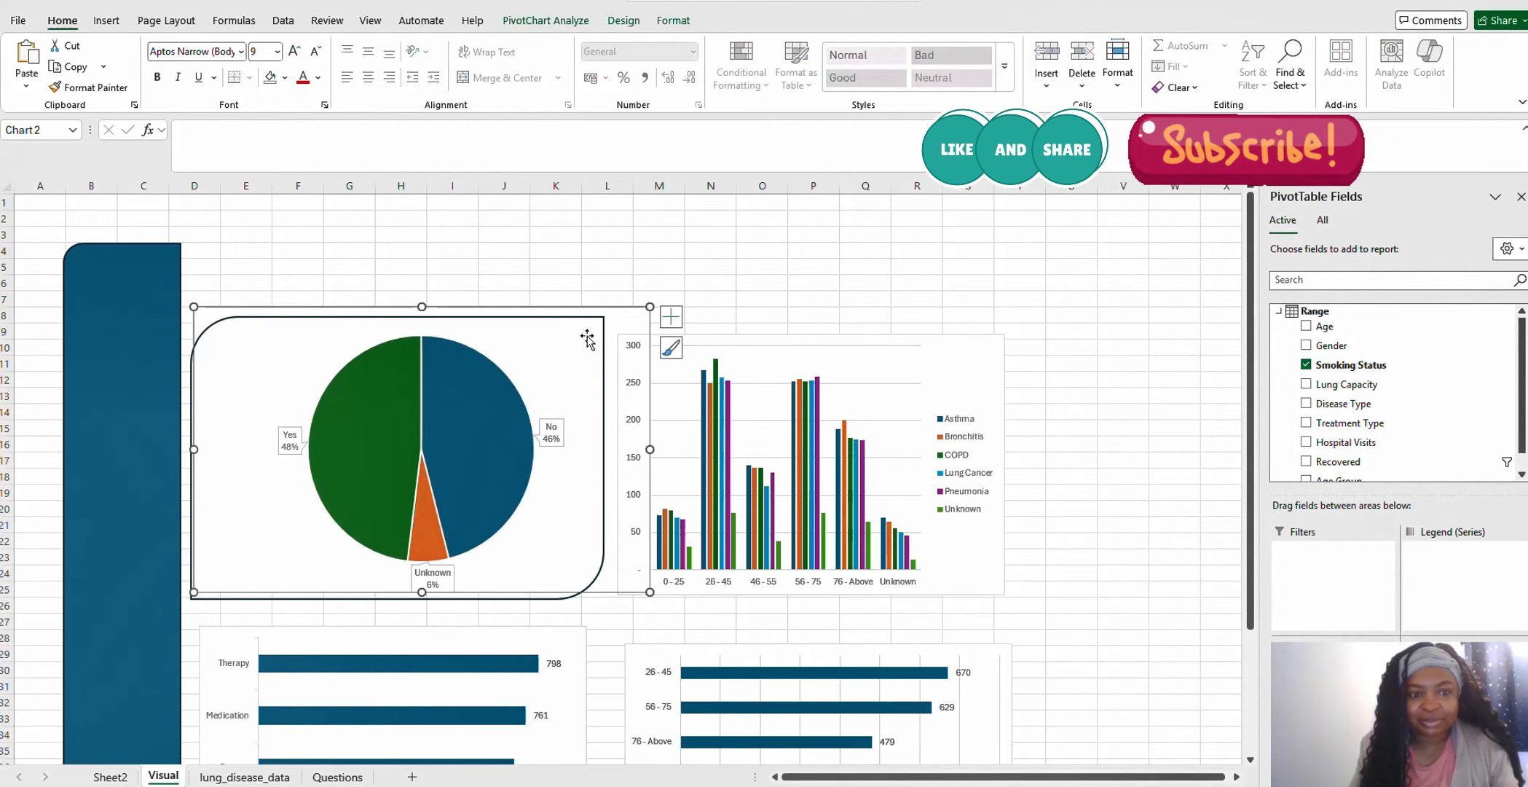
click(577, 249)
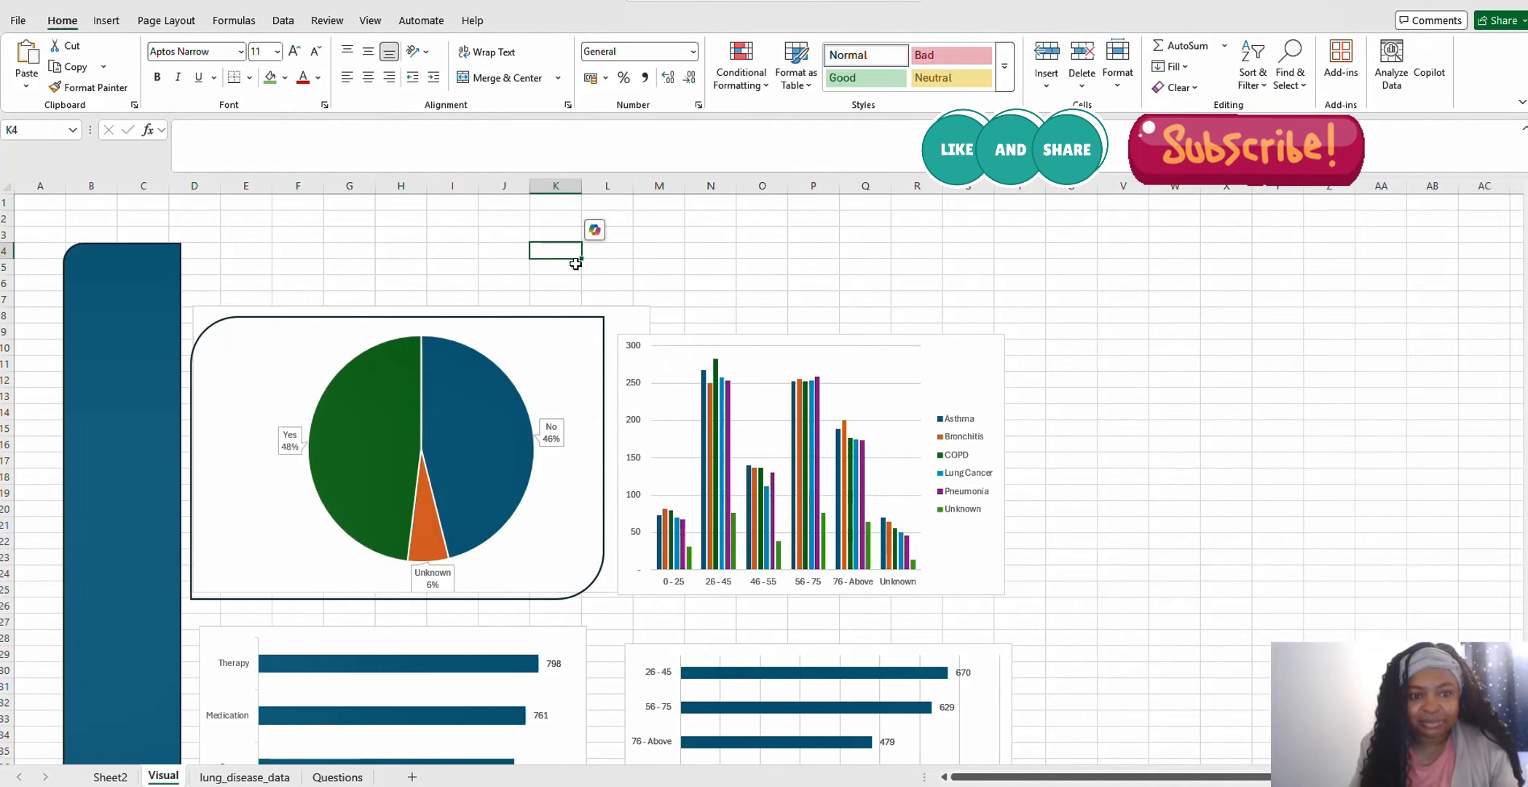
click(634, 381)
drag(528, 380, 498, 383)
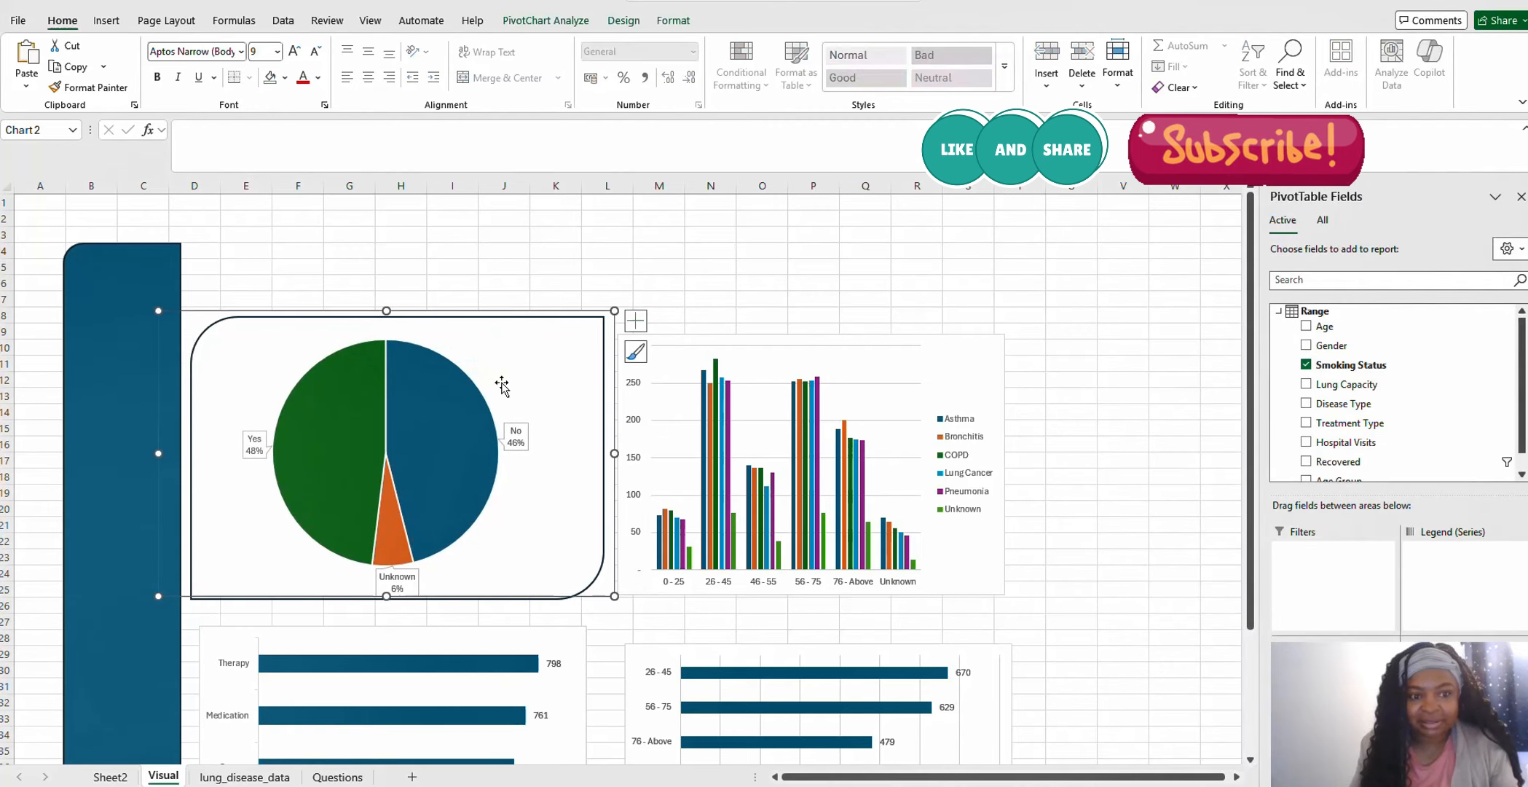
click(669, 274)
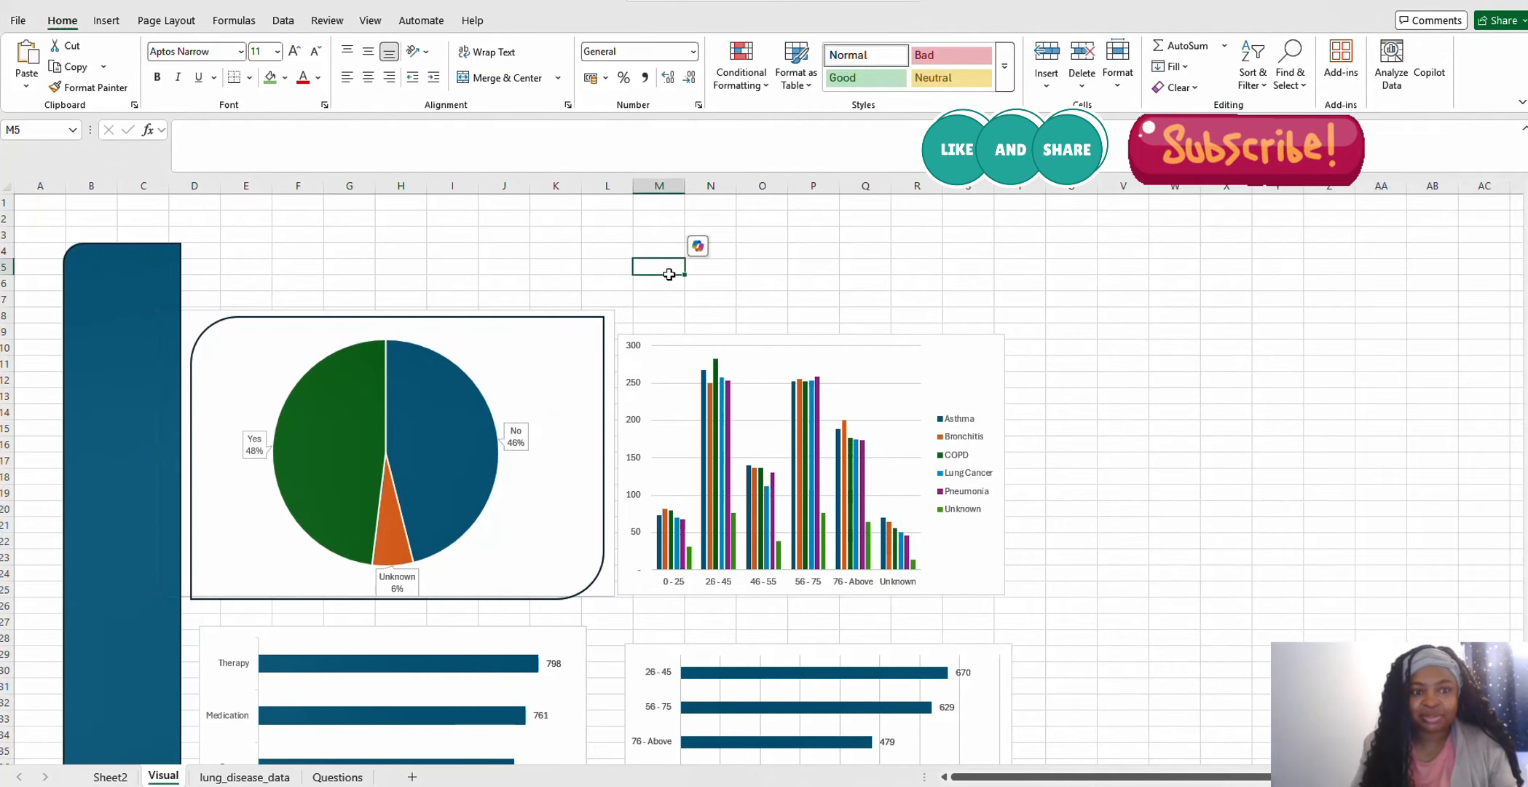
Shrink the smoking status pie chart from its upper-right corner and set its chart area to No Outline
click(612, 331)
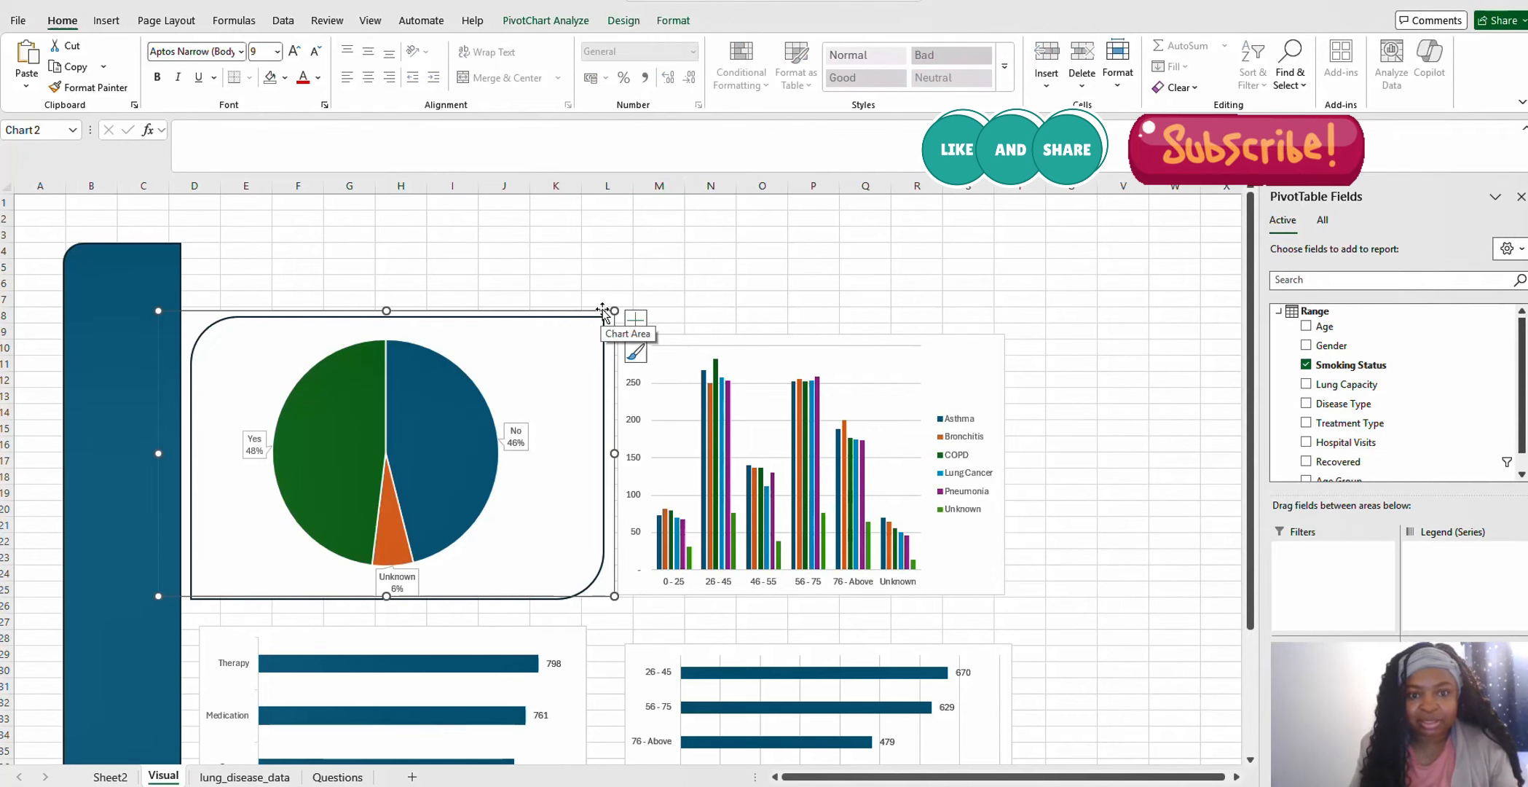
drag(614, 310, 582, 342)
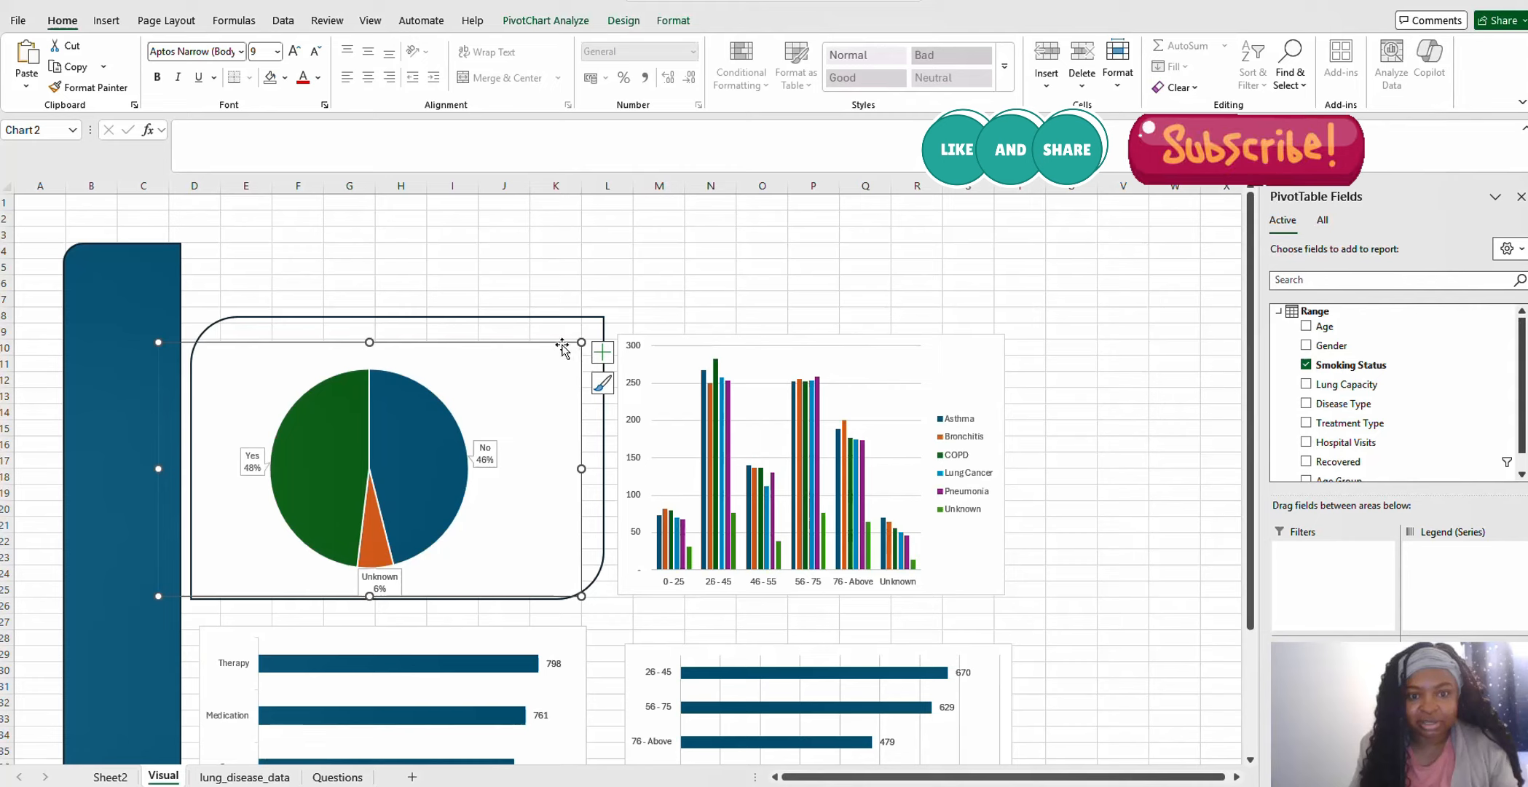
right_click(481, 342)
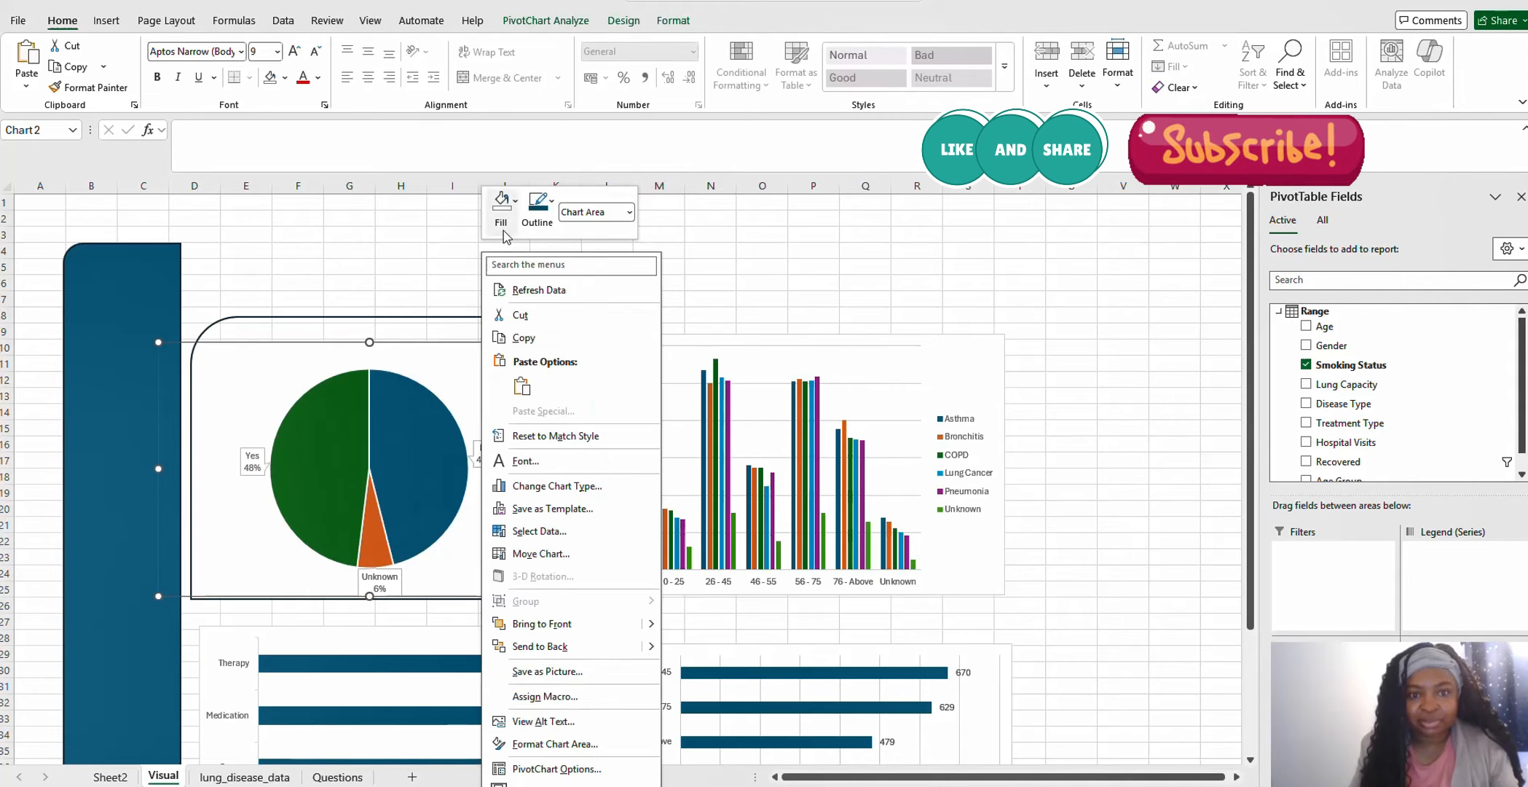
click(553, 204)
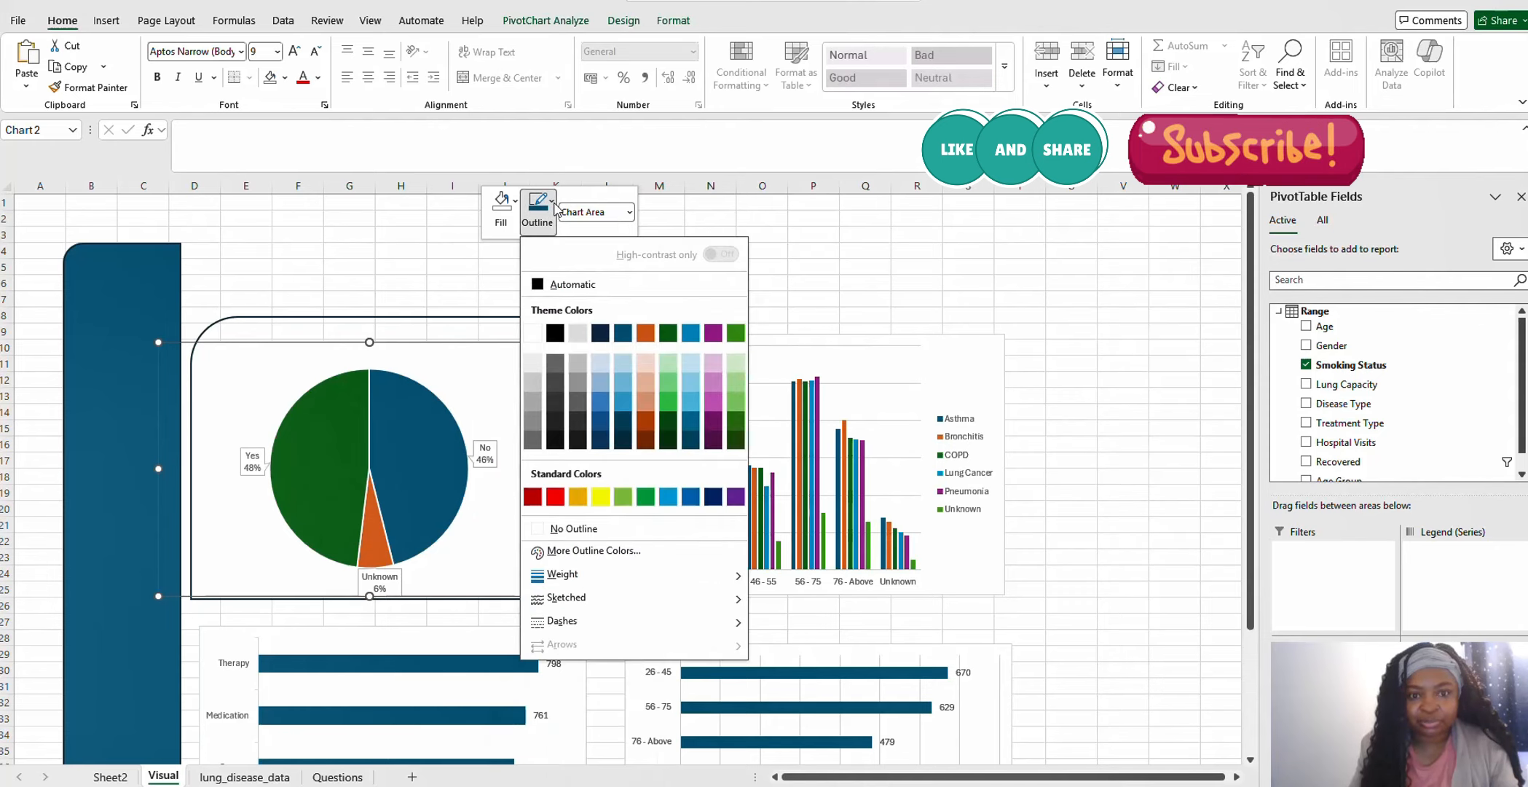
click(574, 529)
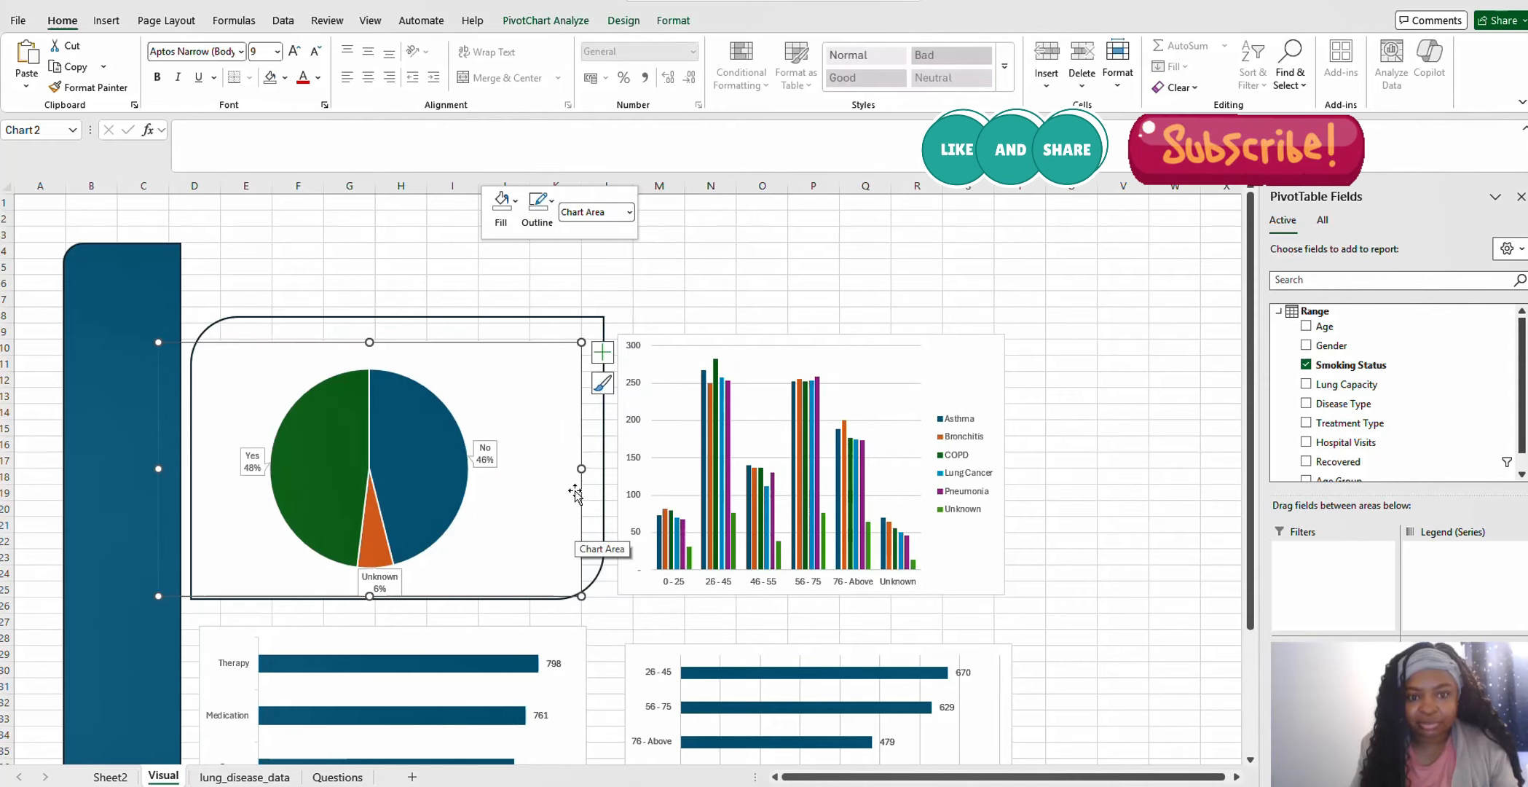
click(648, 315)
Enlarge the smoking status pie chart slightly and reposition it so the pie sits evenly inside the rounded frame
click(563, 363)
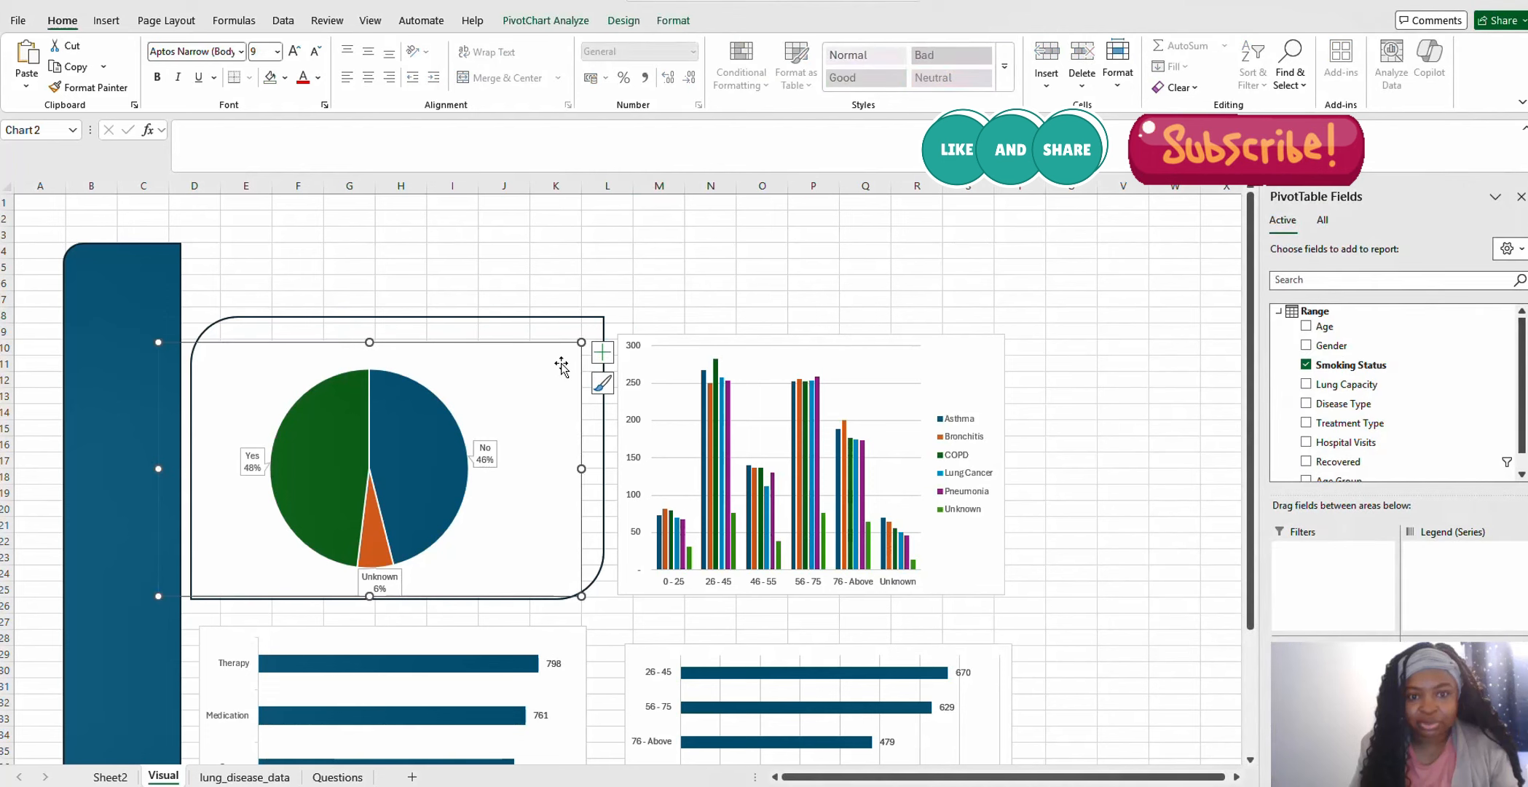
drag(563, 362, 641, 297)
drag(585, 371, 578, 376)
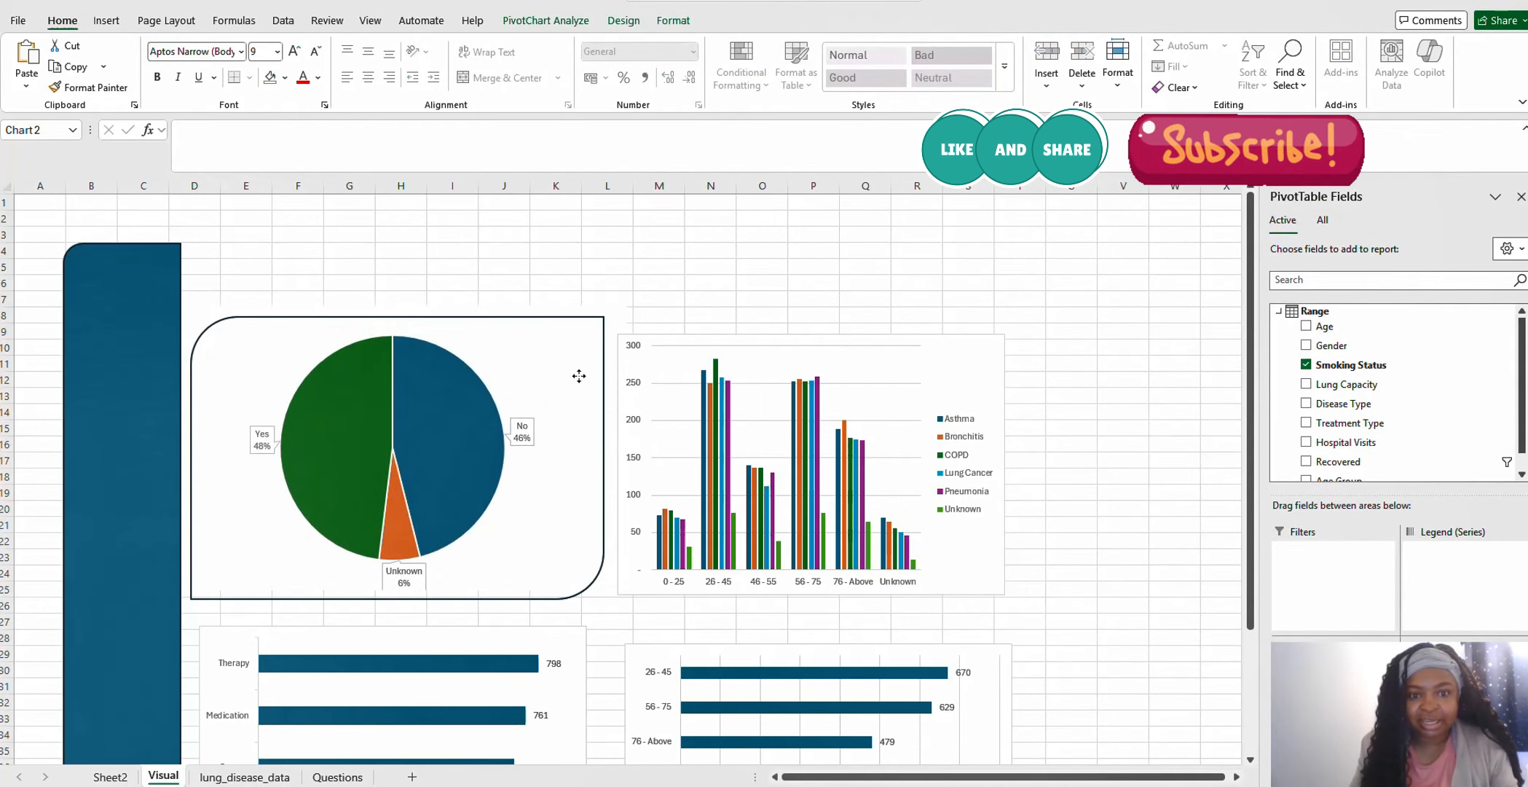
click(691, 301)
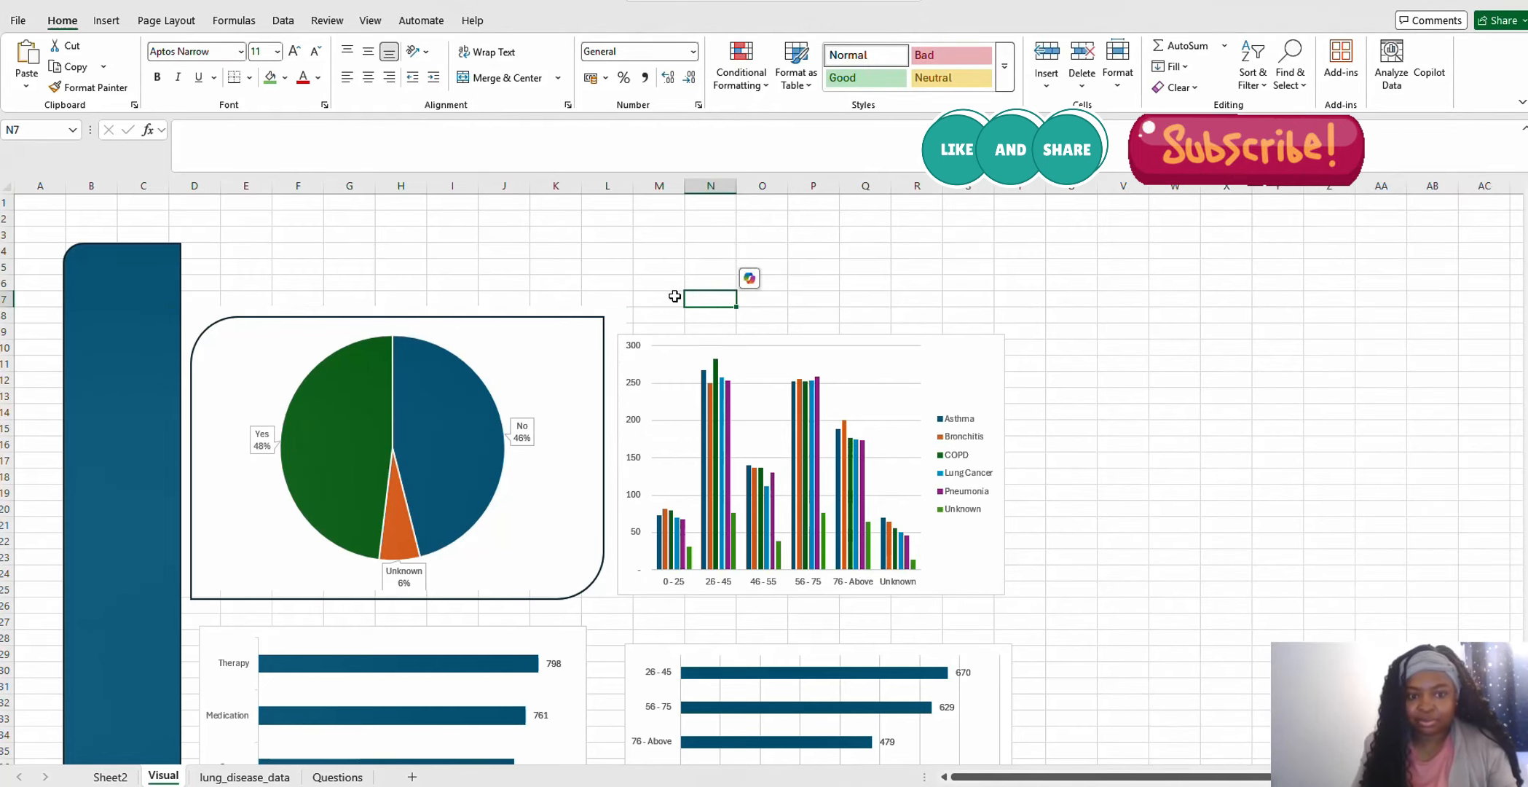
click(573, 341)
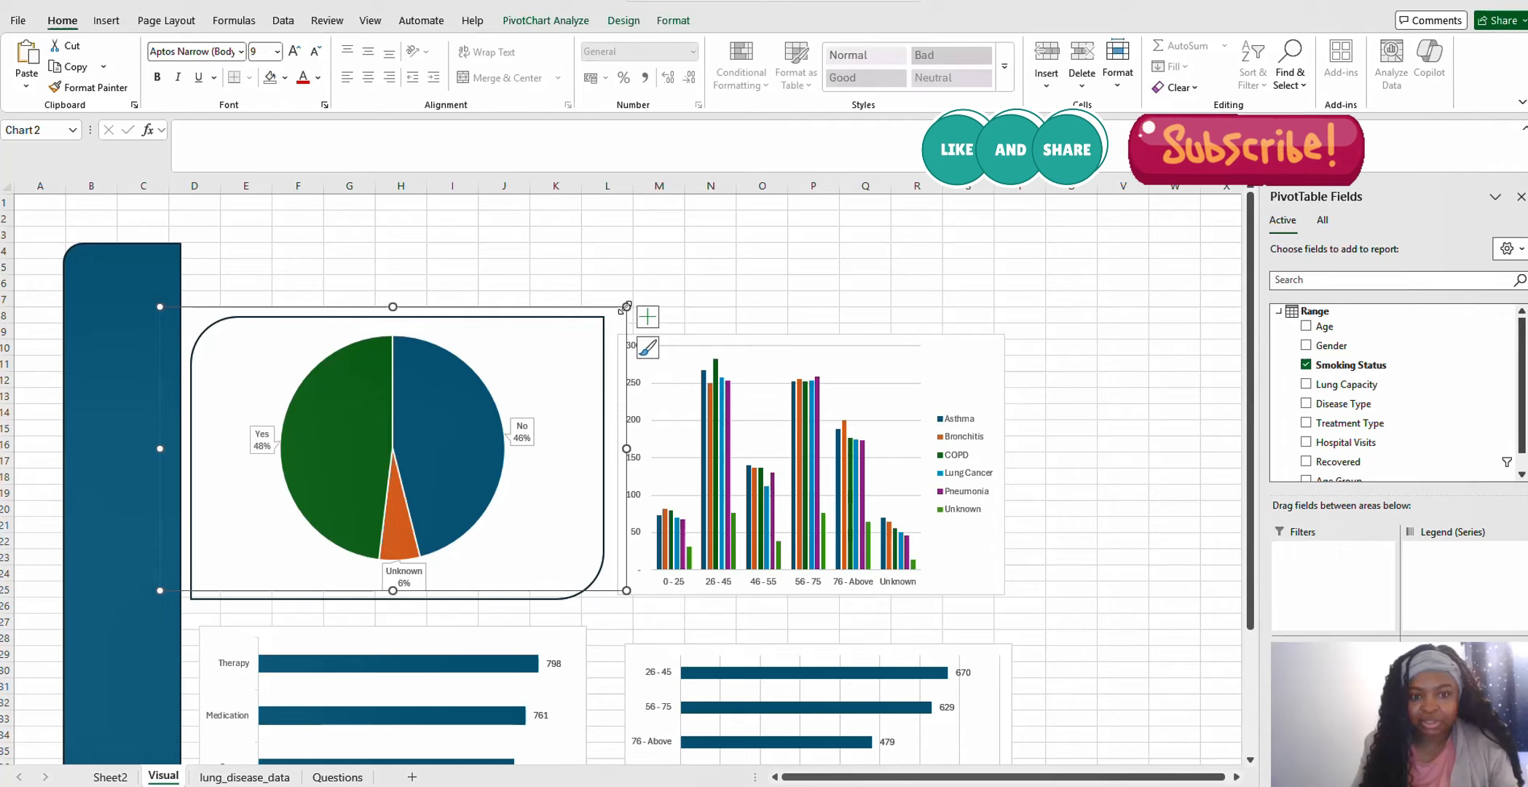
drag(625, 308, 617, 314)
drag(566, 378, 563, 373)
click(649, 296)
click(721, 262)
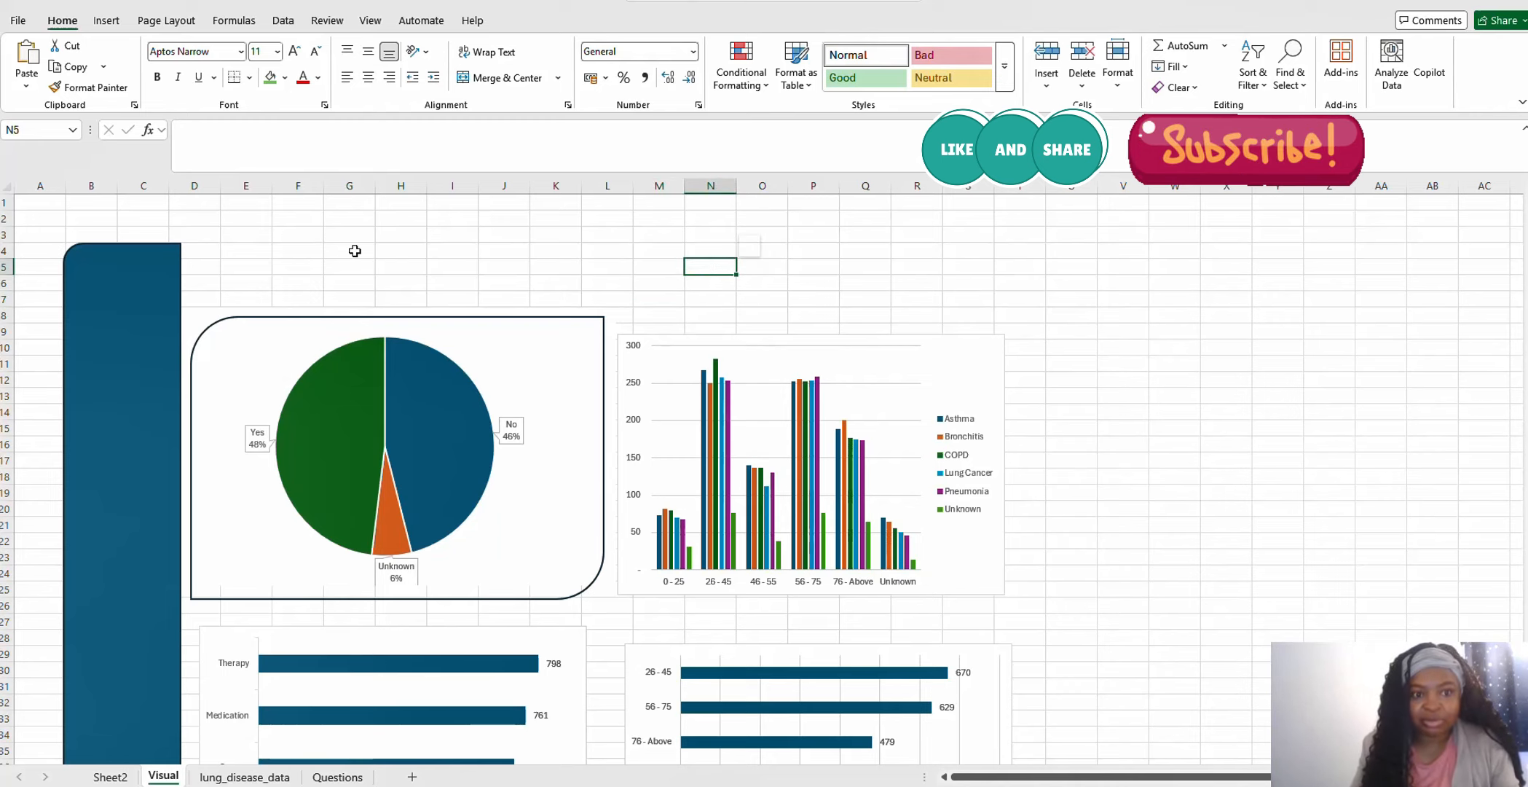
Hide the worksheet gridlines and shift the disease-by-age-group column chart slightly right, away from the pie chart's frame
click(812, 236)
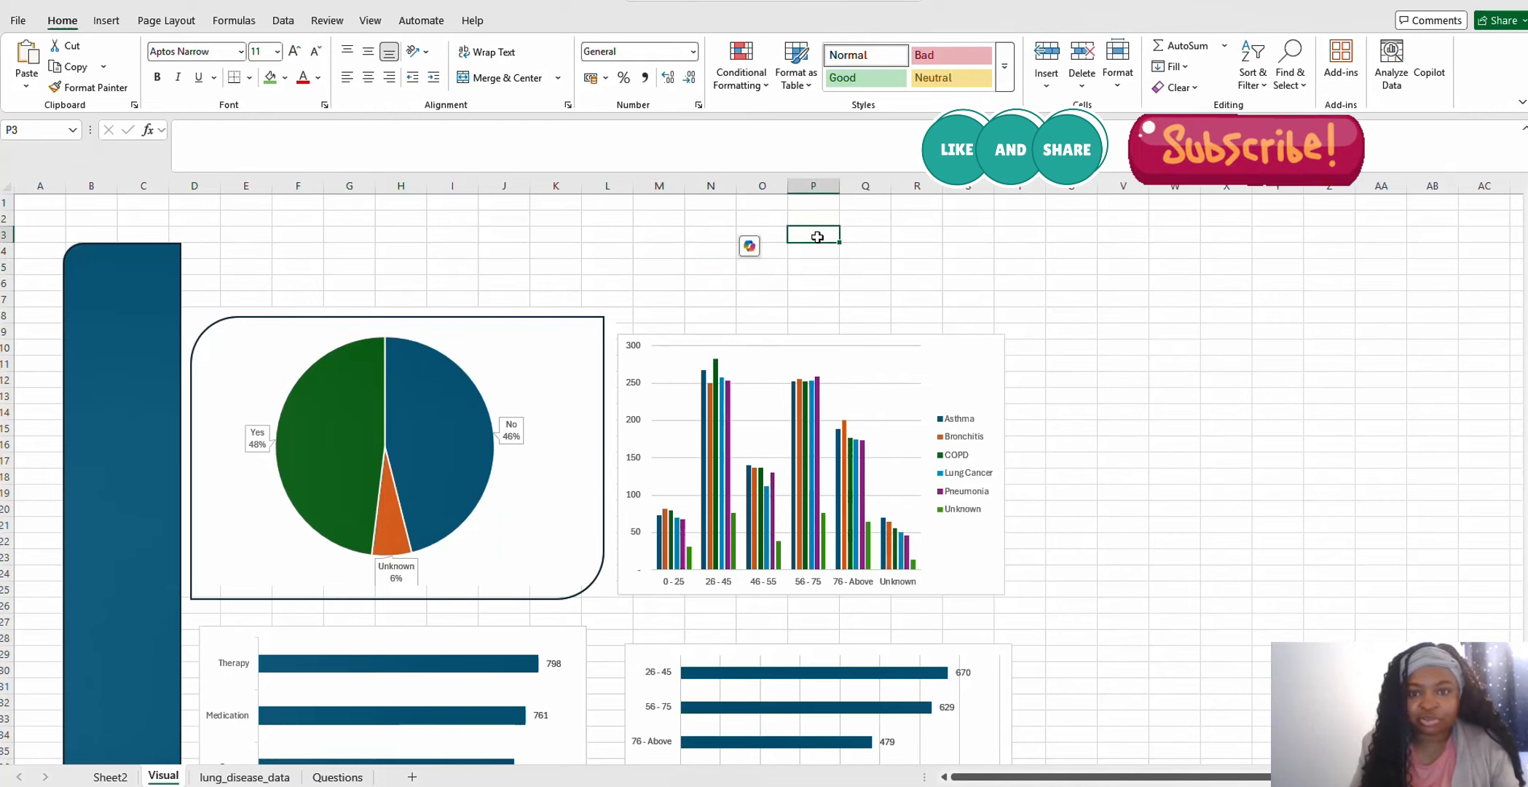
click(674, 249)
click(851, 252)
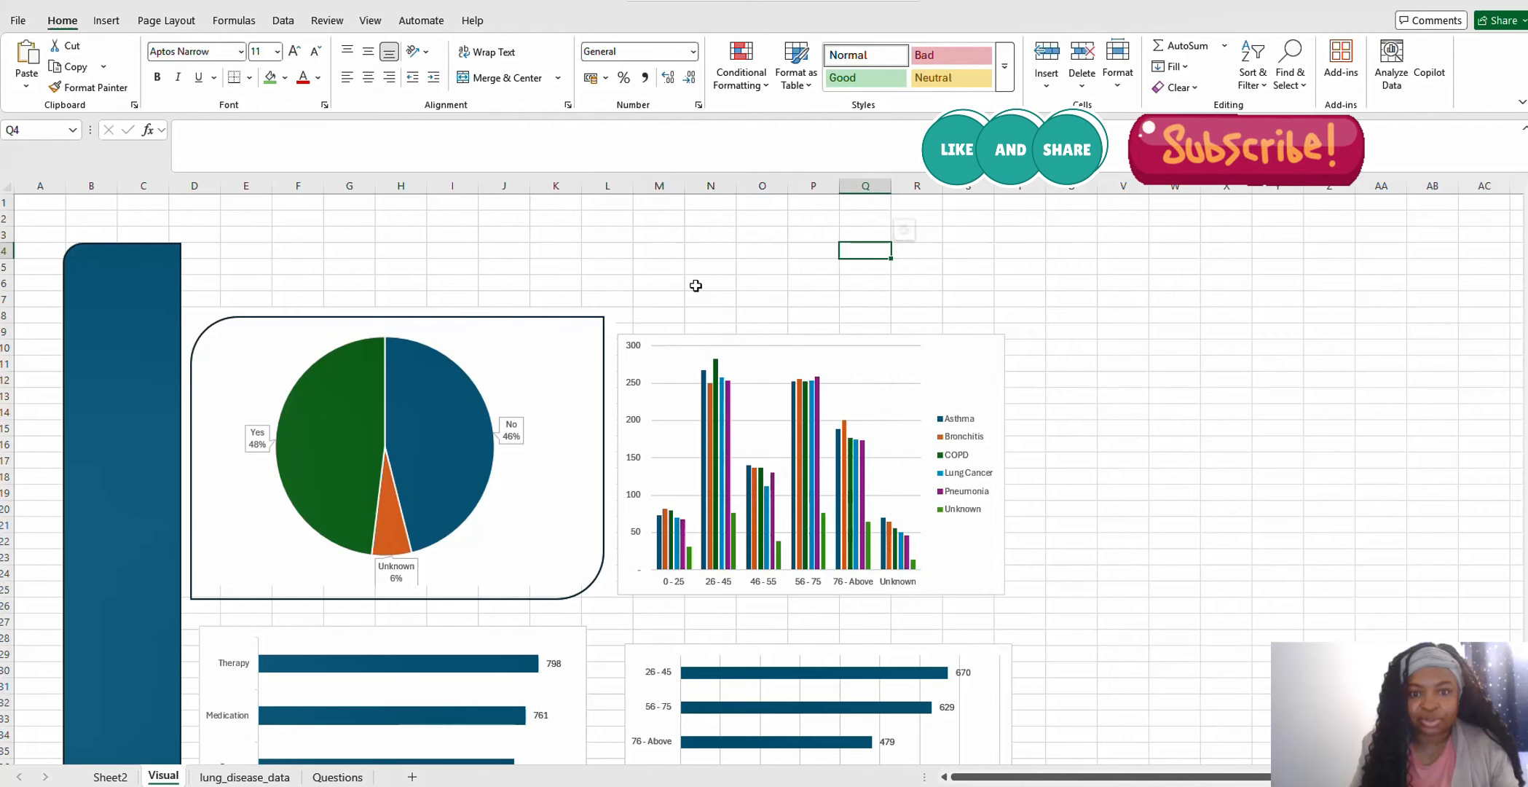
click(696, 285)
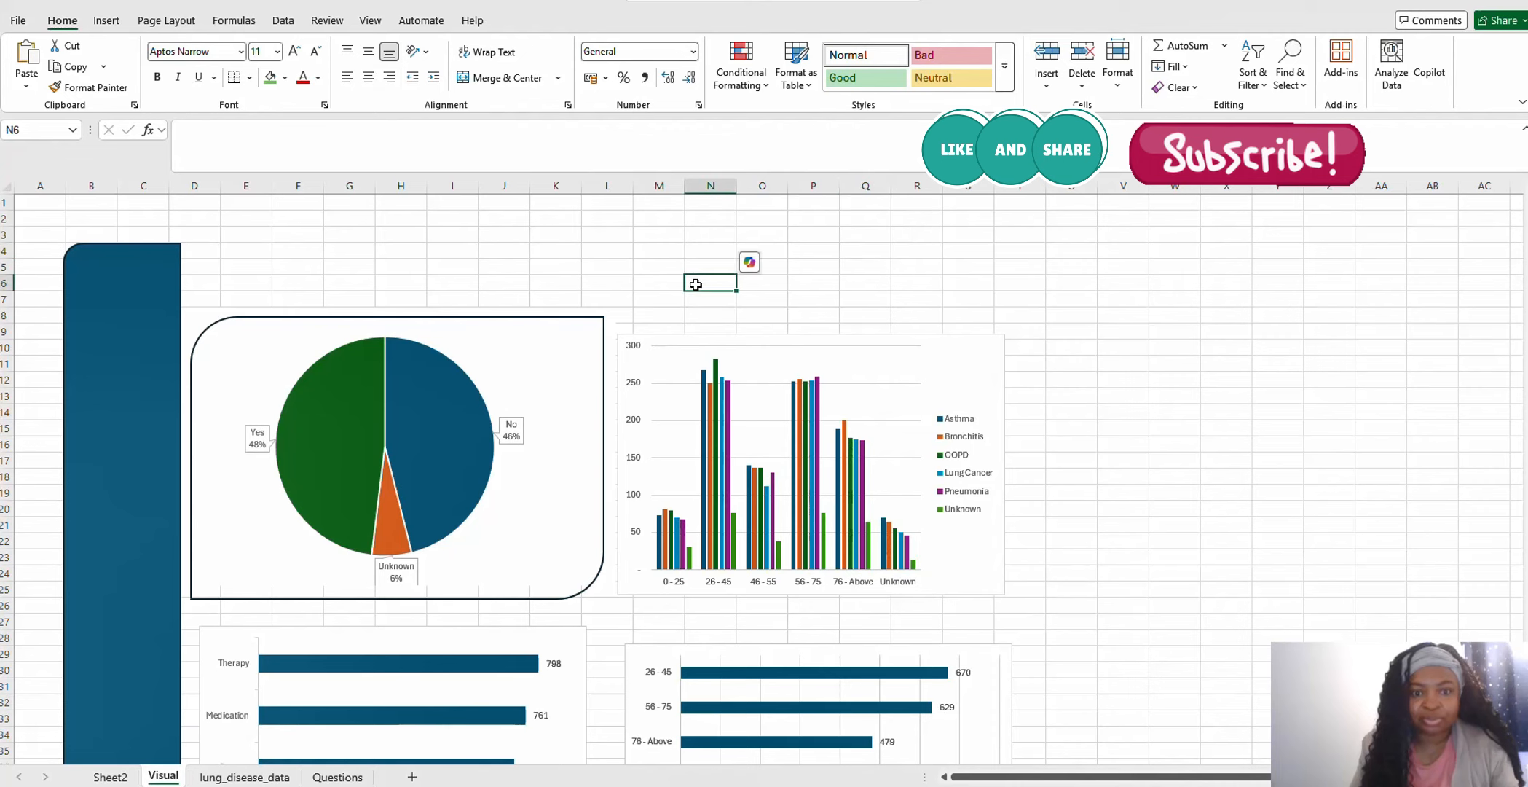
click(372, 22)
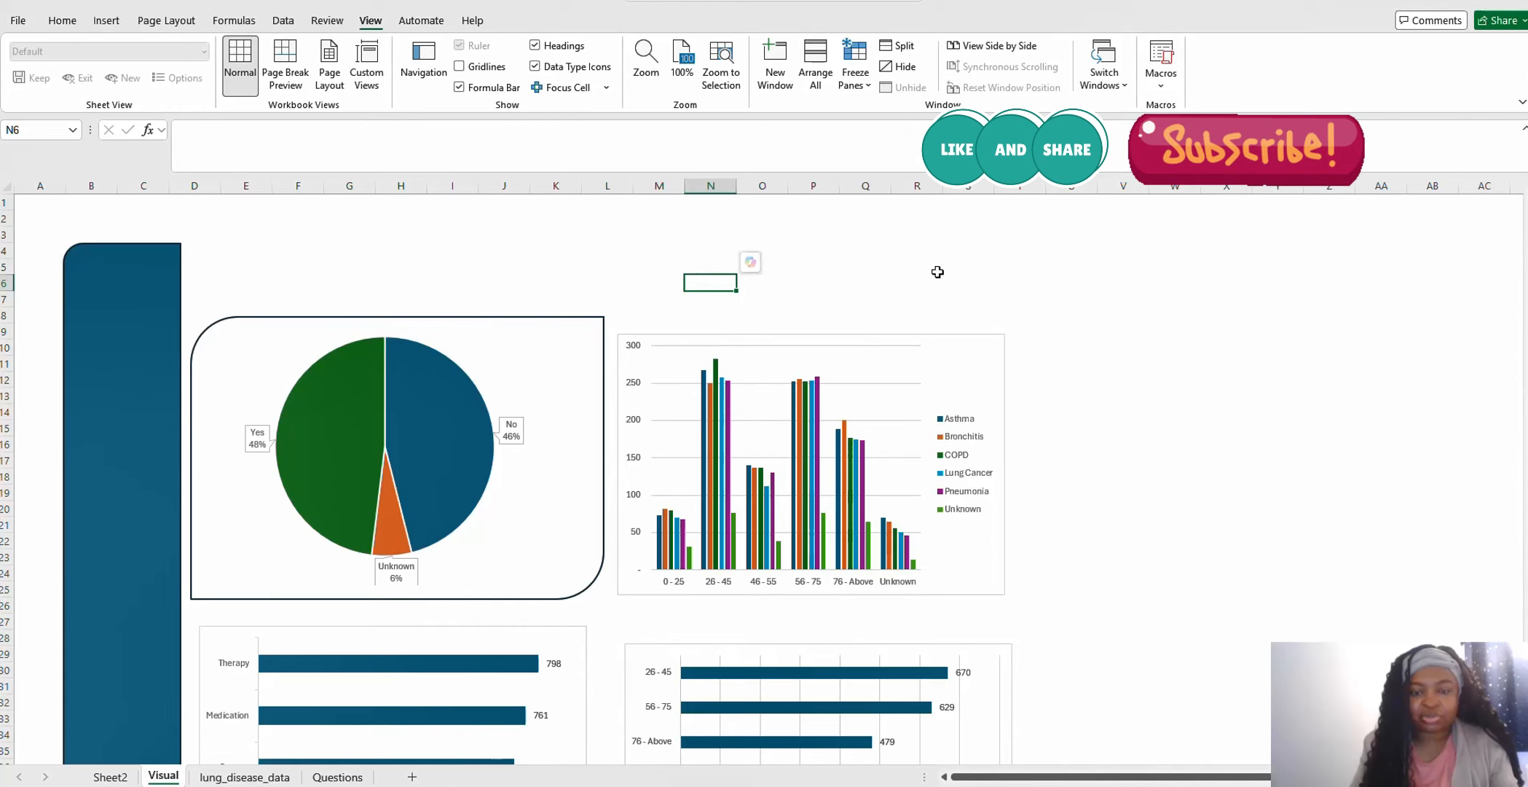
click(958, 250)
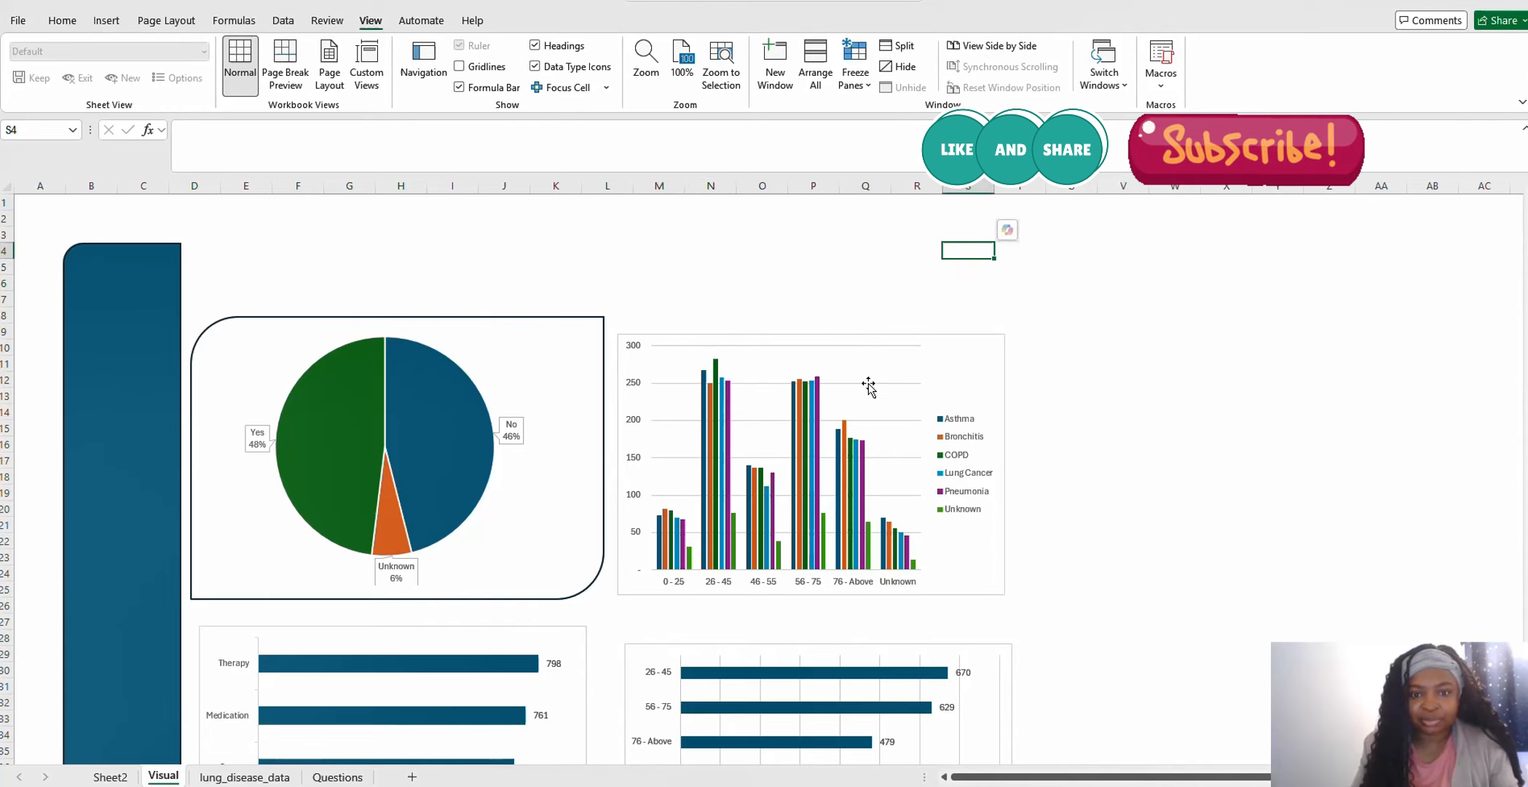
drag(994, 348, 1015, 344)
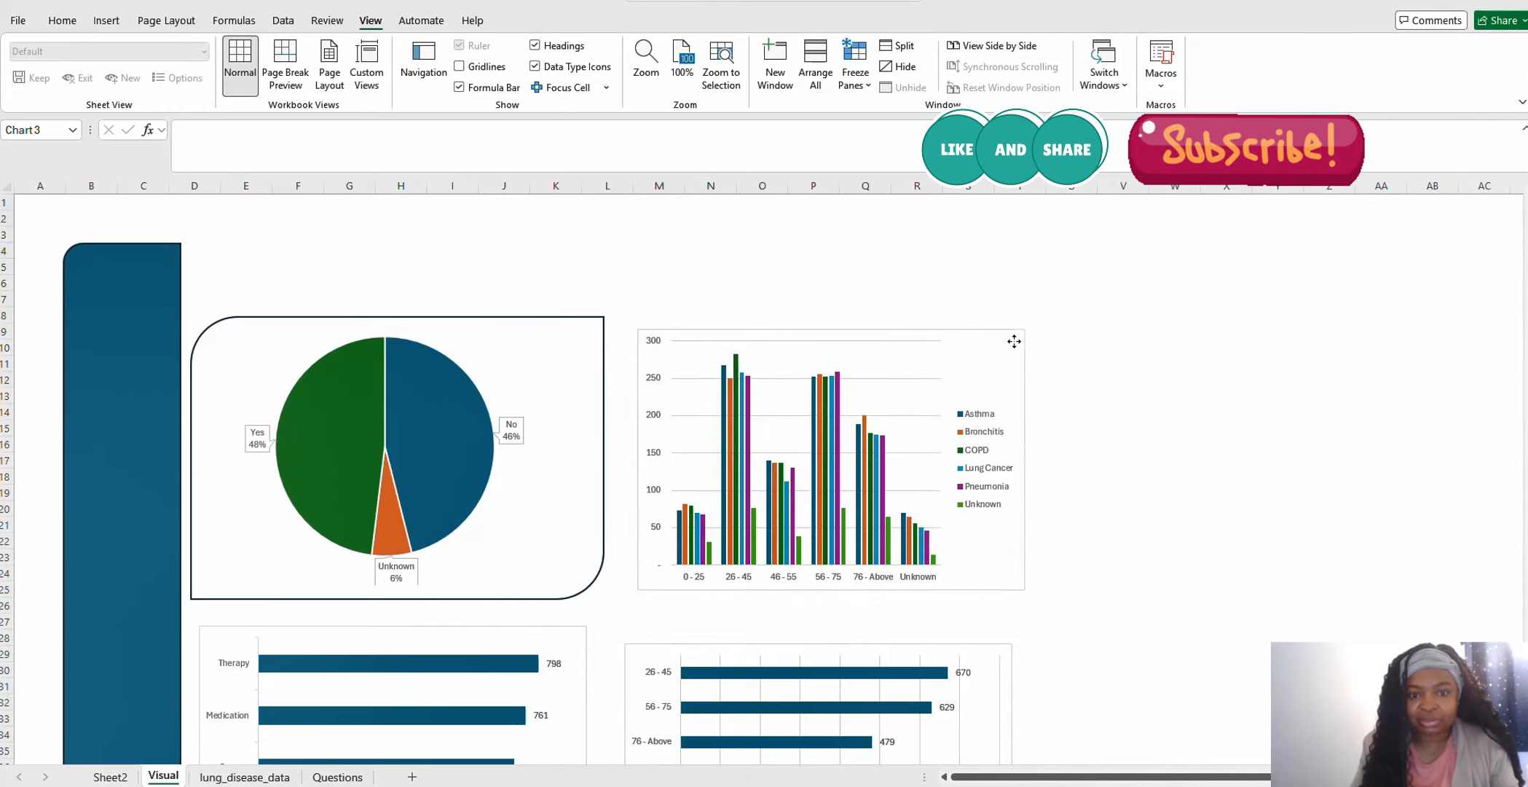
click(575, 324)
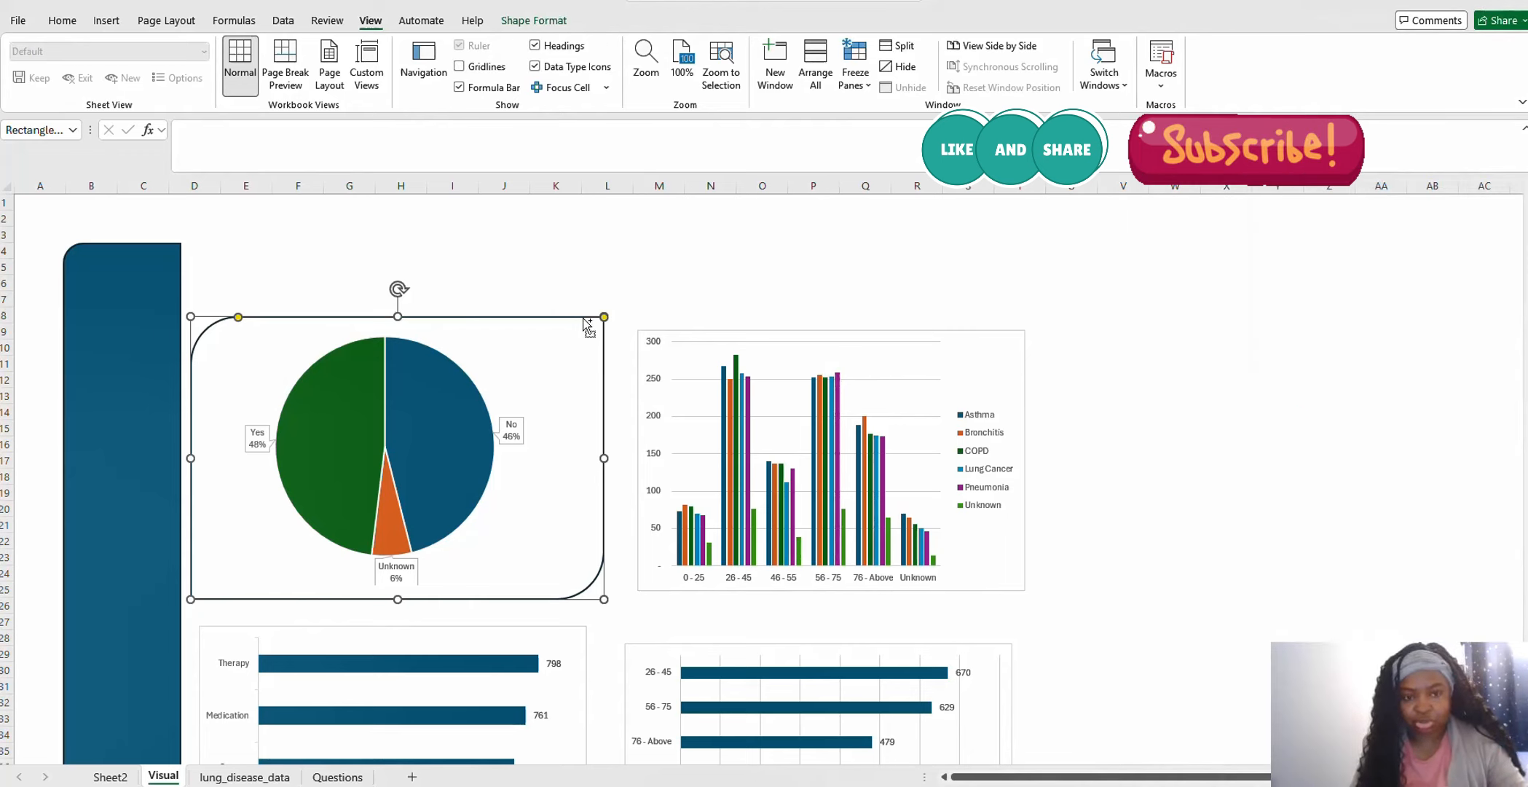
key(ctrl+d)
key(ctrl+z)
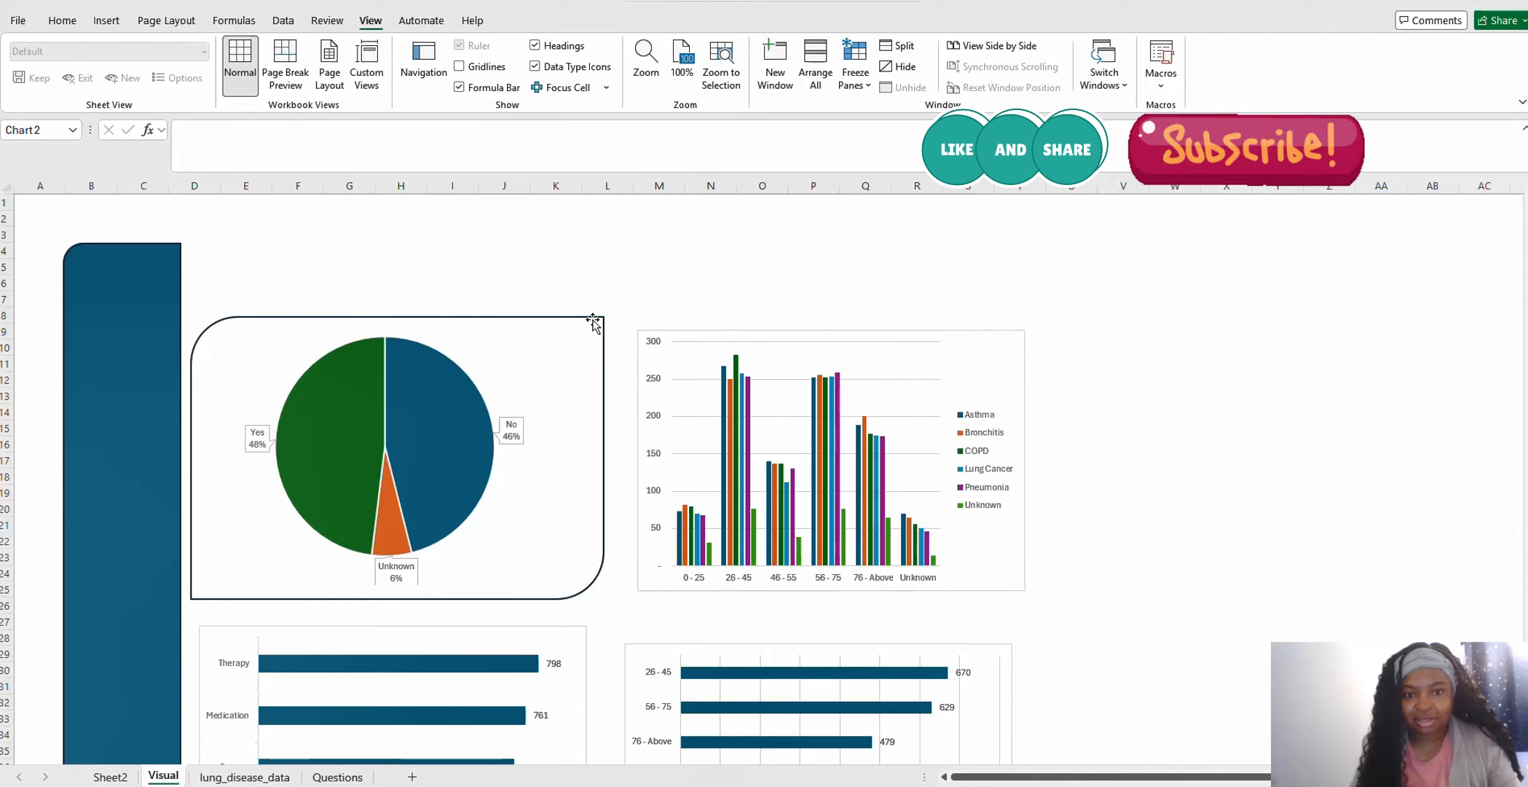
click(598, 324)
click(648, 288)
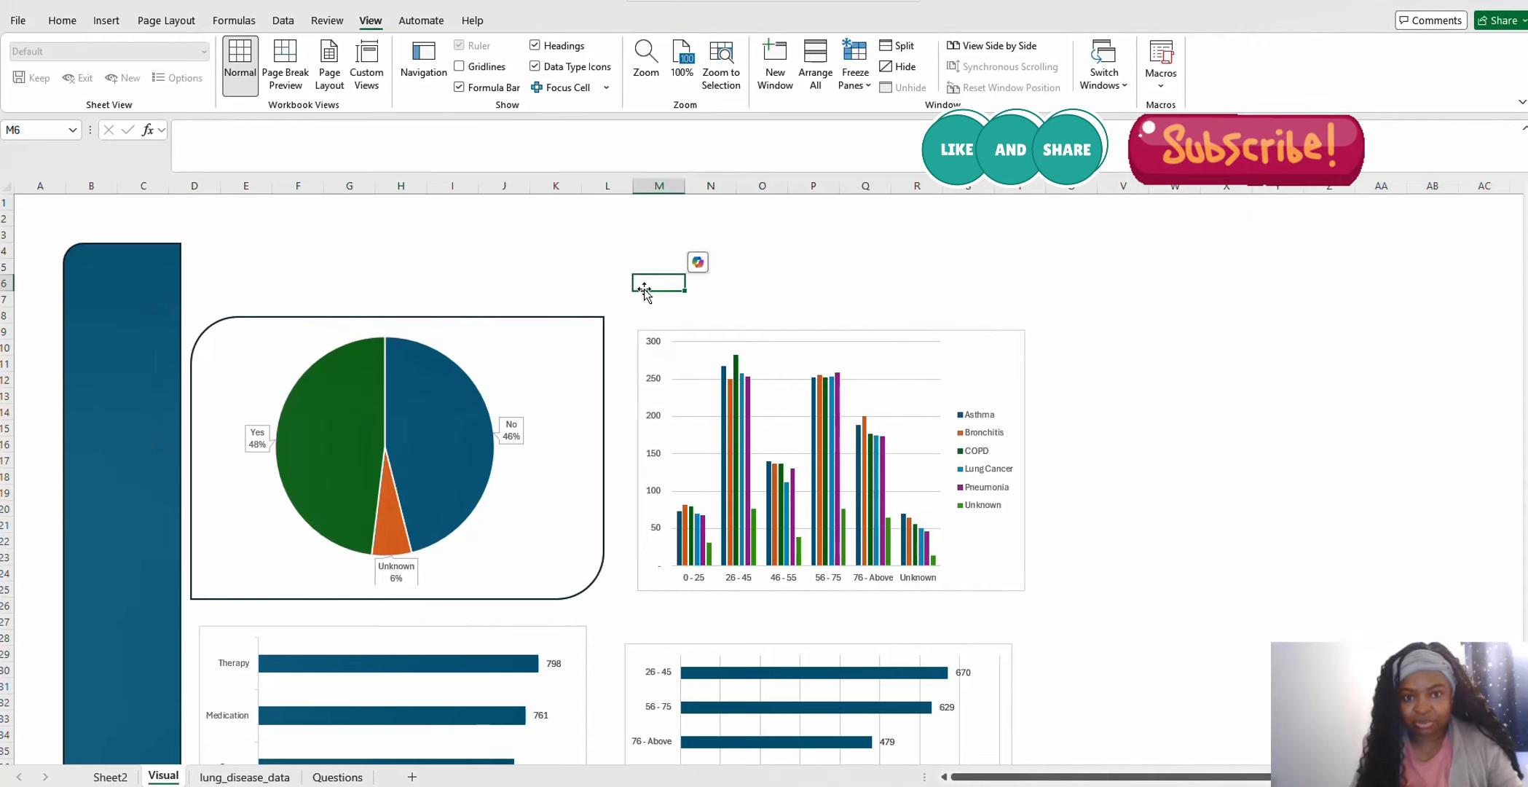
Place a copy of the pie chart's rounded frame around the disease-by-age-group column chart
click(594, 318)
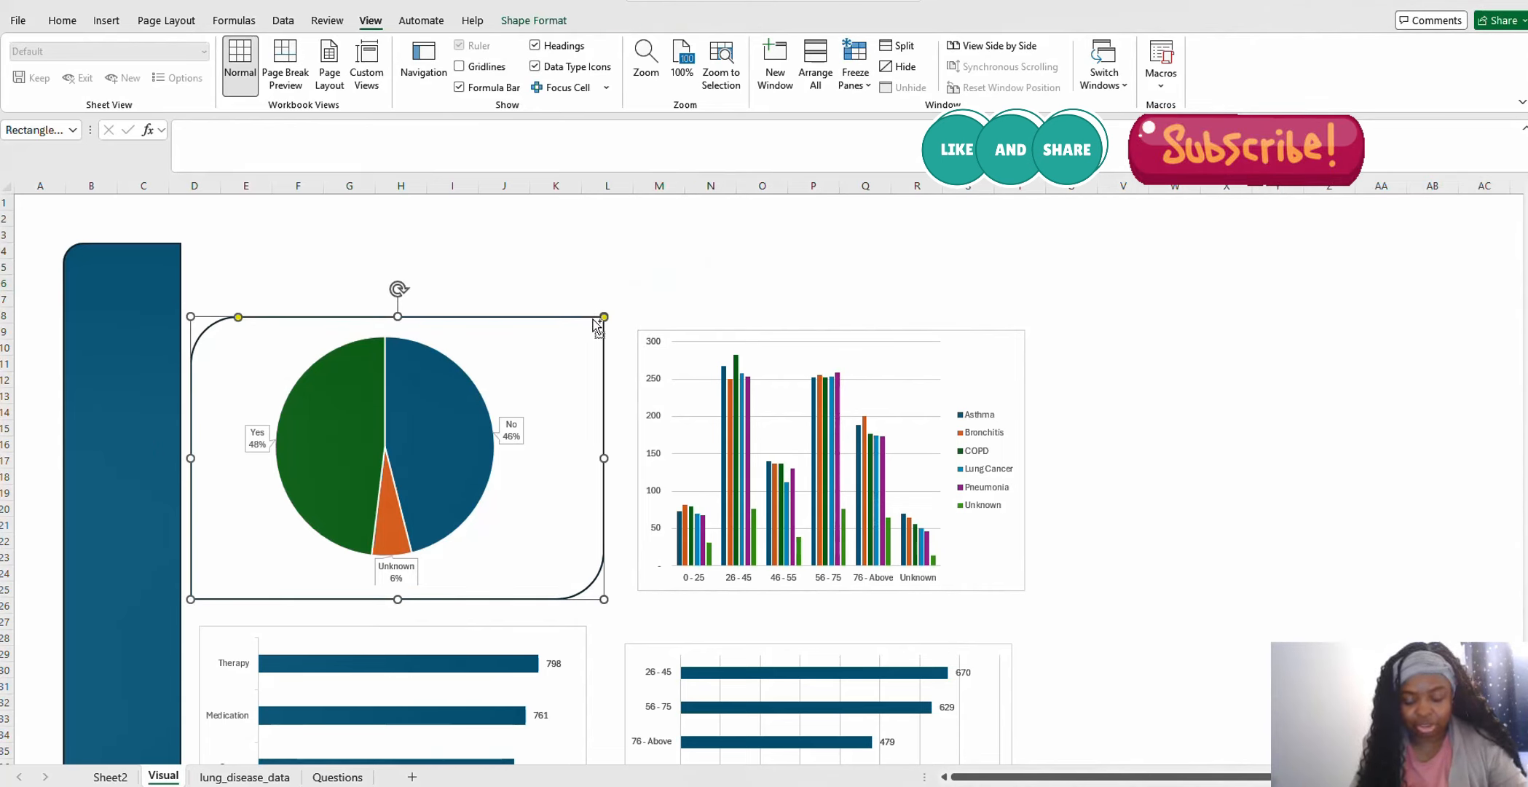
drag(594, 319, 1022, 309)
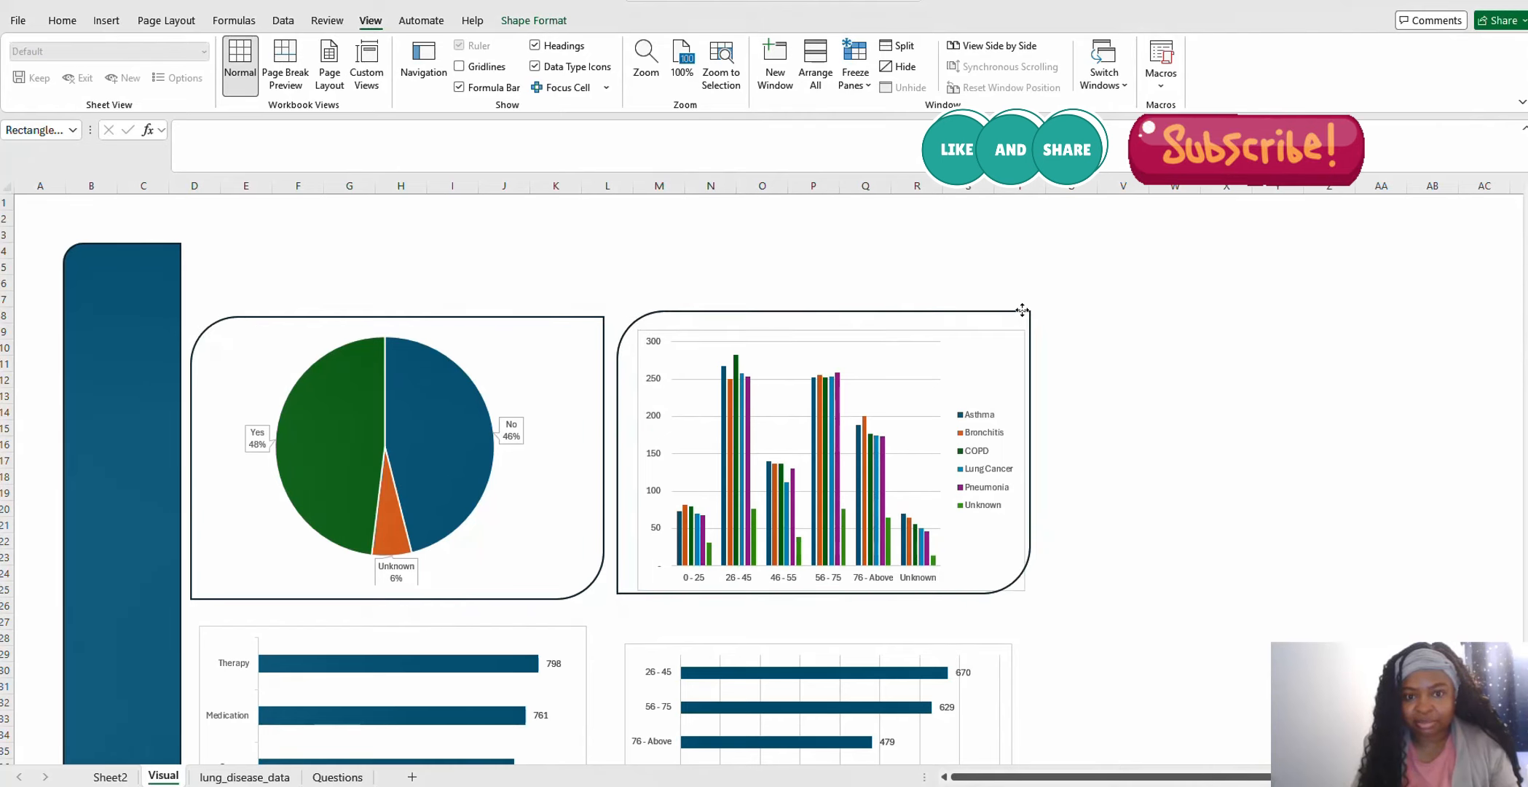
Set the disease-by-age-group column chart's area to No Outline and extend the chart toward its frame's upper-left corner
click(1095, 332)
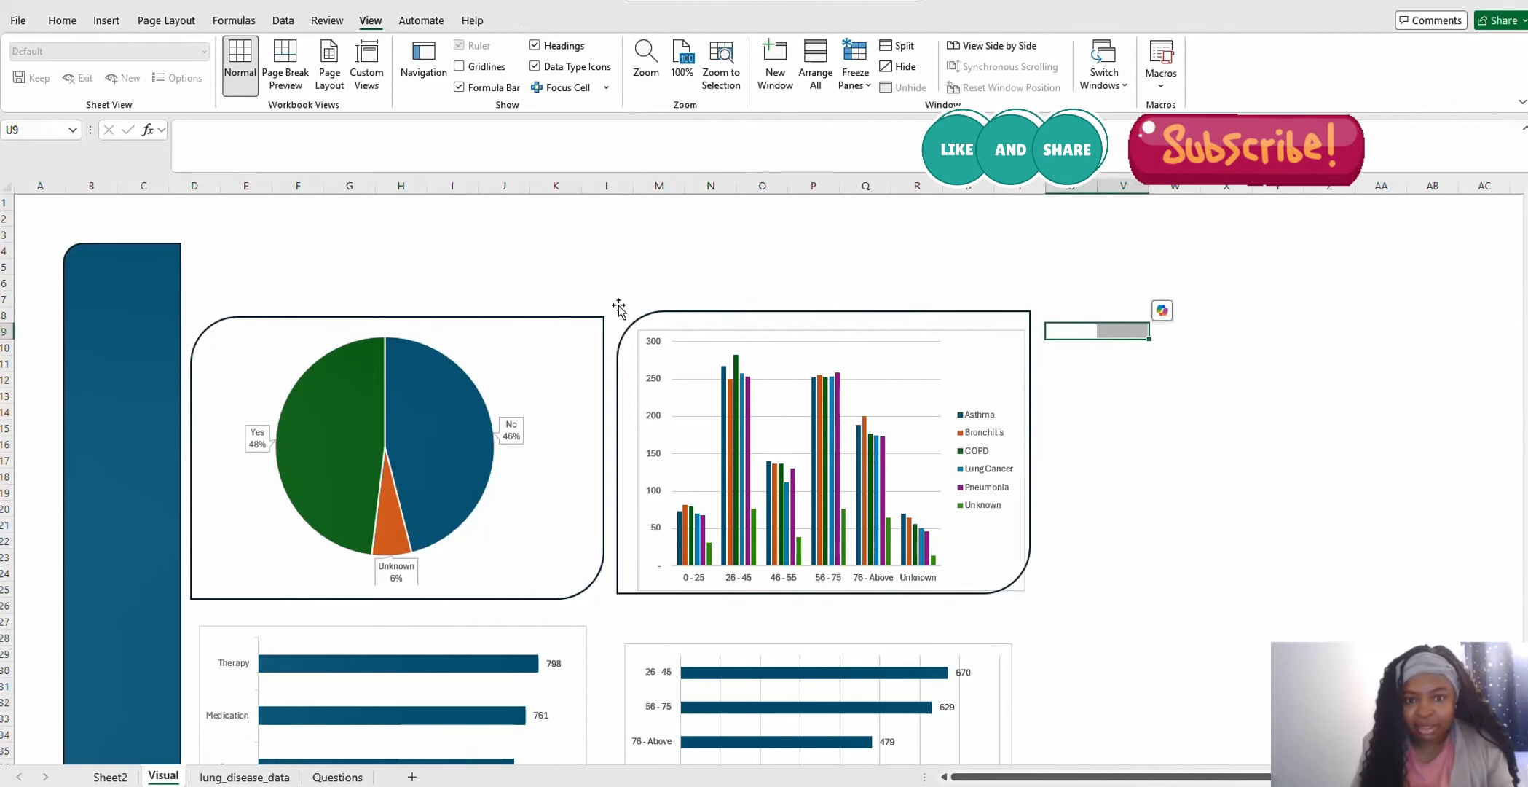
click(643, 333)
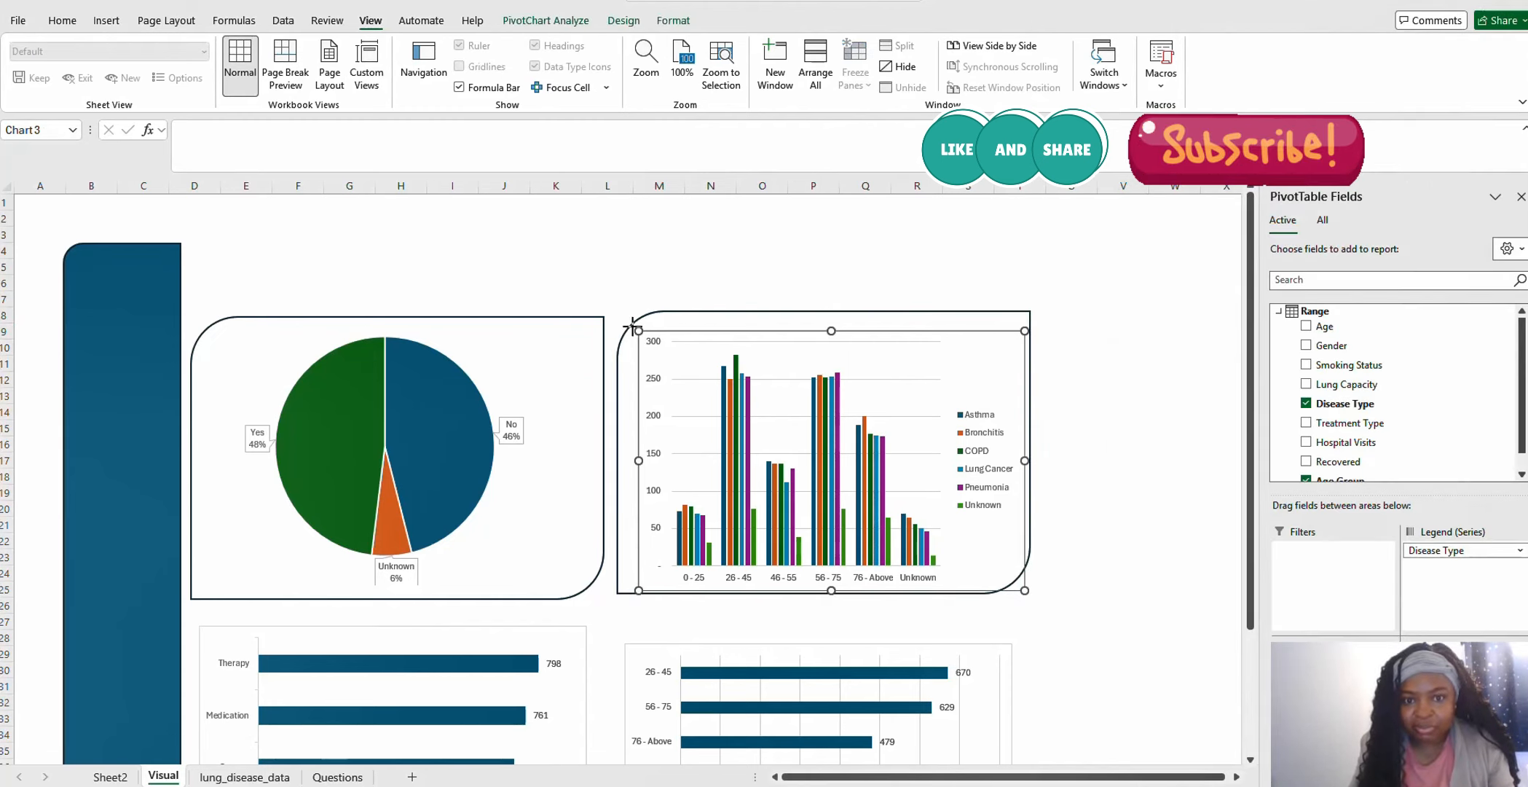
mouse_move(642, 335)
mouse_down()
mouse_move(621, 311)
mouse_move(639, 325)
mouse_up()
right_click(664, 326)
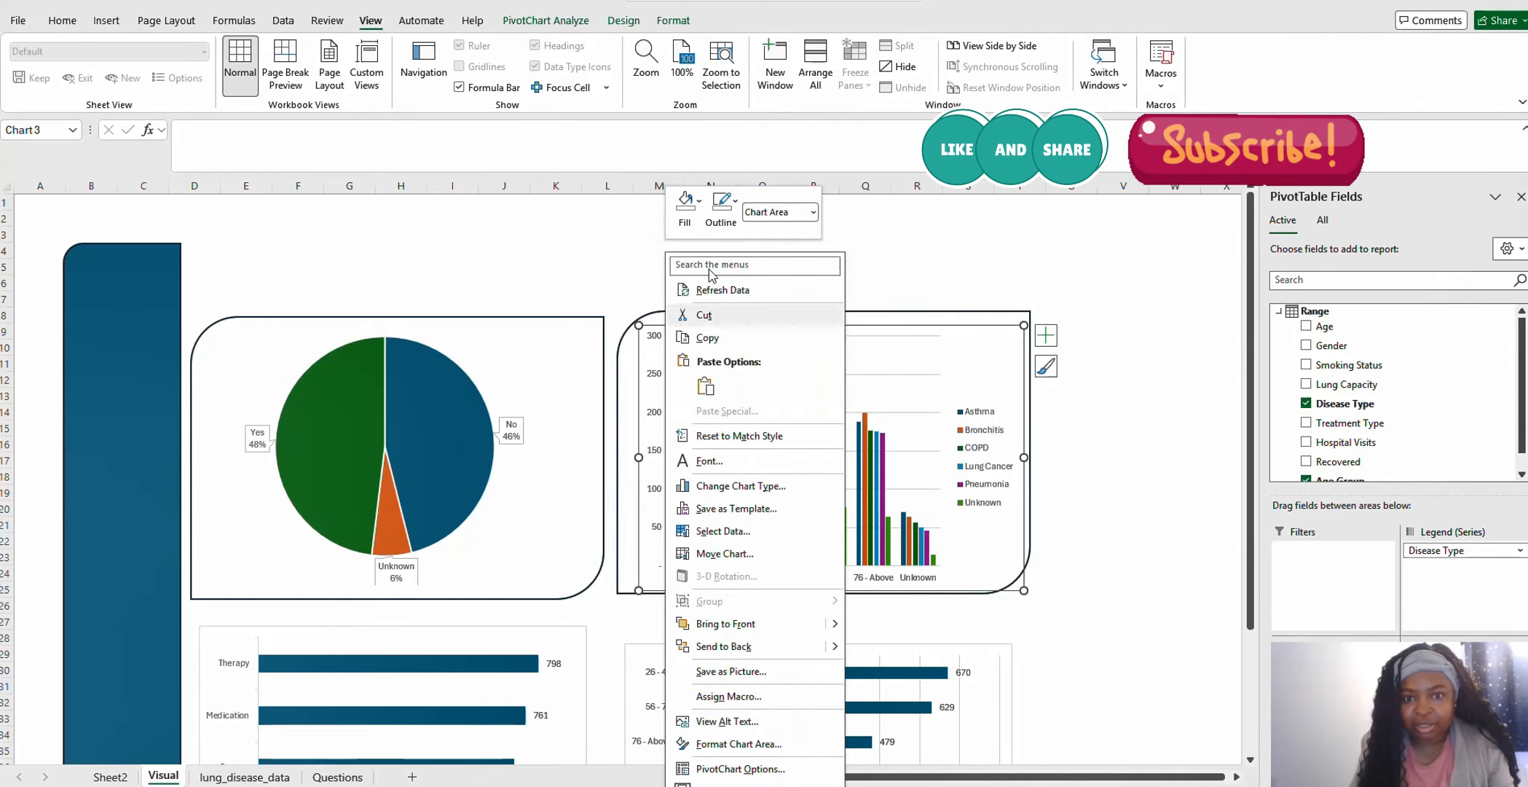
click(735, 204)
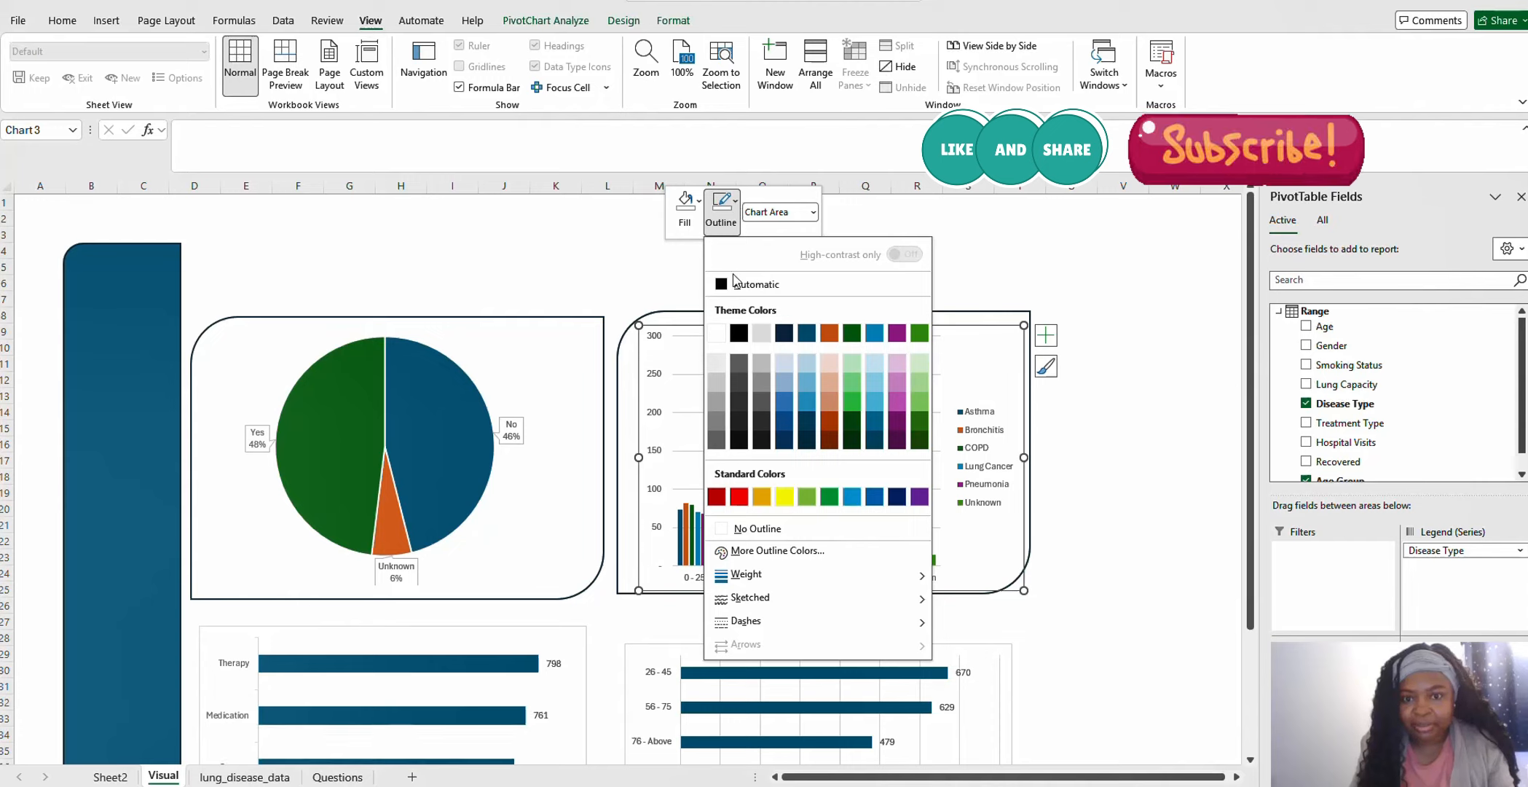
click(761, 530)
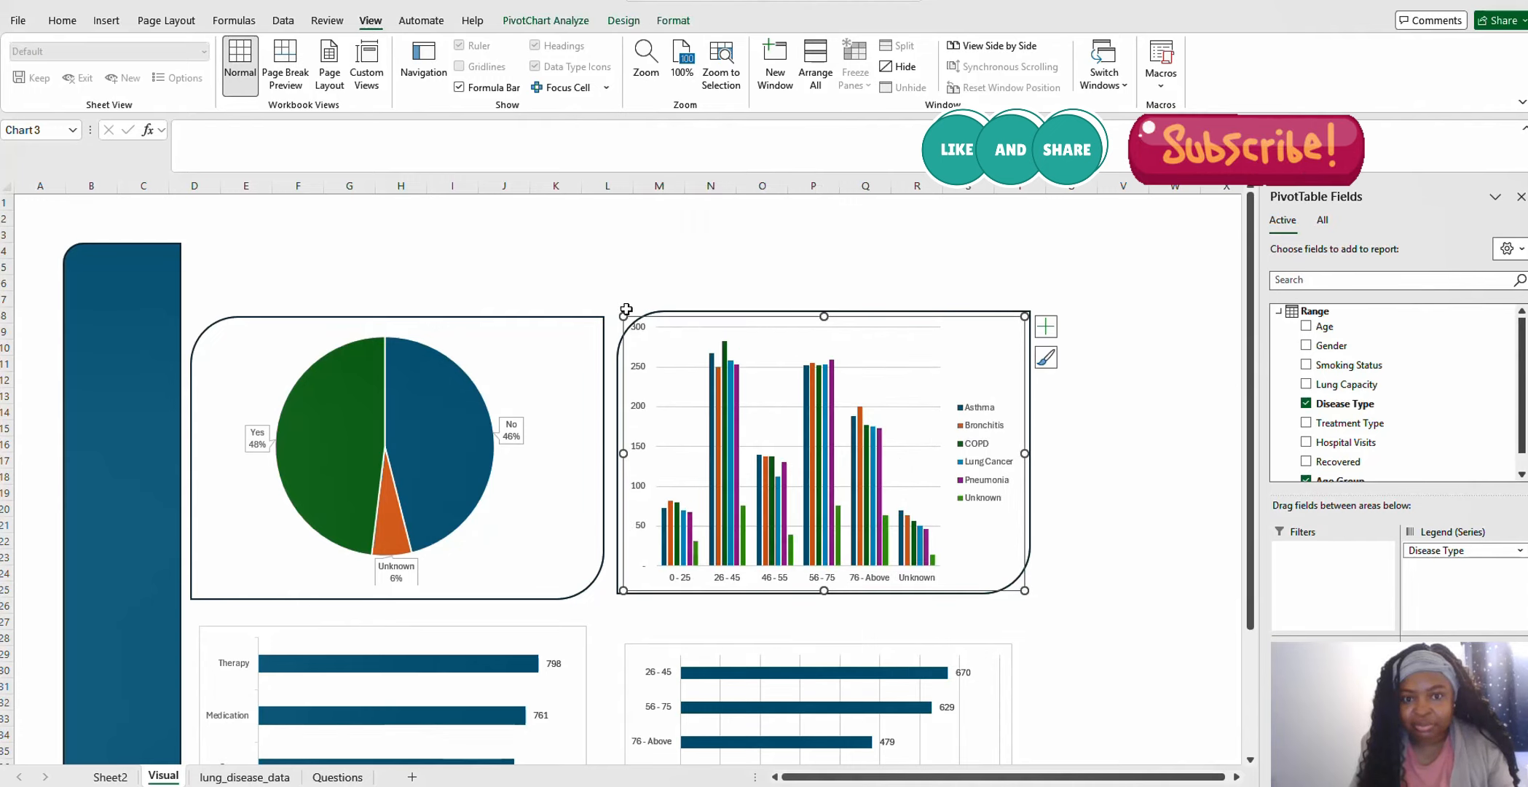
click(646, 278)
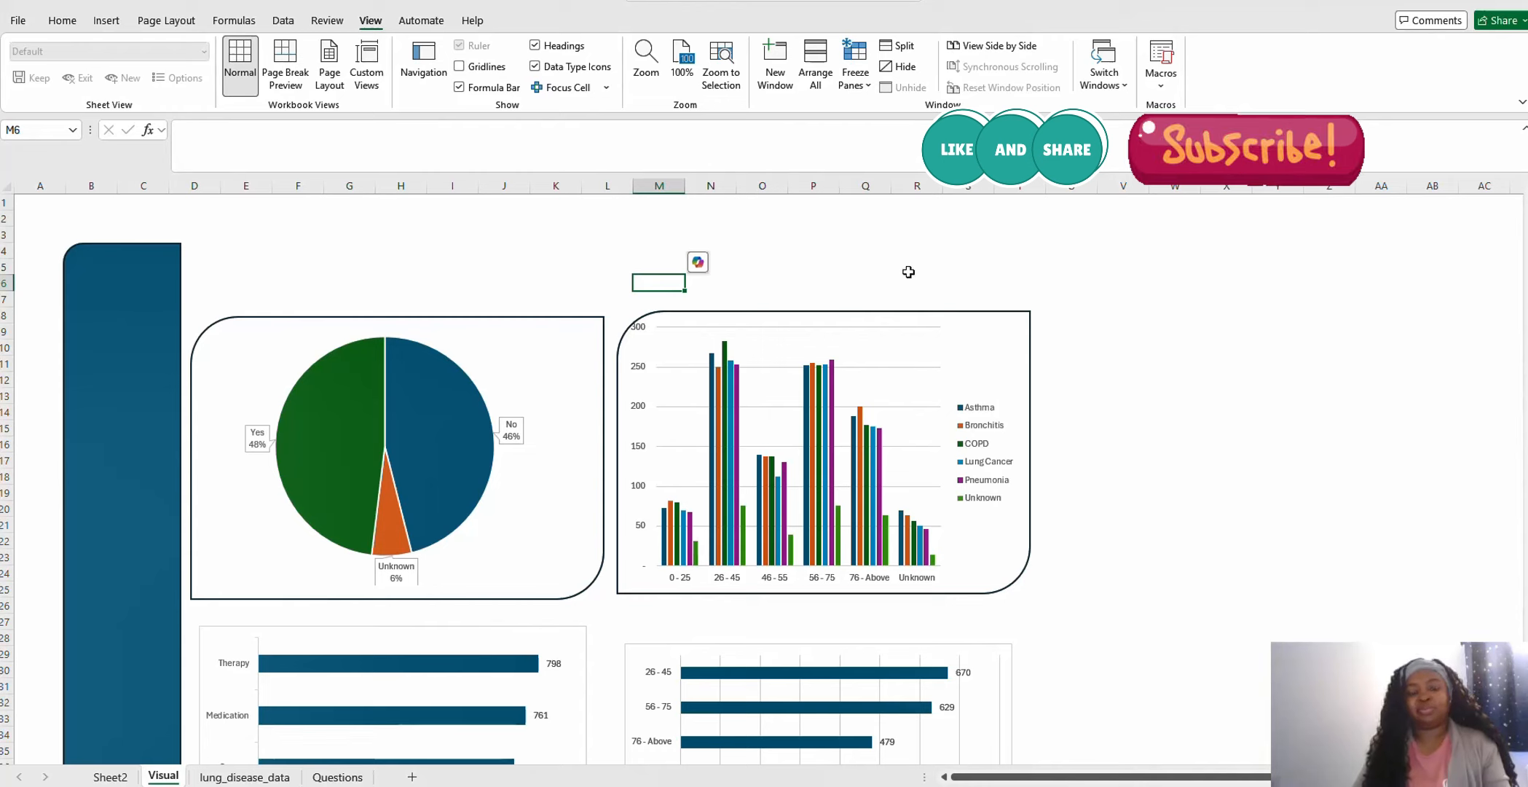
Fill the blue sidebar shape with the orange theme color
click(108, 346)
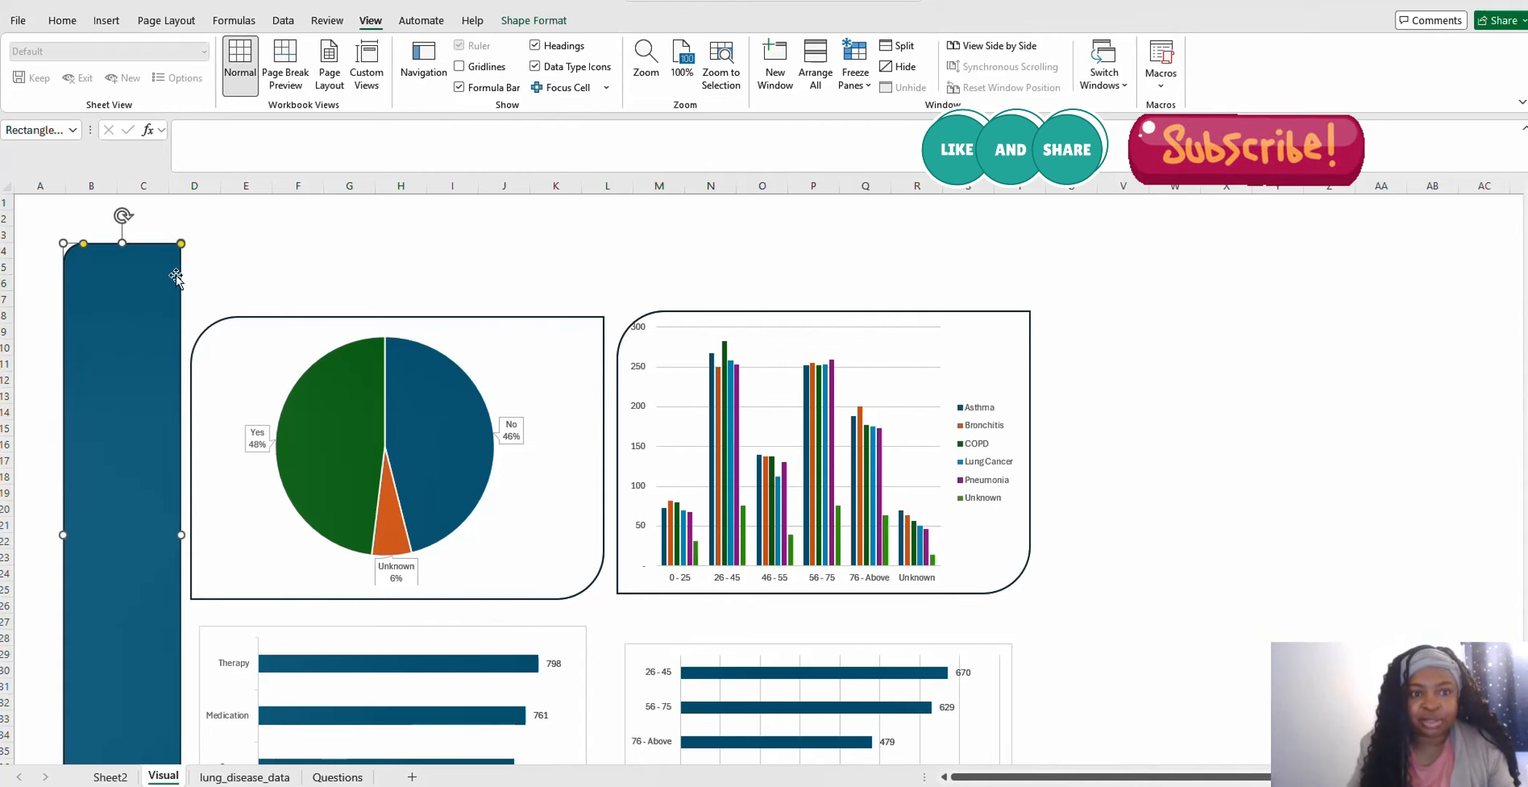
right_click(108, 343)
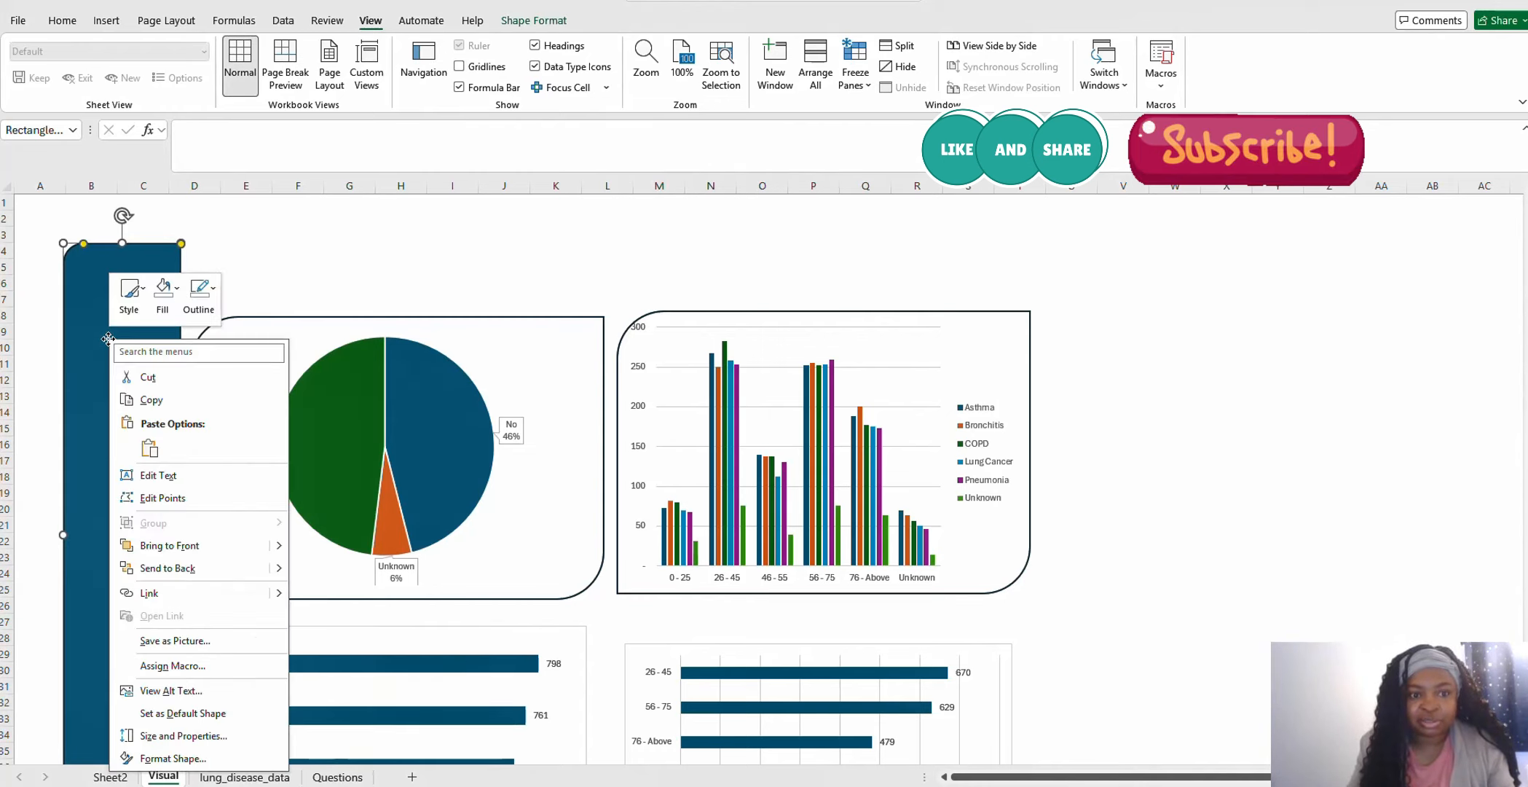
click(175, 291)
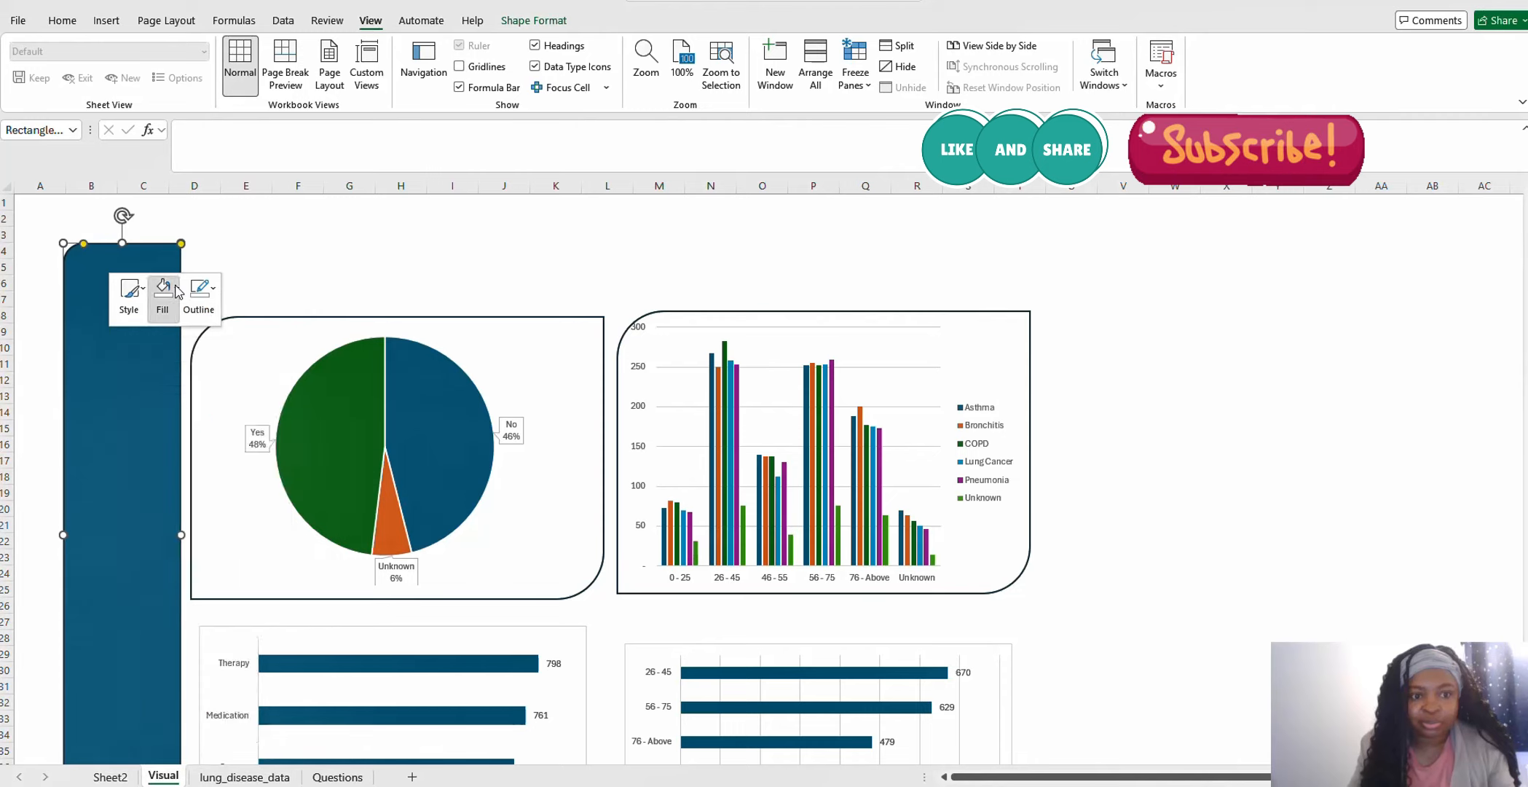
click(279, 422)
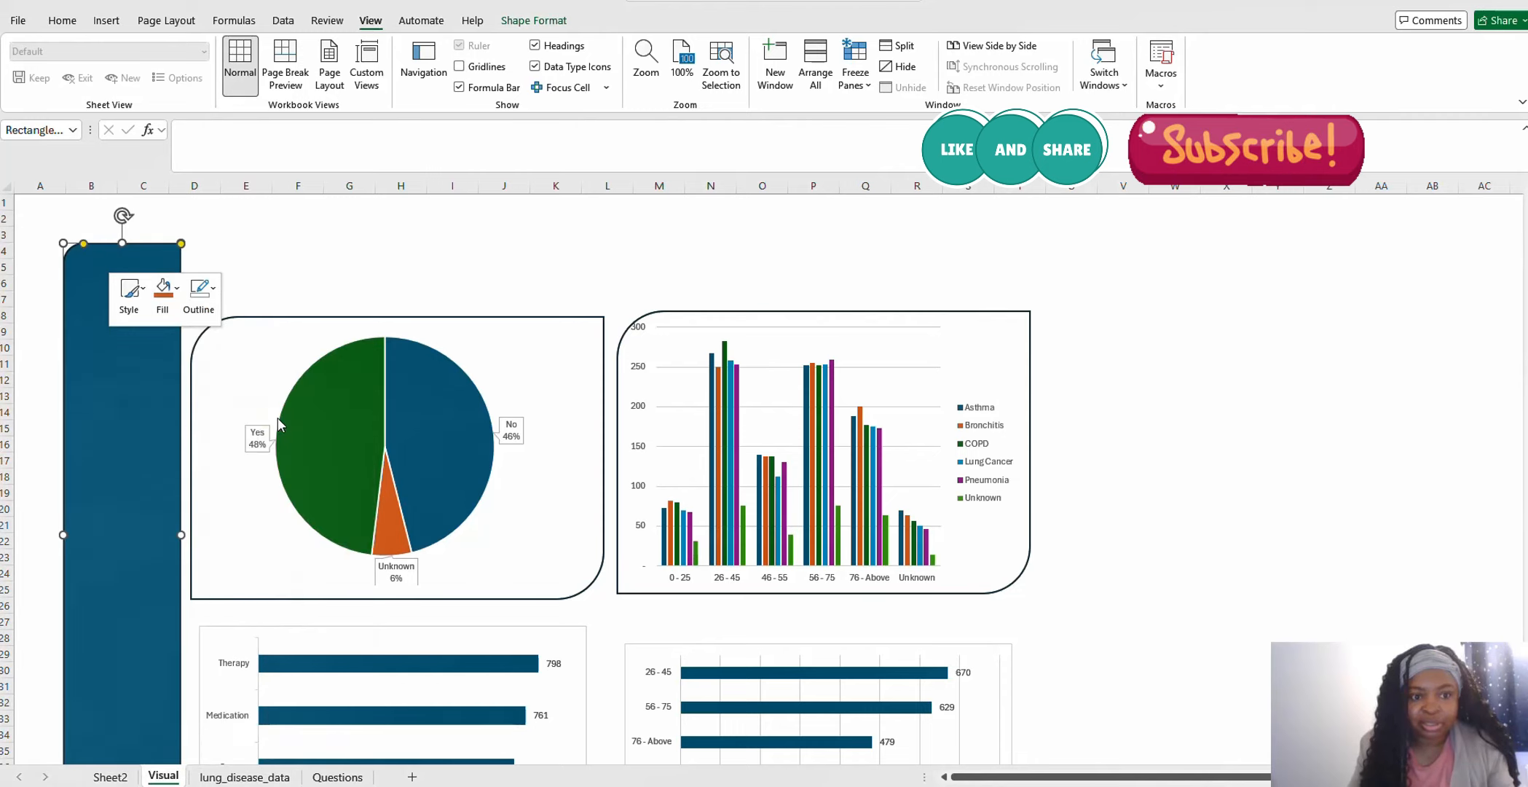
Change the outline of the rounded frame around the smoking status pie chart to a light orange theme color
click(264, 316)
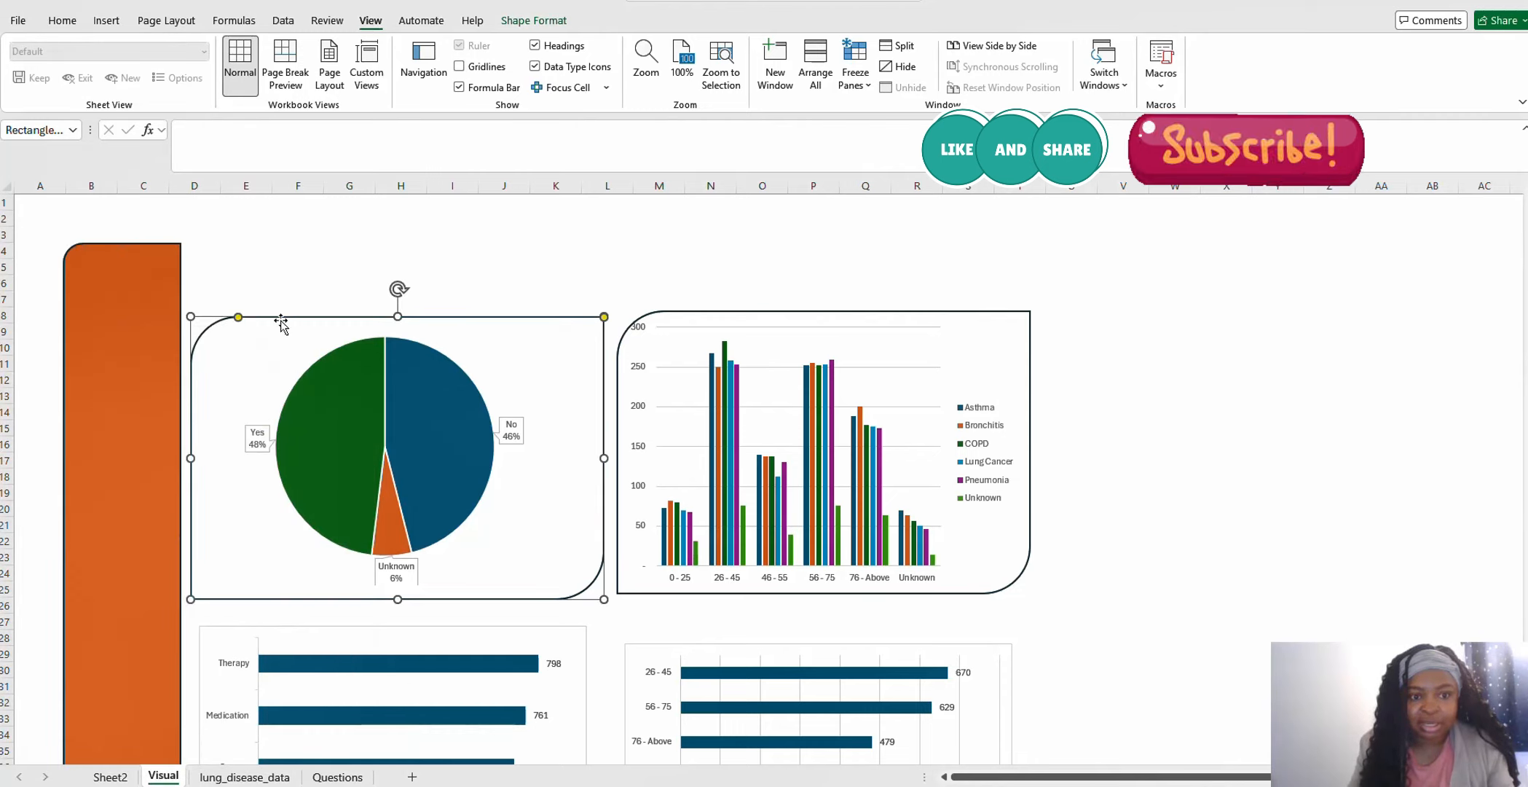
right_click(259, 319)
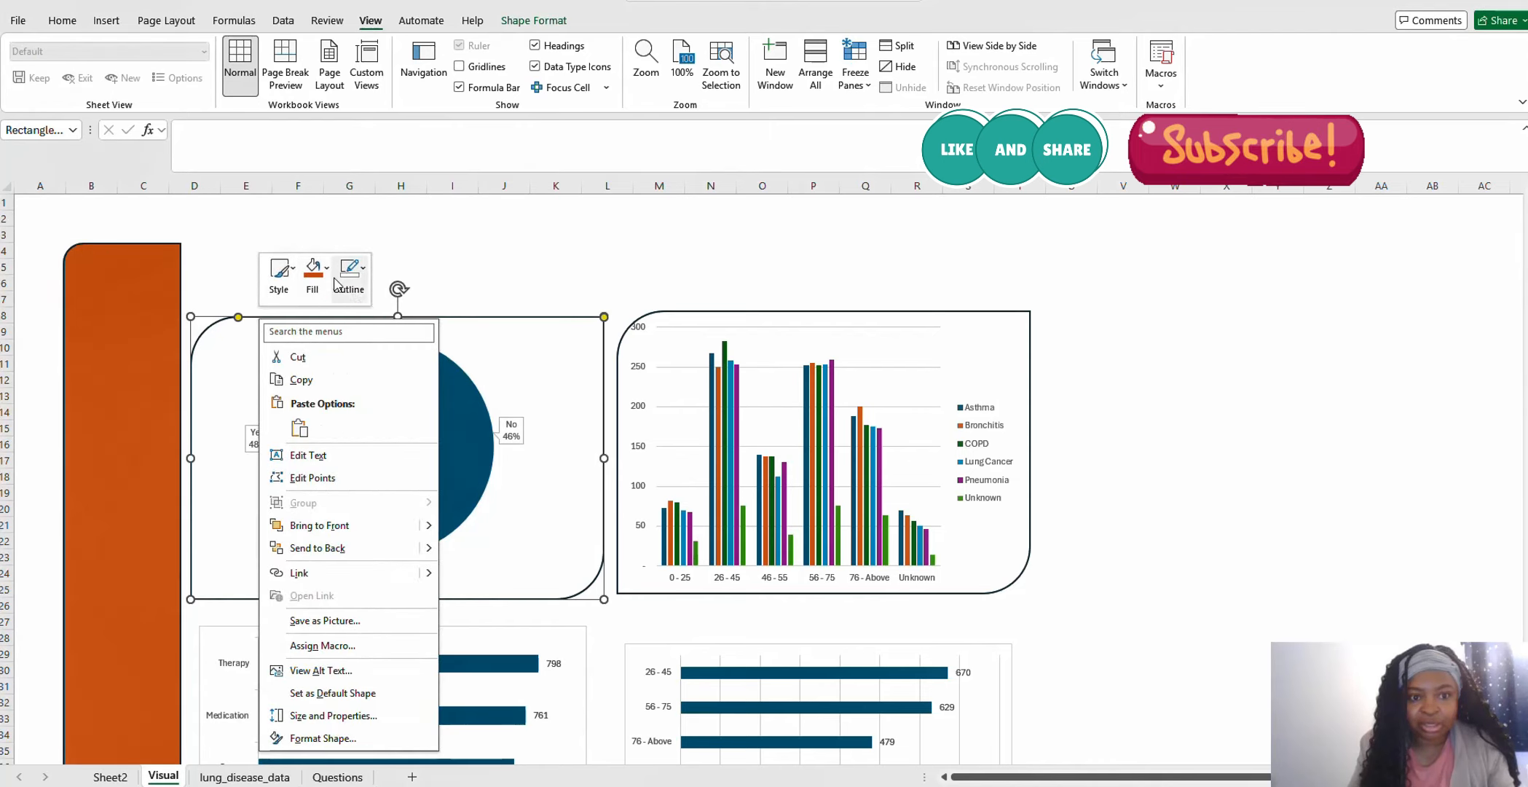
click(366, 272)
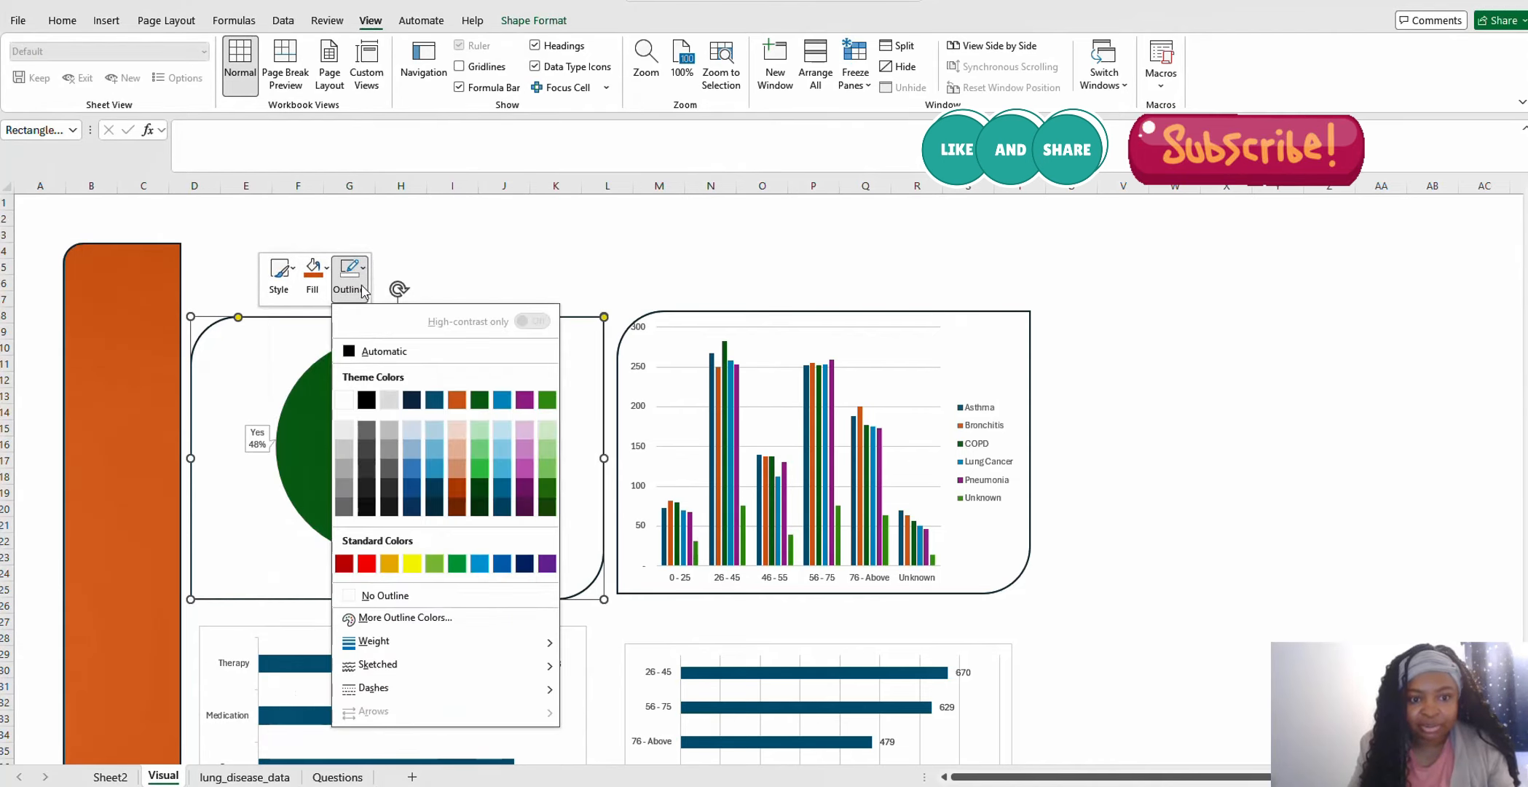
click(457, 452)
click(504, 266)
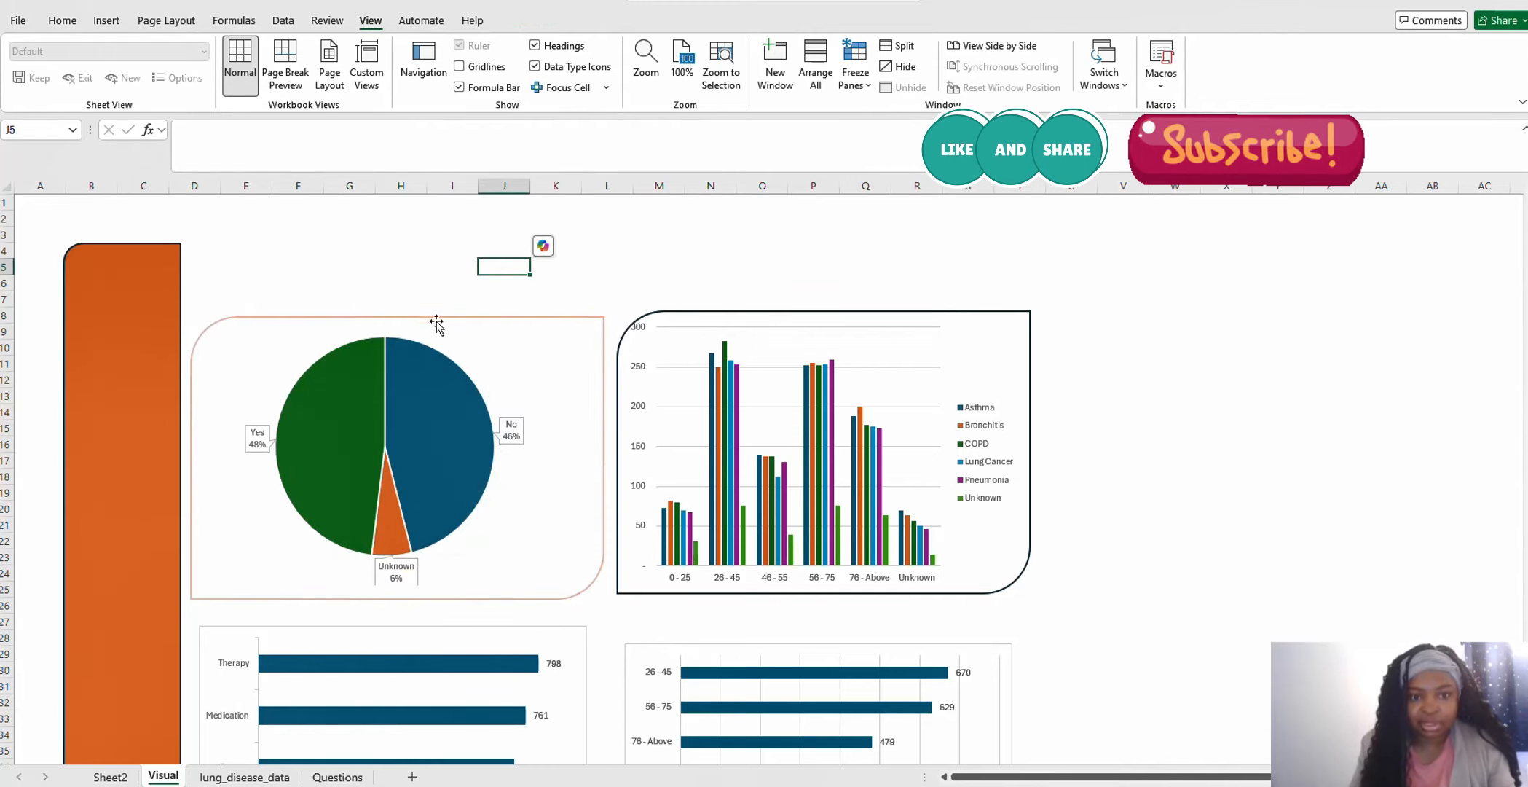
Set the outline weight of the pie chart's rounded frame to ¼ pt
mouse_move(408, 785)
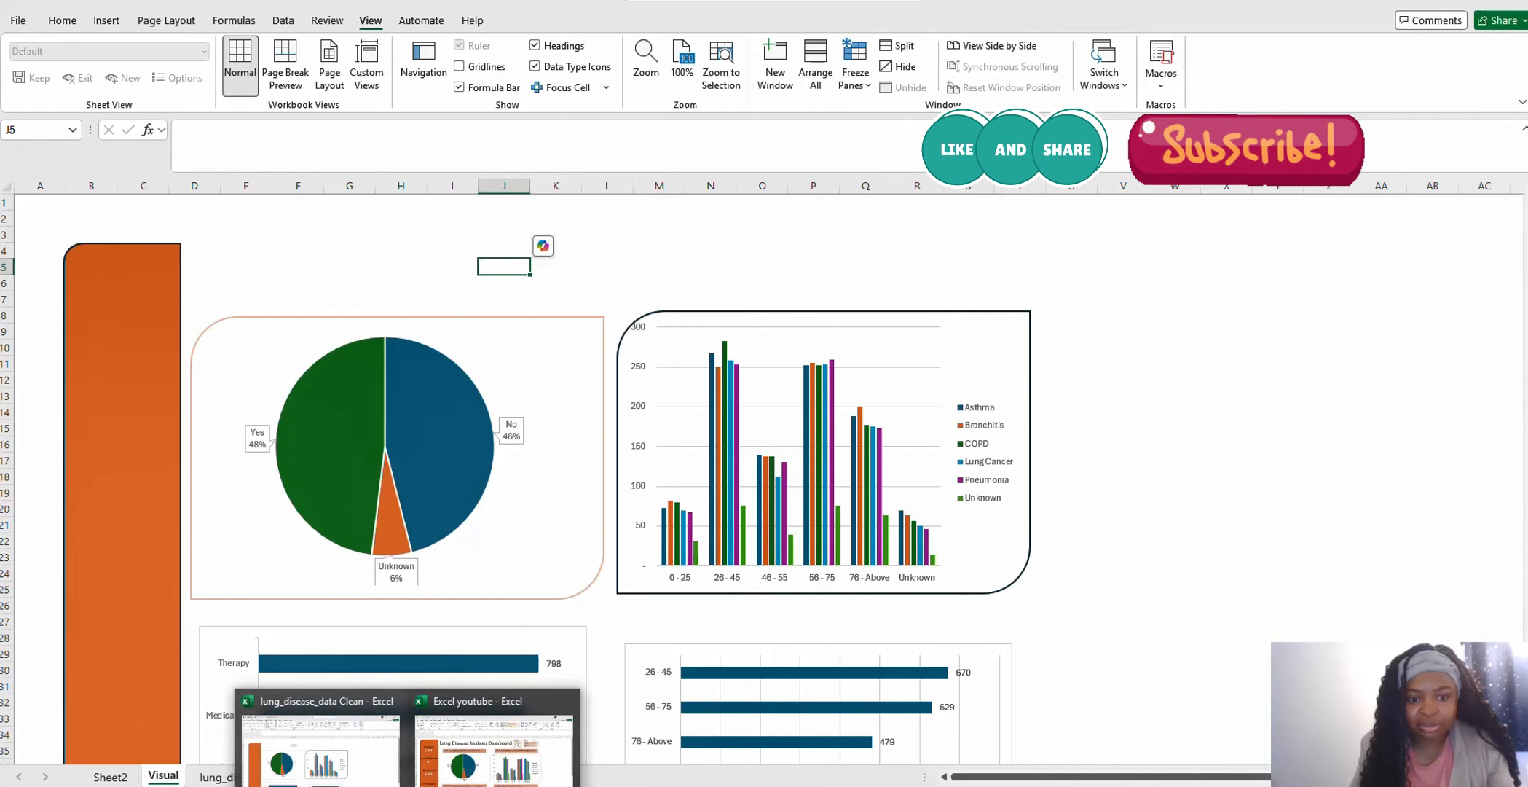
mouse_move(468, 766)
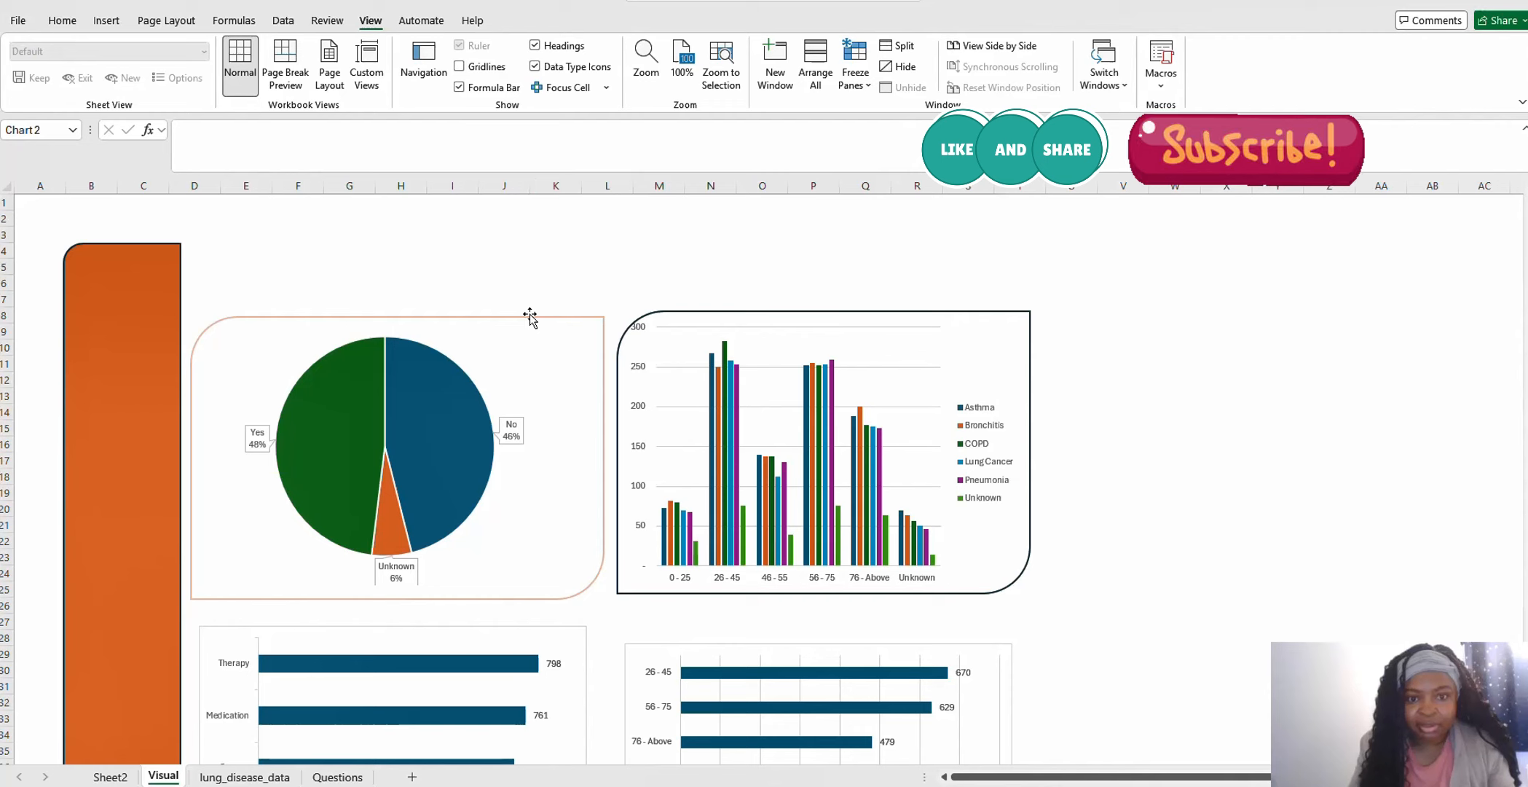
click(529, 317)
click(524, 318)
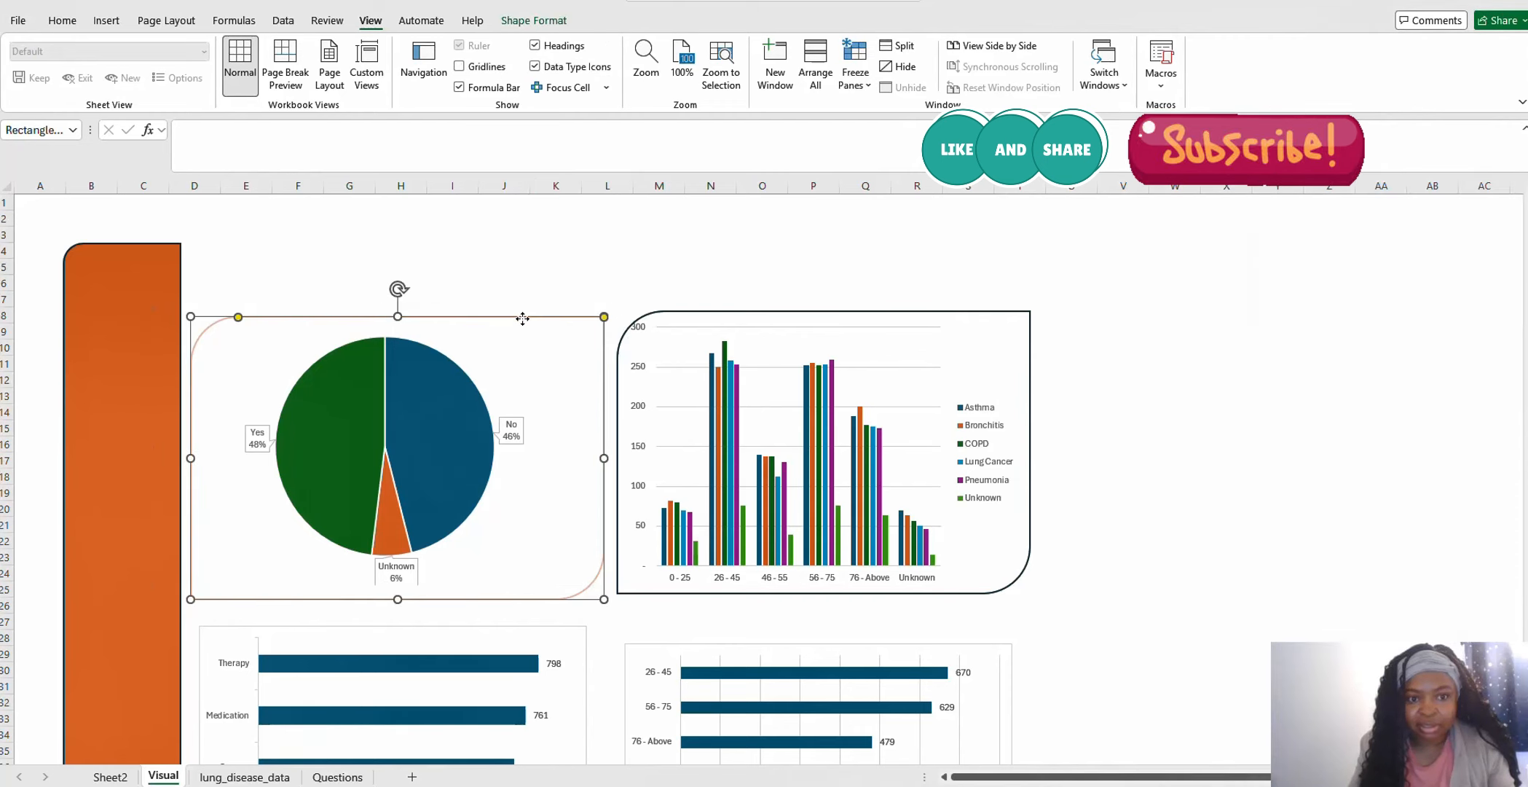
right_click(523, 318)
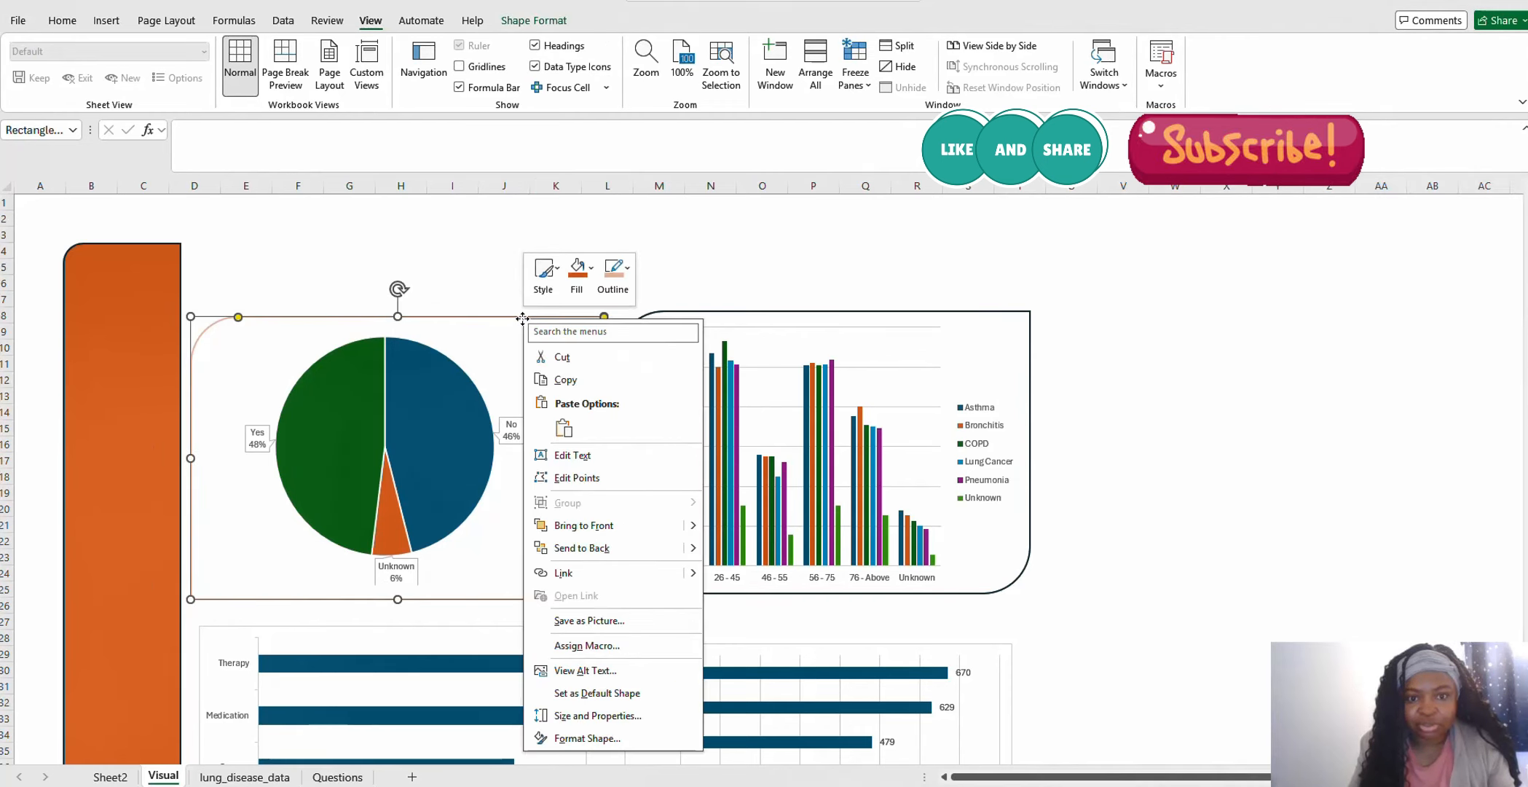
click(630, 271)
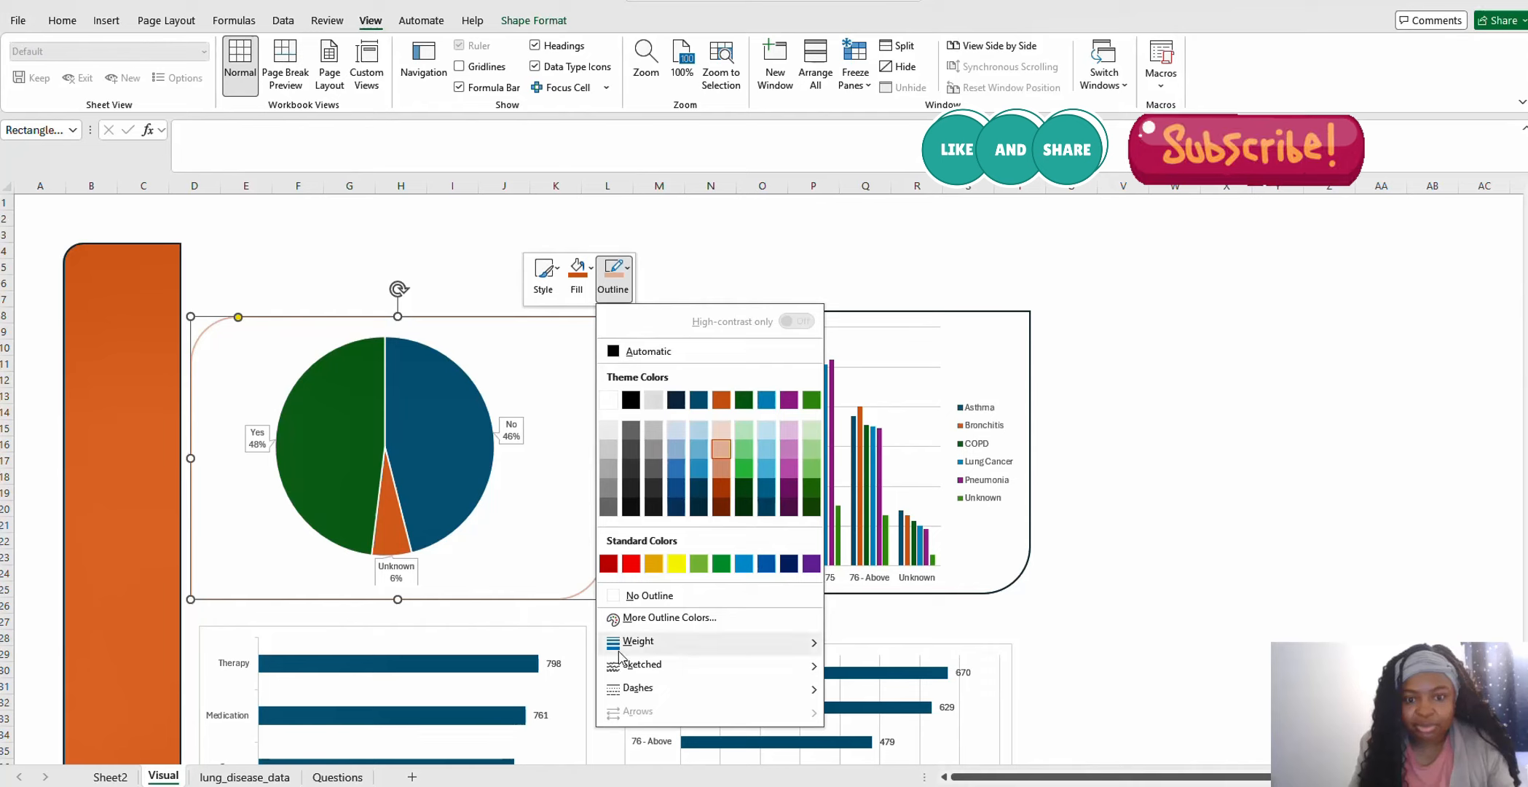
mouse_move(658, 646)
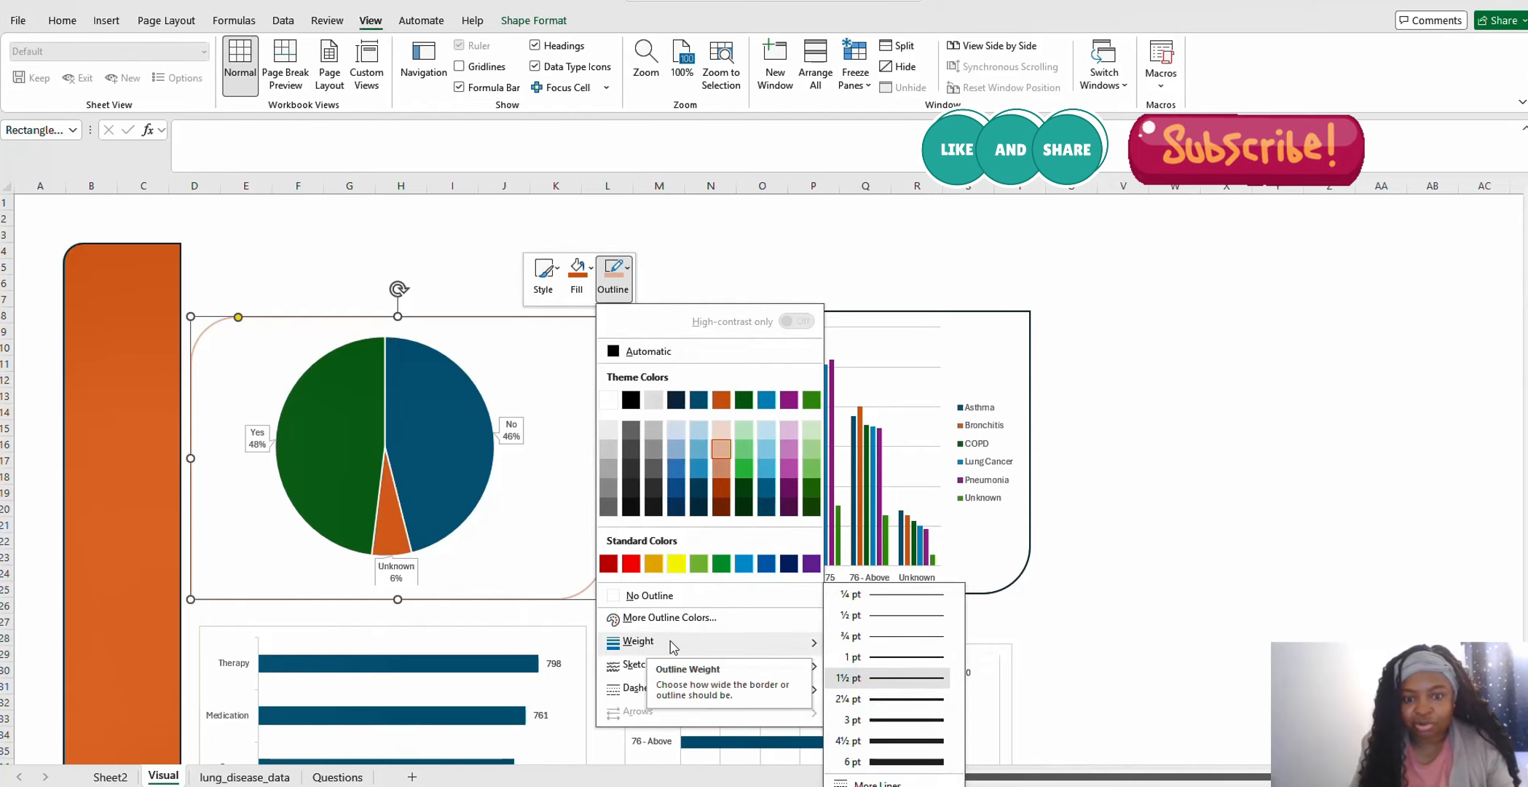
click(896, 598)
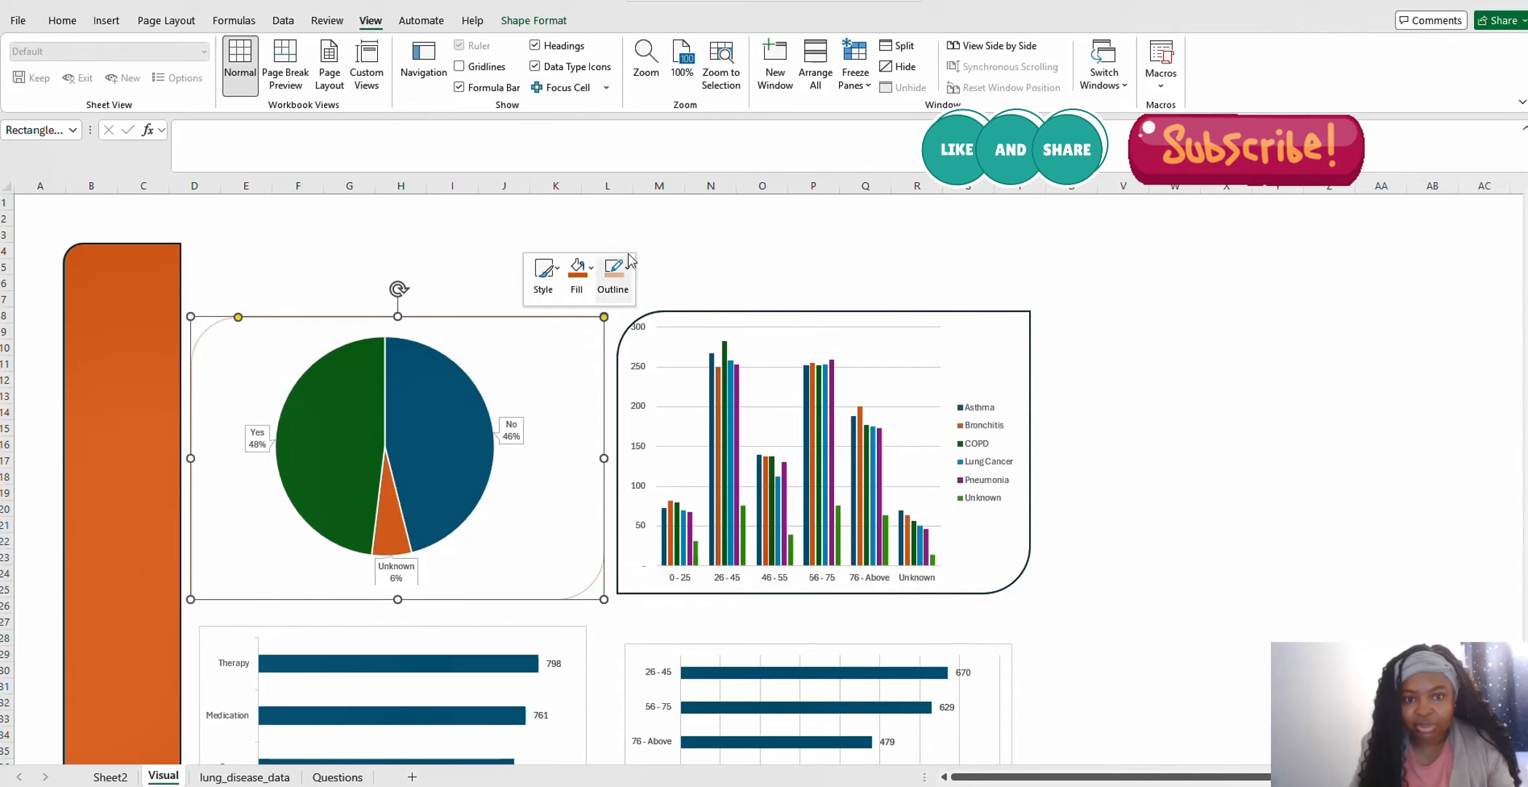
click(662, 251)
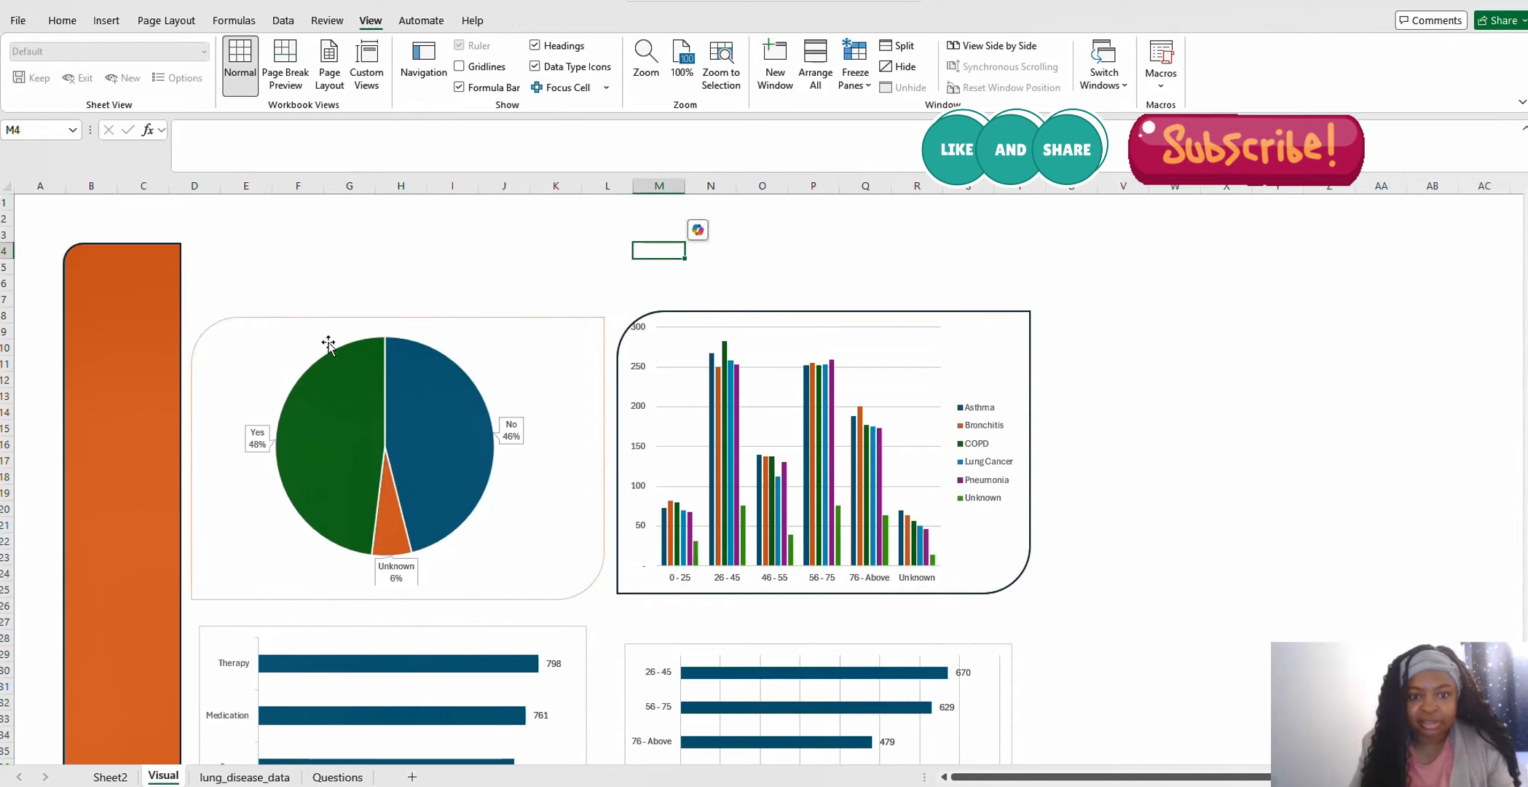
Delete the dark-outlined rounded frame around the disease-by-age-group column chart
mouse_move(405, 510)
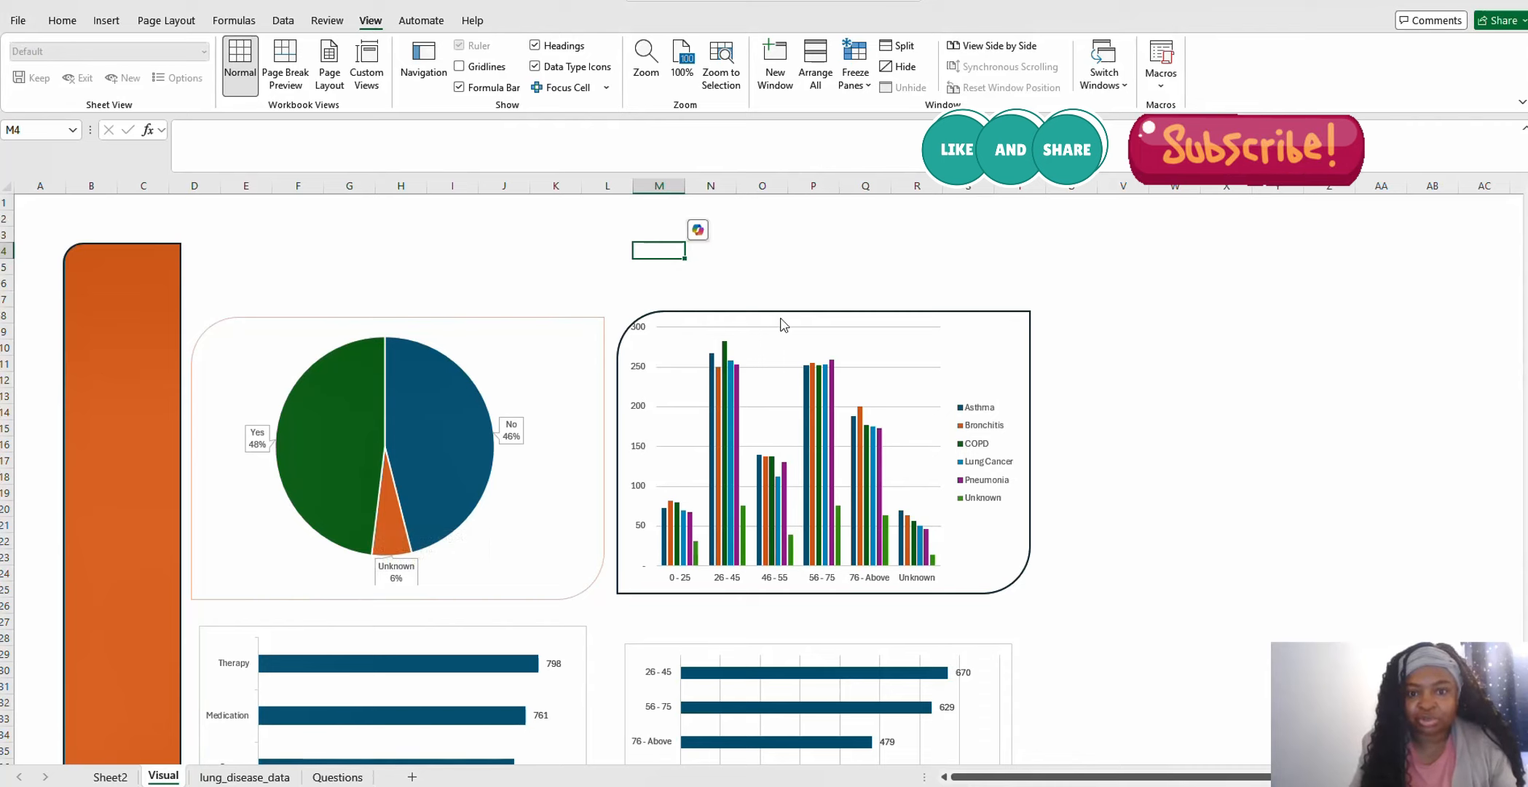
click(714, 312)
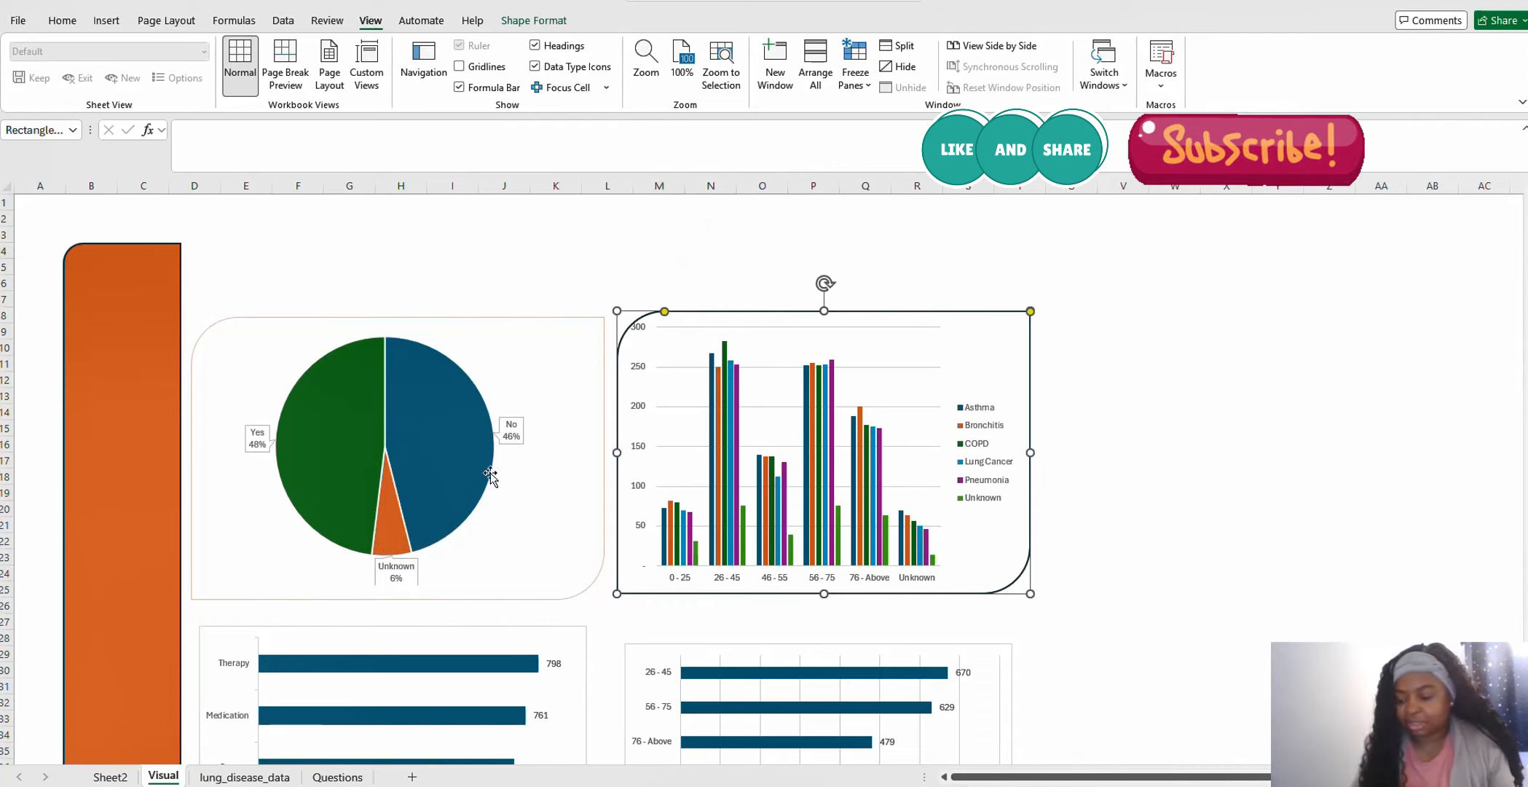
key(Escape)
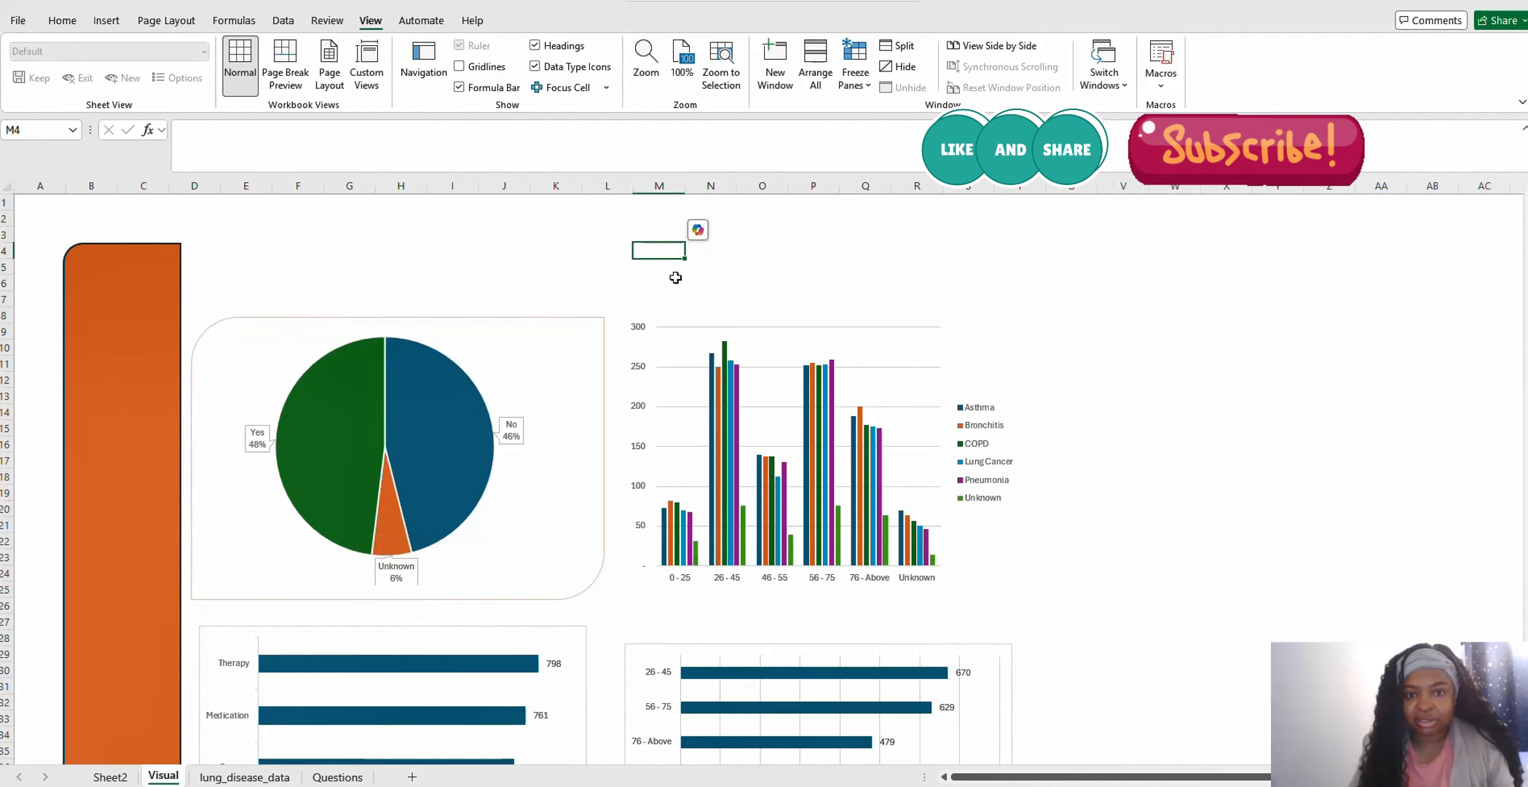
click(578, 316)
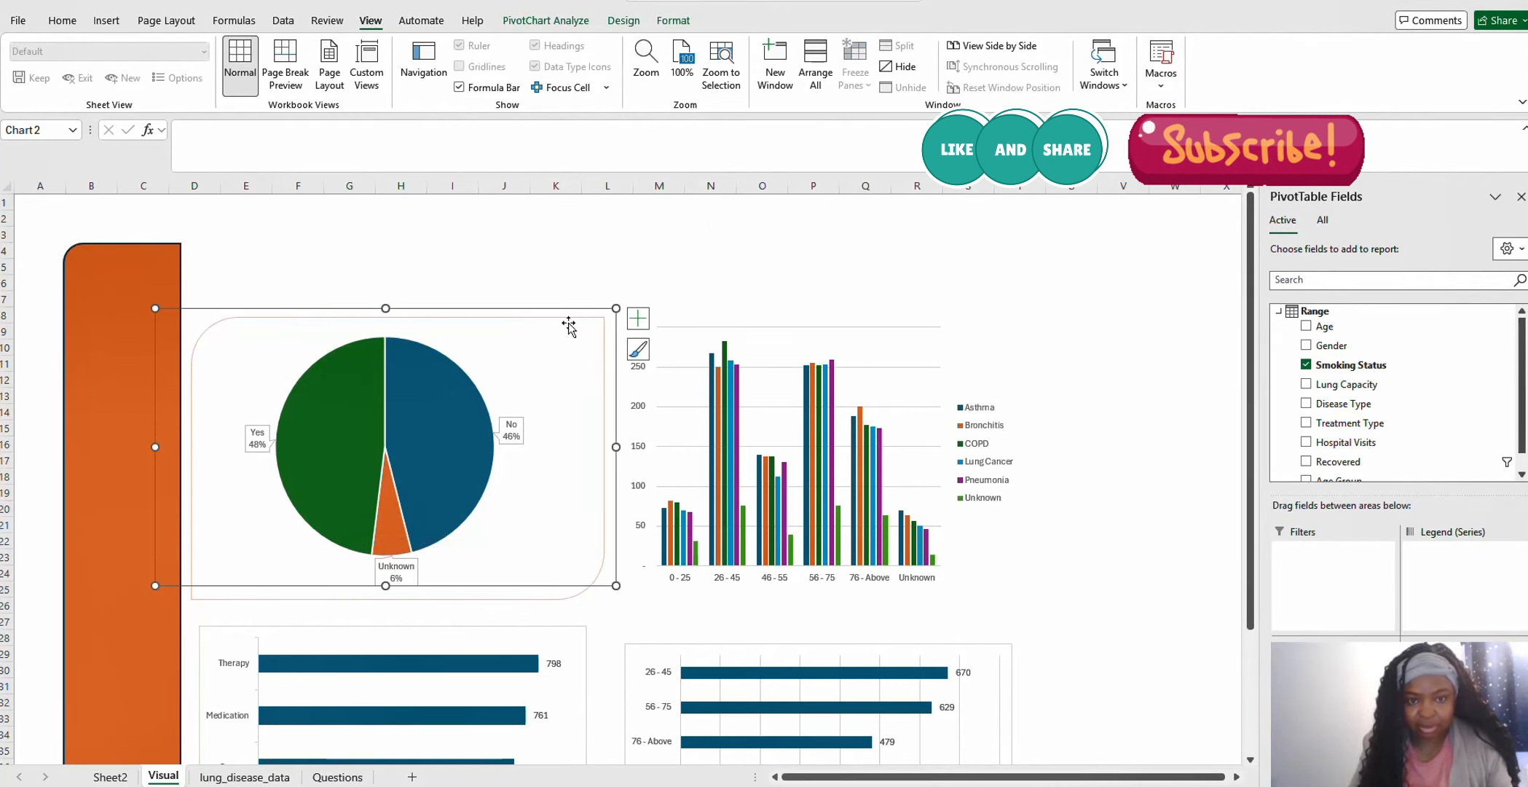
click(580, 321)
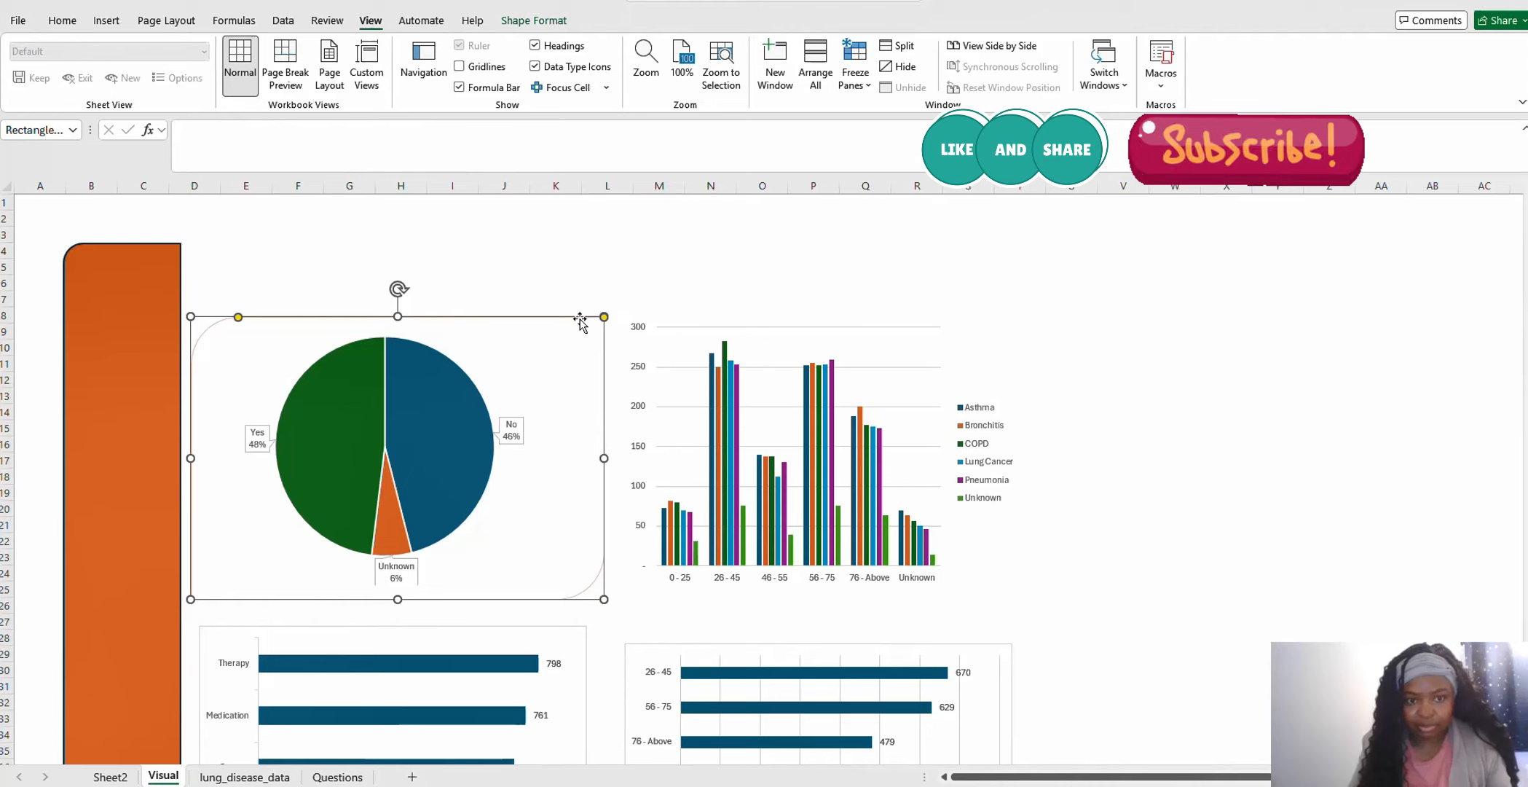
key(Escape)
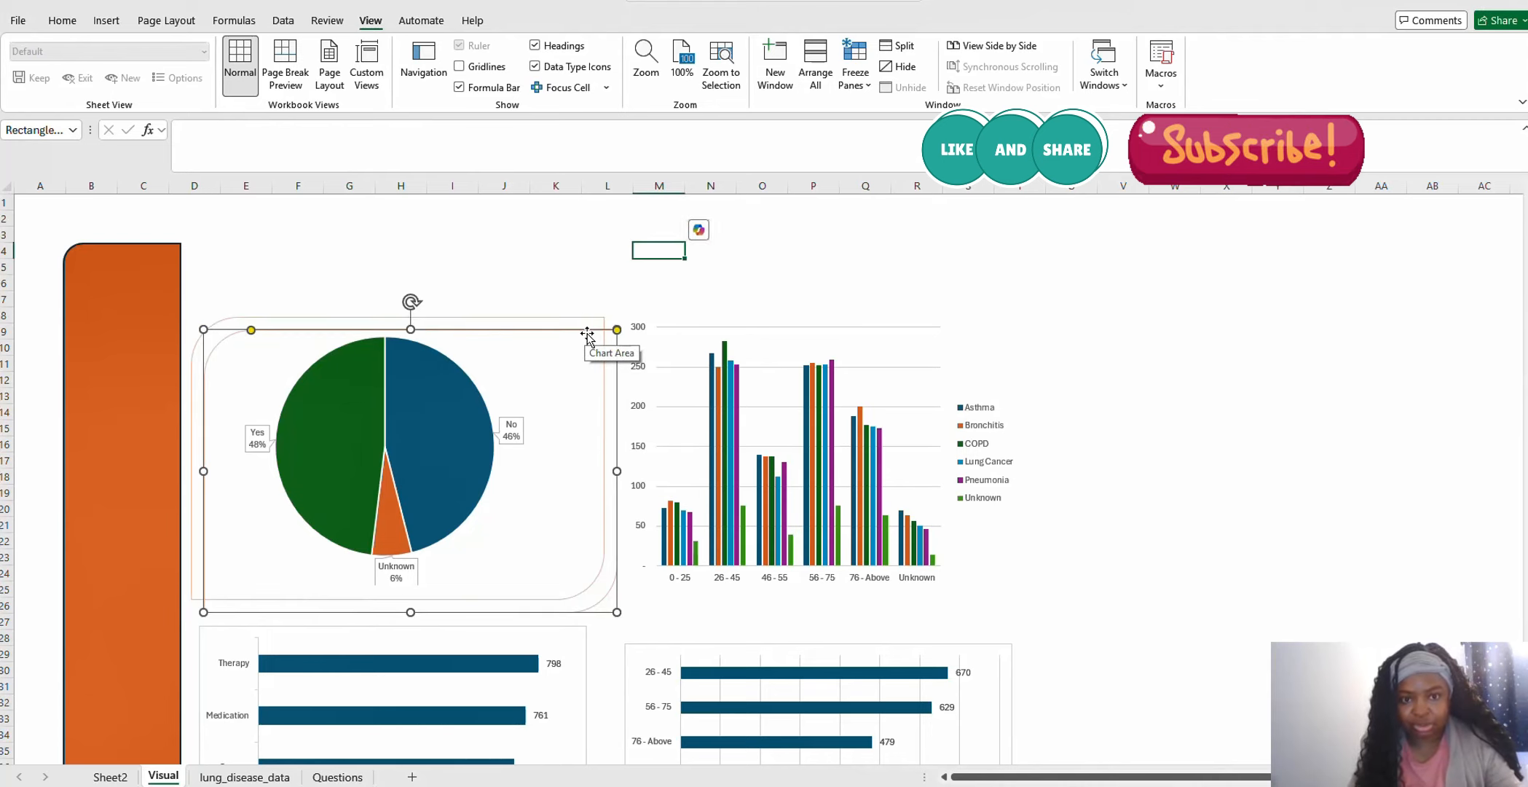
Place a copy of the pie chart's thin light orange frame around the disease-by-age-group column chart
click(567, 316)
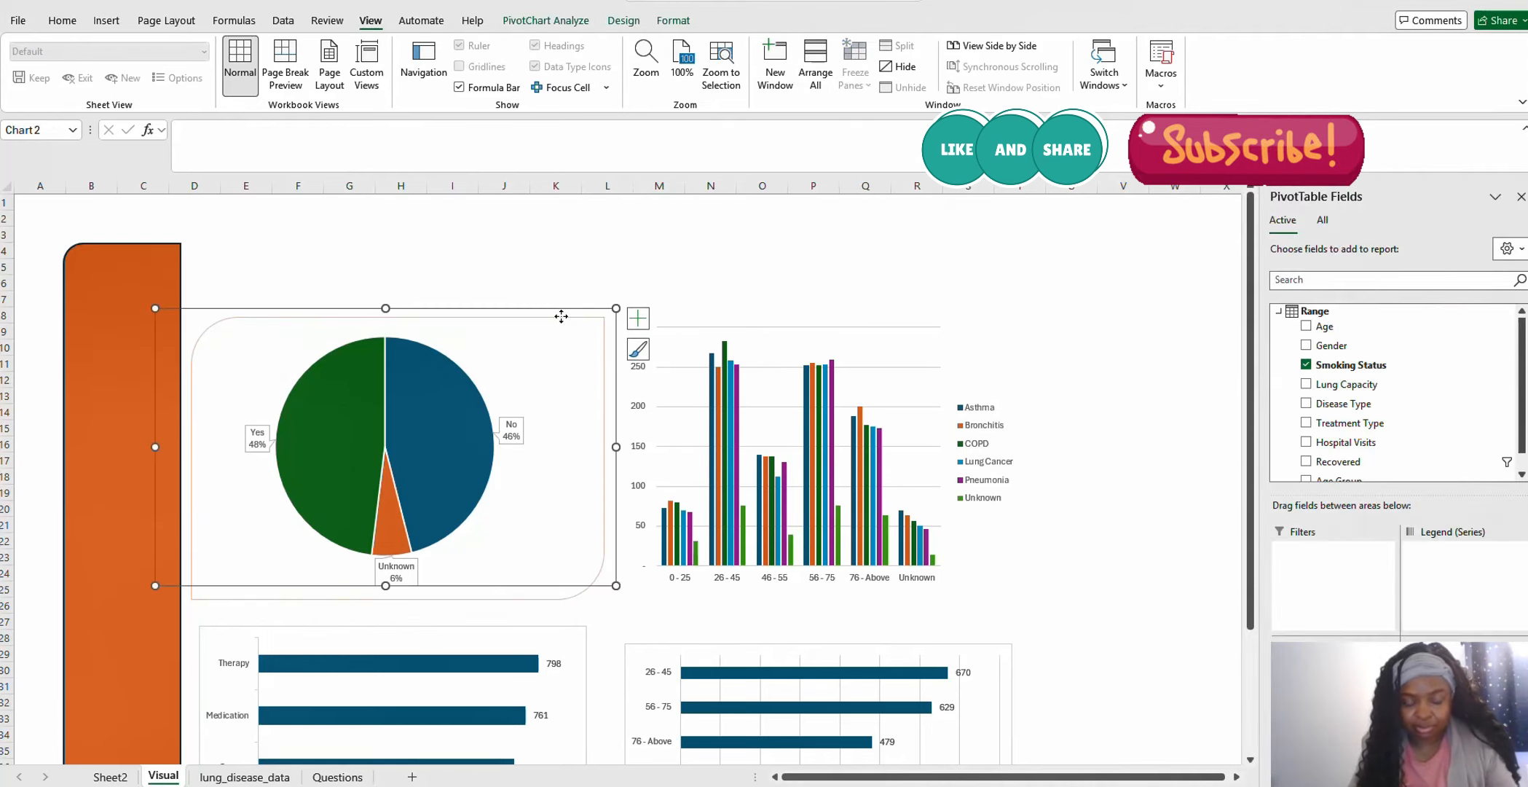
click(567, 317)
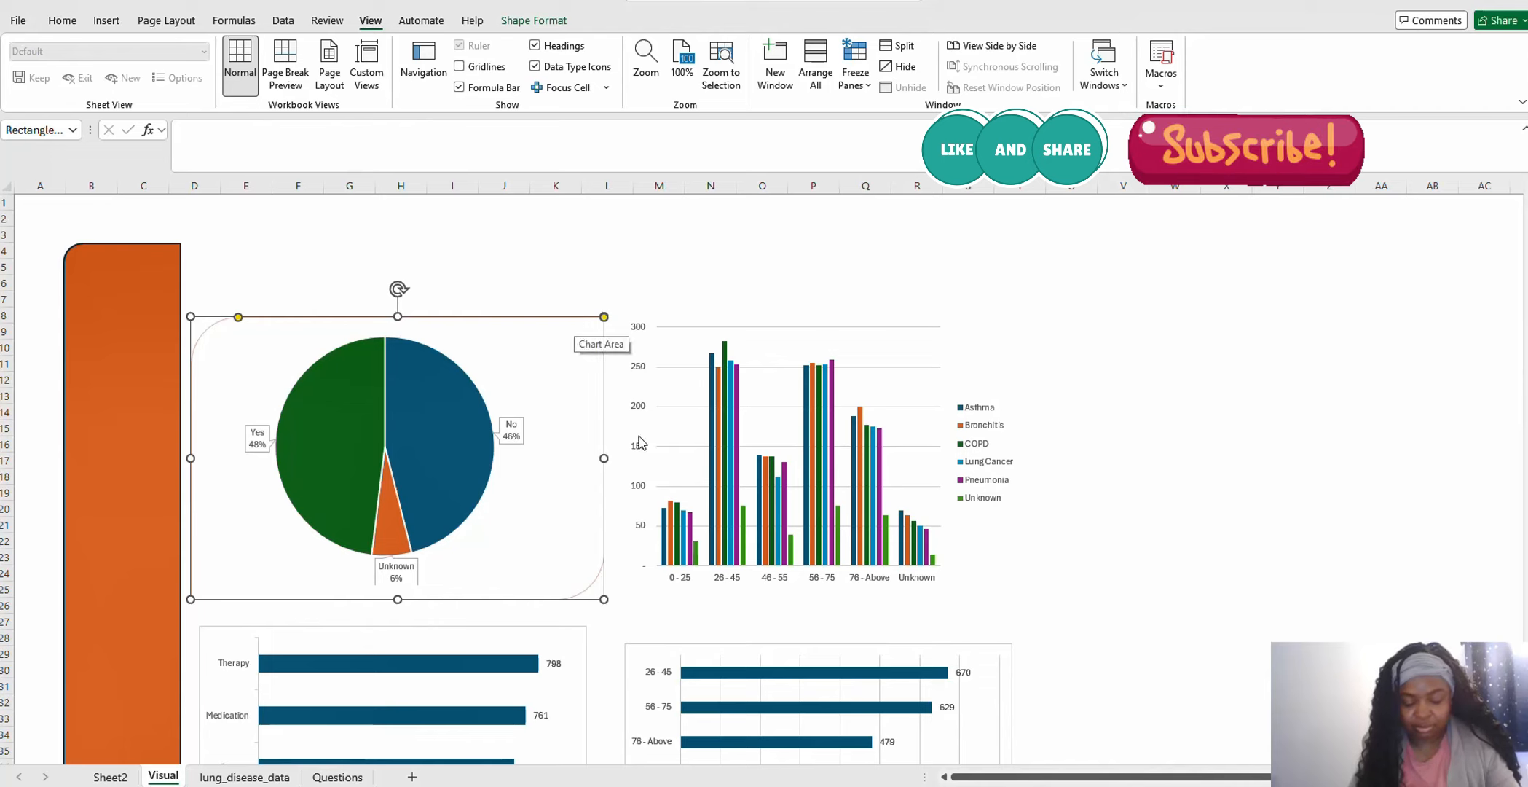
drag(586, 312, 1004, 310)
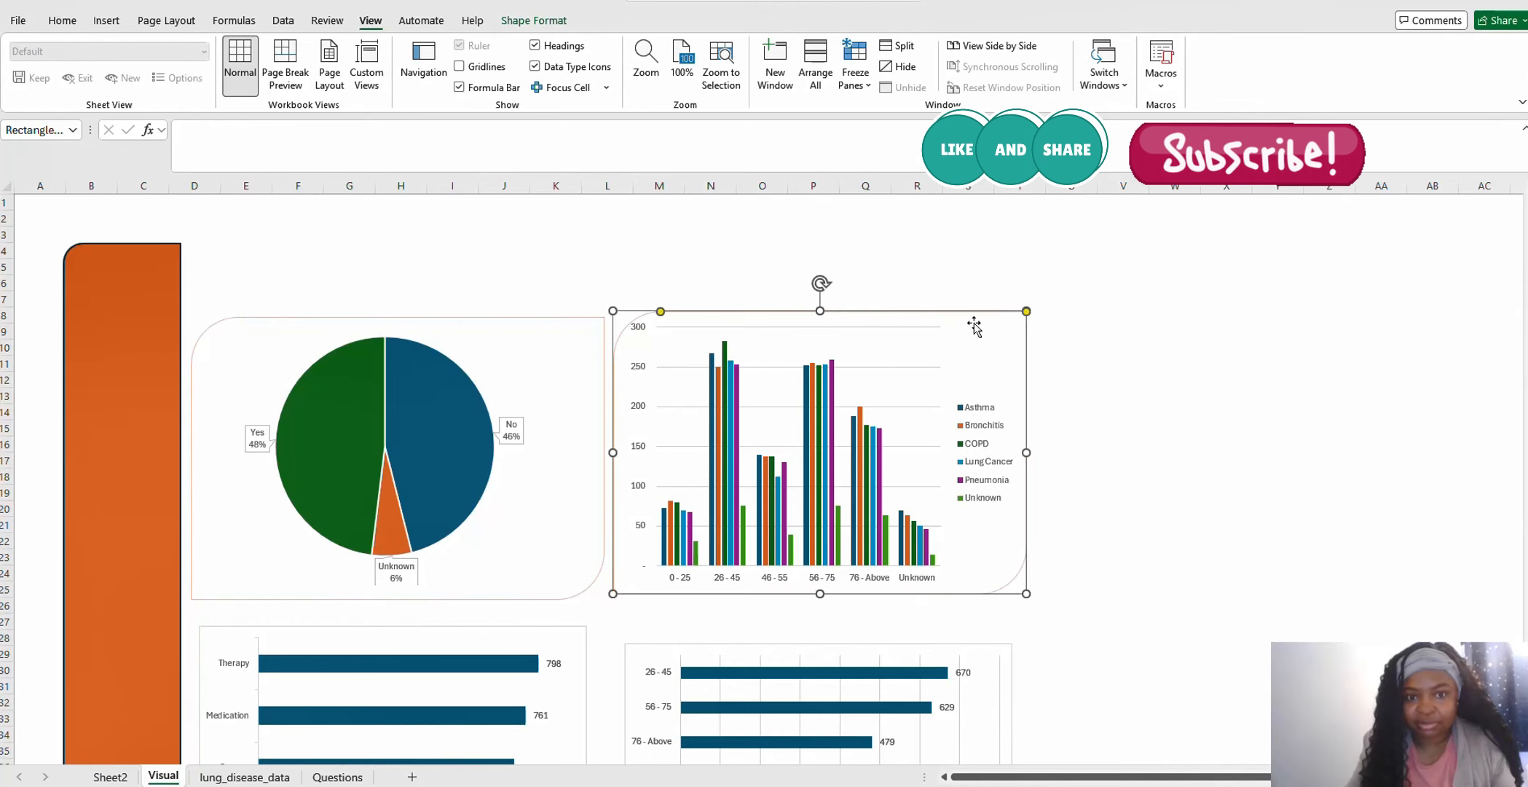
click(551, 316)
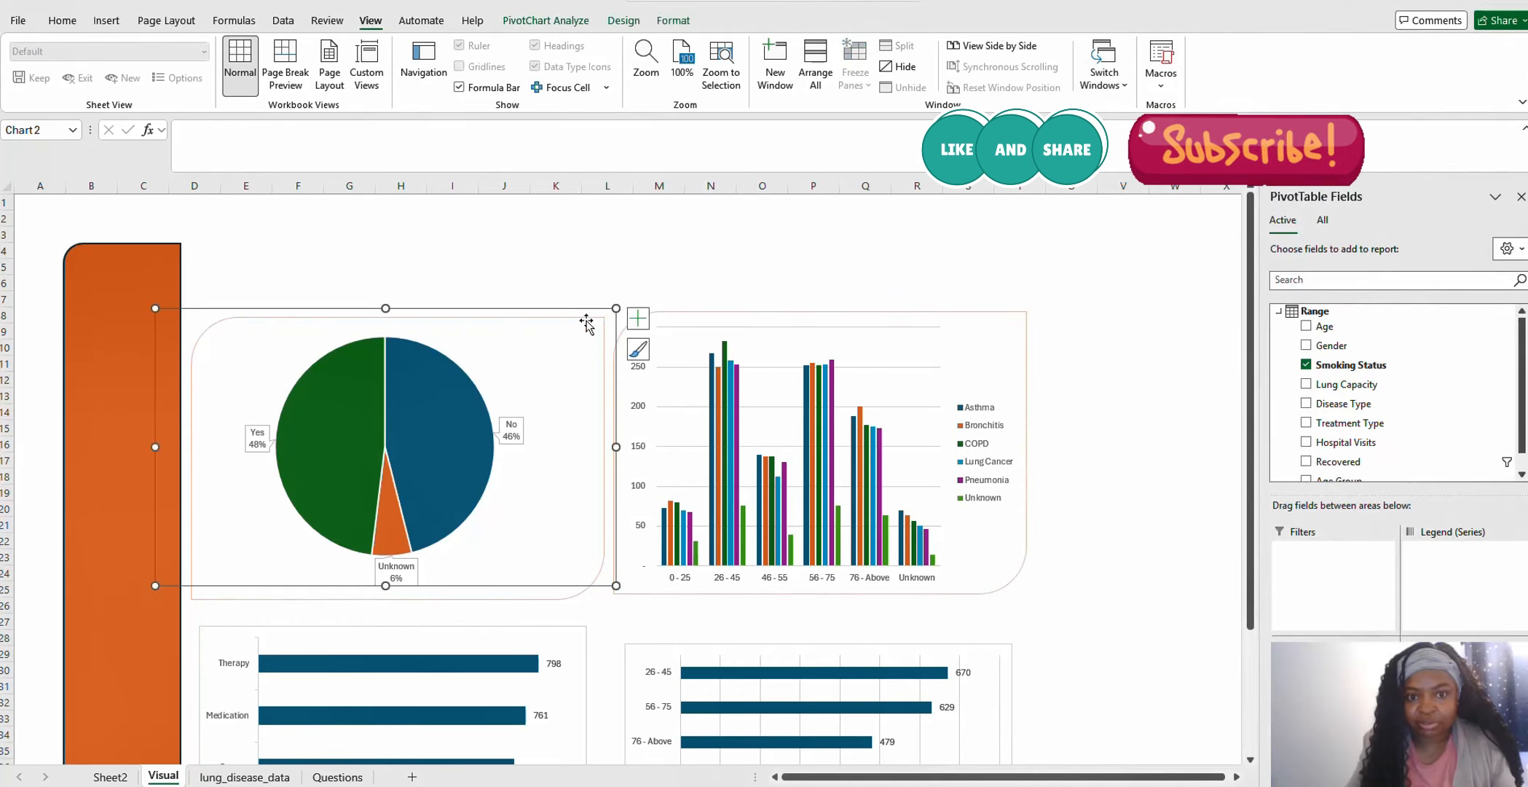
click(633, 260)
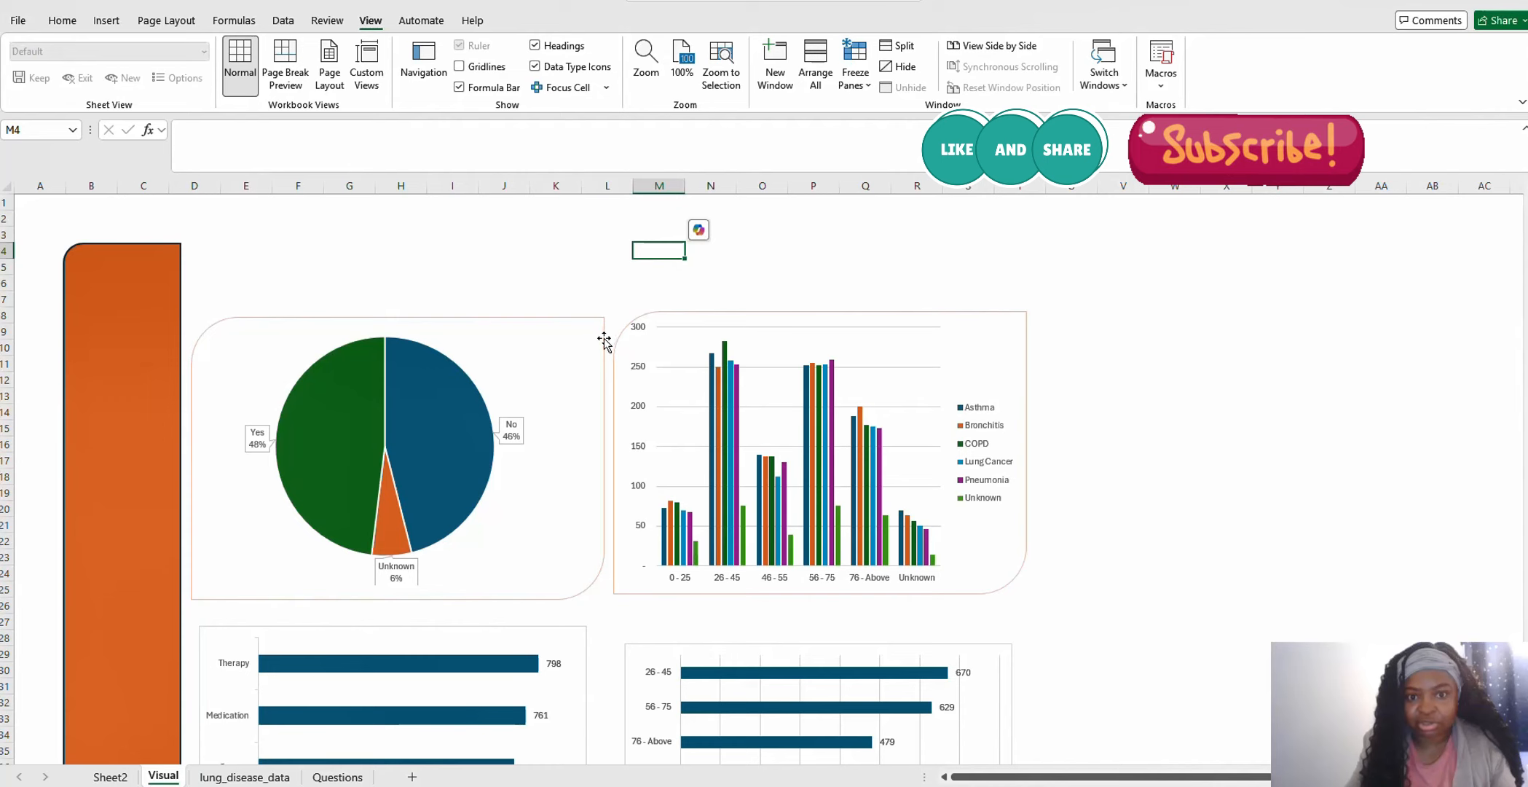
Set the outline weight of the rounded frame around the smoking status pie chart to ¾ pt
click(604, 339)
right_click(604, 339)
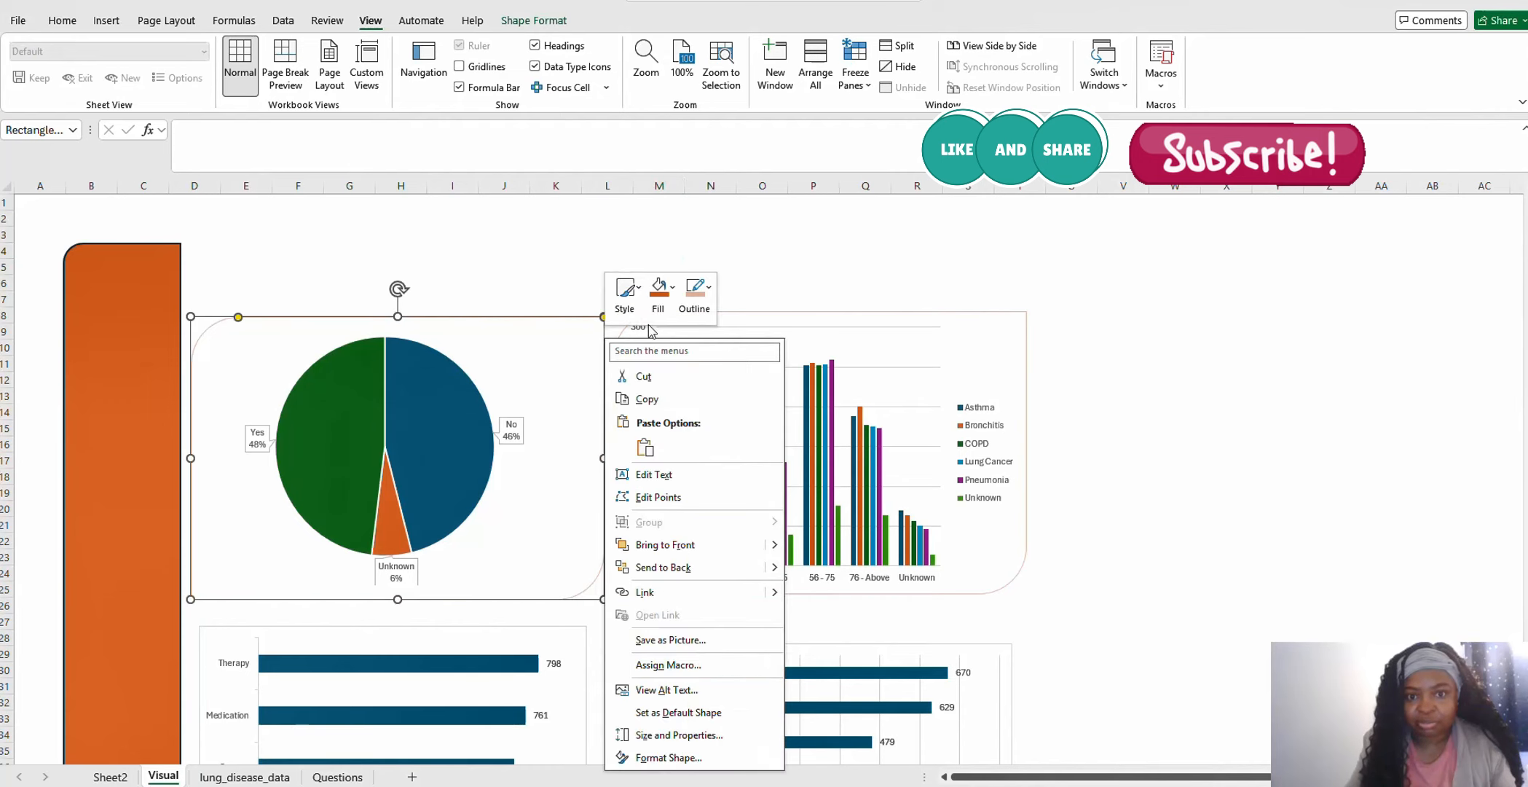
click(710, 291)
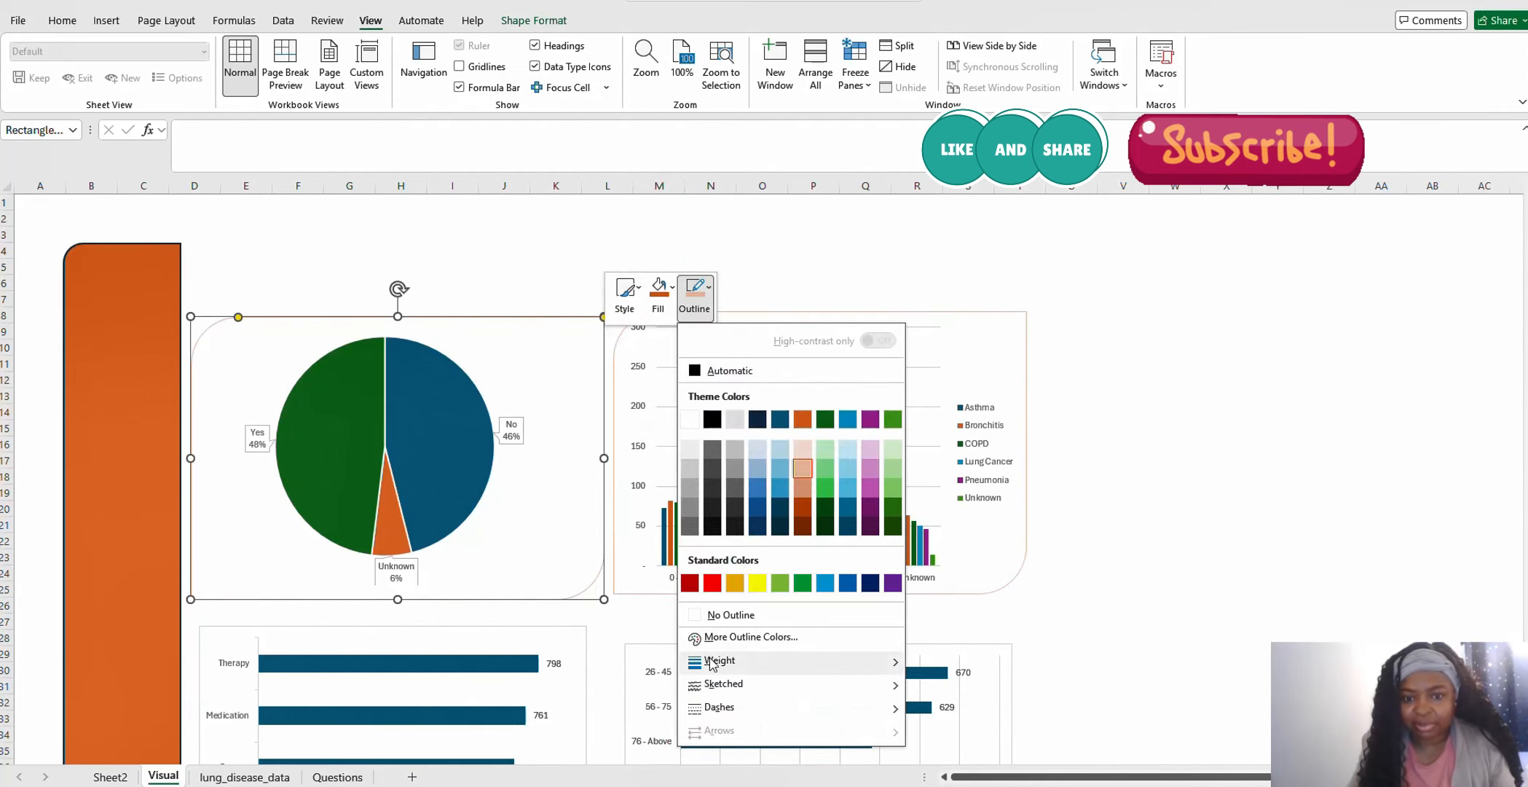
mouse_move(802, 660)
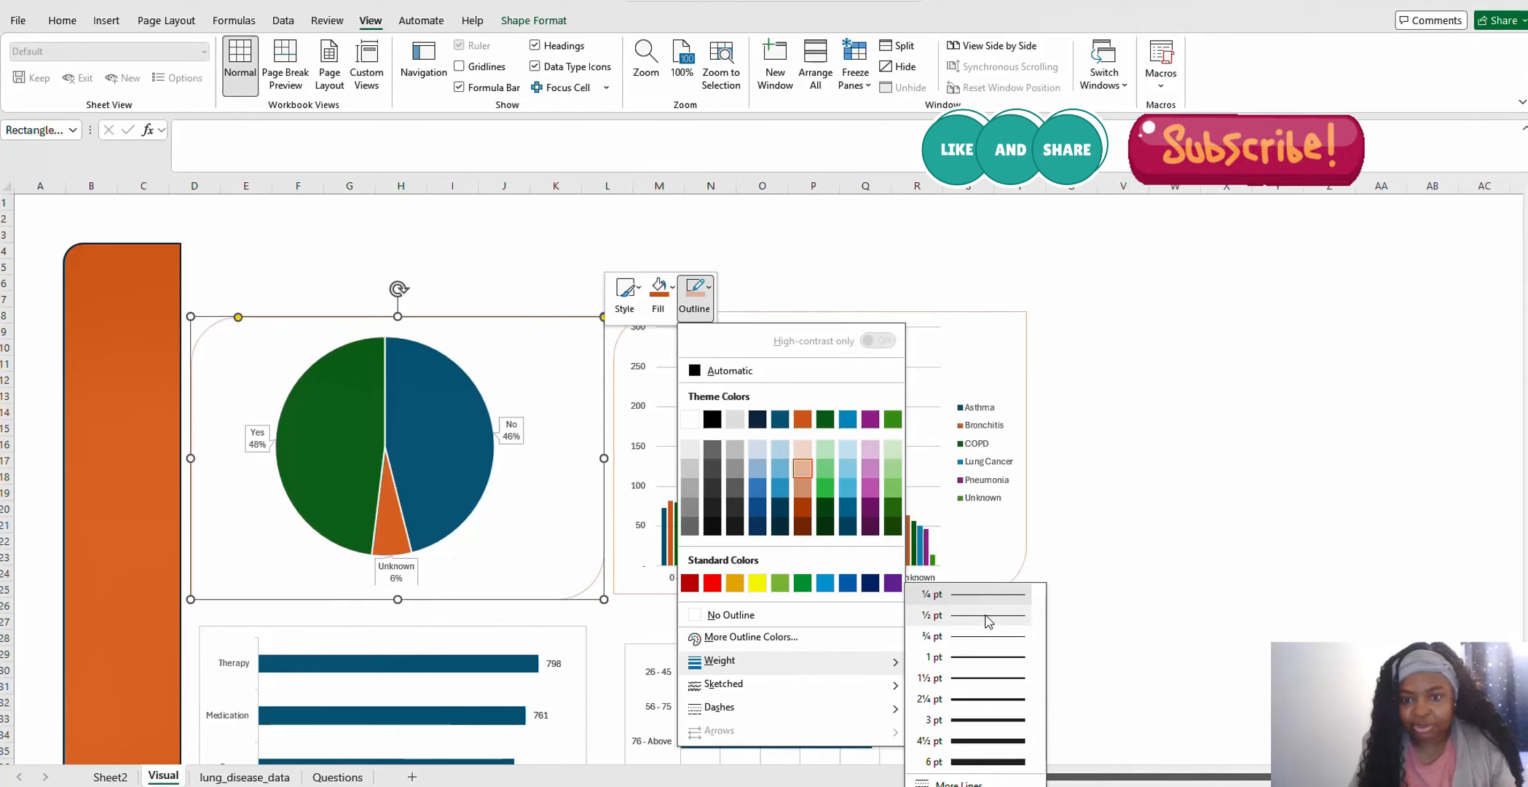
click(972, 638)
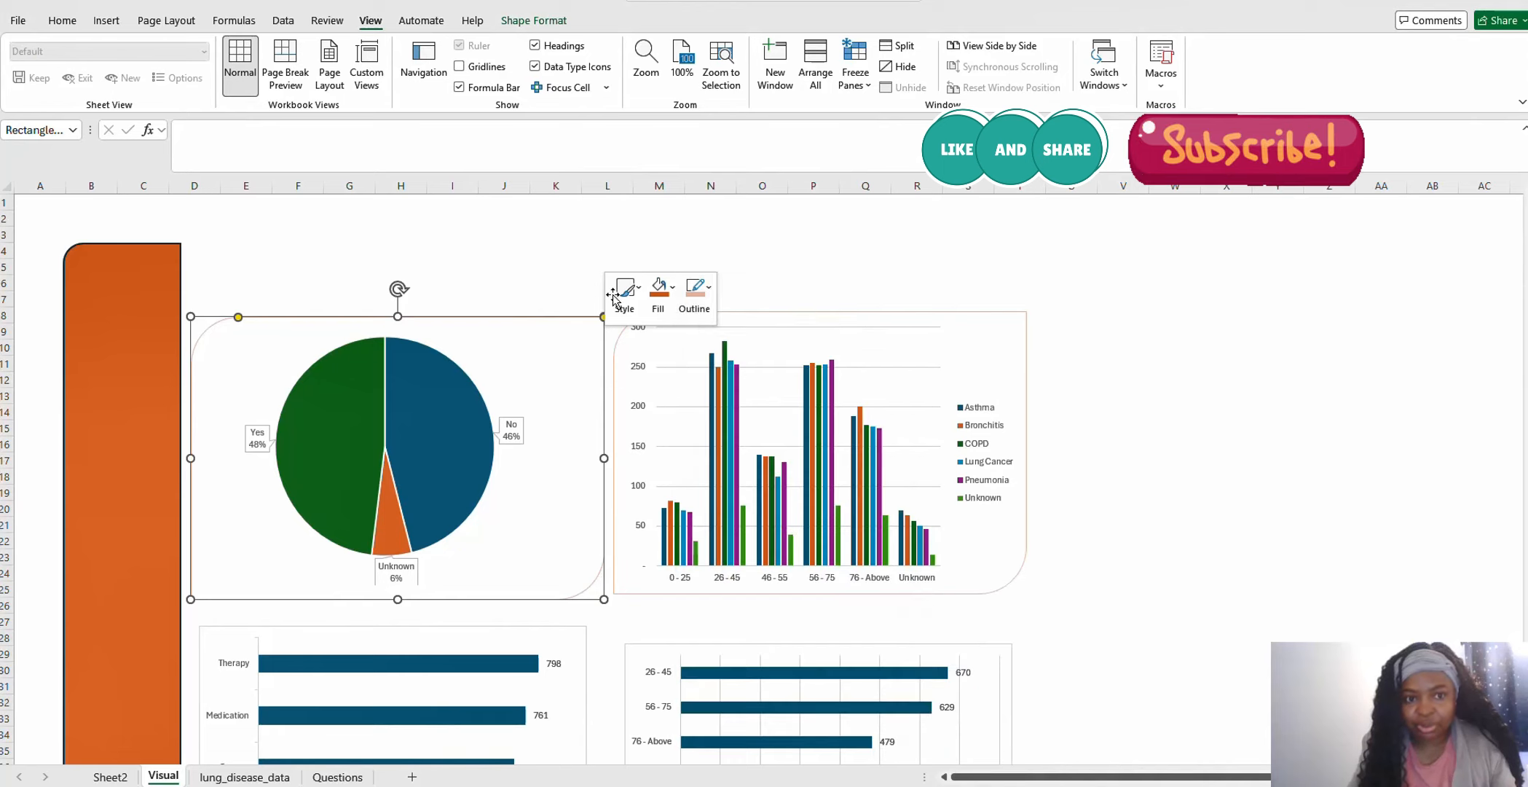
click(500, 241)
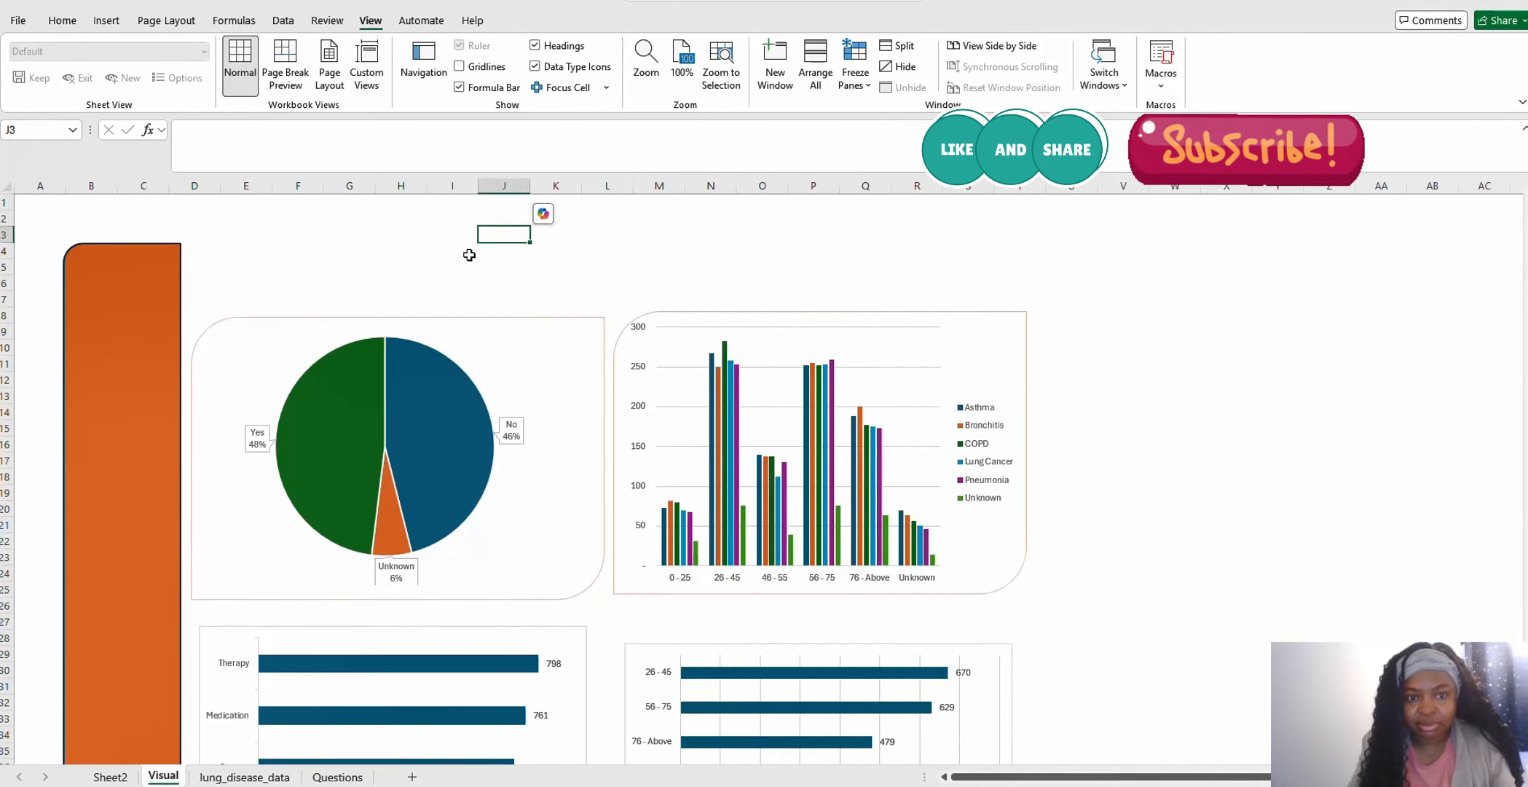
Set the pie chart frame's outline weight to 1 pt
click(590, 319)
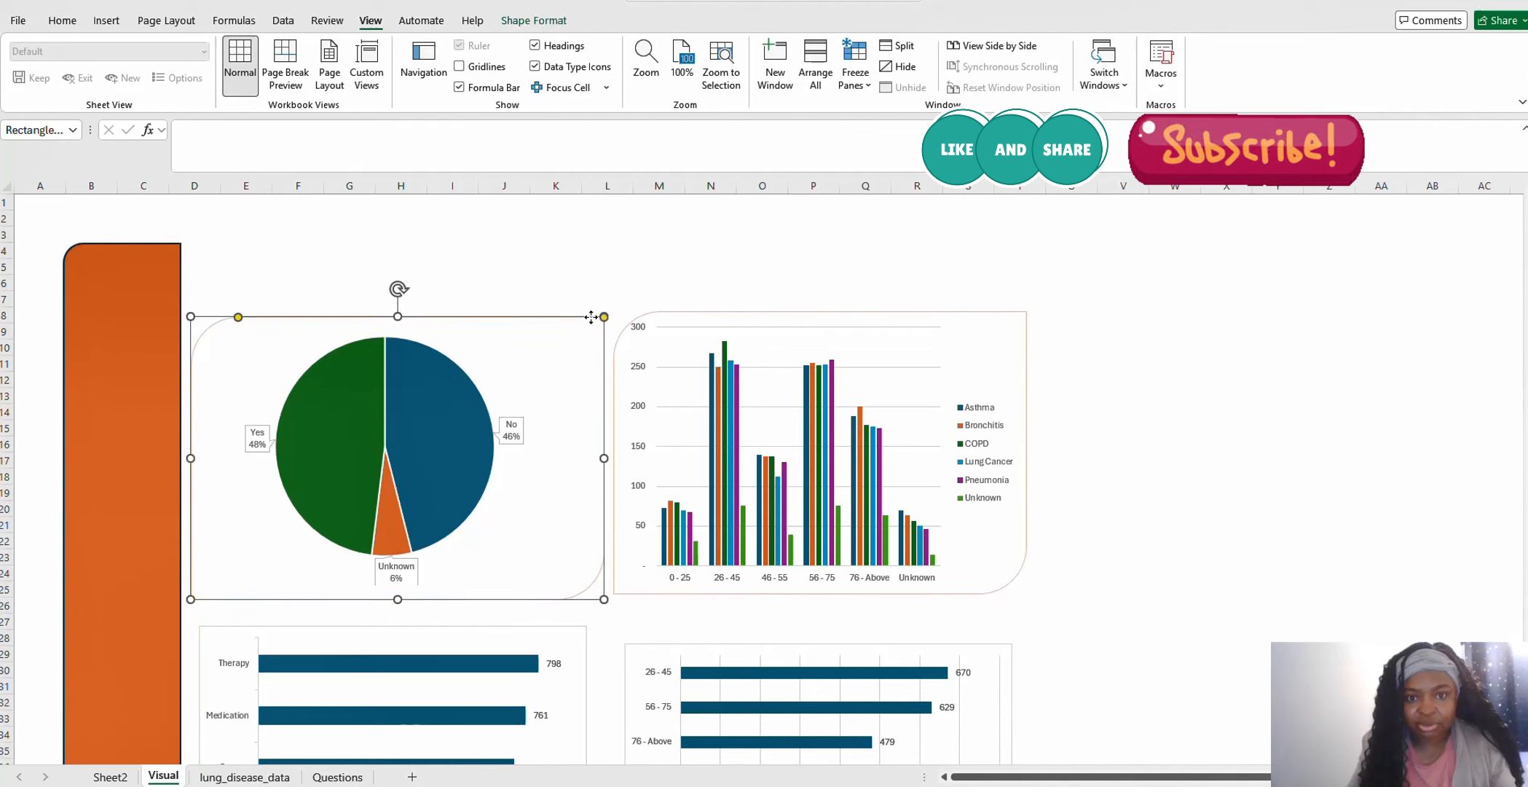
right_click(590, 319)
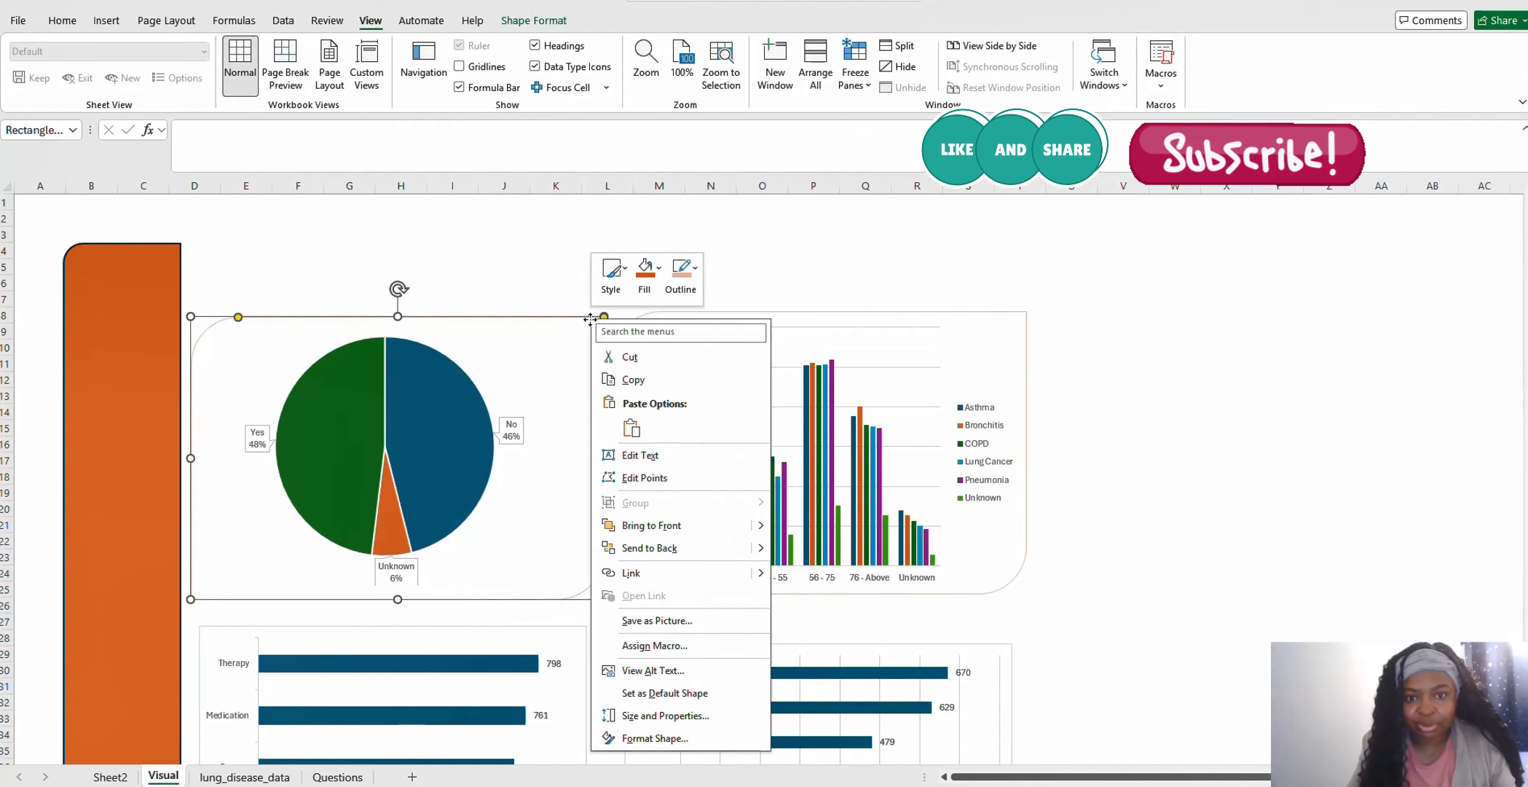
click(679, 268)
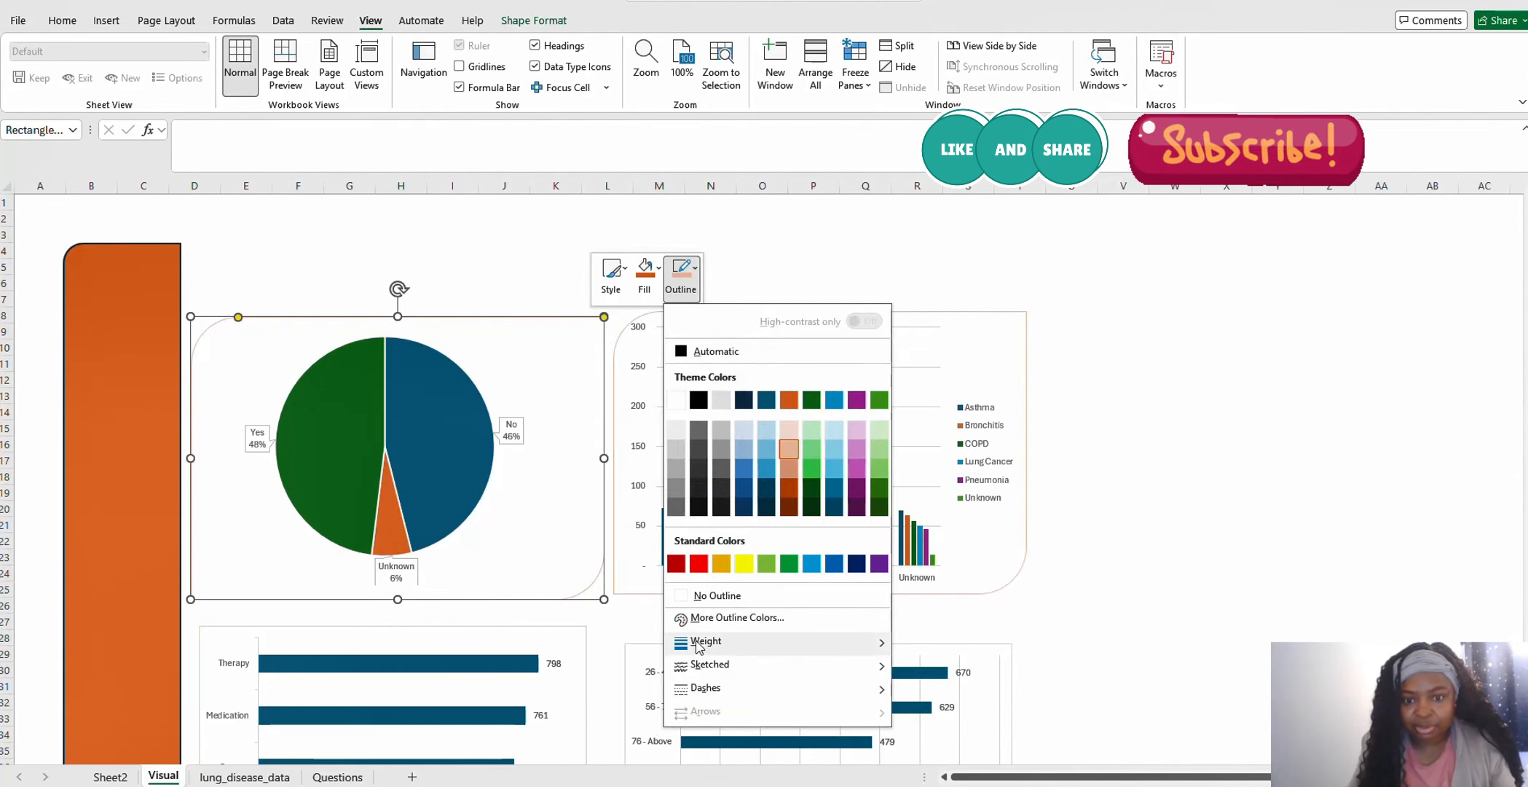
mouse_move(727, 641)
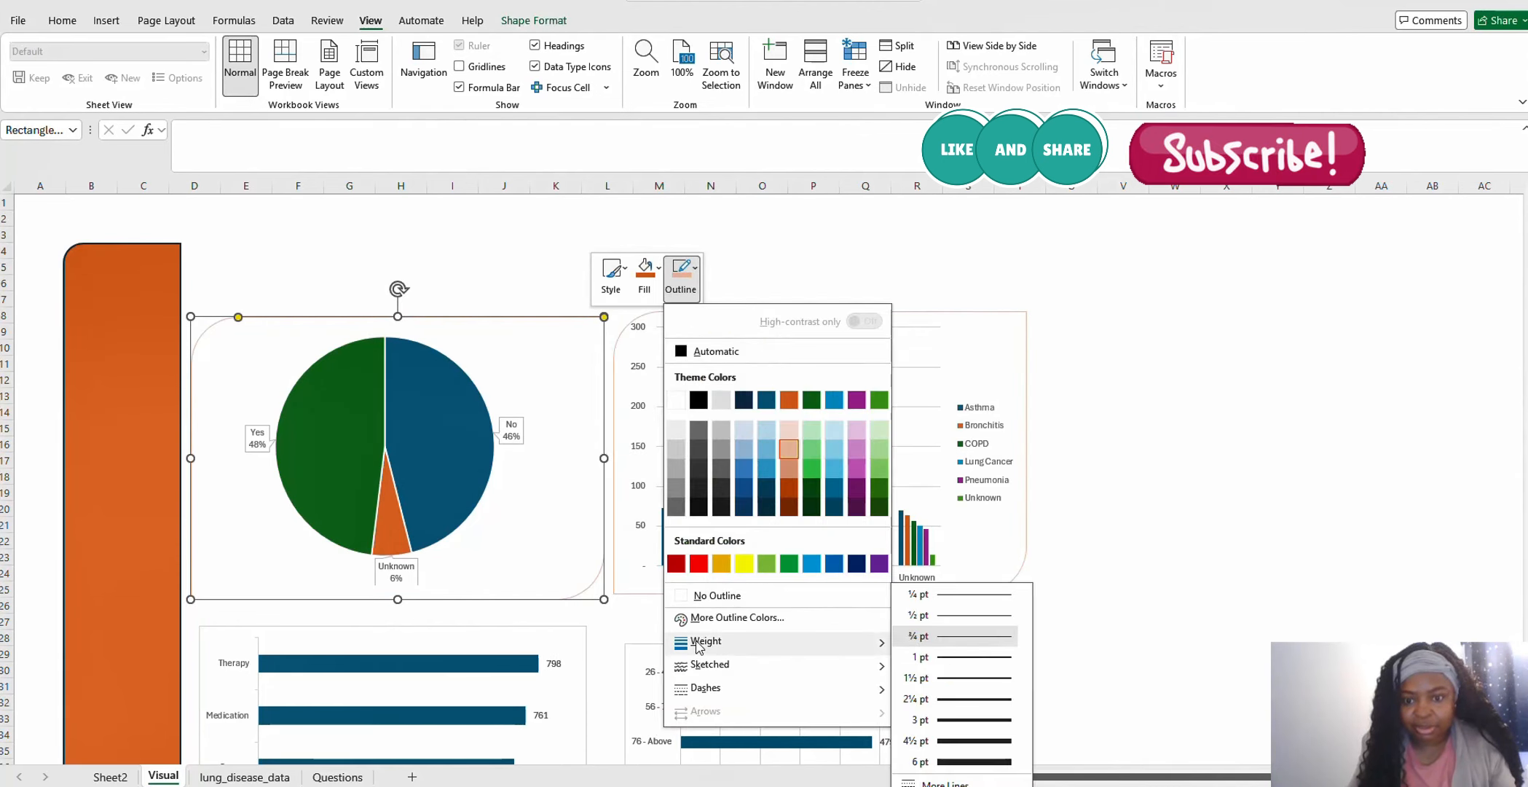
click(951, 658)
click(514, 238)
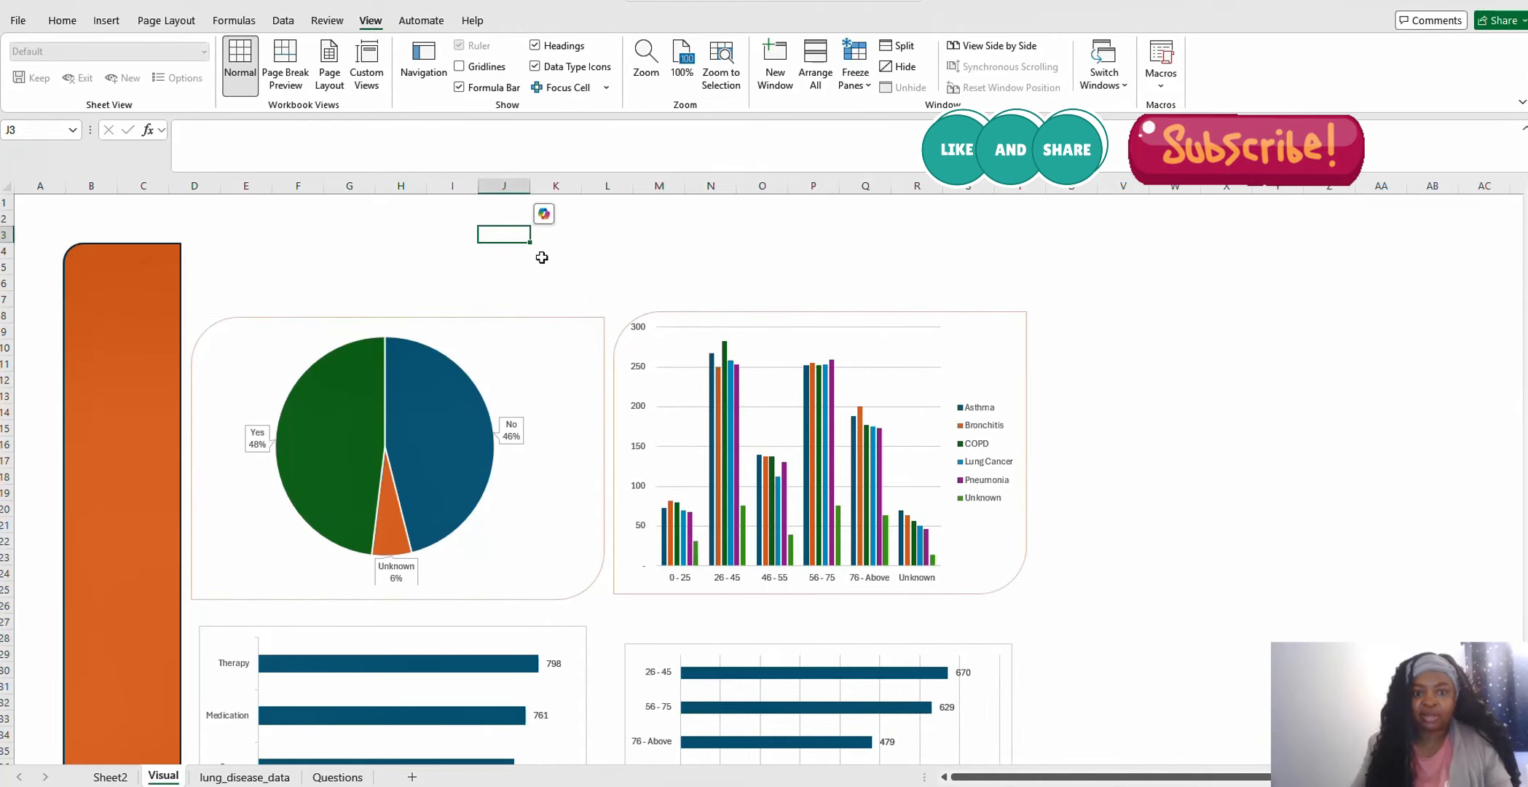
Thicken the outline of the pie chart's rounded frame to 1½ pt
click(533, 321)
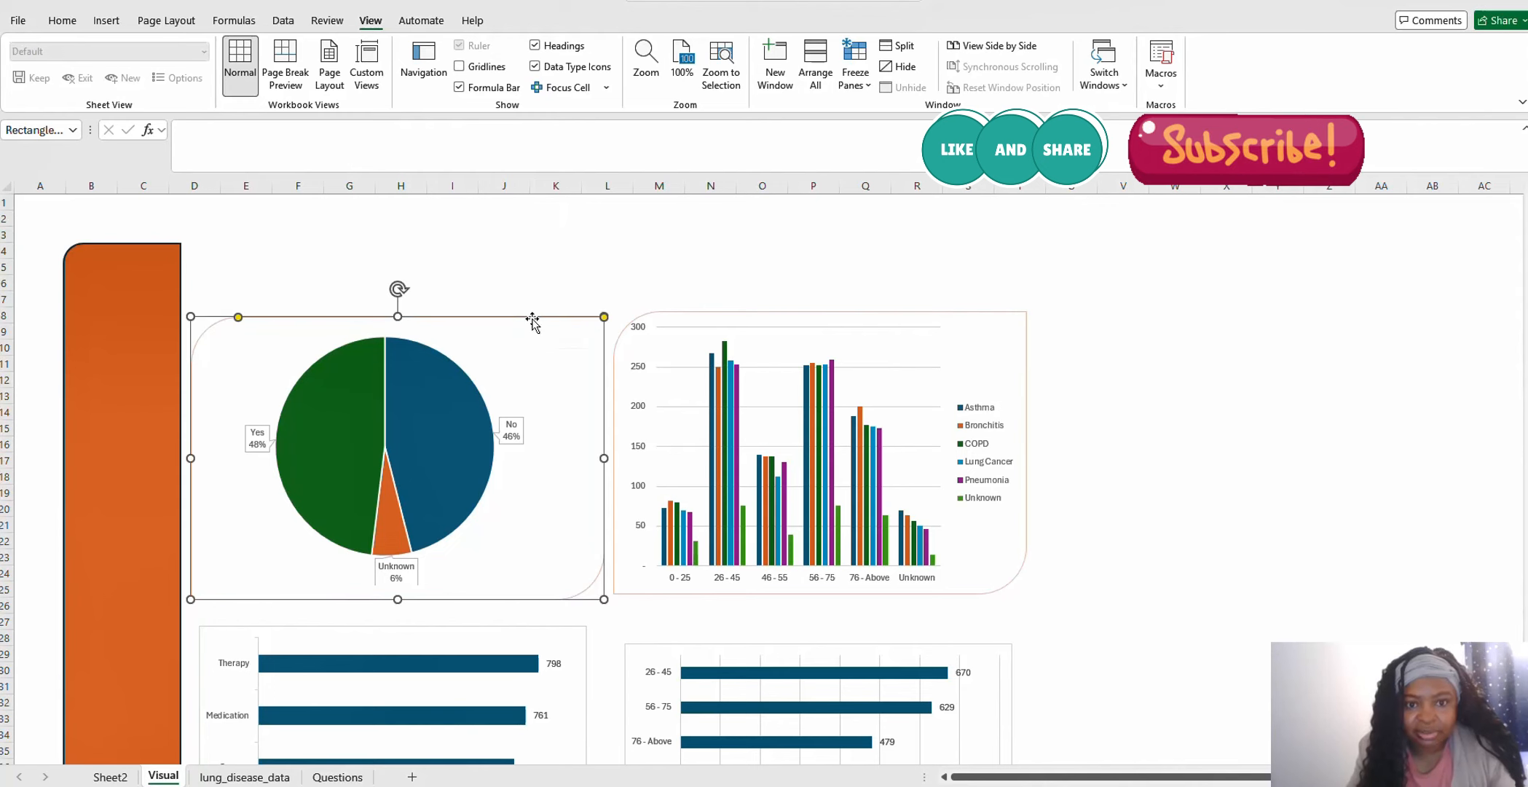
right_click(533, 317)
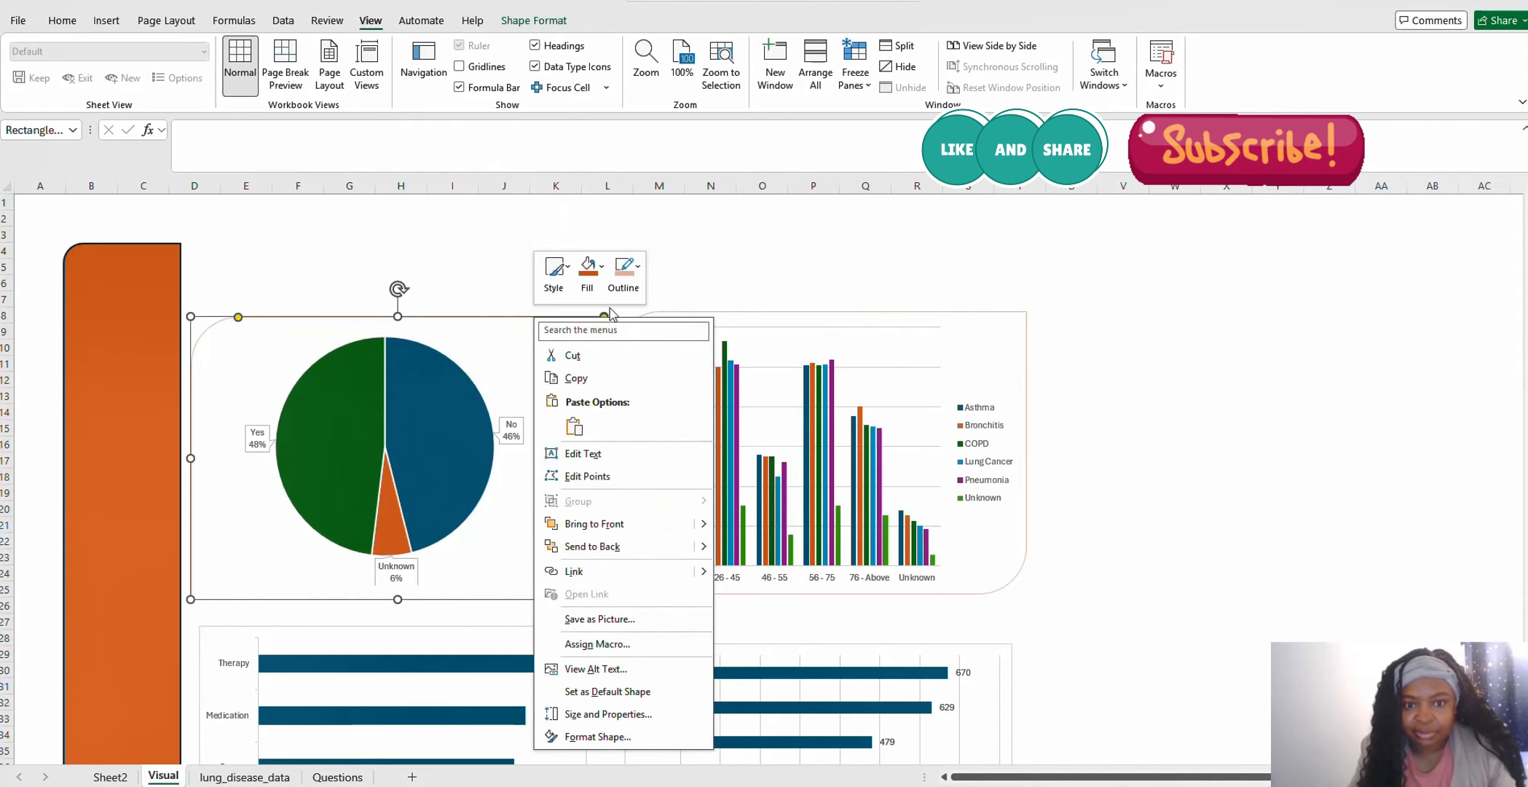
click(640, 274)
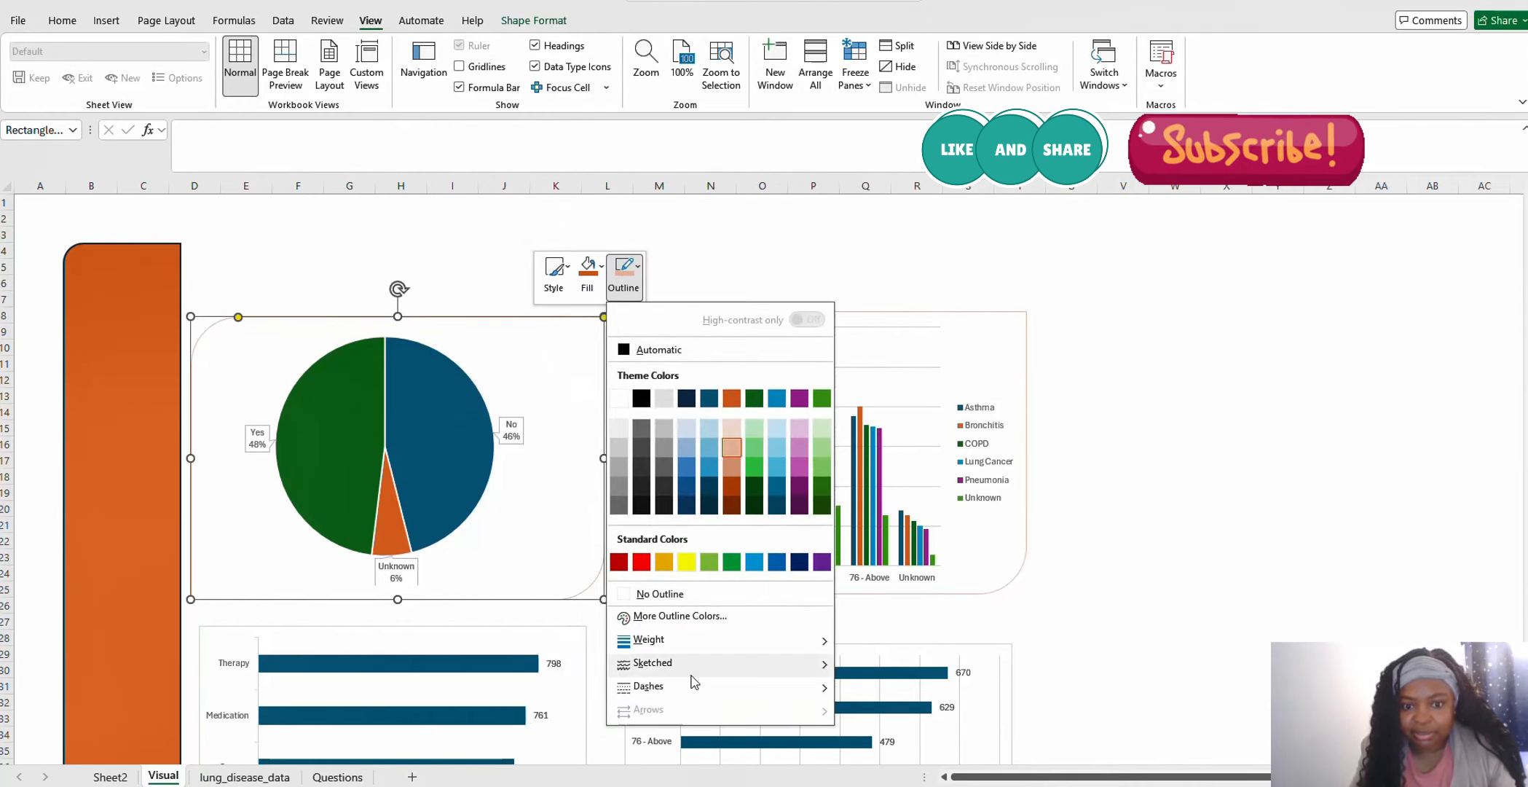
mouse_move(703, 641)
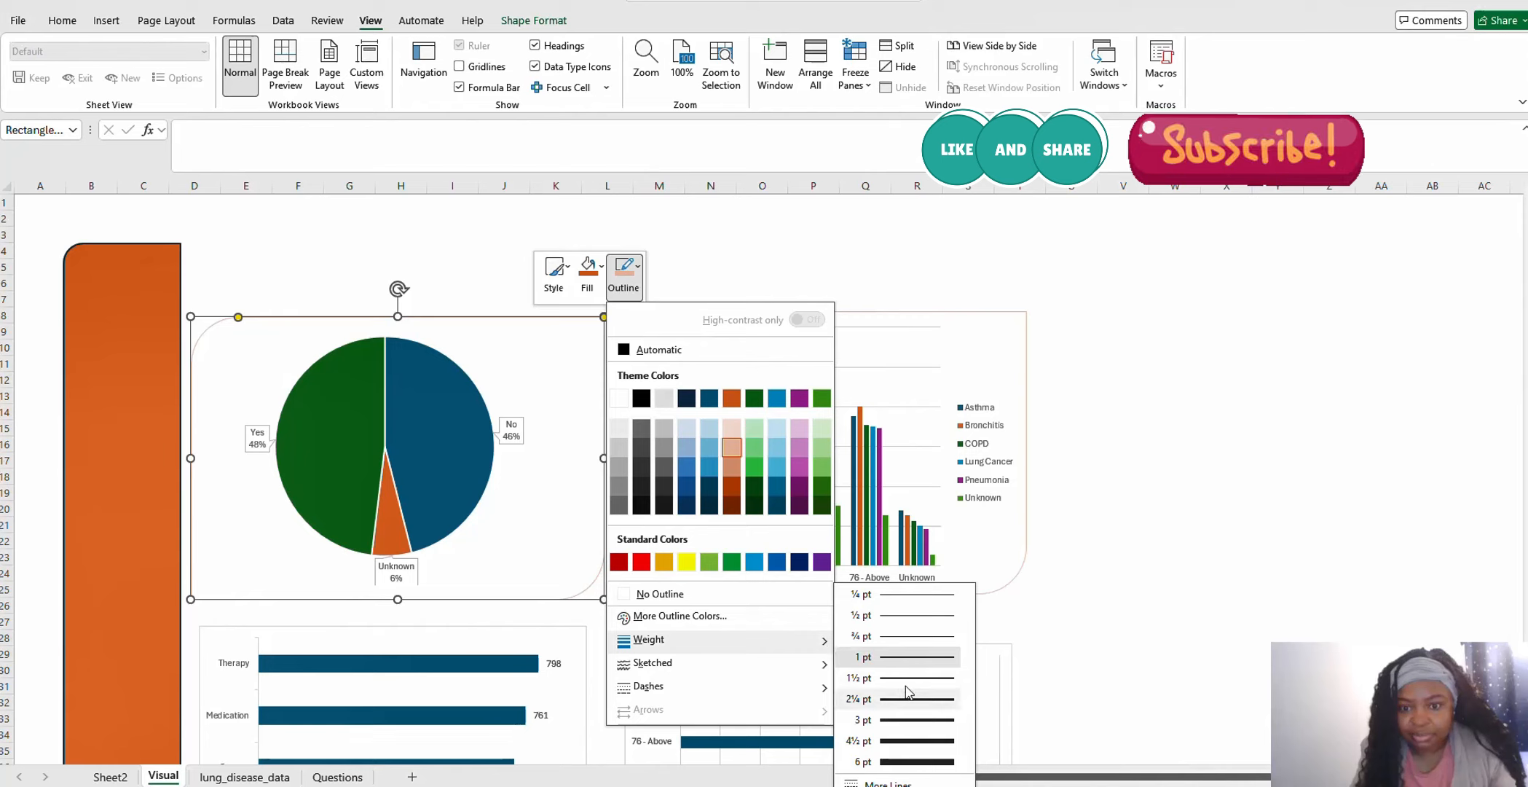
click(860, 677)
click(456, 271)
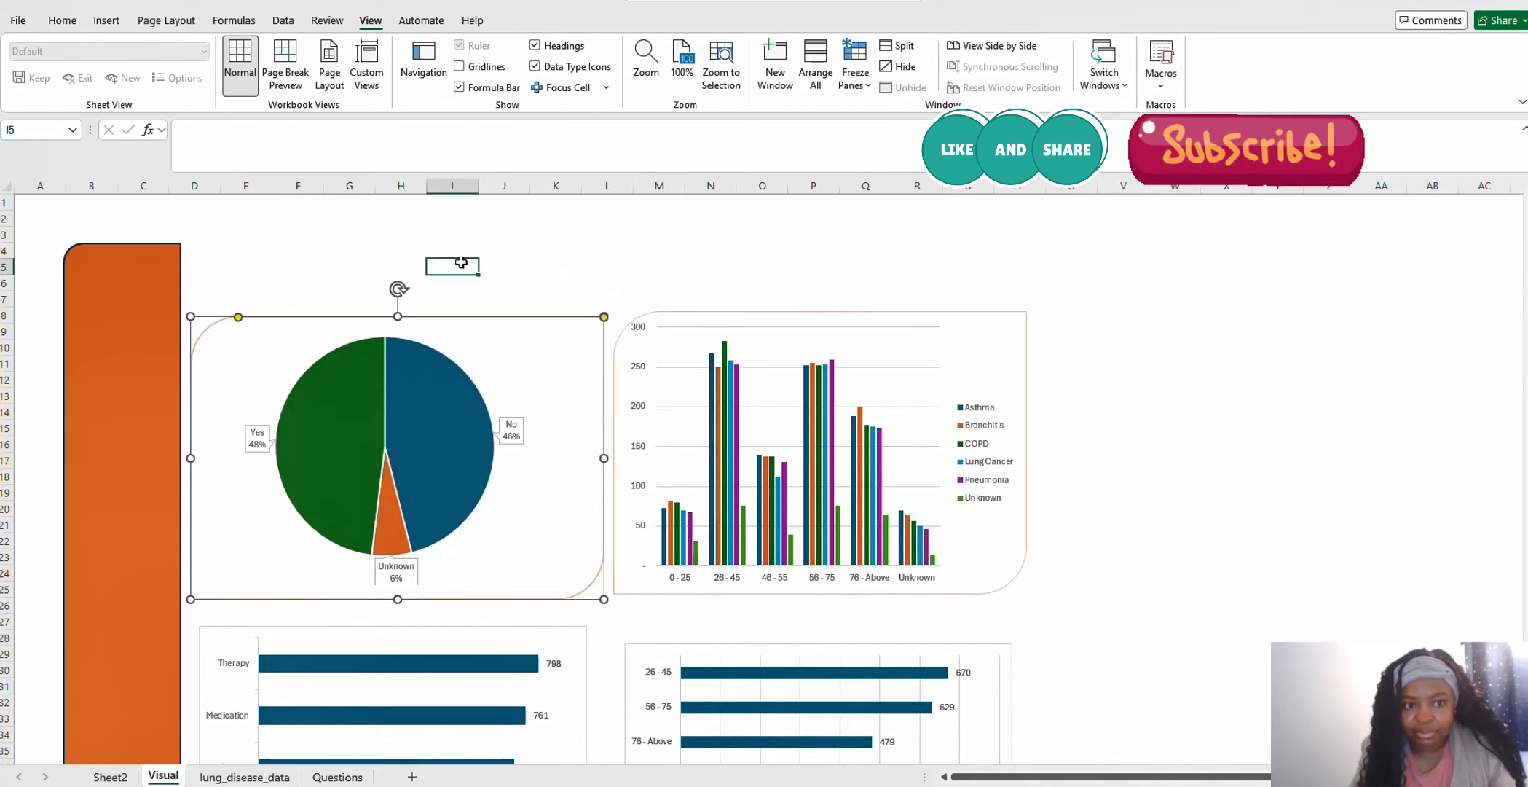
Replace the thin frame around the disease-by-age-group column chart with a copy of the pie chart's thicker frame
click(710, 313)
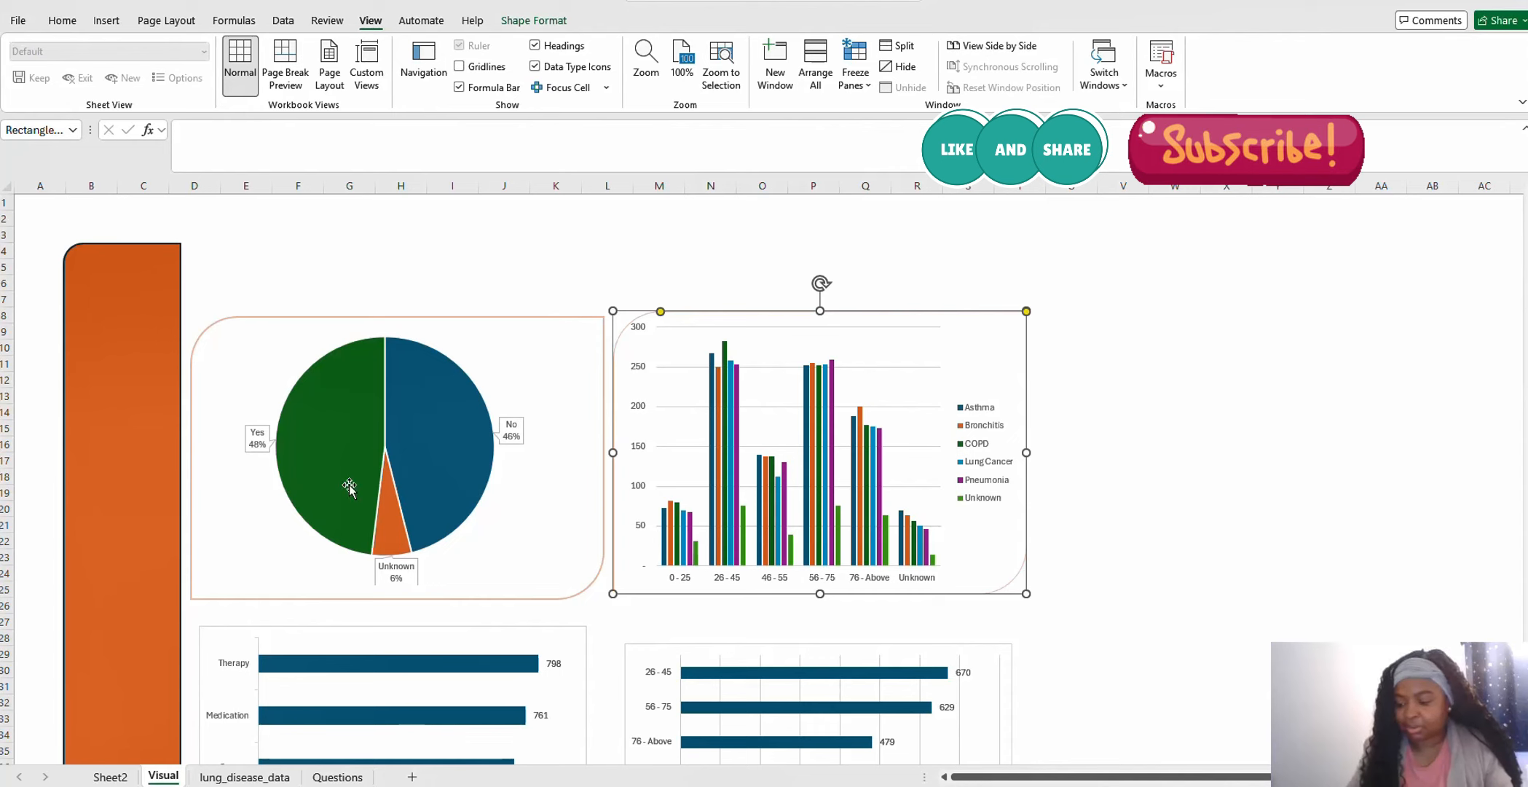
key(Escape)
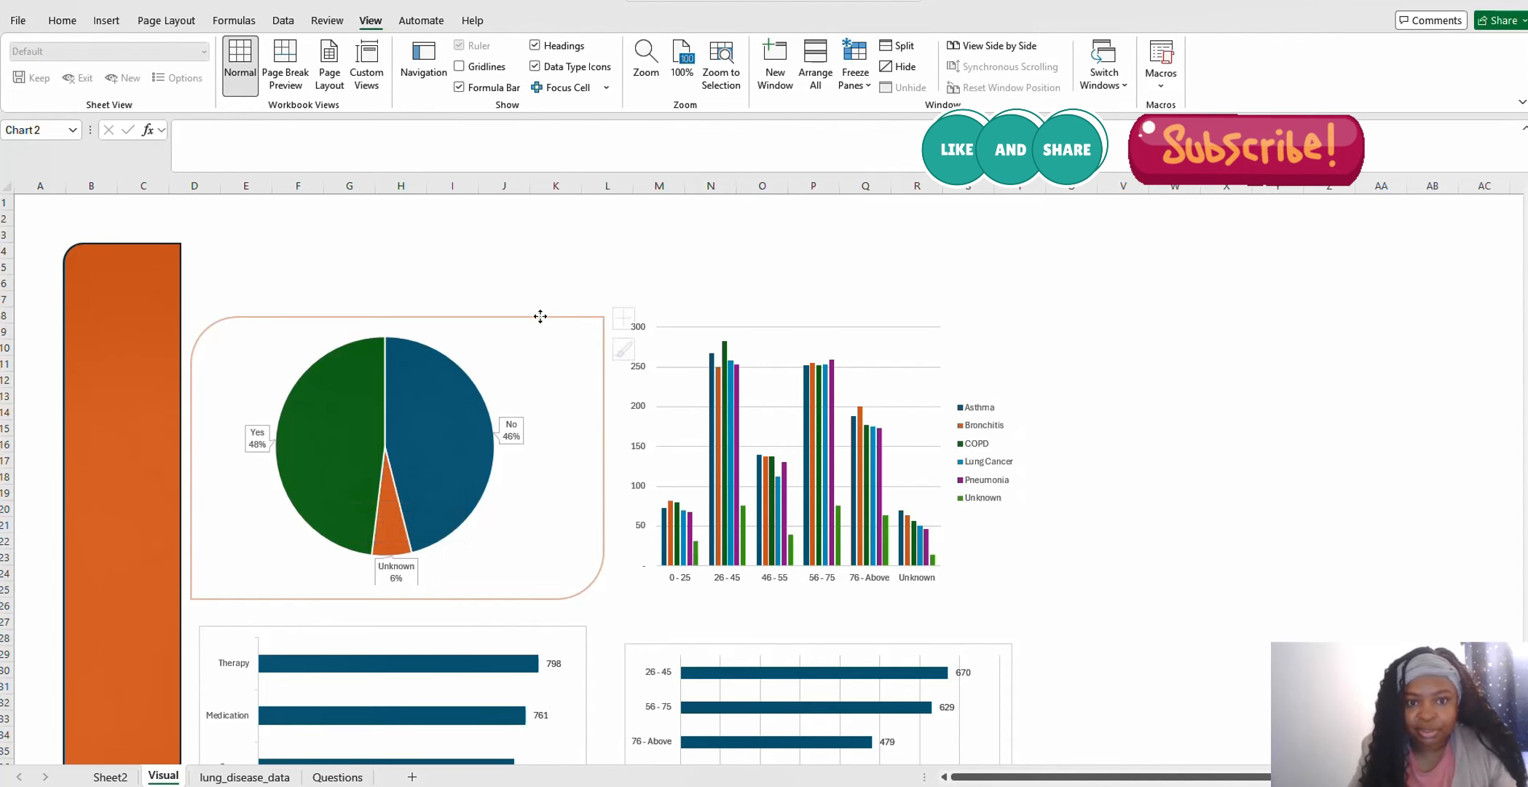
click(539, 319)
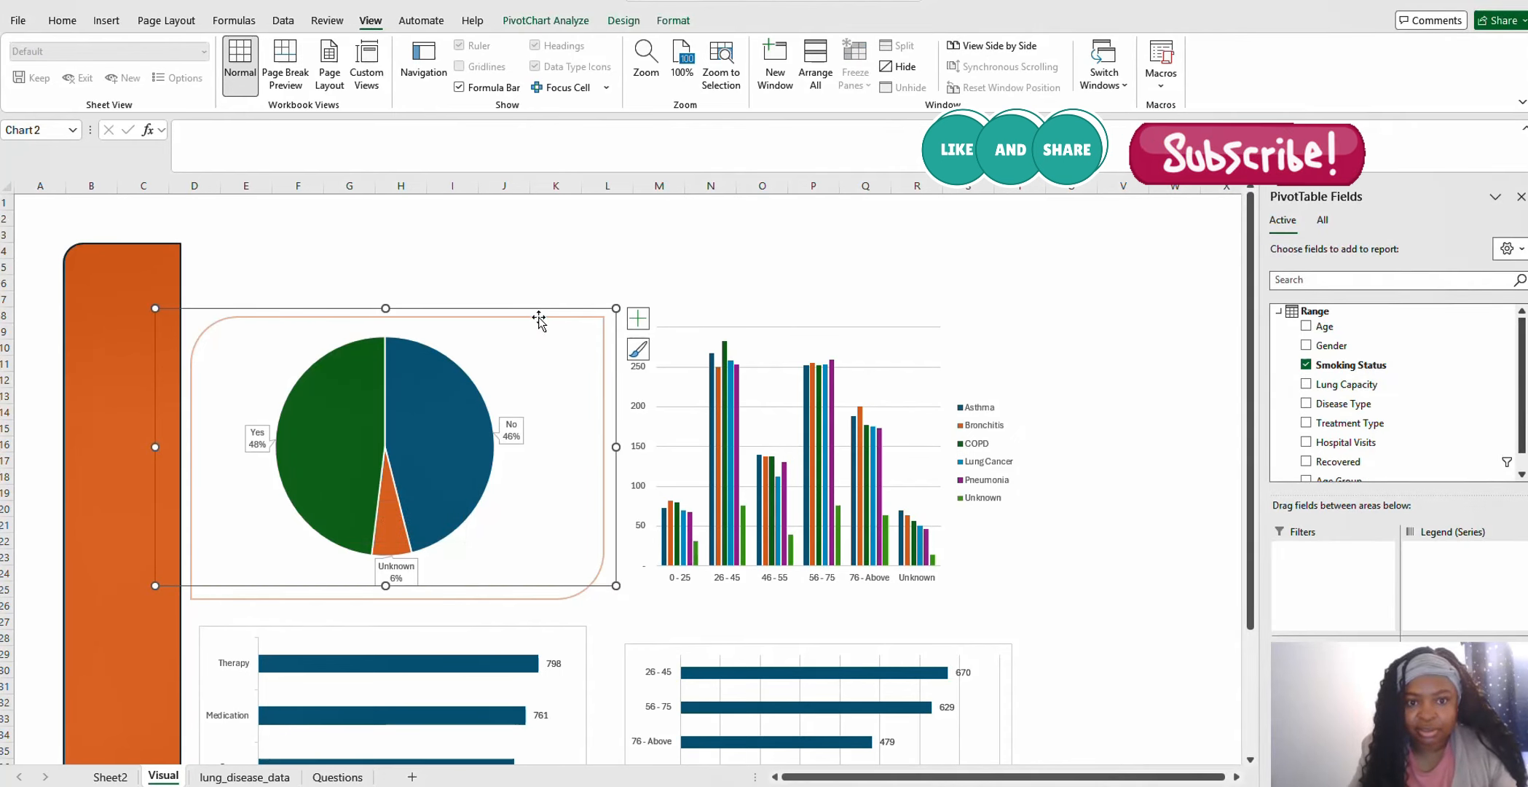
click(603, 337)
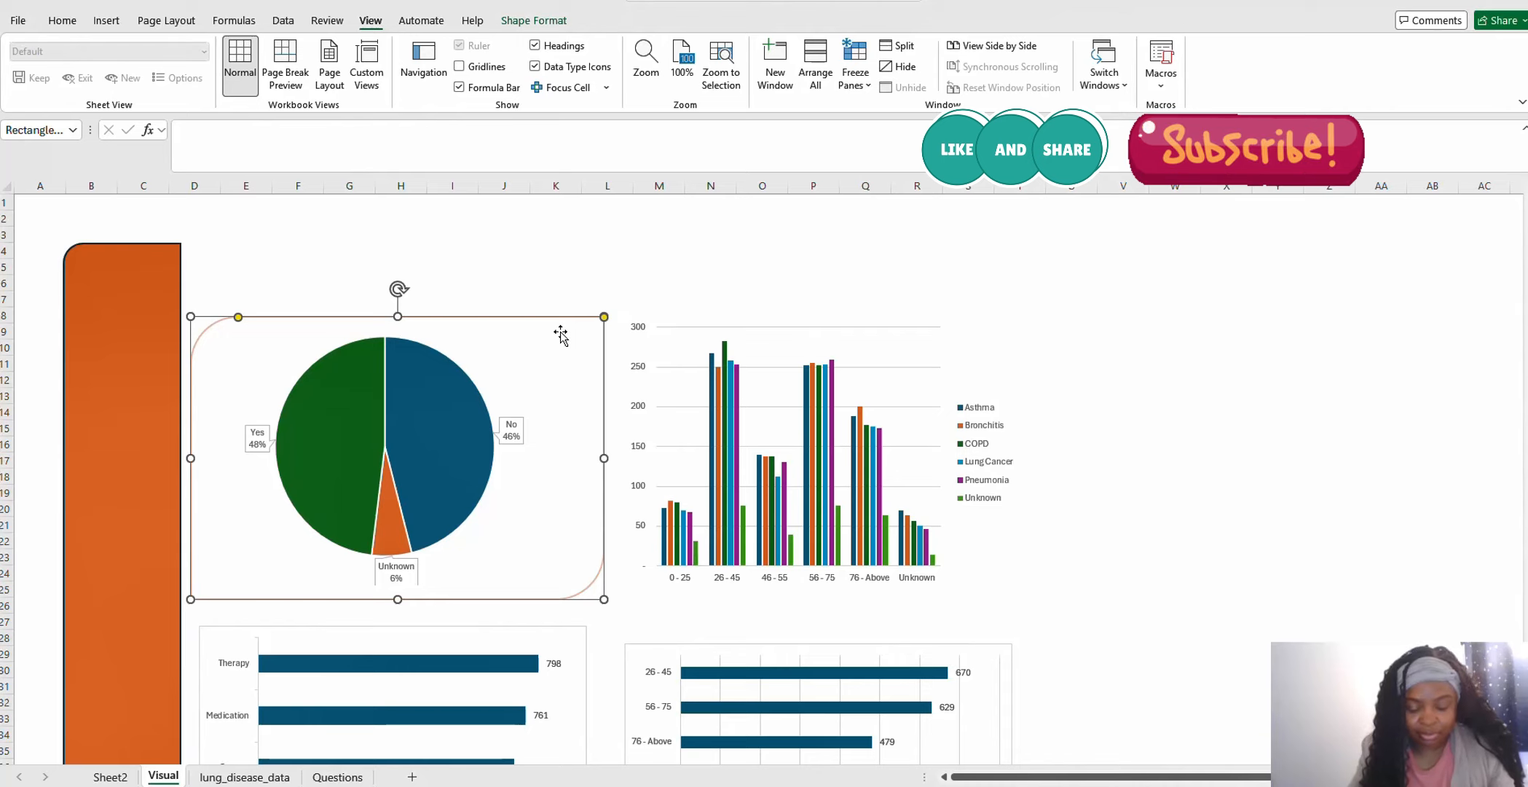
drag(576, 329, 1018, 307)
click(1069, 330)
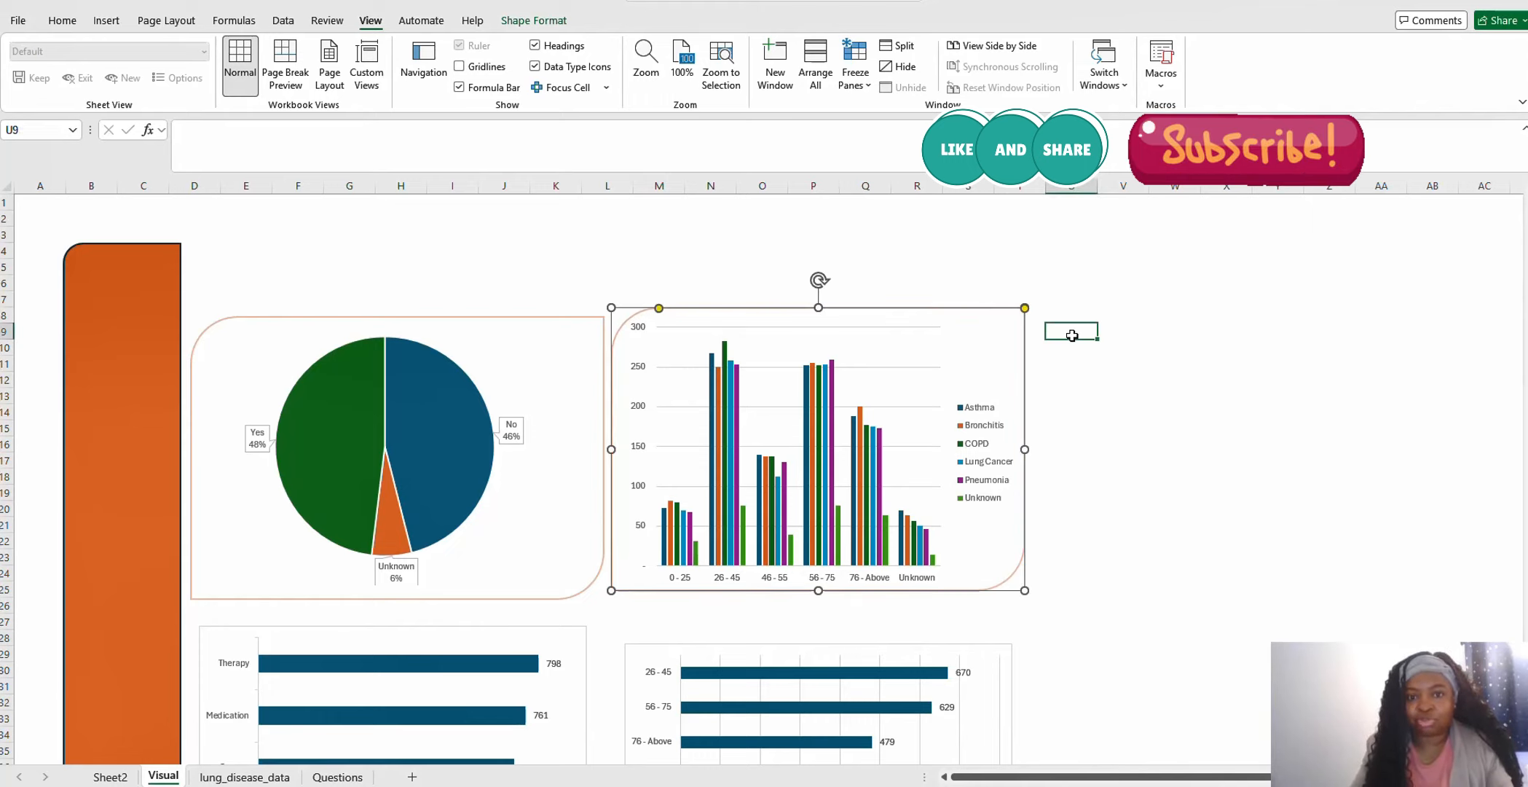
Place copies of the pie chart's frame around the treatment type bar chart and the age group bar chart
scroll(1378, 508, down, 2)
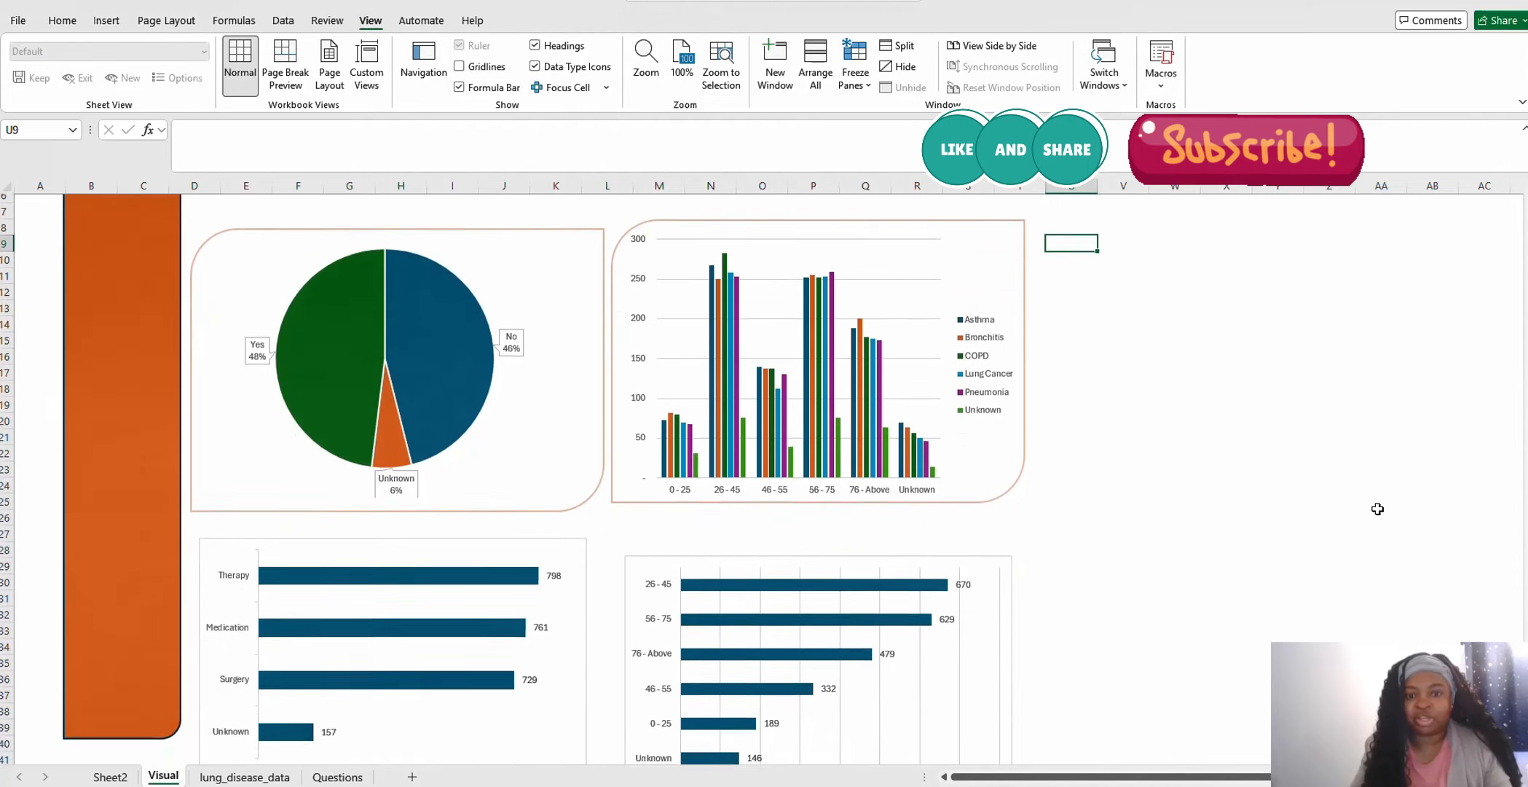
scroll(1377, 510, down, 1)
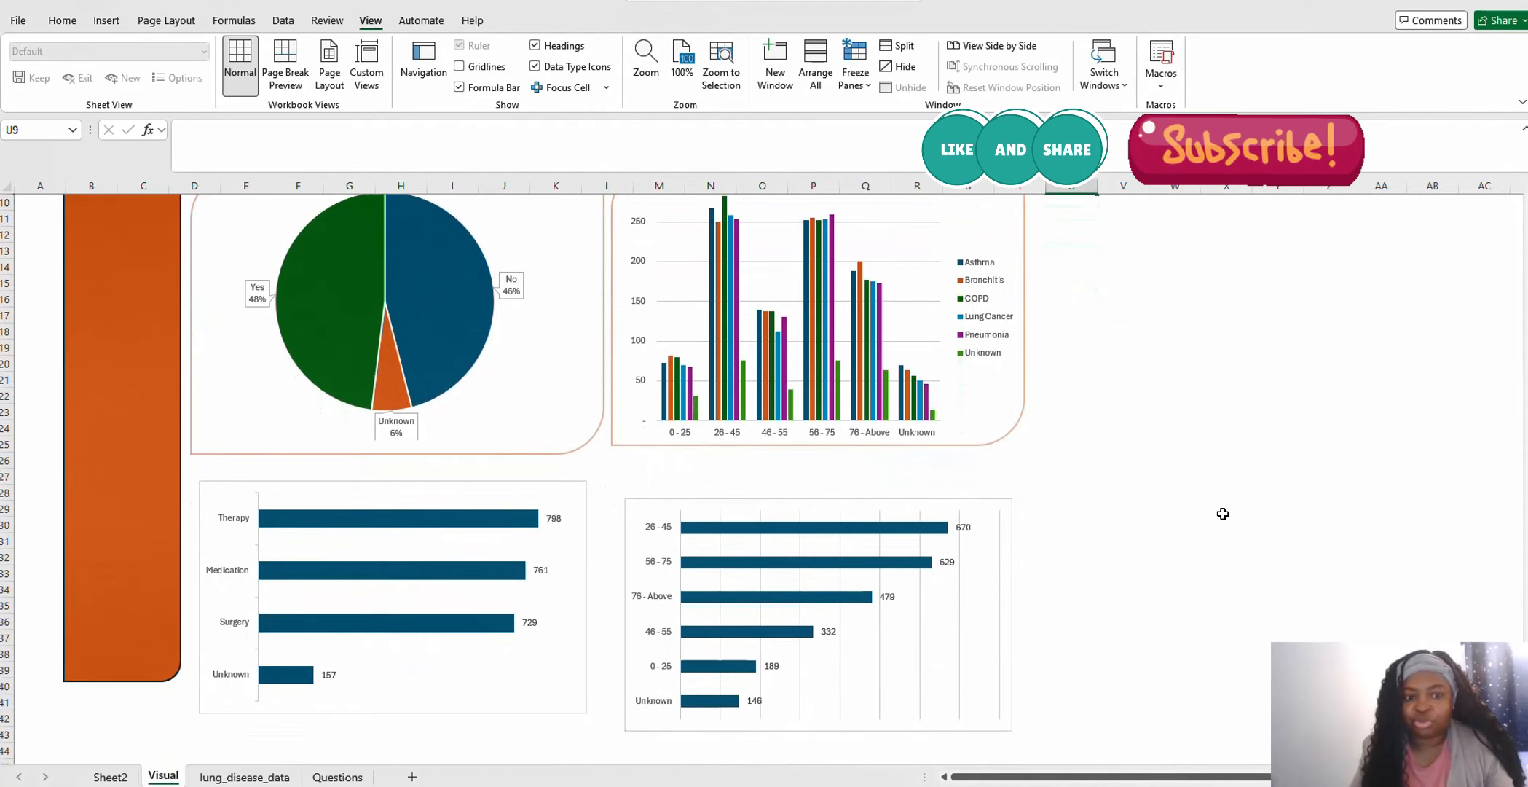
click(525, 455)
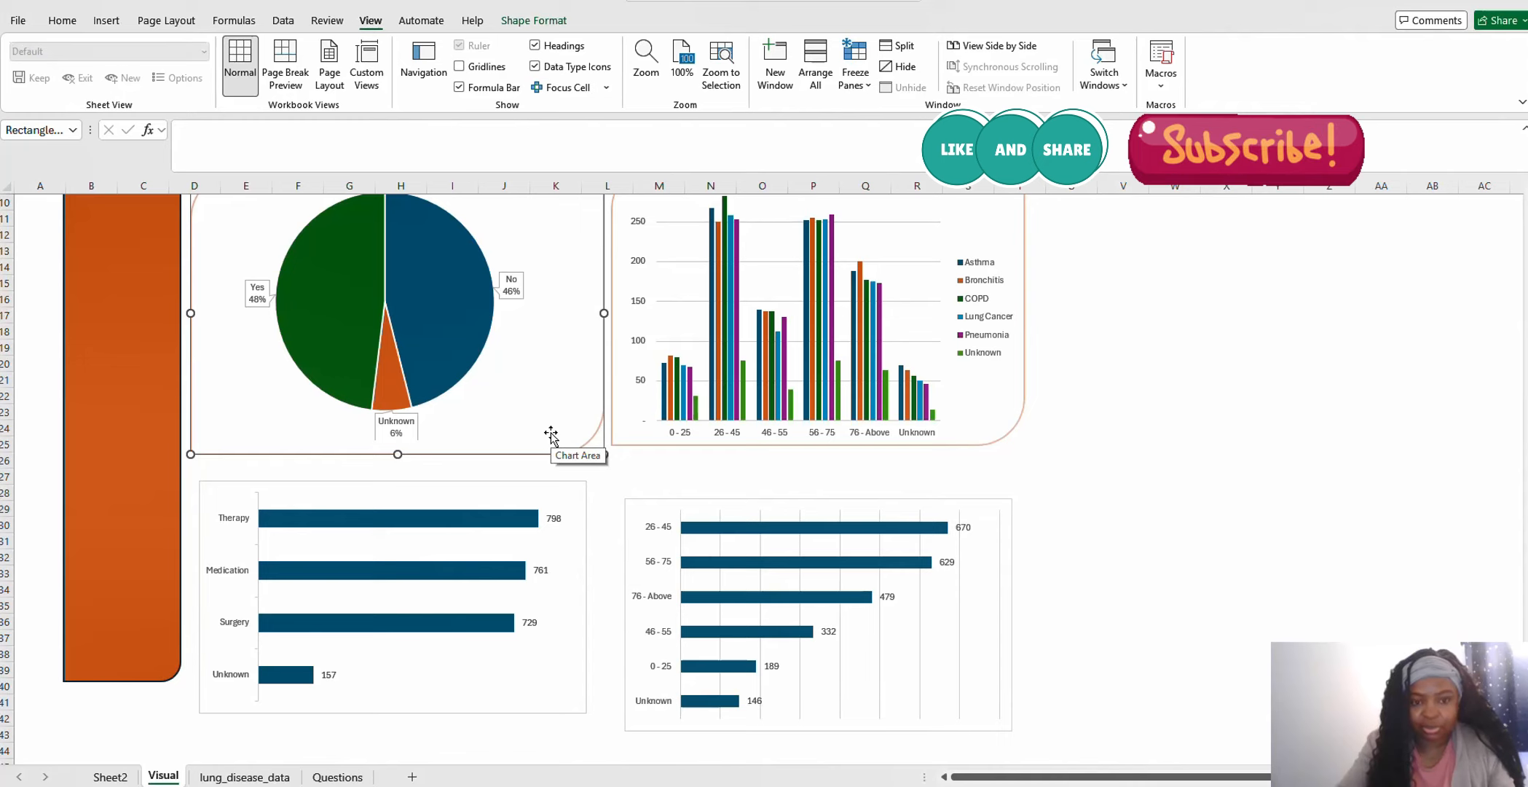
key(ctrl+d)
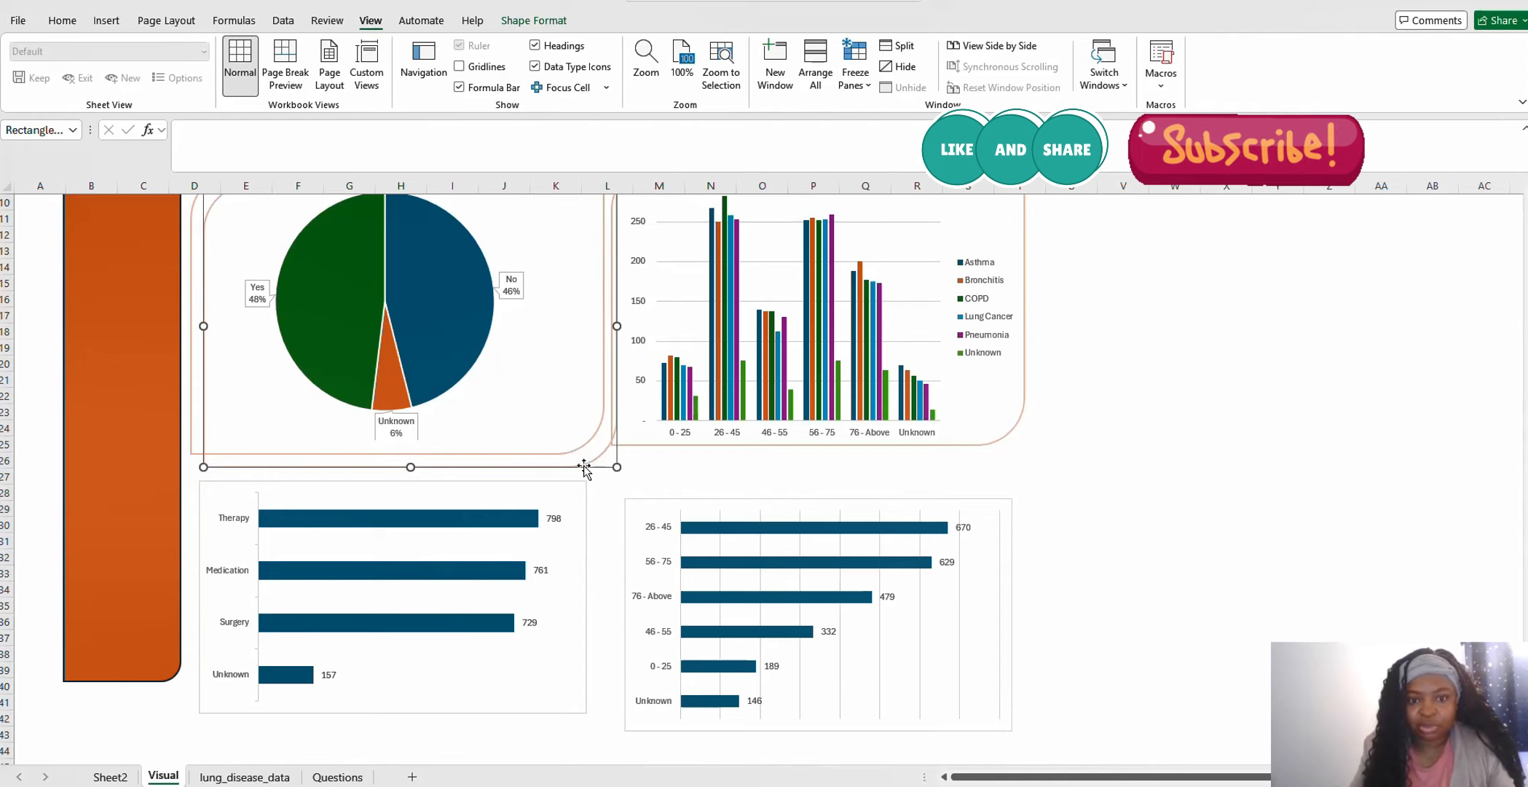
drag(590, 472, 574, 716)
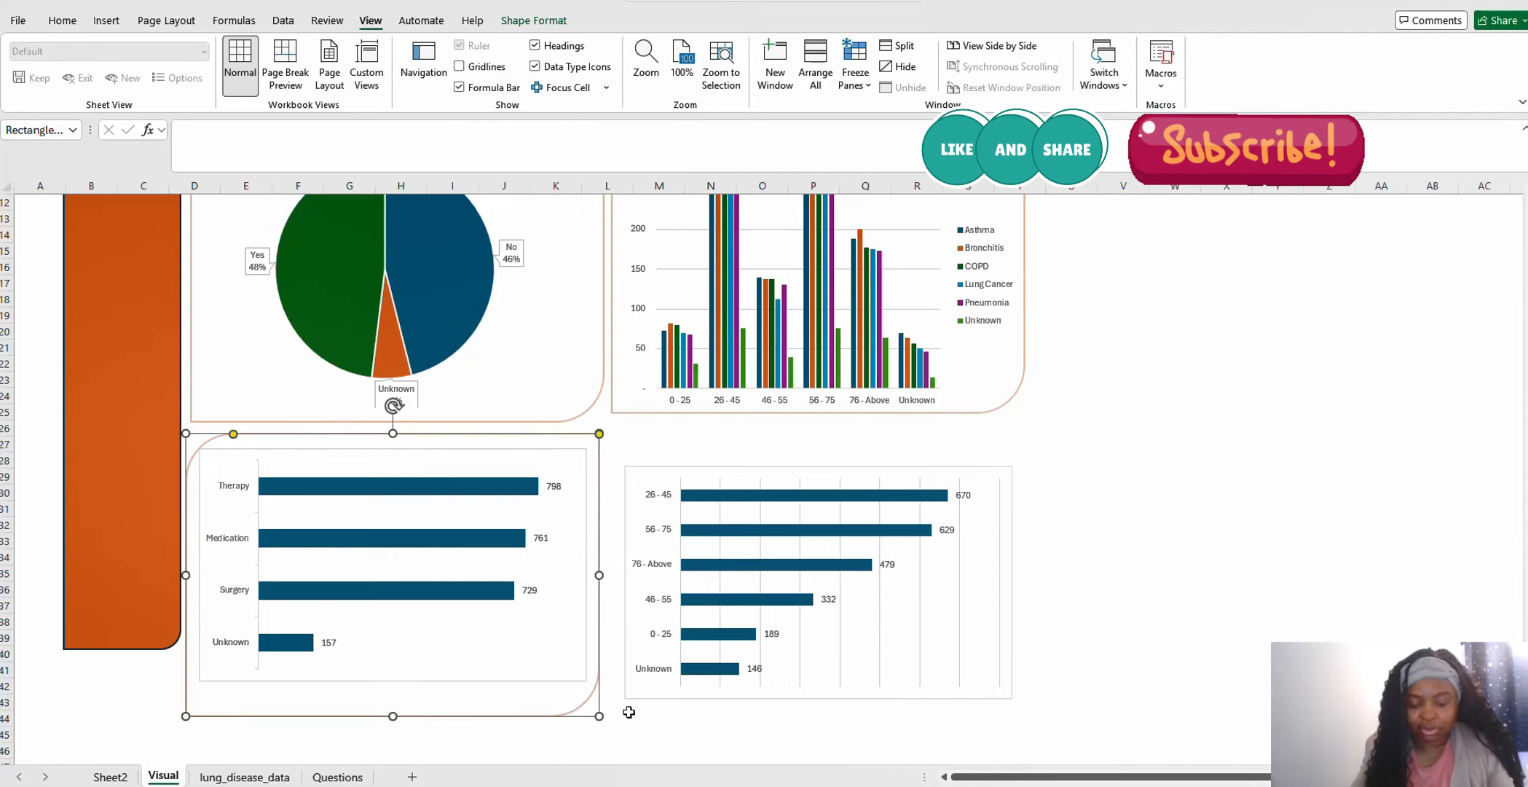
key(ctrl+d)
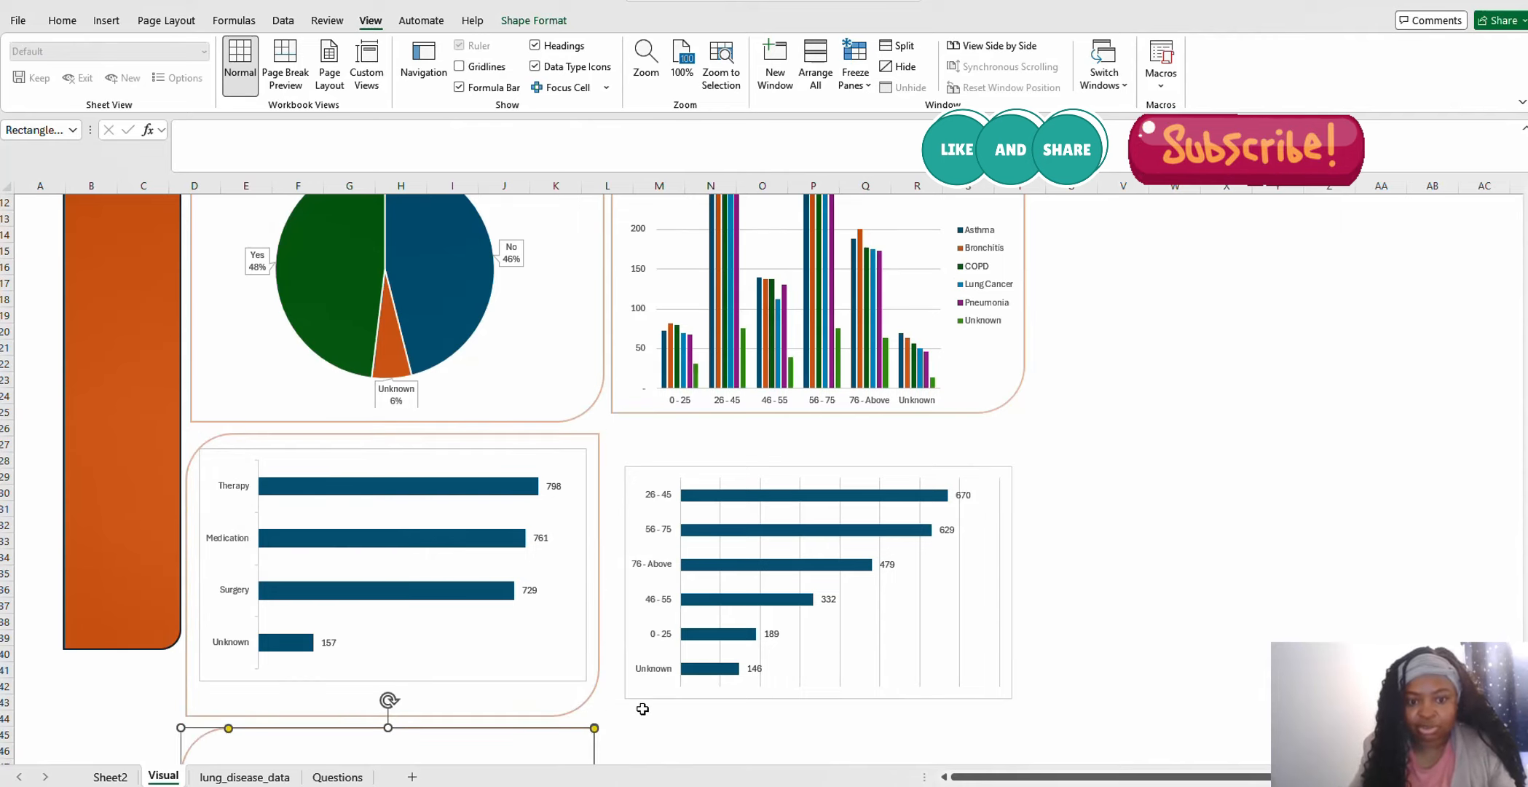
drag(523, 731, 956, 426)
Extend the orange sidebar down to about row 44 and widen it further into column A
click(109, 648)
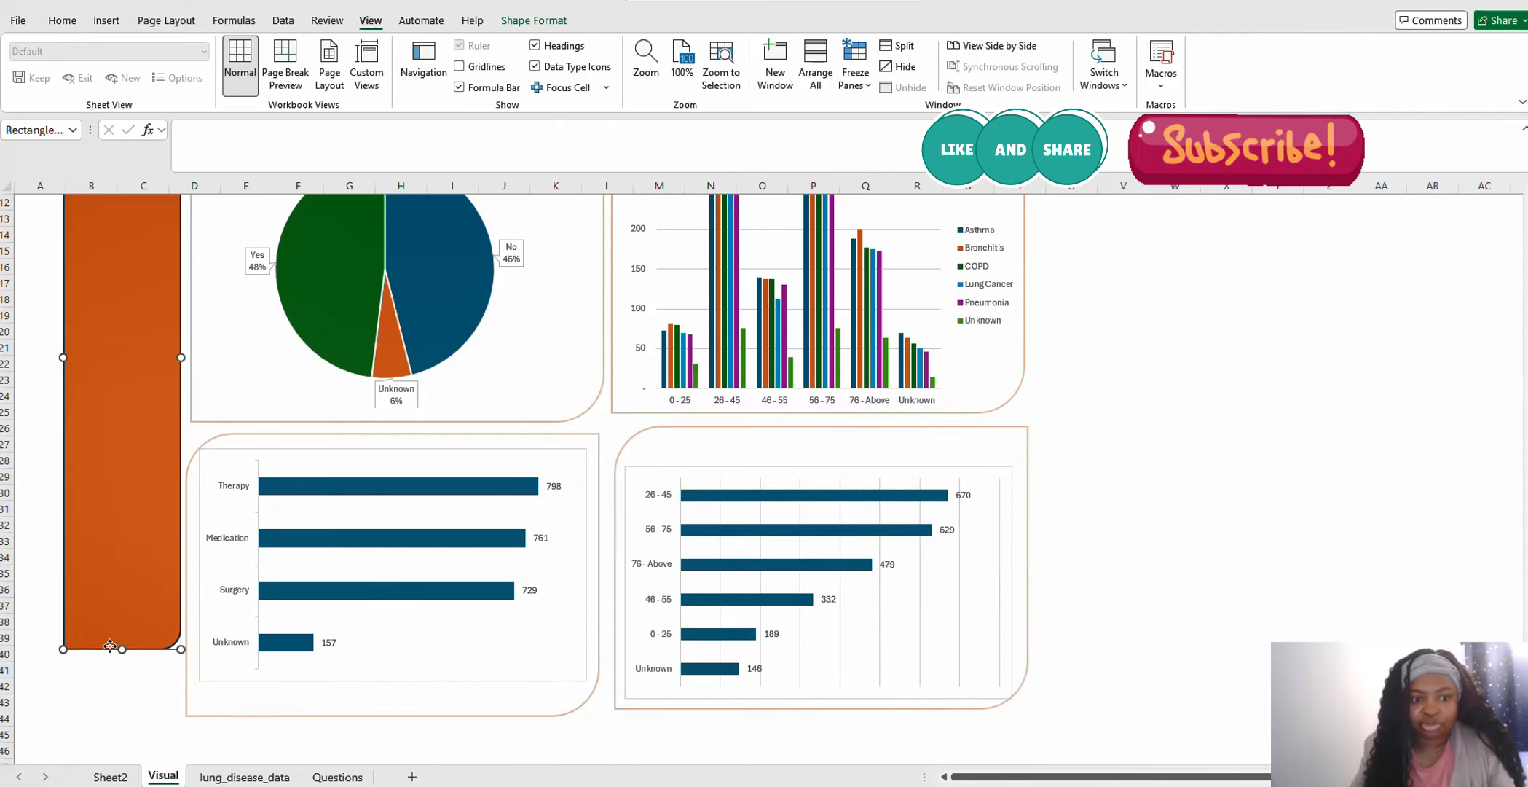
drag(55, 649, 46, 721)
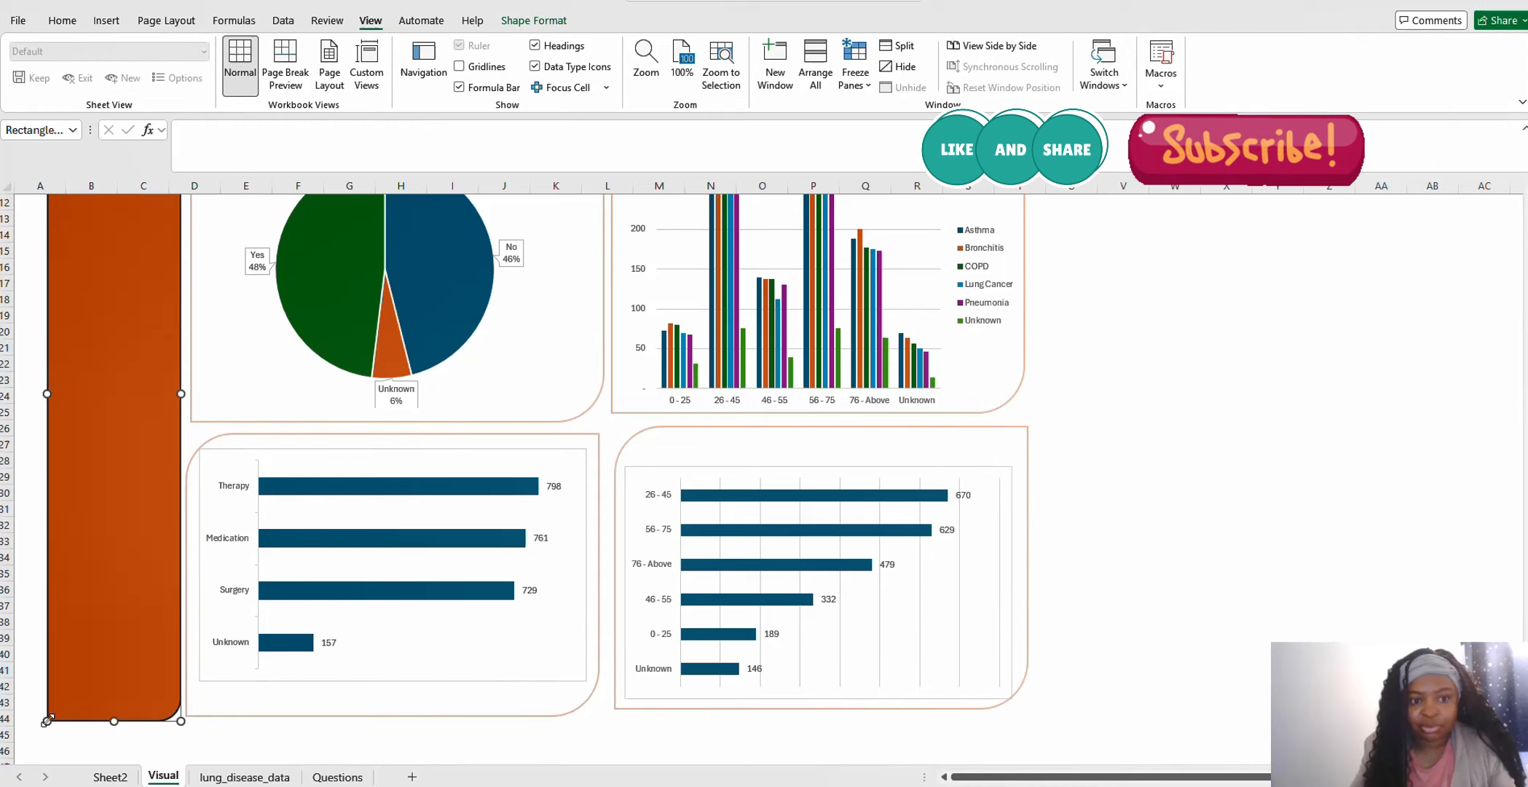
click(1246, 457)
Enlarge the disease-by-age-group column chart slightly upward and to the right from its corner
scroll(1239, 451, up, 3)
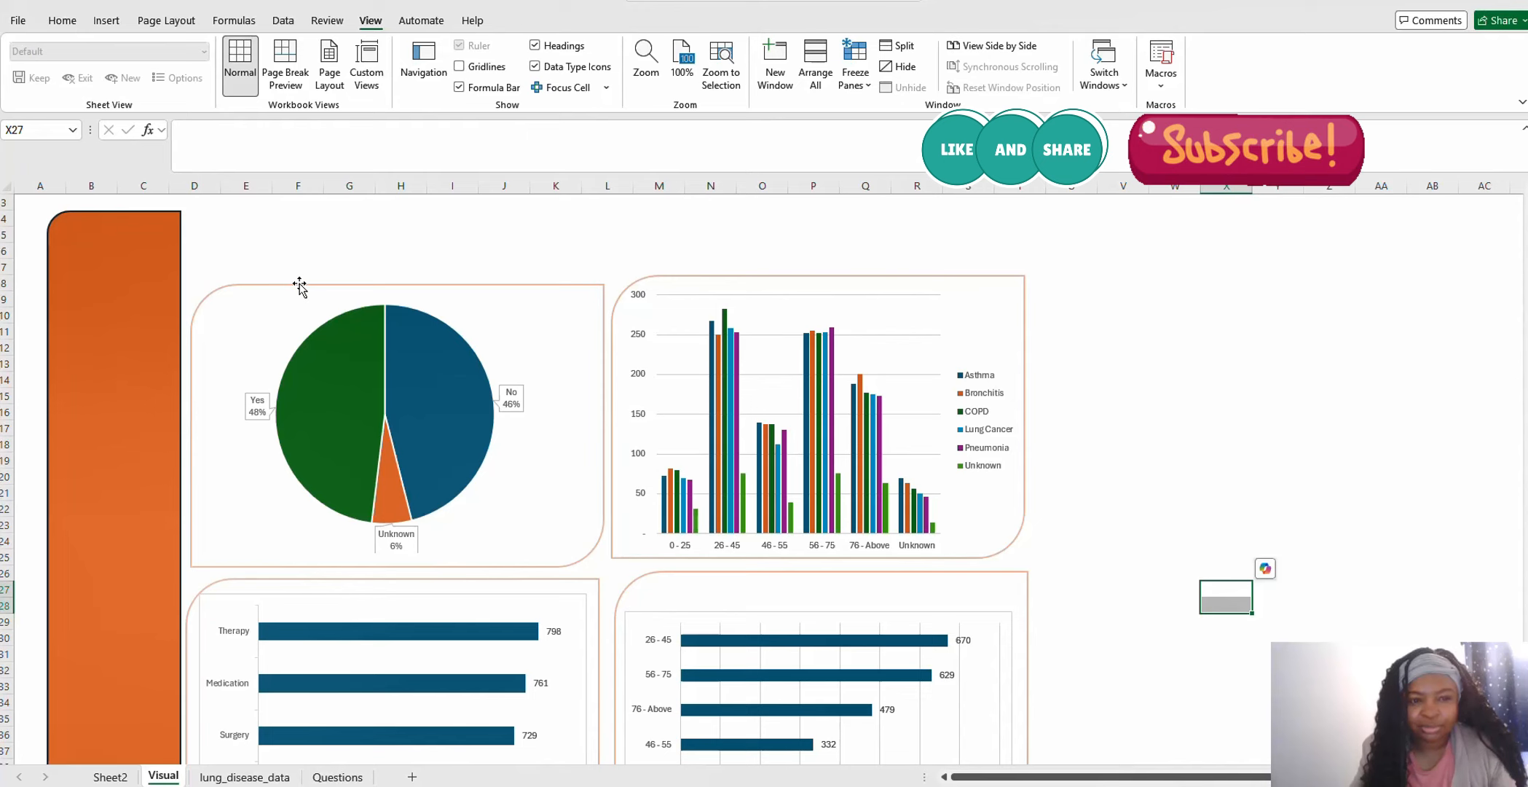
scroll(550, 433, down, 2)
scroll(550, 433, up, 2)
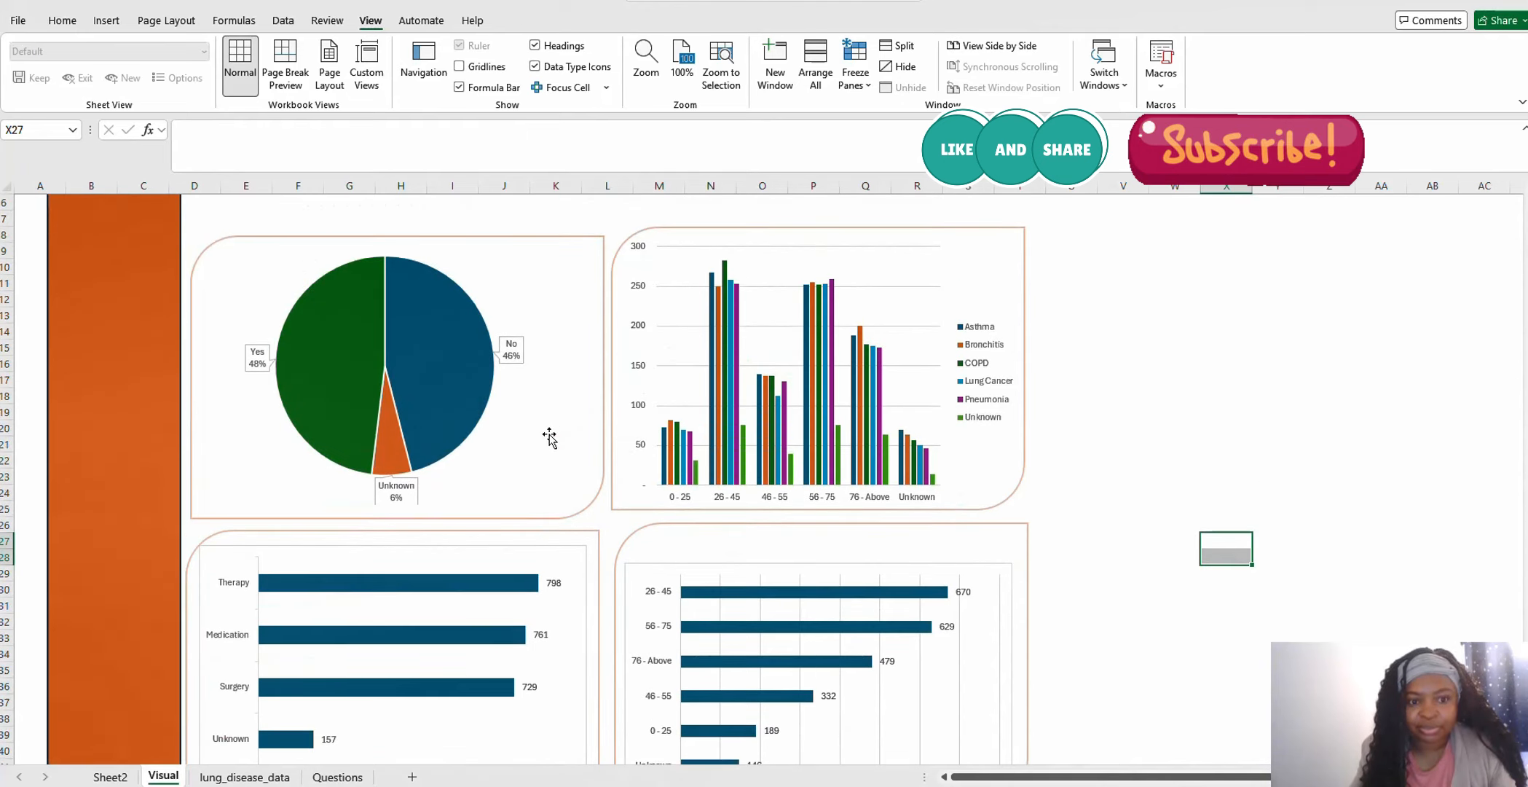
click(781, 273)
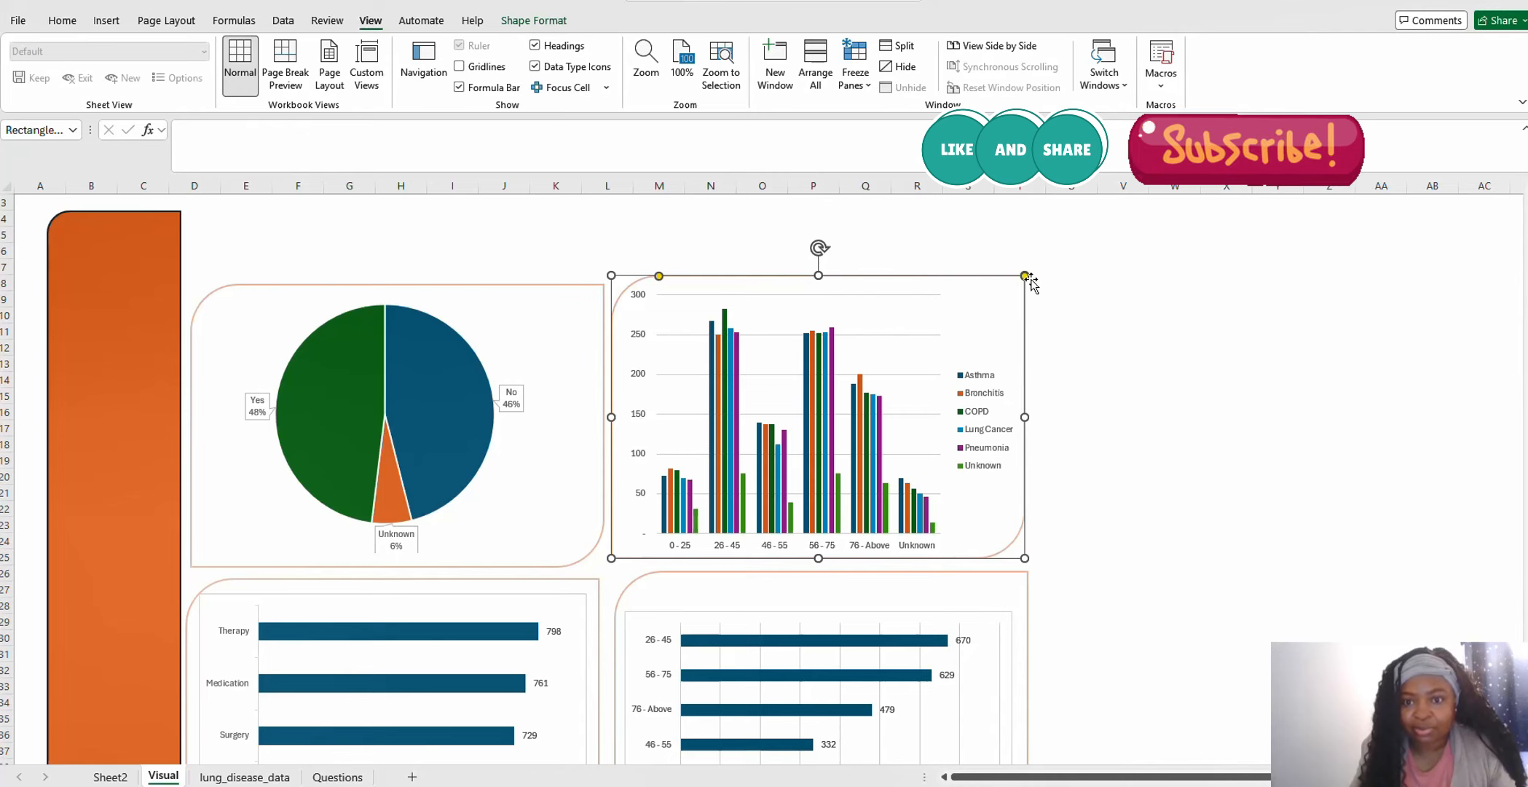
click(957, 319)
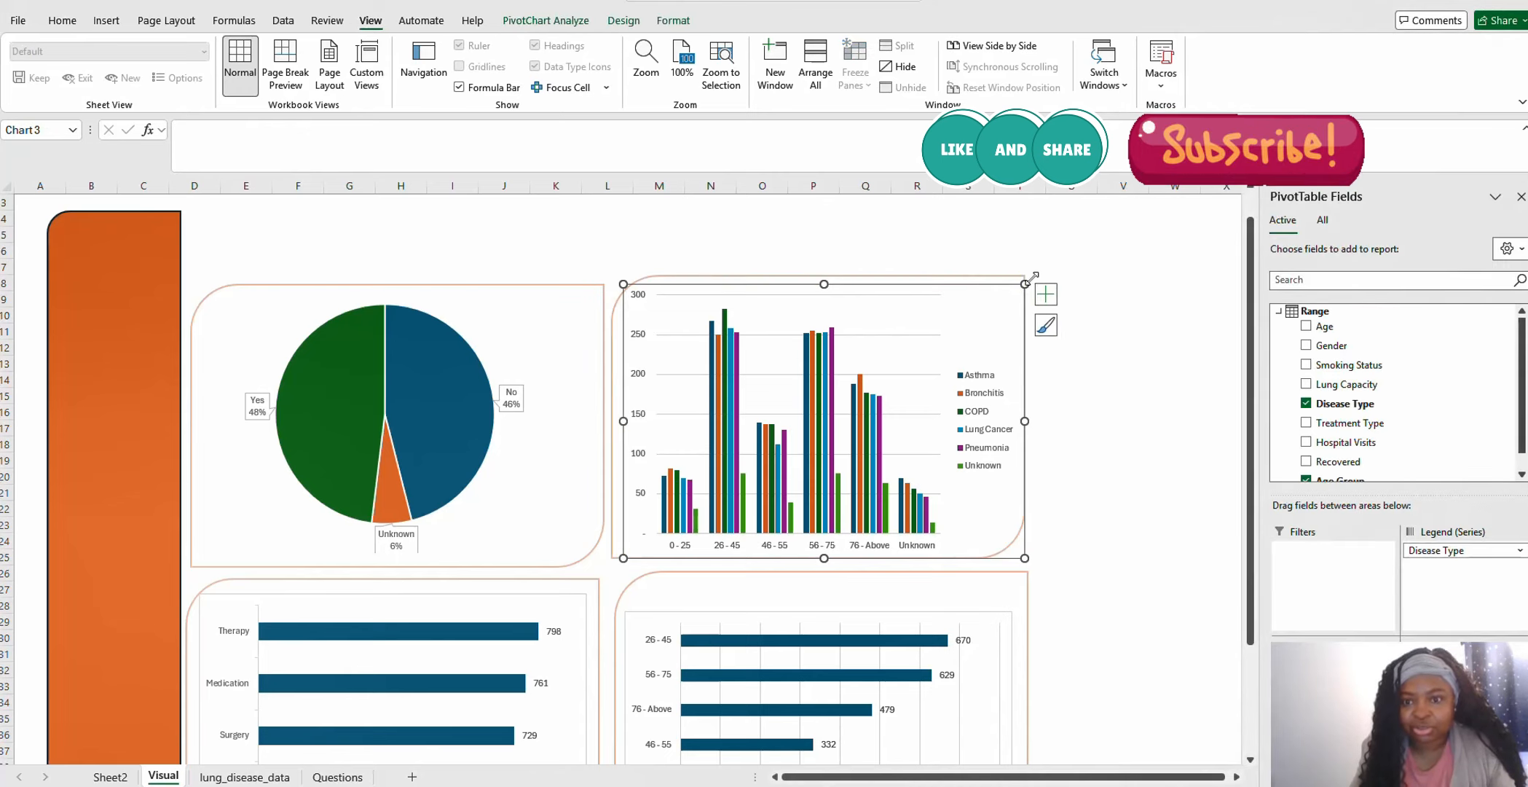
drag(1036, 273, 1052, 262)
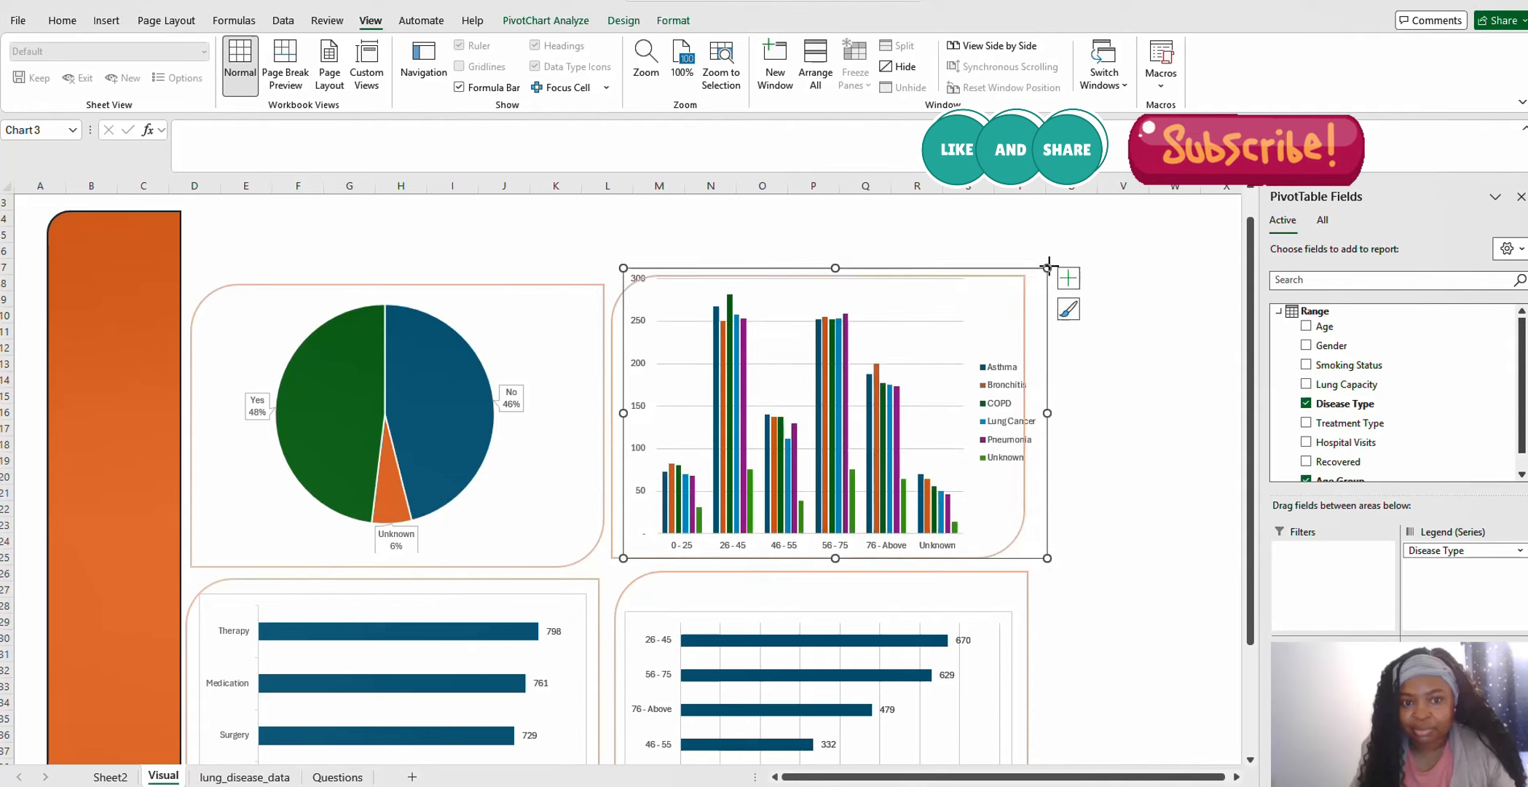
click(1126, 311)
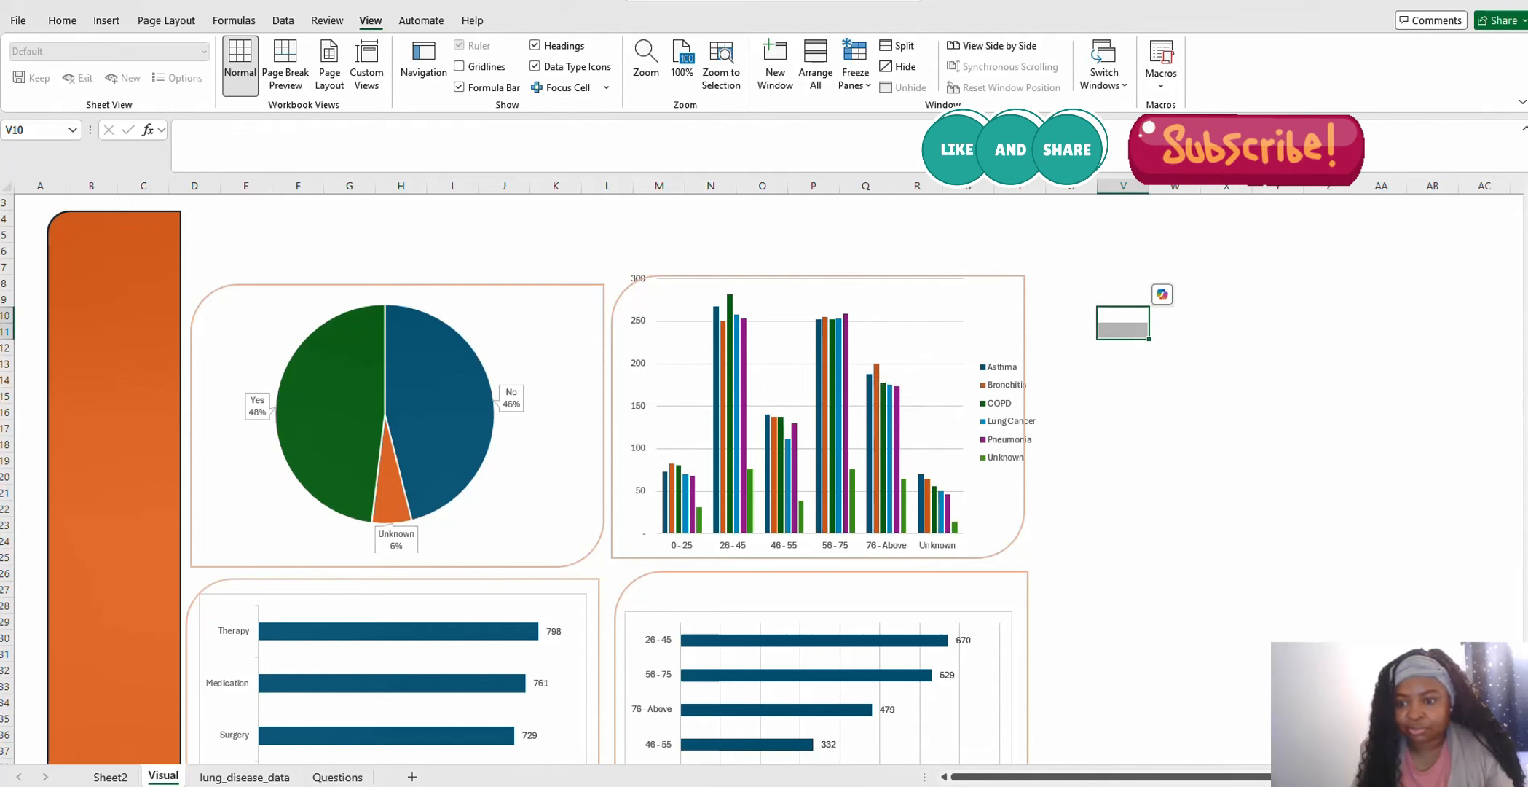
scroll(1168, 503, up, 2)
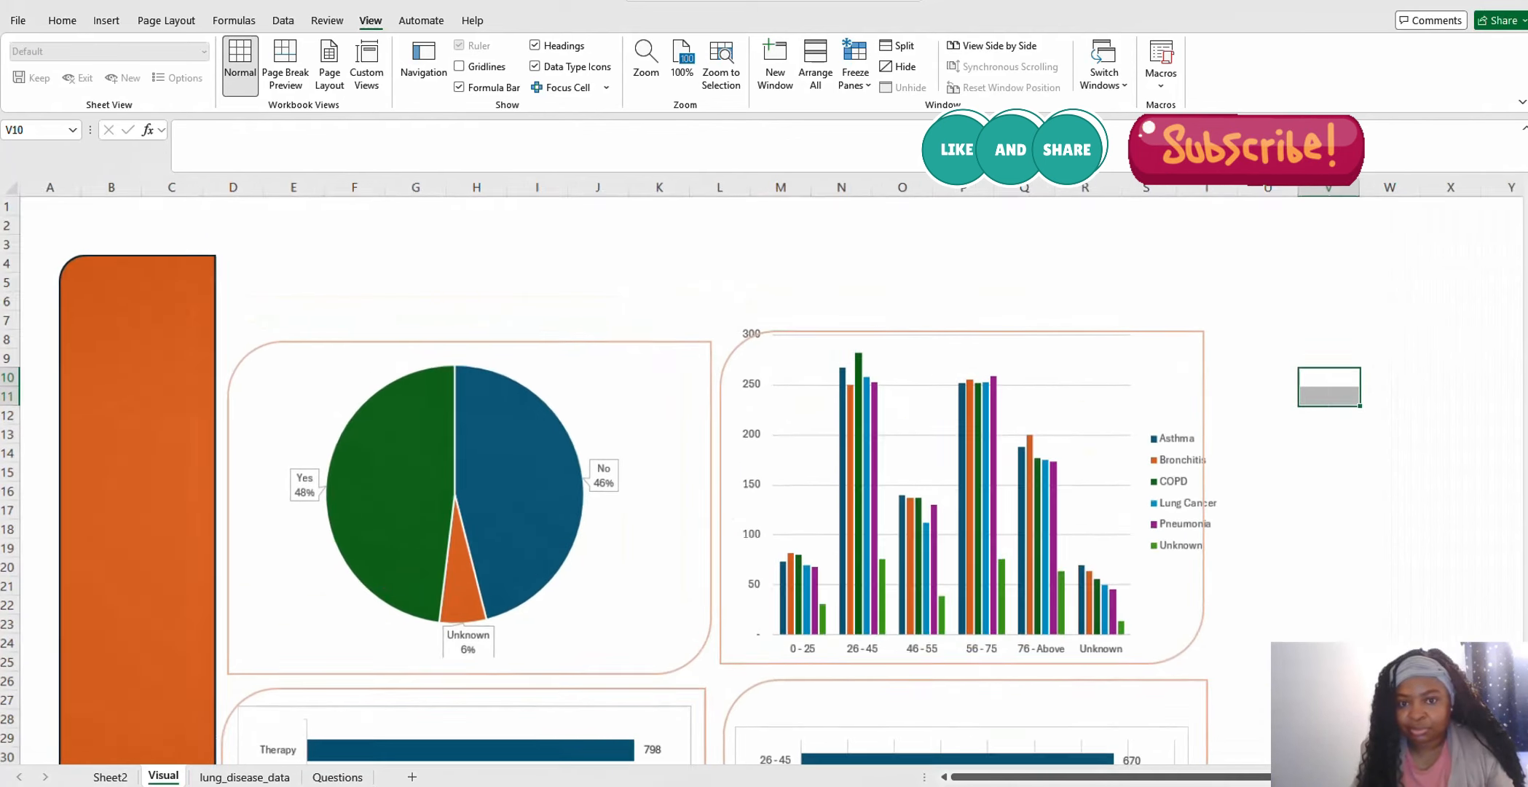
Shrink the disease-by-age-group column chart from its upper-left corner so that corner sits inside the rounded frame
click(1190, 386)
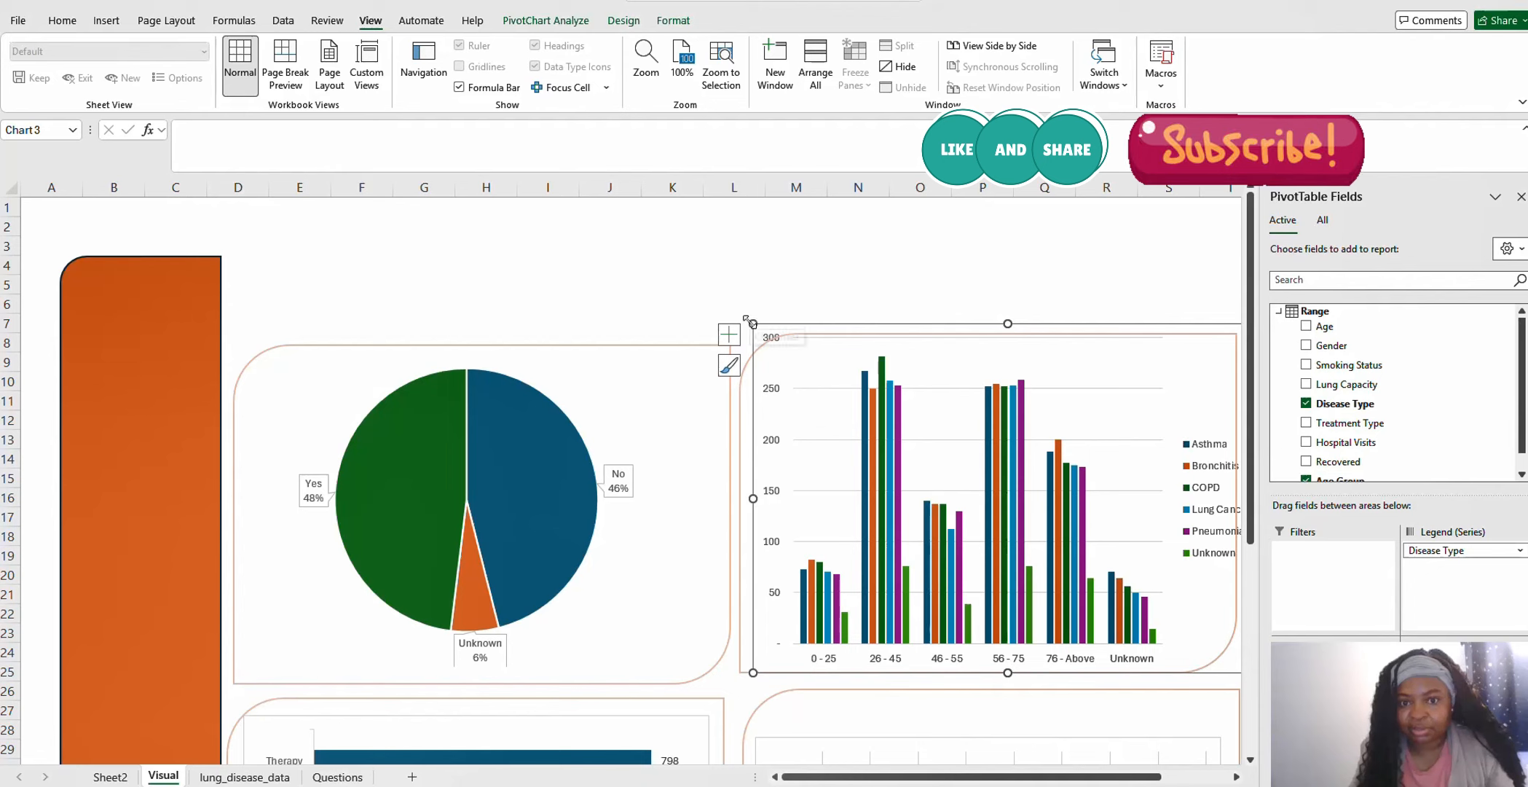
drag(750, 321, 756, 341)
click(902, 256)
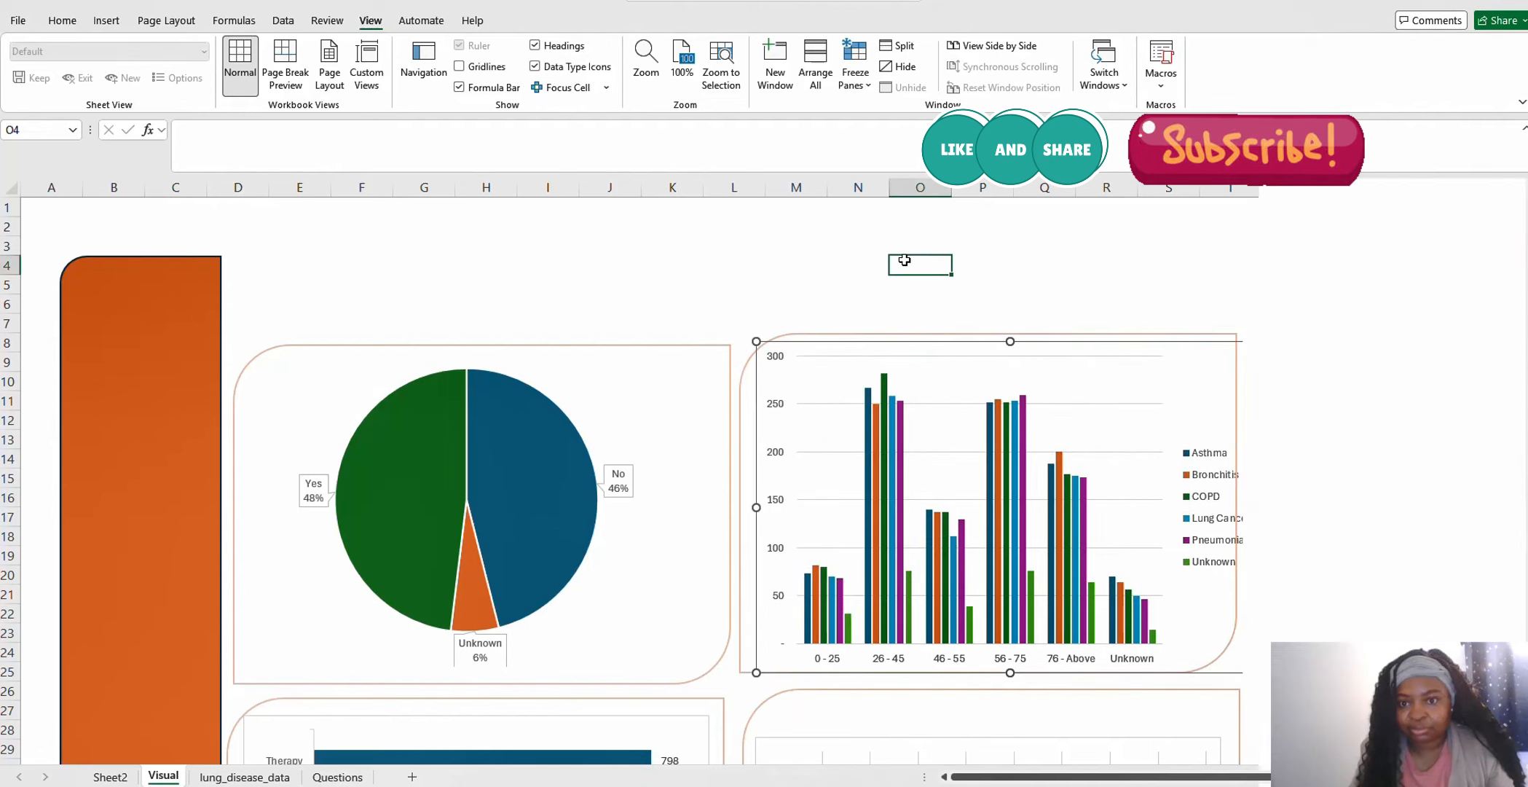
click(1211, 426)
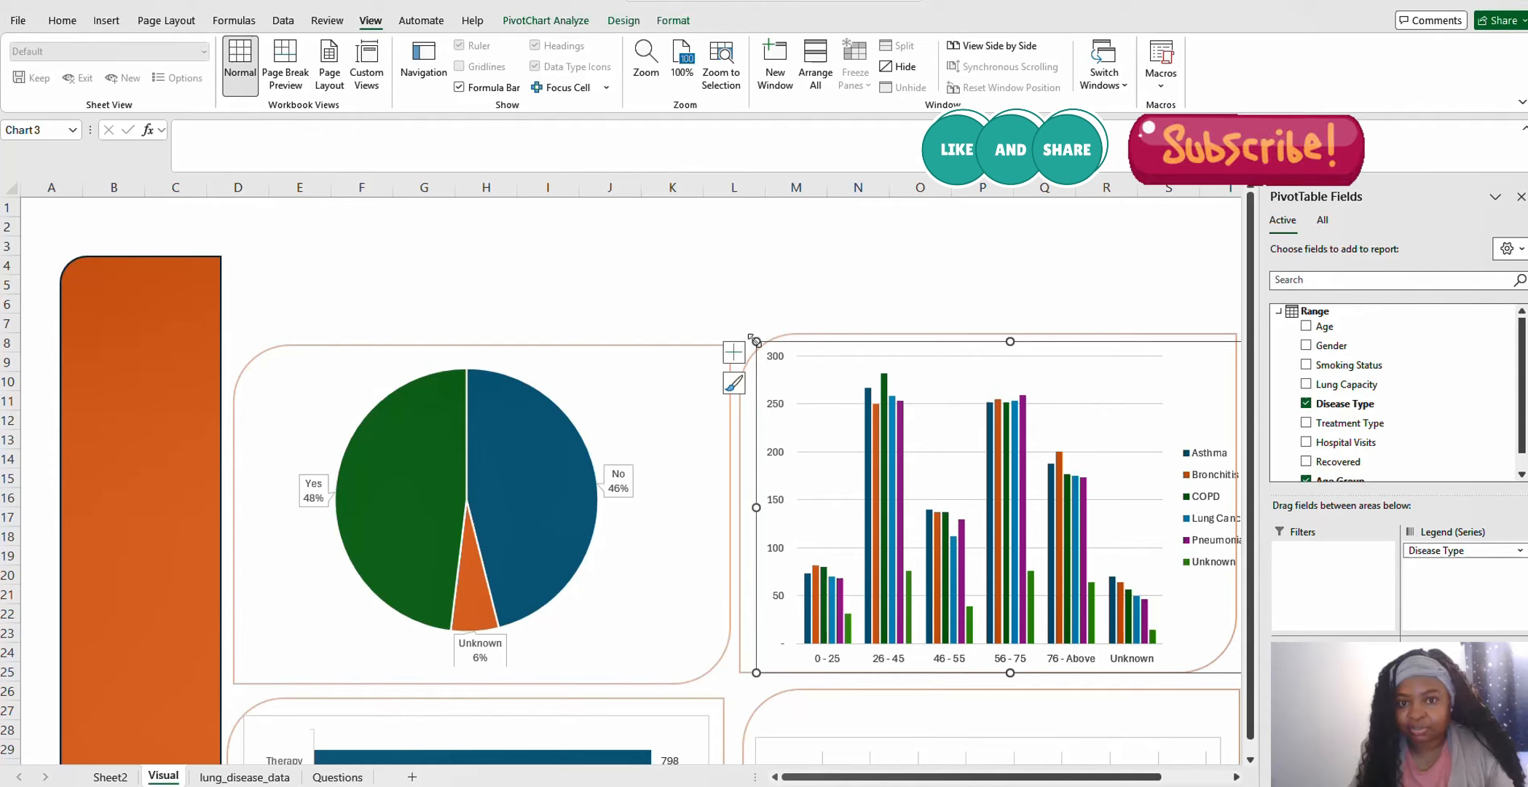
drag(754, 340, 759, 354)
click(1061, 297)
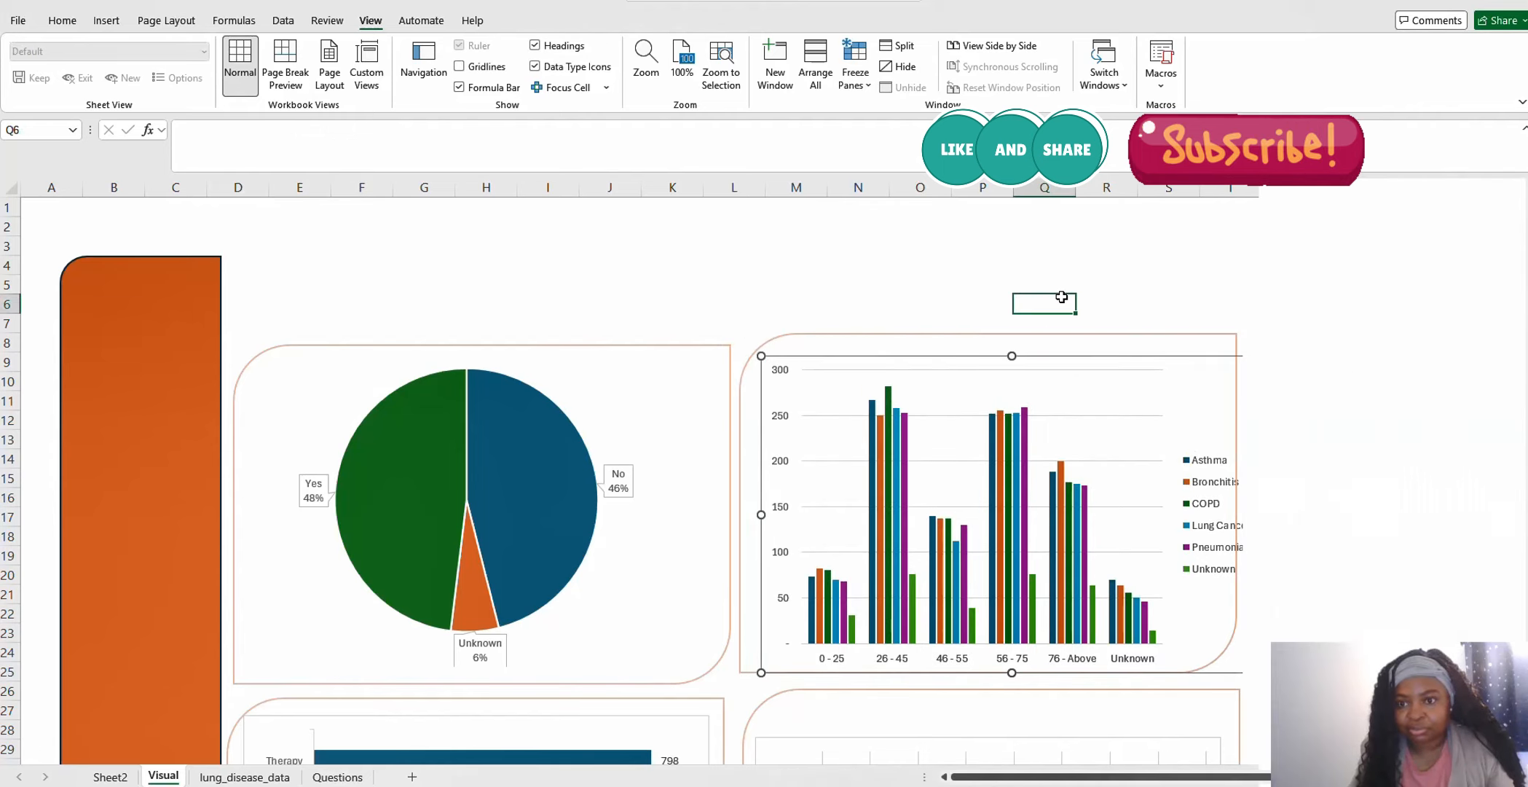
Narrow and reposition the disease-by-age-group column chart so its bars and full legend fit inside the rounded frame
click(1195, 406)
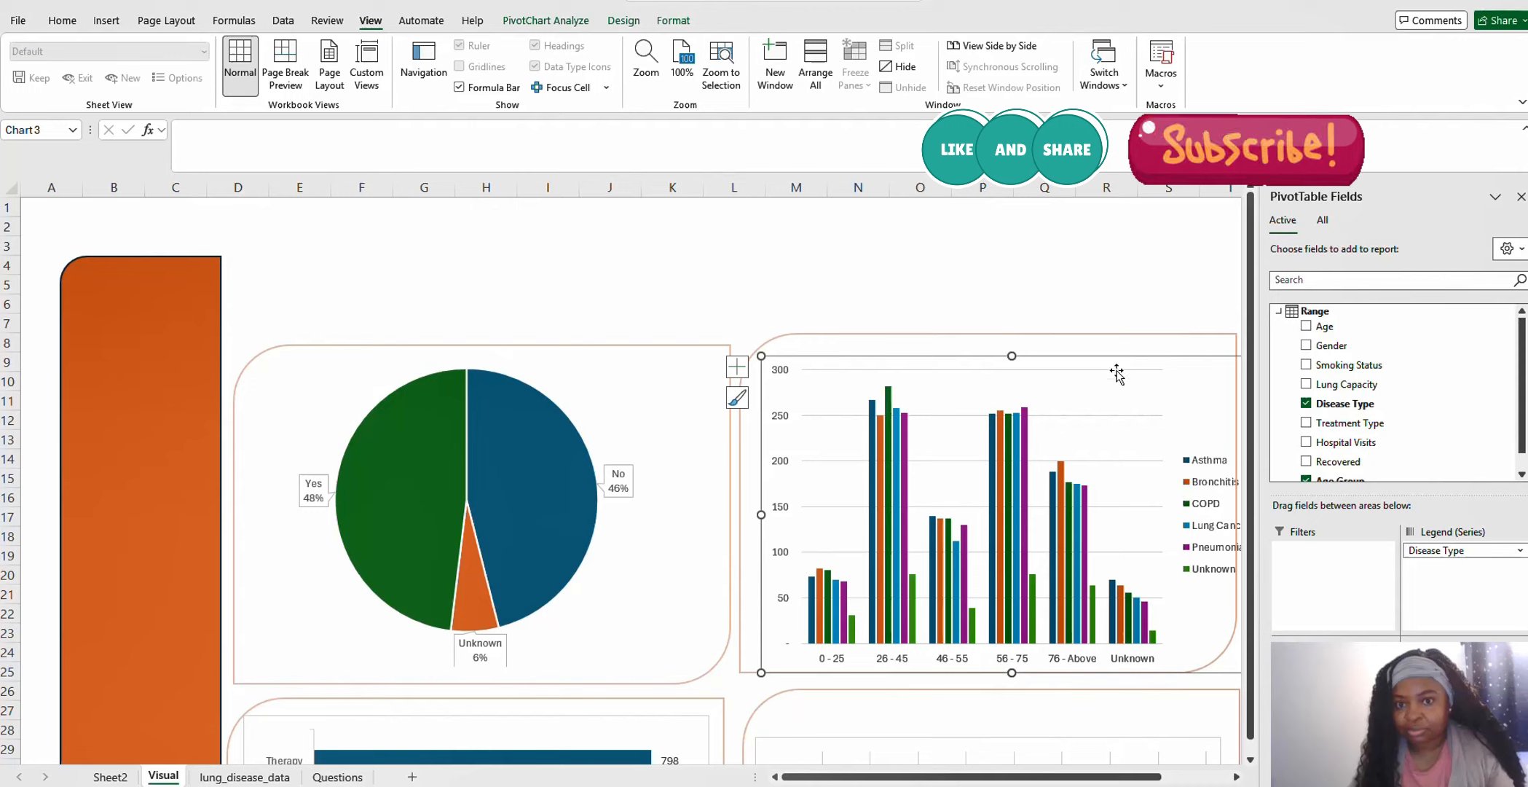
click(1063, 370)
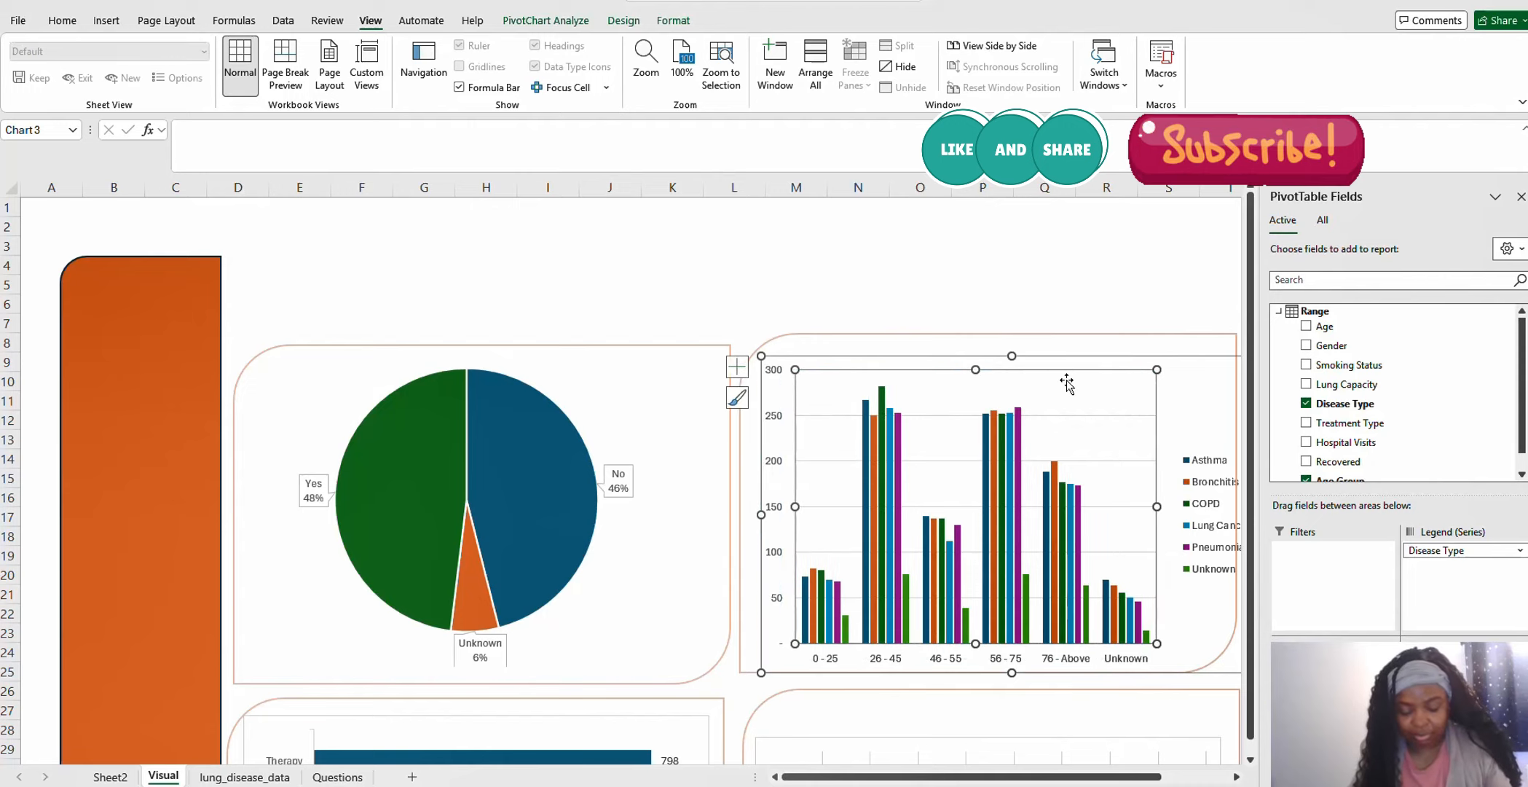
mouse_move(1218, 379)
mouse_down()
mouse_move(1164, 372)
mouse_move(1212, 375)
mouse_up()
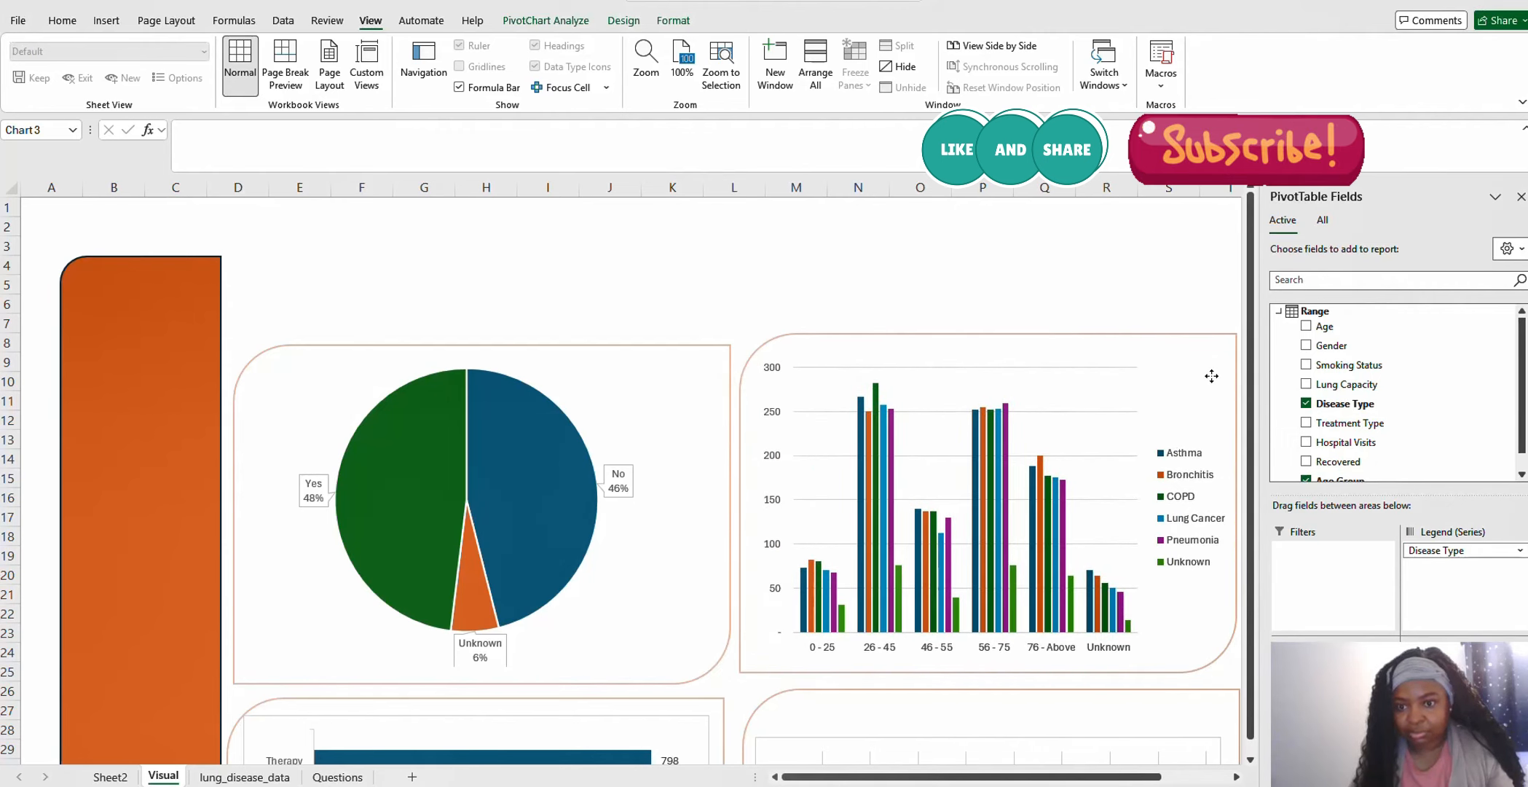
click(1173, 288)
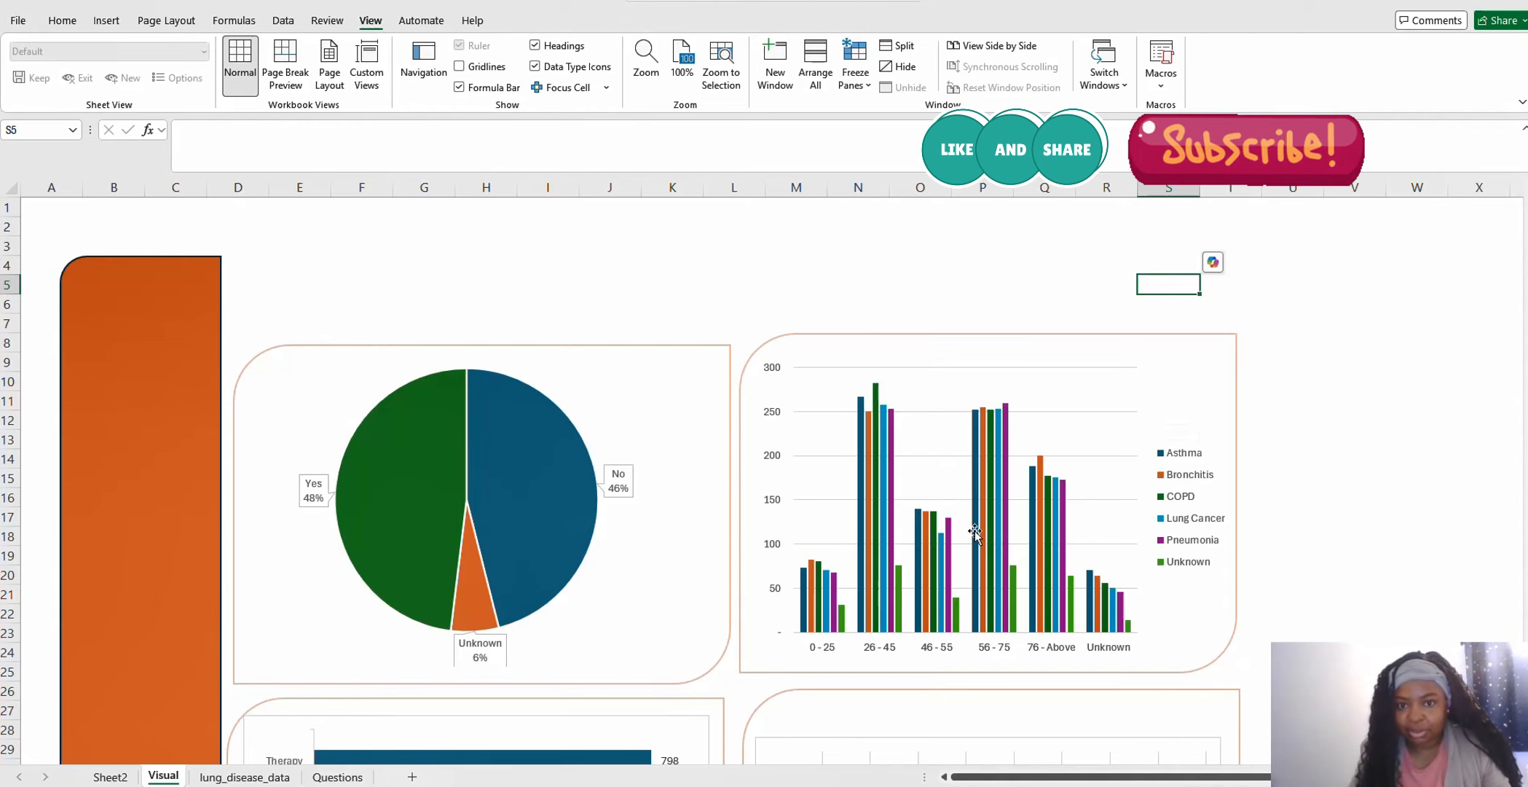
scroll(967, 445, down, 3)
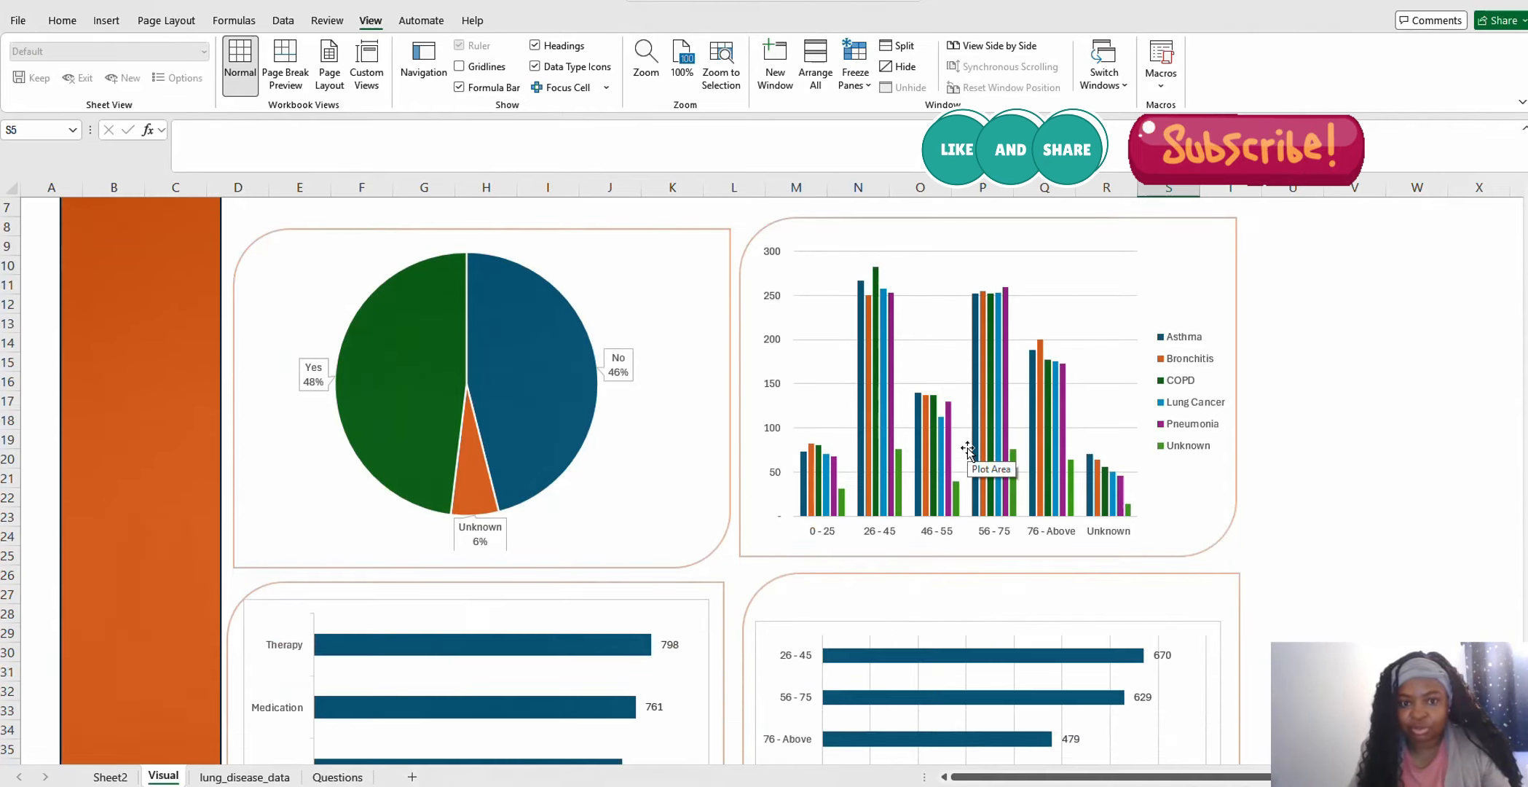
scroll(966, 448, up, 3)
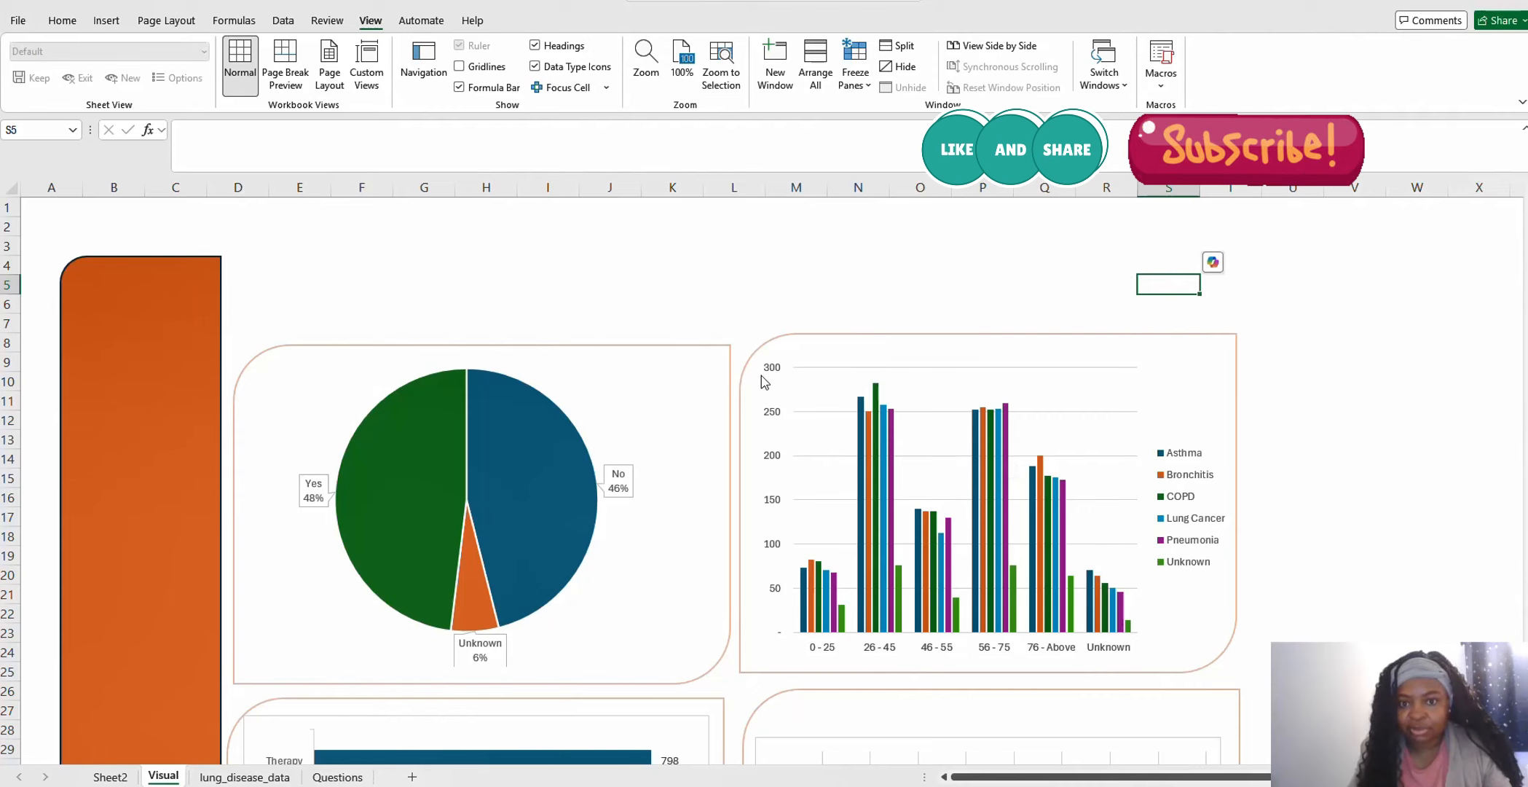
Bold the legend, the age group axis labels and the value axis labels of the disease-by-age-group column chart
click(1192, 458)
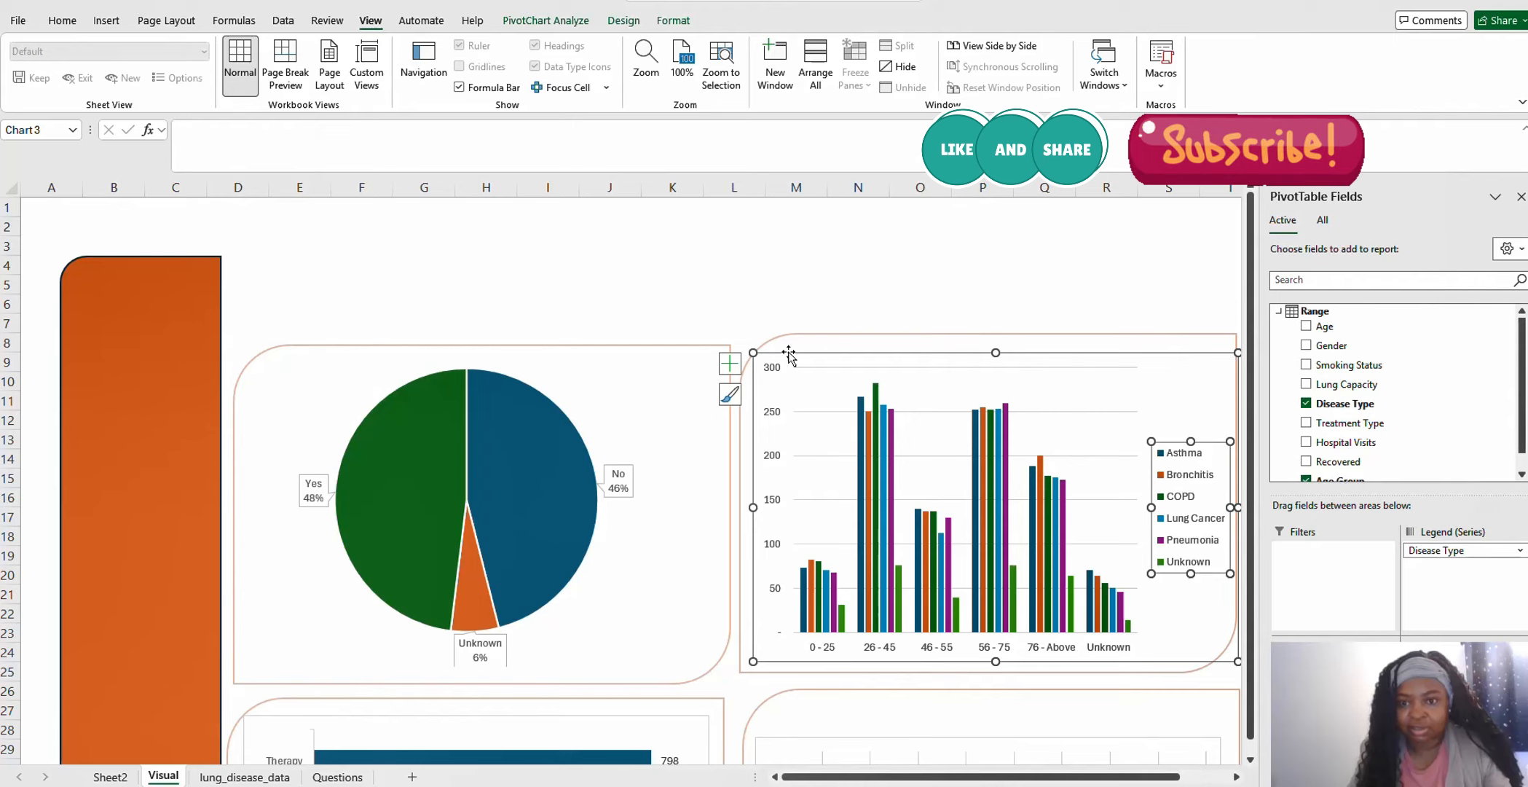
click(55, 24)
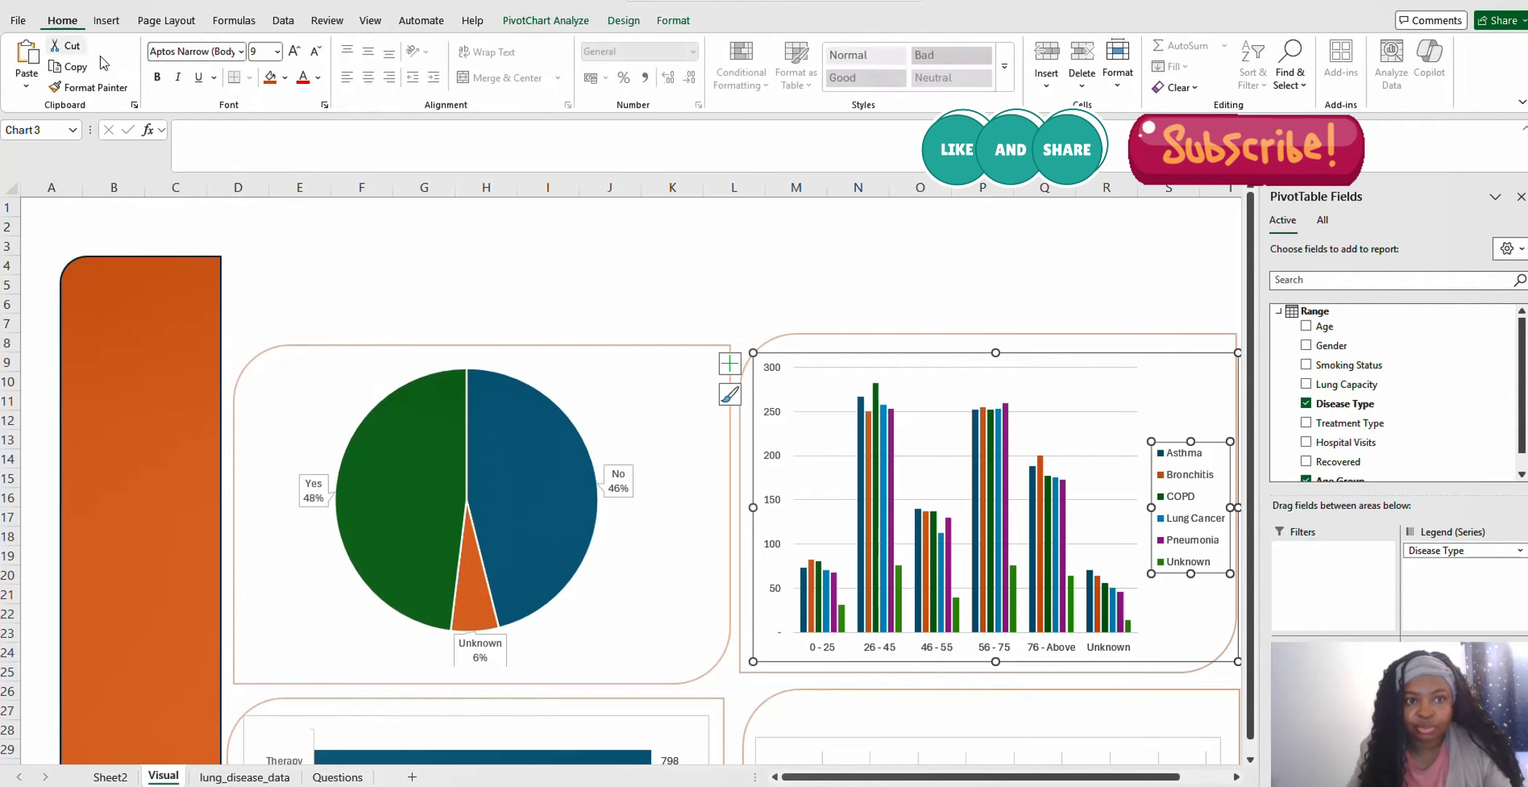
click(157, 77)
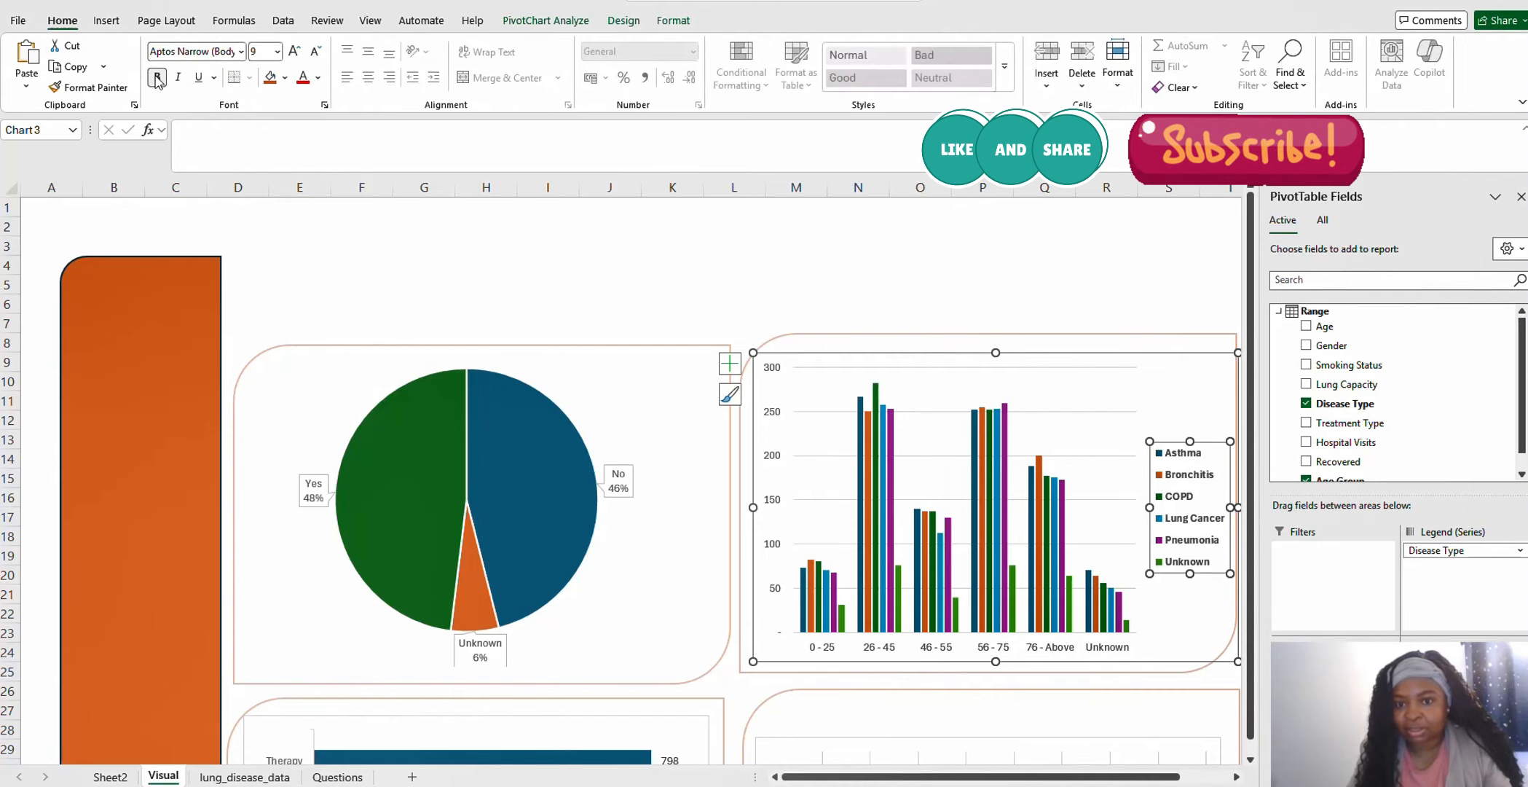
click(933, 656)
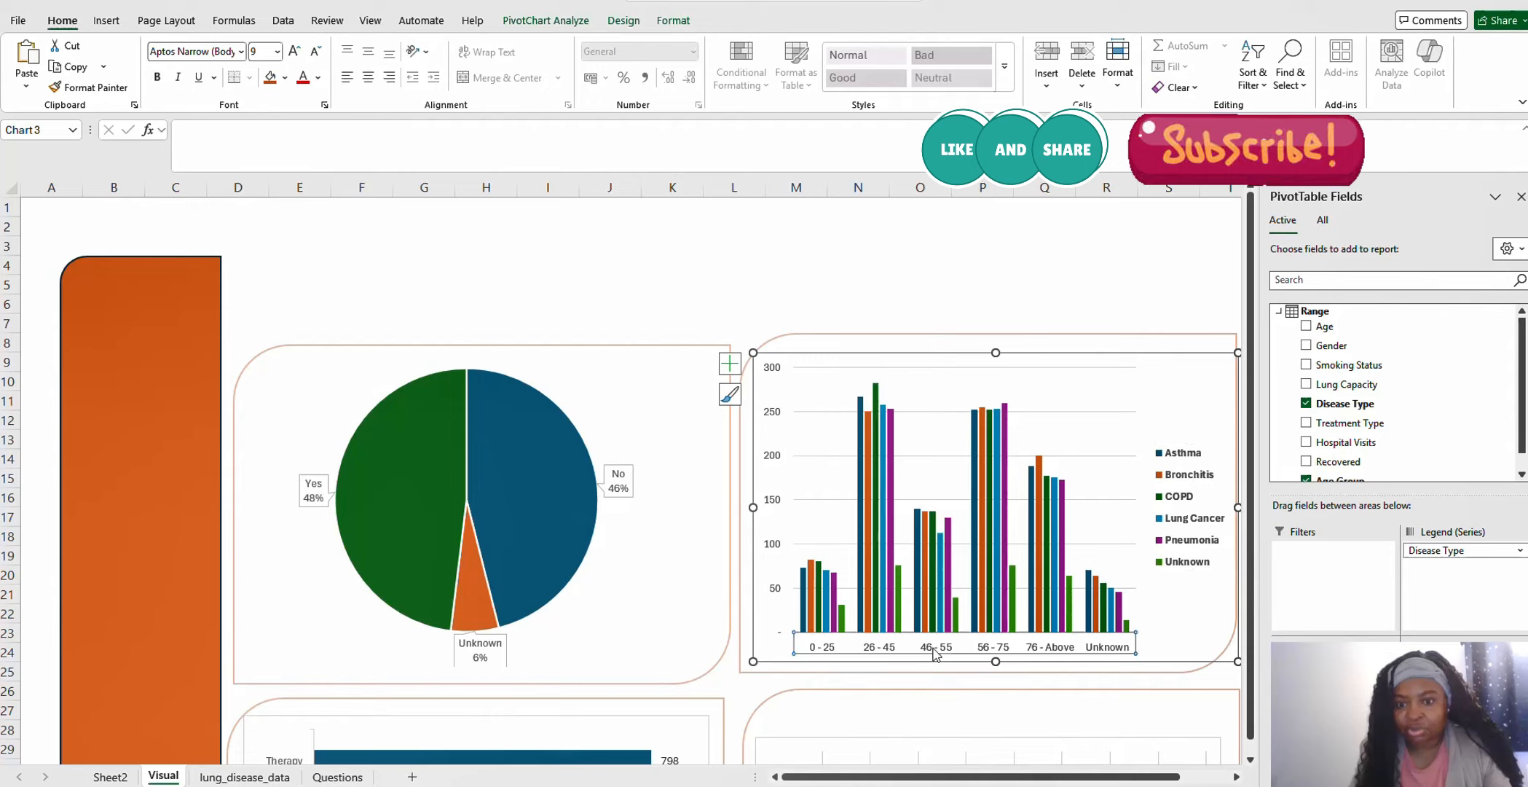
click(157, 78)
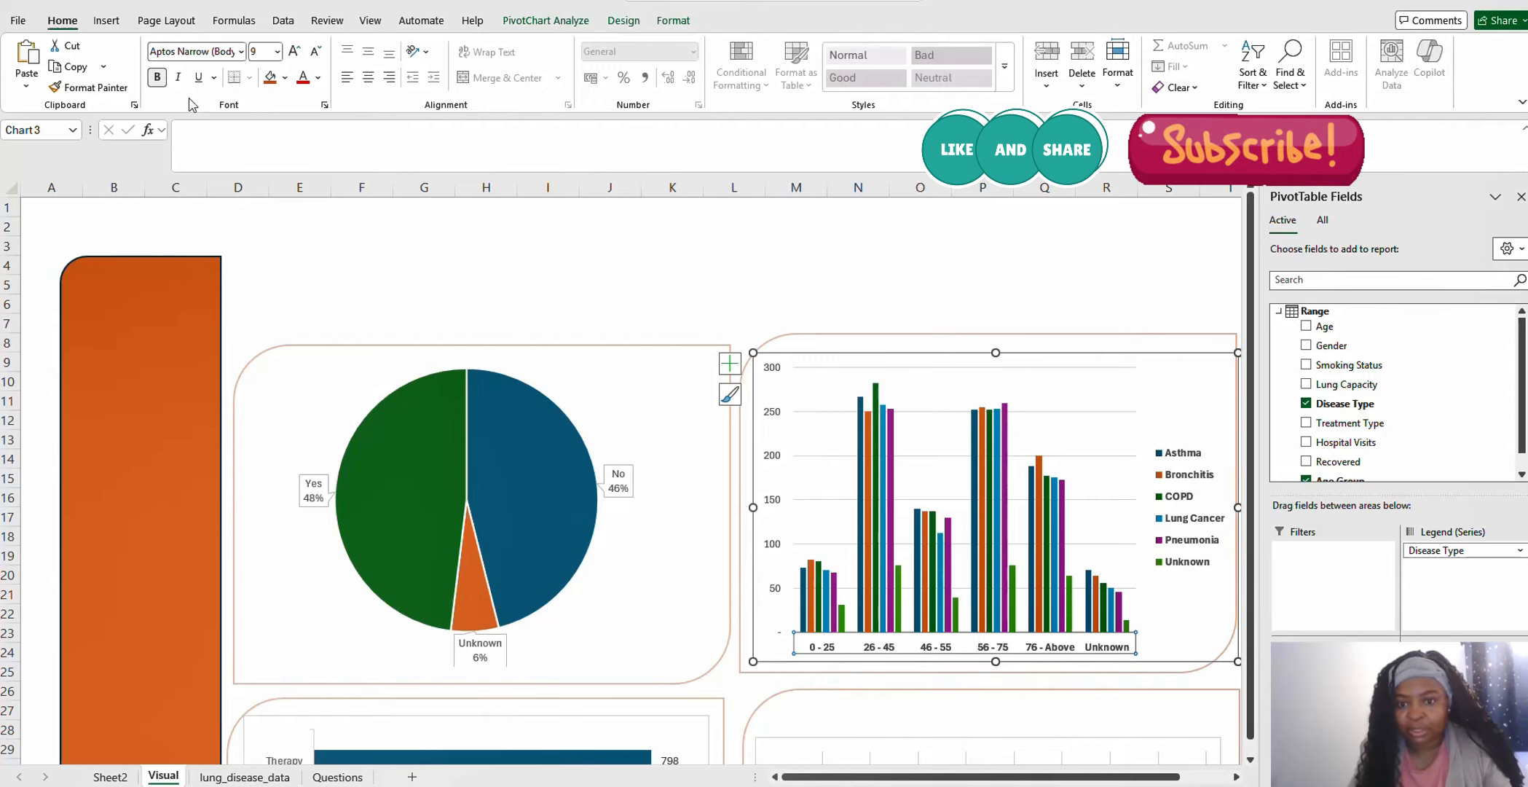
click(773, 373)
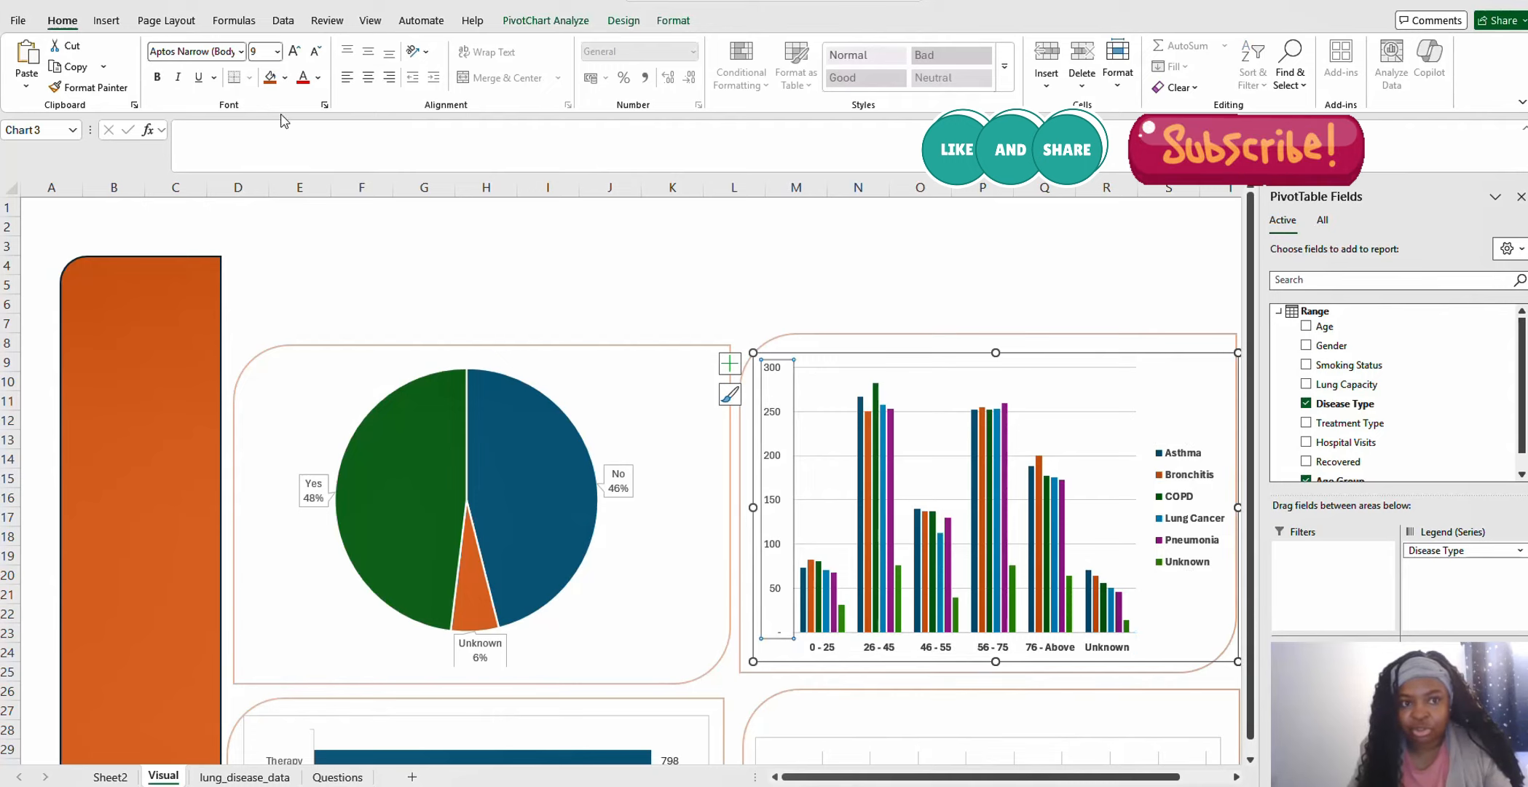
click(157, 78)
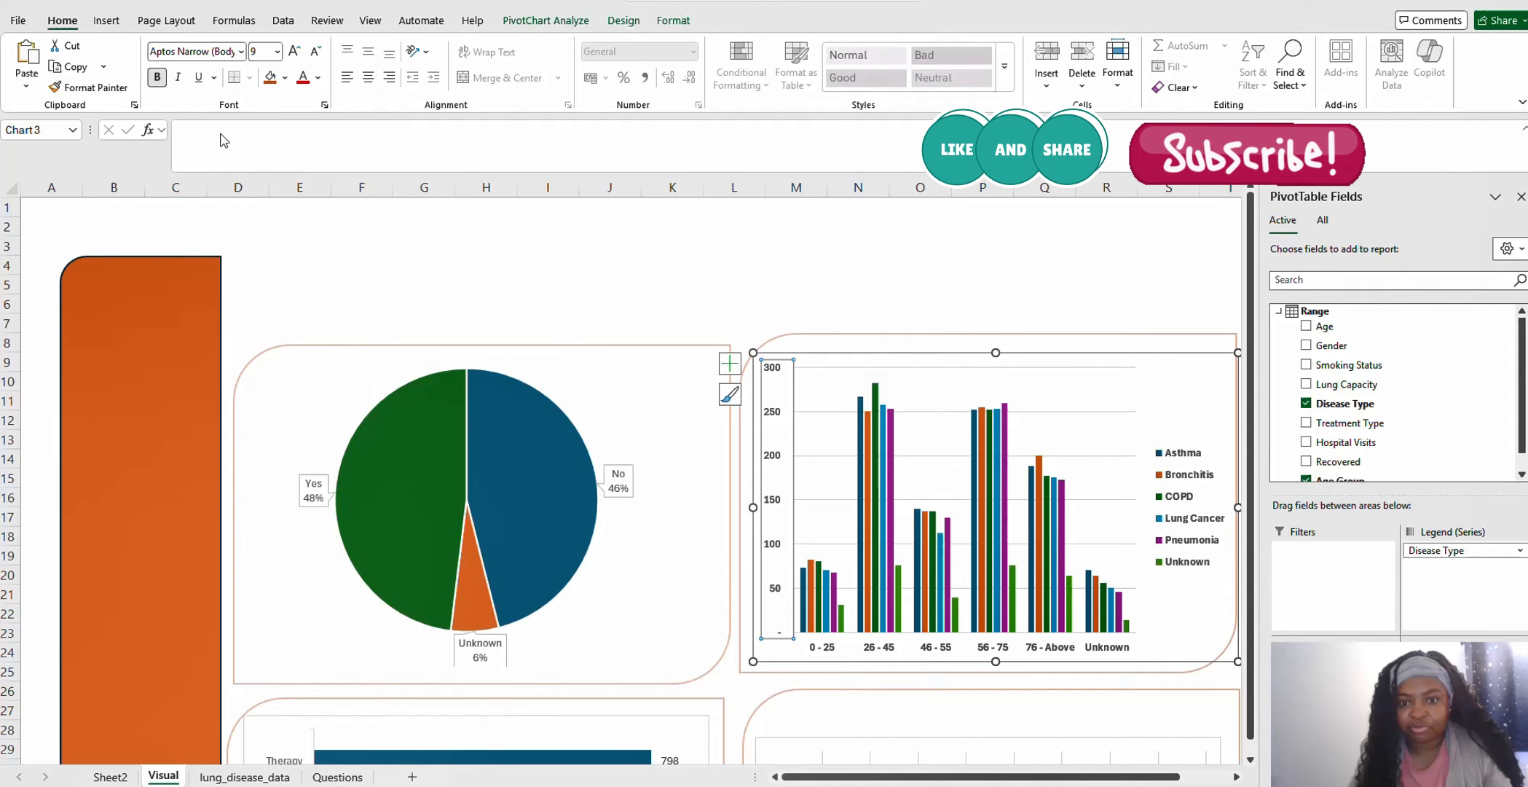
click(965, 305)
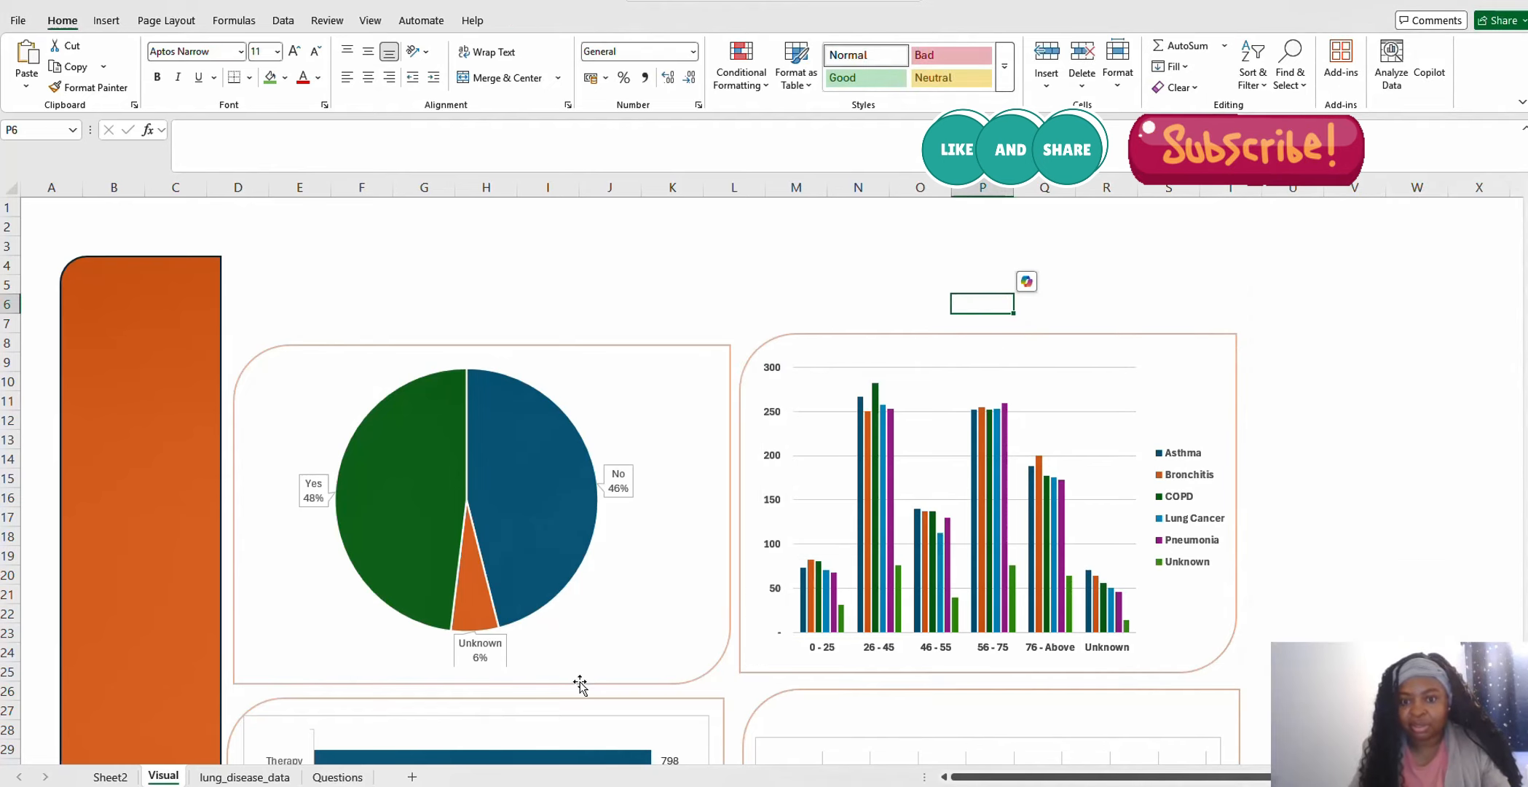
Make the pie chart's data labels bold and set their font size to 10
click(618, 484)
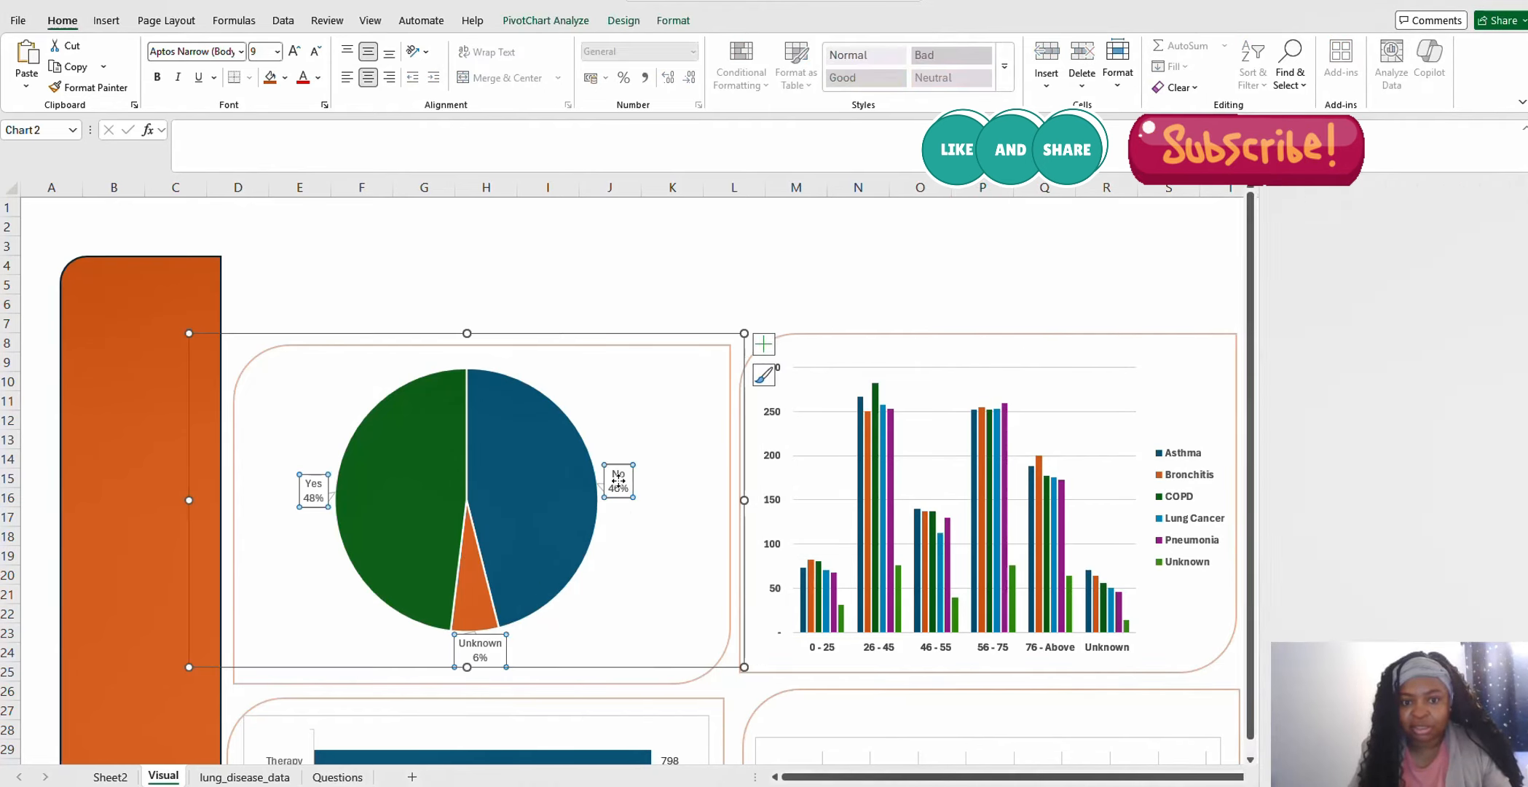
click(157, 79)
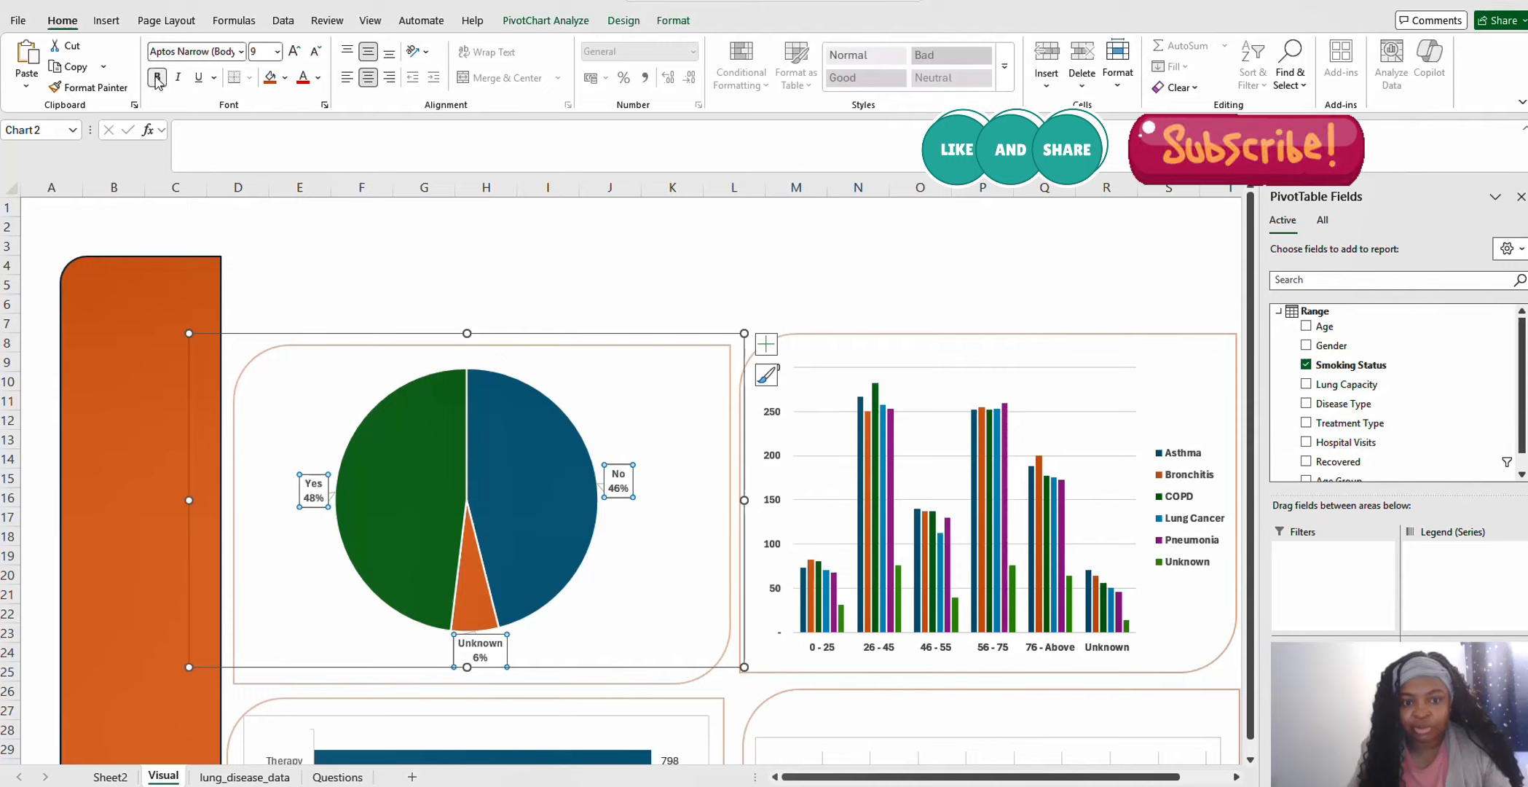
click(278, 51)
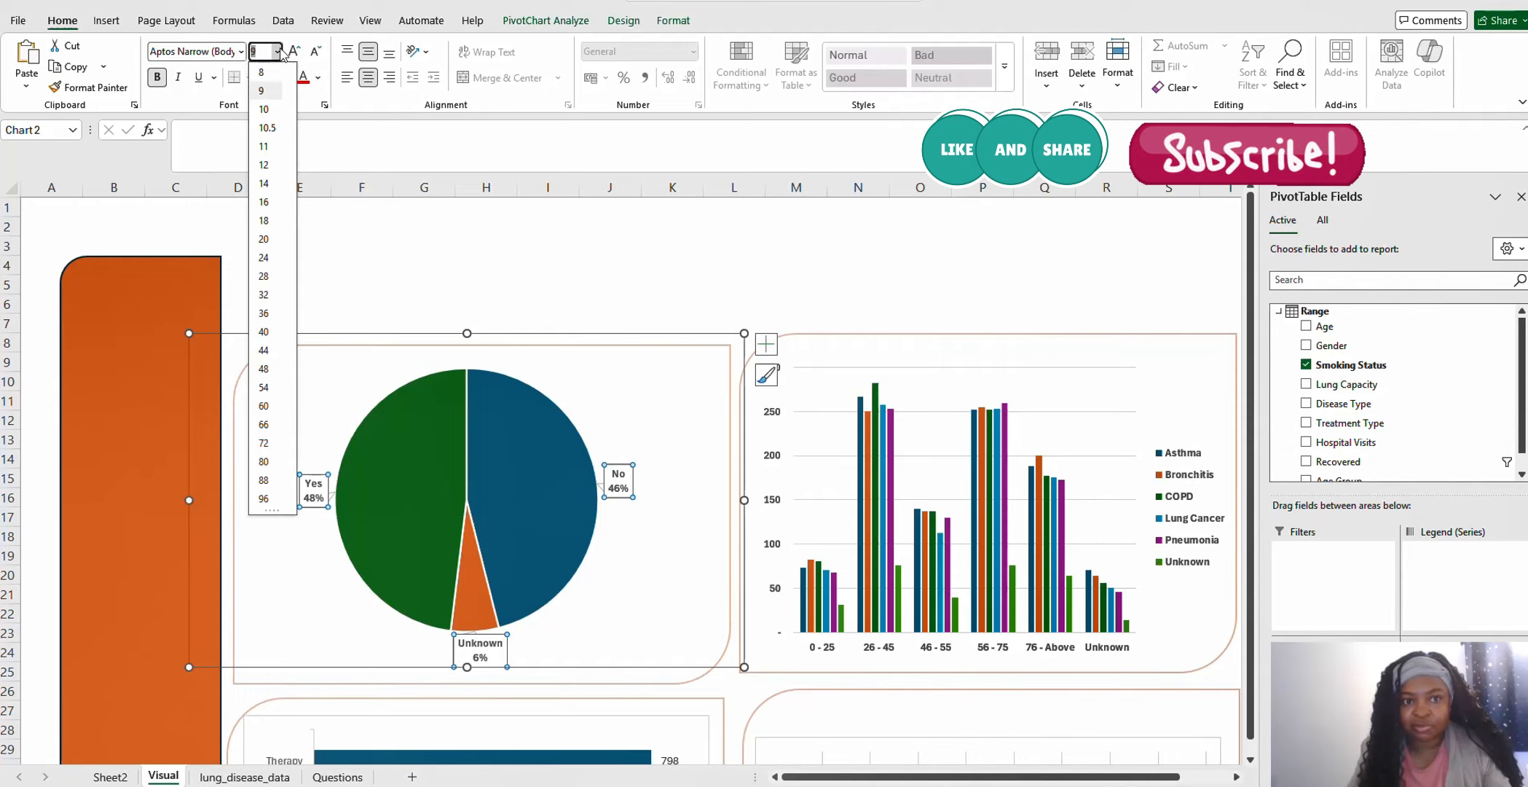
click(264, 109)
click(796, 290)
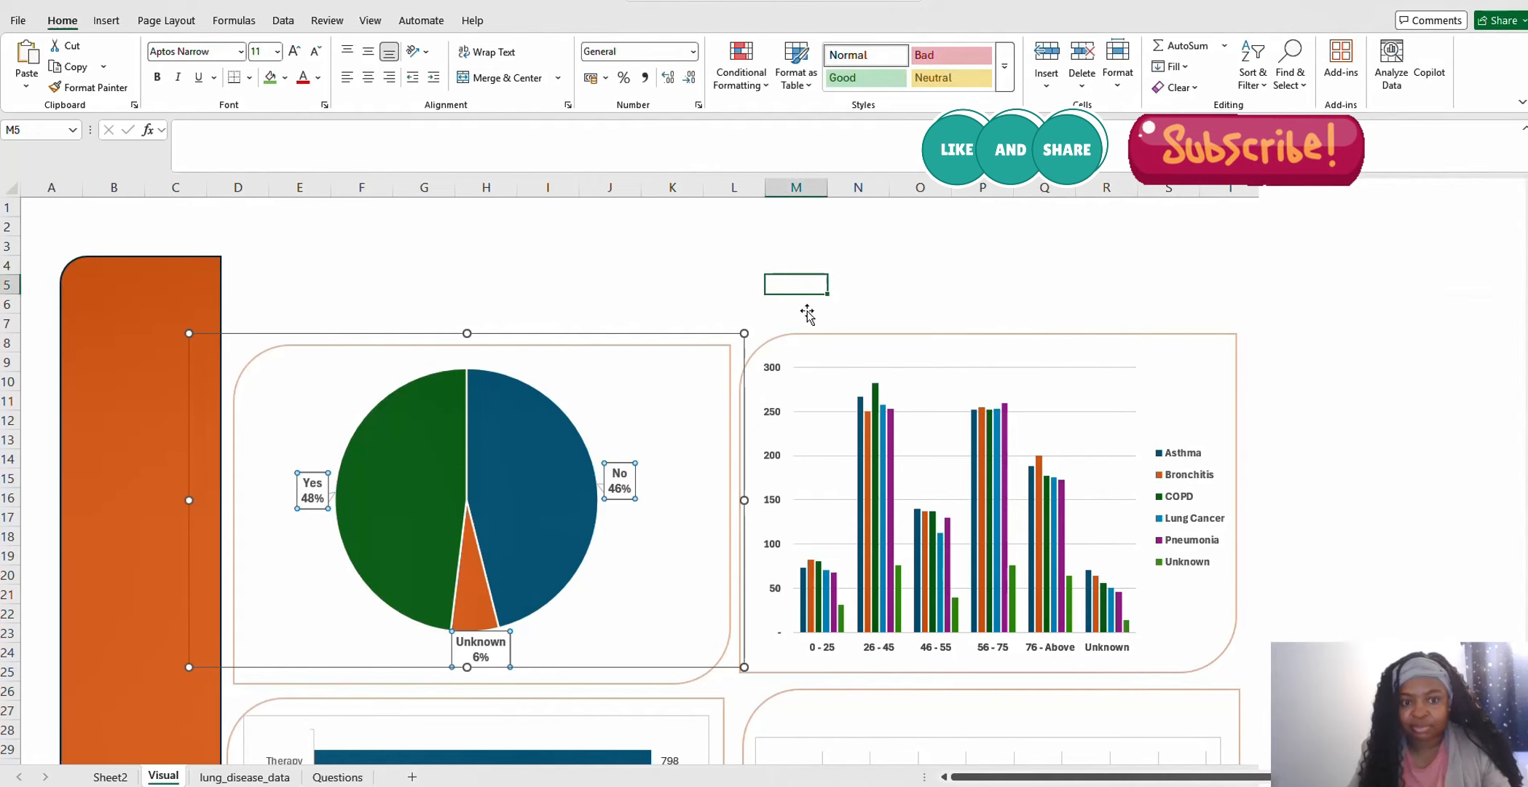
scroll(909, 364, down, 4)
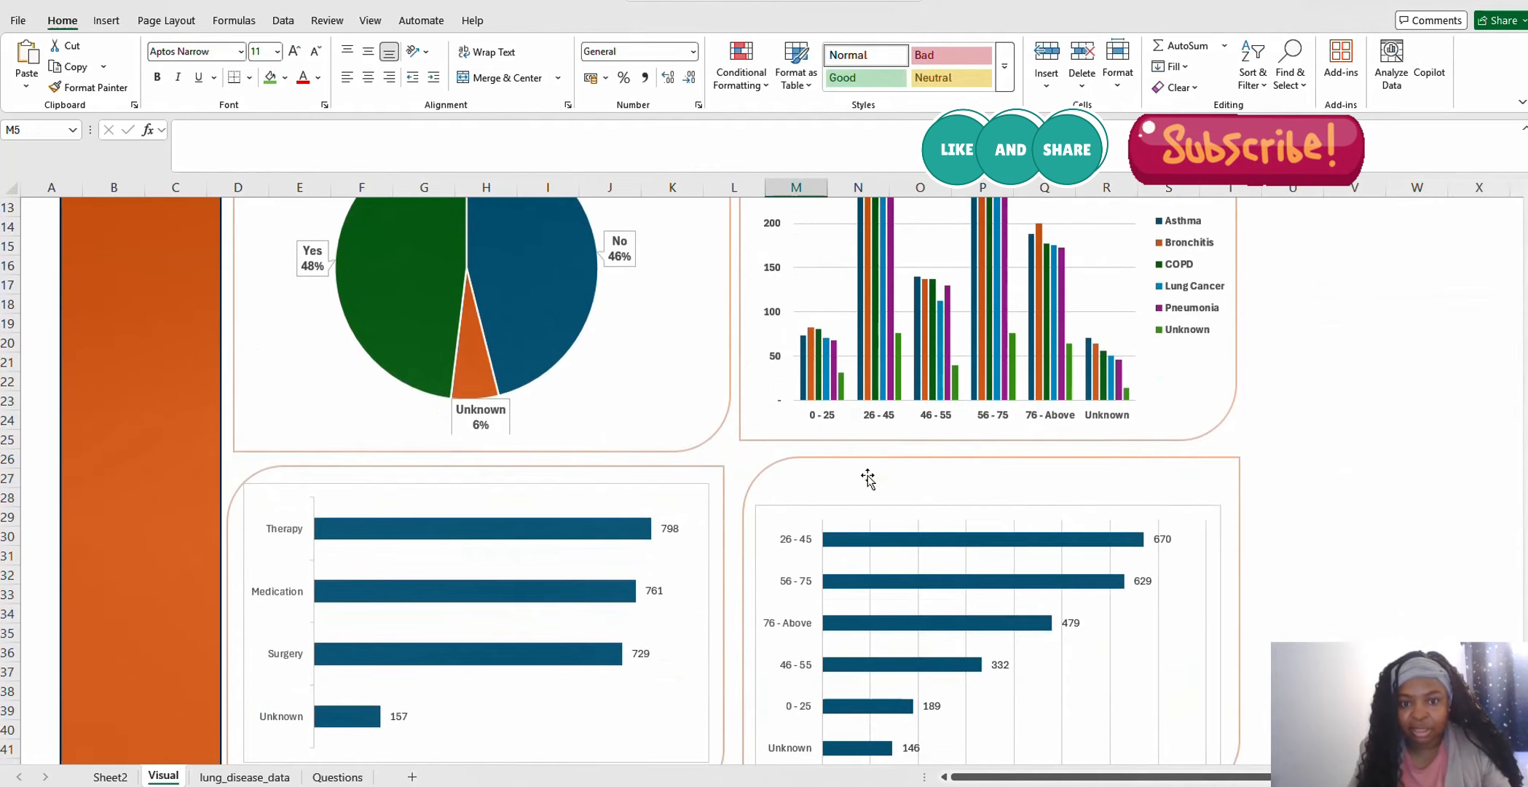
scroll(813, 521, up, 4)
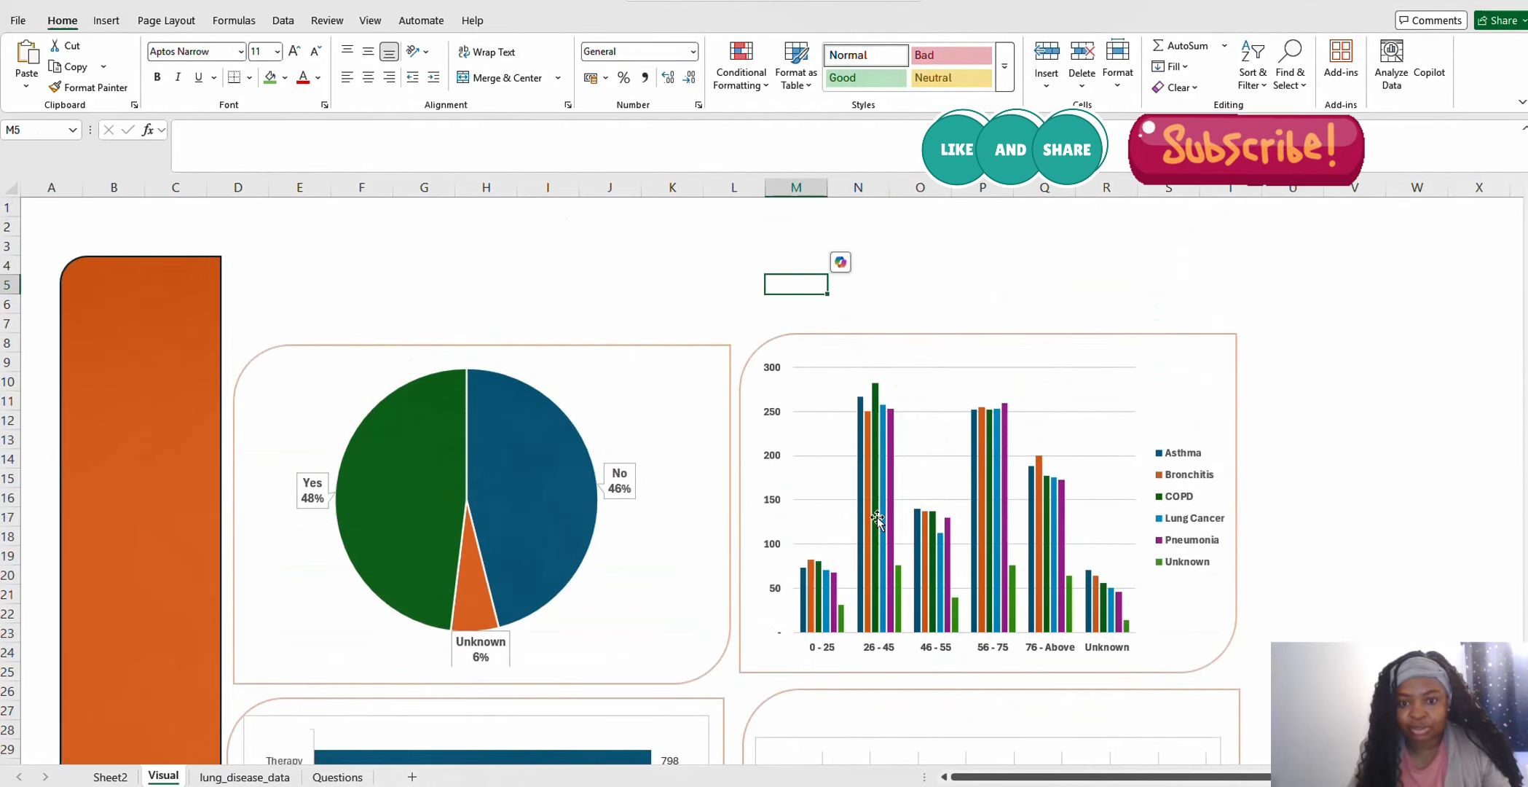
Remove the chart area outline from the treatment type bar chart
scroll(886, 520, down, 4)
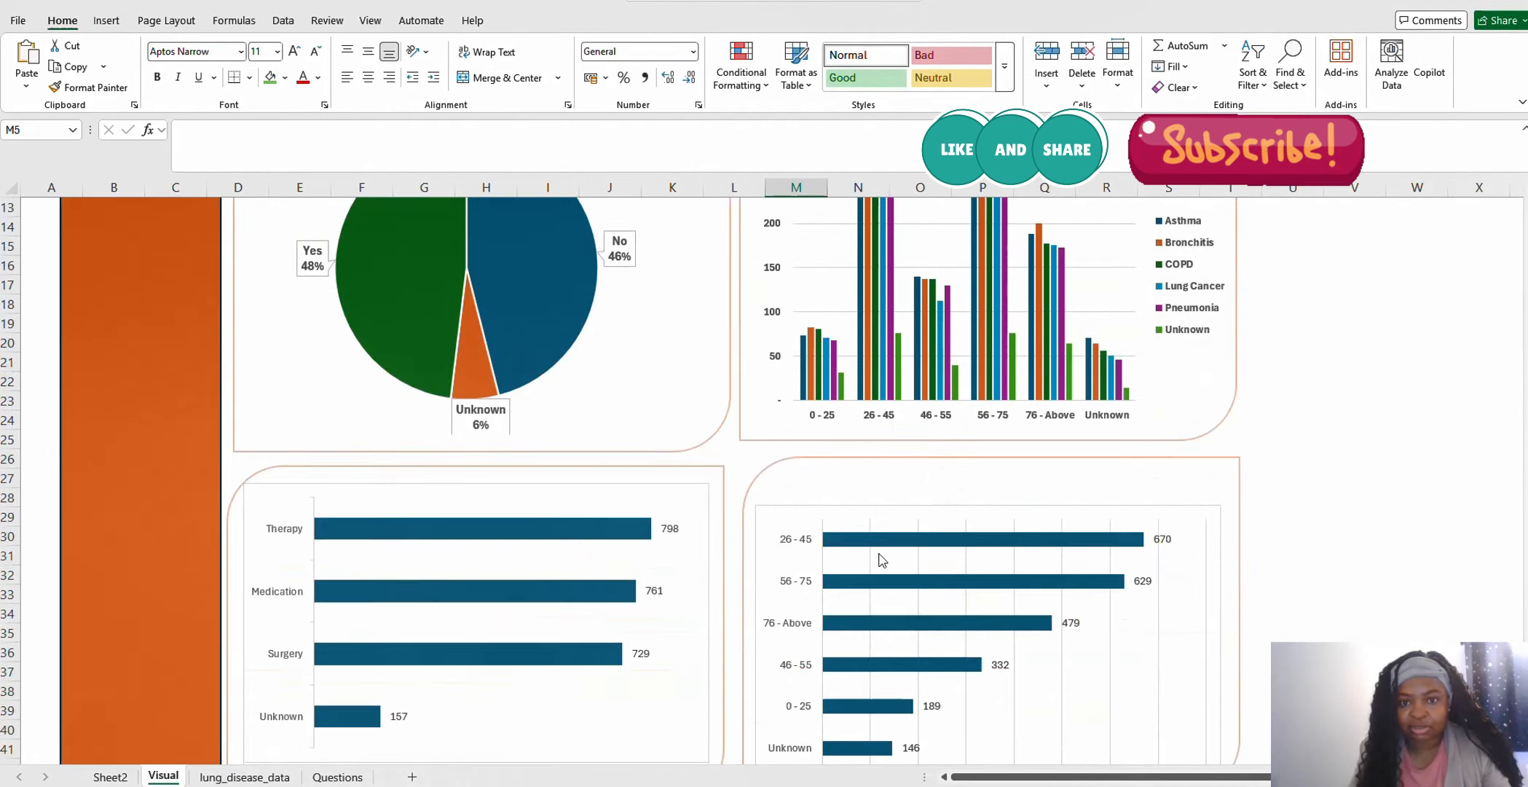
click(697, 486)
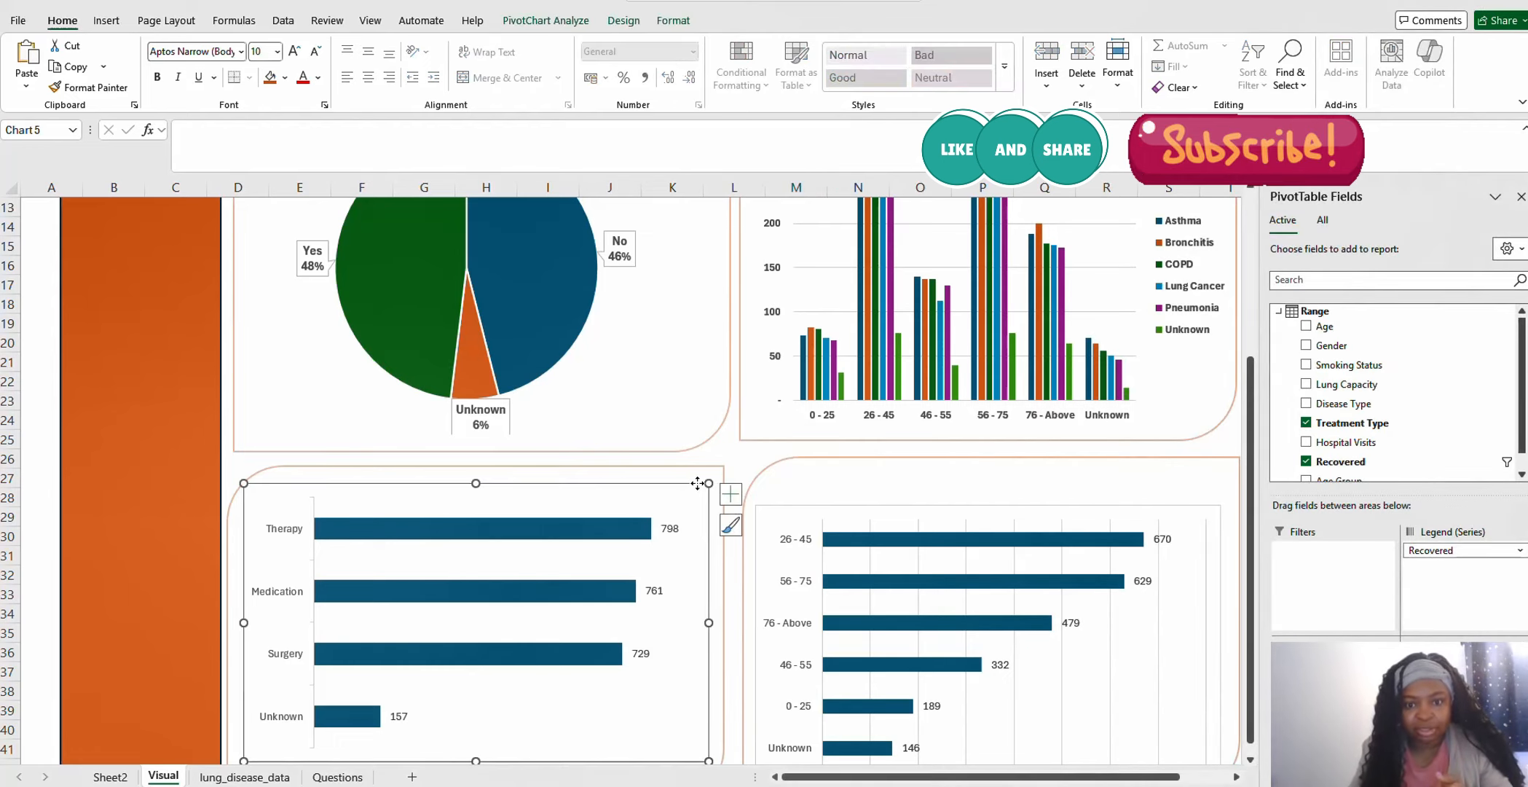
right_click(697, 483)
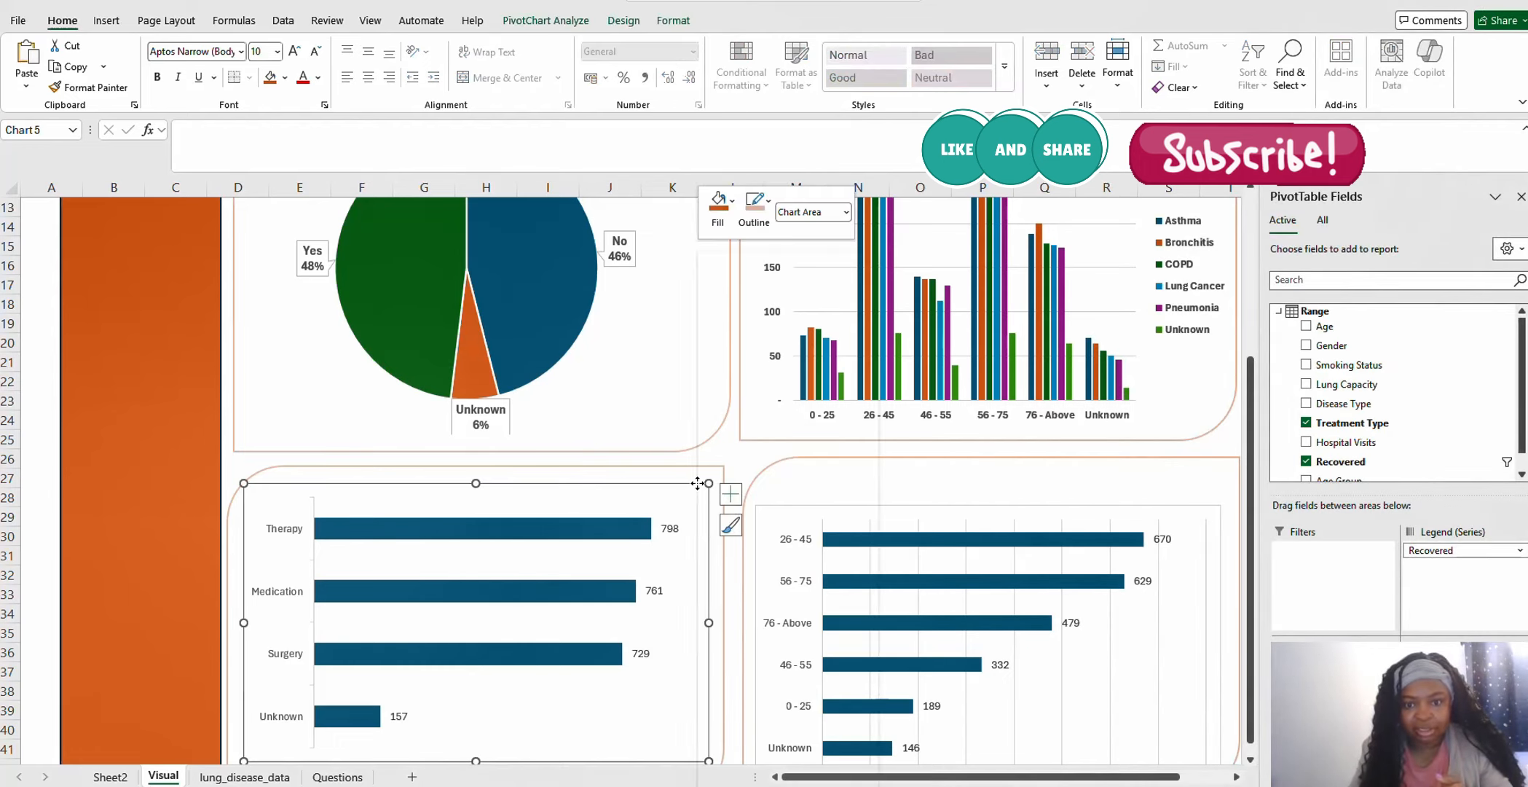
click(770, 204)
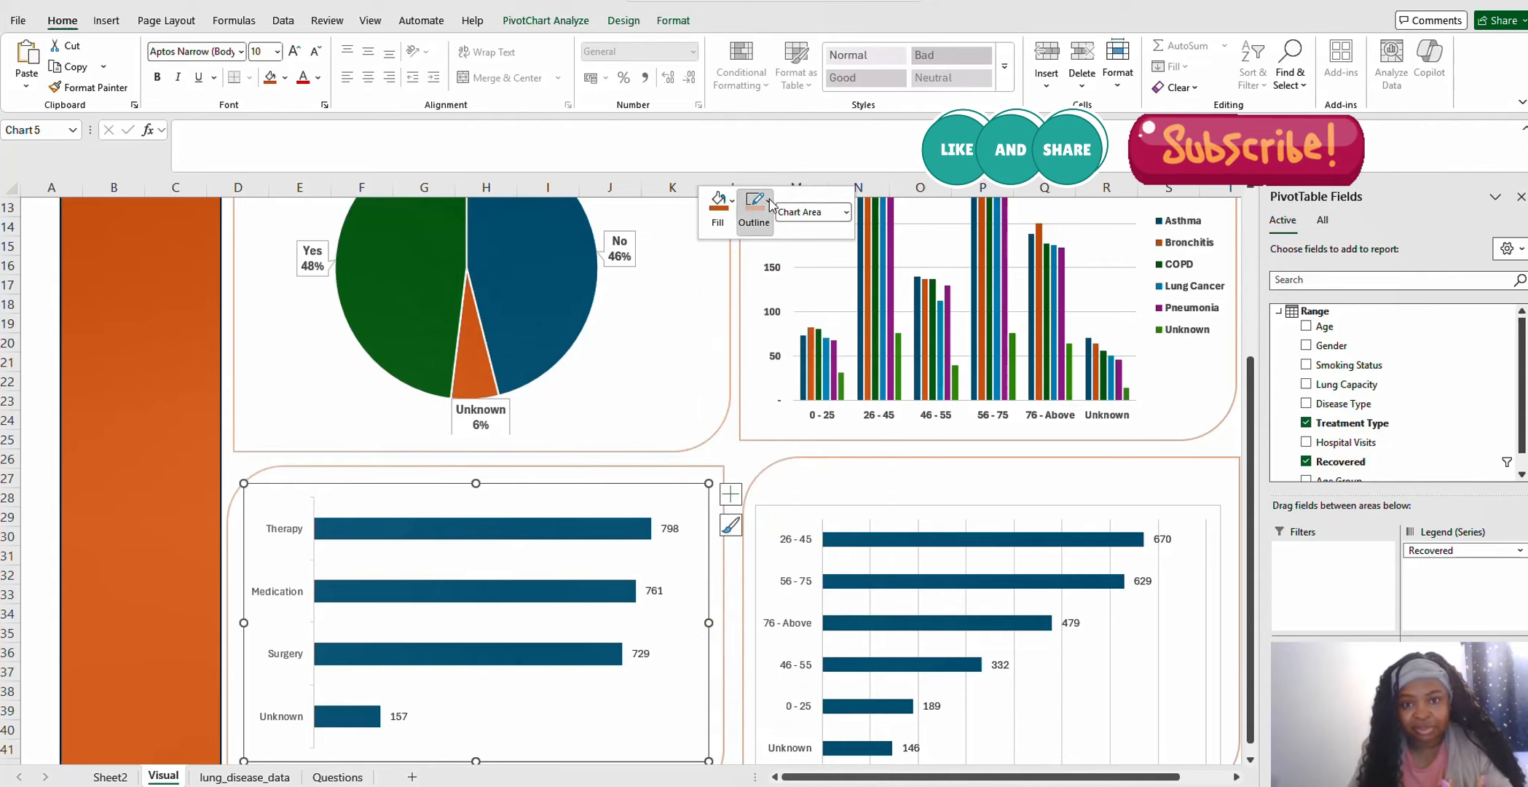
click(791, 528)
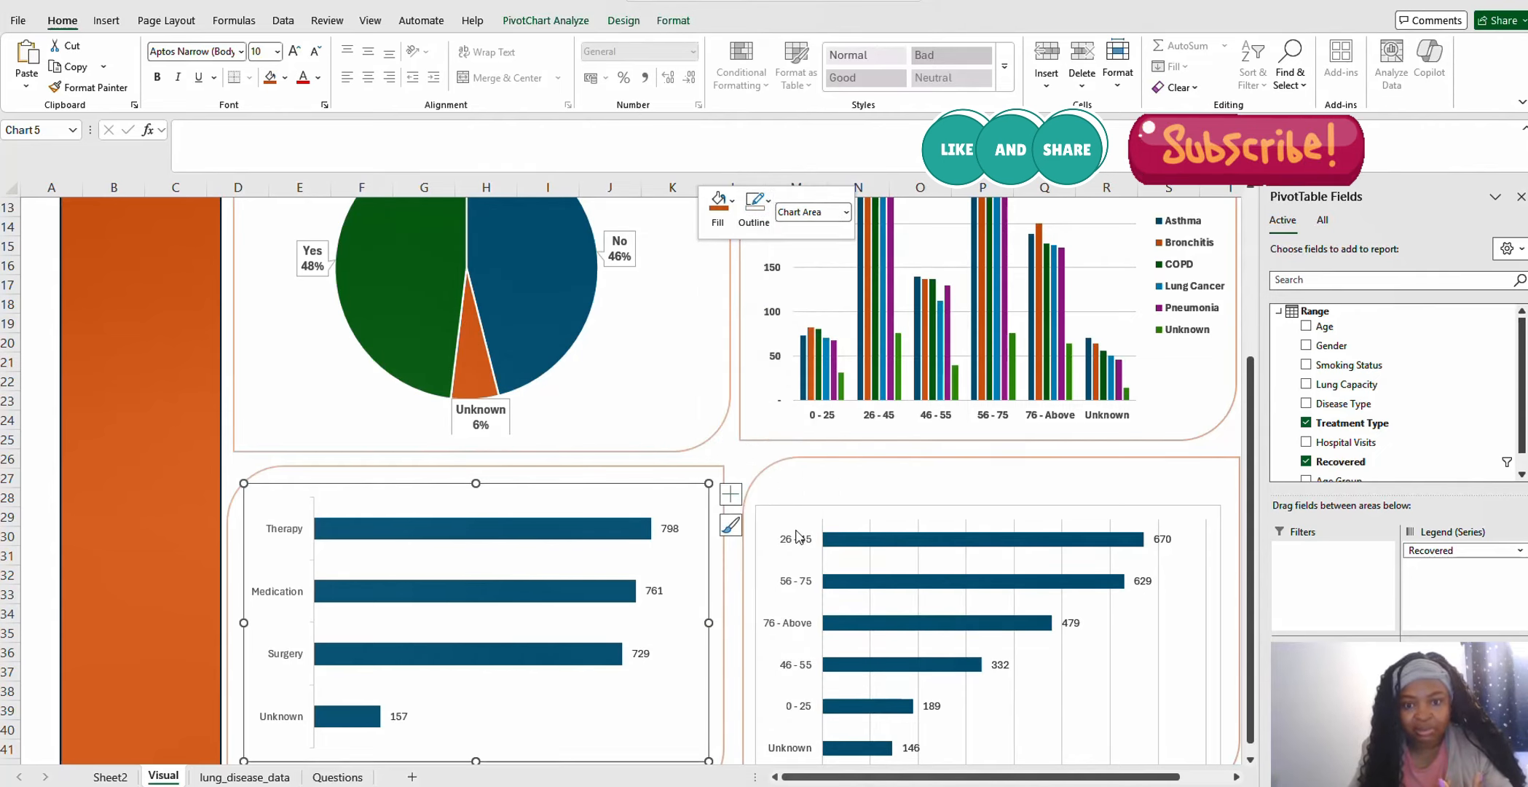
click(740, 465)
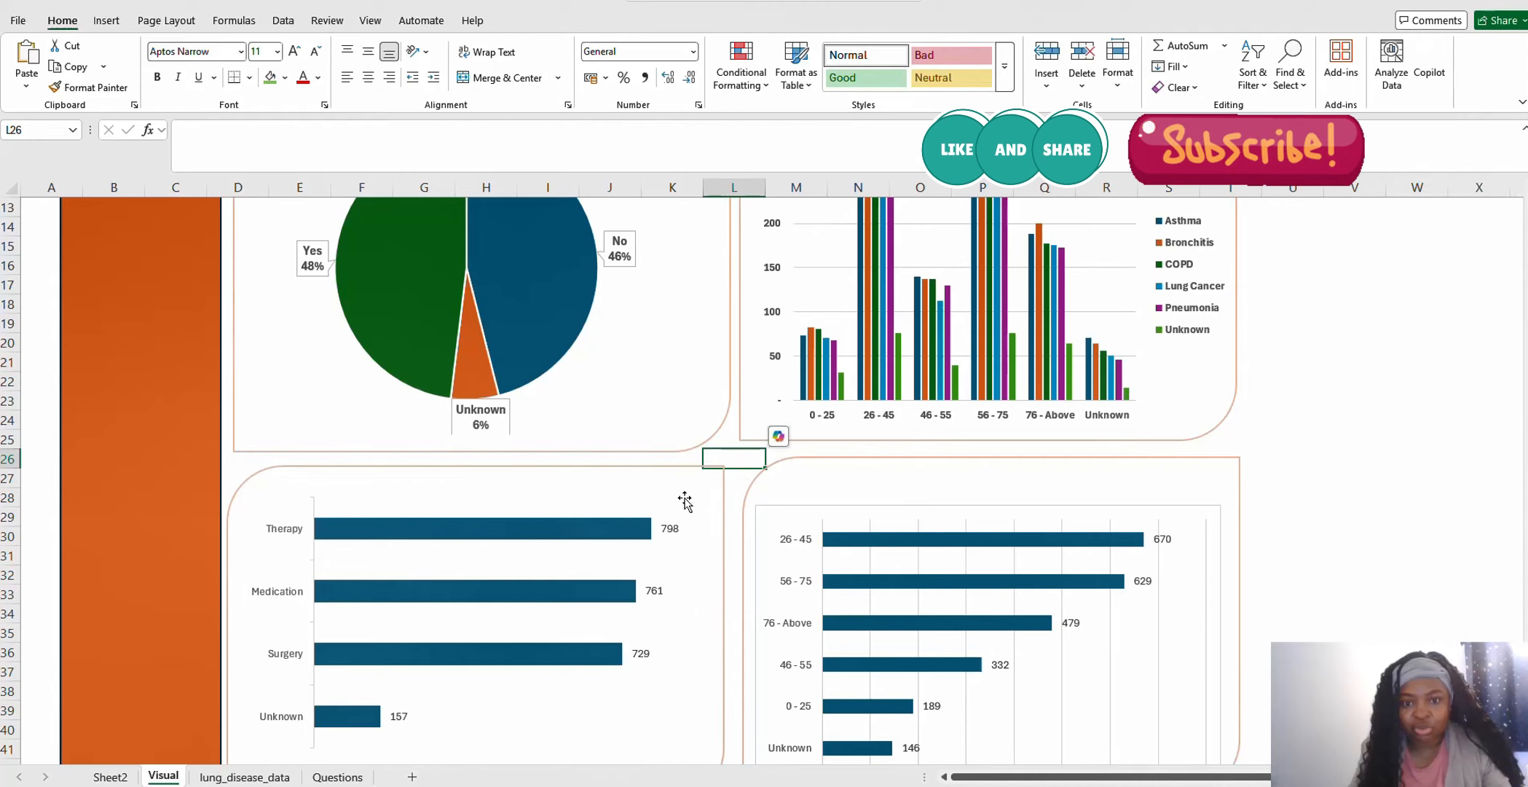
Enlarge the treatment type bar chart from its upper-right corner to reach the top and right edges of its frame
click(688, 499)
click(696, 477)
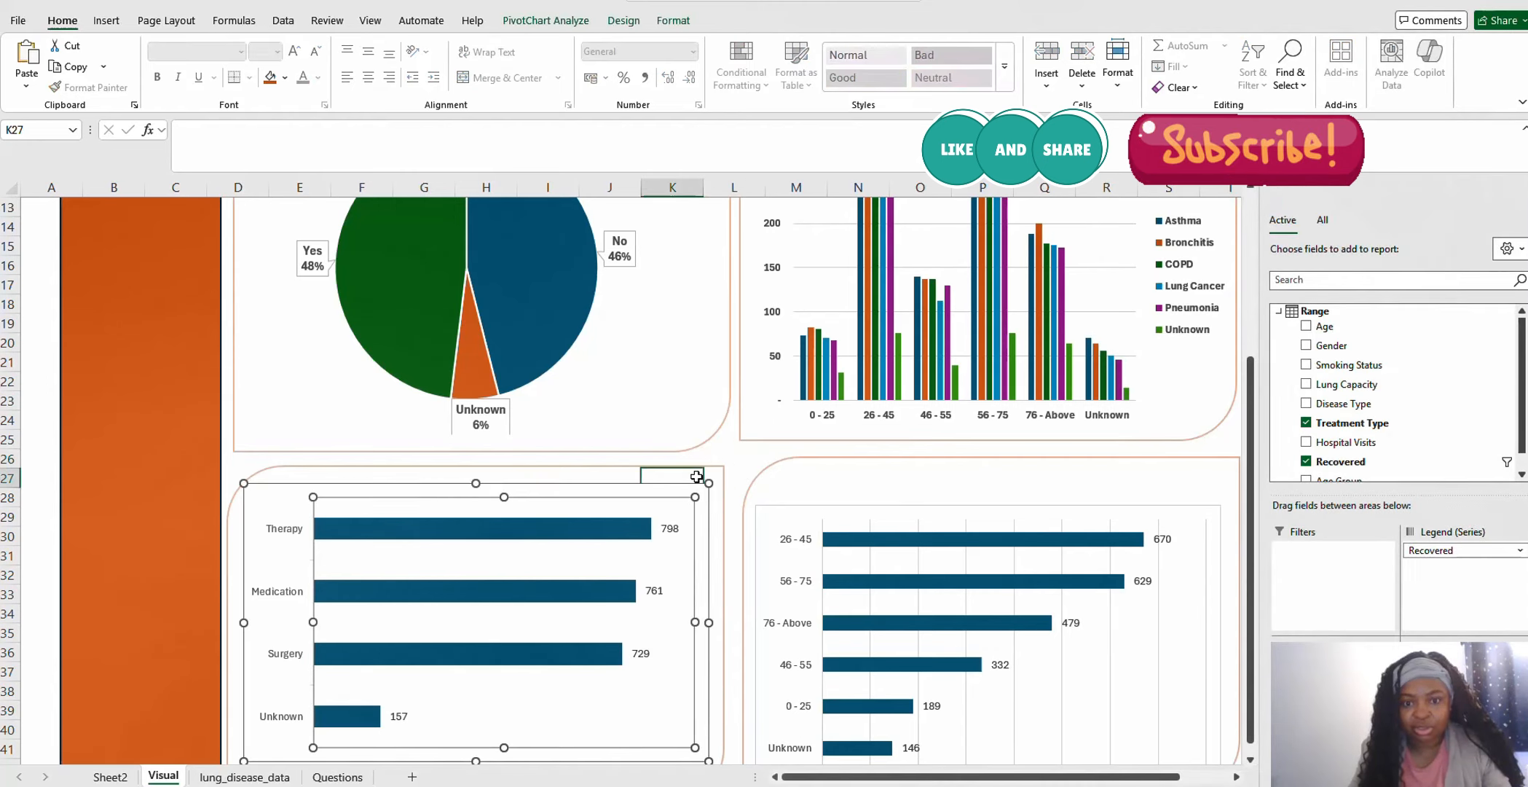
click(709, 496)
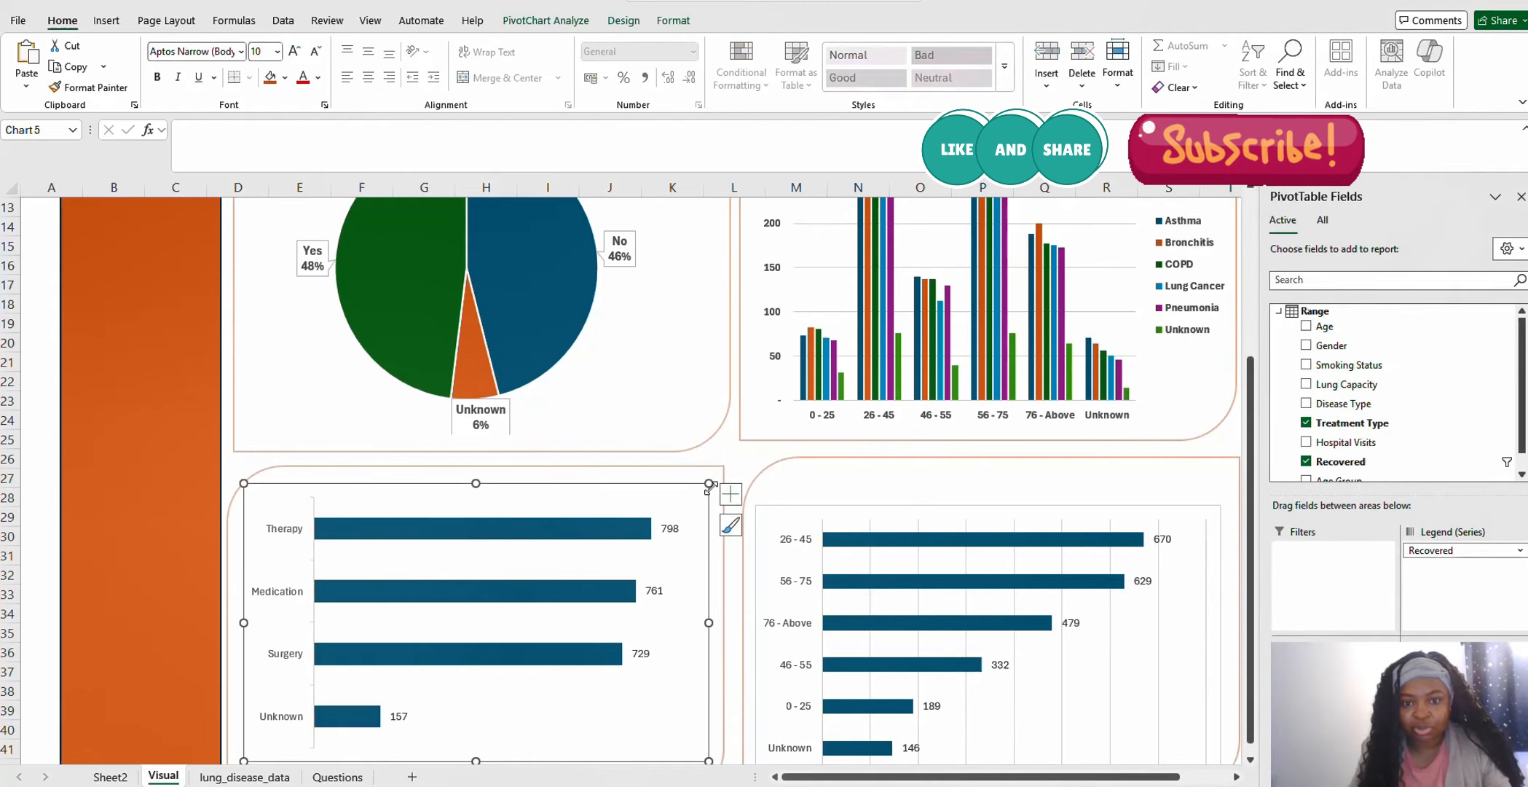
drag(711, 483, 727, 464)
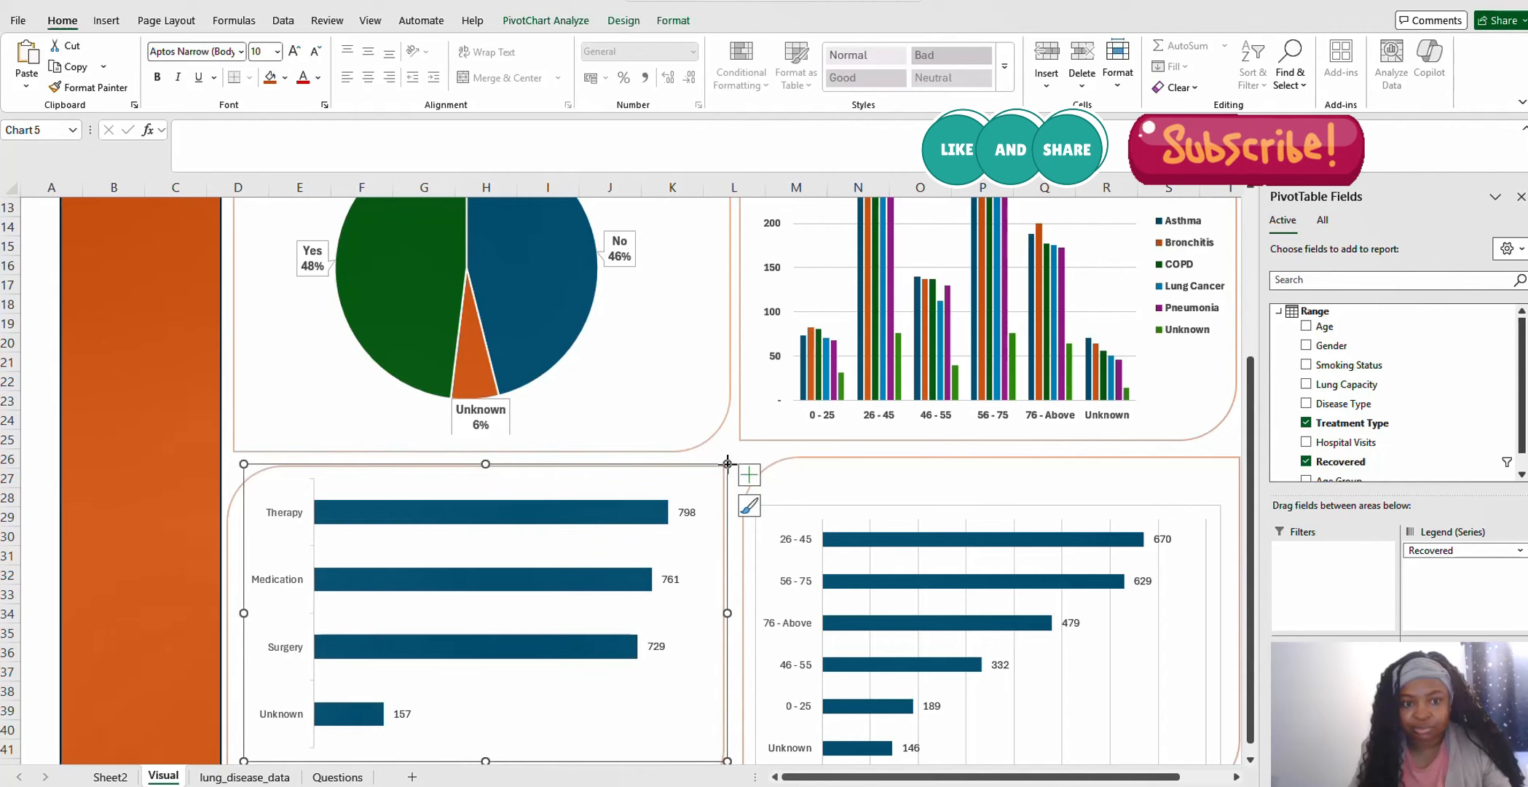
click(749, 451)
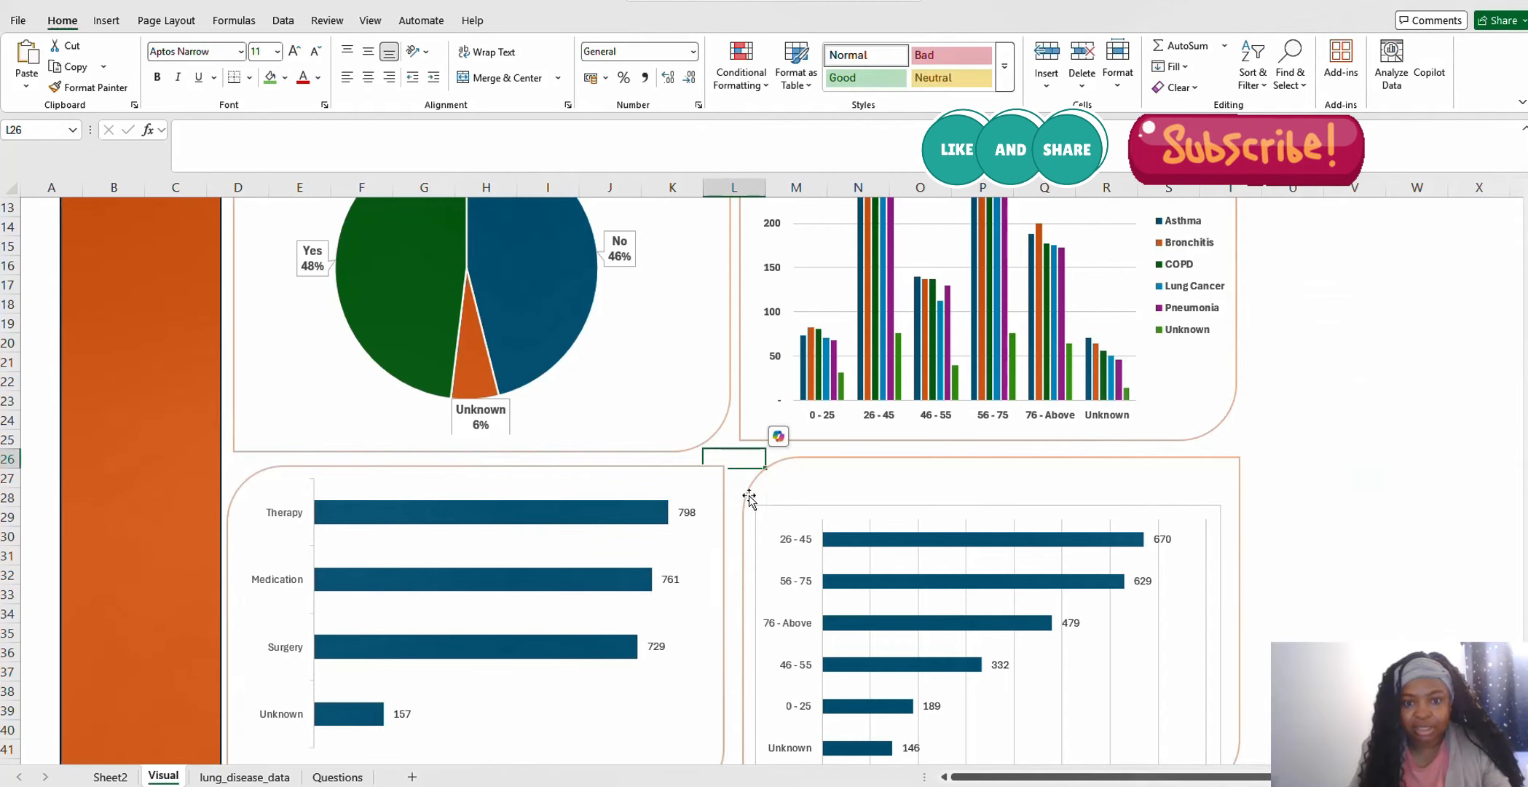
scroll(694, 577, down, 4)
scroll(519, 429, up, 3)
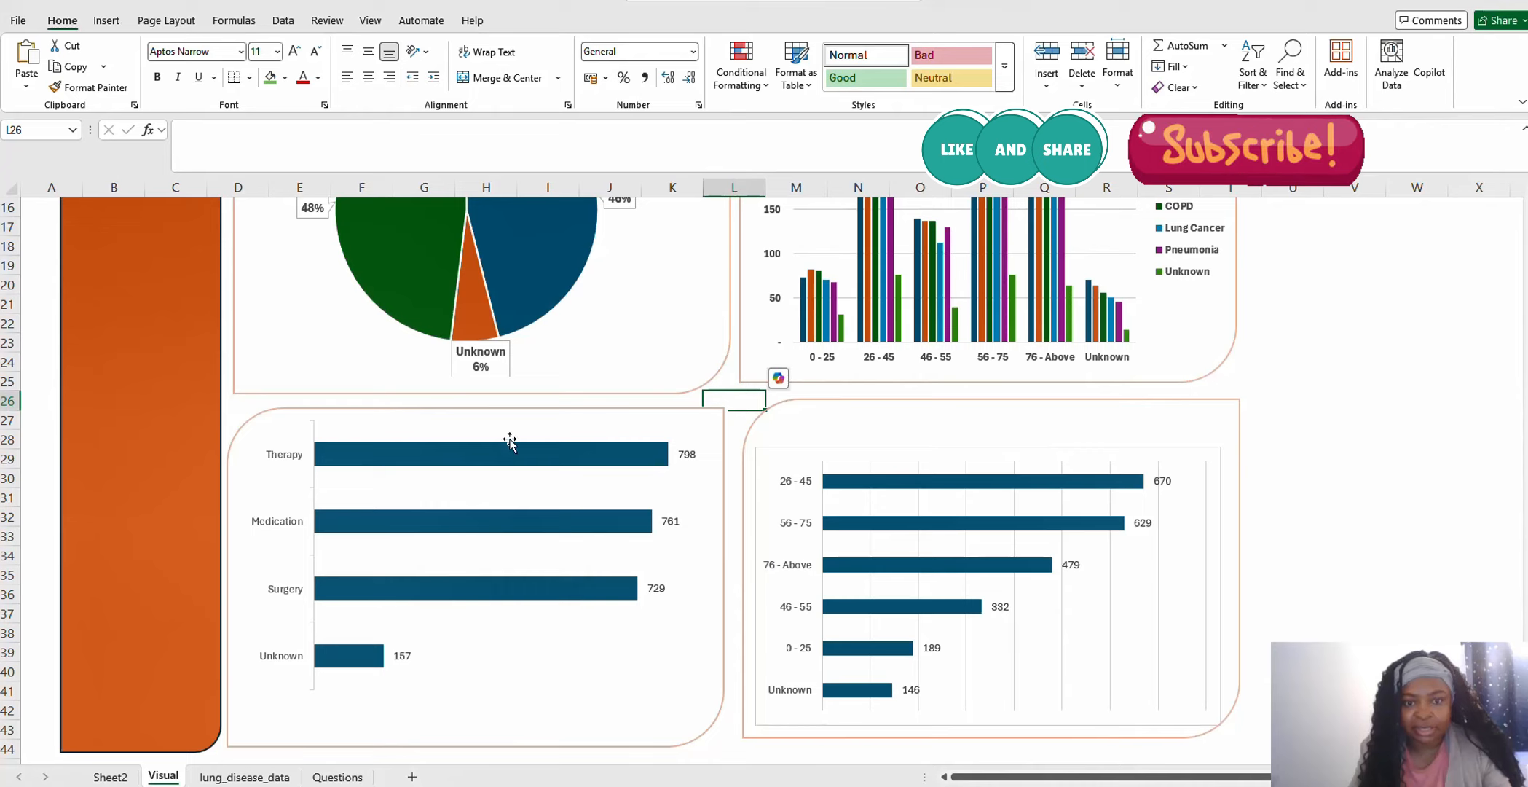
Move the rounded frame around the treatment type bar chart down the sheet and select the chart
click(559, 730)
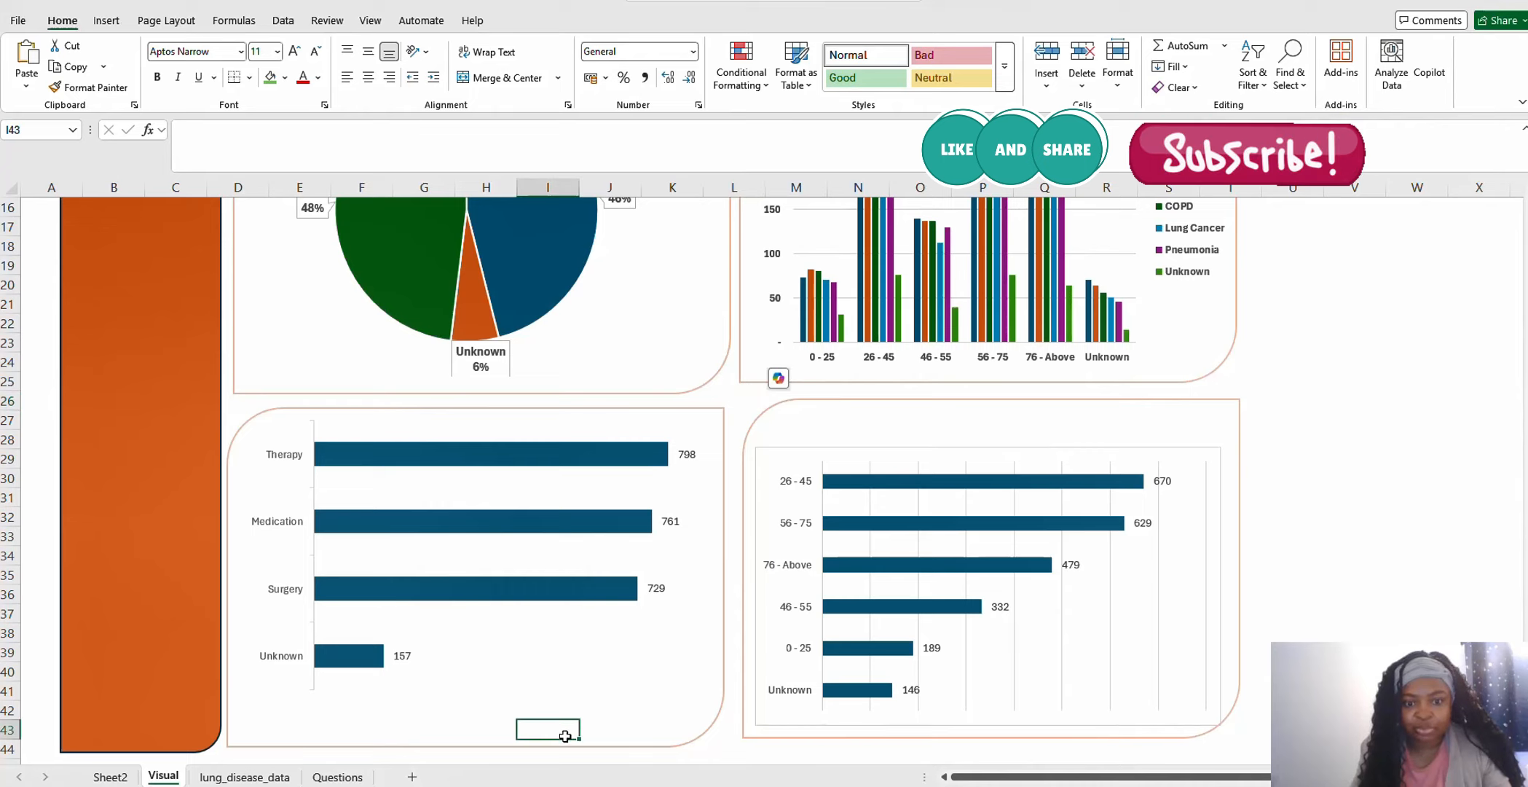
click(678, 746)
scroll(678, 746, down, 3)
drag(529, 556, 529, 631)
click(529, 573)
click(514, 526)
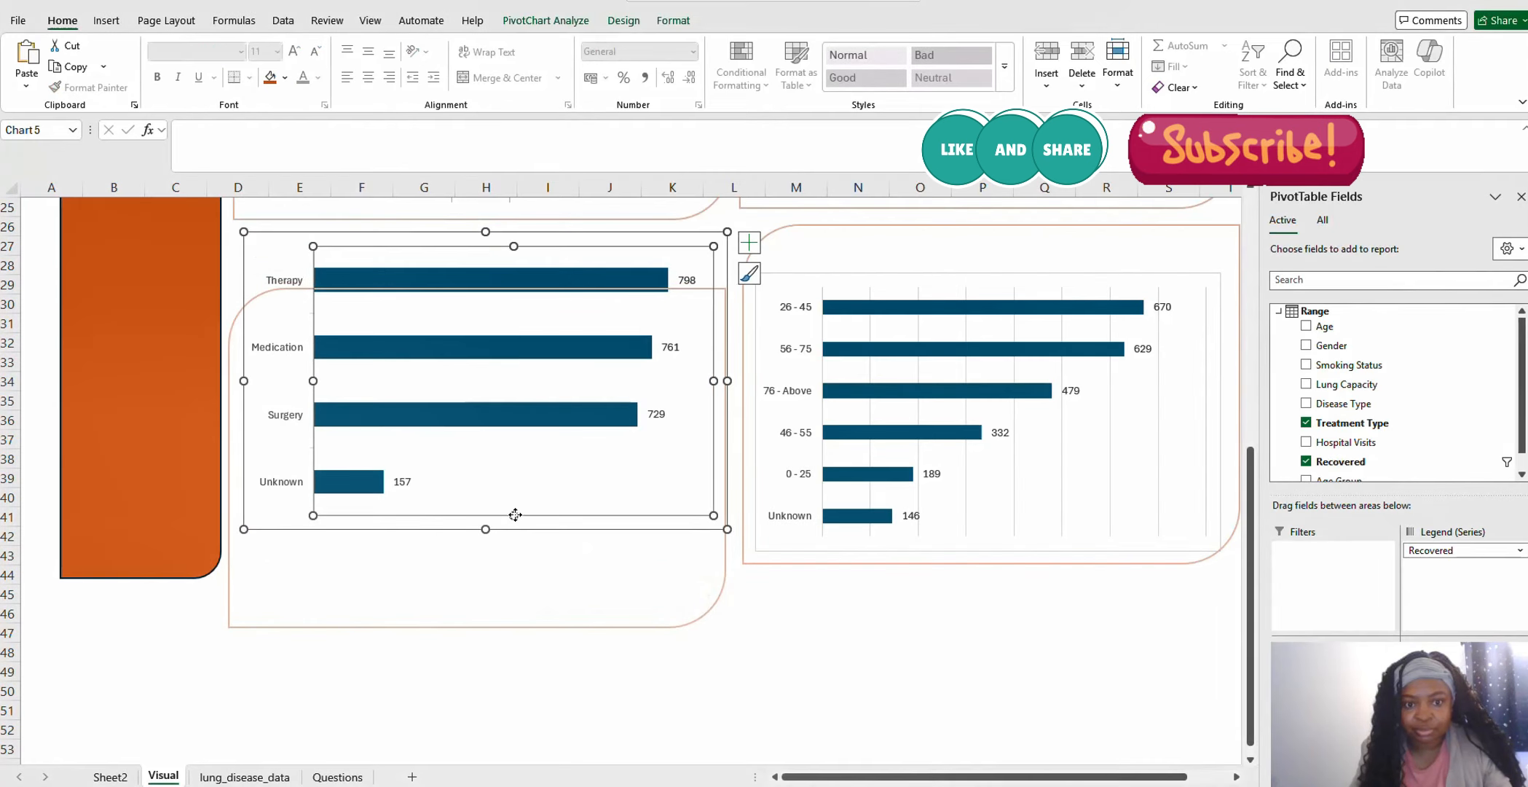
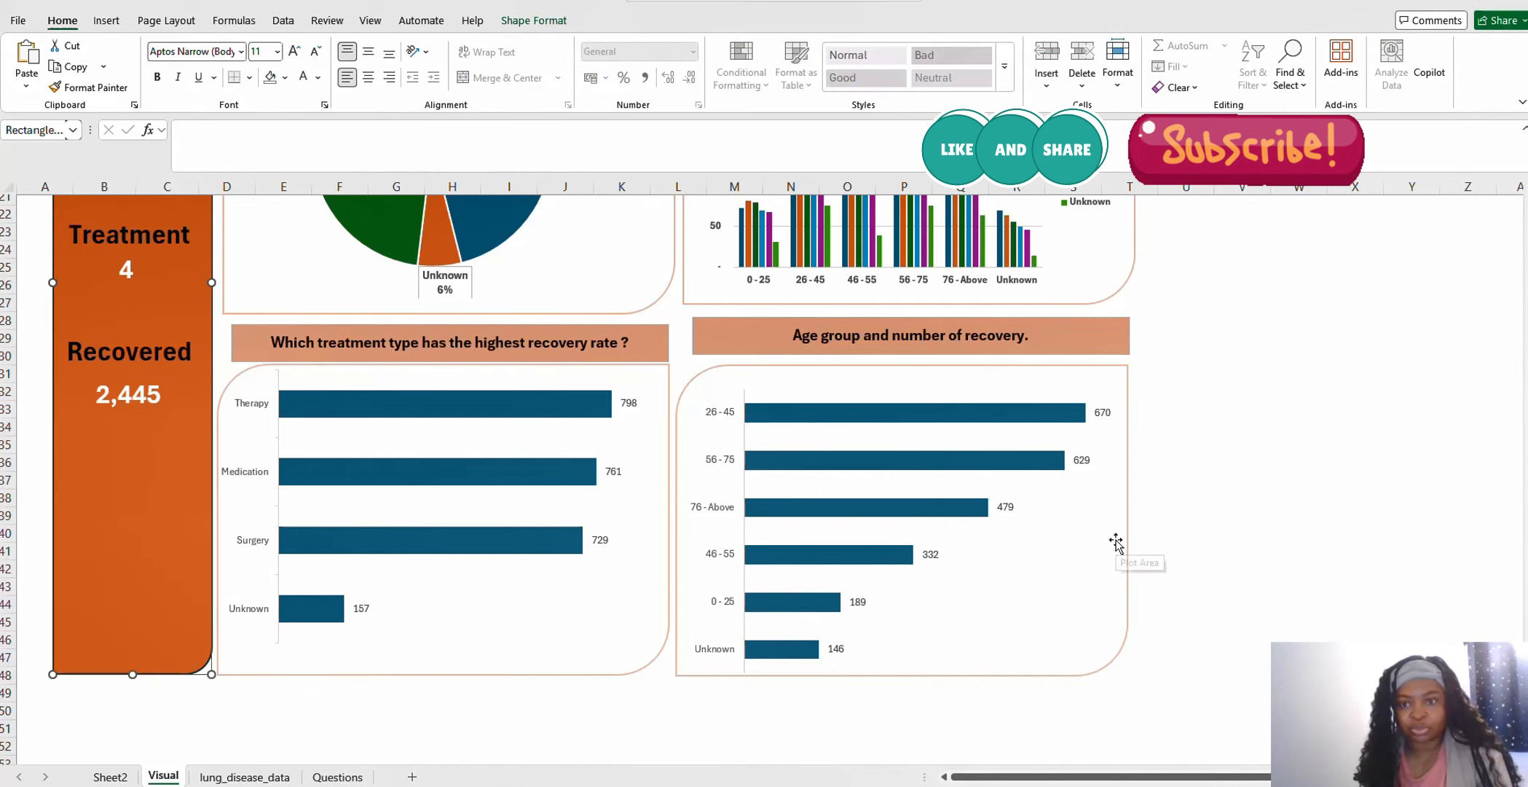
Move the Patients label and its value higher in the orange sidebar, keeping the value directly beneath the label
scroll(1115, 539, up, 7)
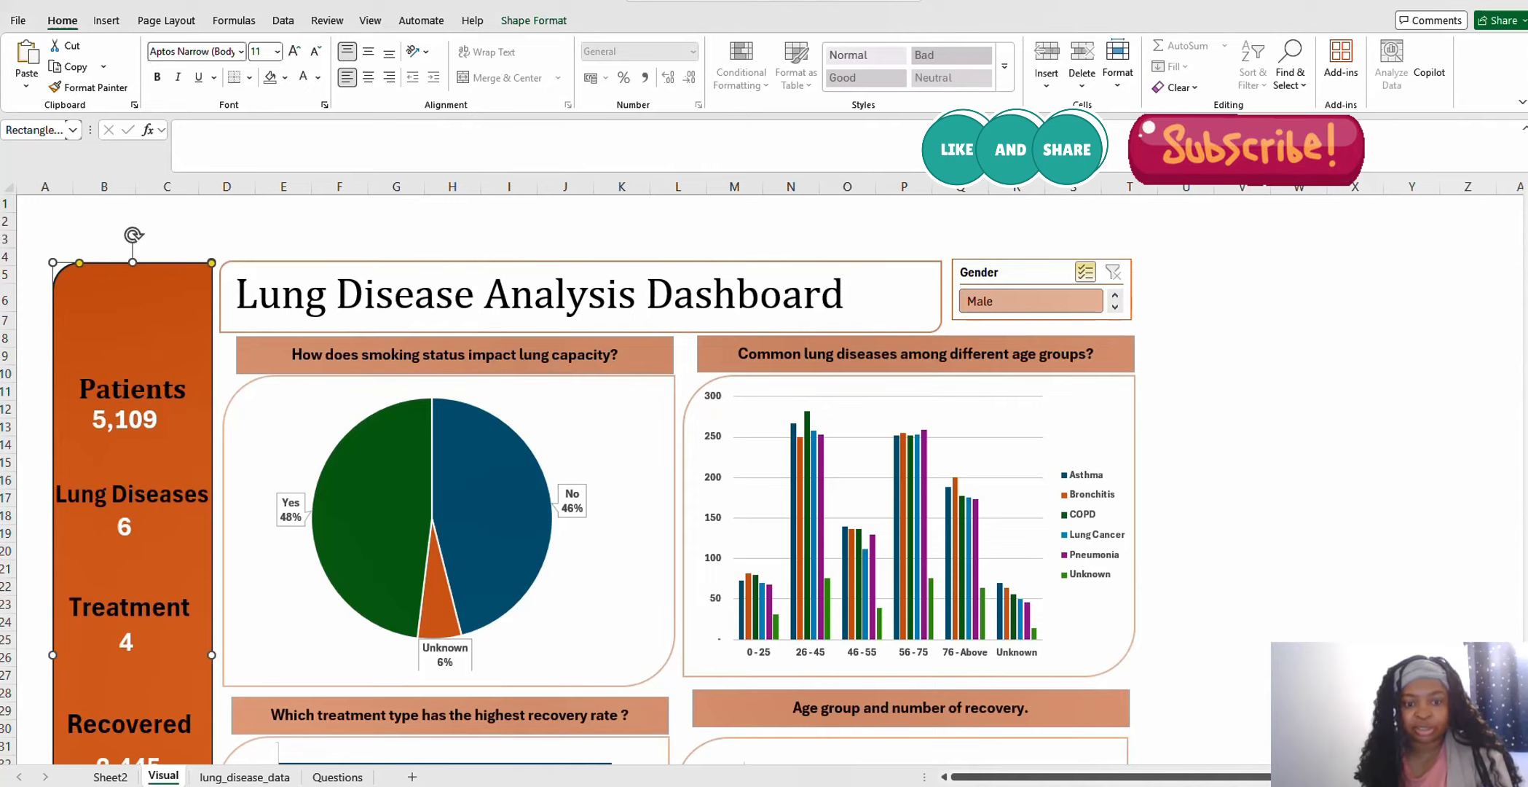
mouse_move(459, 770)
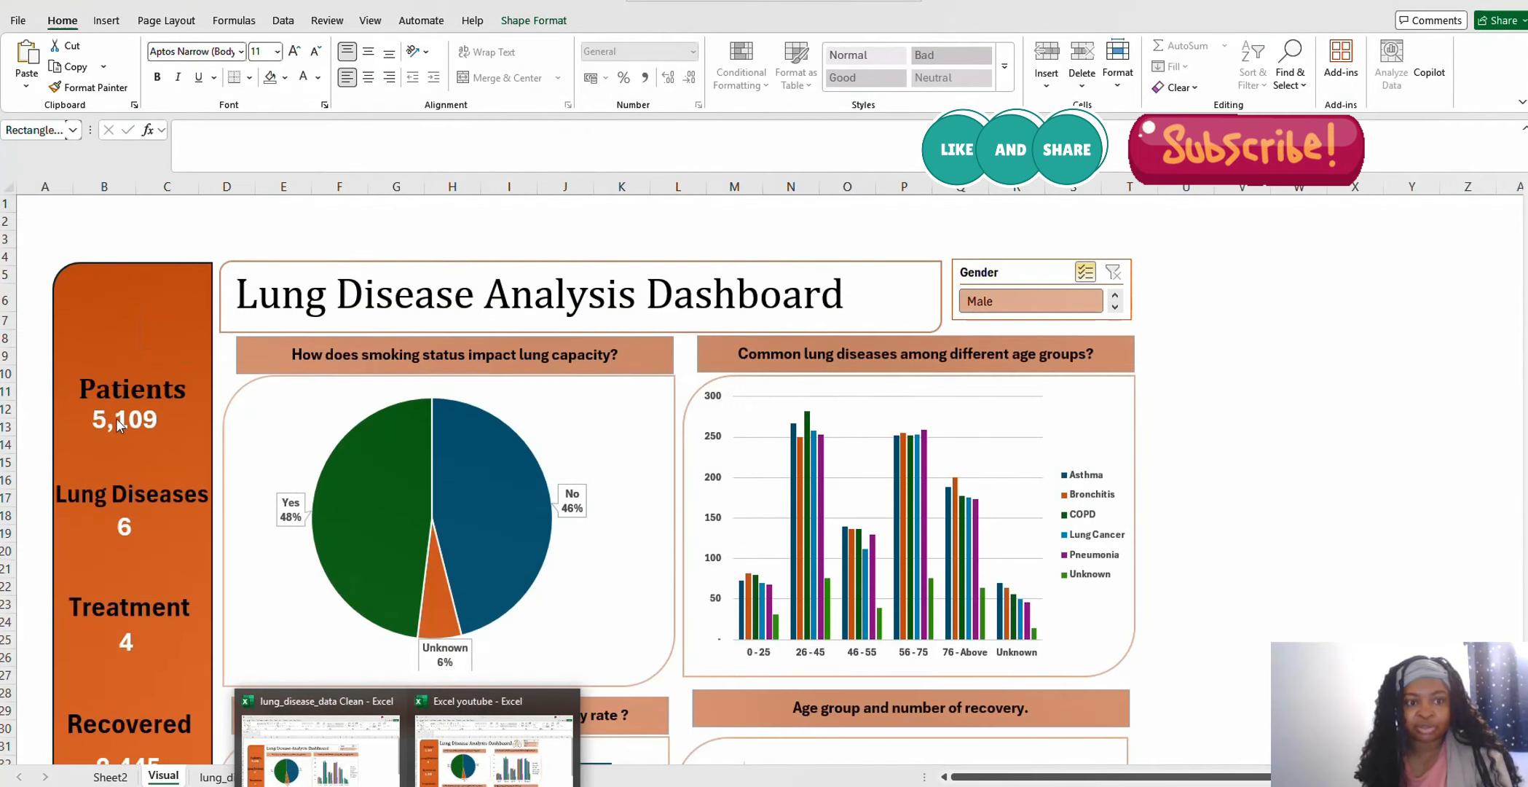
click(135, 394)
click(167, 388)
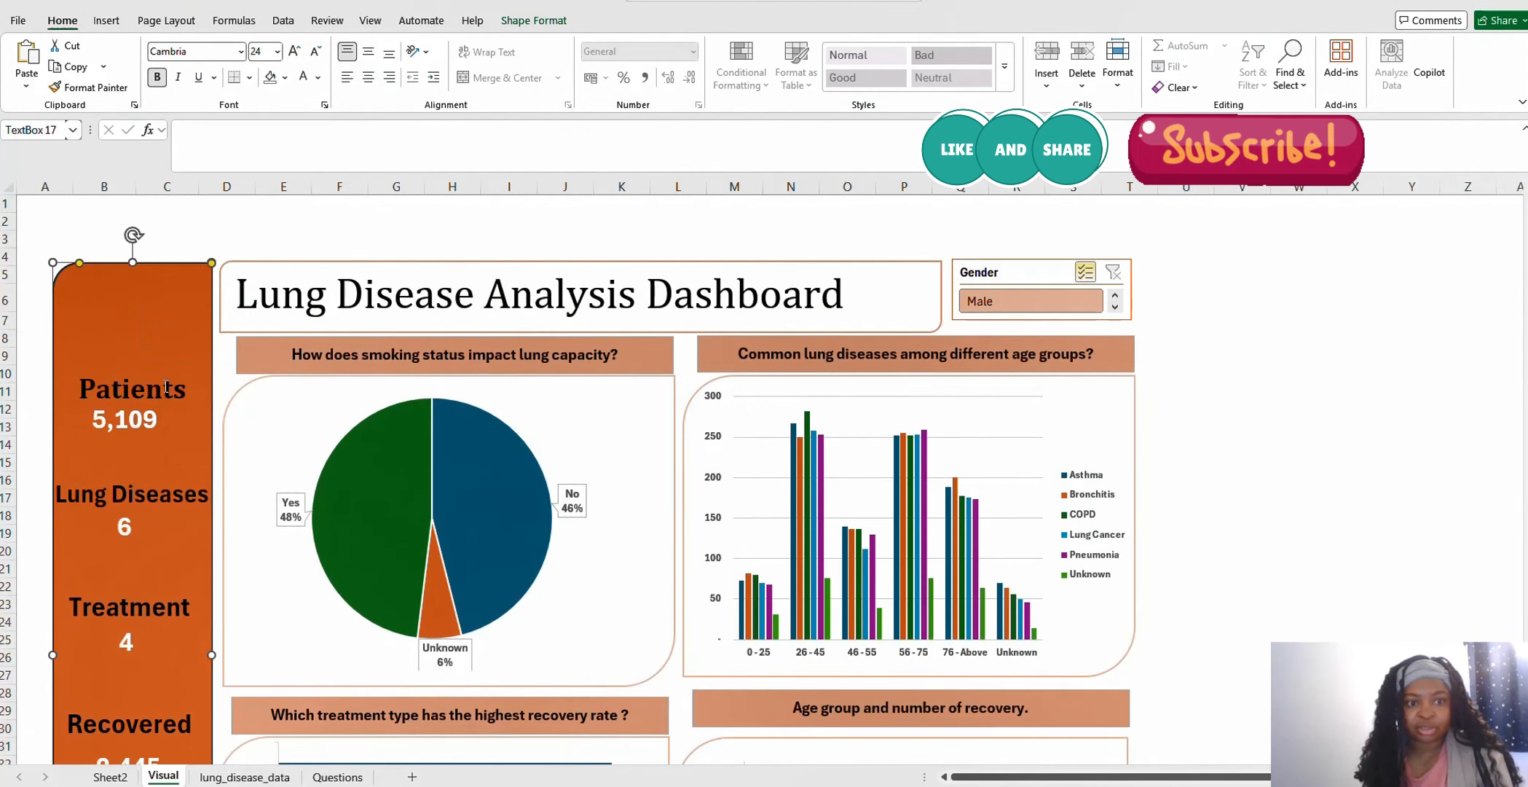
drag(160, 368, 156, 326)
click(146, 426)
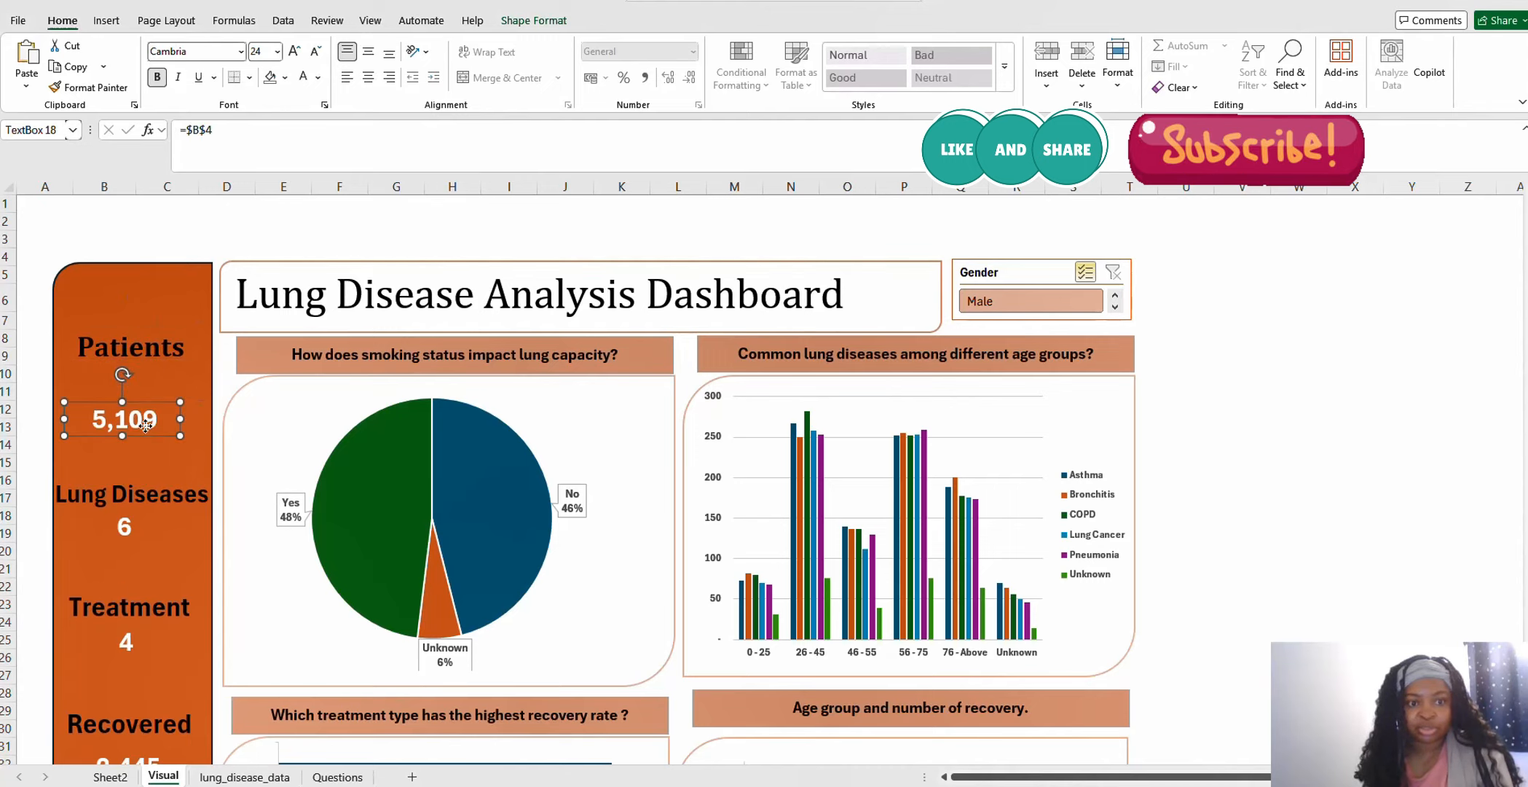
drag(148, 396, 148, 364)
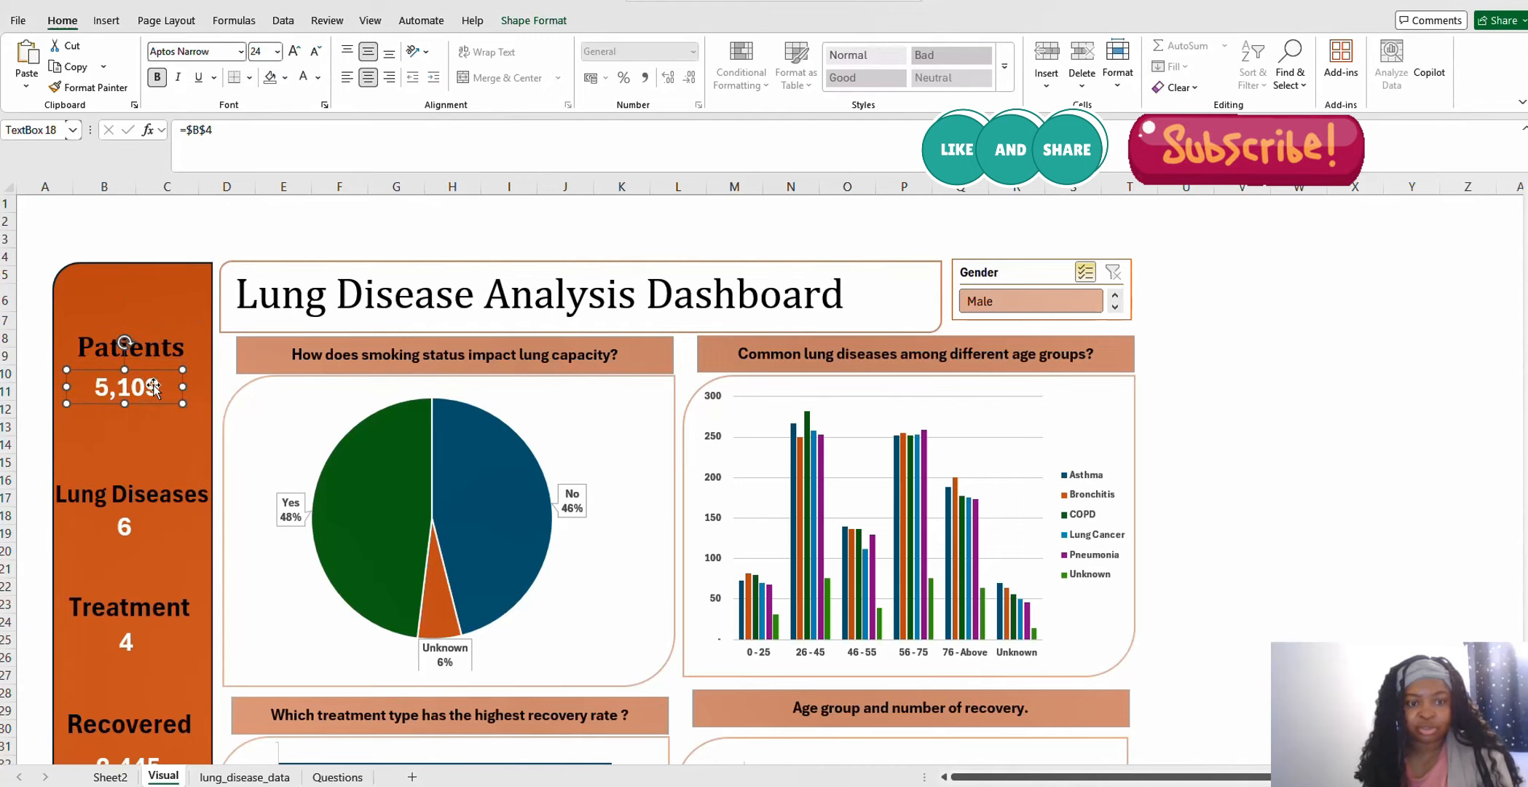
Move the Lung Diseases label and its value up slightly in the orange sidebar
click(159, 484)
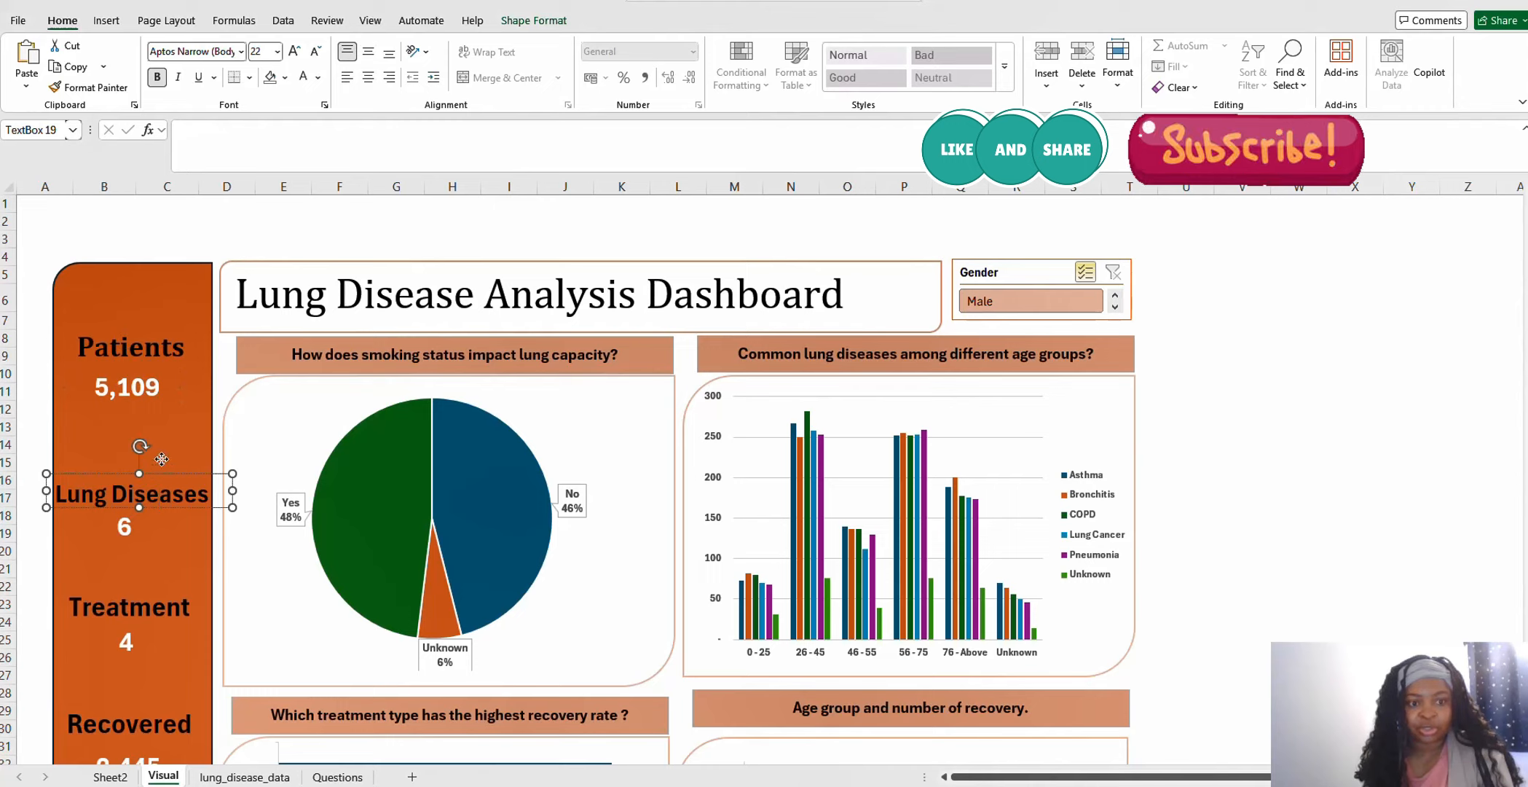
mouse_move(161, 459)
mouse_down()
mouse_move(159, 423)
mouse_move(157, 436)
mouse_up()
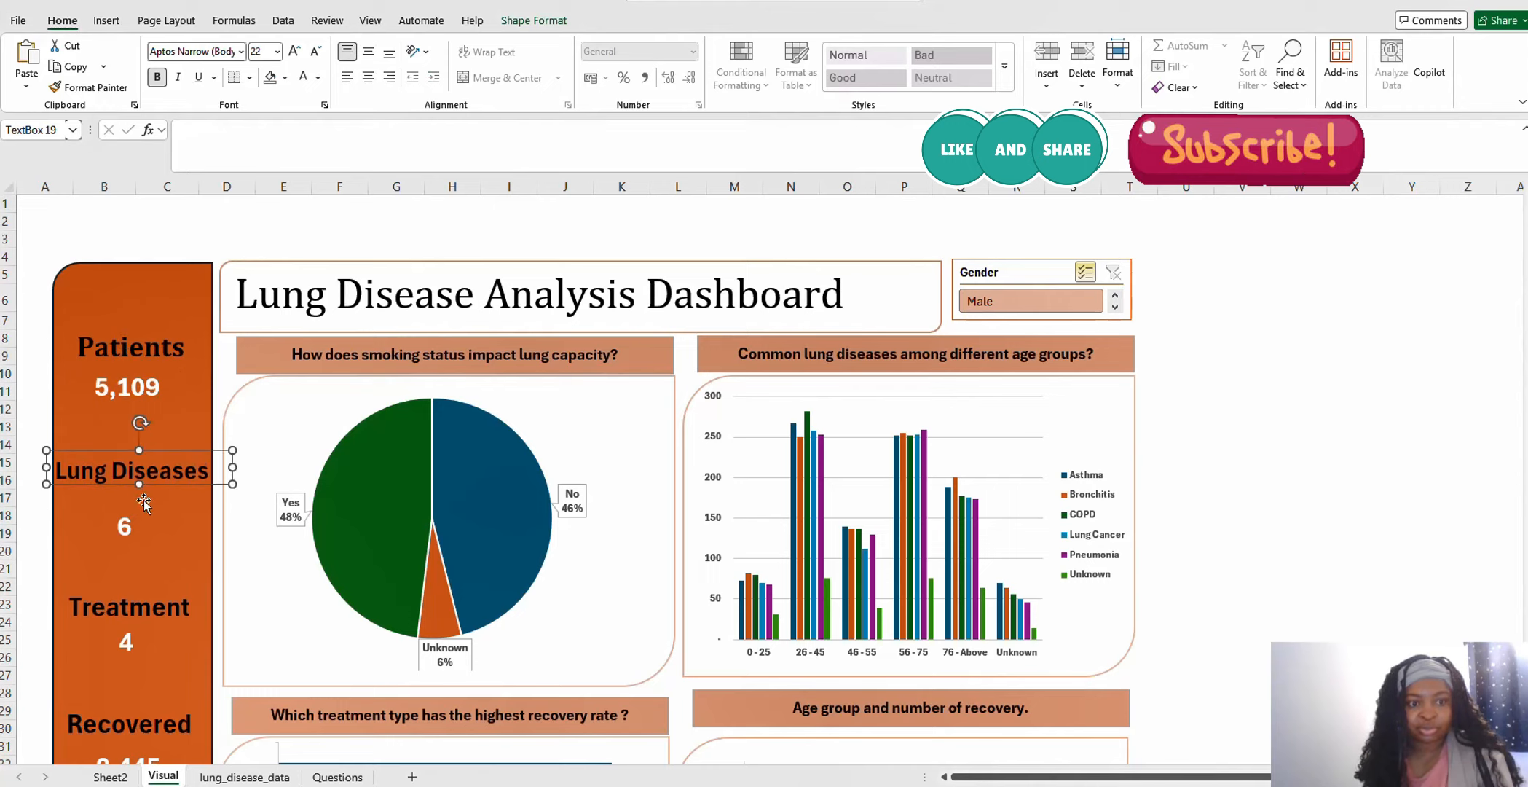
click(126, 527)
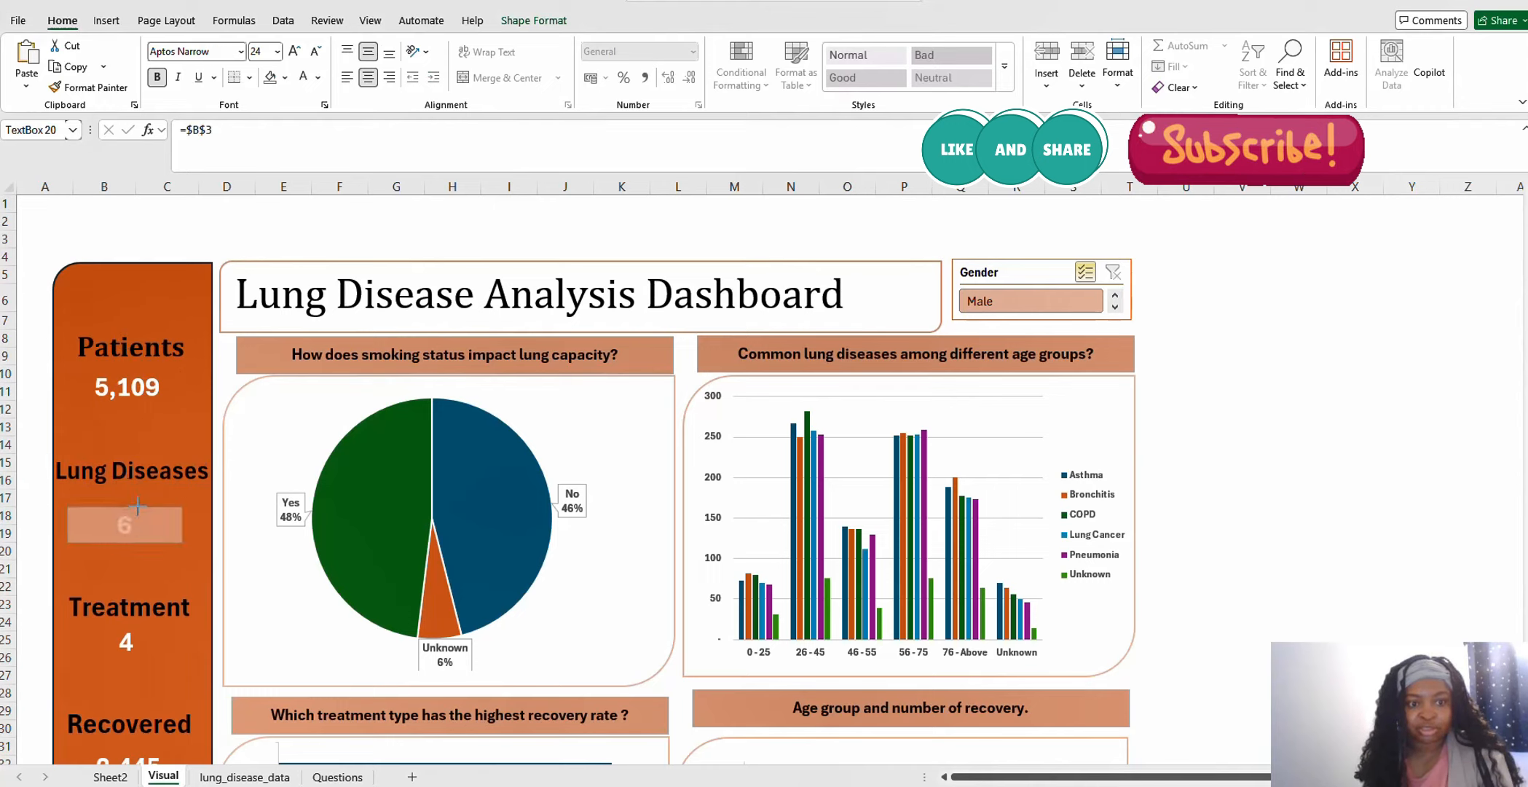
drag(136, 508, 148, 495)
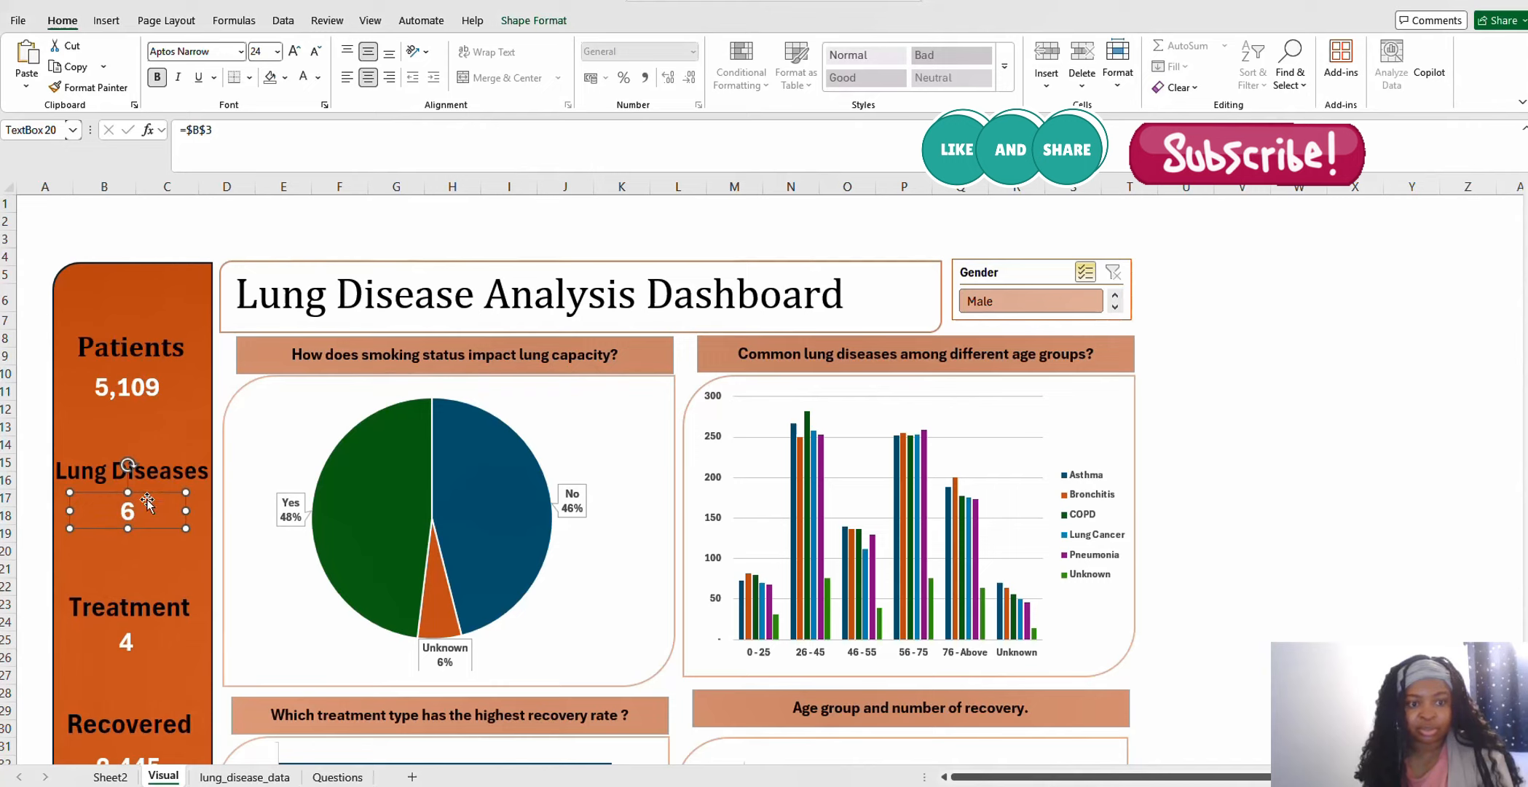
Nudge the Treatment label up slightly in the sidebar and select its linked value text box
click(138, 627)
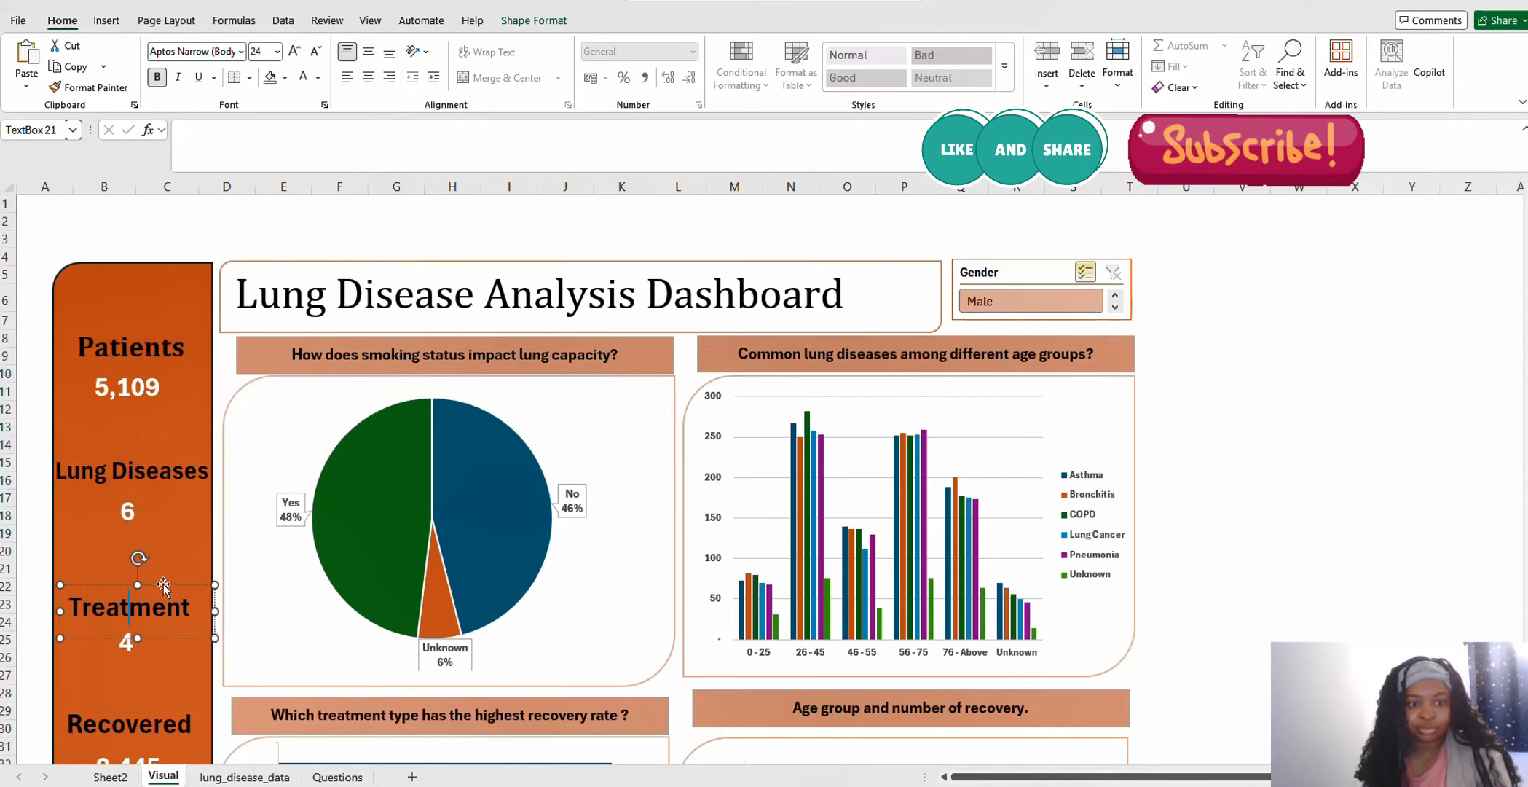
drag(163, 585, 163, 580)
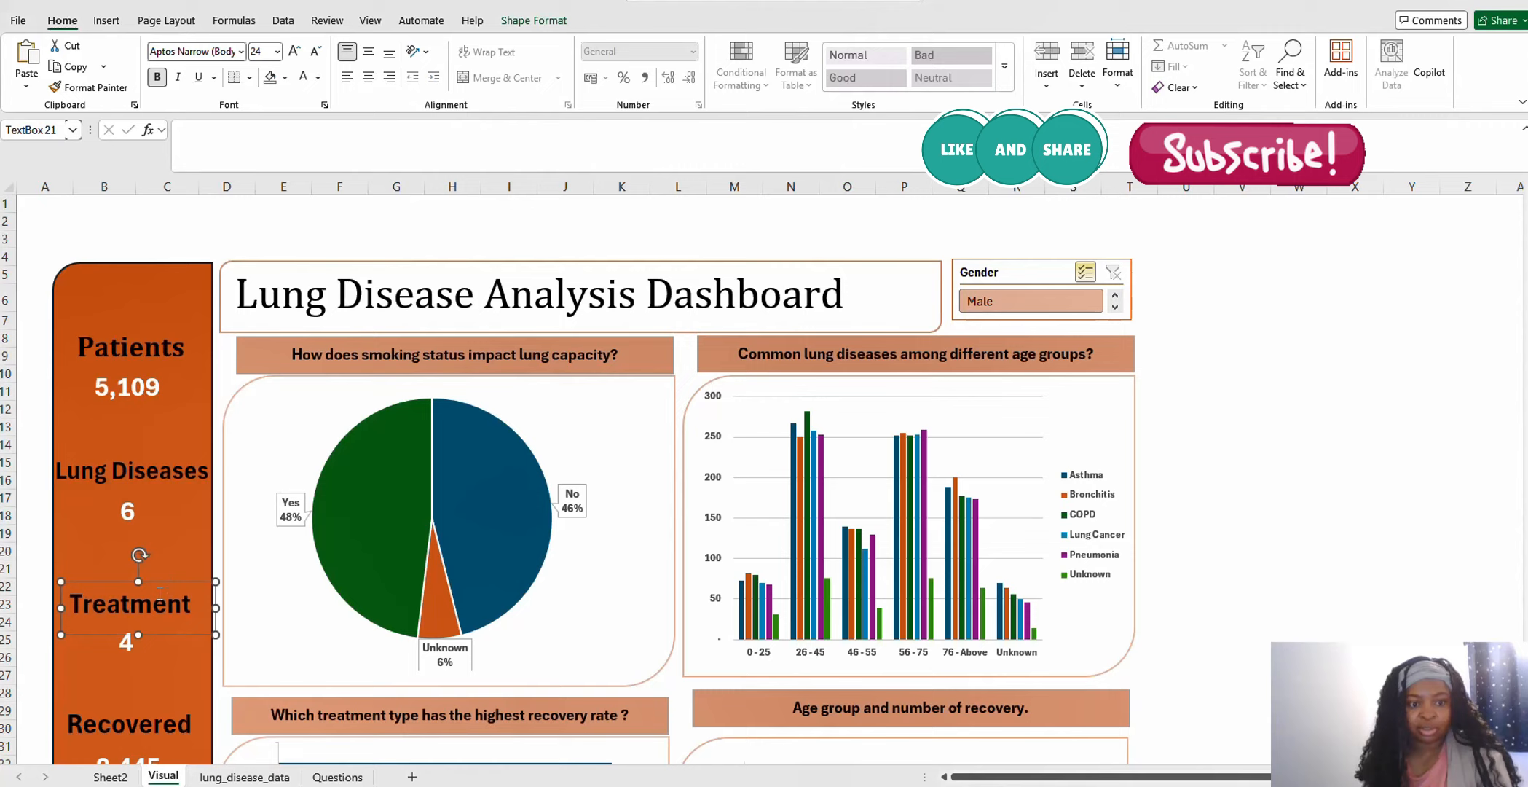
click(119, 656)
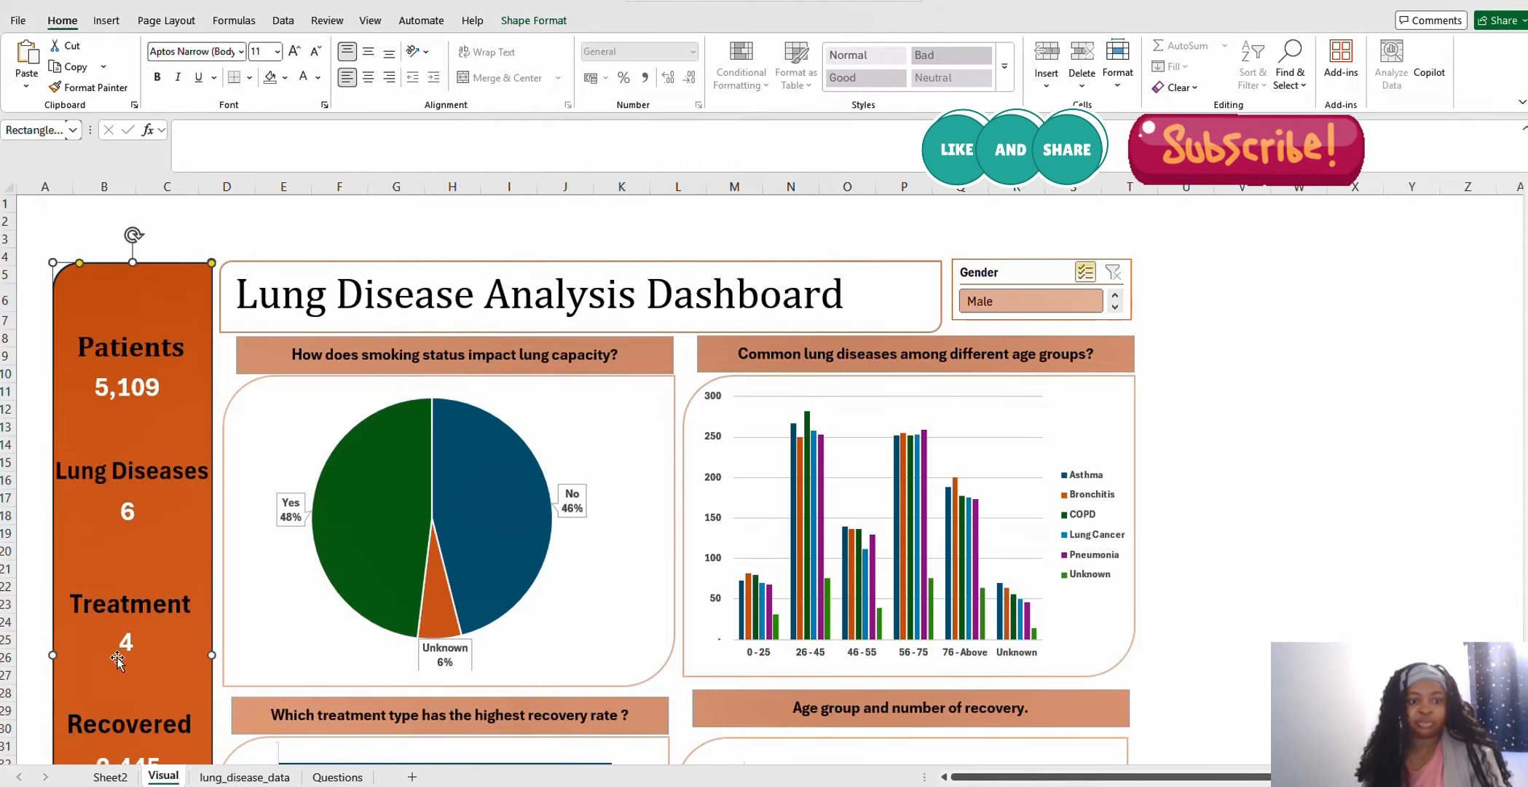
click(136, 632)
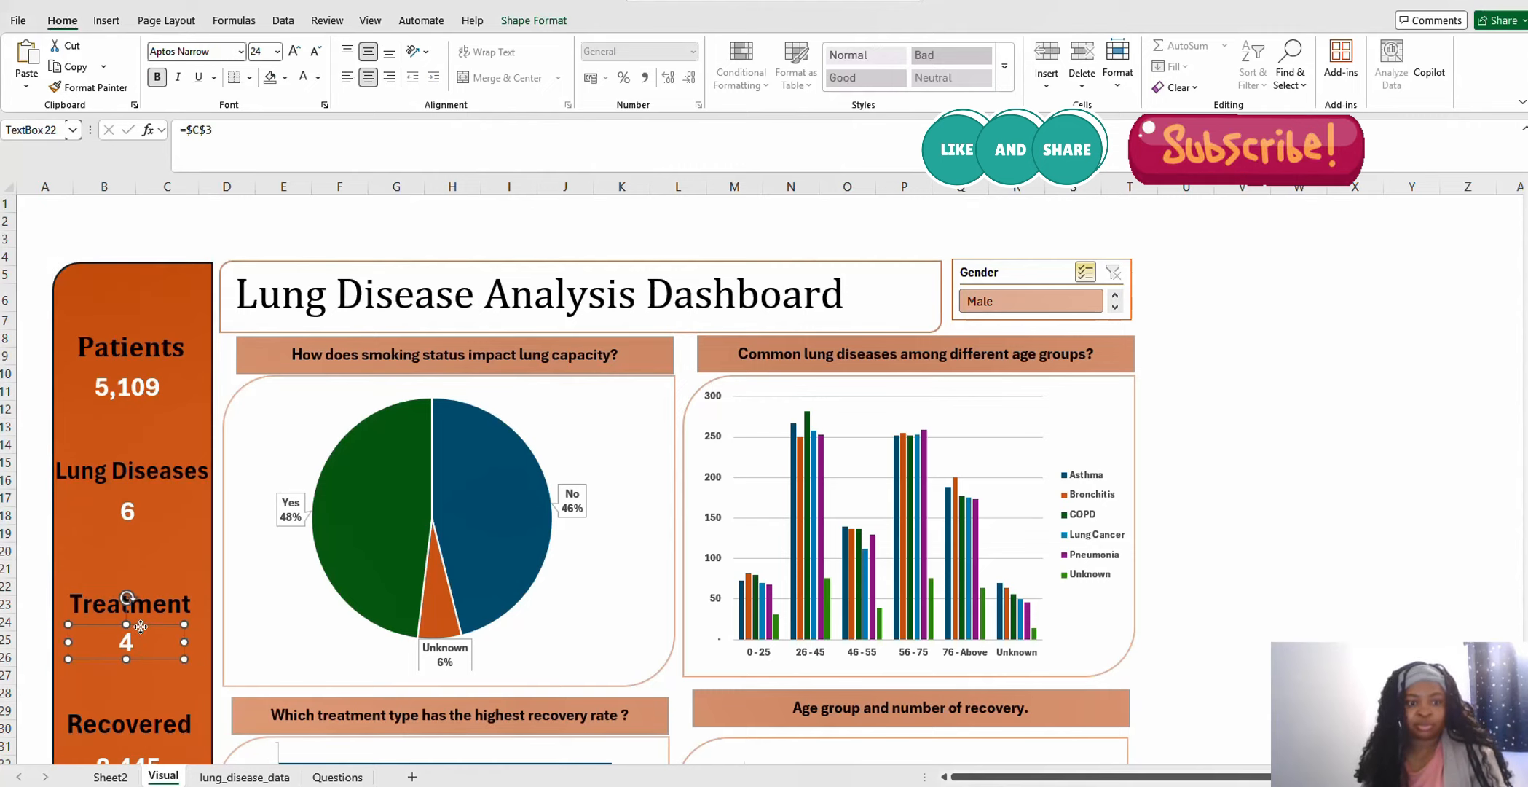
Review the whole dashboard layout, from the title and sidebar figures down to the recovery charts
click(1216, 429)
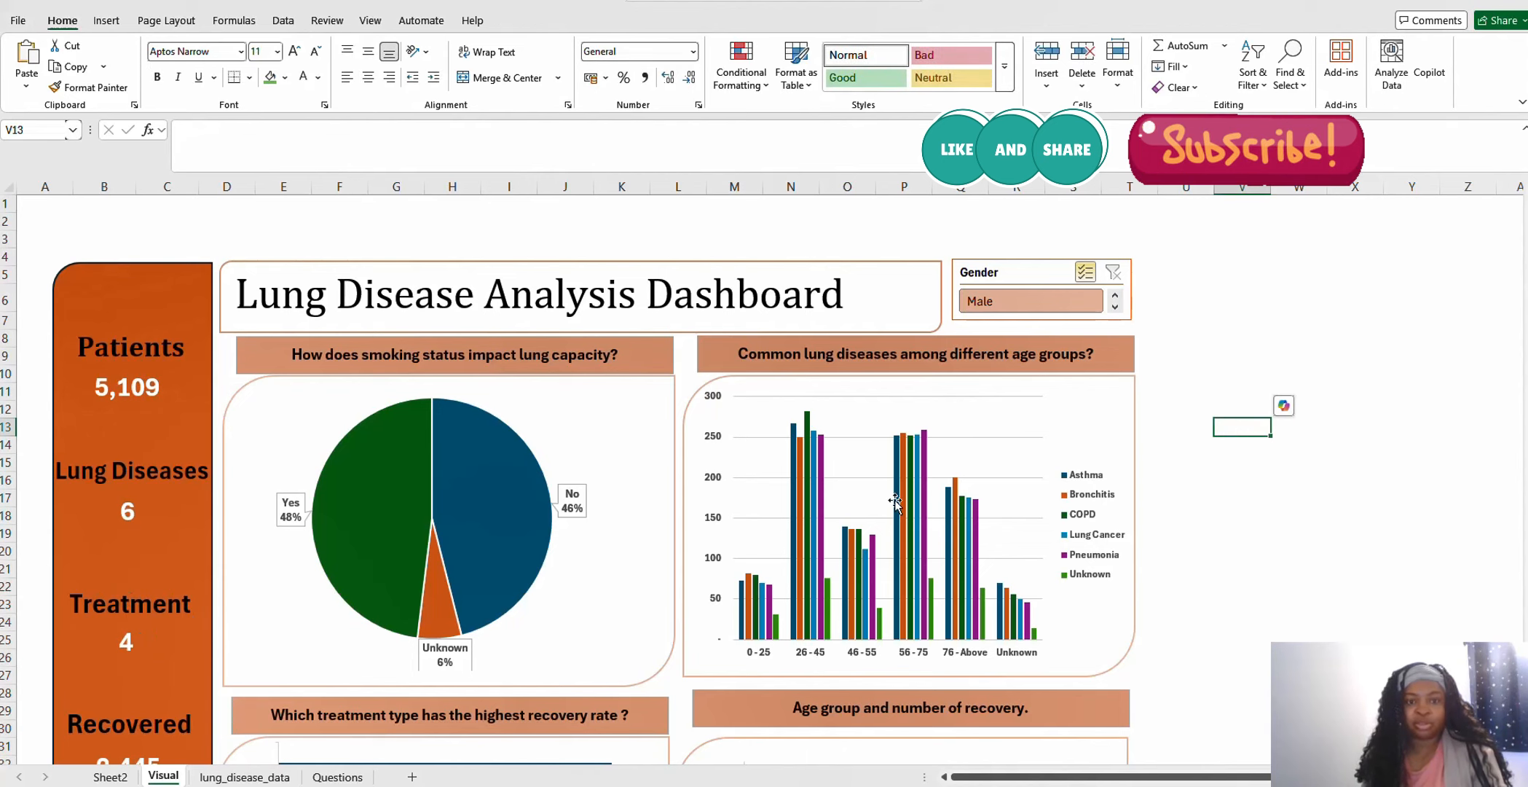
scroll(667, 419, down, 1)
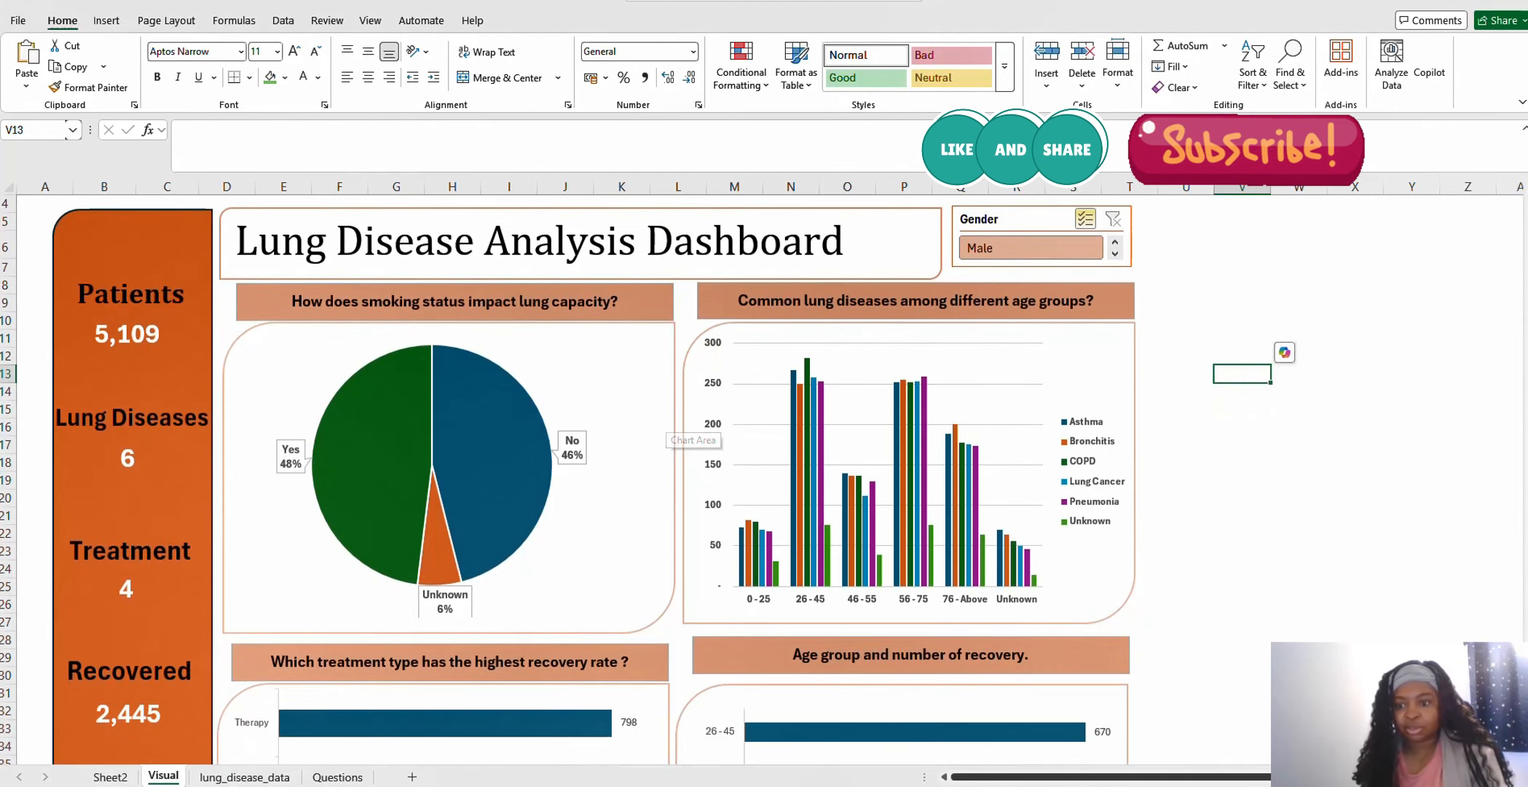
scroll(1266, 703, down, 3)
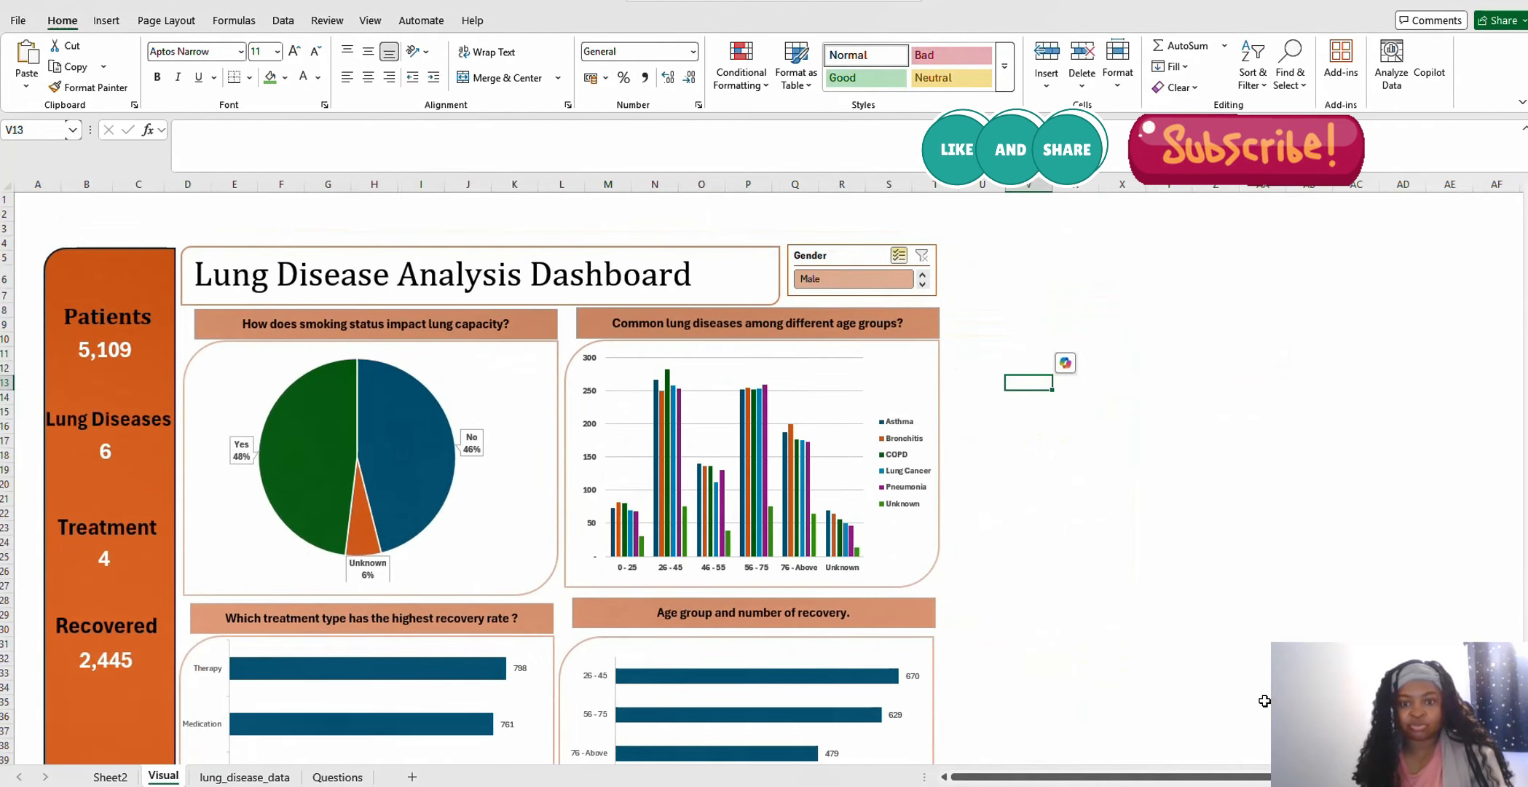
scroll(1219, 678, down, 3)
scroll(1220, 678, down, 1)
scroll(1218, 683, up, 4)
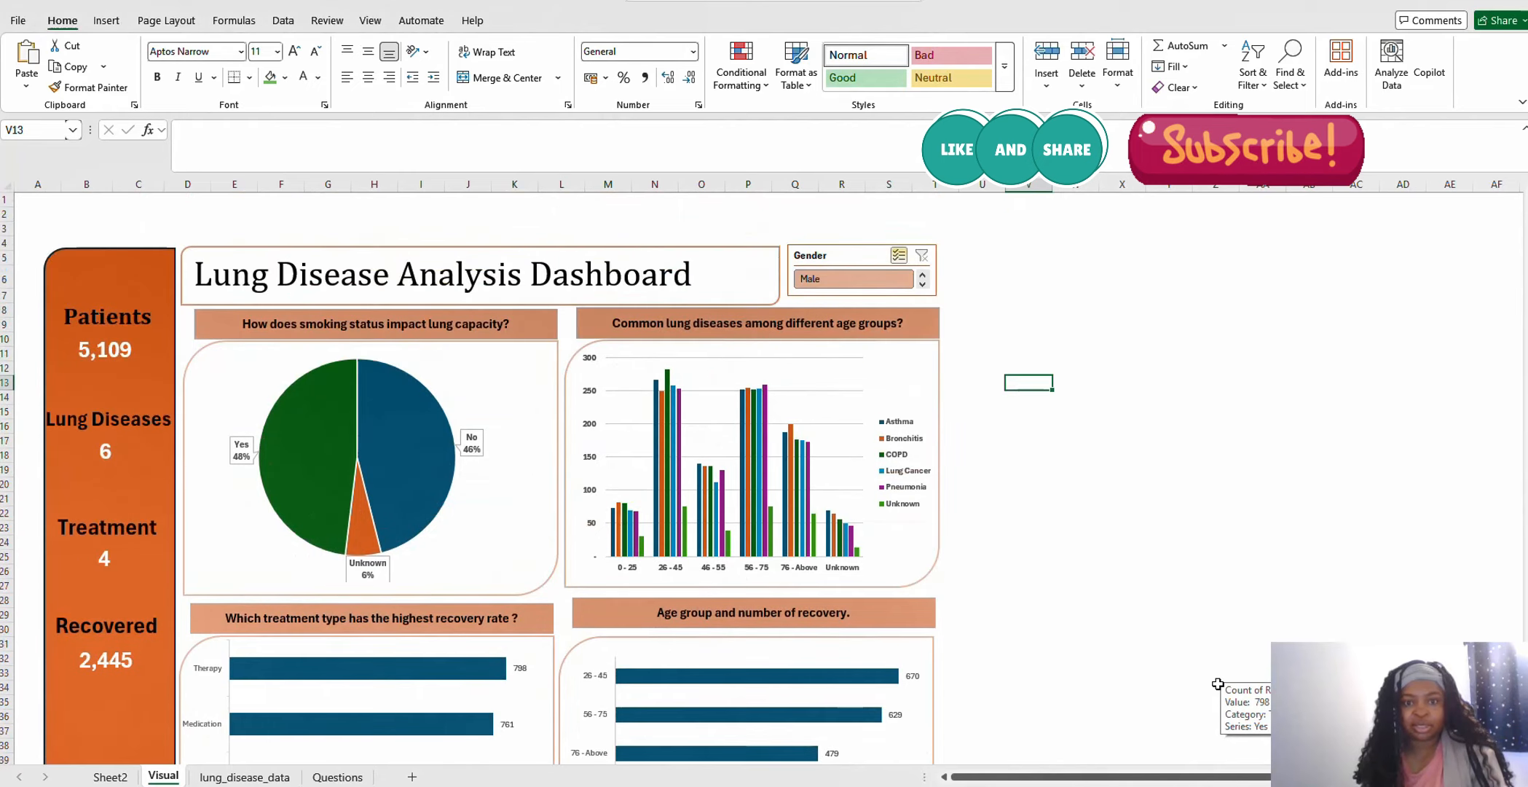
scroll(1219, 677, down, 6)
scroll(1219, 677, up, 5)
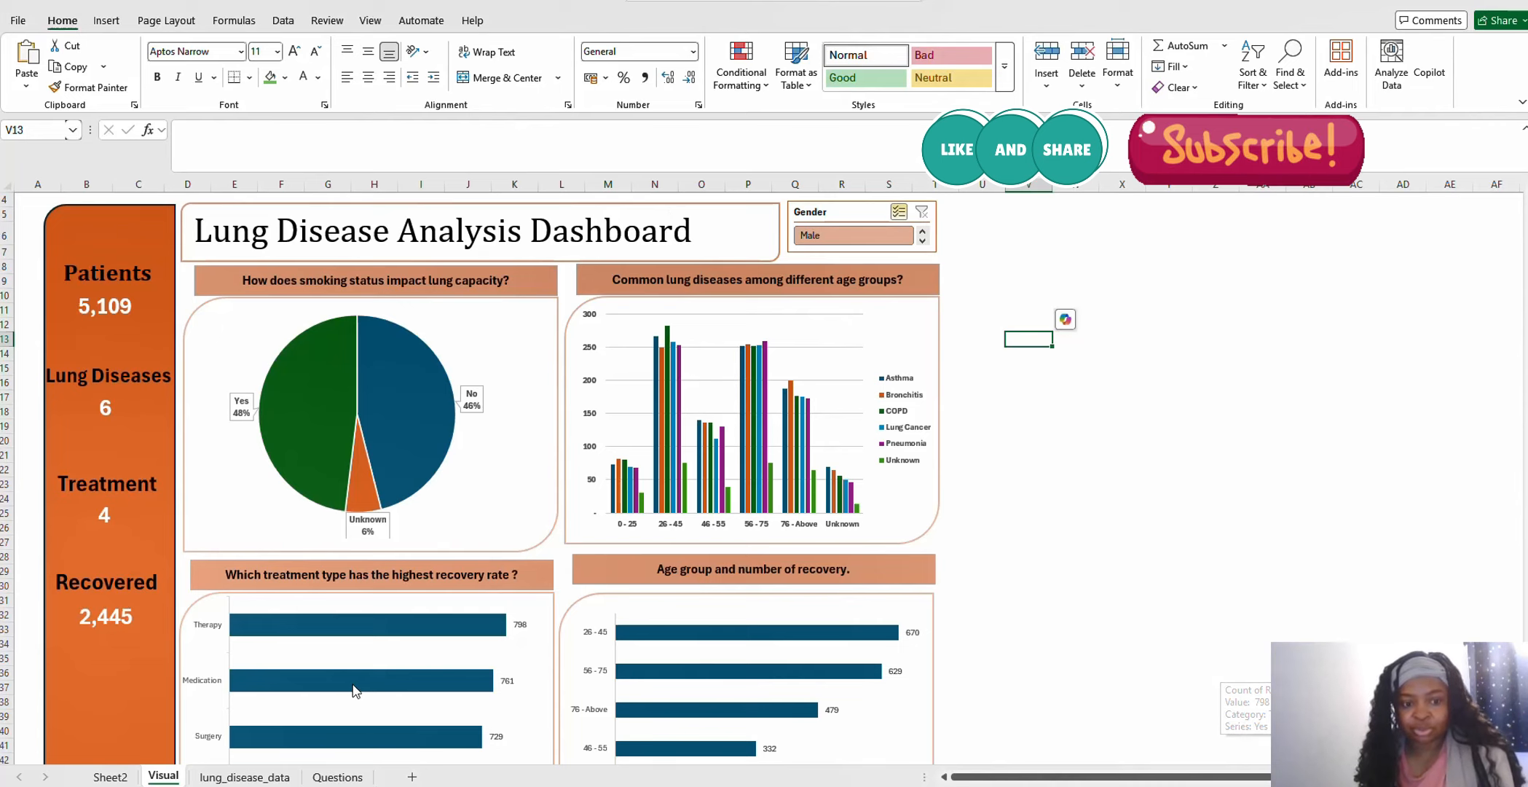
Switch to the browser's Google Images results for lung images and open the Vecteezy red-outline lungs illustration
mouse_move(249, 786)
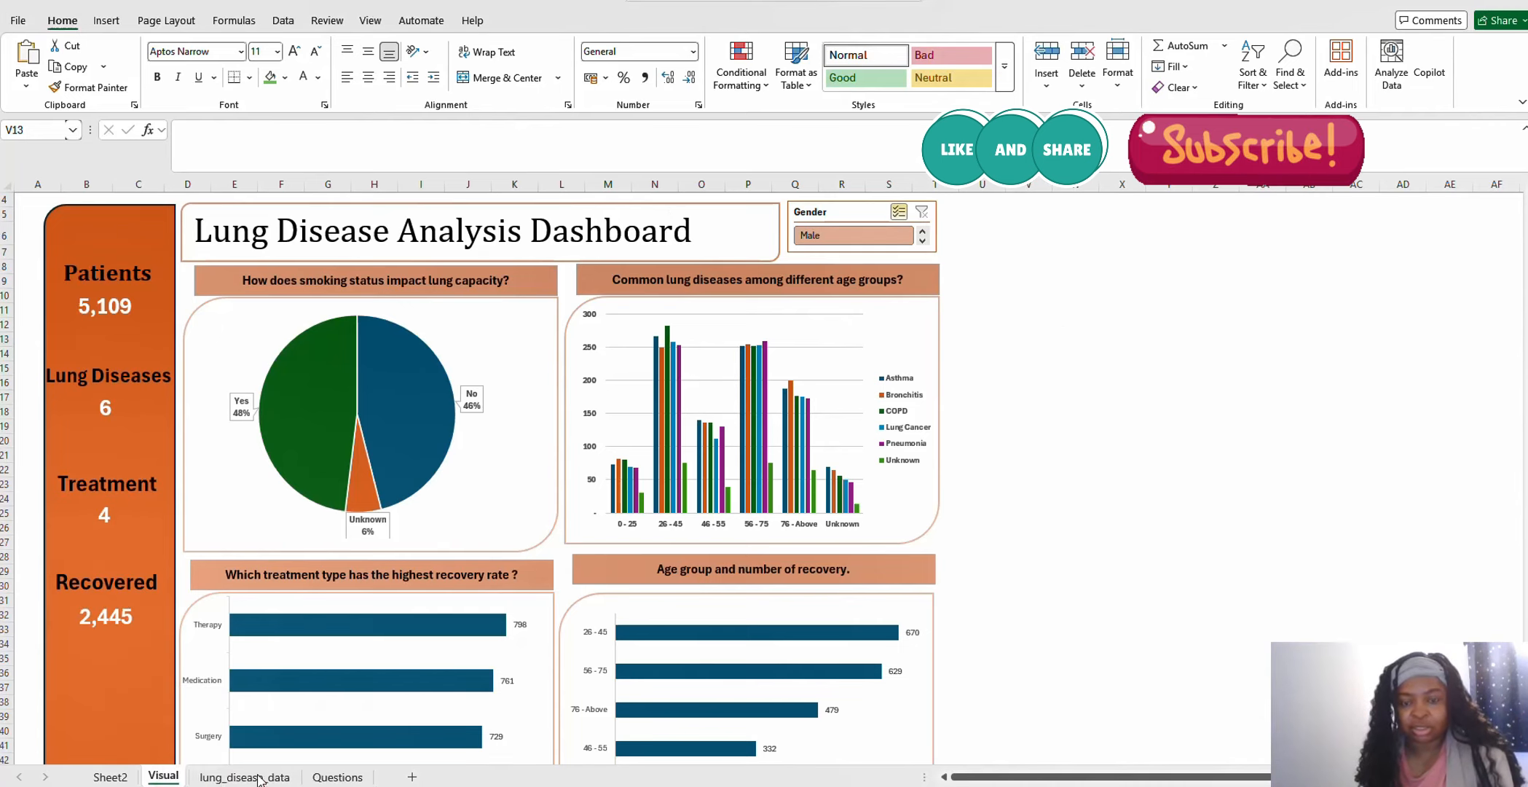
click(249, 736)
scroll(949, 448, up, 1)
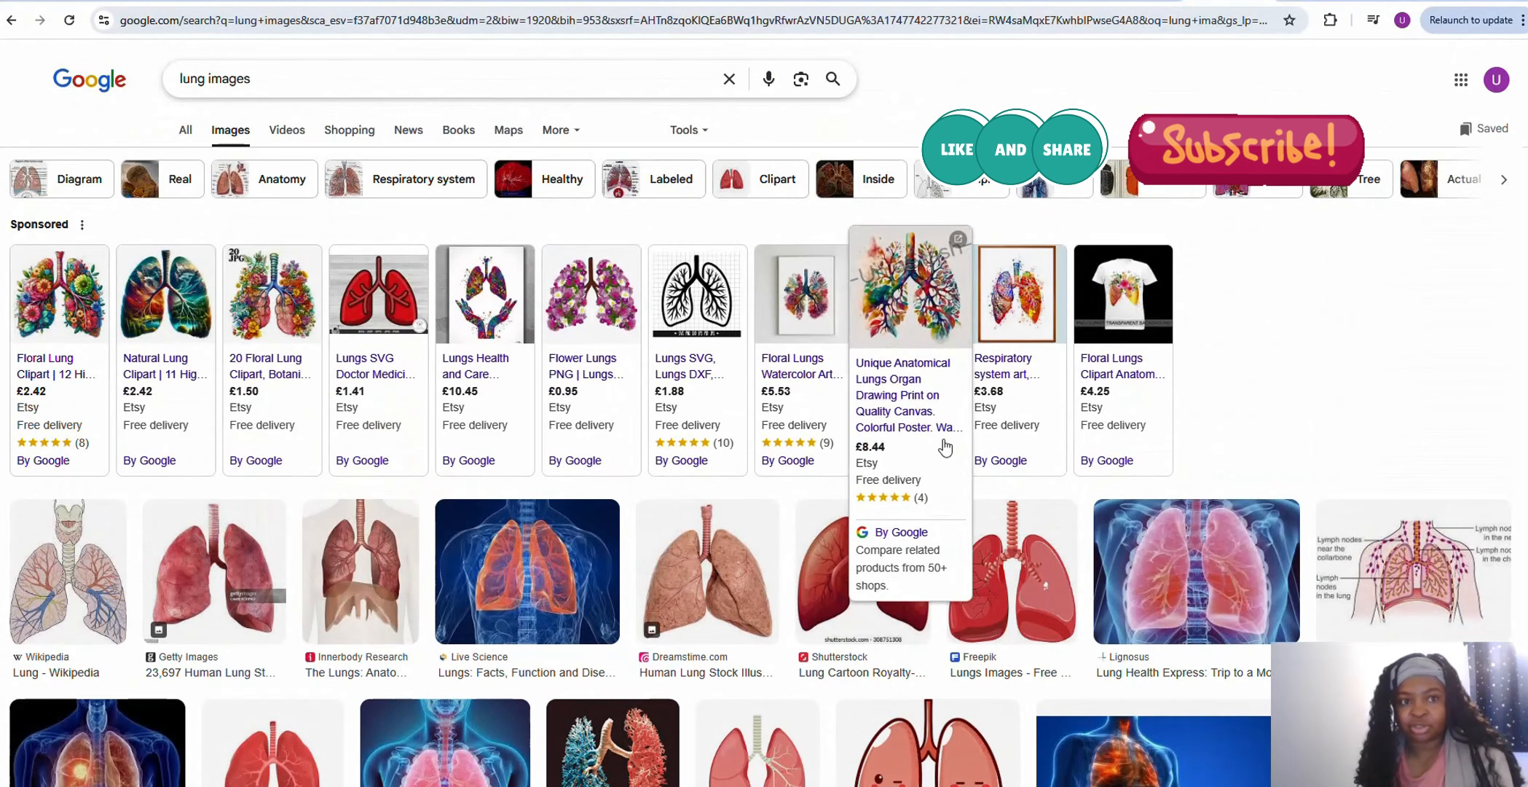
scroll(912, 431, down, 7)
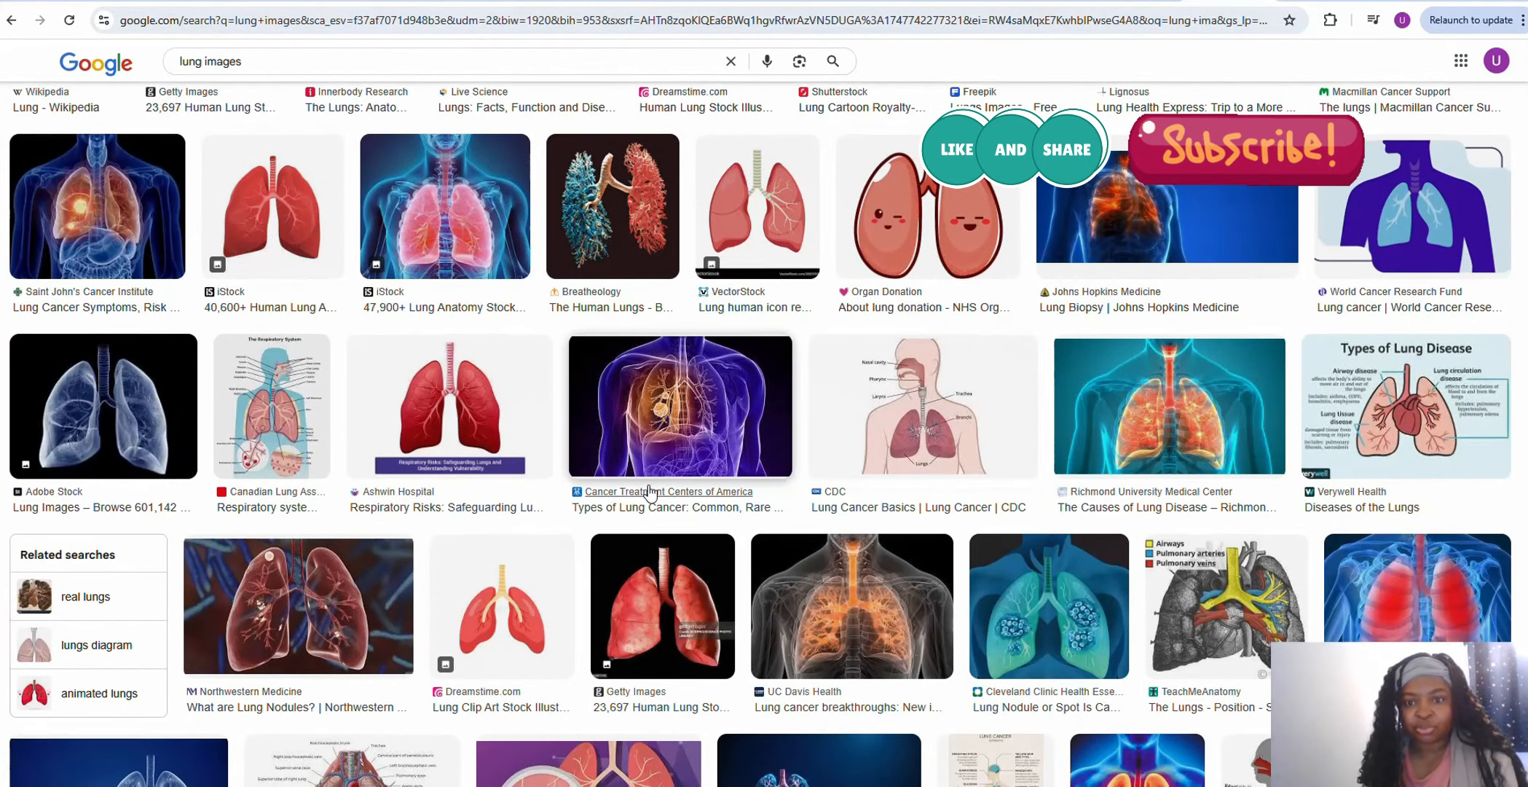
scroll(651, 492, down, 8)
scroll(650, 492, down, 3)
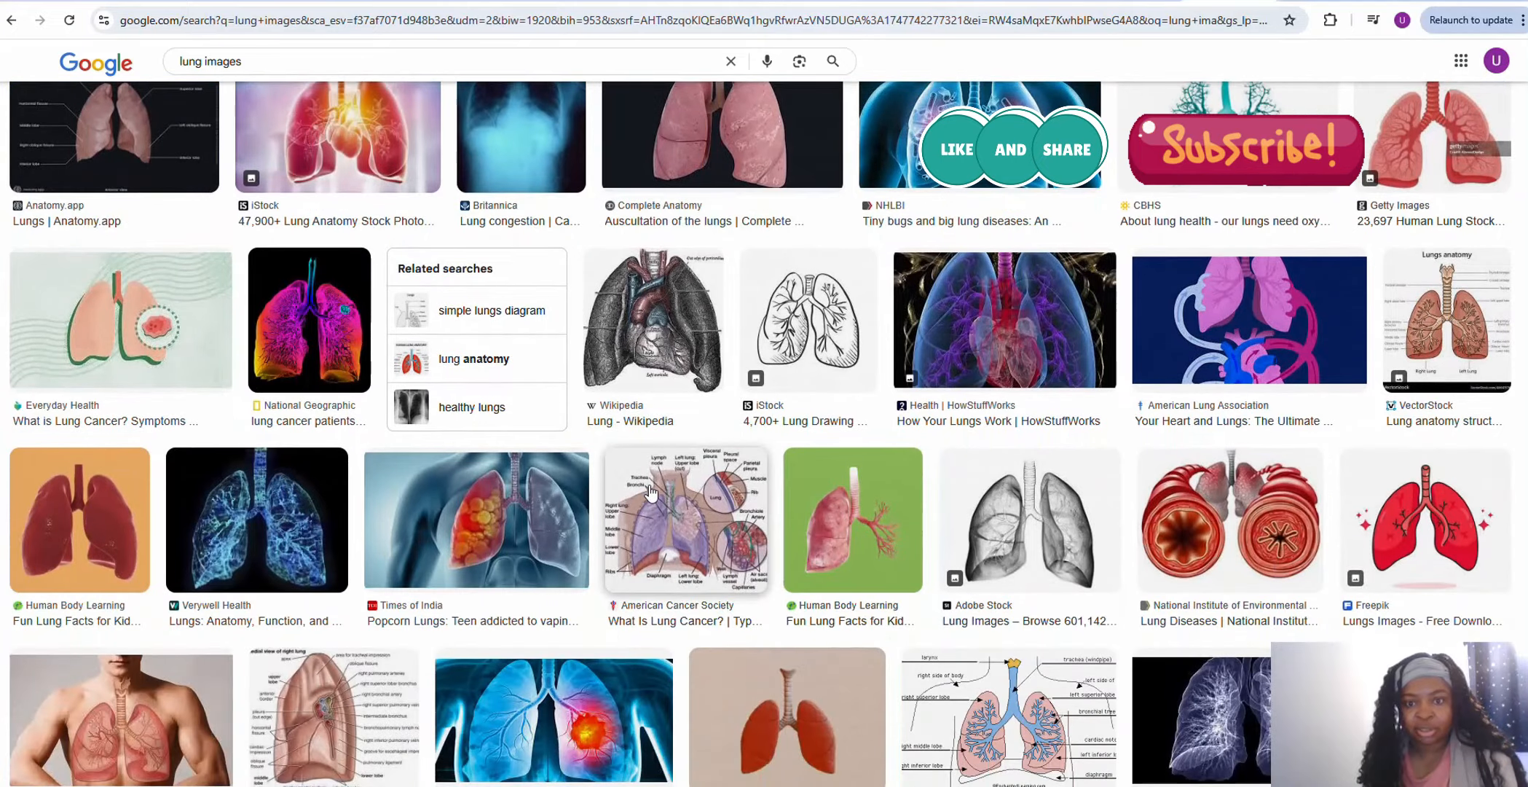
scroll(652, 491, up, 2)
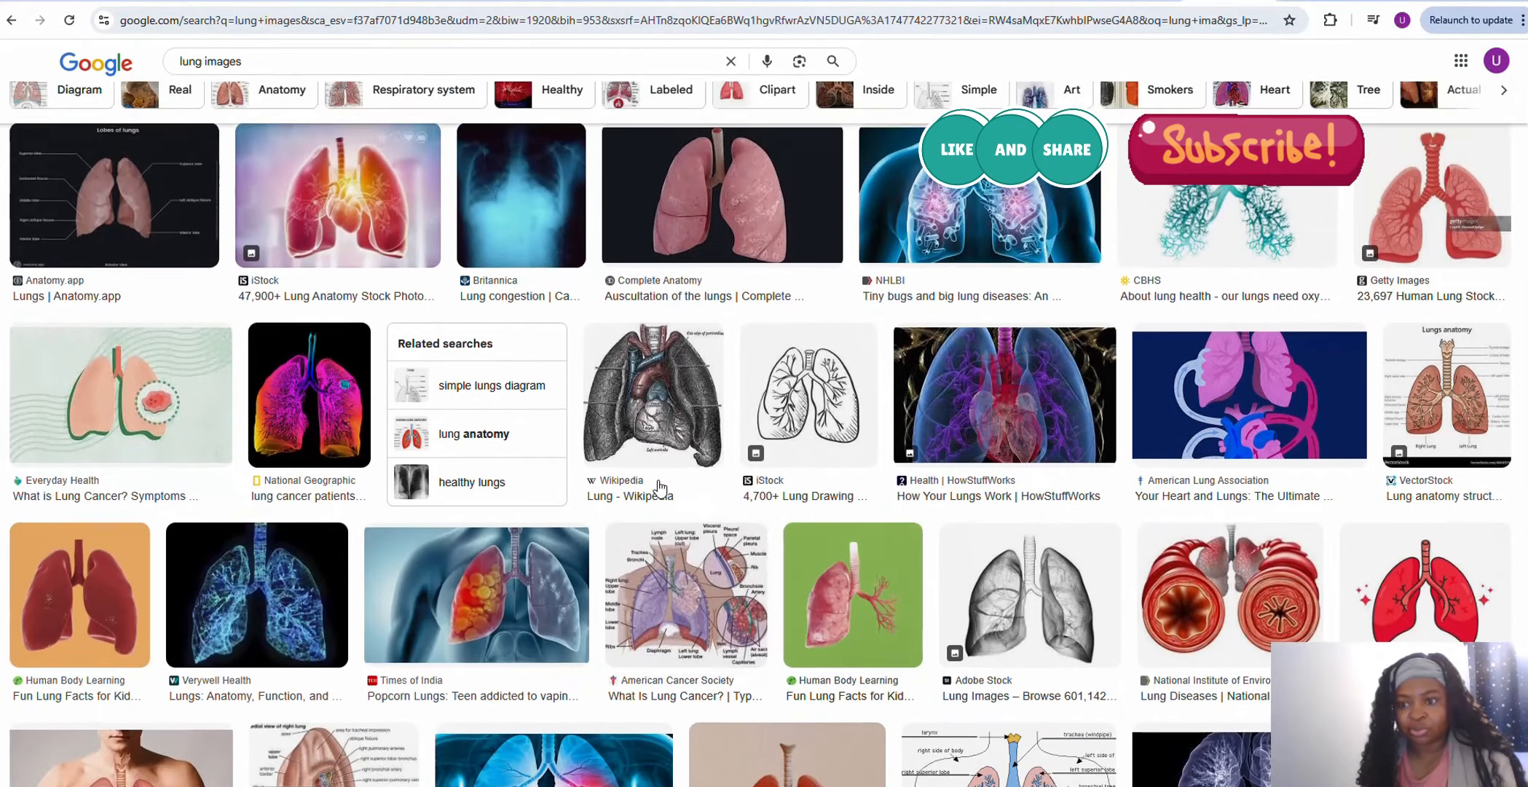
scroll(659, 486, down, 2)
scroll(663, 467, down, 7)
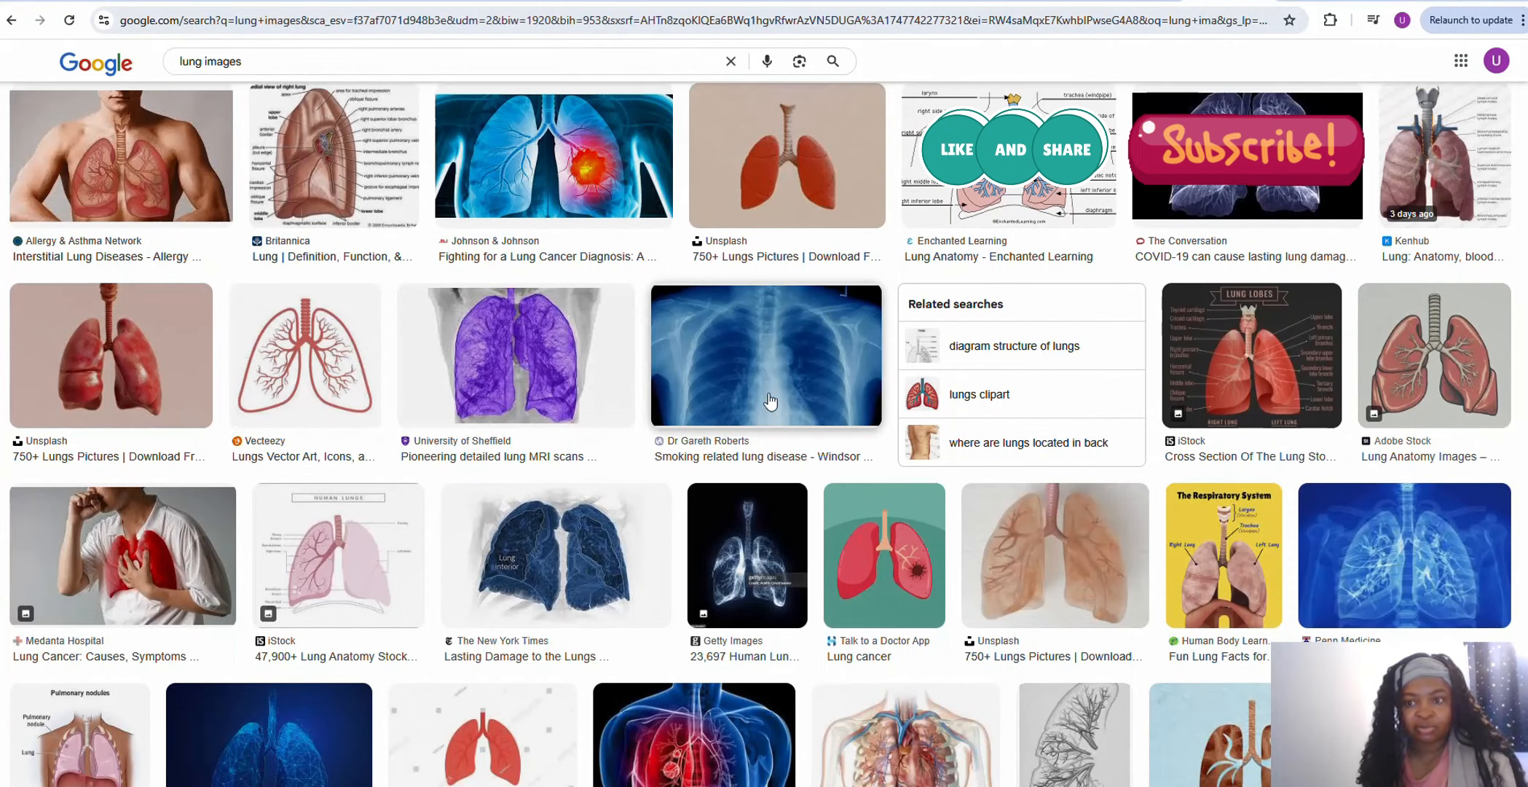
scroll(312, 405, down, 1)
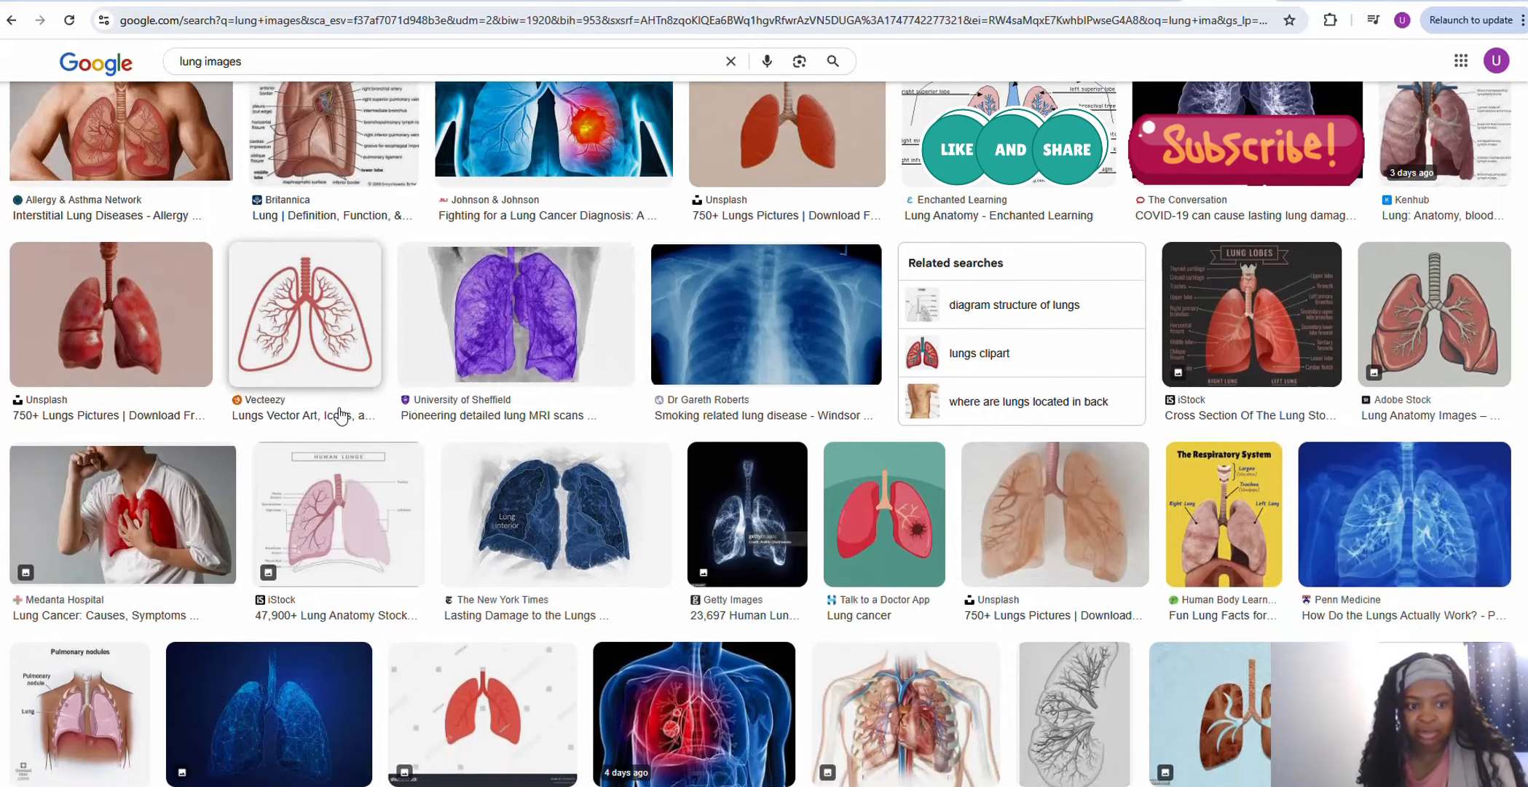
click(303, 283)
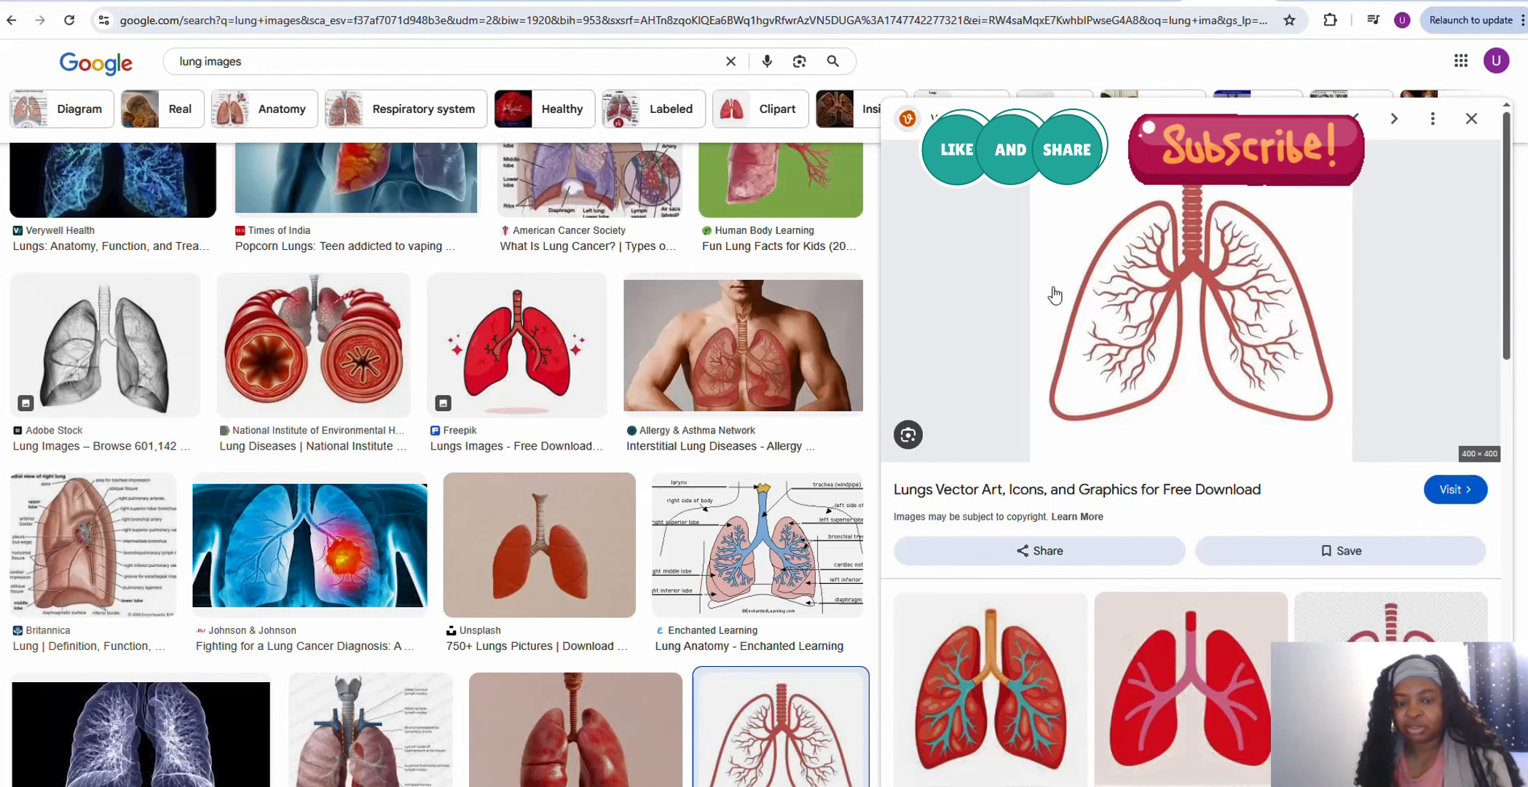
Open the Snipping Tool and capture a rectangular snip of the enlarged red-outline lungs illustration
mouse_move(131, 786)
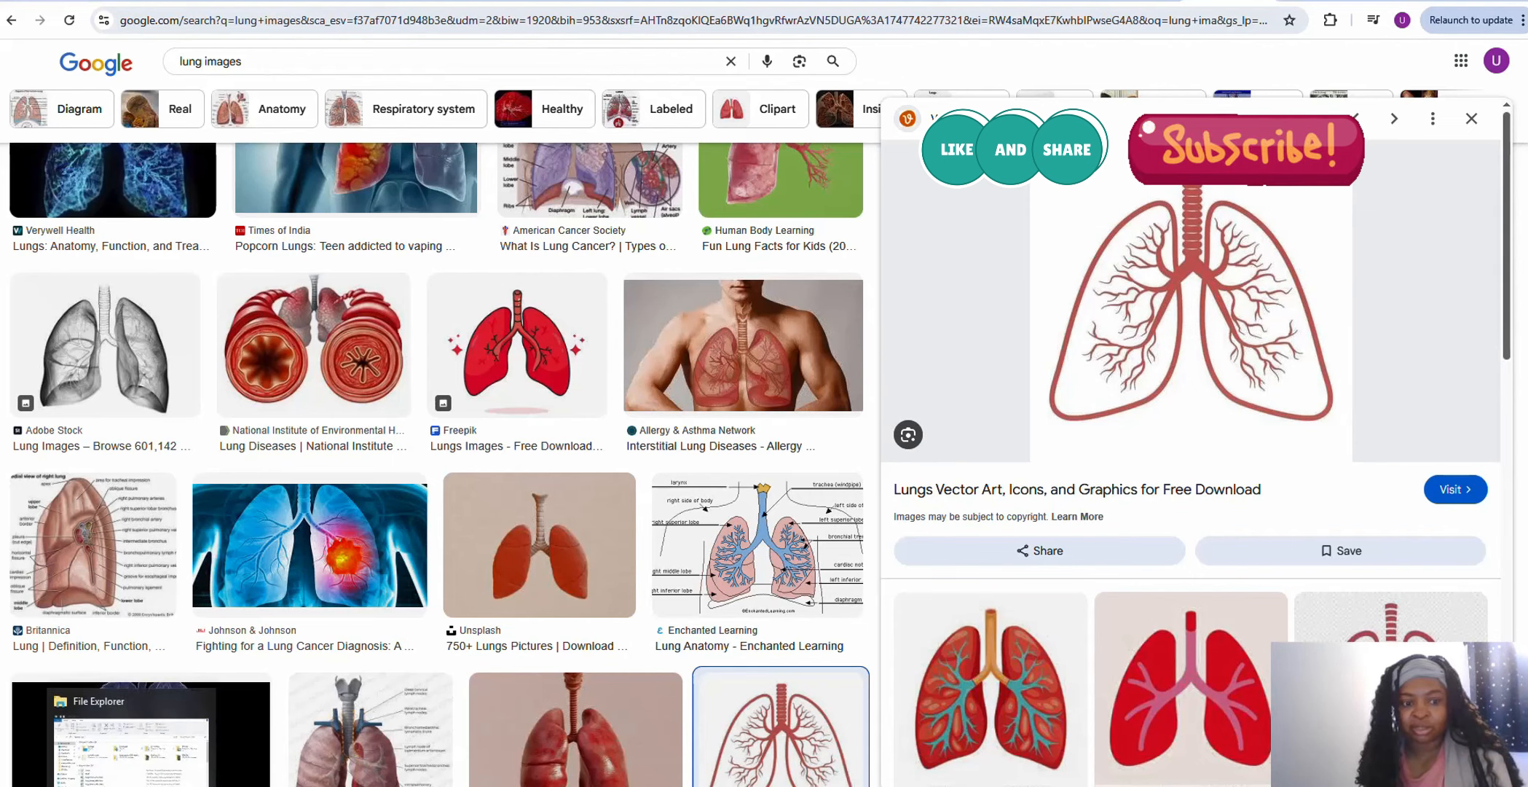
key(super+s)
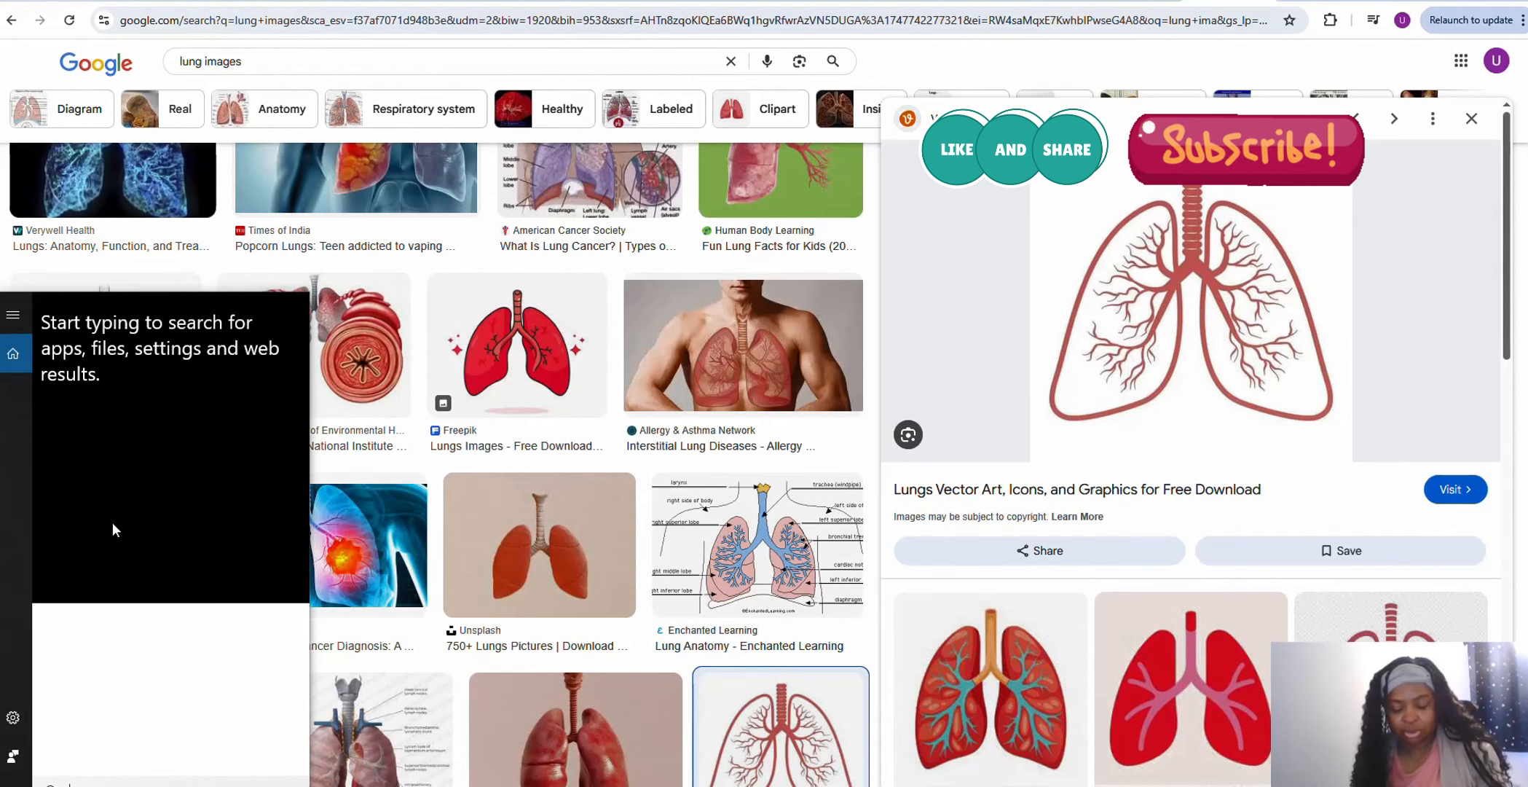
text(snip)
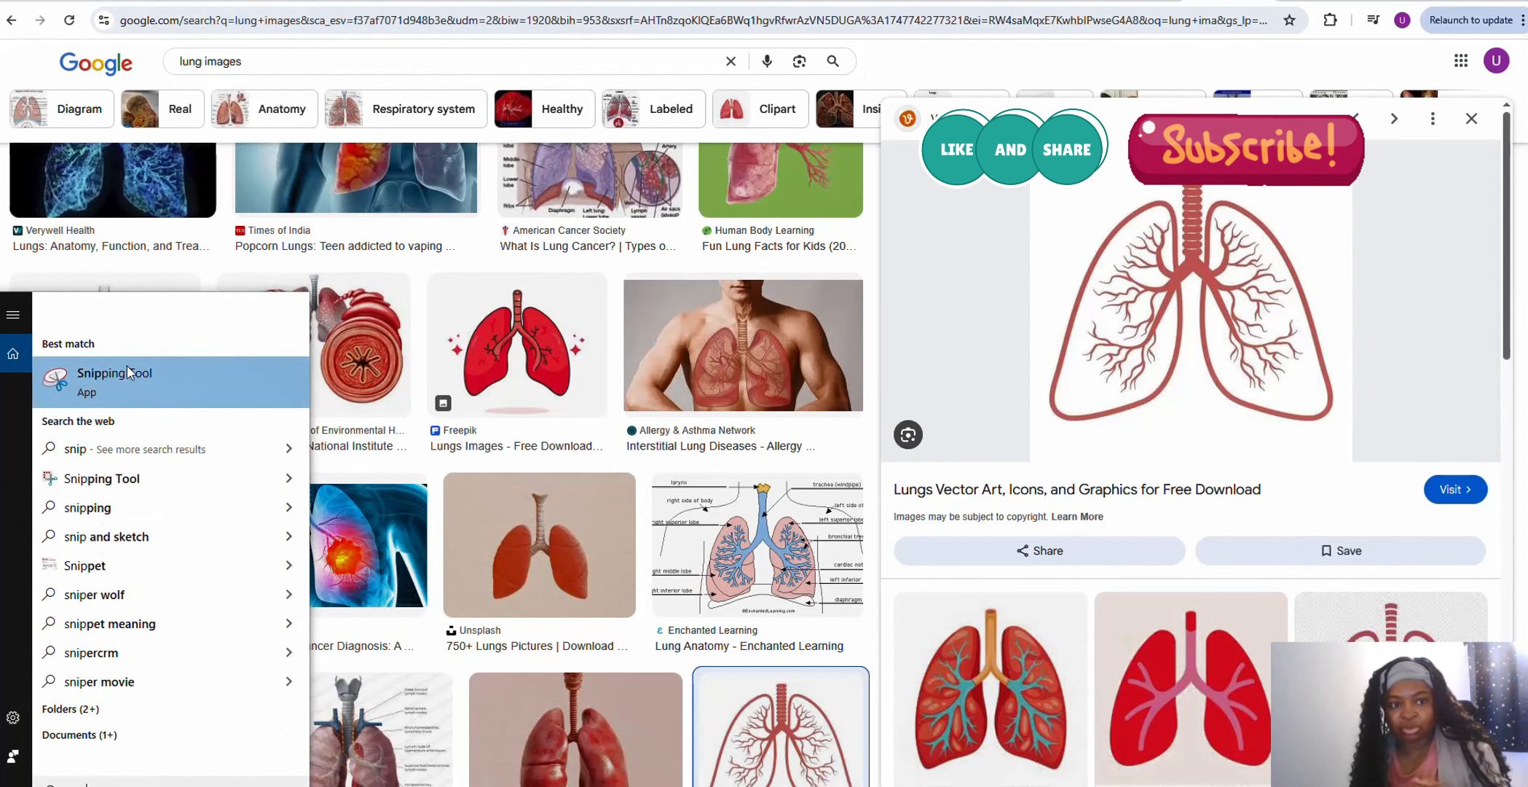
click(121, 379)
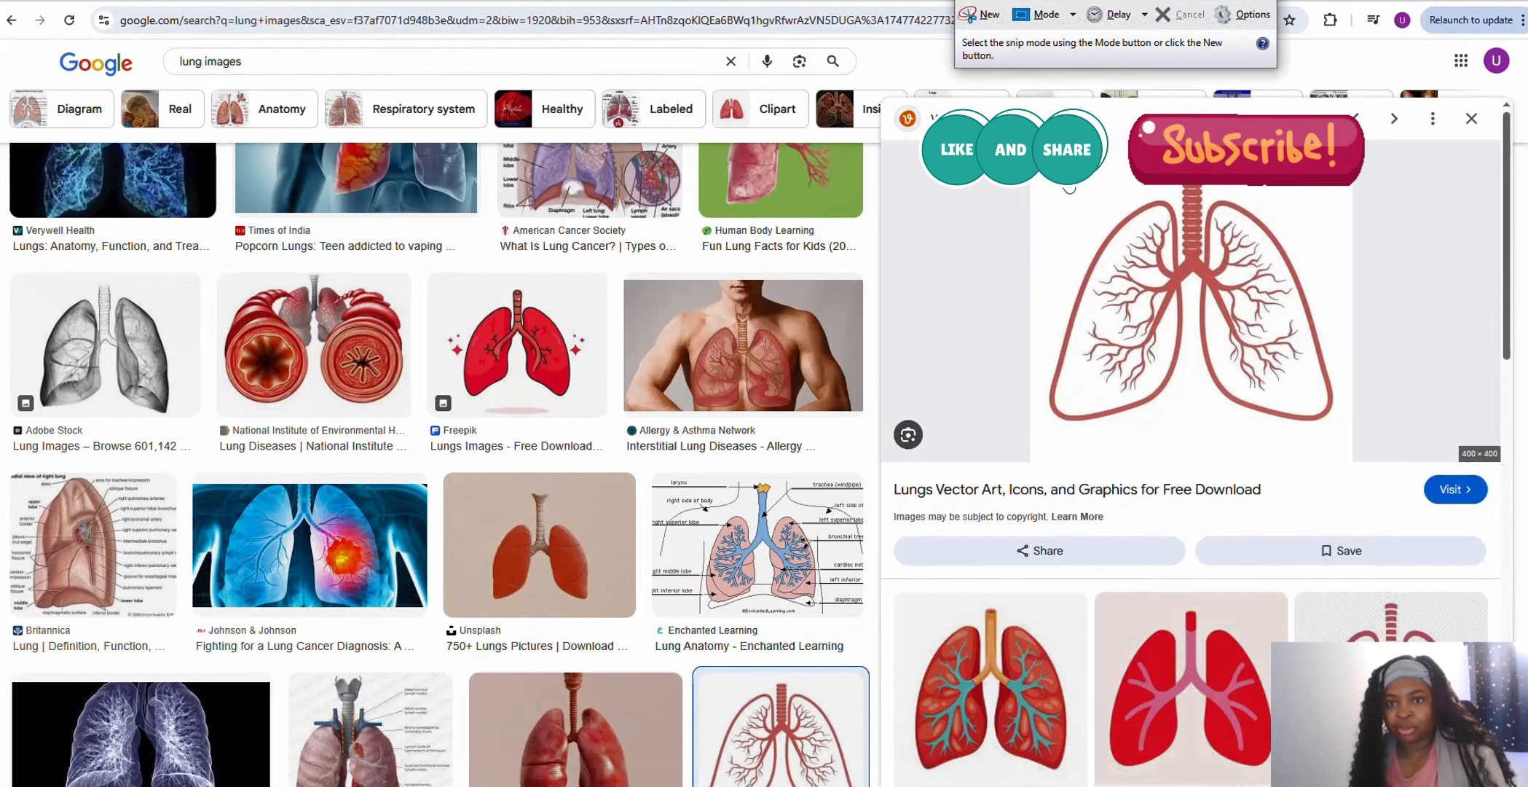
click(979, 14)
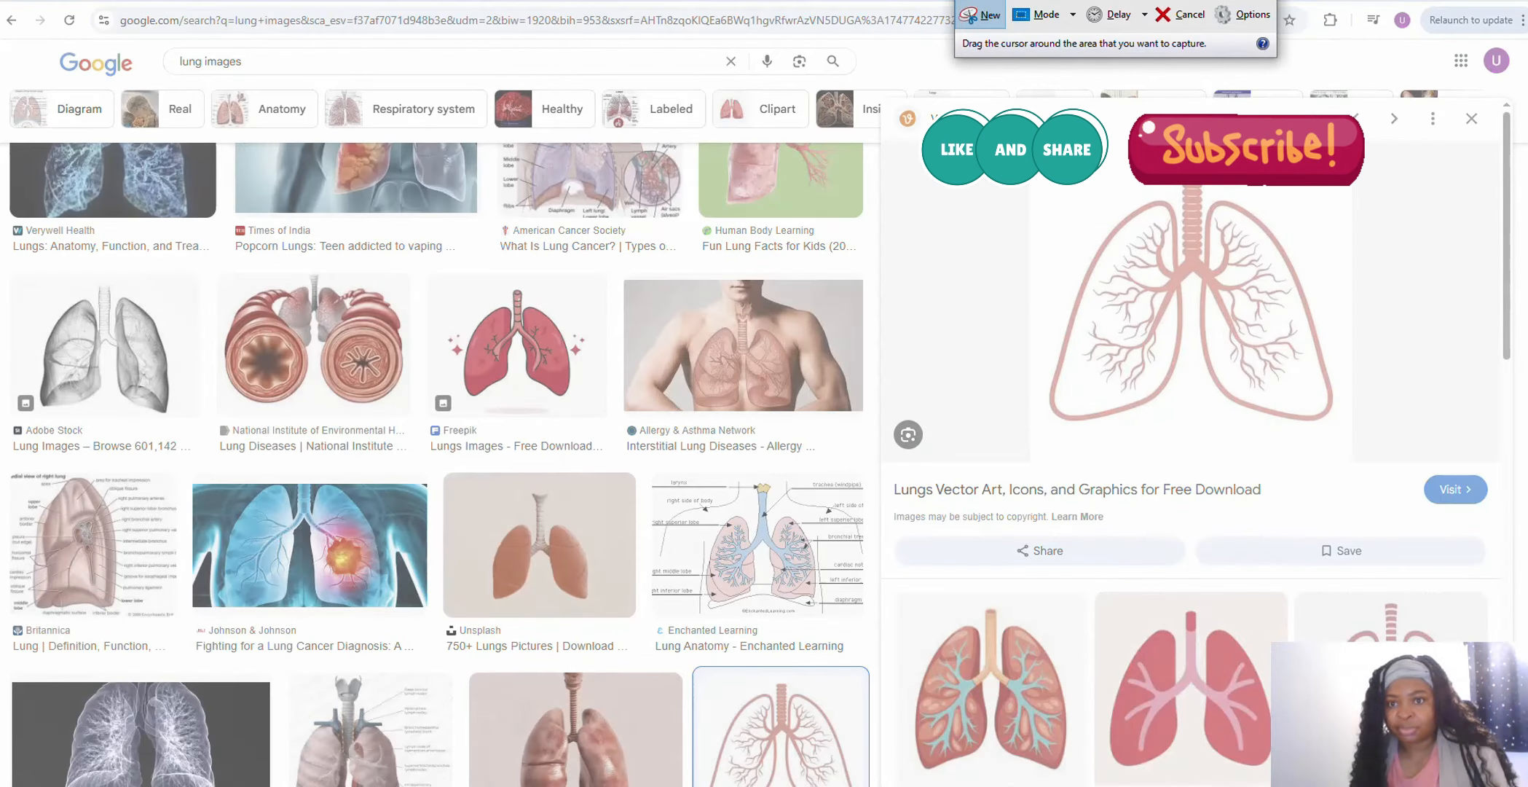
drag(1040, 151, 1341, 440)
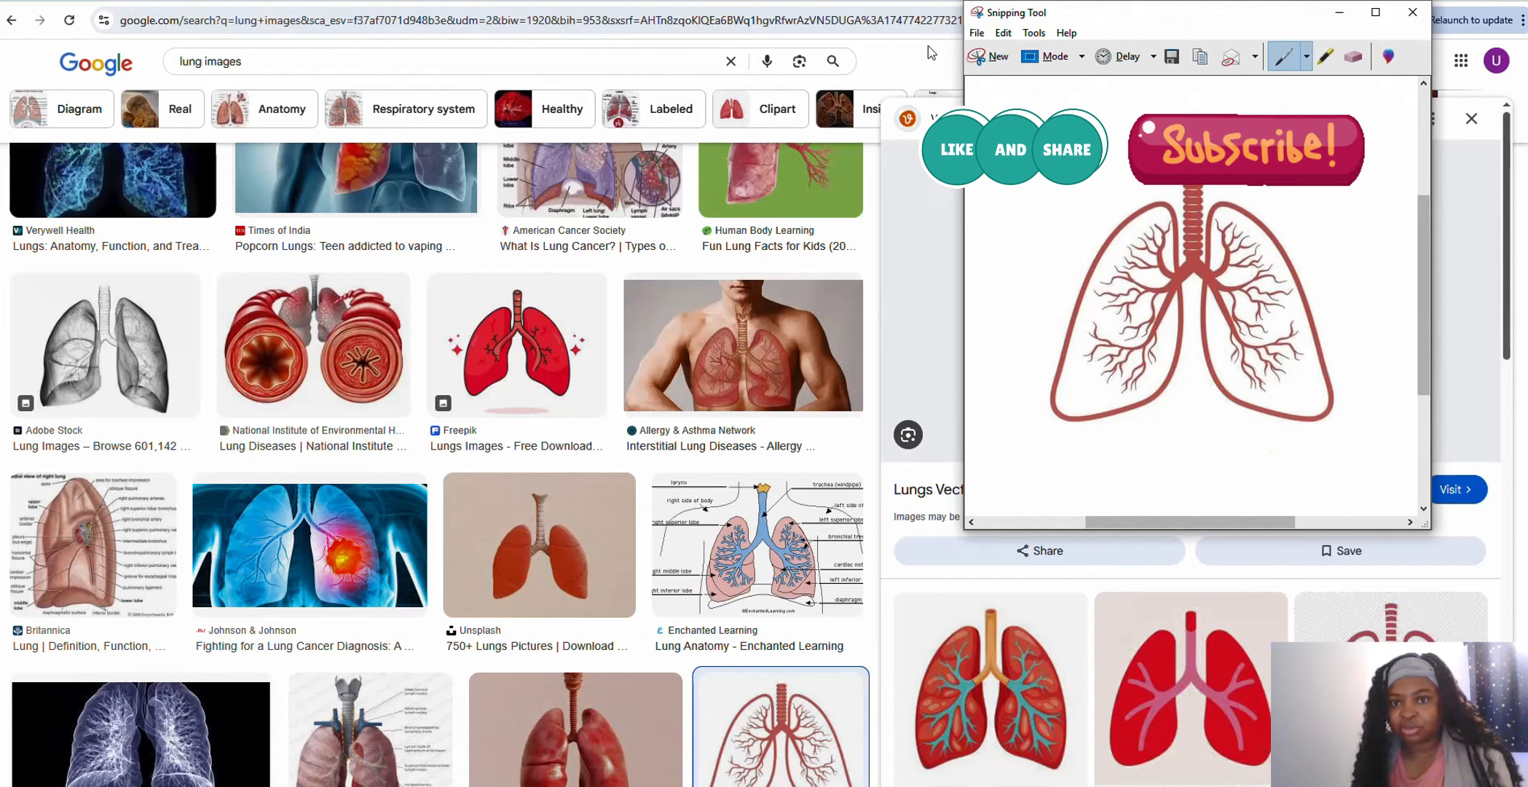
Save the red-outline lungs snip as a JPEG file named lungs and minimise the Snipping Tool
click(977, 32)
click(998, 76)
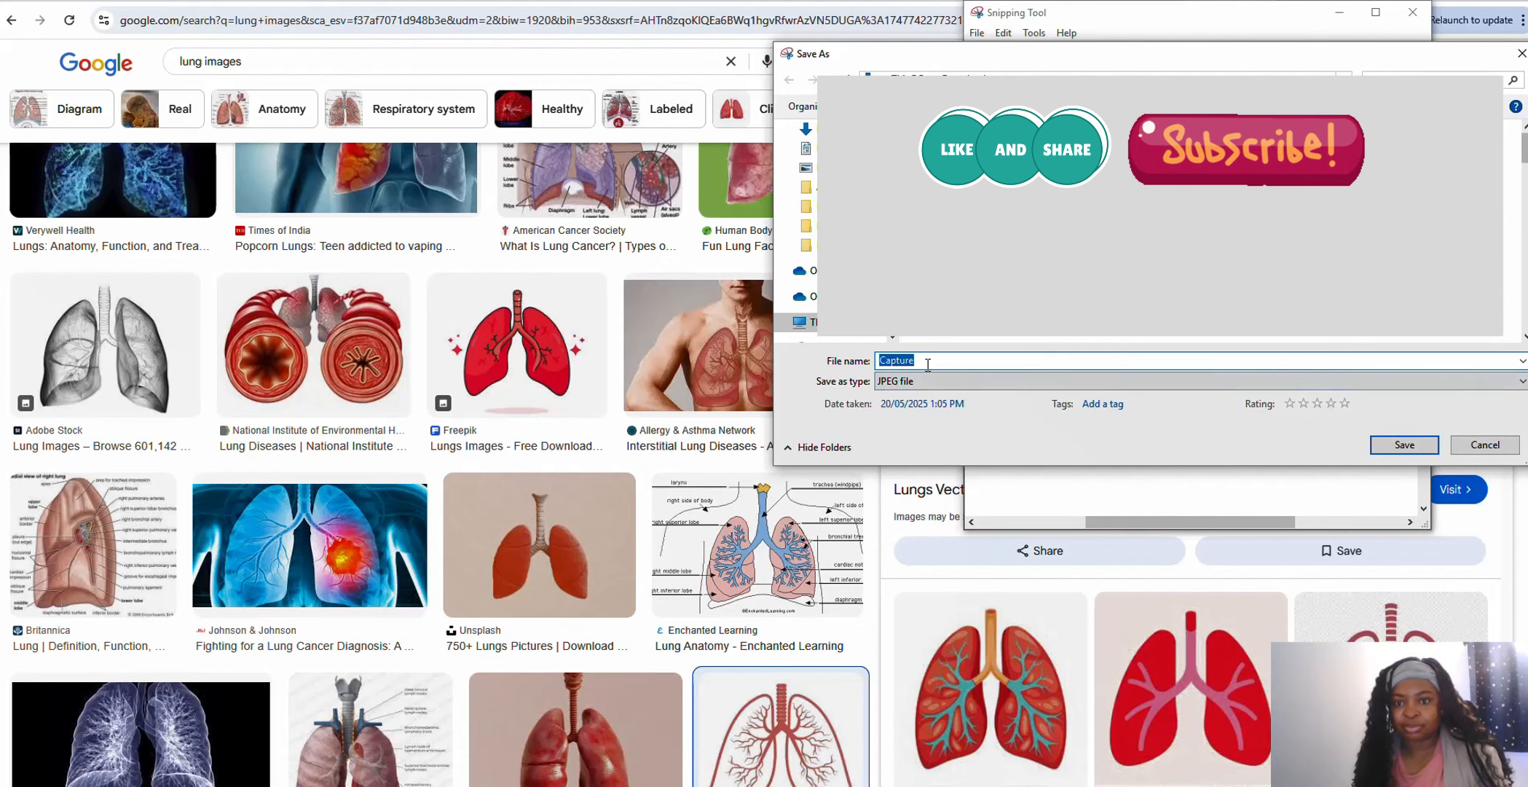
text(lun)
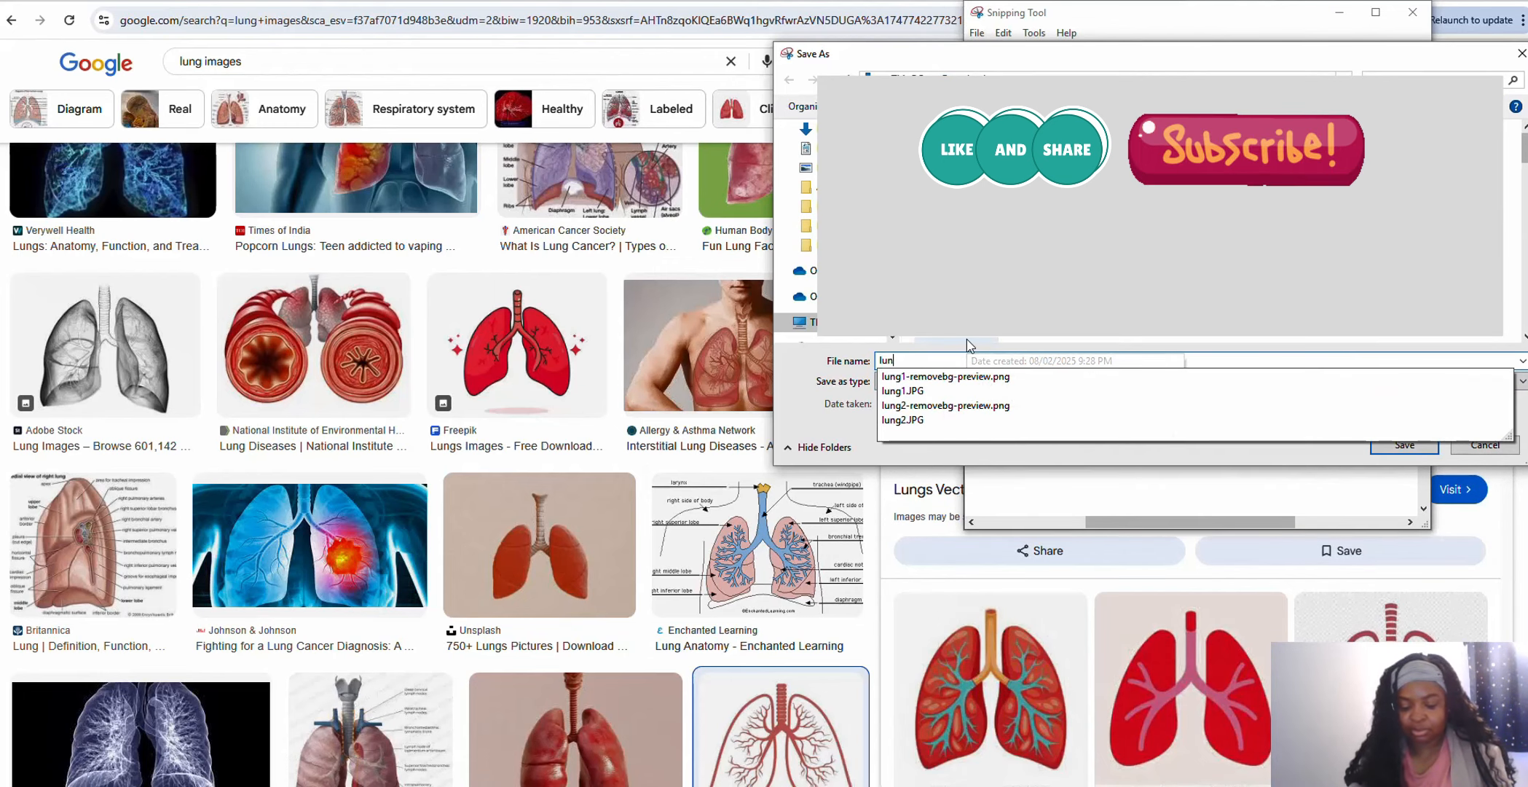
text(gs)
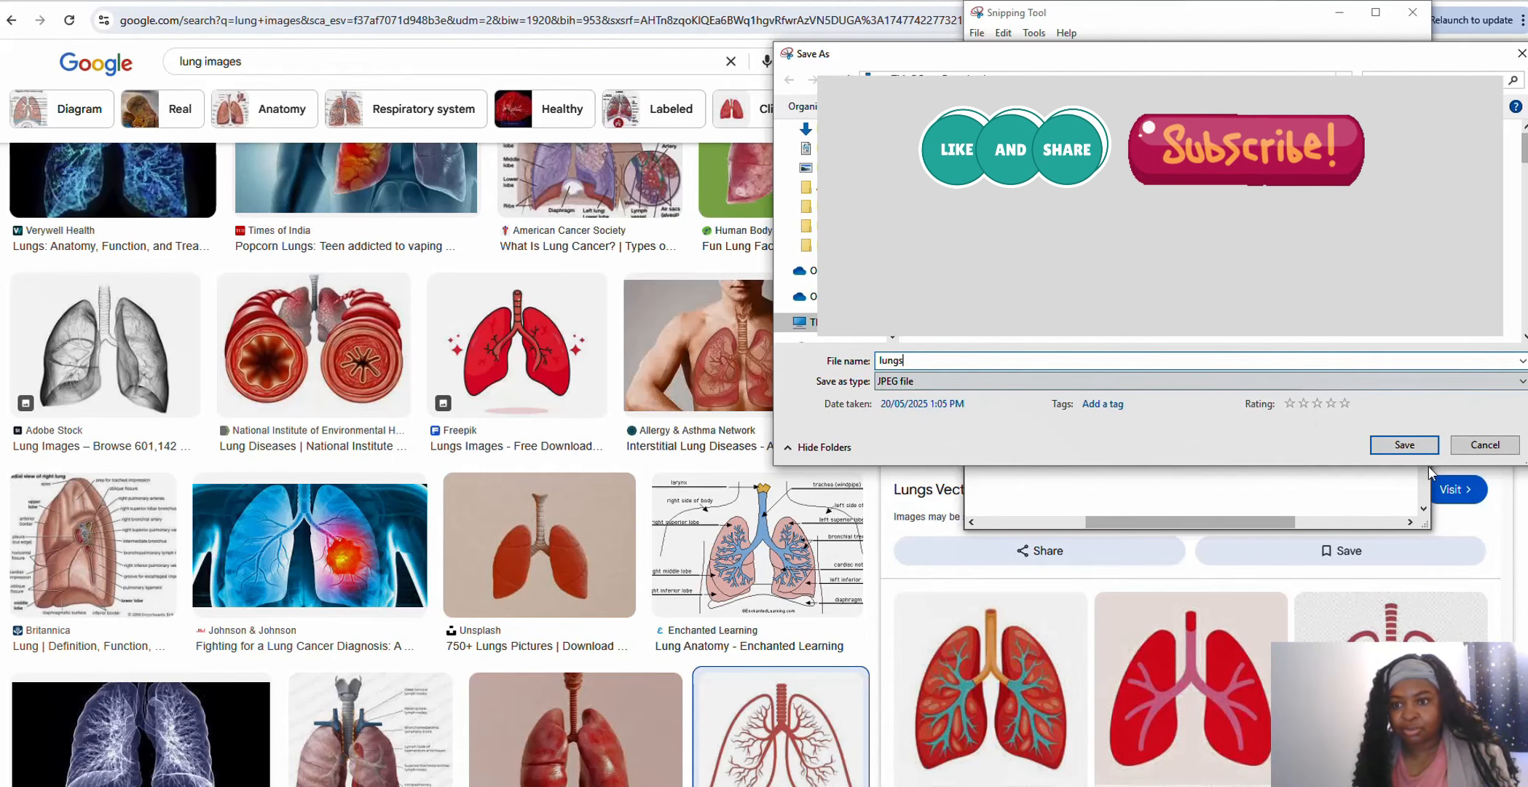
click(1405, 445)
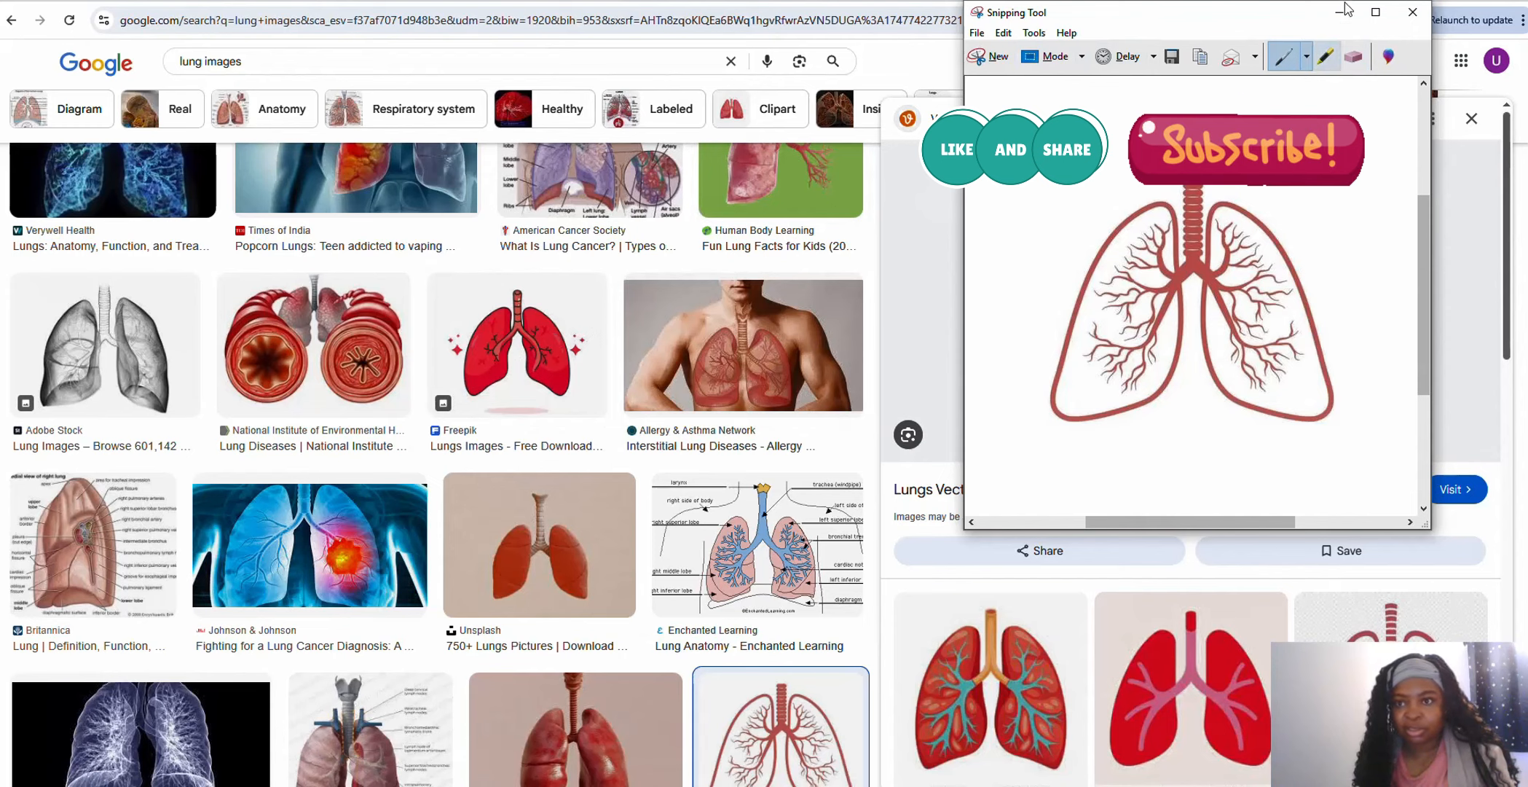
click(1328, 16)
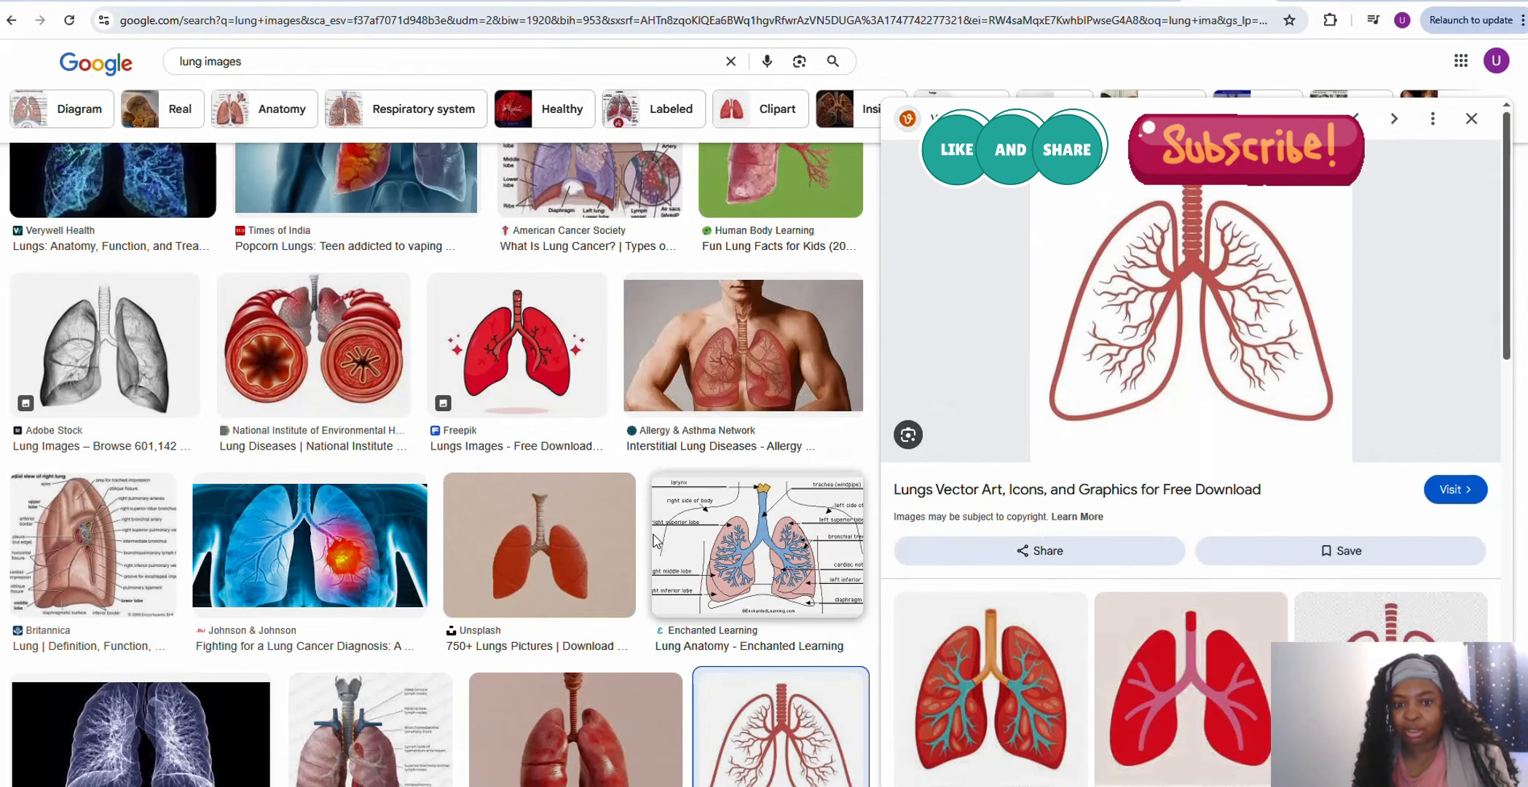
Browse the Google Images results for another lungs picture suitable for the dashboard
scroll(656, 539, down, 10)
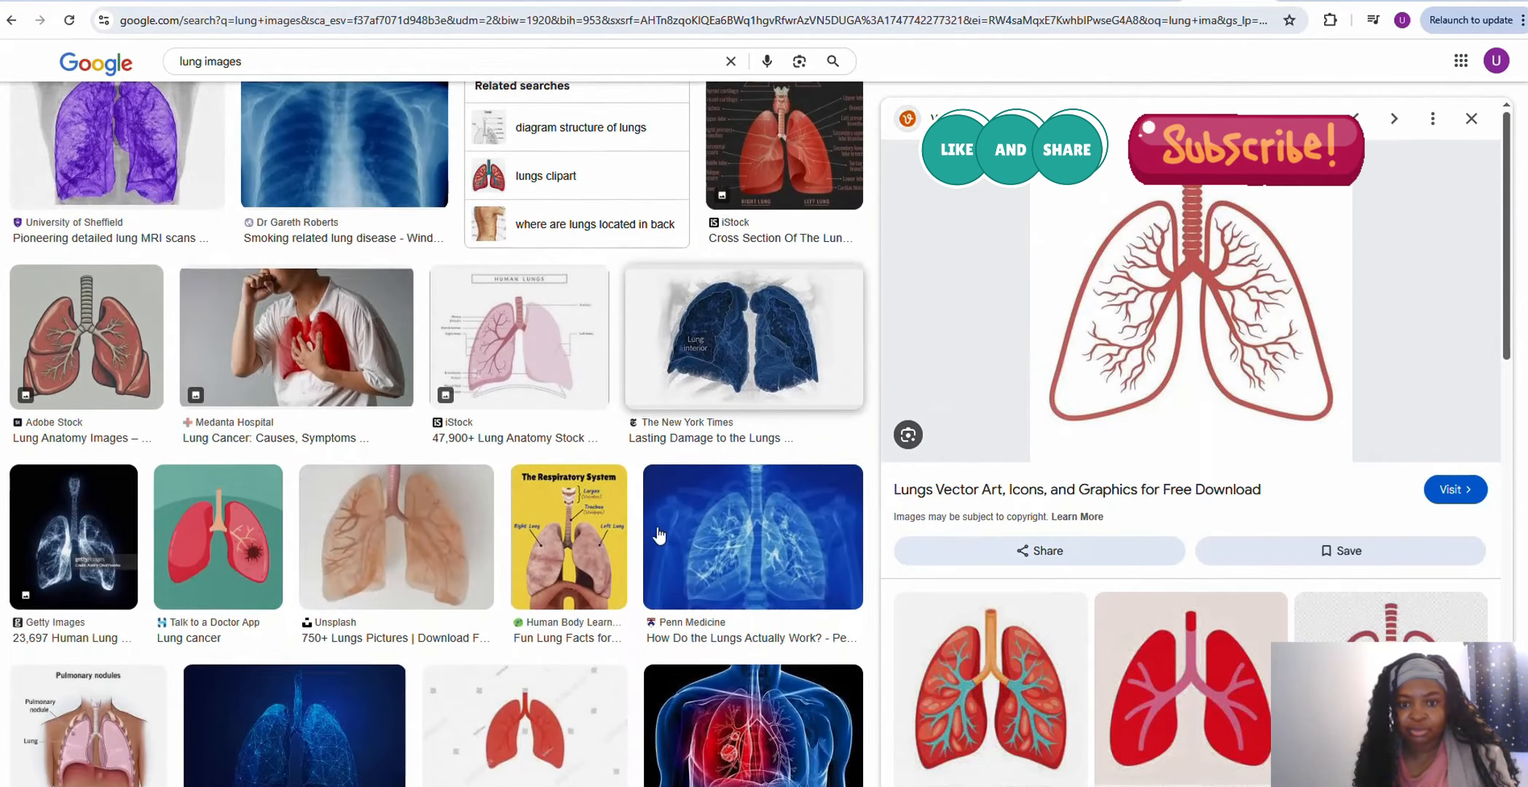
scroll(658, 536, down, 12)
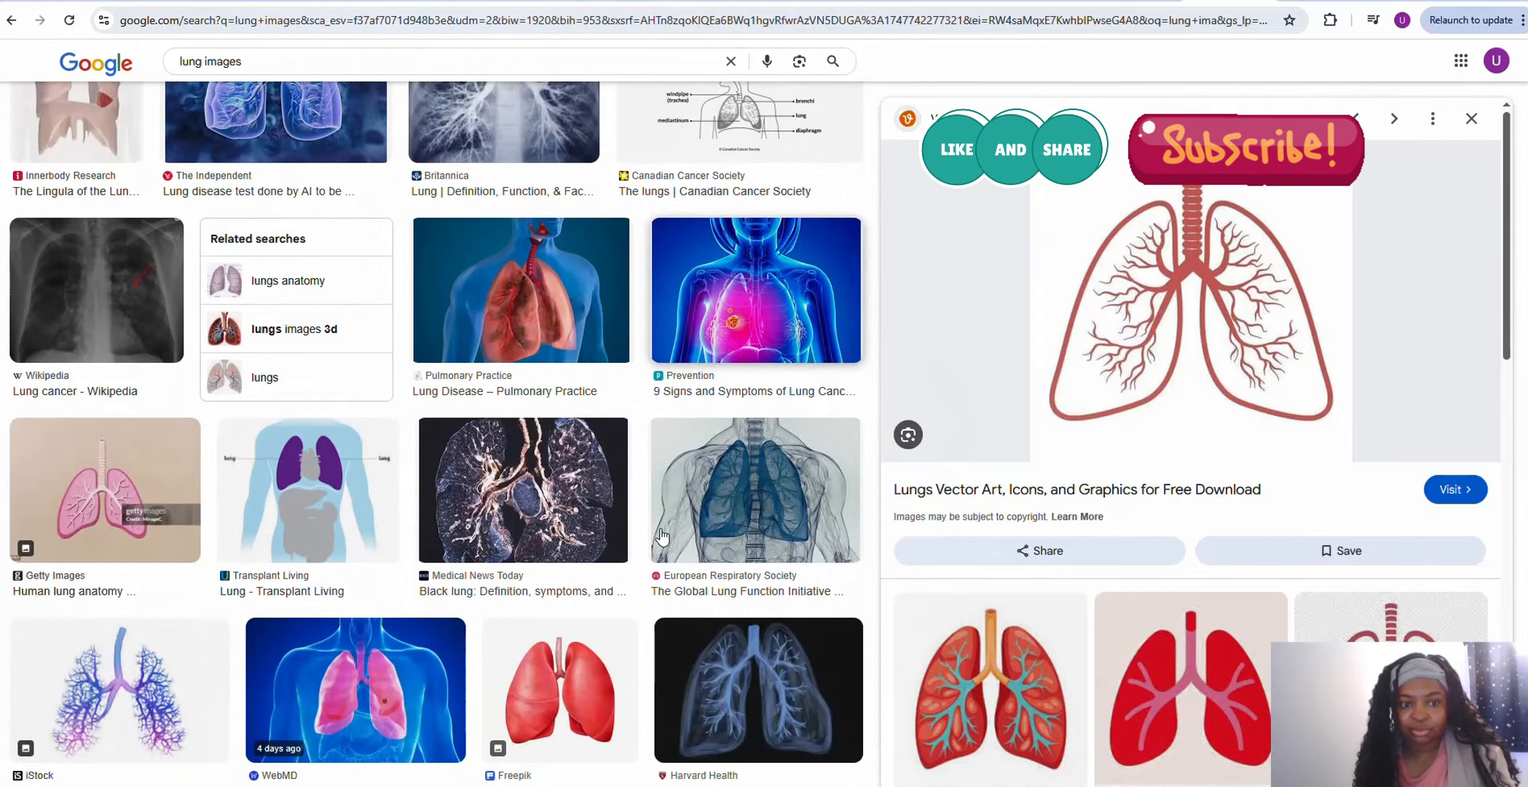
scroll(662, 537, up, 15)
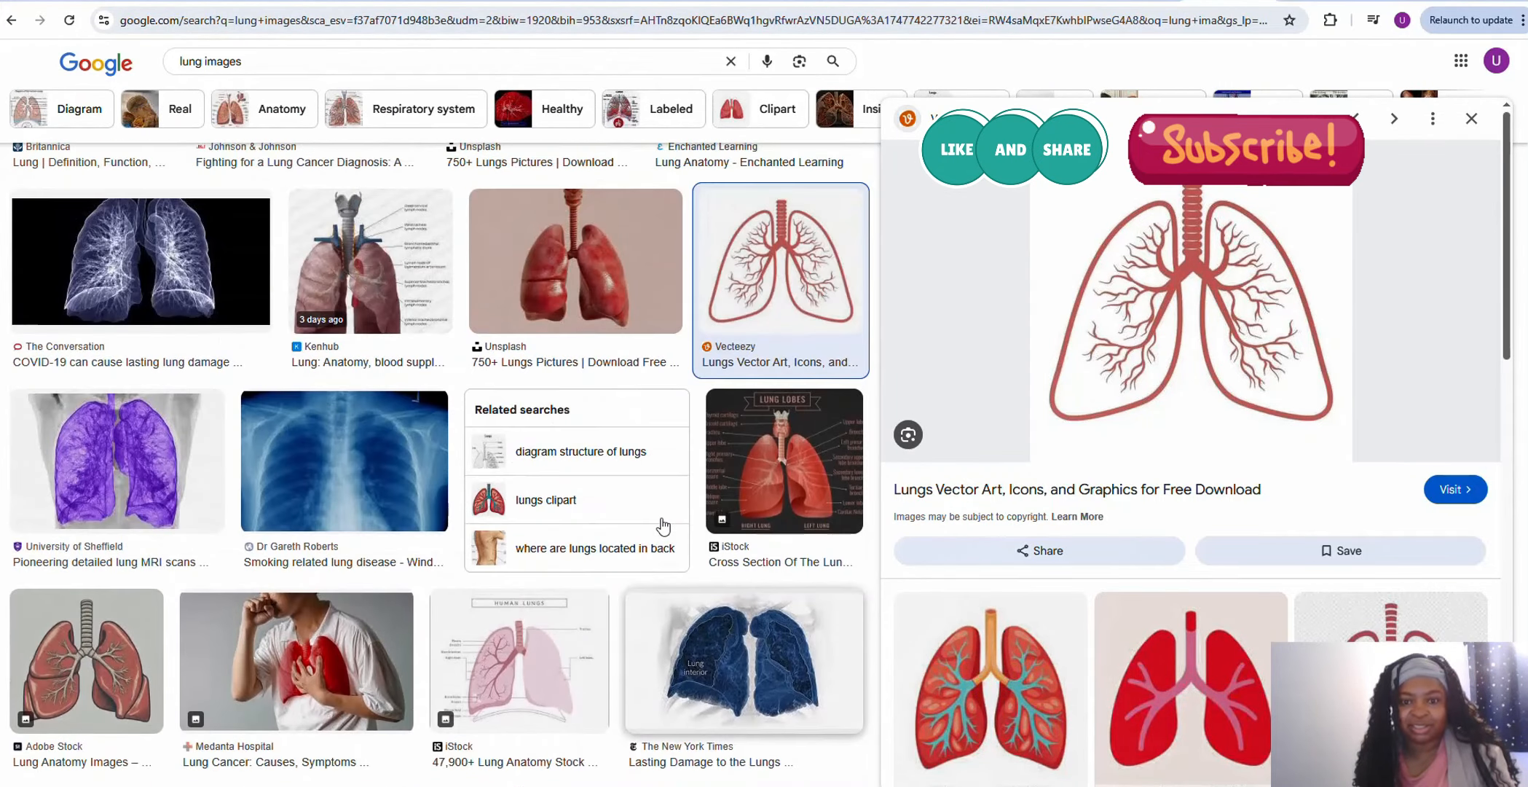
scroll(662, 530, up, 4)
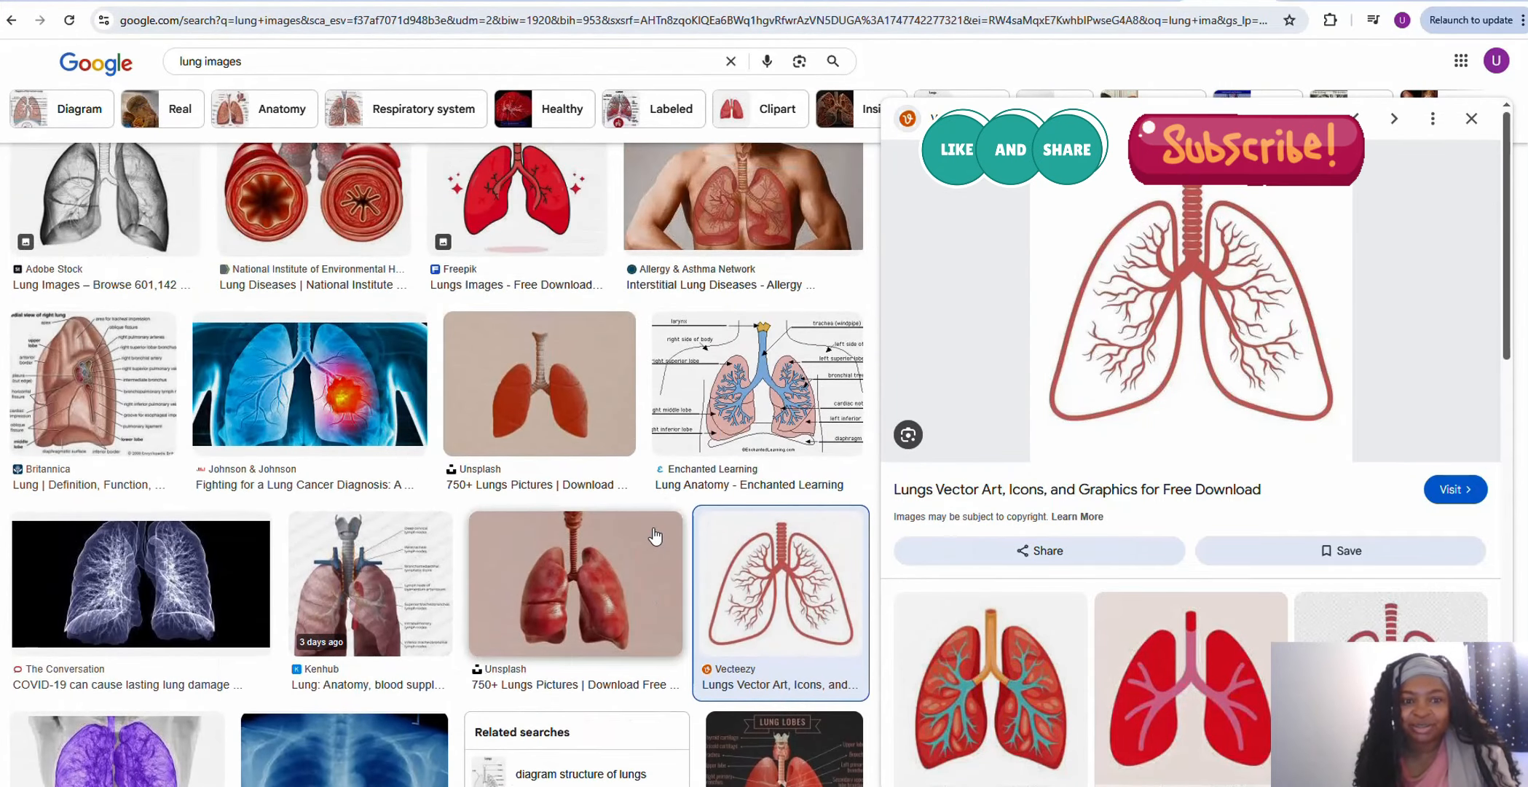
scroll(651, 527, up, 5)
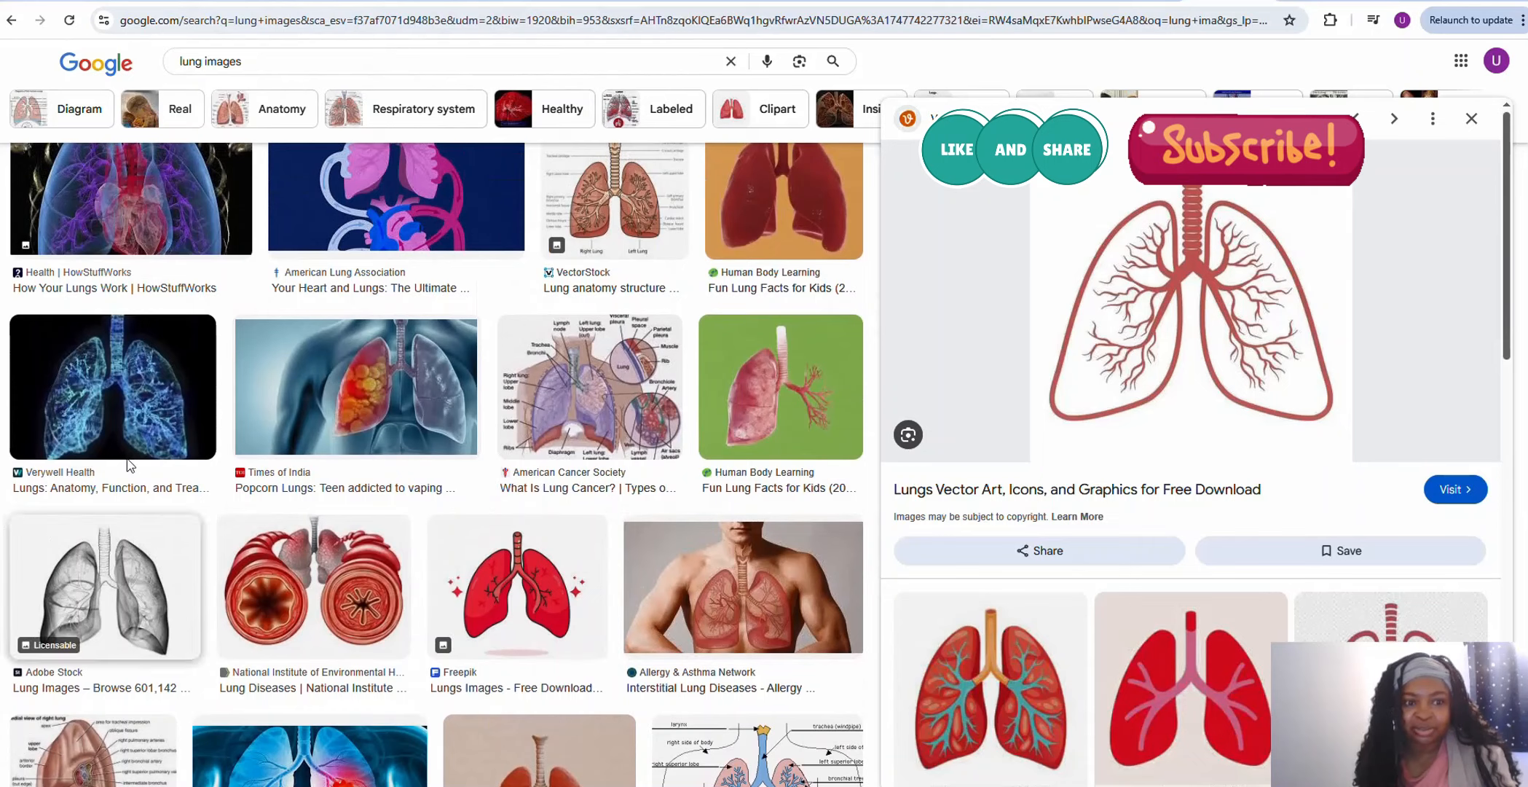
scroll(218, 474, up, 8)
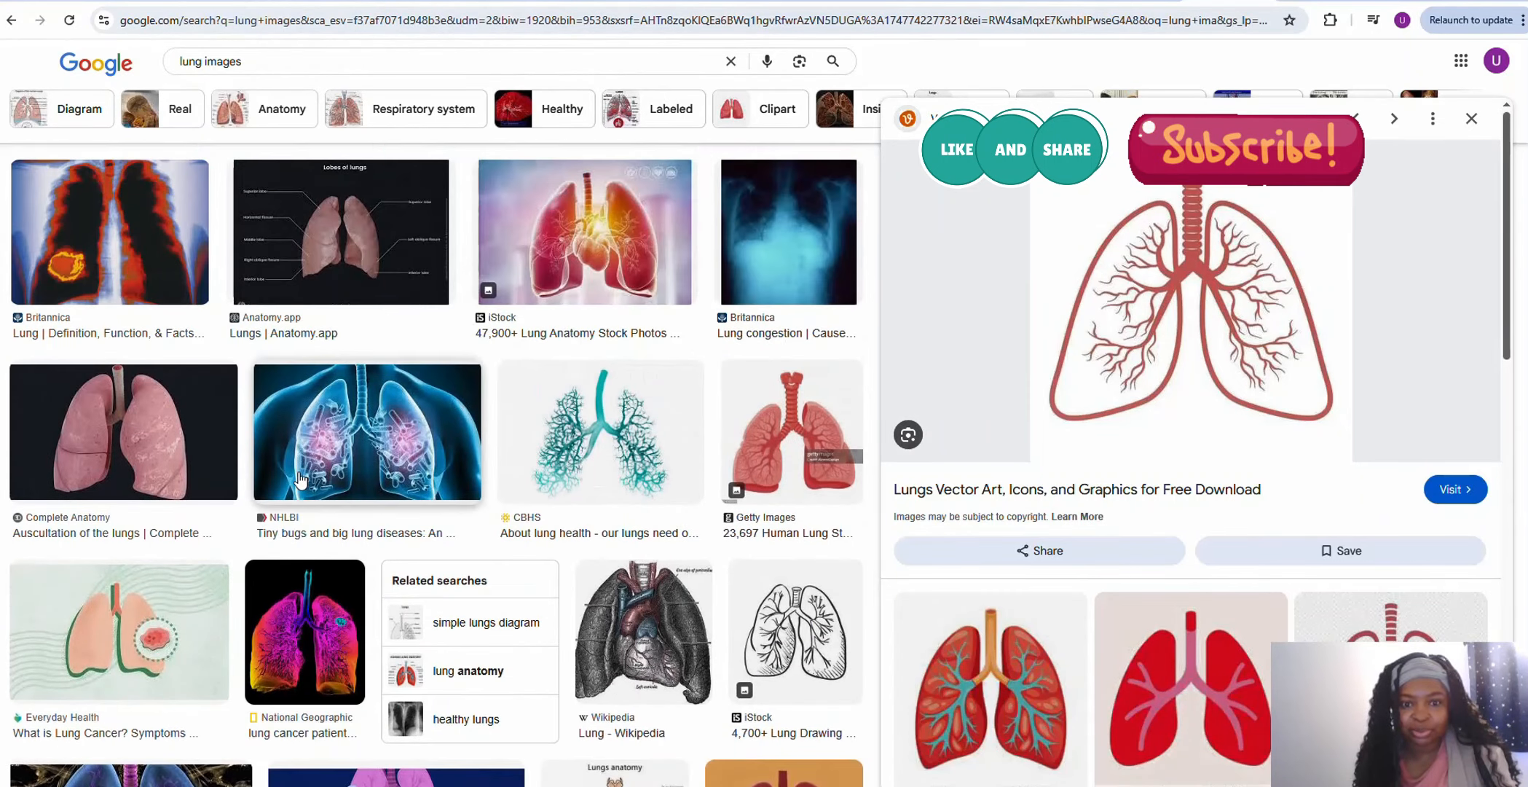
scroll(622, 488, up, 10)
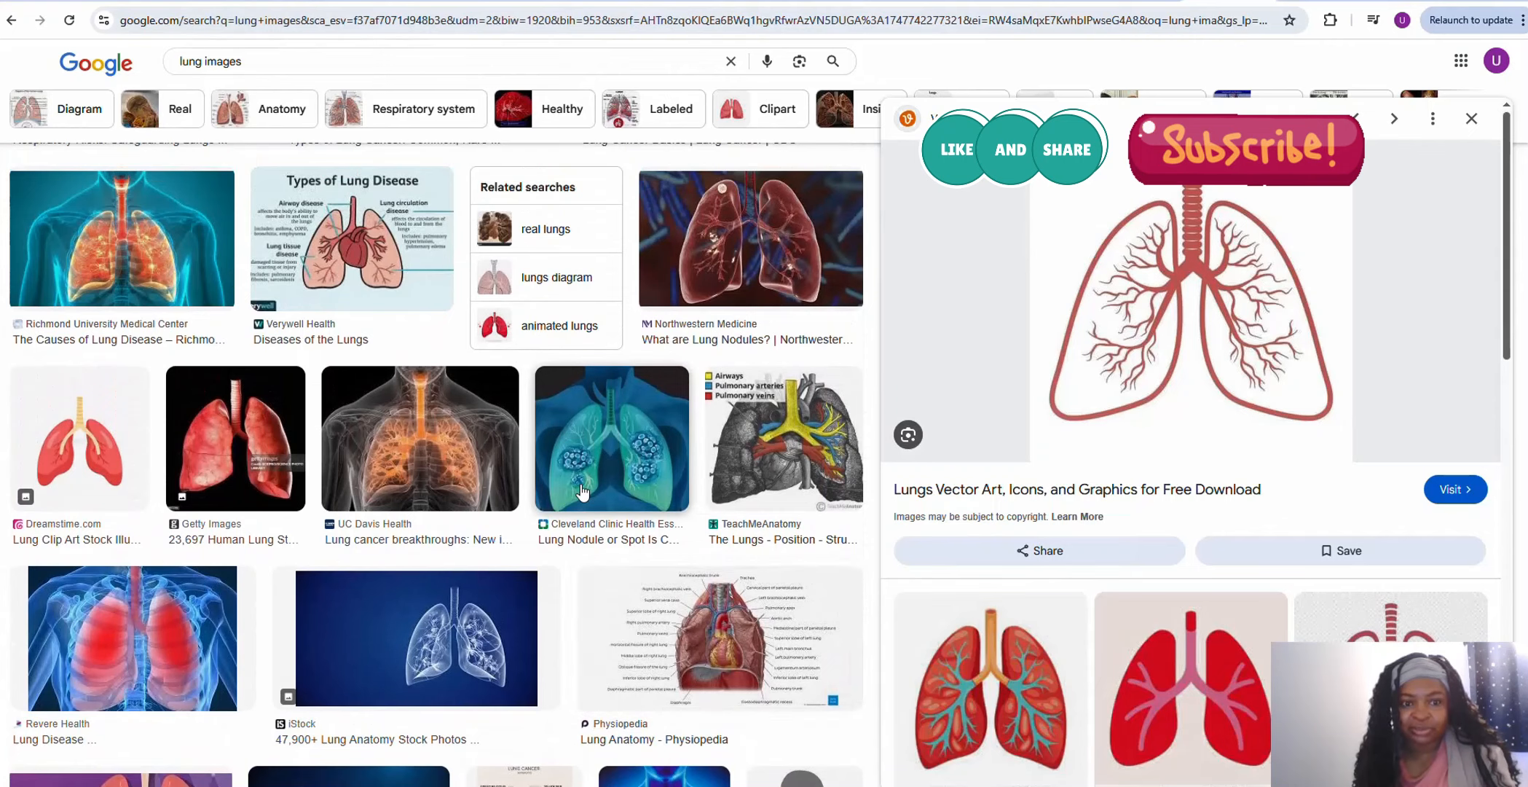
scroll(575, 500, up, 2)
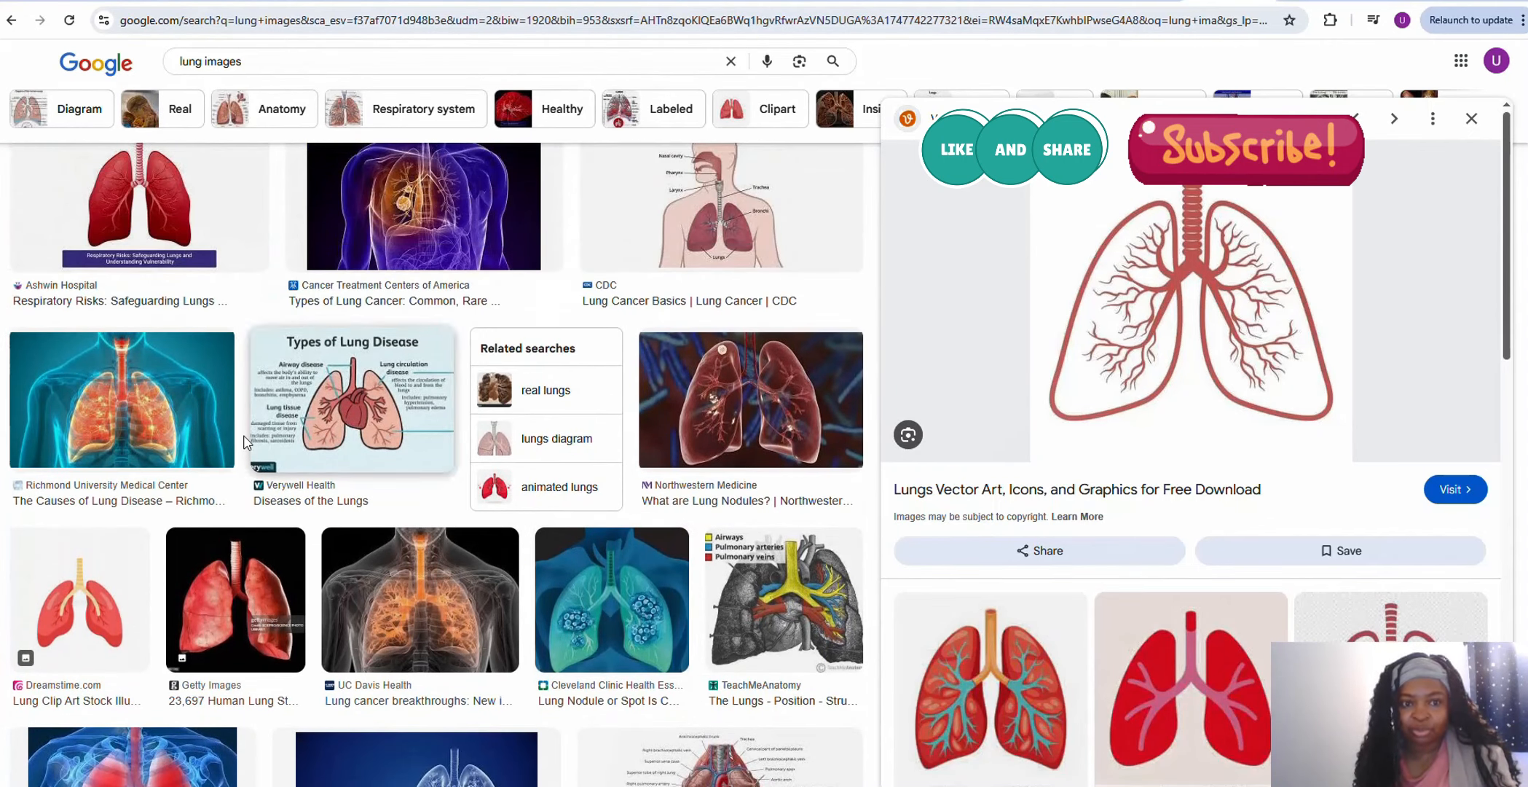
scroll(668, 594, up, 4)
scroll(668, 593, up, 4)
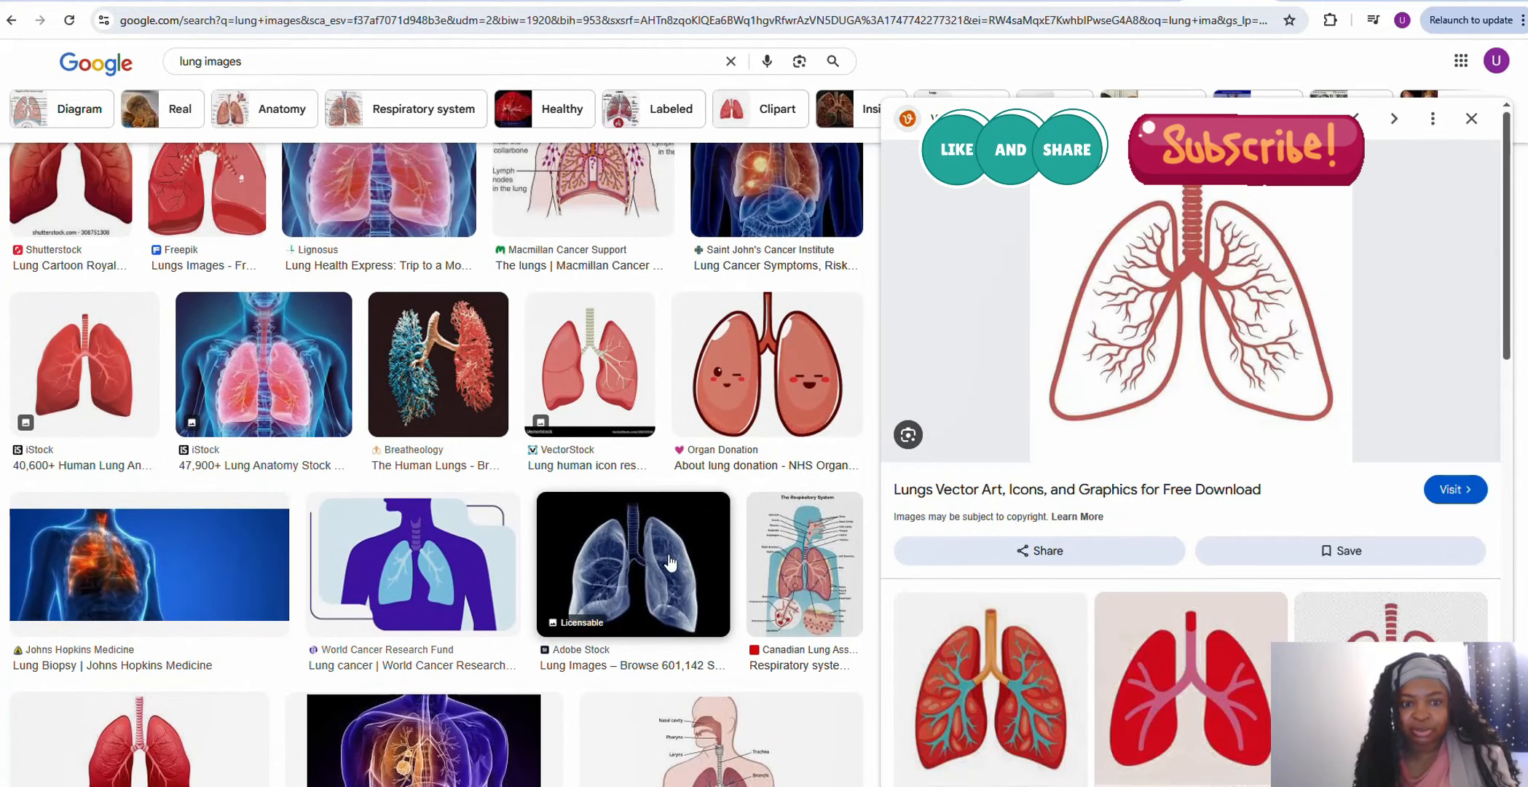
scroll(692, 568, up, 8)
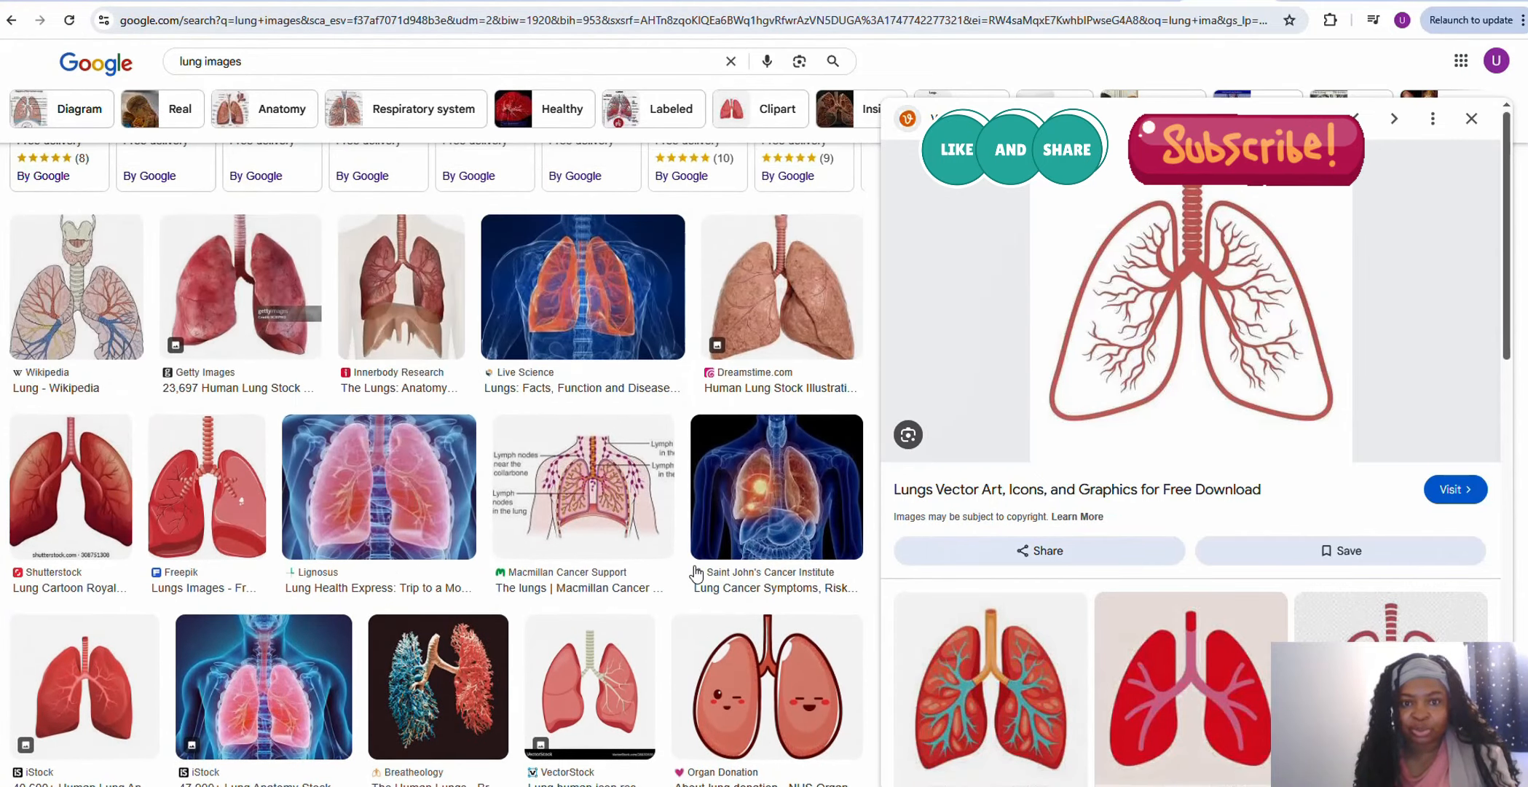
scroll(675, 505, down, 4)
scroll(675, 506, up, 5)
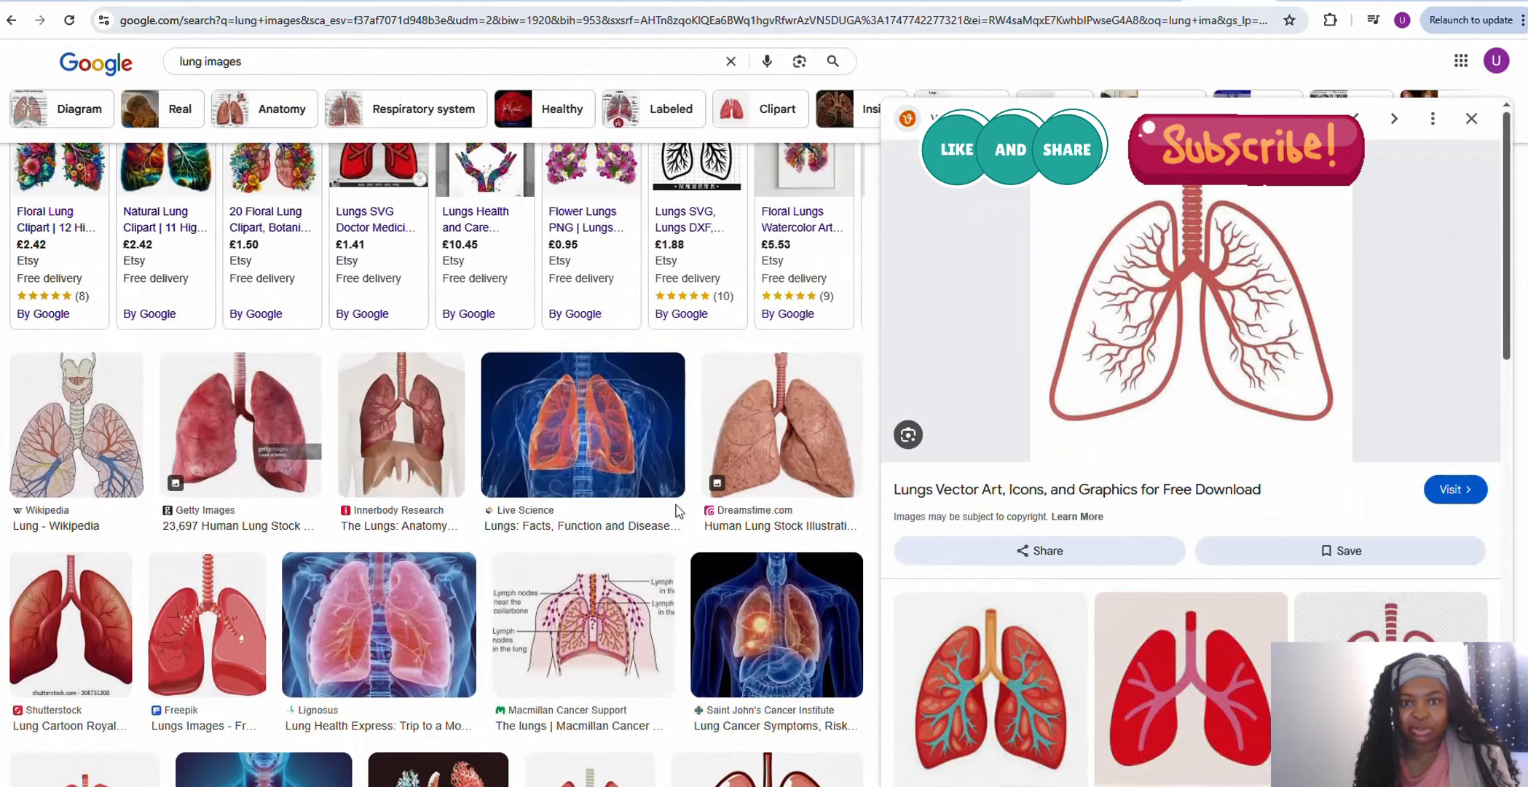
Examine the black lungs silhouette in the sponsored Etsy listing and return to the image results
mouse_move(687, 295)
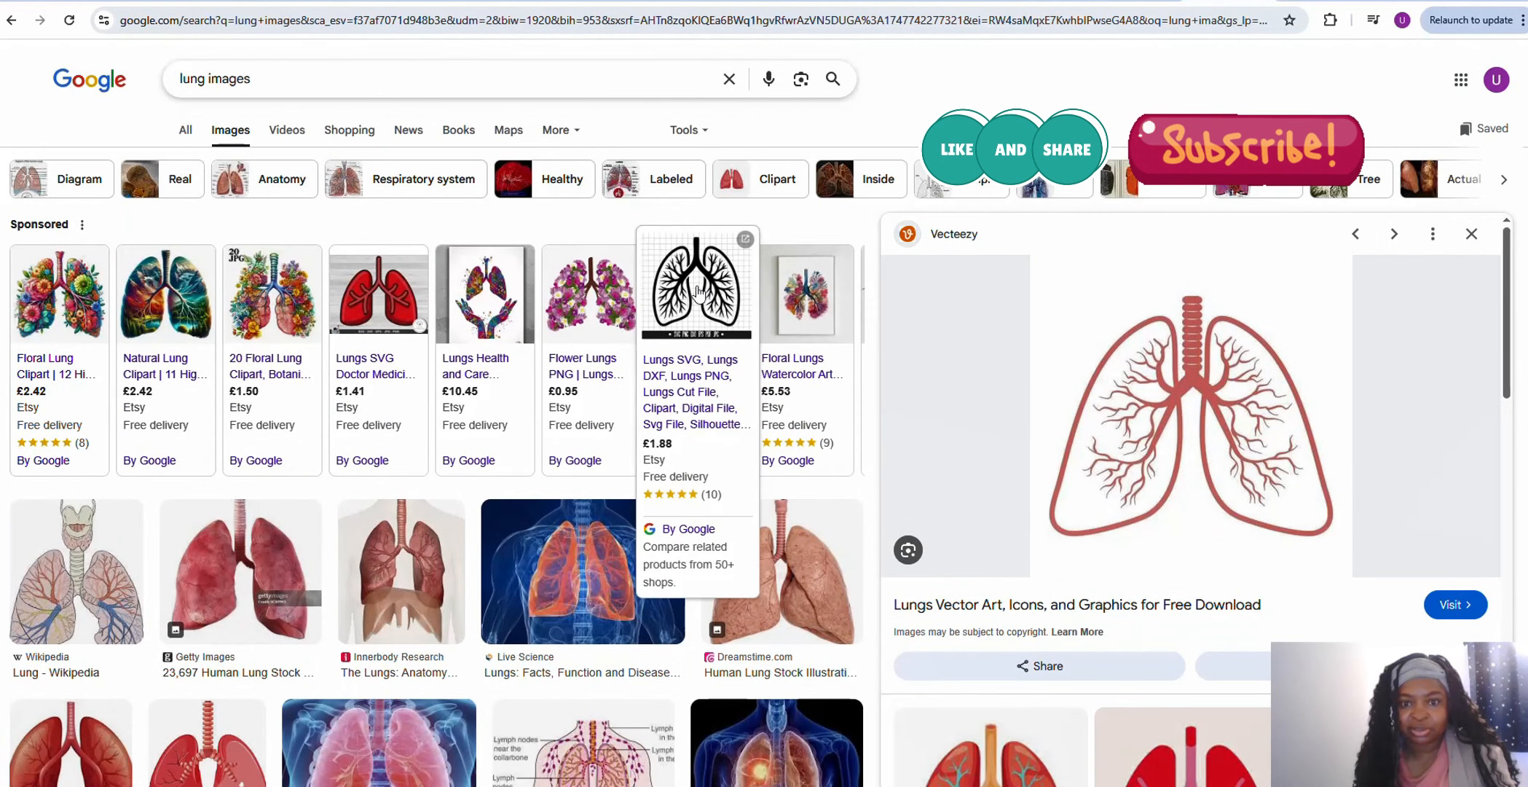
click(689, 286)
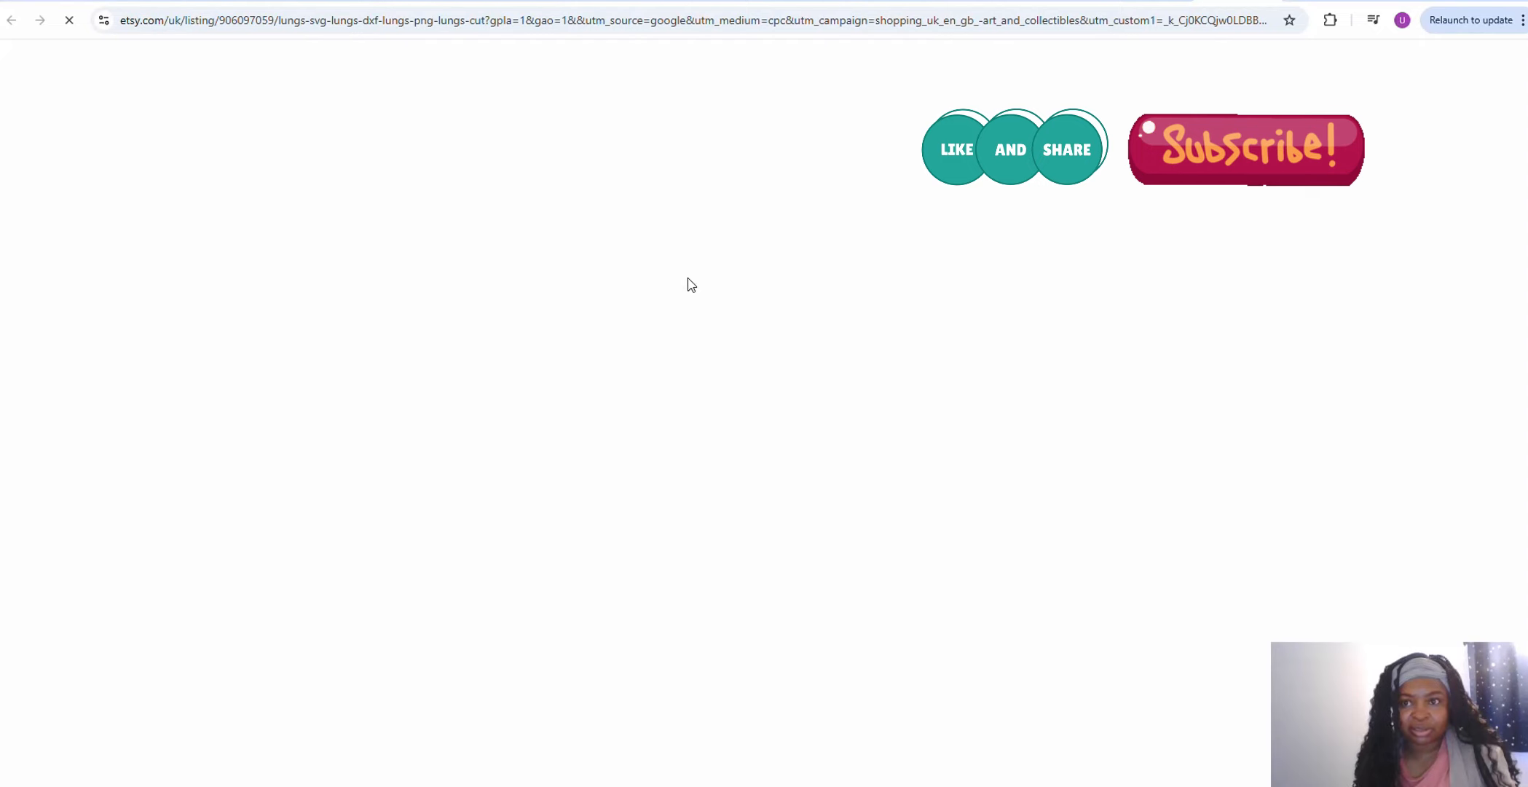
scroll(683, 623, down, 2)
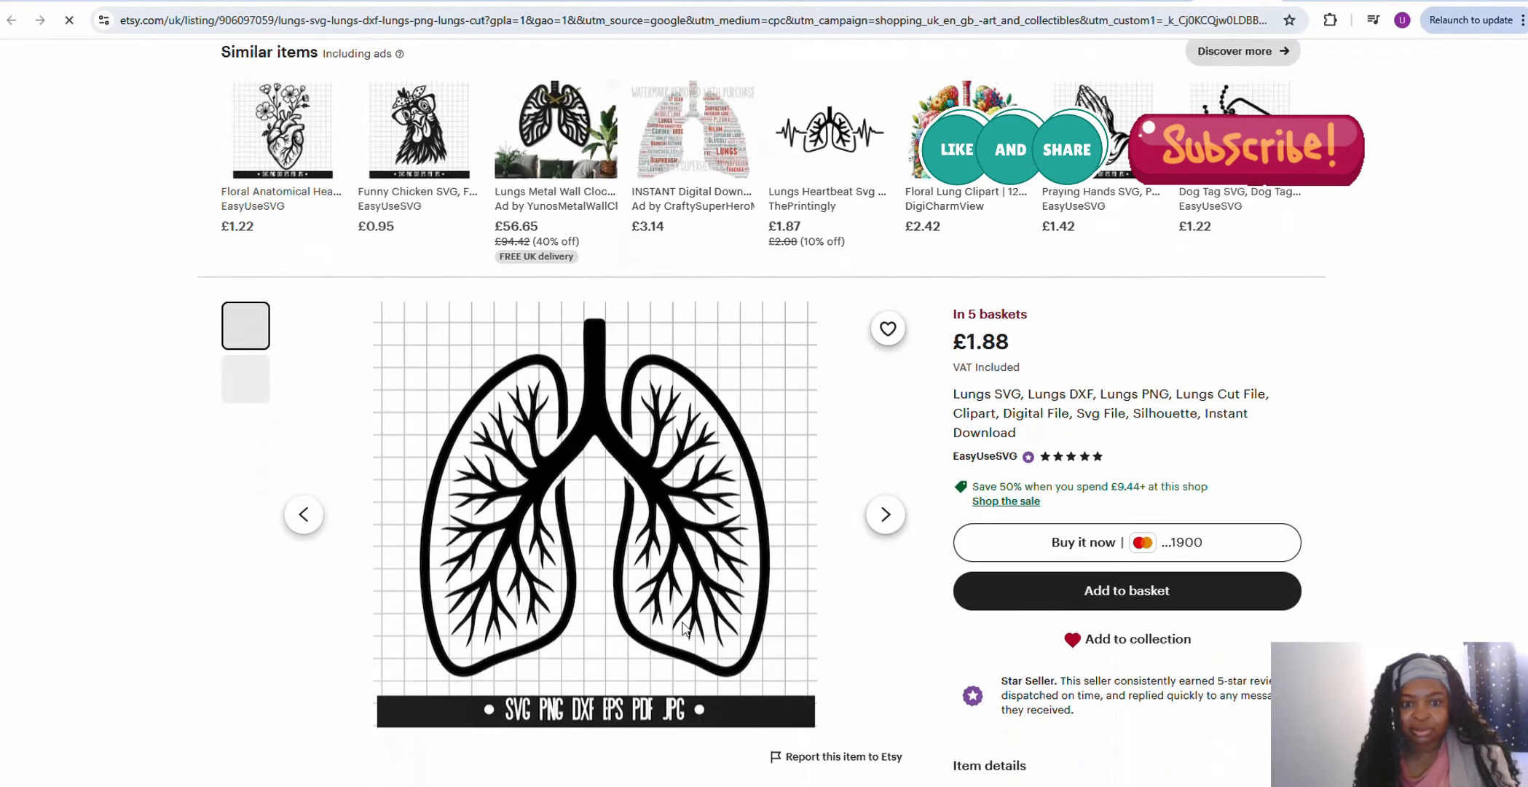
scroll(683, 627, down, 1)
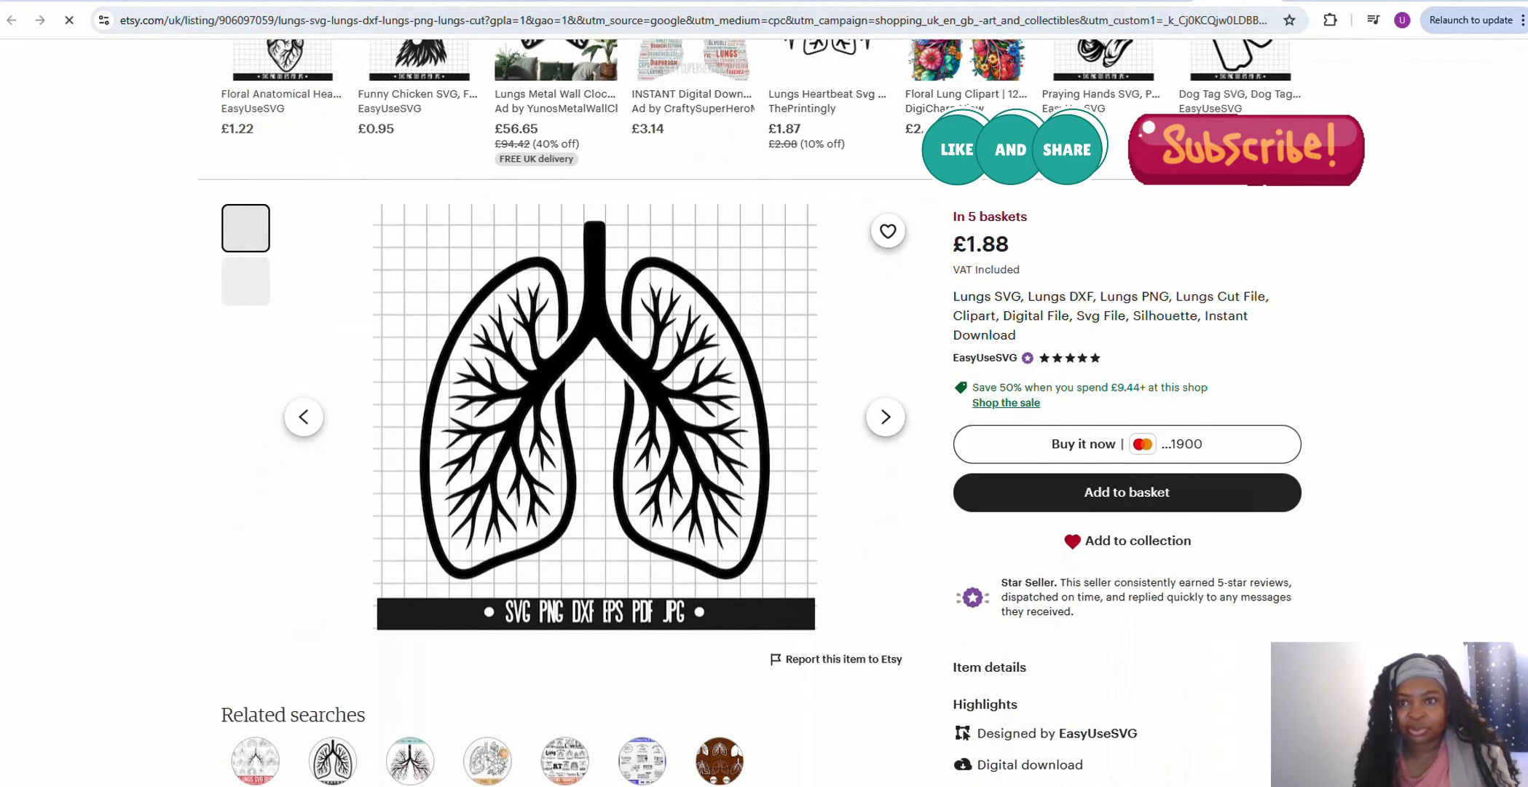
key(alt+Left)
Open the Adobe Stock X-ray style lungs image on black and capture a rectangular snip of its enlarged preview with the Snipping Tool
scroll(444, 655, down, 15)
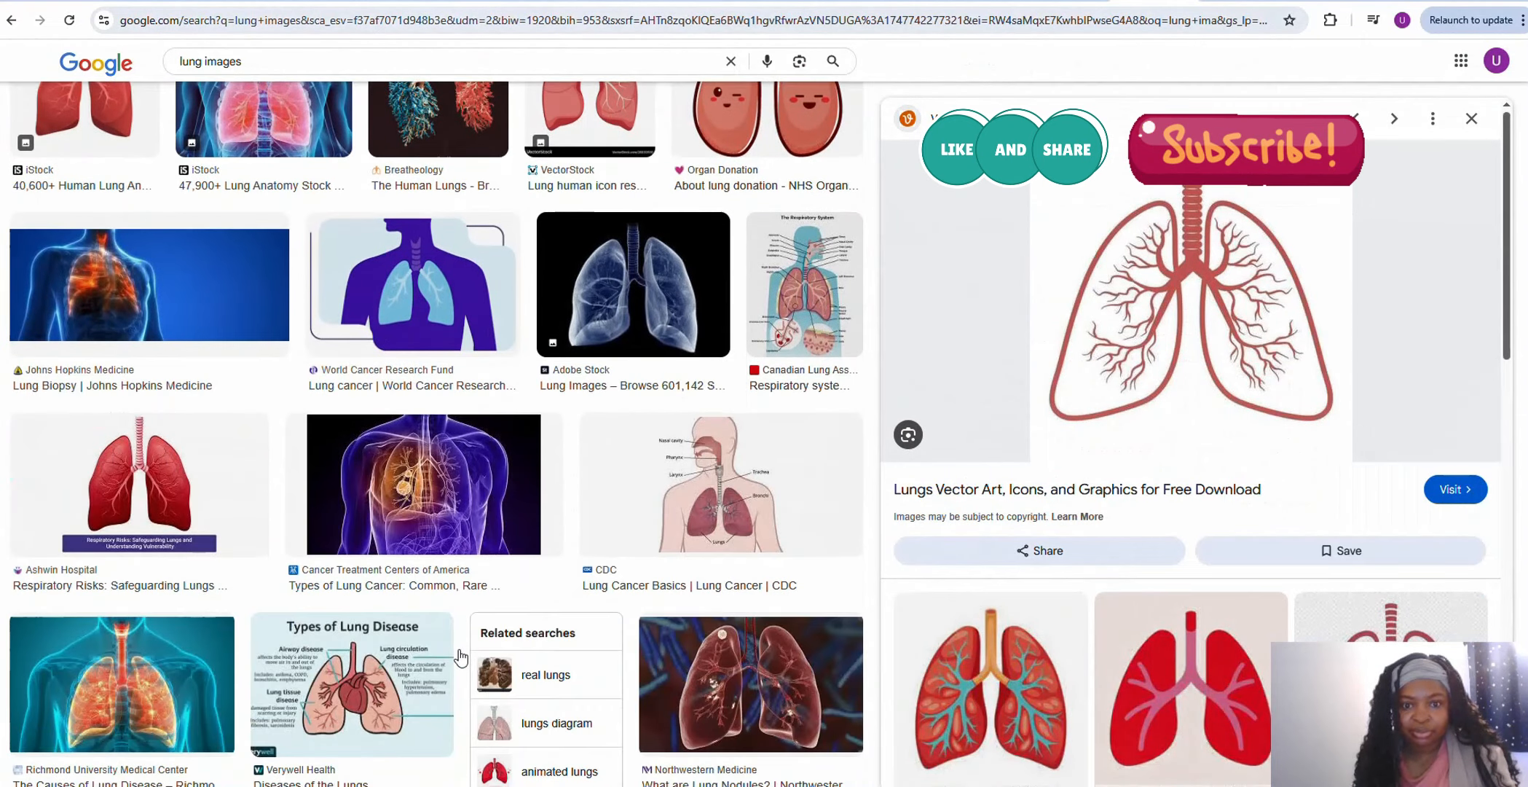
click(626, 321)
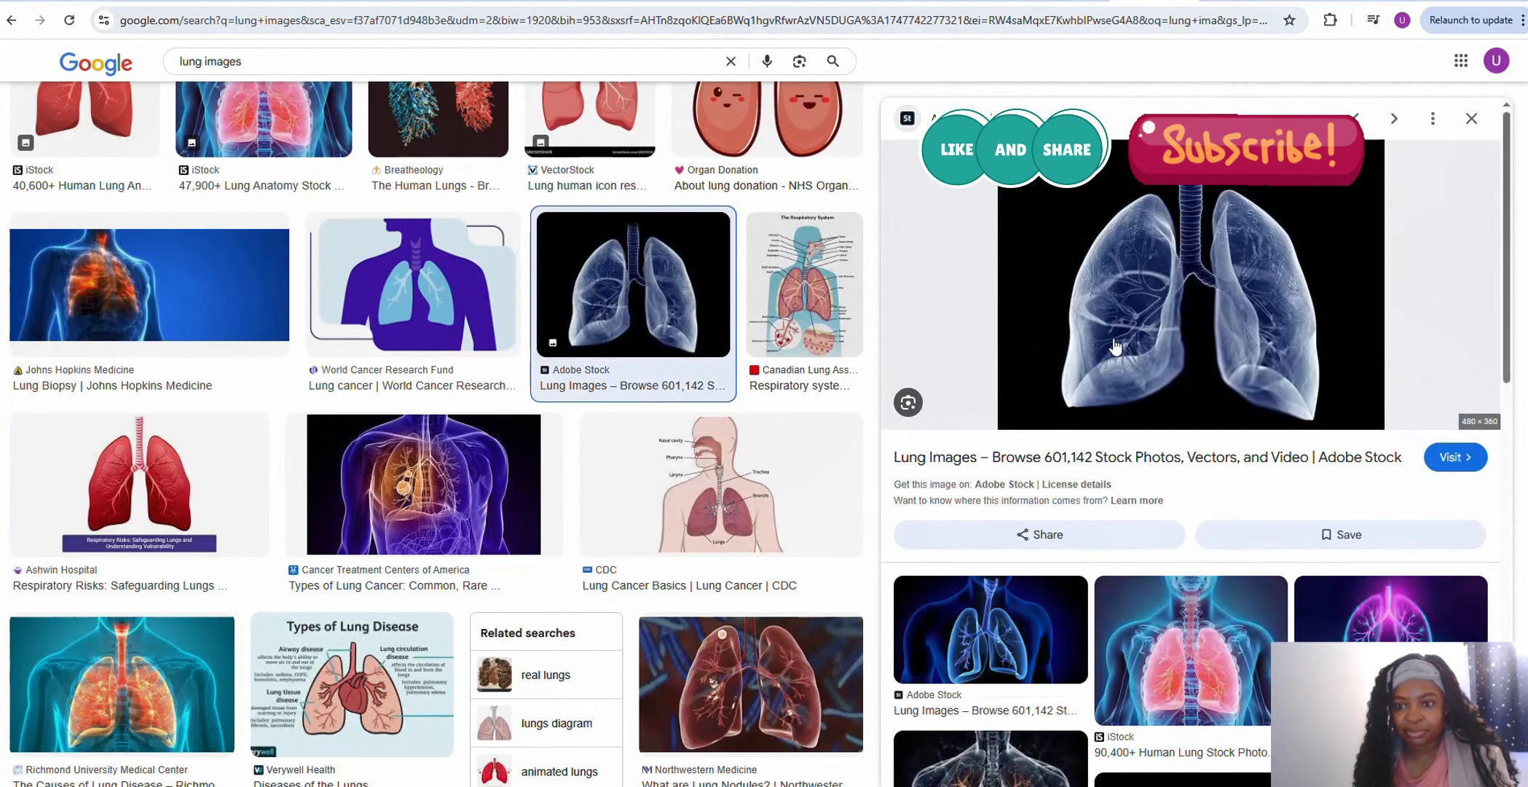
click(428, 786)
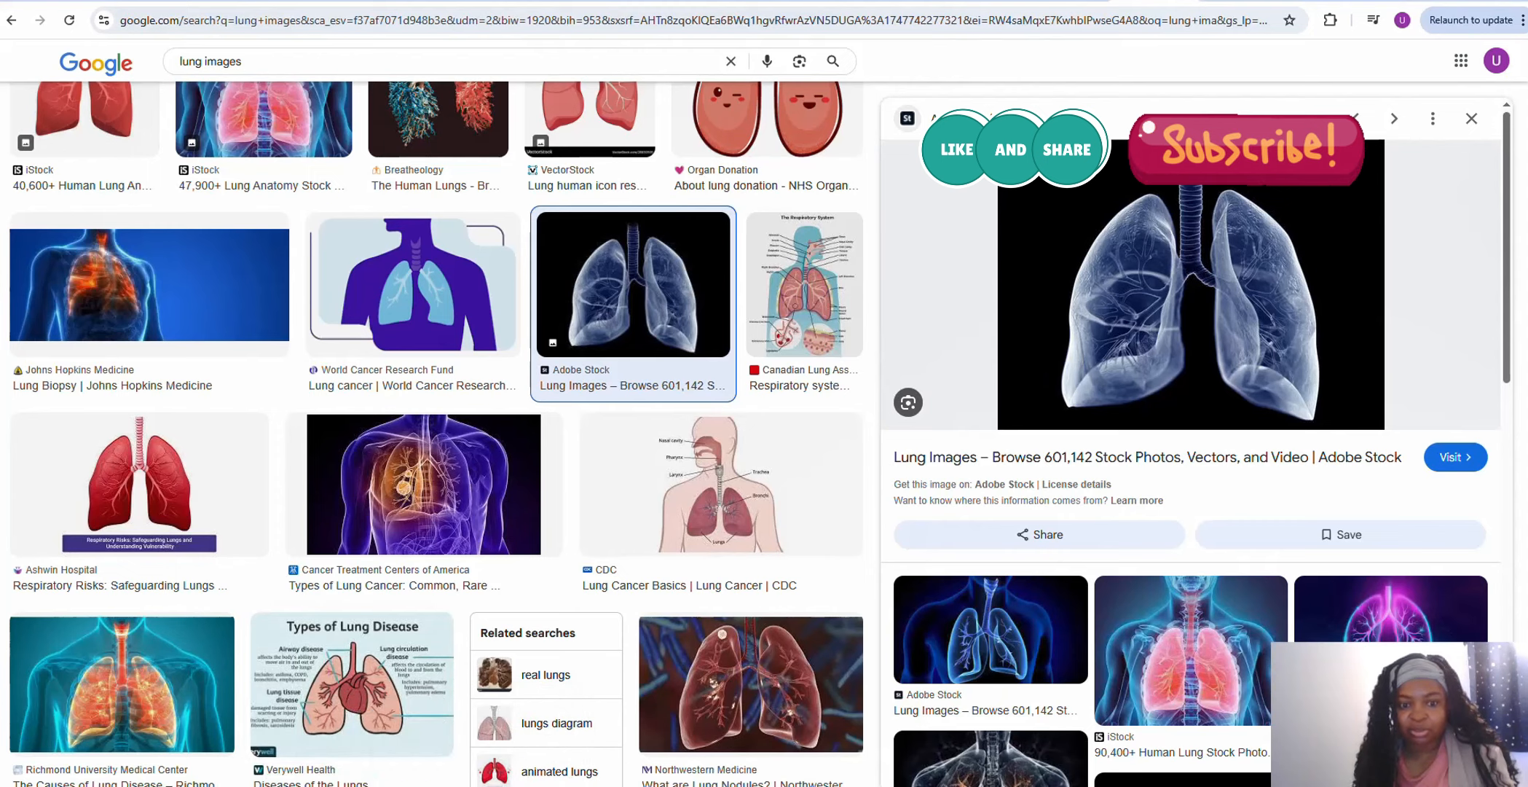
click(989, 56)
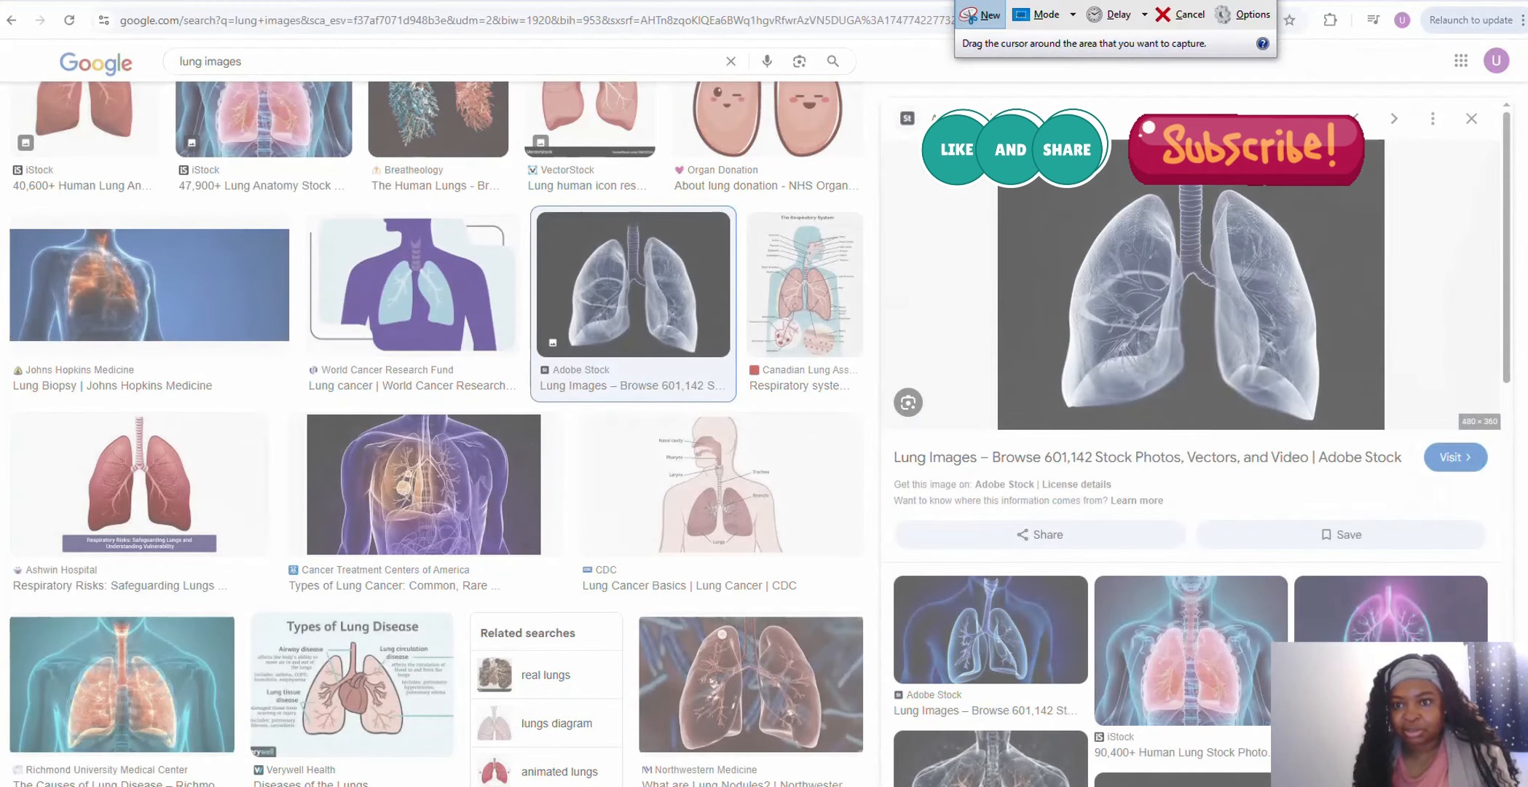
drag(1022, 142, 1354, 428)
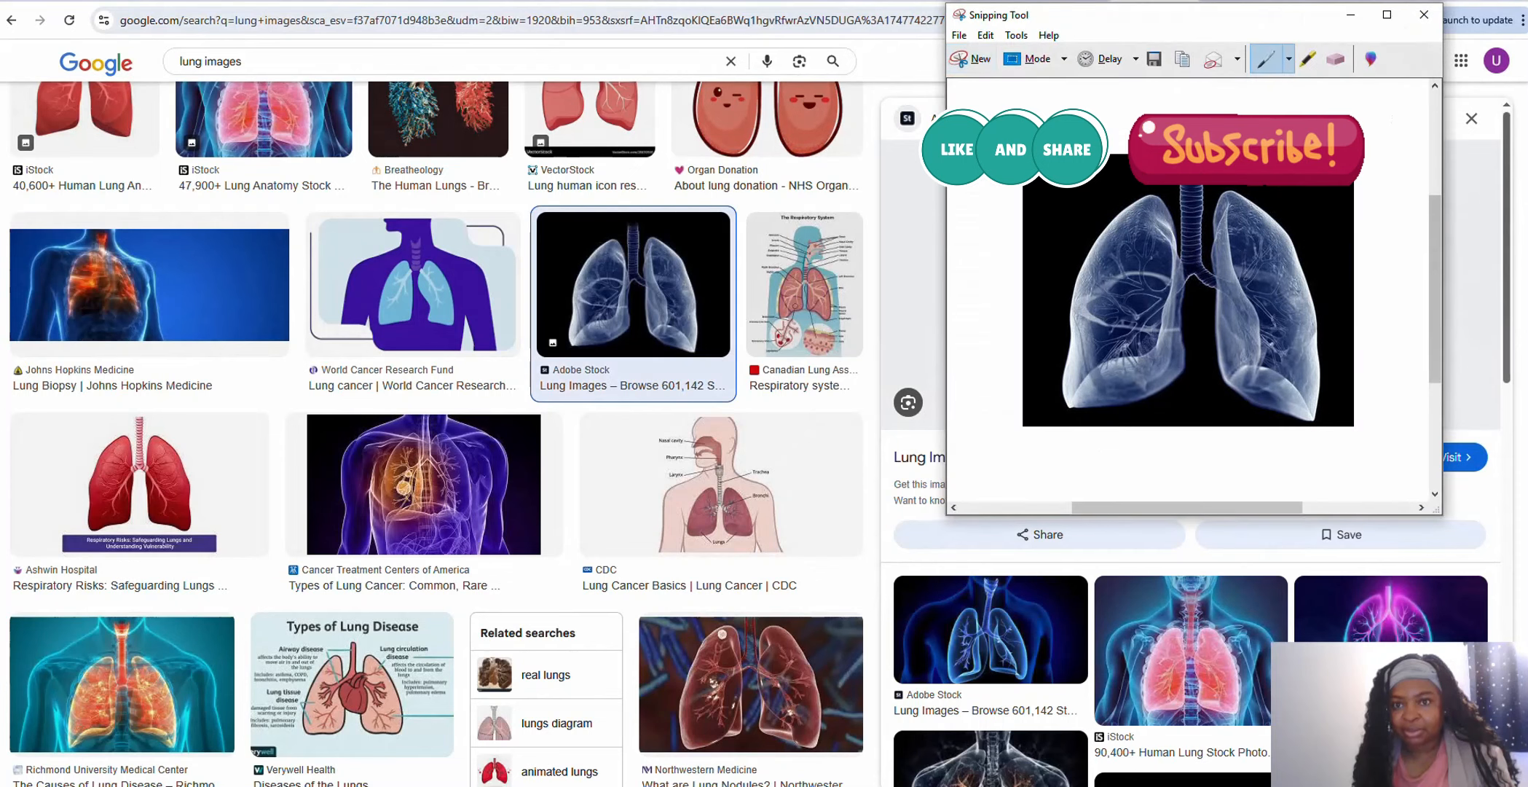
Save the X-ray style lungs snip as a JPEG named lungs2 in Downloads and minimise the Snipping Tool
click(958, 38)
click(994, 76)
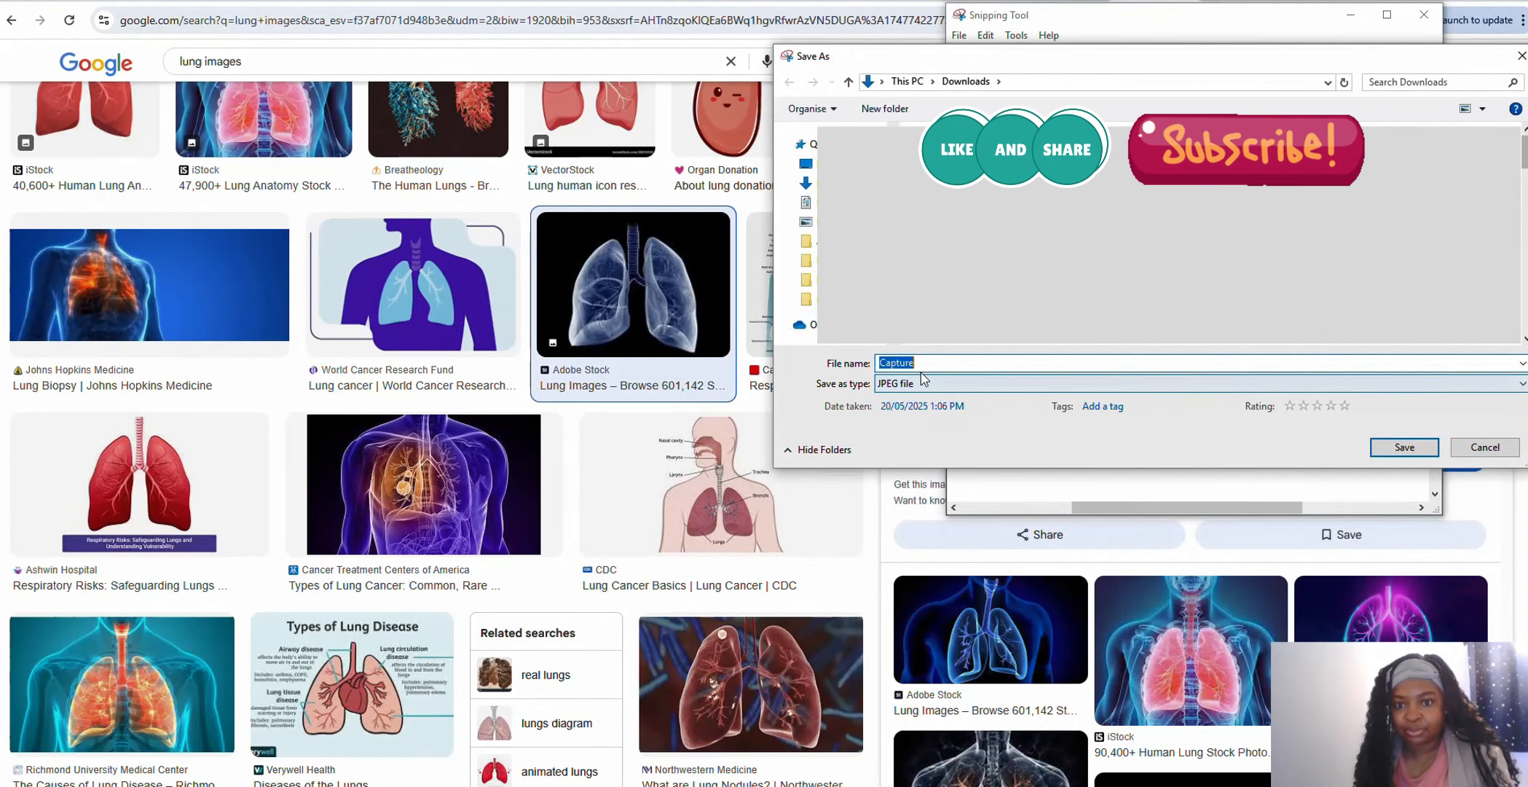
text(lungs)
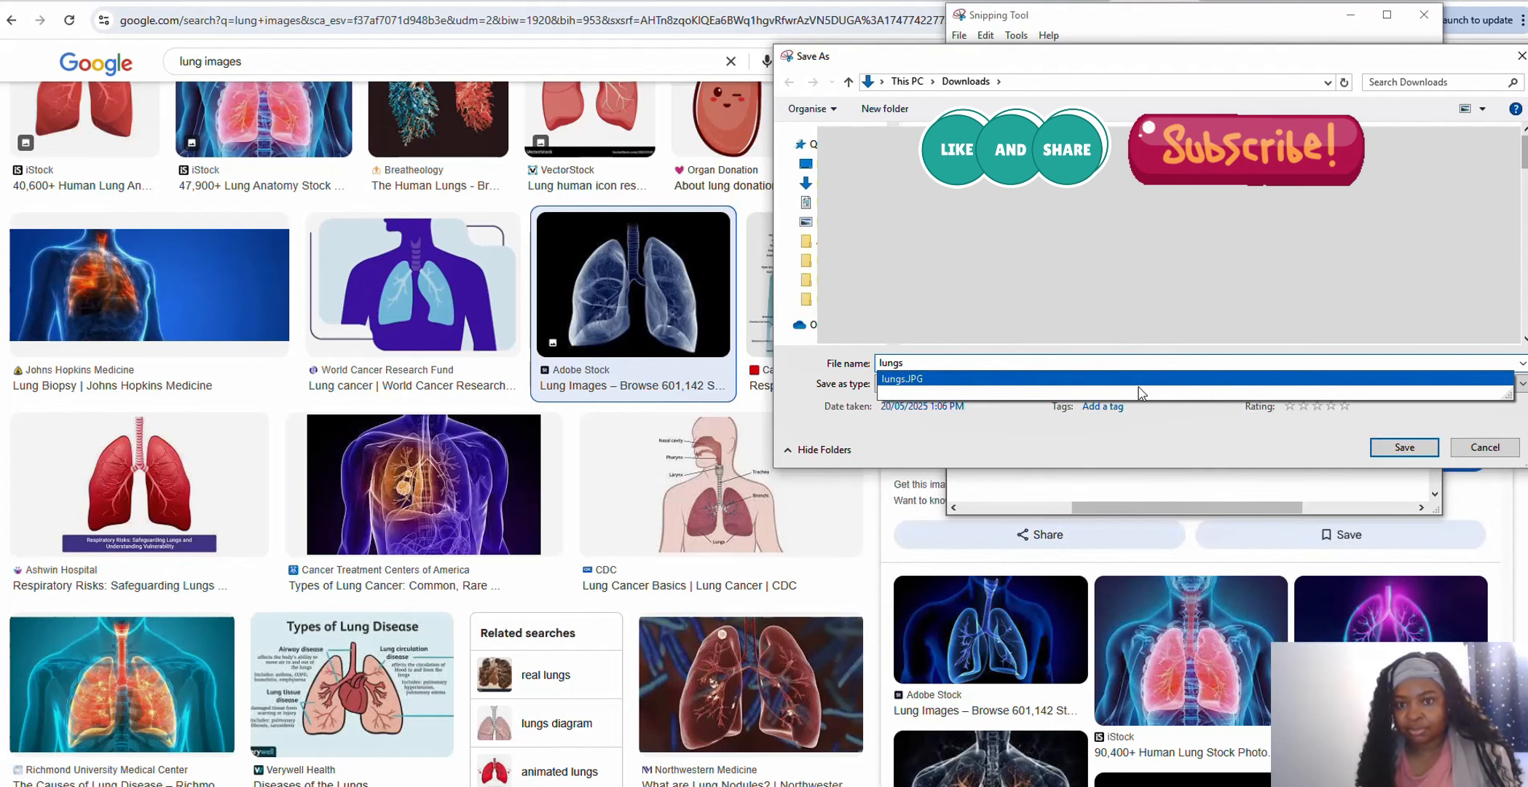
text(2)
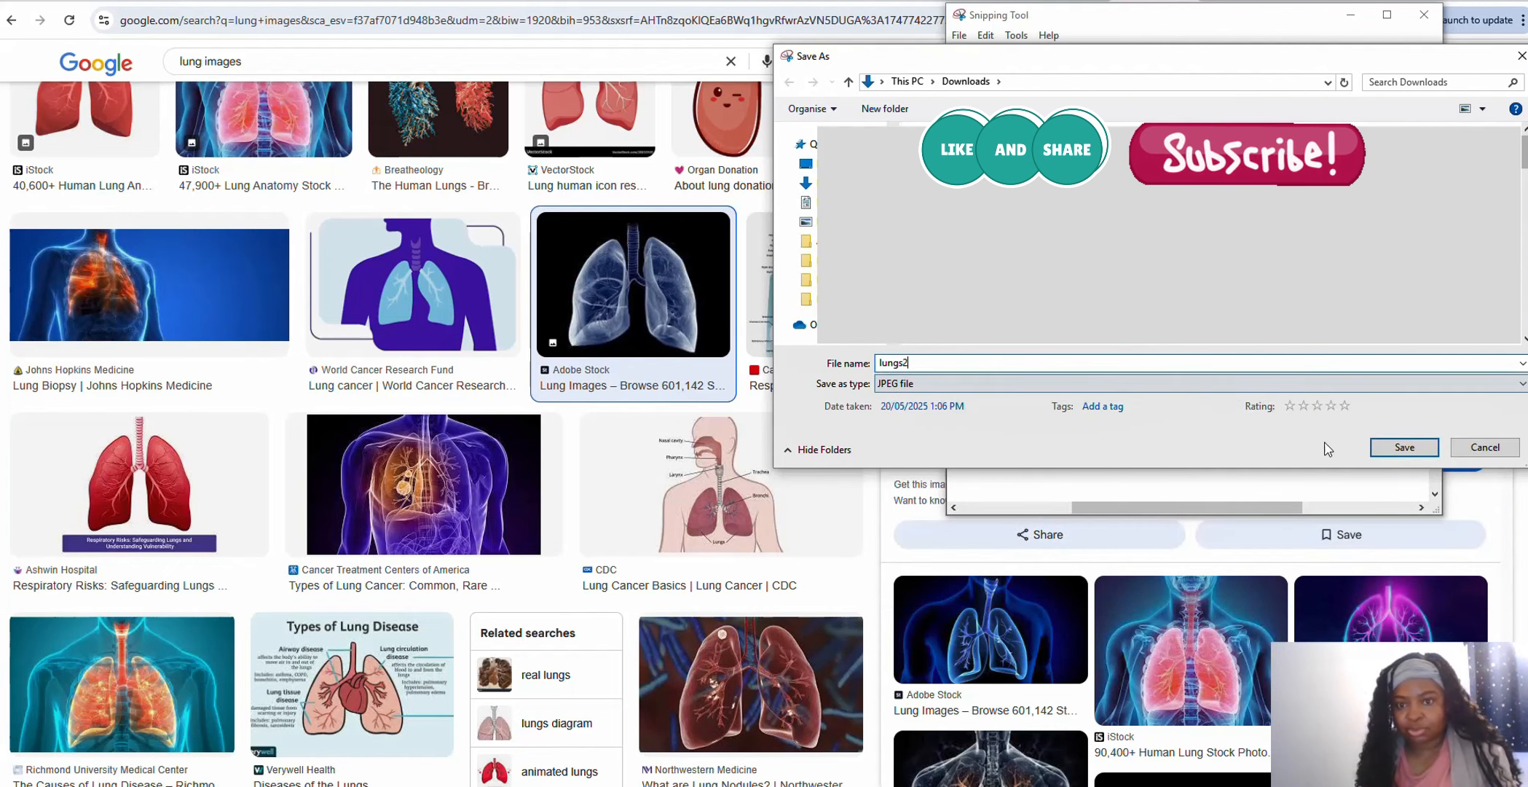
click(1403, 446)
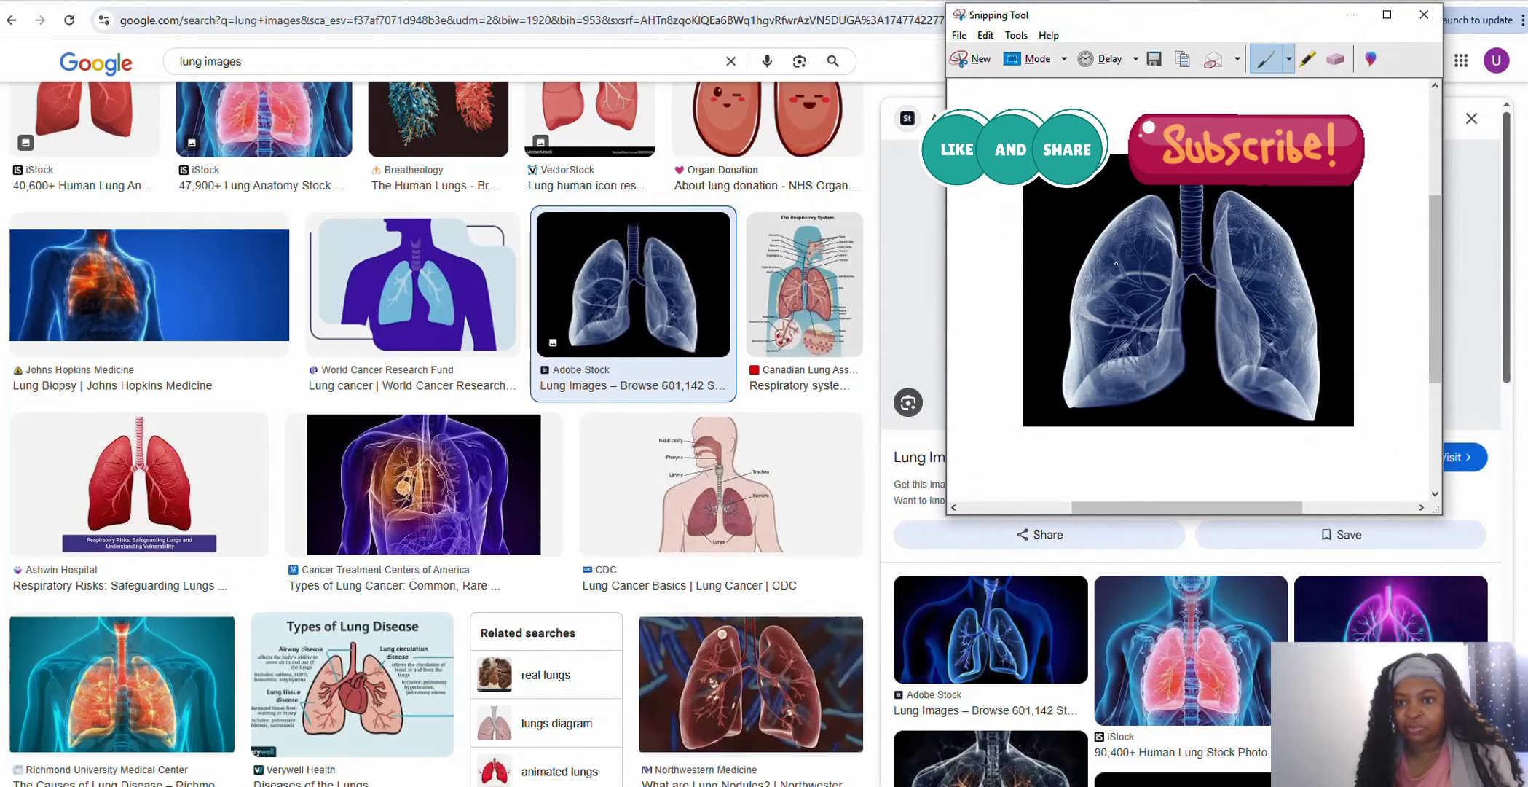
click(1350, 22)
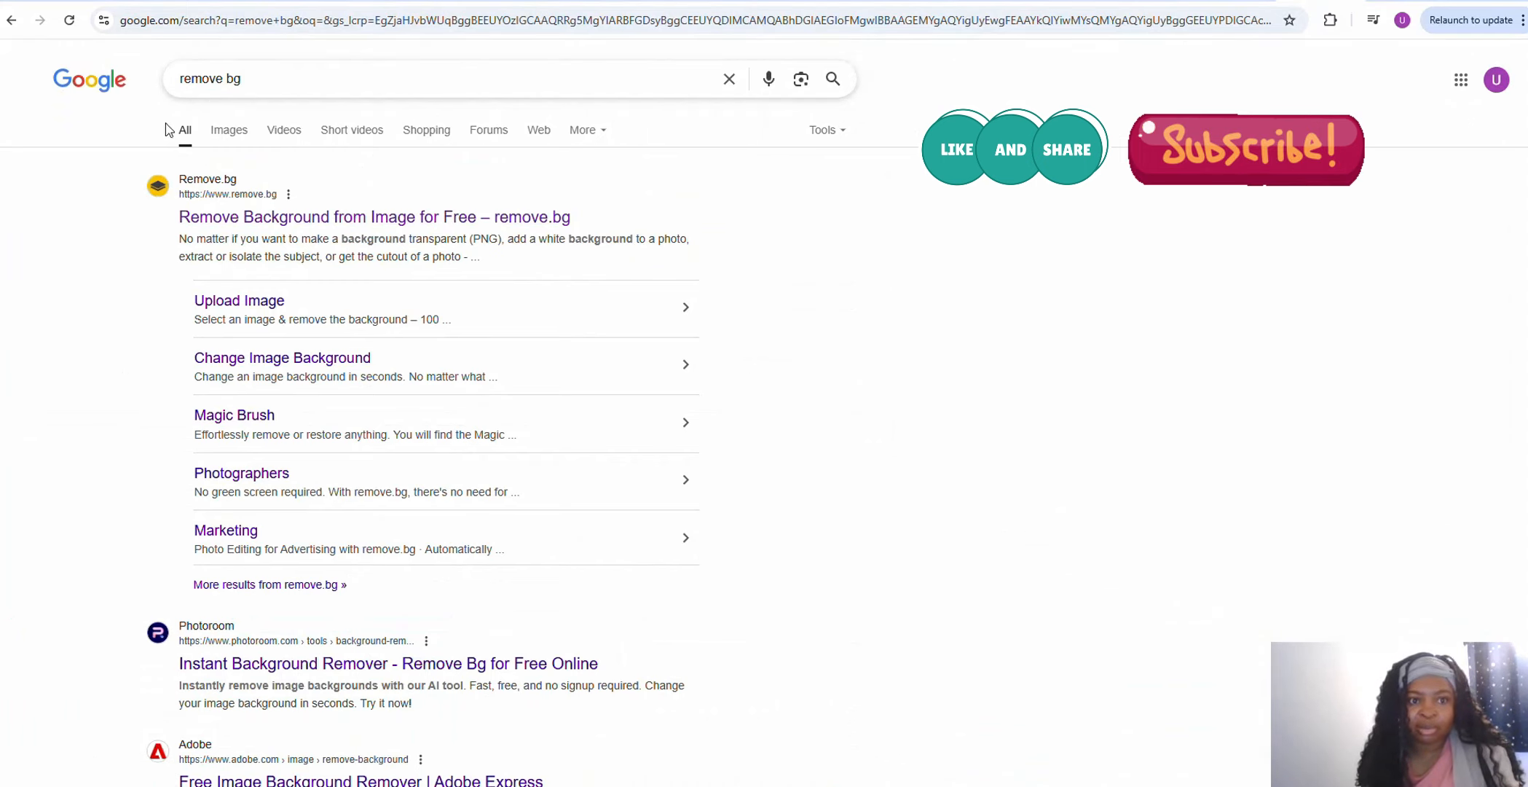
Open the remove.bg site from the search results and upload lungs.JPG from Downloads for background removal
click(264, 226)
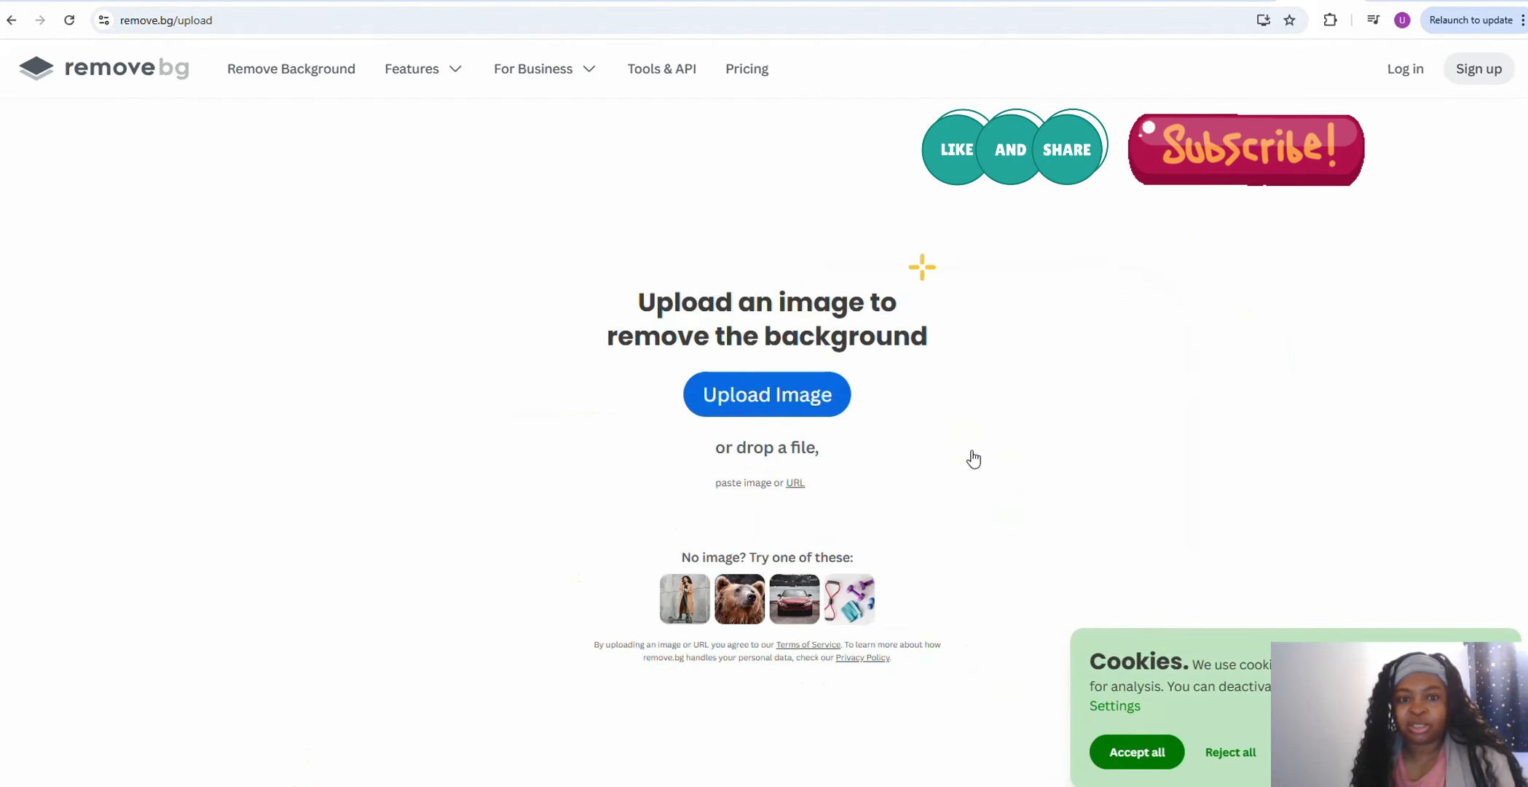
click(765, 389)
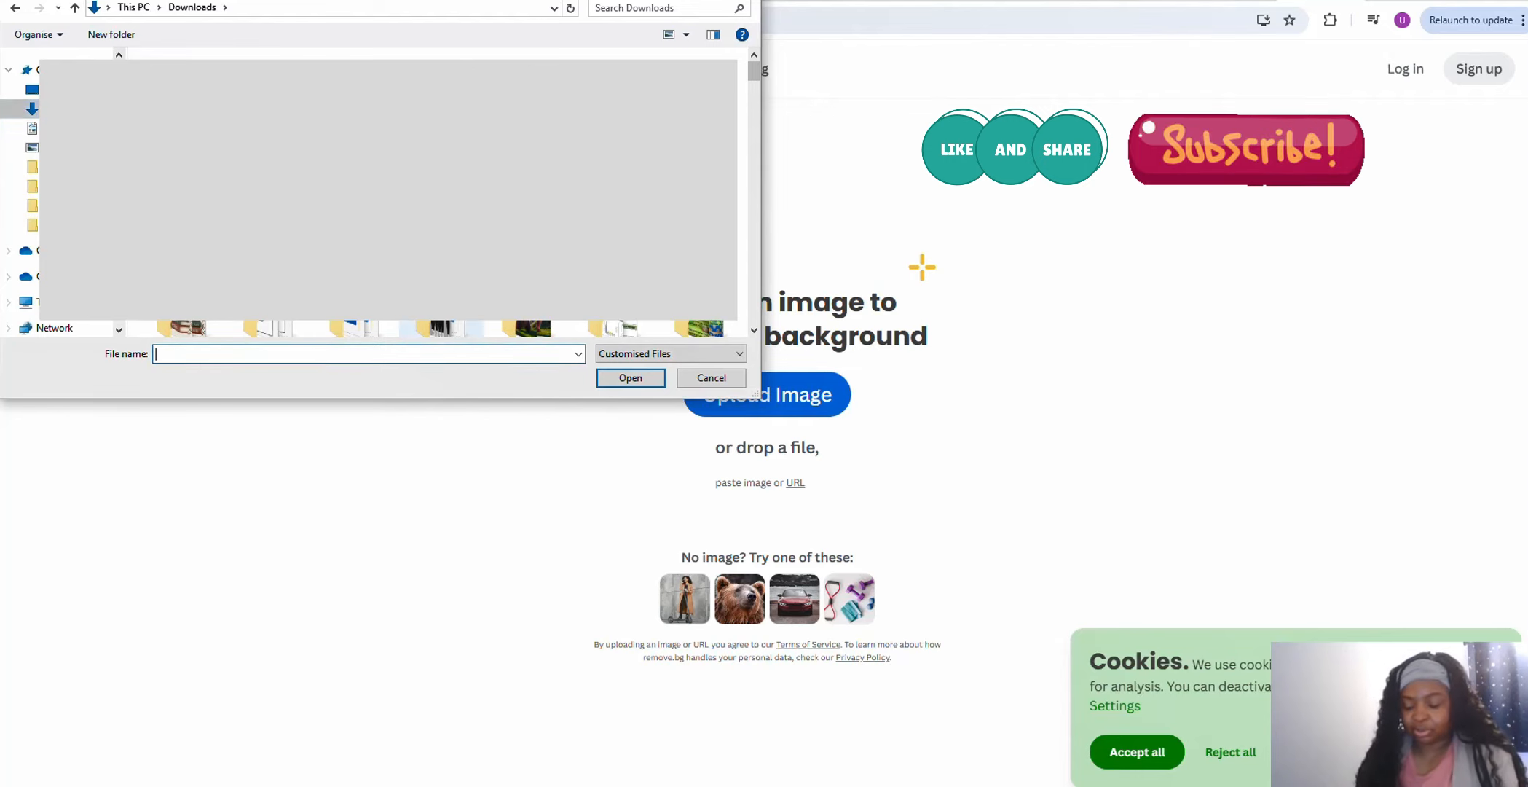
text(lun)
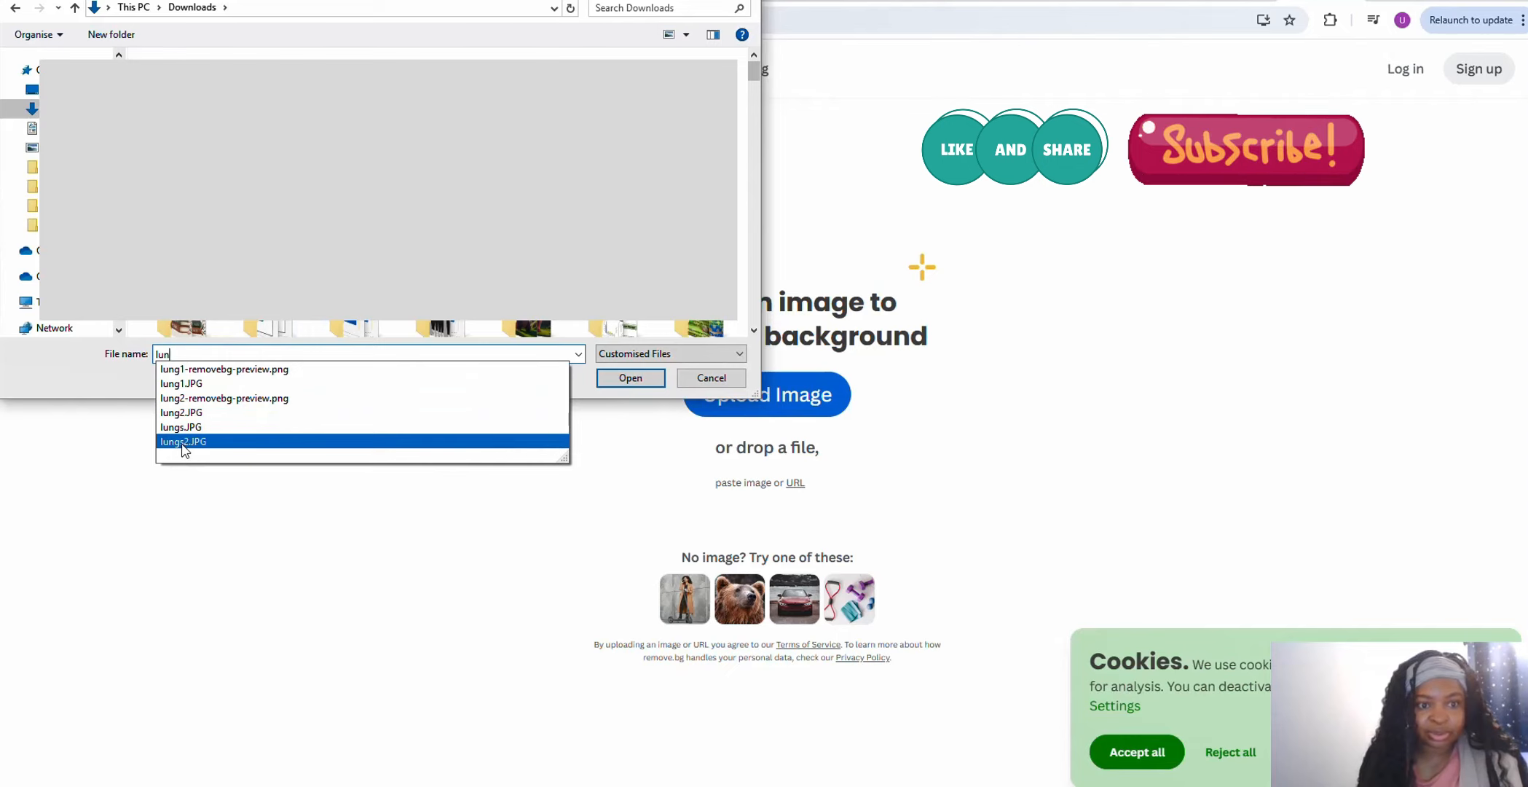
click(312, 427)
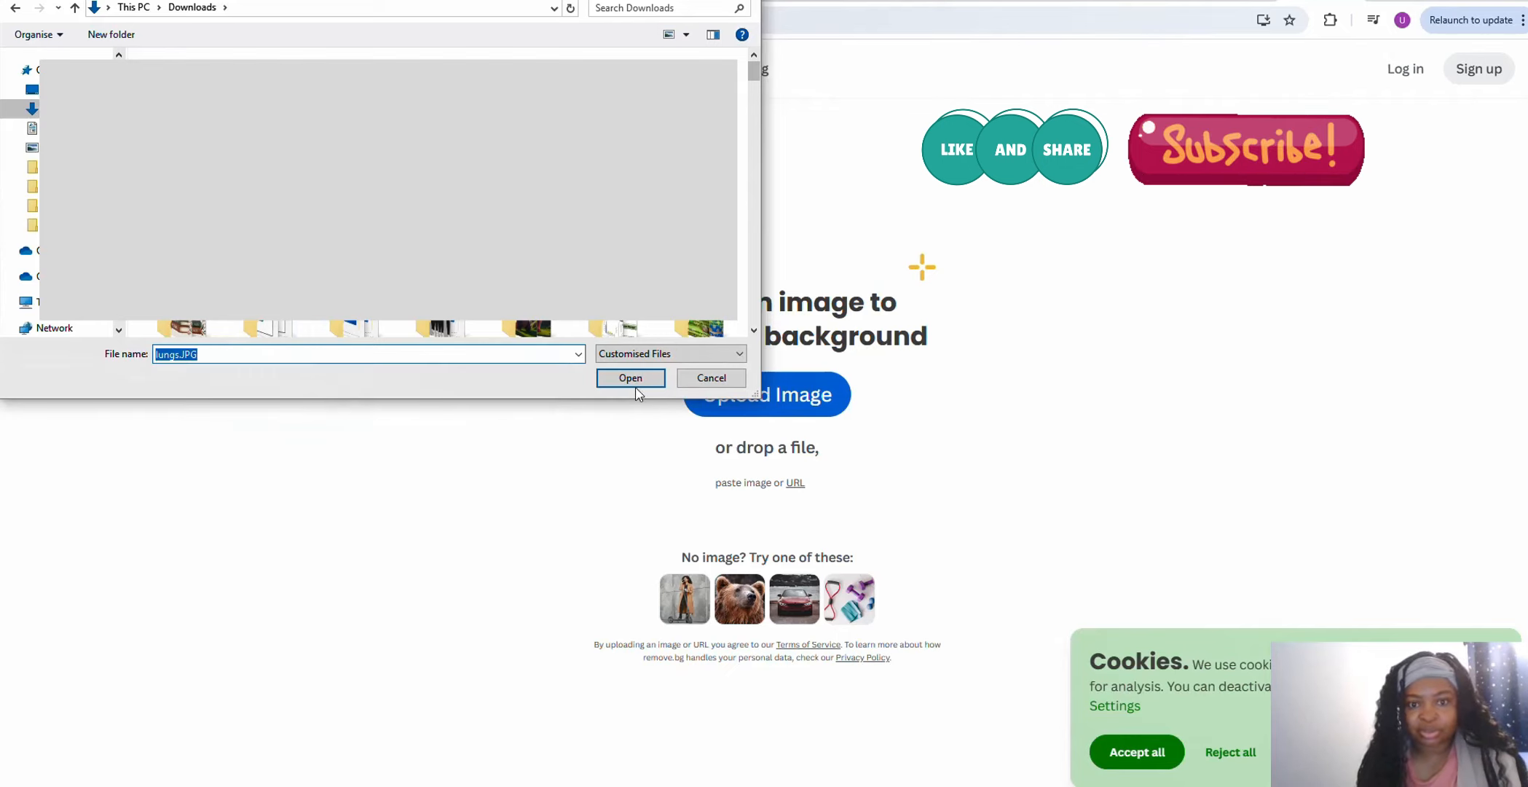
click(637, 379)
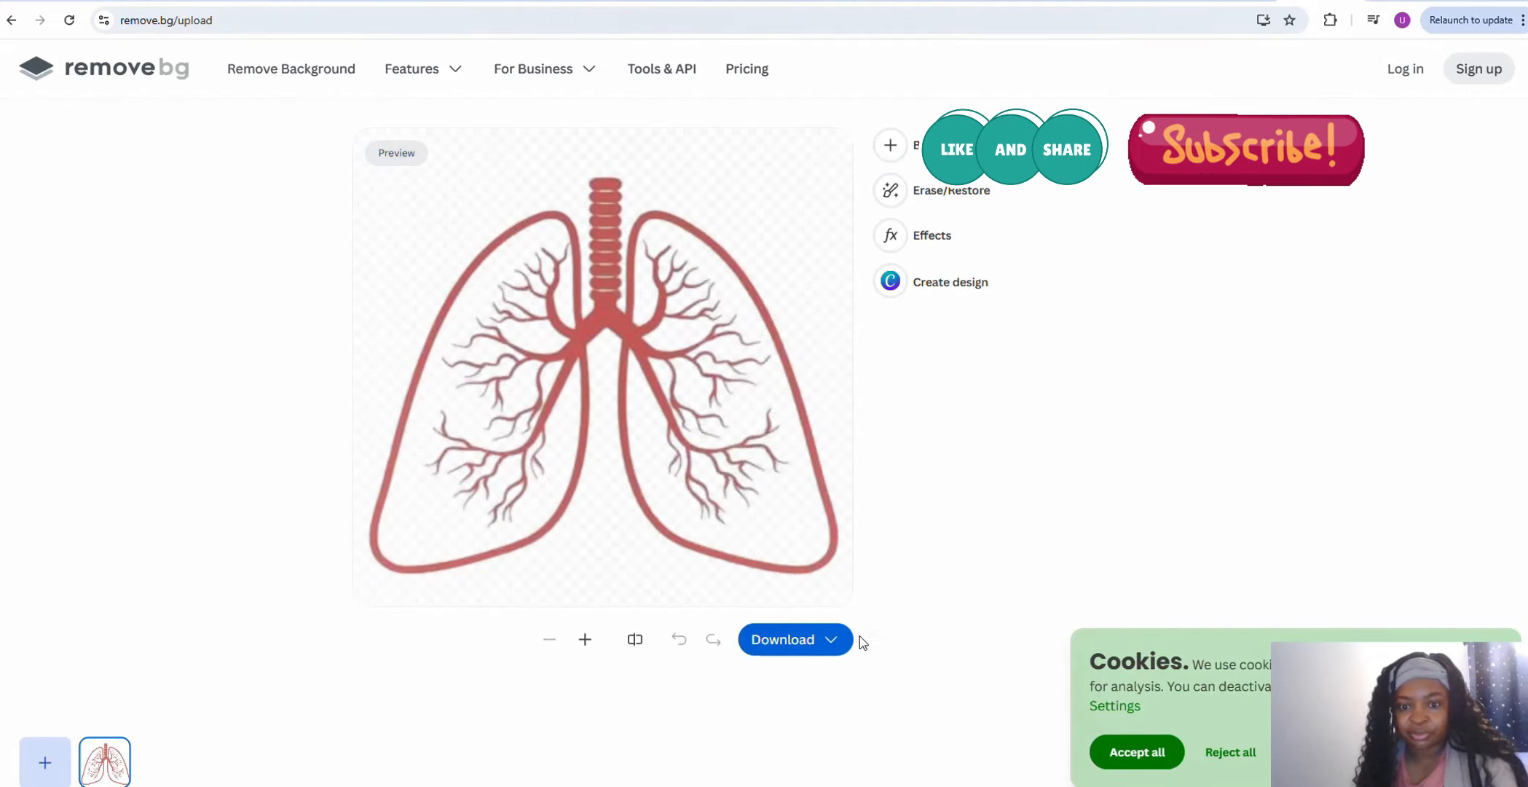
Download the free 375 x 359 preview of the red outline lungs with its background removed
click(825, 645)
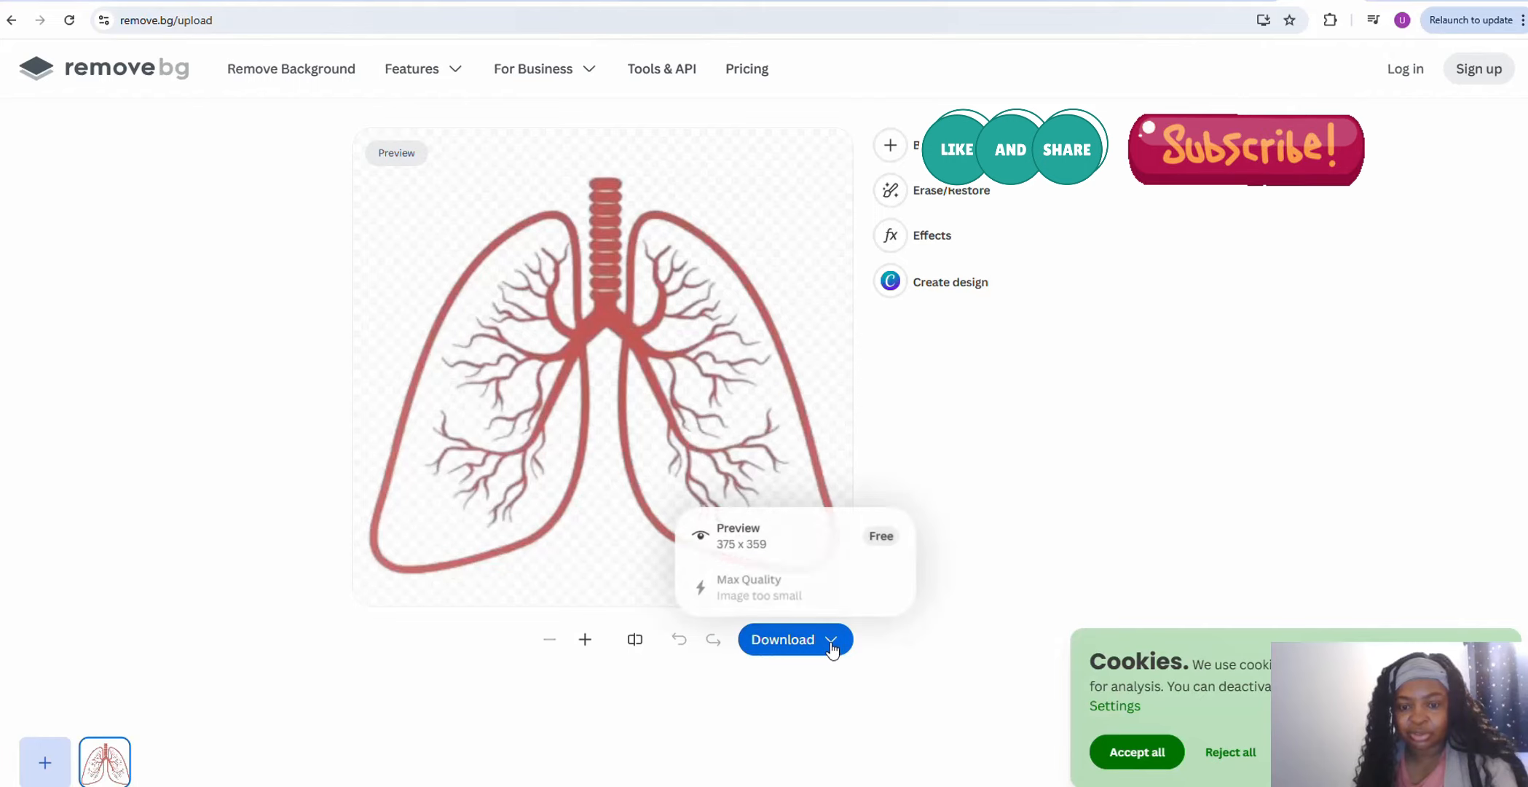
click(1039, 371)
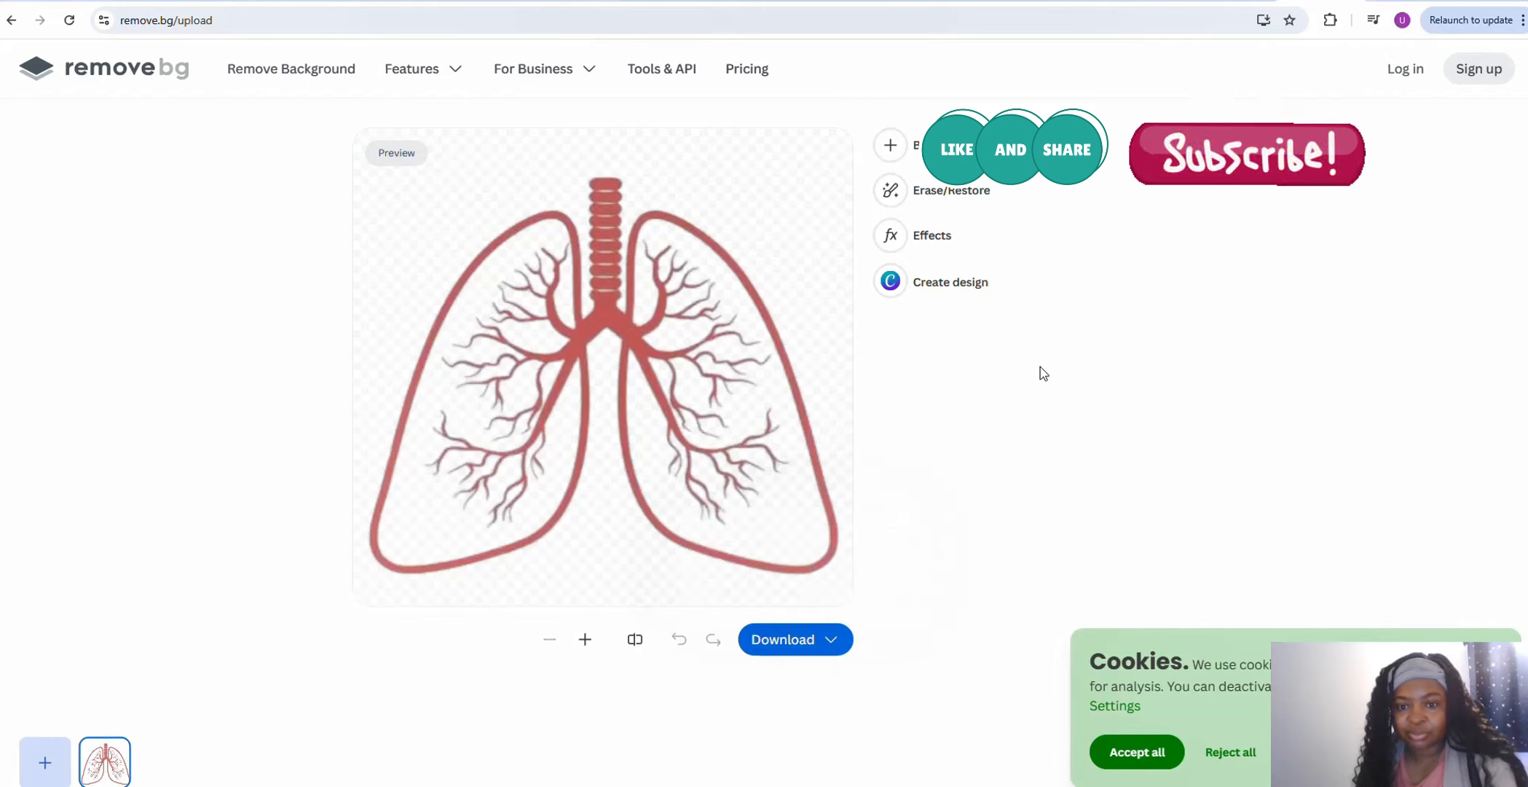
click(753, 645)
click(755, 544)
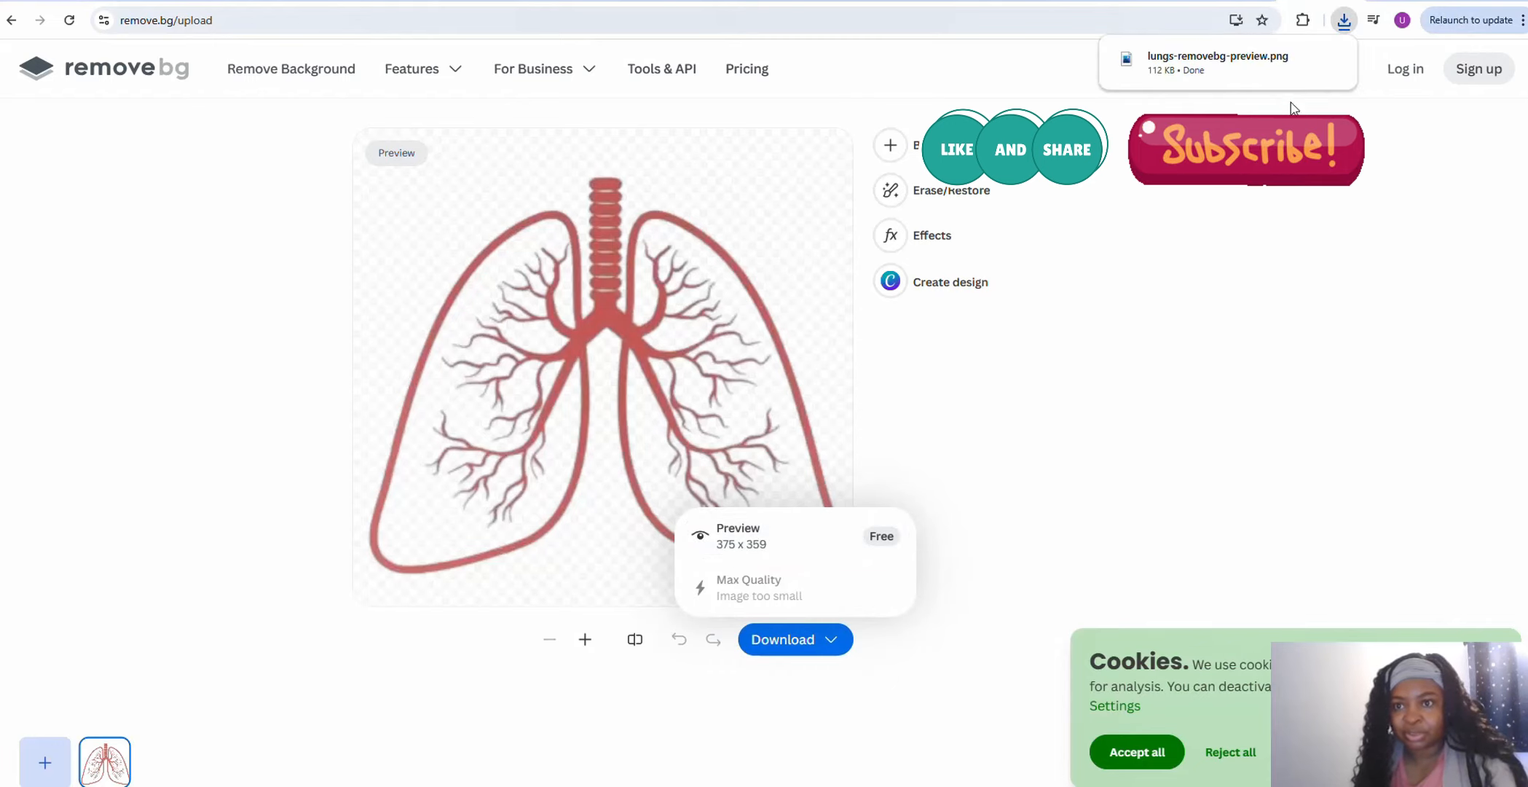
Upload the lungs2 image from Downloads for background removal and download its free 411 x 338 preview
click(11, 19)
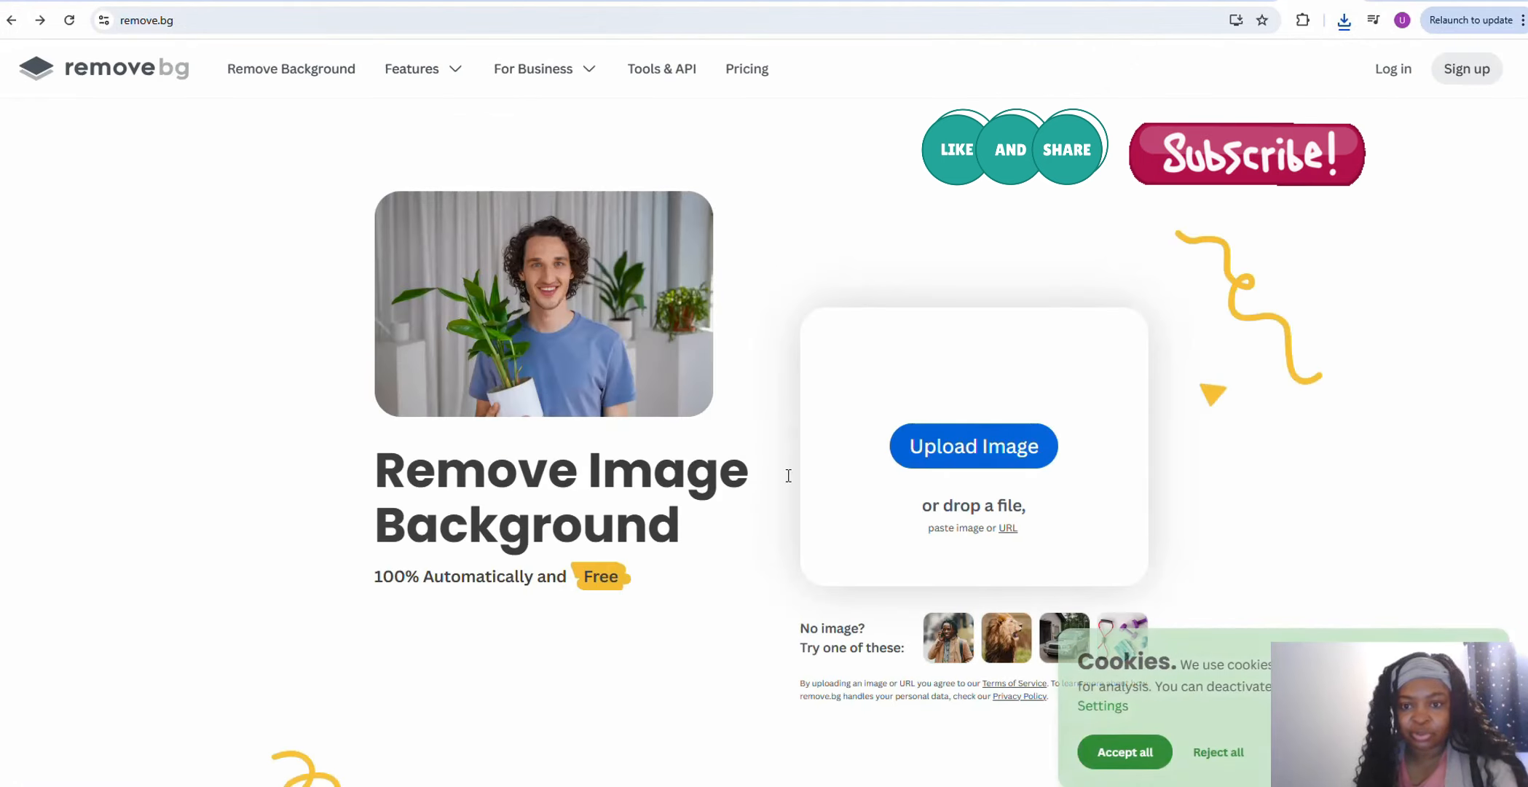
click(941, 445)
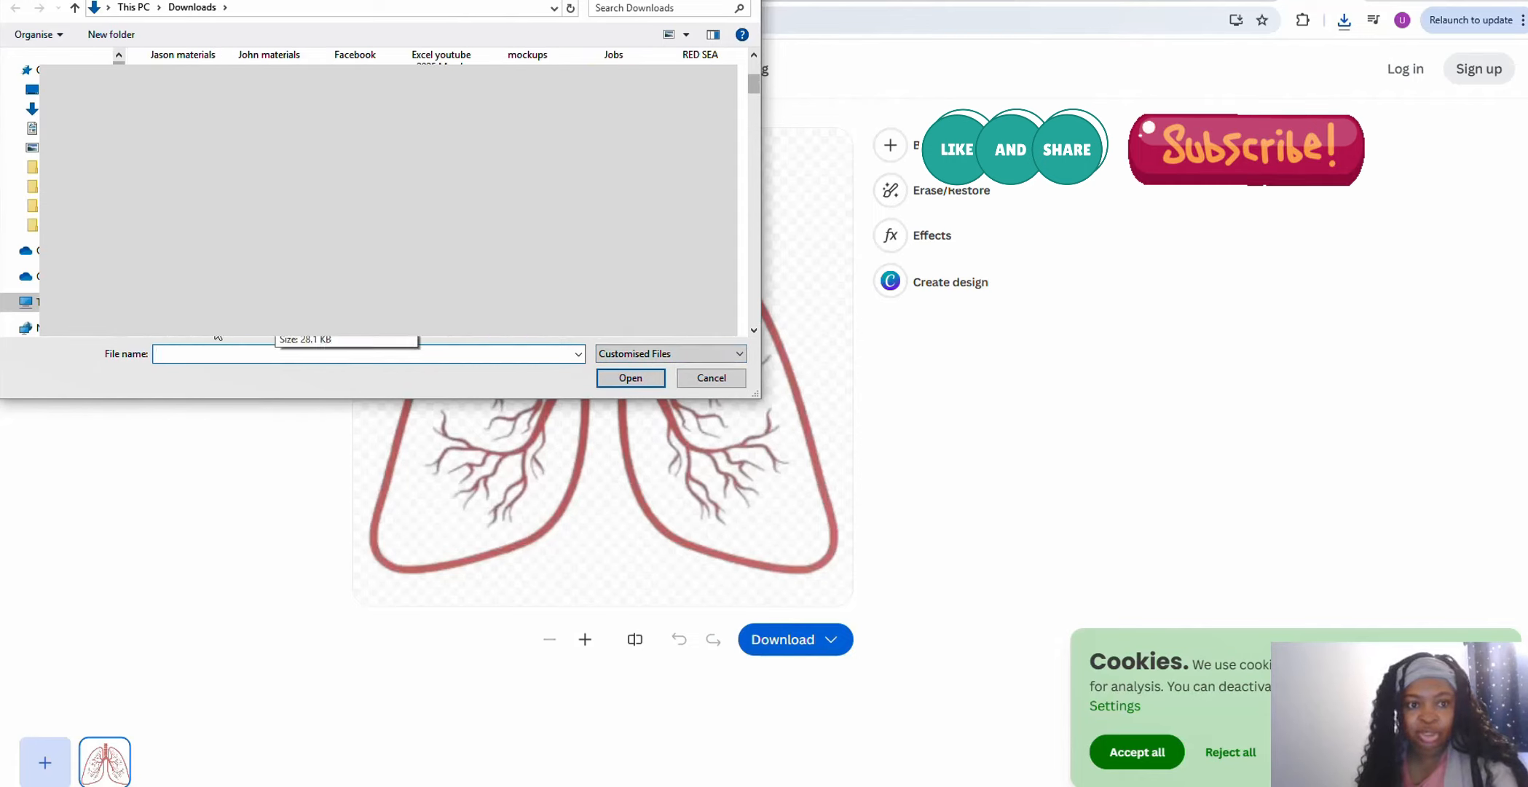
text(lungs2)
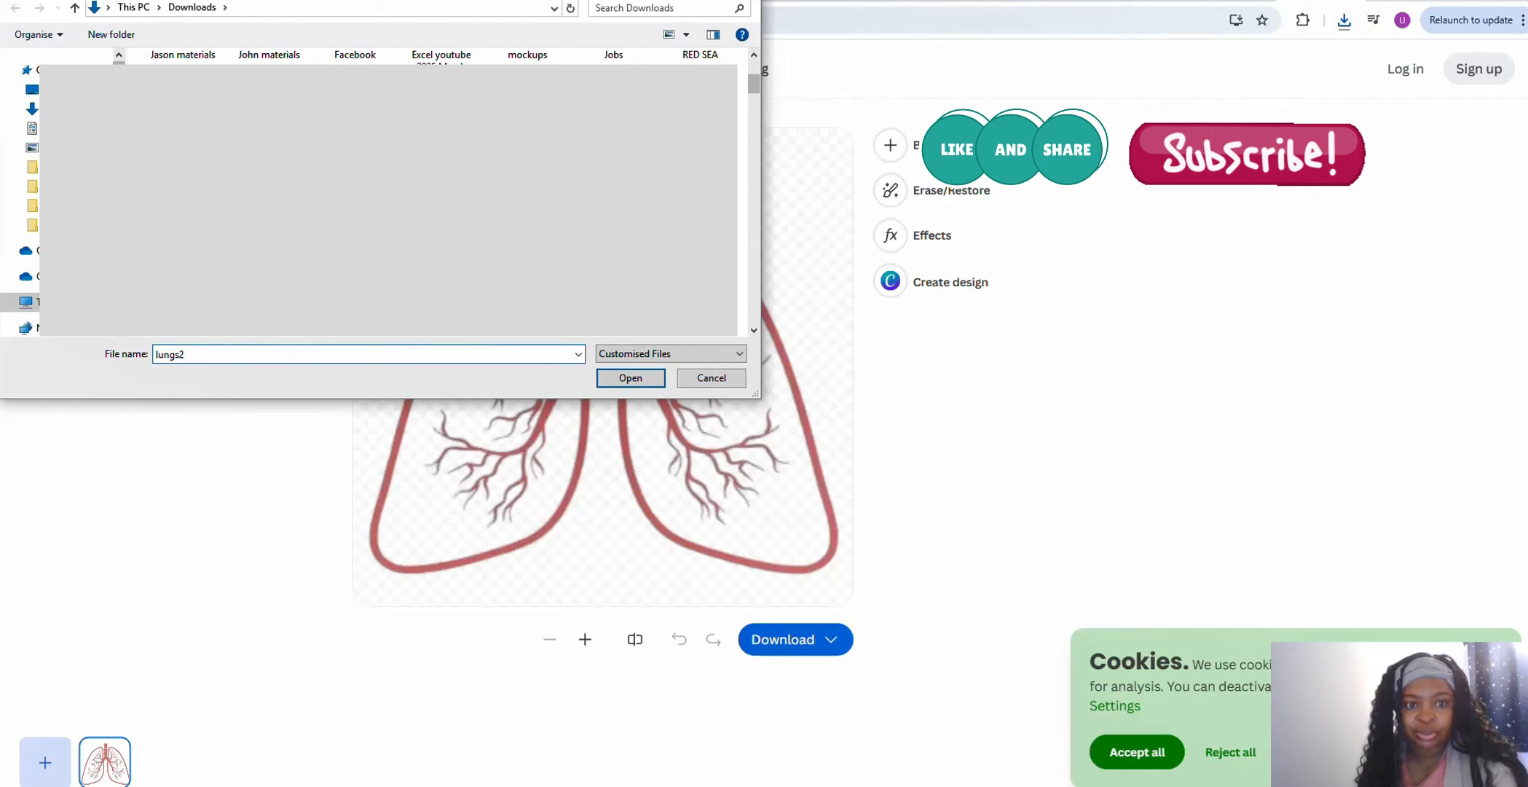
click(645, 380)
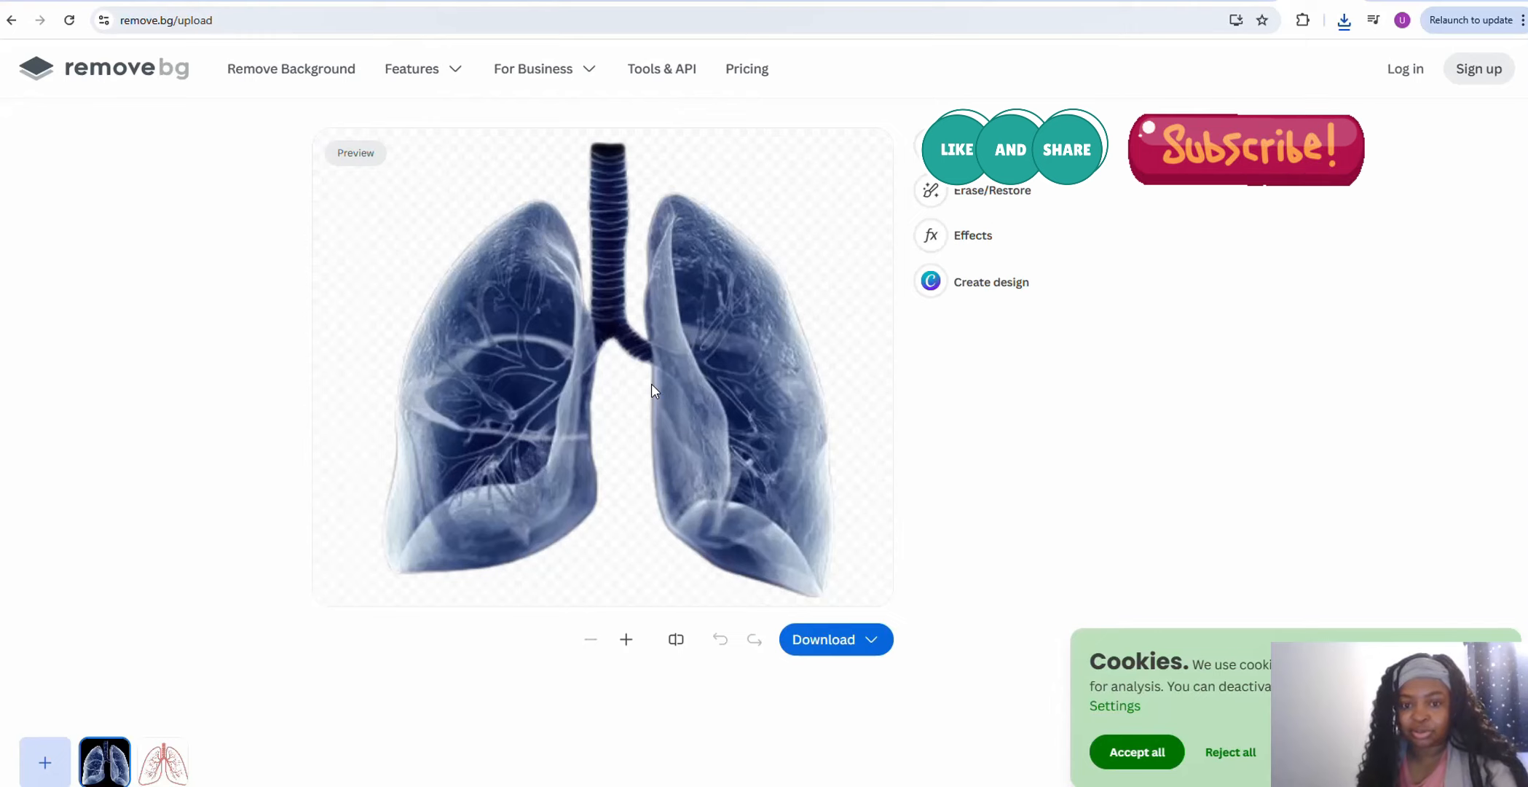
click(805, 646)
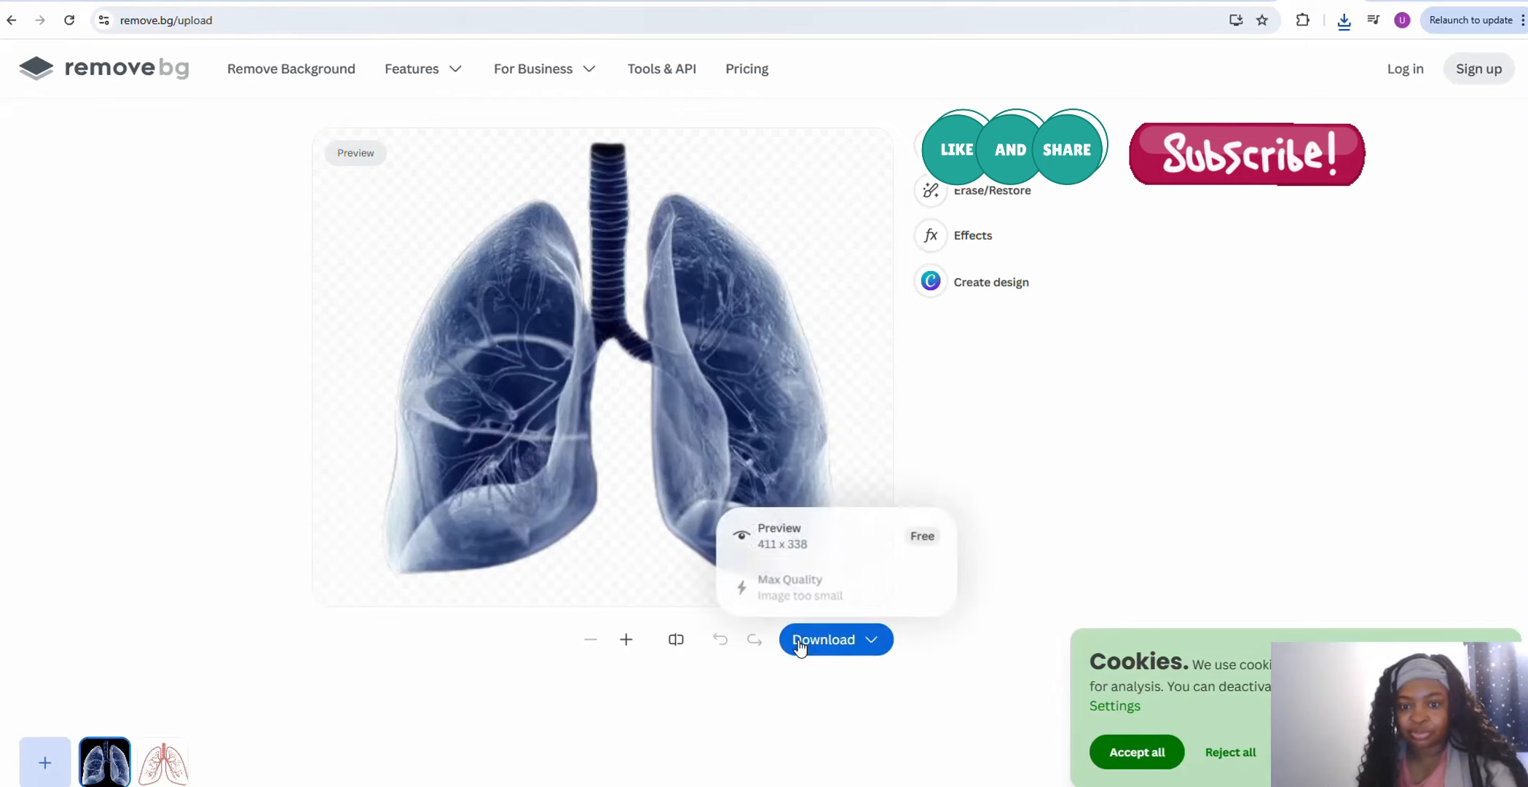
click(804, 543)
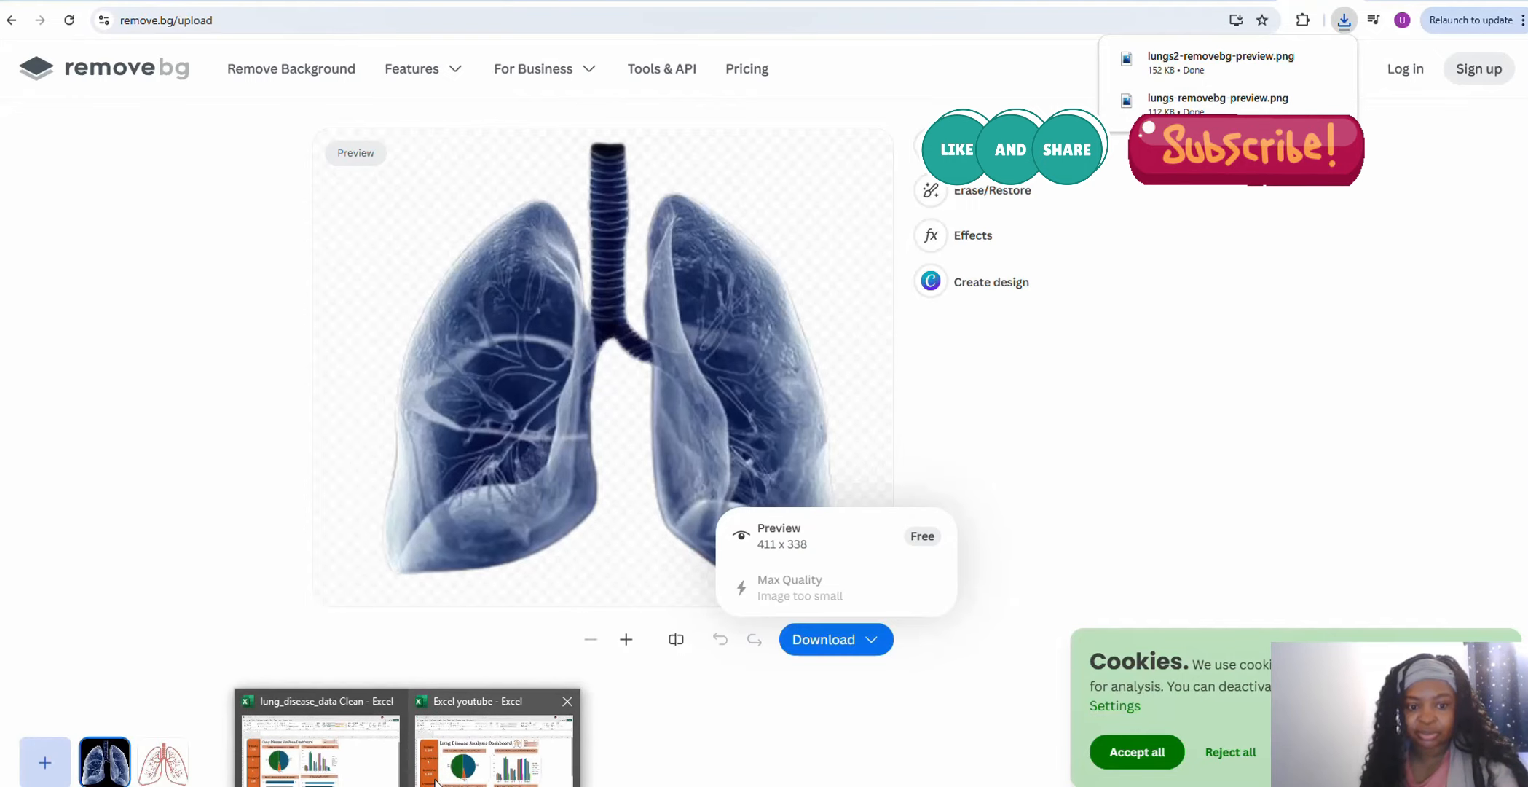
Switch to the lung_disease_data Clean workbook in Excel and insert both background-free lungs pictures from Downloads over the cells of the Visual sheet
click(437, 778)
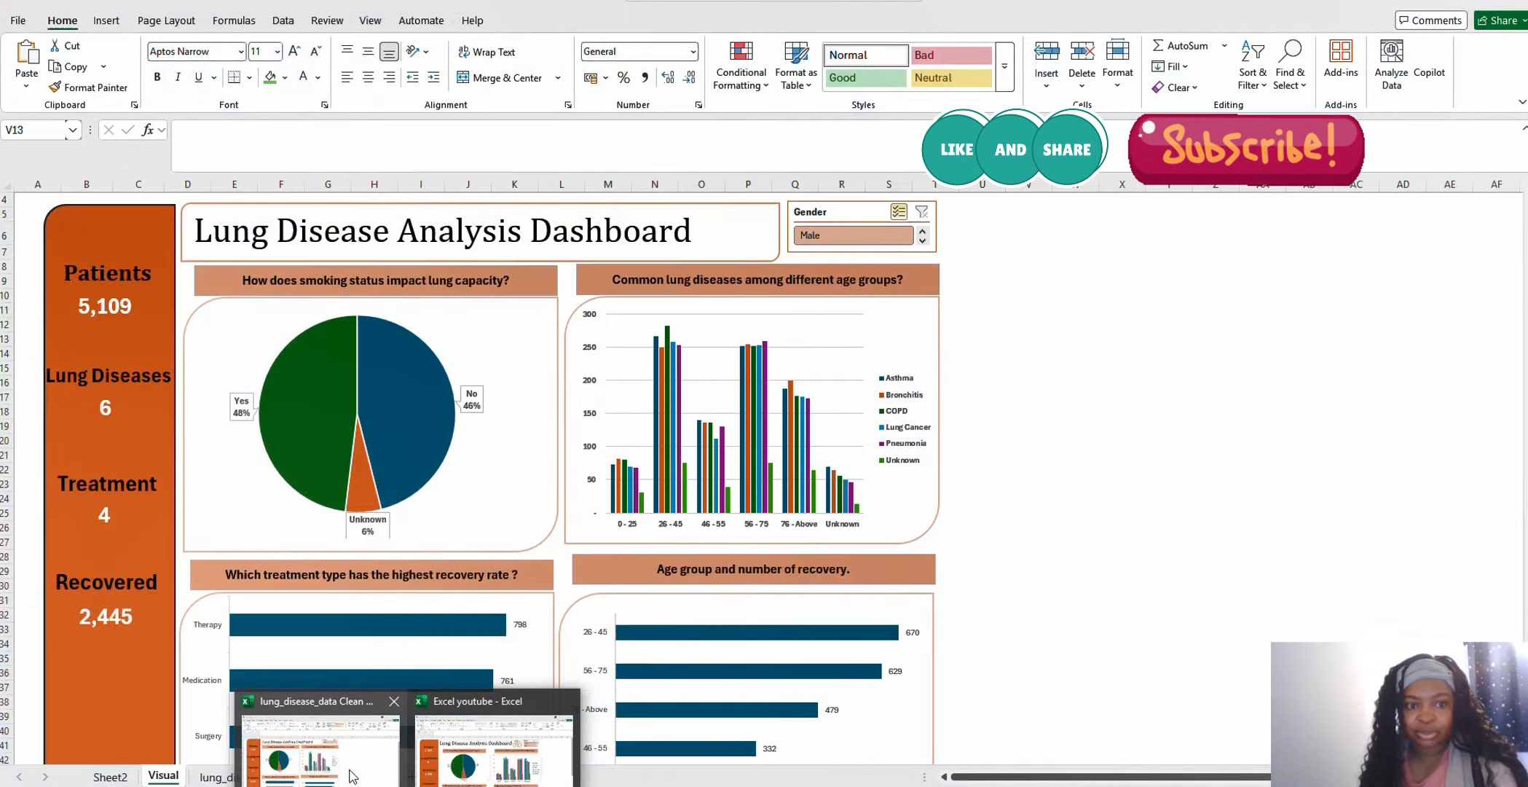
click(352, 777)
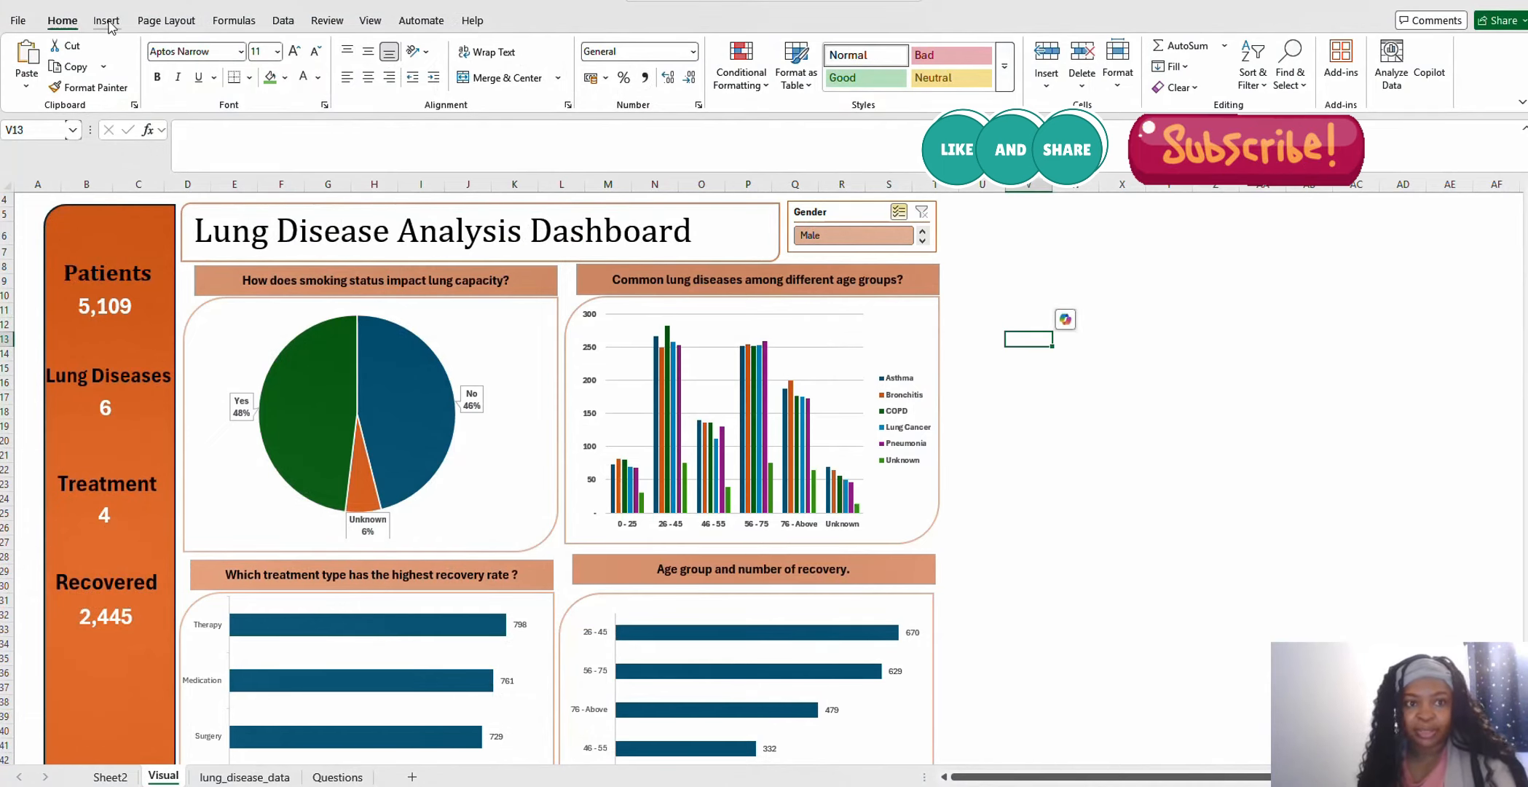
click(107, 21)
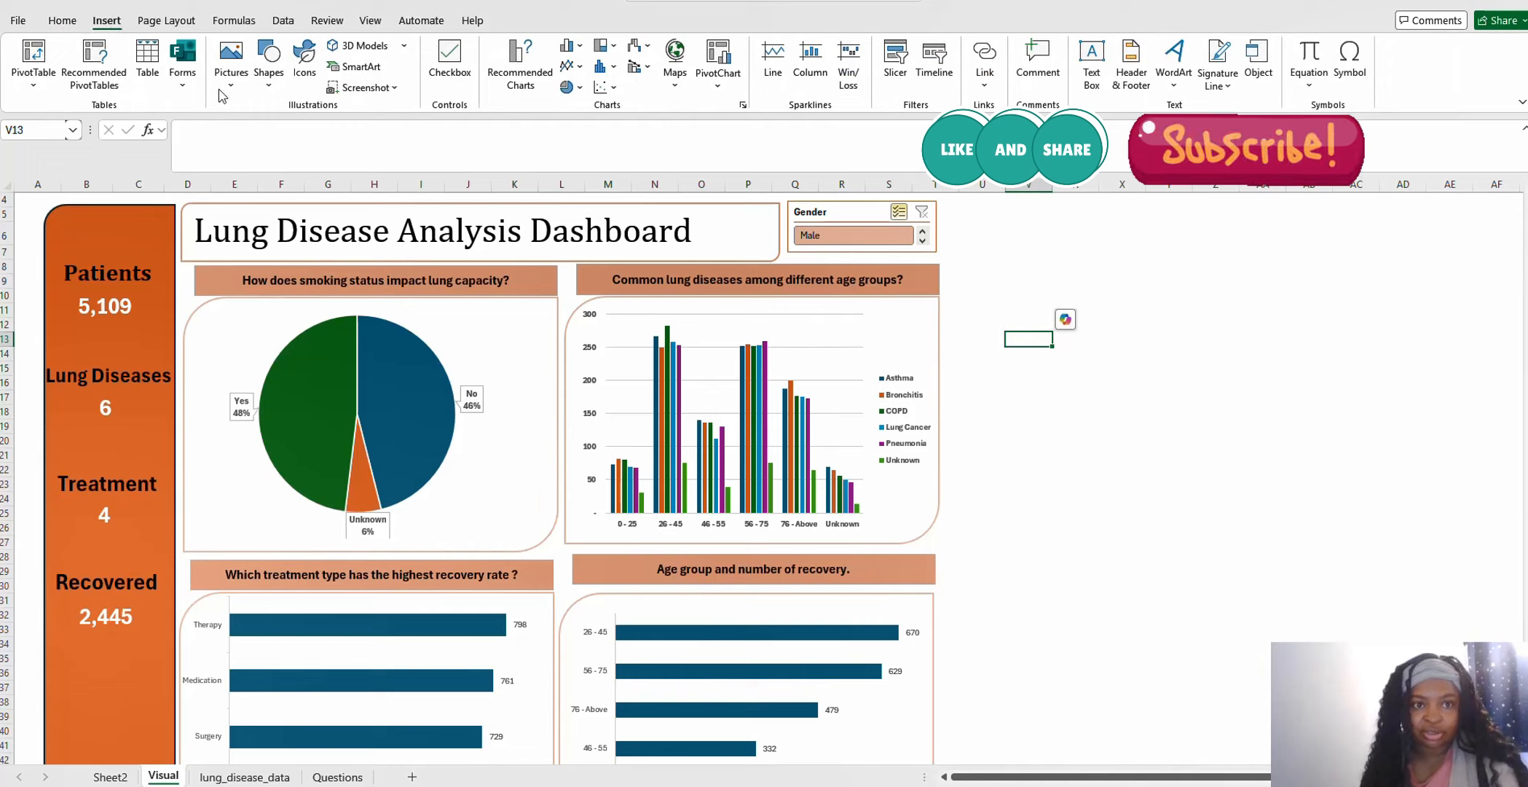
click(231, 64)
mouse_move(263, 119)
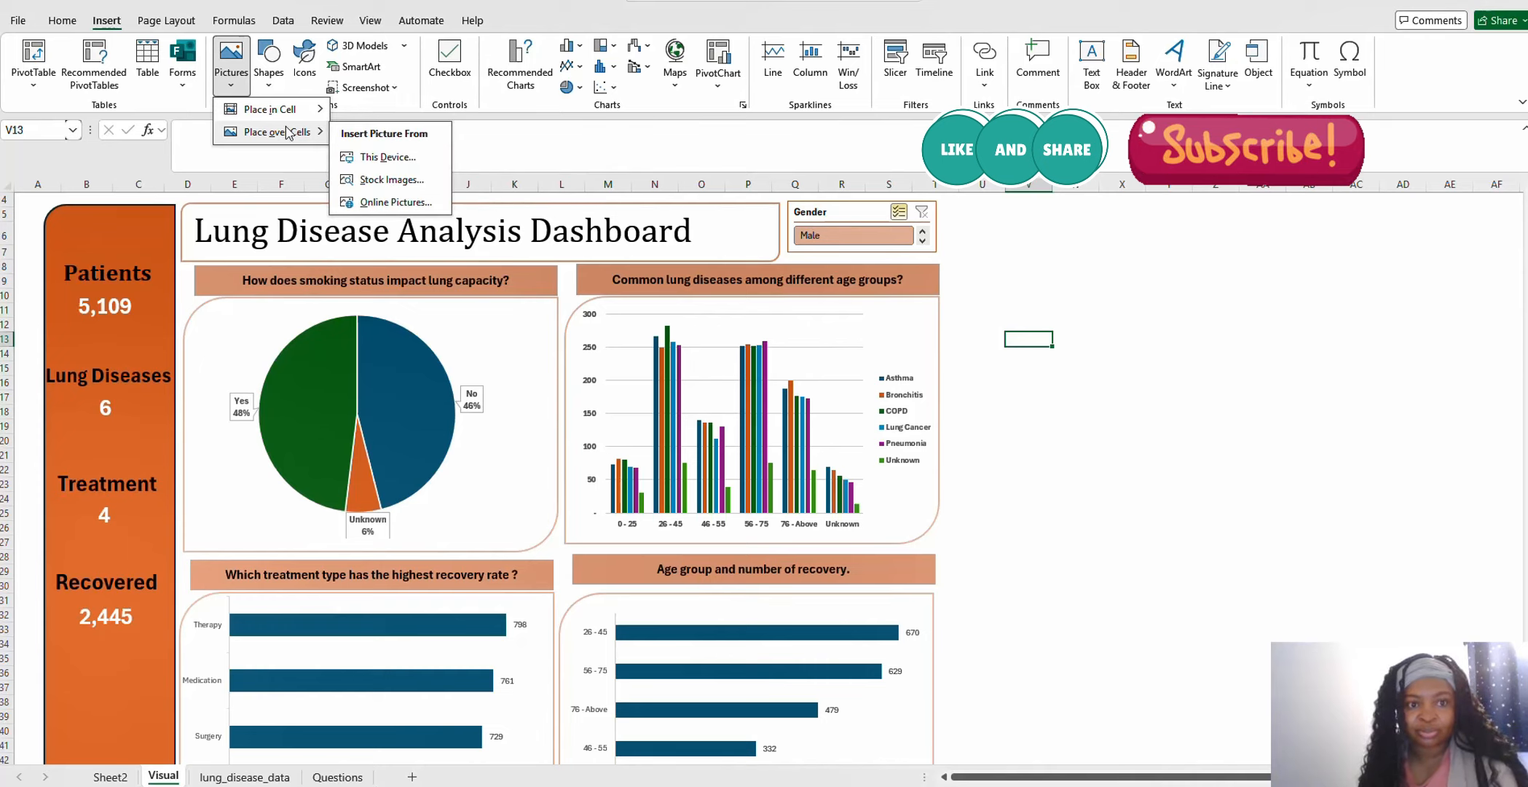
click(378, 159)
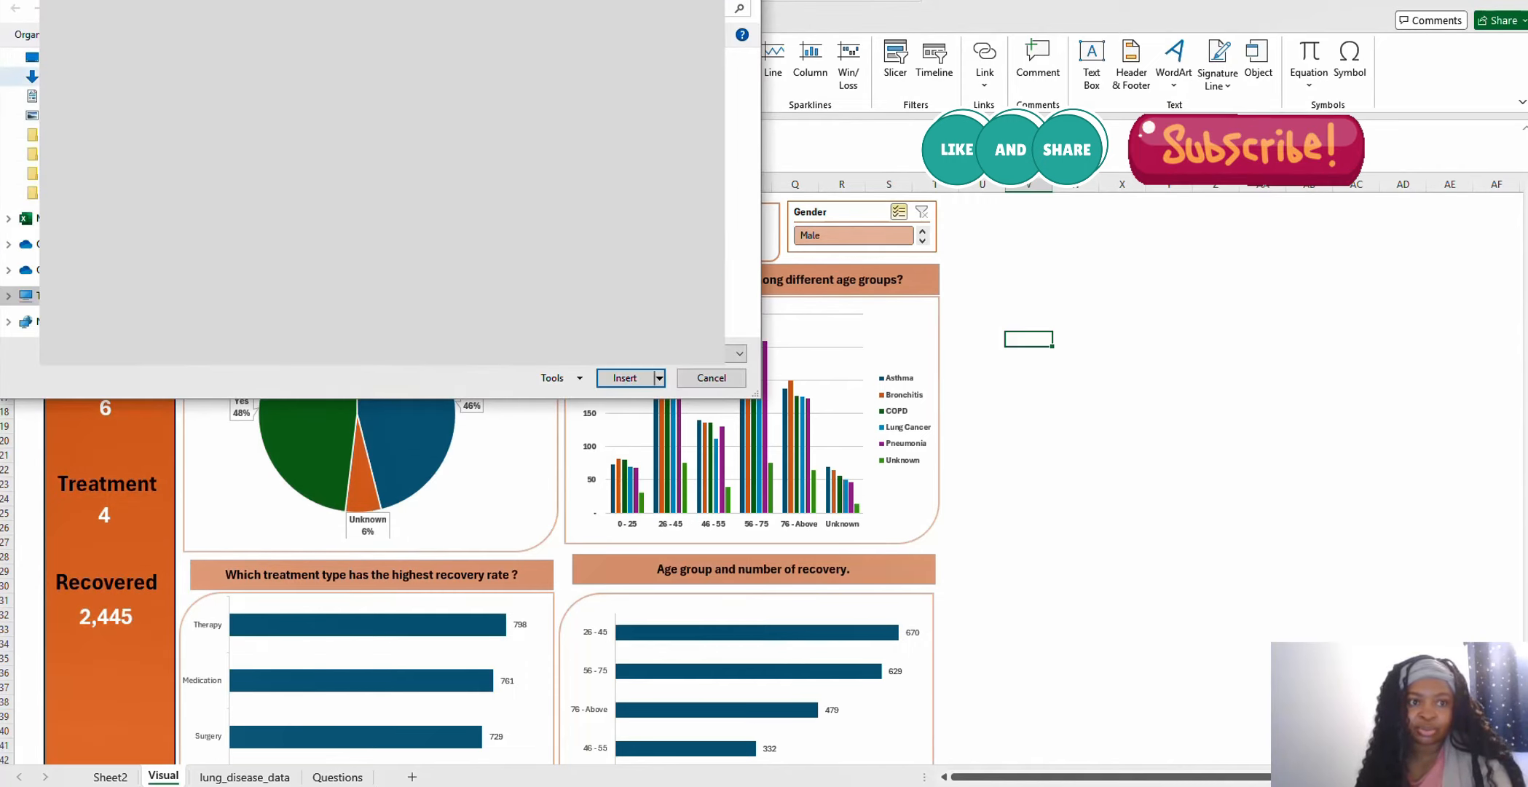
click(32, 76)
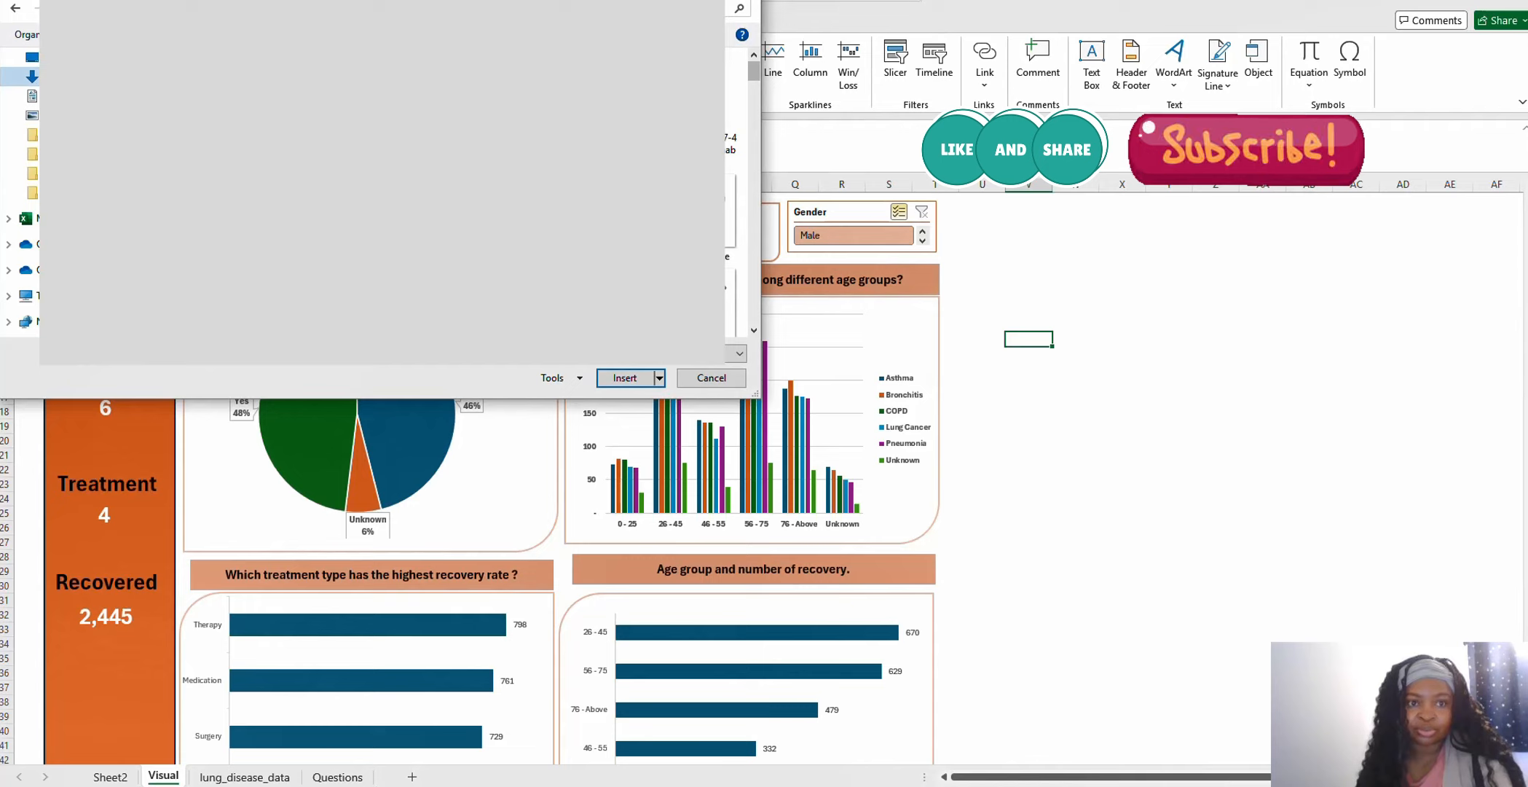
scroll(393, 197, down, 3)
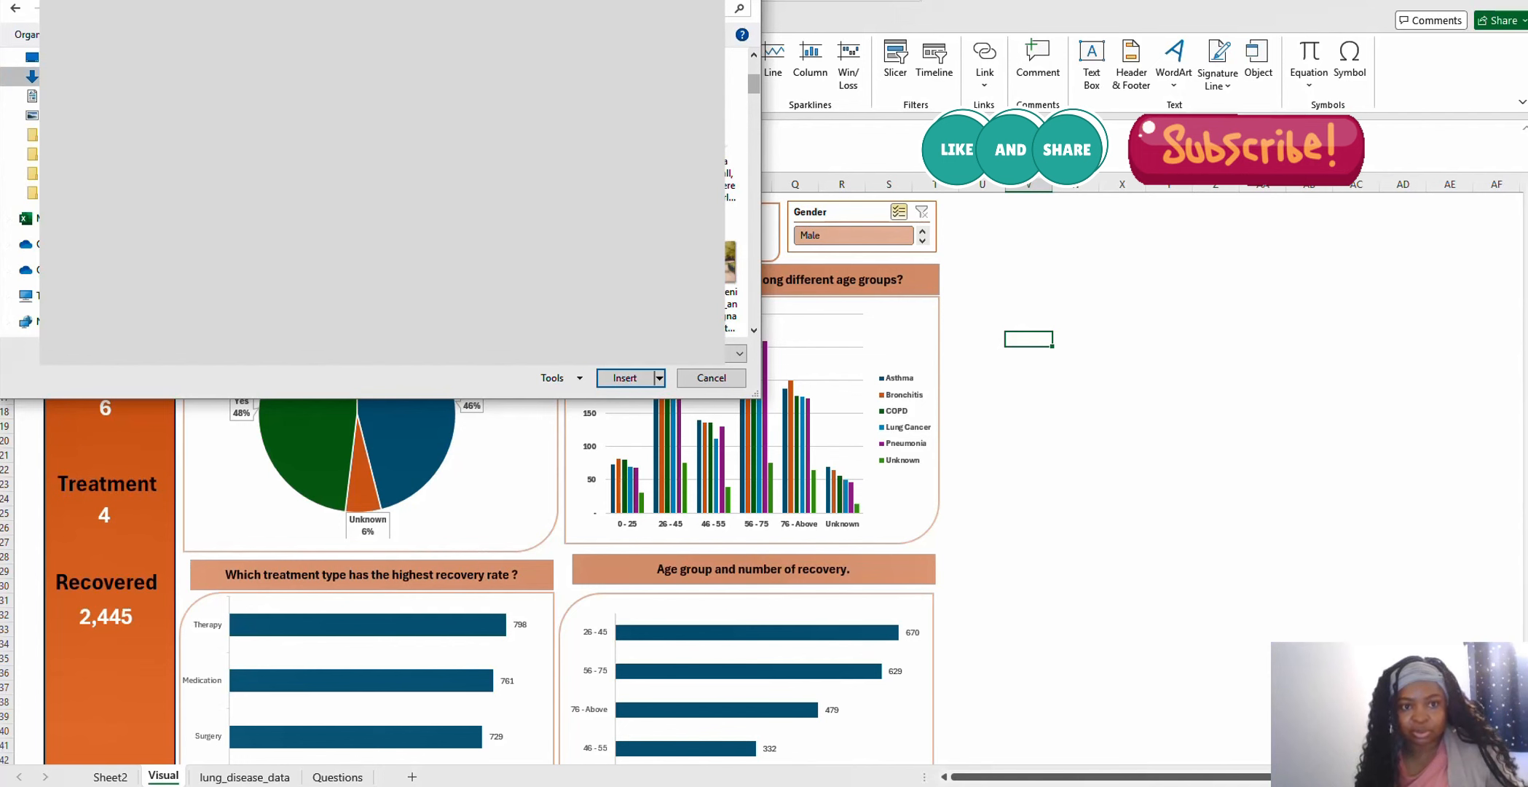
click(624, 377)
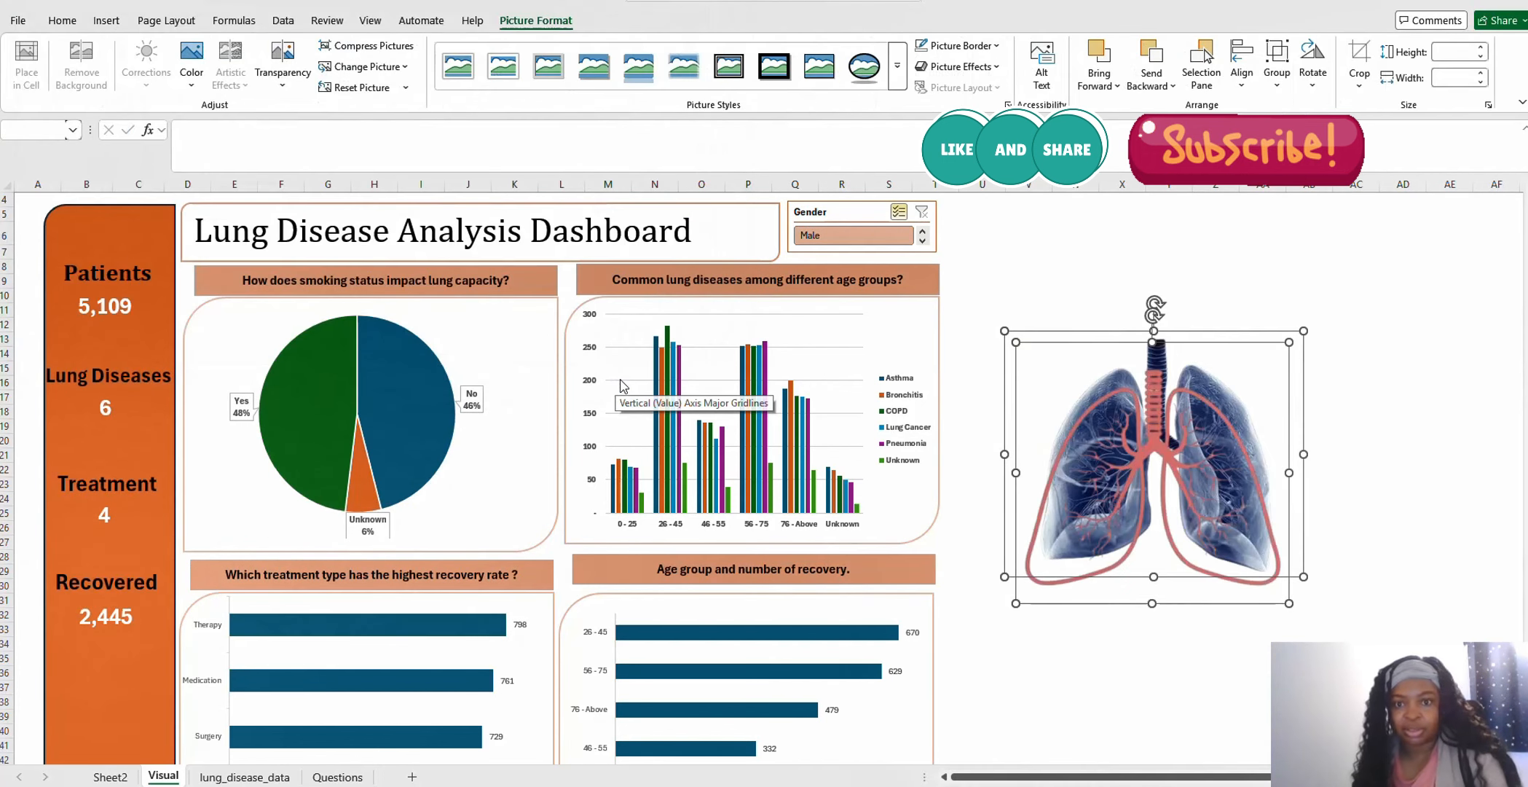
Separate the overlapping lungs pictures by moving the red outline lungs onto the blank cells beside the dashboard
drag(1041, 365, 918, 373)
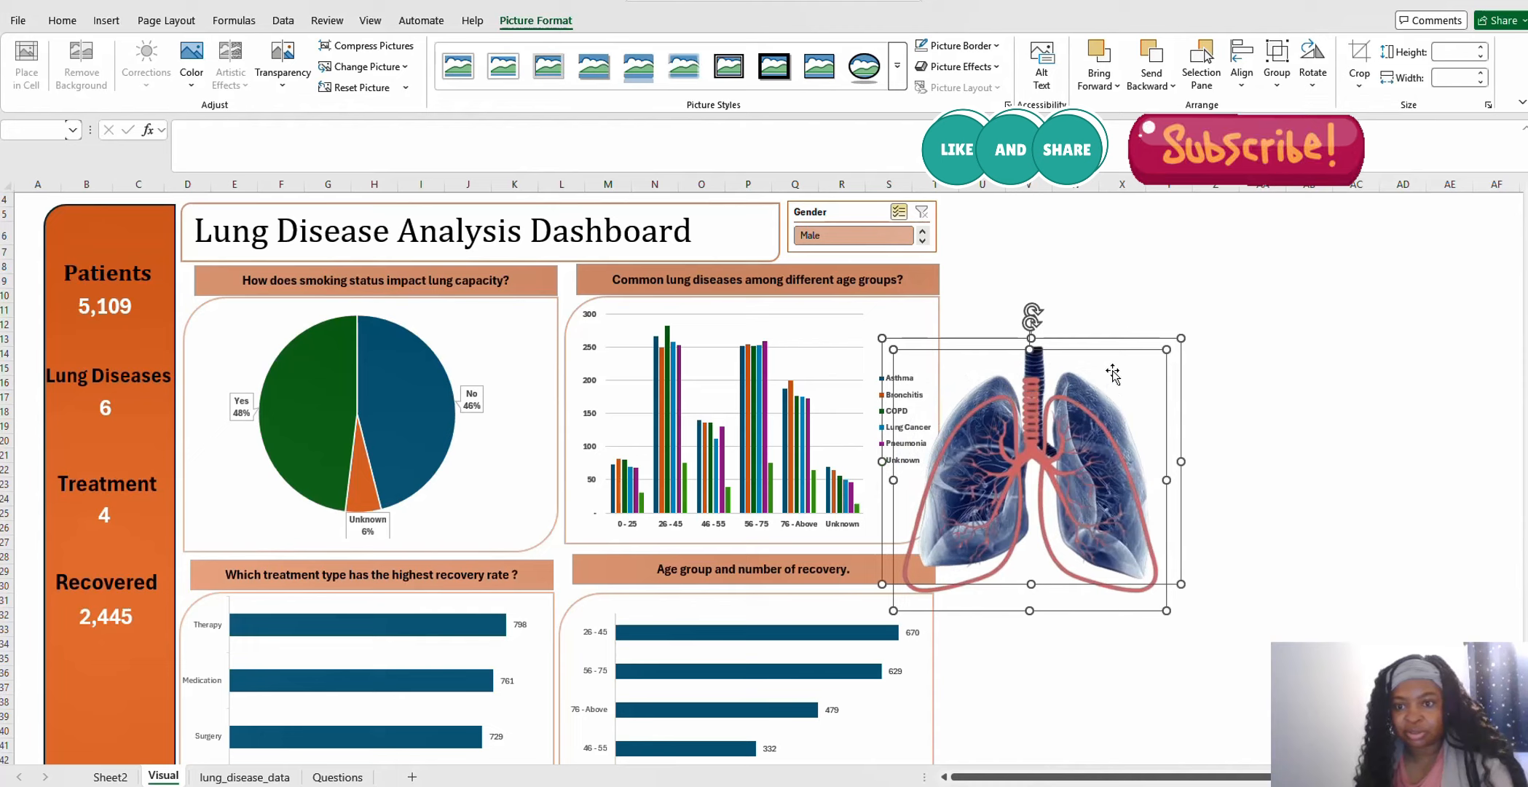
click(1169, 267)
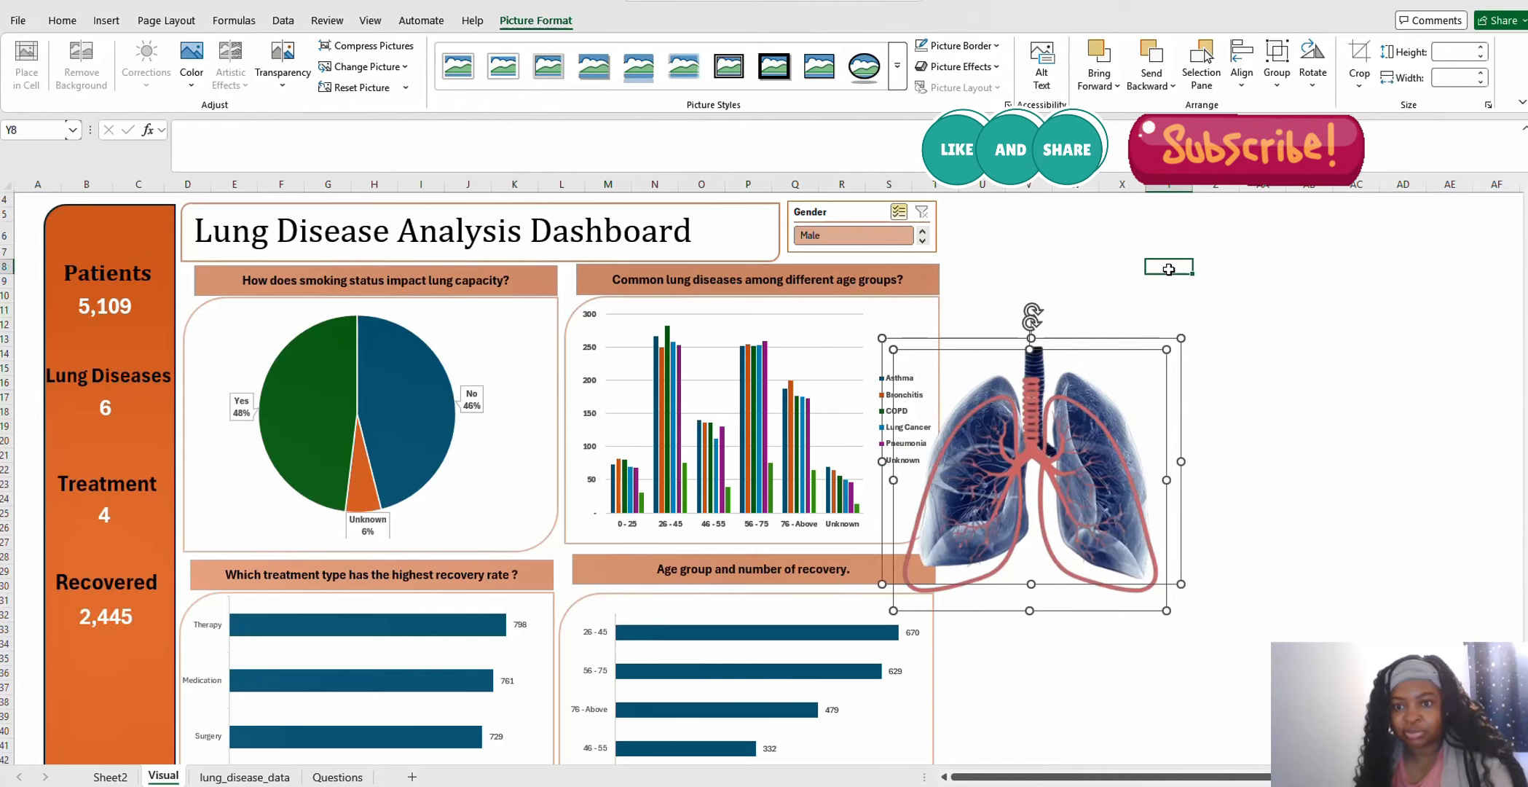
click(1143, 434)
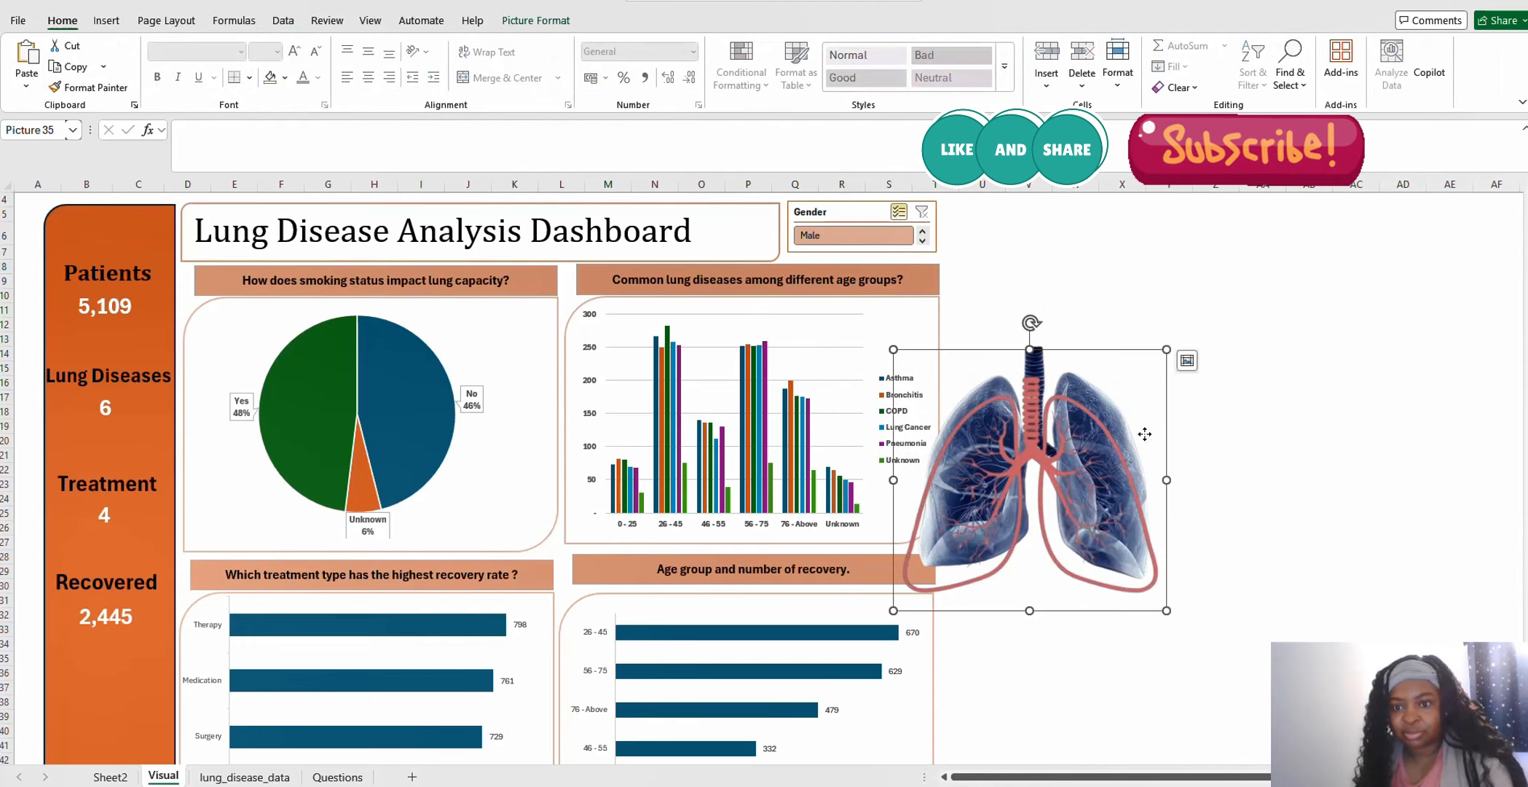
drag(1143, 434, 1278, 328)
Move the blue X-ray lungs picture below the Recovered figure in the orange panel and shrink it to fit within the panel's width
drag(931, 517, 63, 724)
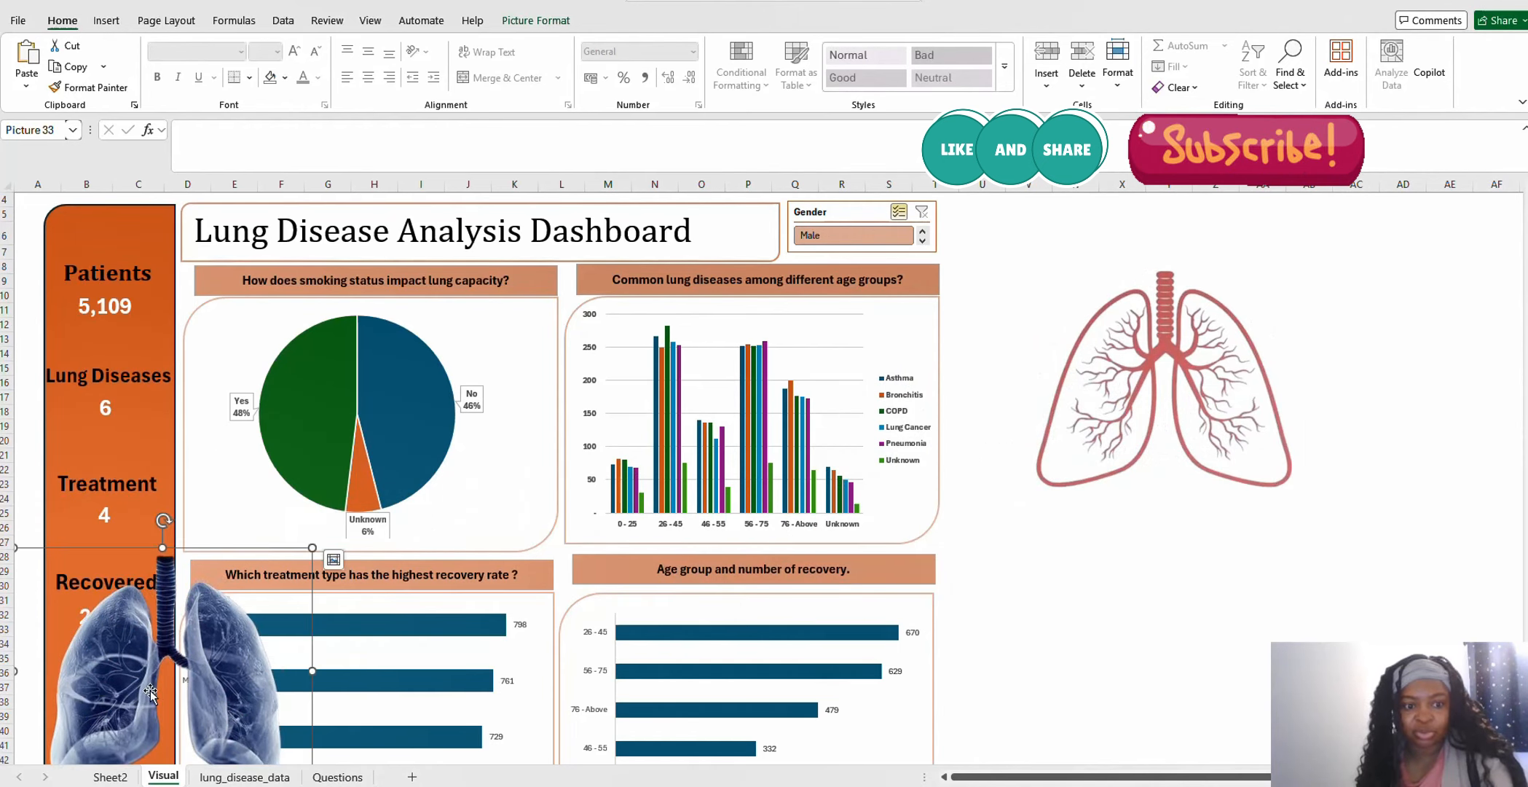
drag(310, 554, 184, 653)
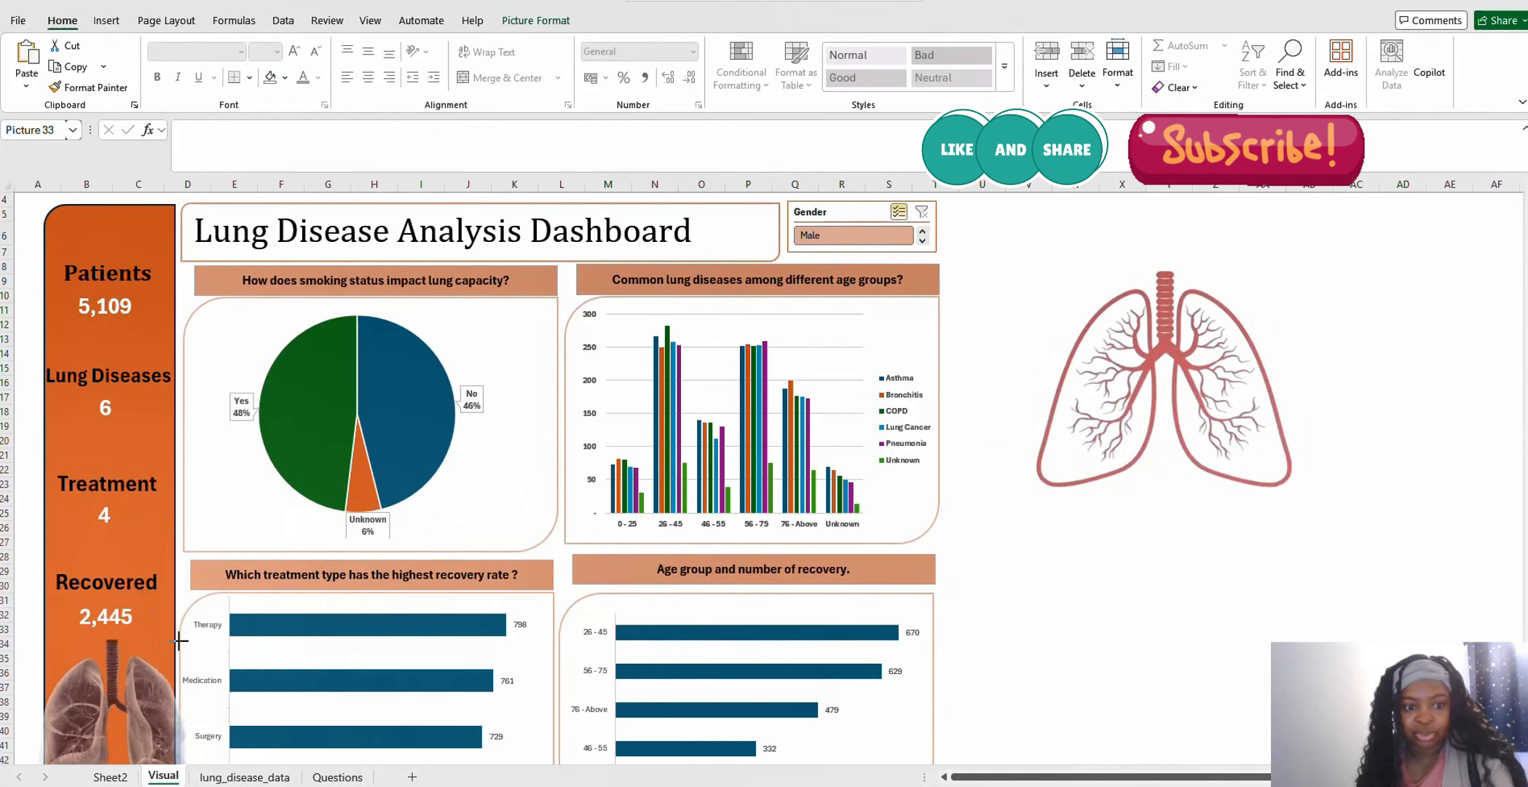
scroll(173, 607, down, 3)
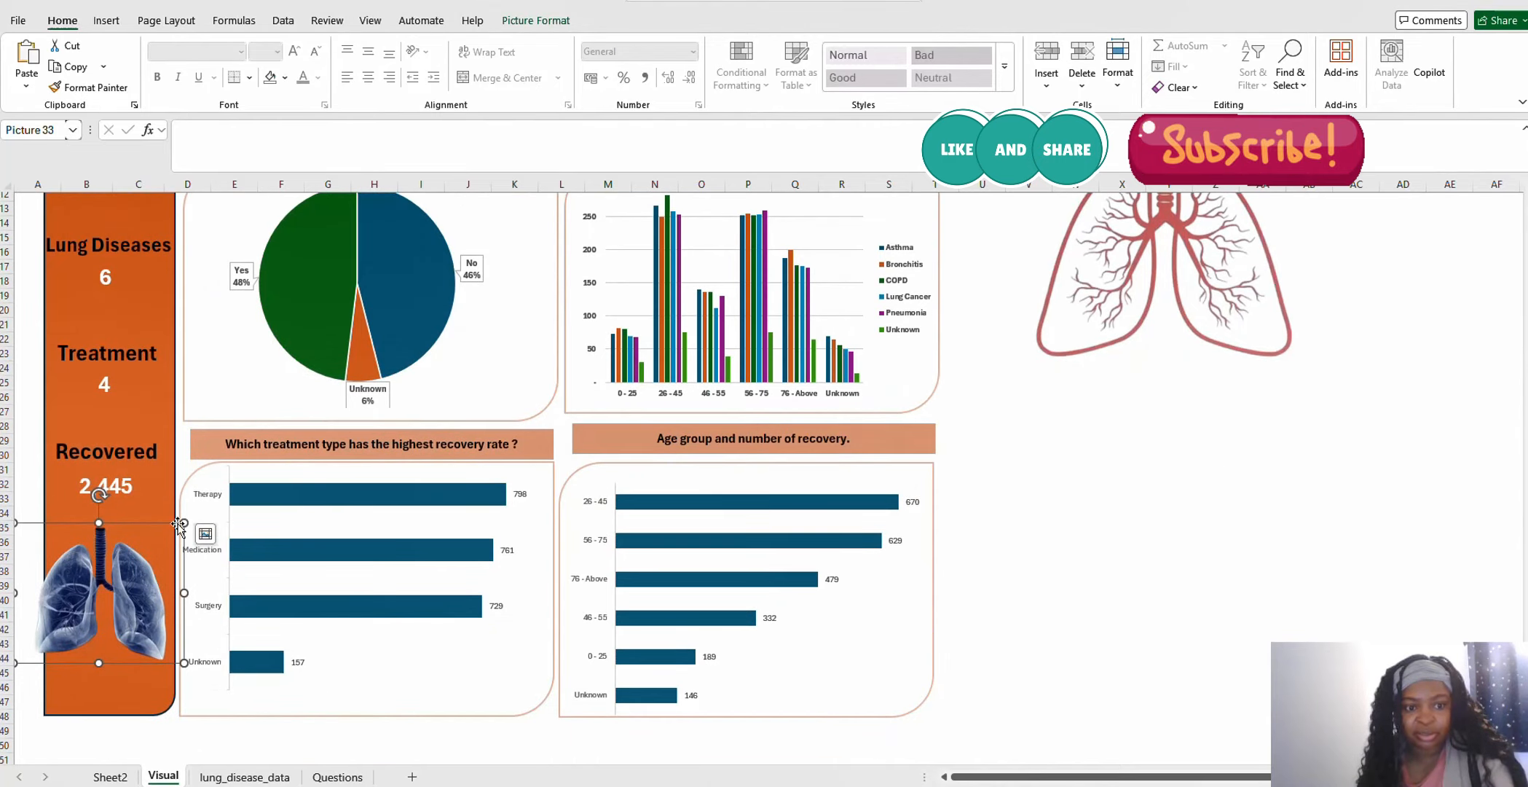
drag(183, 523, 142, 555)
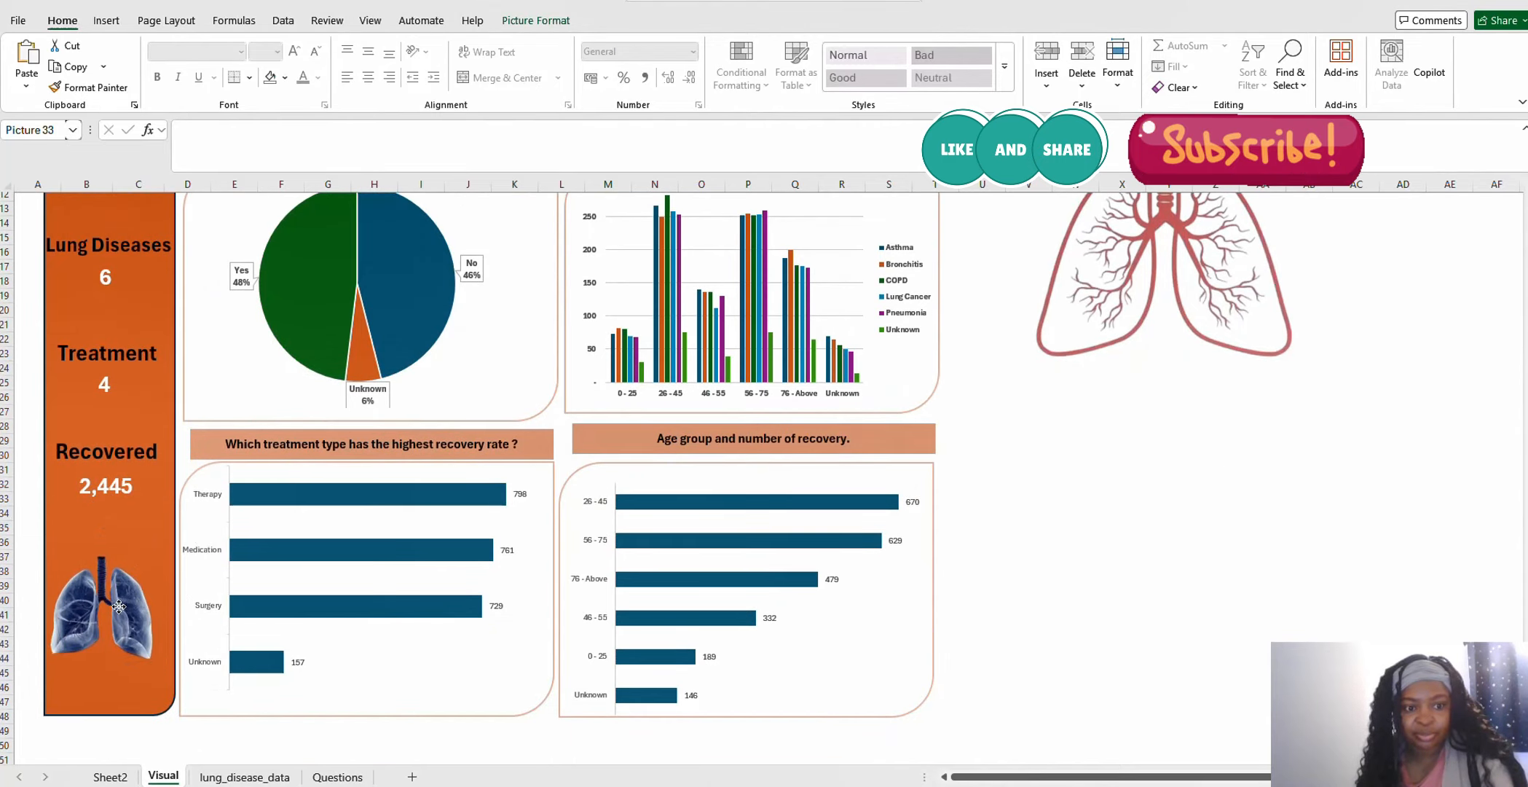